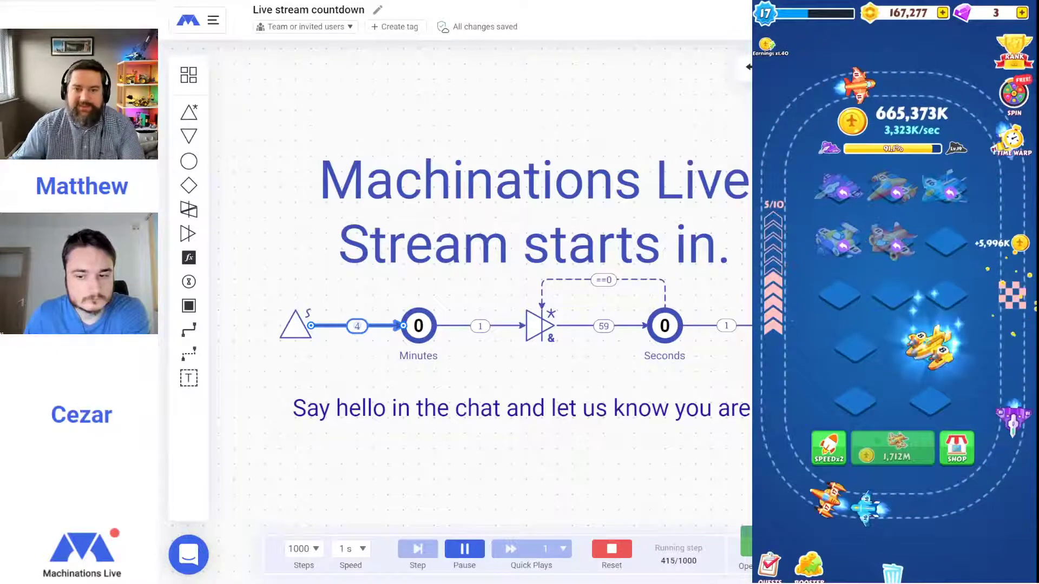
Create a new diagram and place a pool on the canvas
{"action": "left_click", "coordinate": [213, 20]}
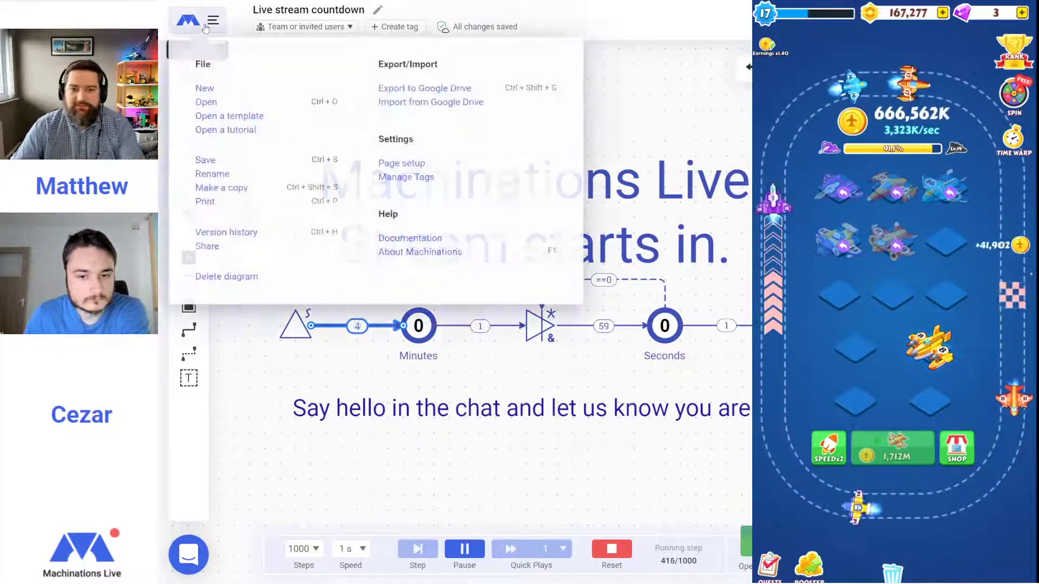
{"action": "left_click", "coordinate": [204, 89]}
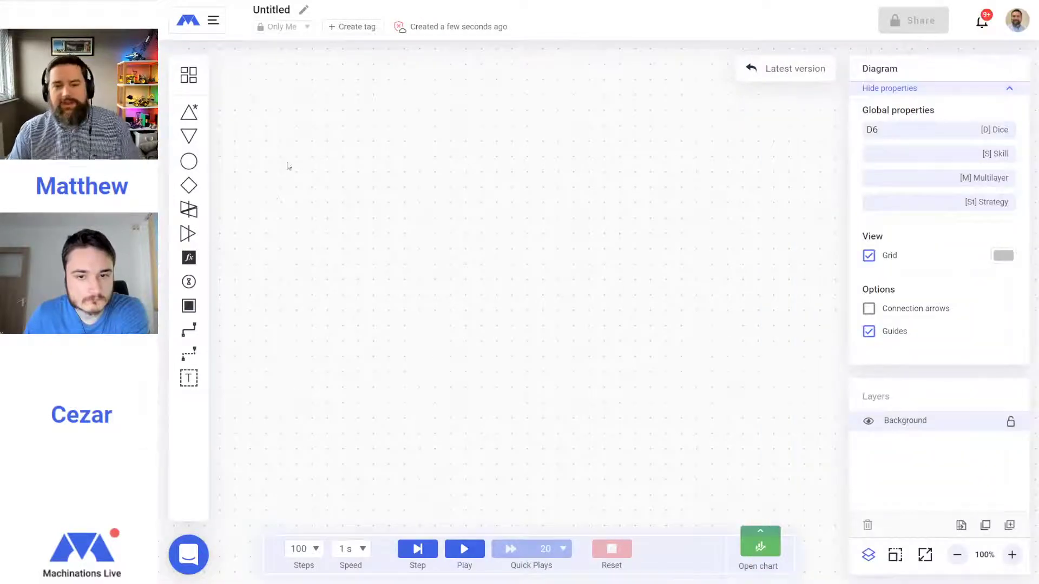
{"action": "left_click_drag", "start_coordinate": [223, 178], "coordinate": [390, 286]}
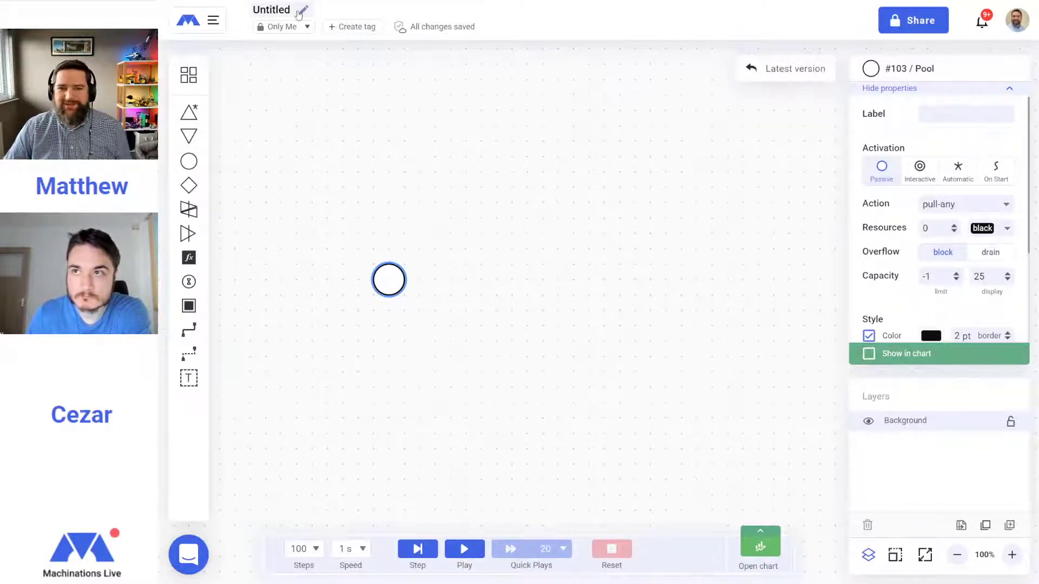
Rename the diagram "Live stream - Merge Planes" and save the name
{"action": "left_click", "coordinate": [294, 13]}
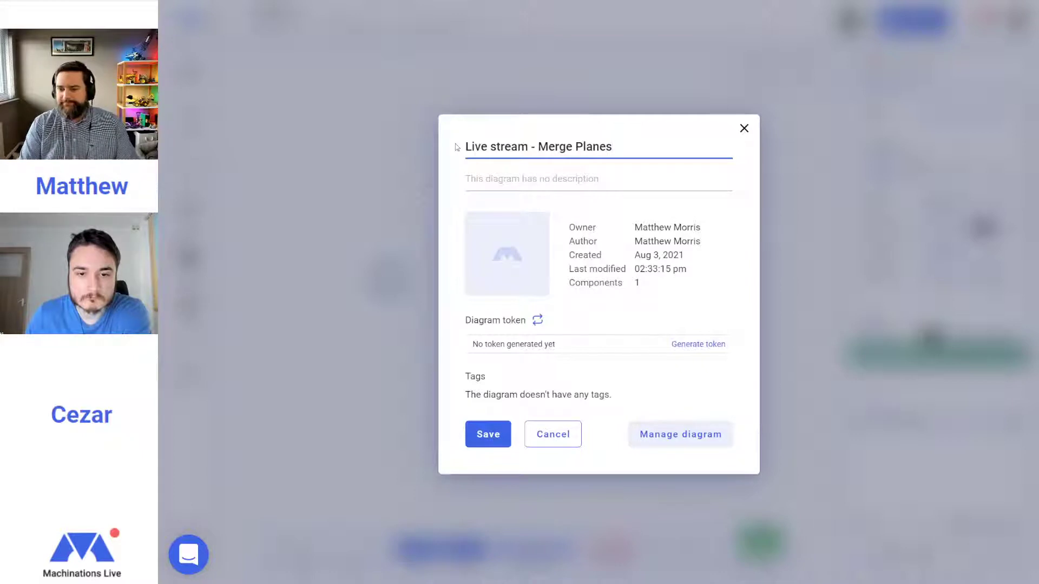
{"action": "left_click", "coordinate": [498, 436]}
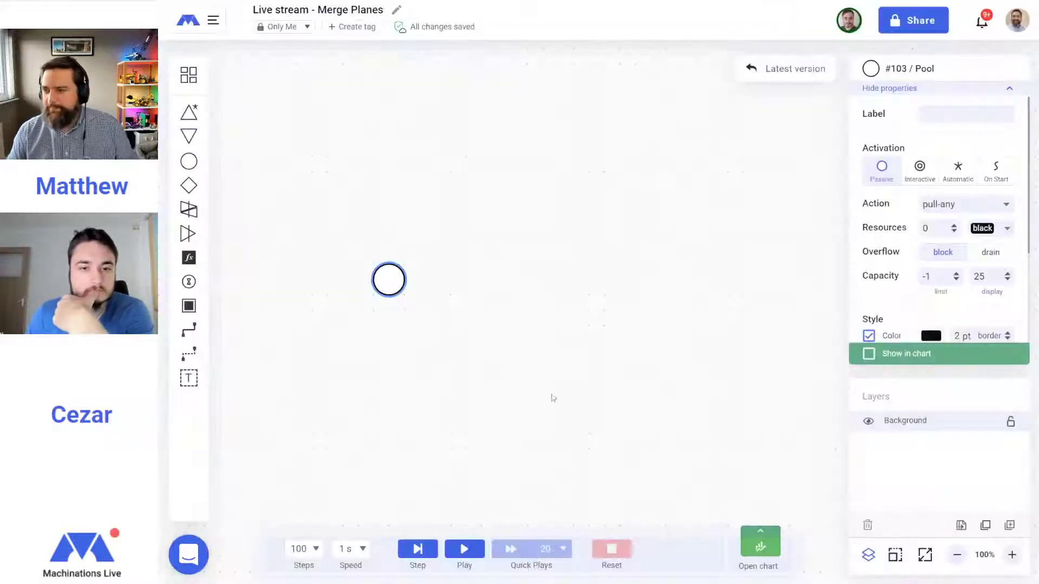
Chain a converter and a second pool after the first pool, and set the connection into the converter to 2
{"action": "left_click", "coordinate": [188, 234]}
{"action": "left_click", "coordinate": [188, 162]}
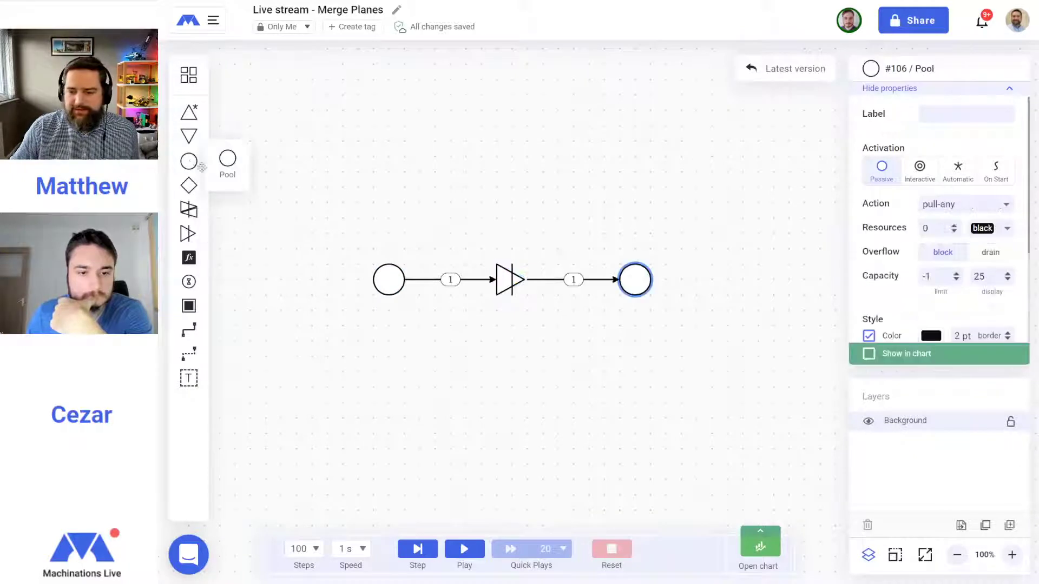
{"action": "left_click", "coordinate": [451, 280]}
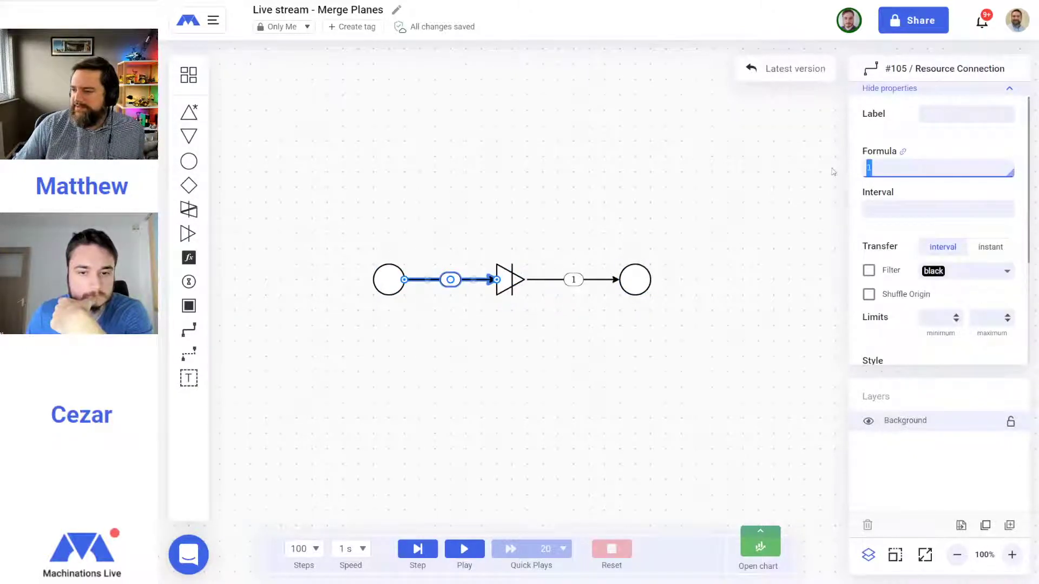
{"action": "left_click", "coordinate": [538, 345]}
Add a source feeding the first pool with a resource connection, and label the two pools Level 1 and Level 2
{"action": "mouse_move", "coordinate": [184, 113]}
{"action": "left_mouse_down"}
{"action": "mouse_move", "coordinate": [313, 208]}
{"action": "mouse_move", "coordinate": [390, 294]}
{"action": "left_mouse_up"}
{"action": "left_click", "coordinate": [189, 329]}
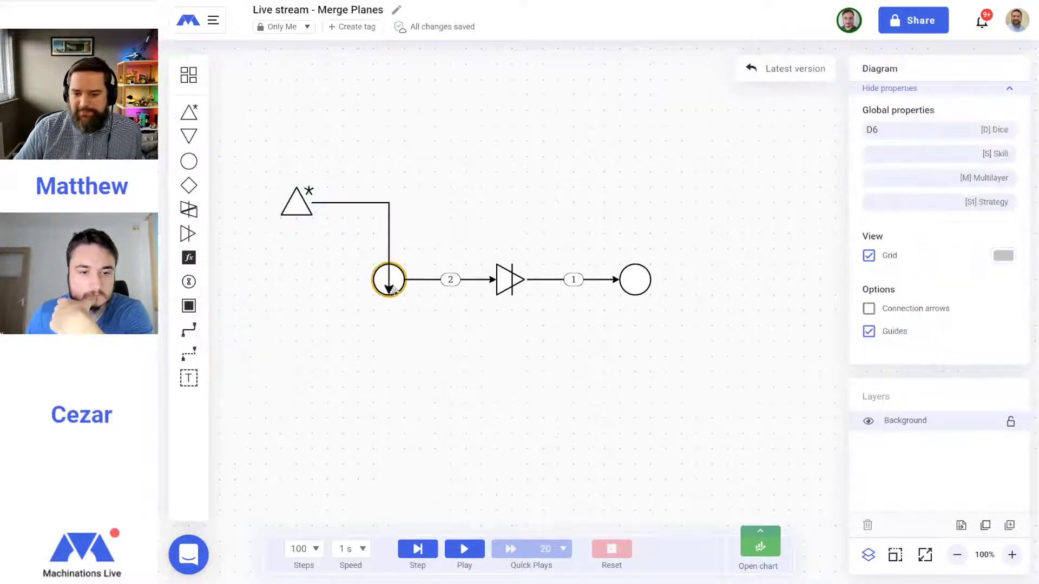
{"action": "left_click", "coordinate": [387, 277]}
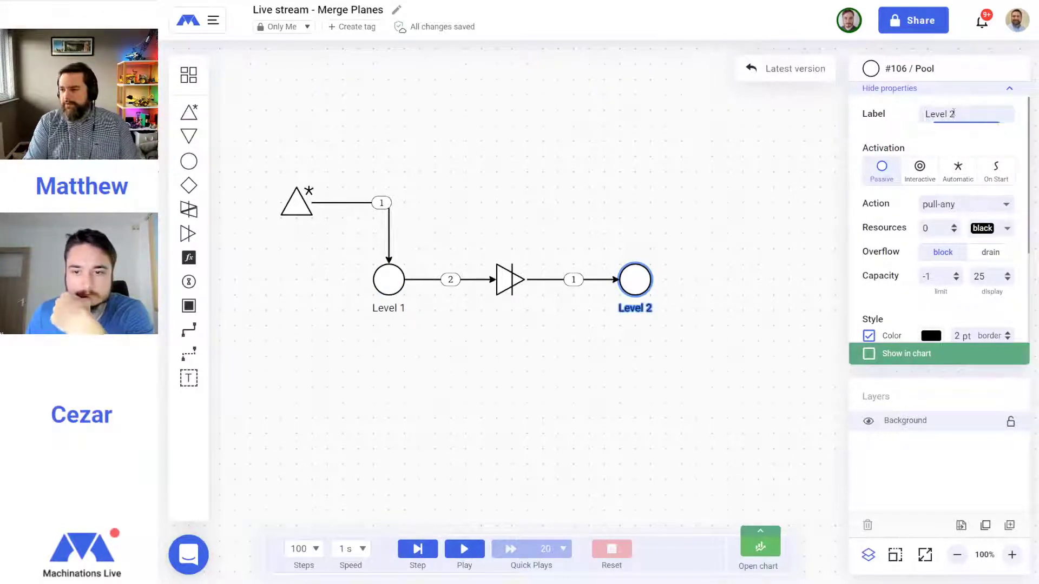
{"action": "left_click", "coordinate": [491, 395]}
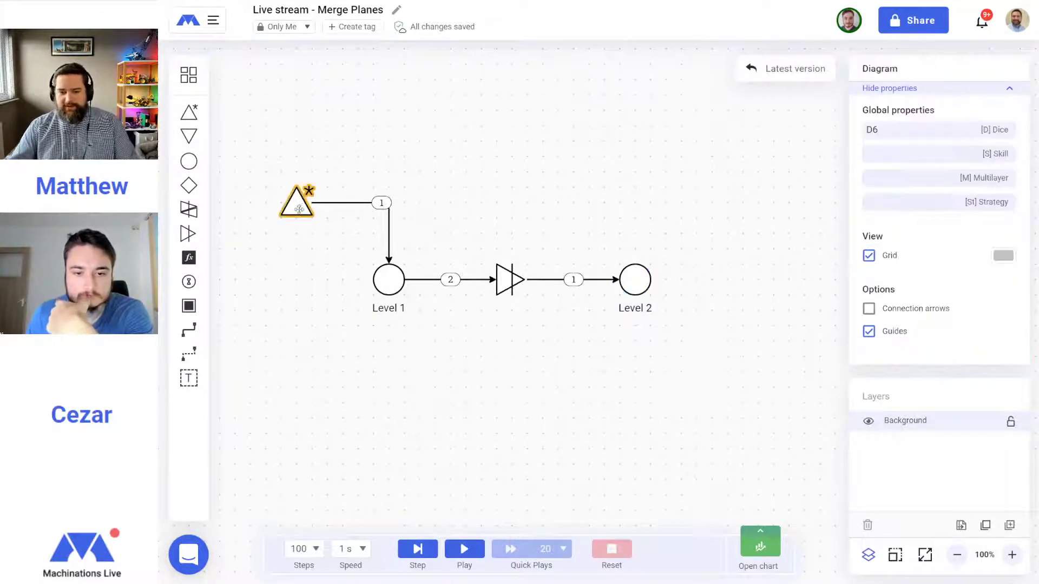
Make the source interactive, and run the simulation to trigger the source manually
{"action": "left_click", "coordinate": [298, 210]}
{"action": "left_click", "coordinate": [920, 167]}
{"action": "left_click", "coordinate": [474, 391]}
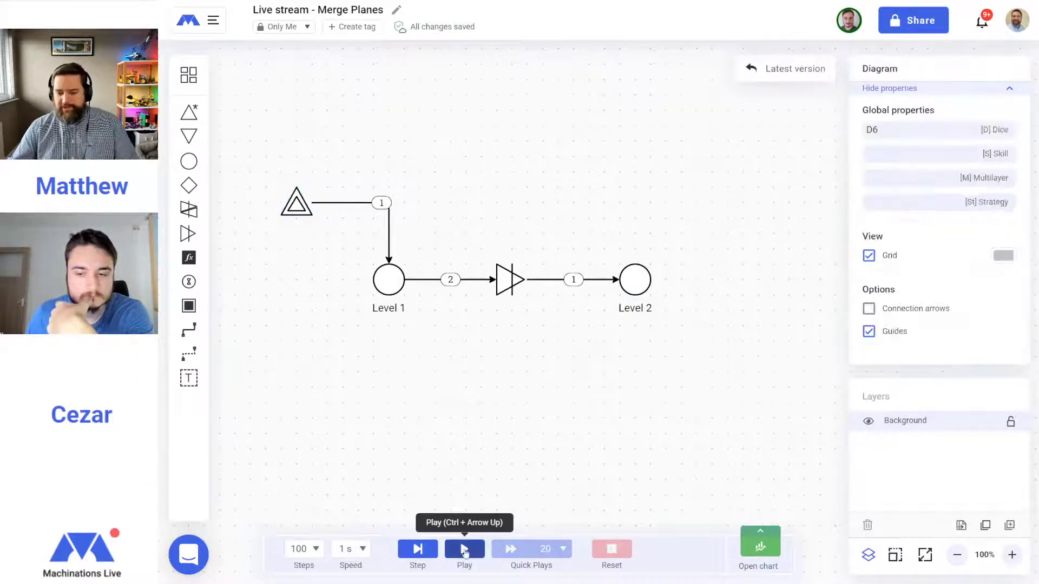
{"action": "left_click", "coordinate": [464, 550]}
{"action": "left_click", "coordinate": [302, 211]}
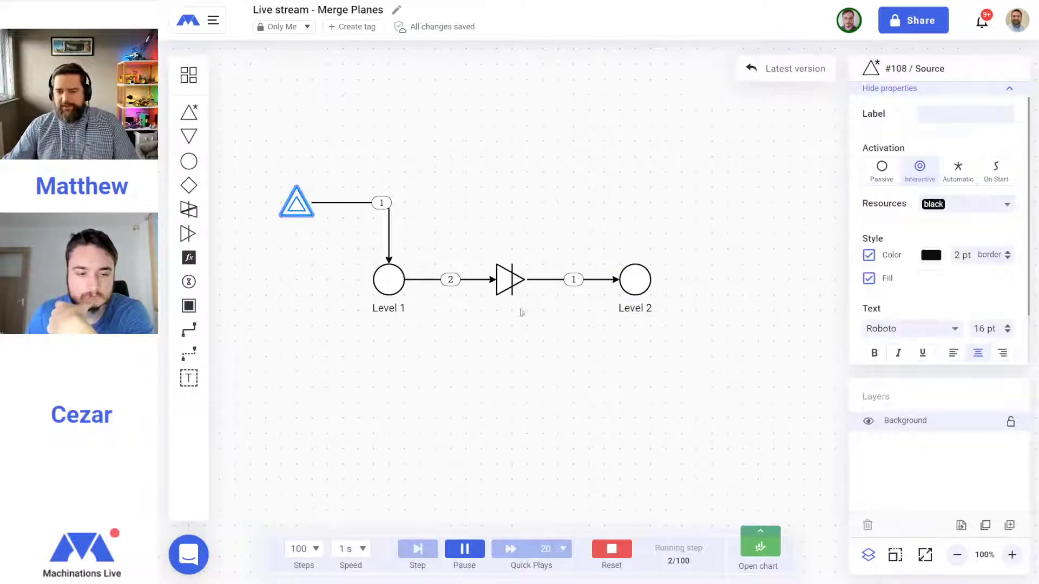
Set the converter between Level 1 and Level 2 to automatic activation with the pull-all action
{"action": "left_click", "coordinate": [510, 280]}
{"action": "left_click", "coordinate": [958, 167]}
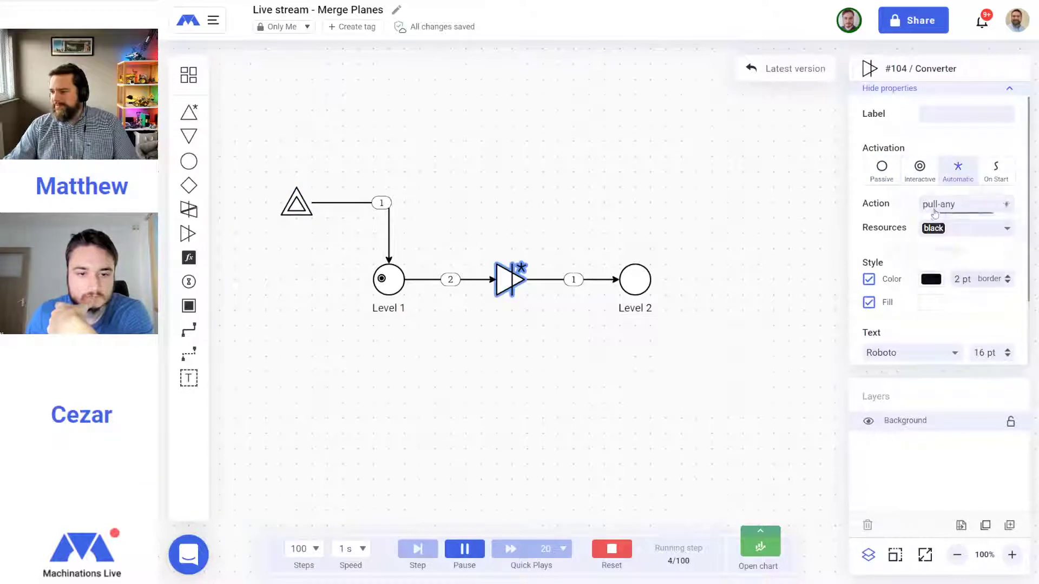
{"action": "left_click", "coordinate": [937, 250]}
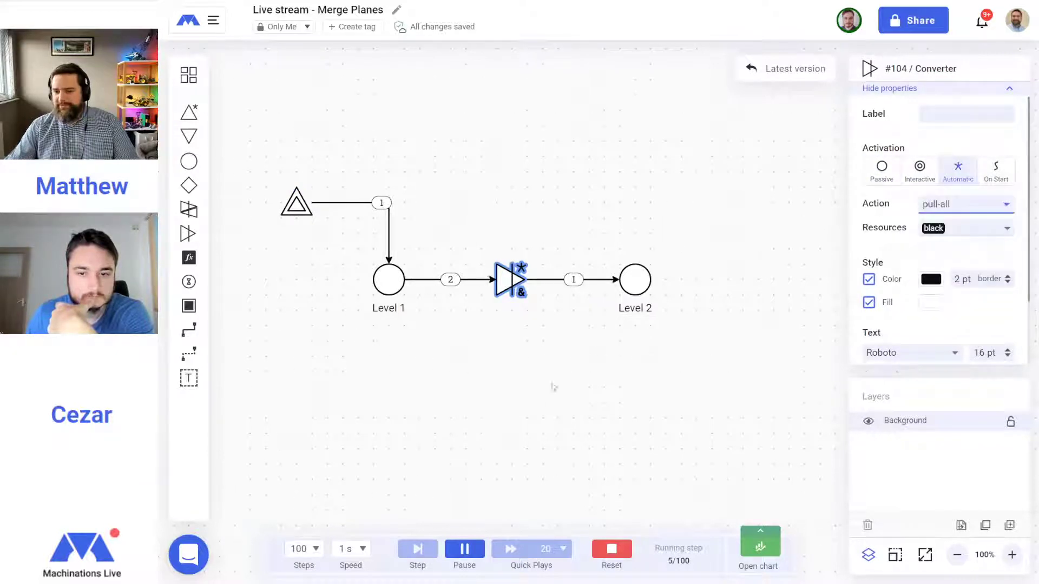
Test the merge by firing the source, and restart the simulation for another run
{"action": "left_click", "coordinate": [303, 210]}
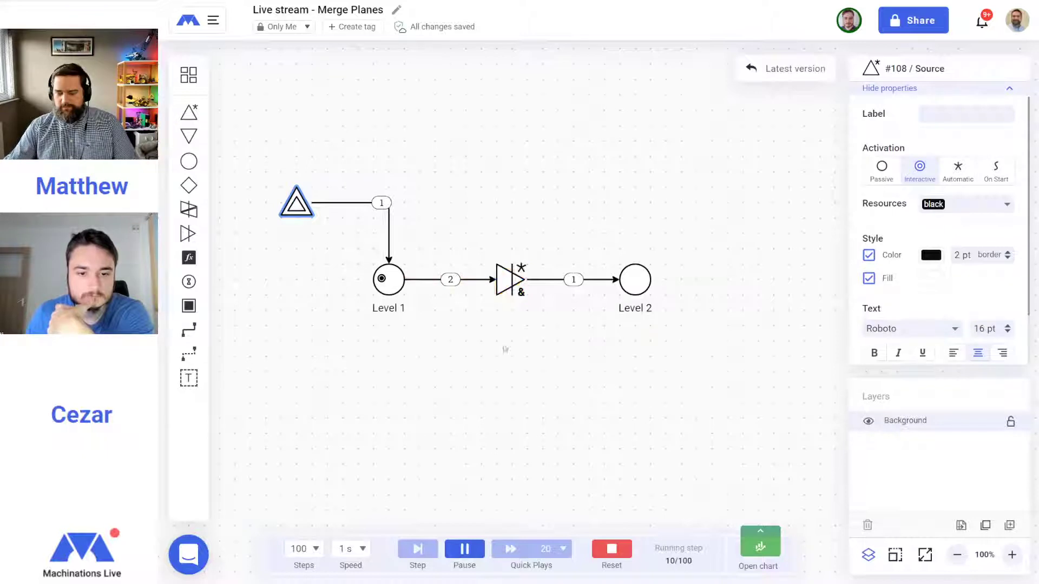
{"action": "left_click", "coordinate": [611, 550]}
{"action": "left_click", "coordinate": [464, 549]}
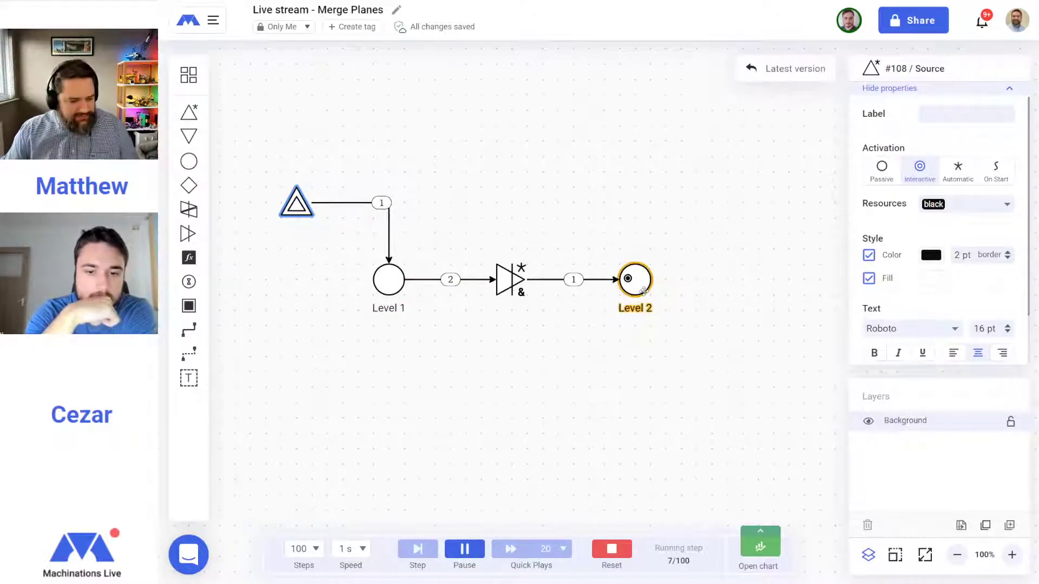
{"action": "left_click", "coordinate": [537, 397]}
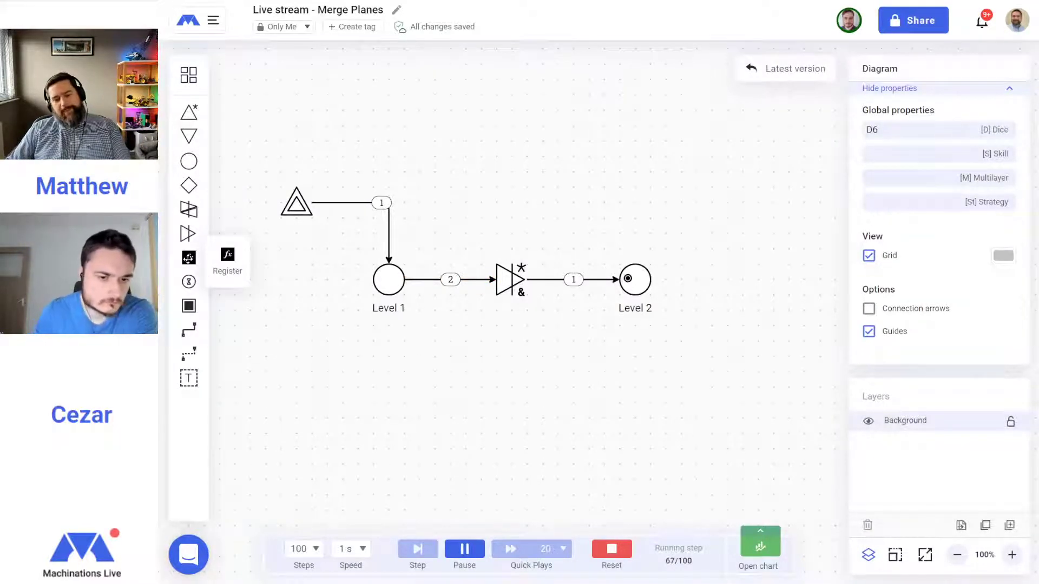
Add a register below the converter and link the Level 1 pool to it with a state connection
{"action": "left_click_drag", "start_coordinate": [189, 258], "coordinate": [513, 371]}
{"action": "left_click", "coordinate": [399, 408]}
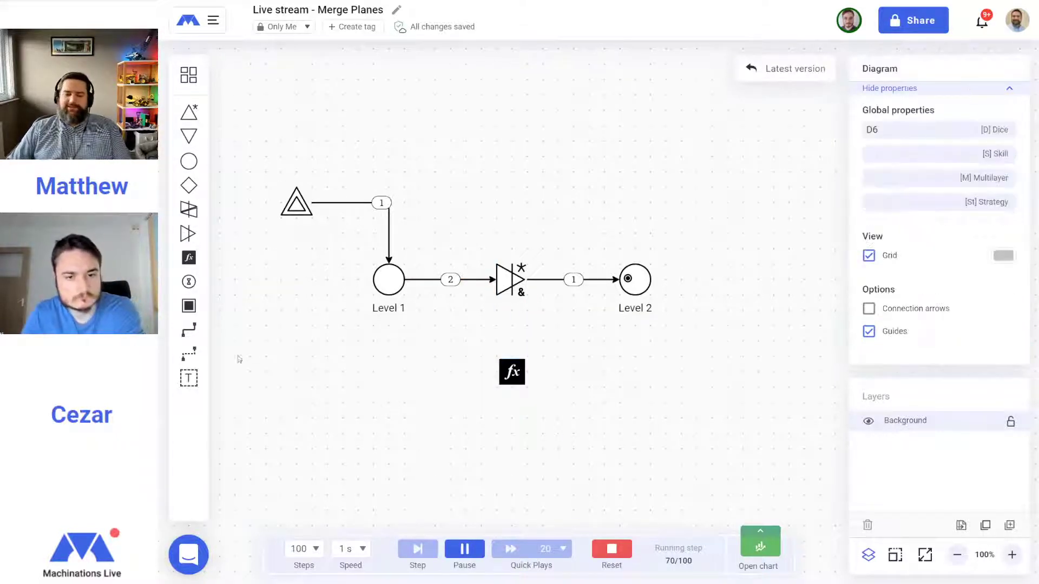
{"action": "left_click", "coordinate": [189, 355]}
{"action": "left_click_drag", "start_coordinate": [512, 281], "coordinate": [388, 287]}
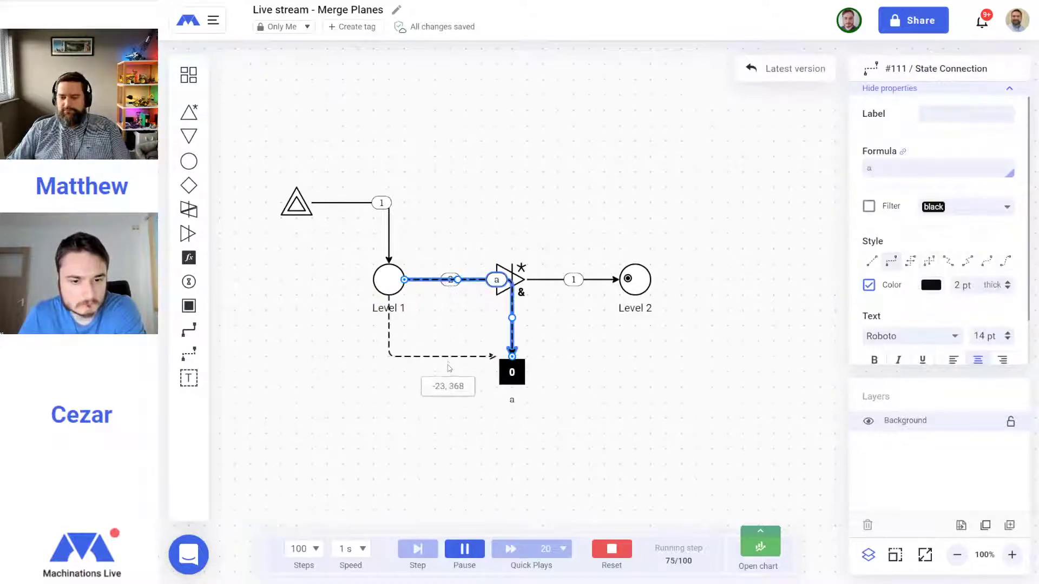
{"action": "left_click", "coordinate": [634, 339]}
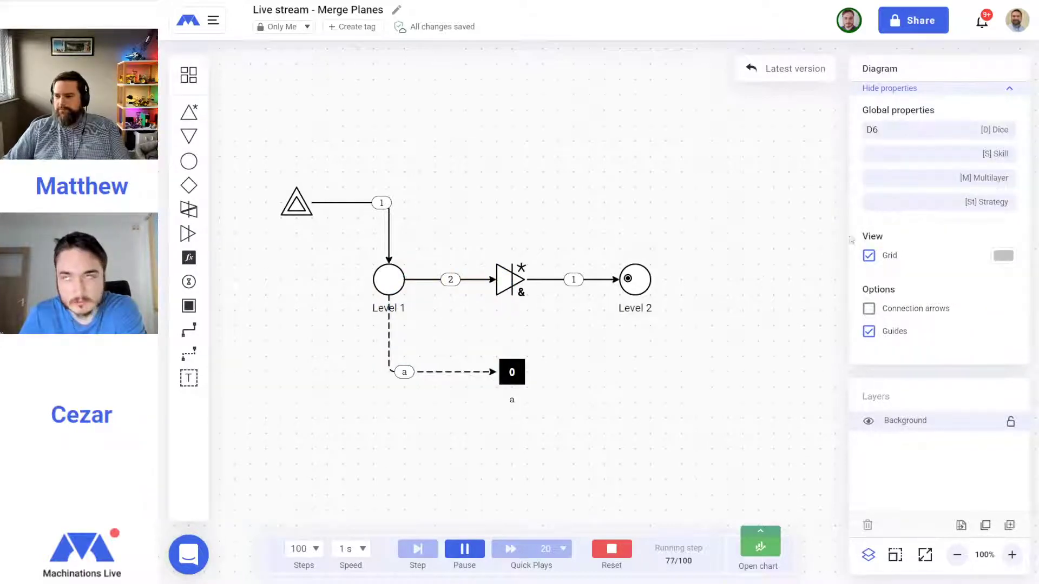
Set the register's formula to a*4
{"action": "left_click", "coordinate": [512, 370]}
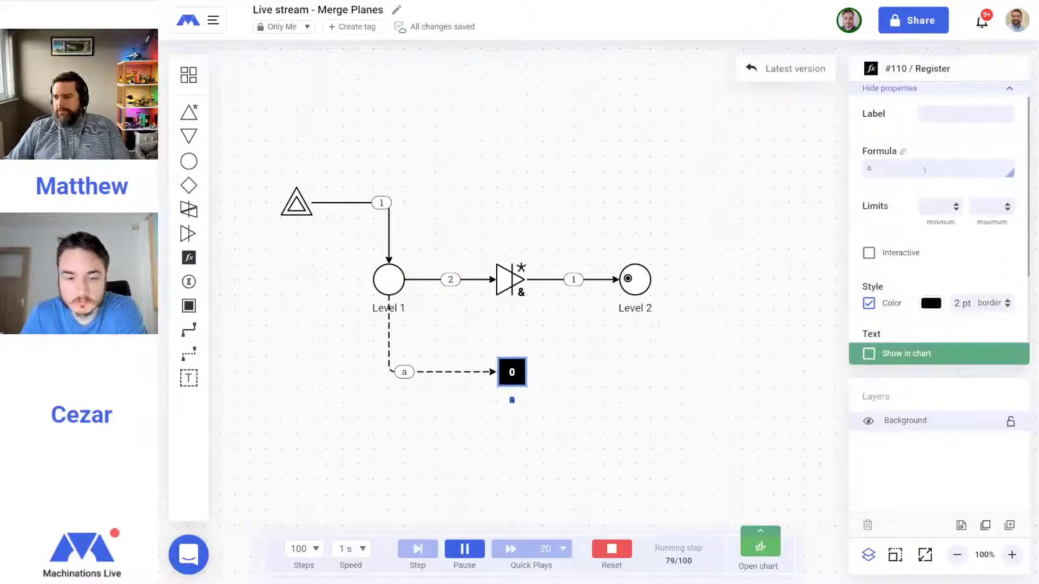
{"action": "left_click", "coordinate": [903, 167]}
{"action": "type", "text": "*4"}
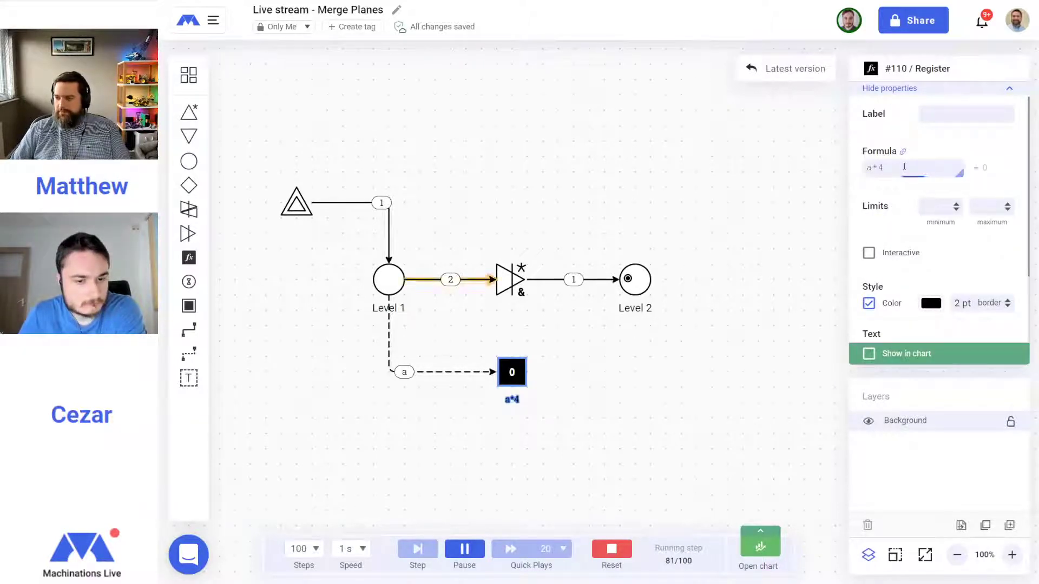
{"action": "left_click", "coordinate": [625, 398]}
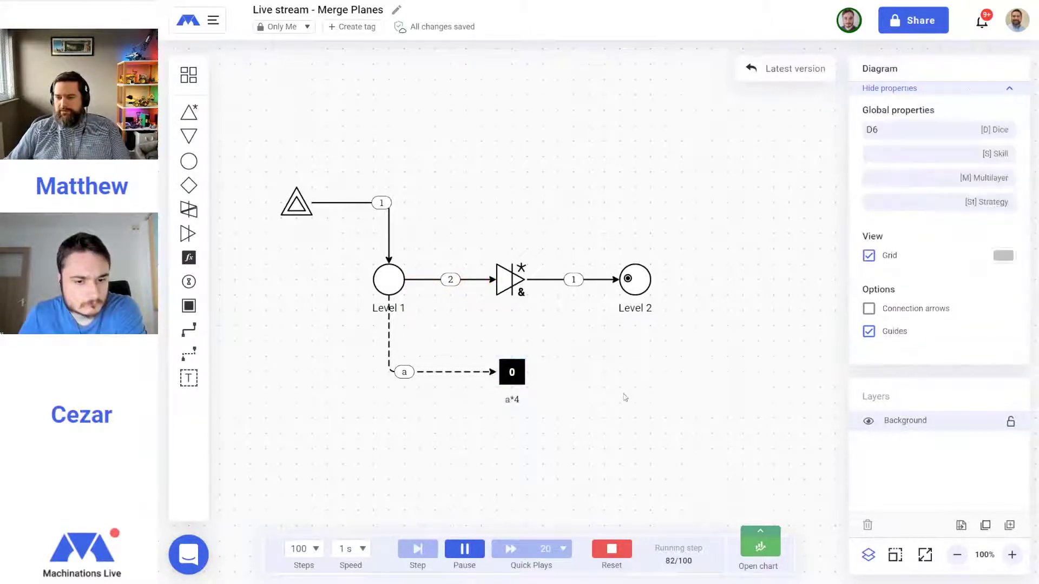
Extend the register's formula to (a*4)+(b*9)
{"action": "left_click", "coordinate": [512, 371]}
{"action": "left_click", "coordinate": [906, 167]}
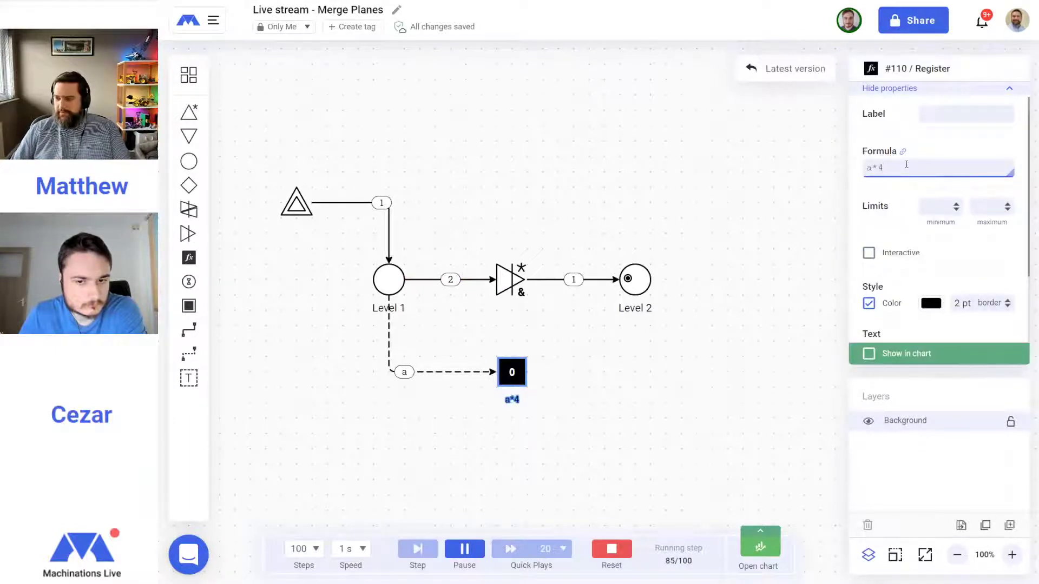
{"action": "type", "text": "+"}
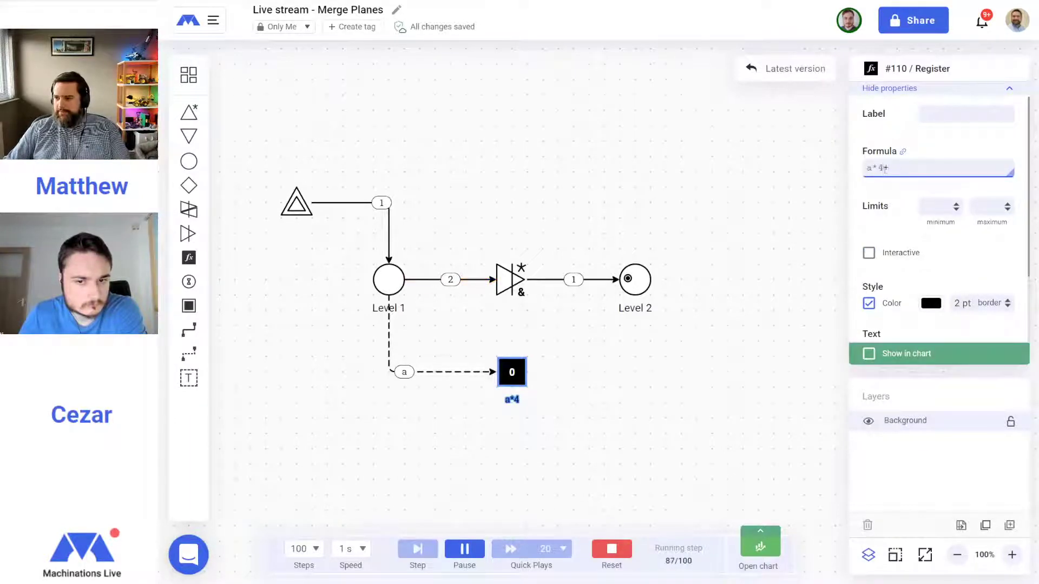
{"action": "key", "text": "Left"}
{"action": "type", "text": ")"}
{"action": "key", "text": "Left"}
{"action": "key", "text": "Left"}
{"action": "key", "text": "Left"}
{"action": "key", "text": "Left"}
{"action": "type", "text": "("}
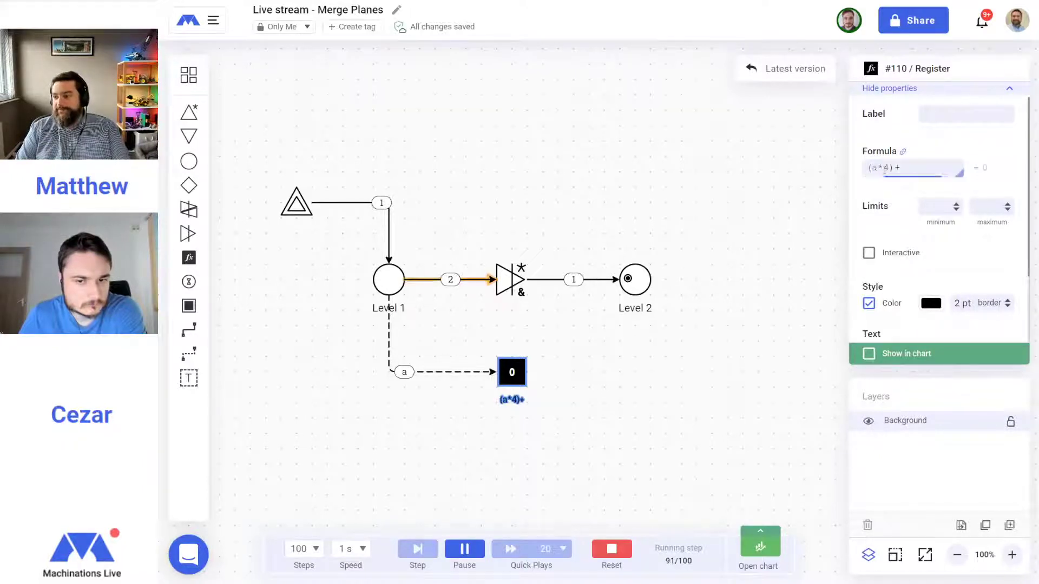
{"action": "left_click", "coordinate": [918, 169]}
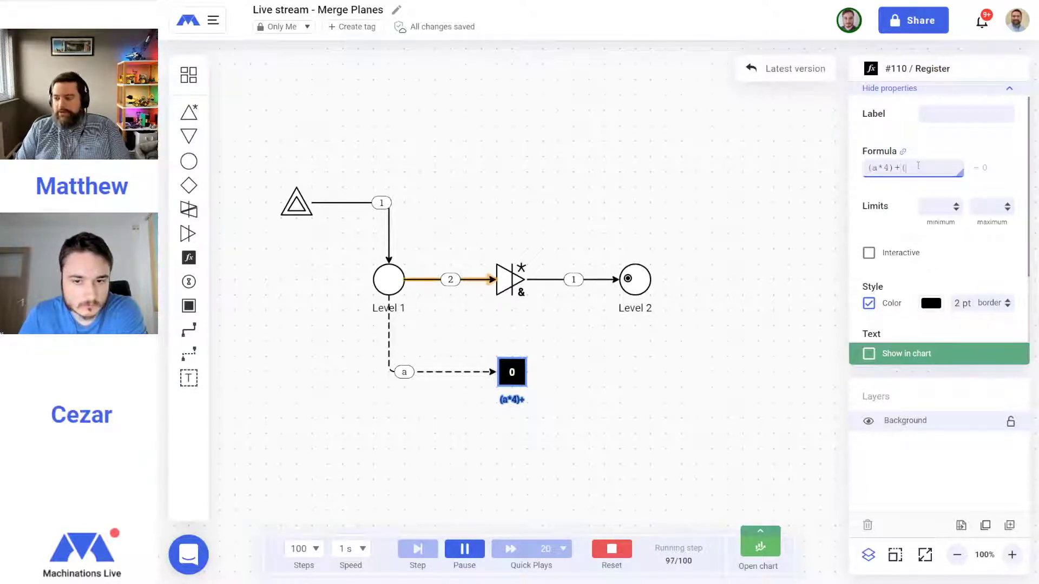
{"action": "type", "text": "(b*"}
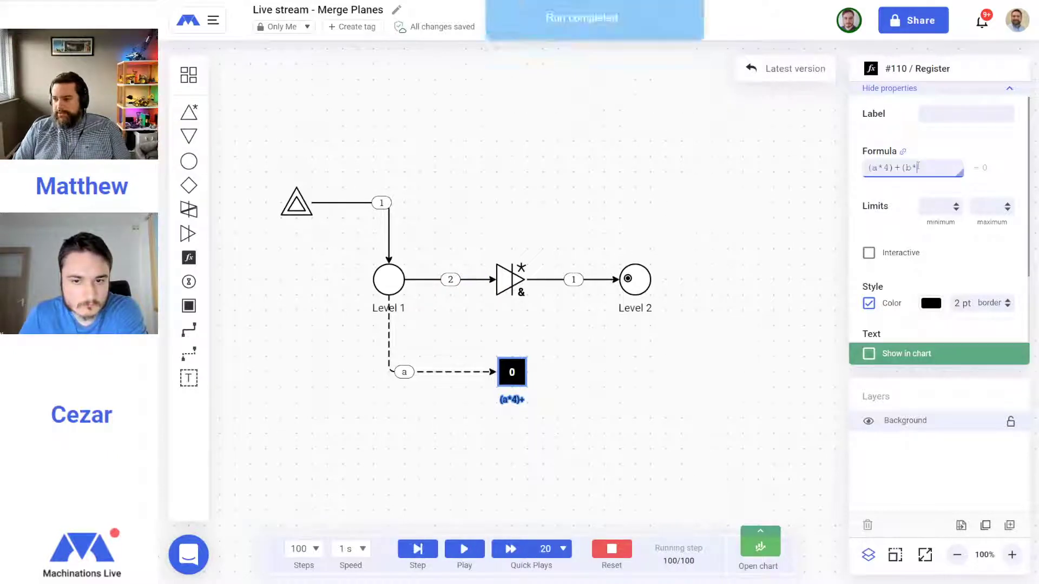
{"action": "type", "text": "9)"}
{"action": "key", "text": "Return"}
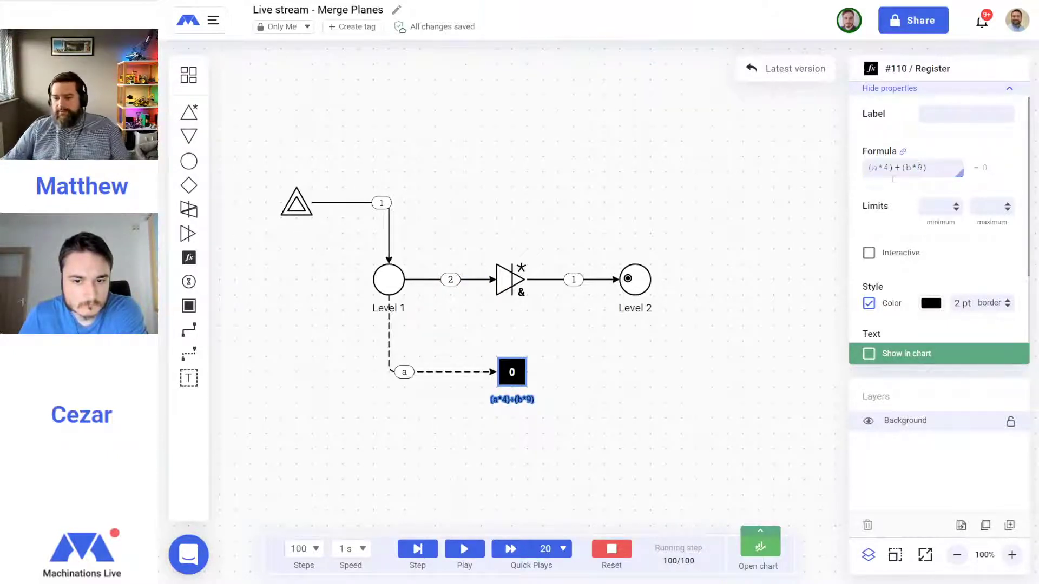
Link the Level 2 pool to the register with a state connection for variable b, and reset the simulation
{"action": "left_click", "coordinate": [649, 445]}
{"action": "left_click_drag", "start_coordinate": [622, 280], "coordinate": [511, 371]}
{"action": "left_click_drag", "start_coordinate": [566, 280], "coordinate": [634, 295]}
{"action": "left_click", "coordinate": [629, 470]}
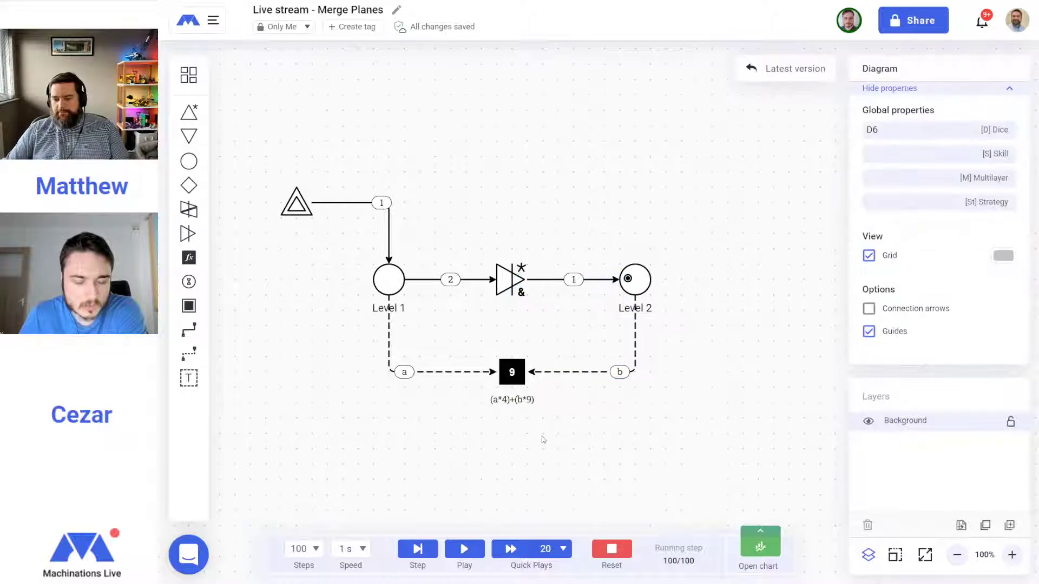
{"action": "left_click", "coordinate": [626, 565]}
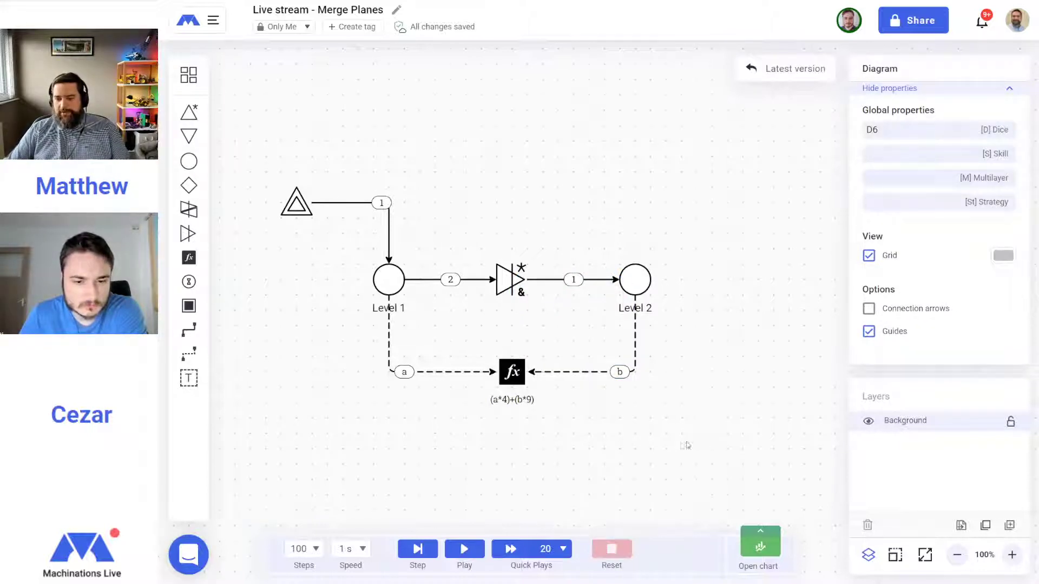
Extend the chain from the Level 2 pool with four converters and four pools, alternating and connected in sequence
{"action": "left_click_drag", "start_coordinate": [690, 237], "coordinate": [372, 310]}
{"action": "left_click", "coordinate": [636, 280]}
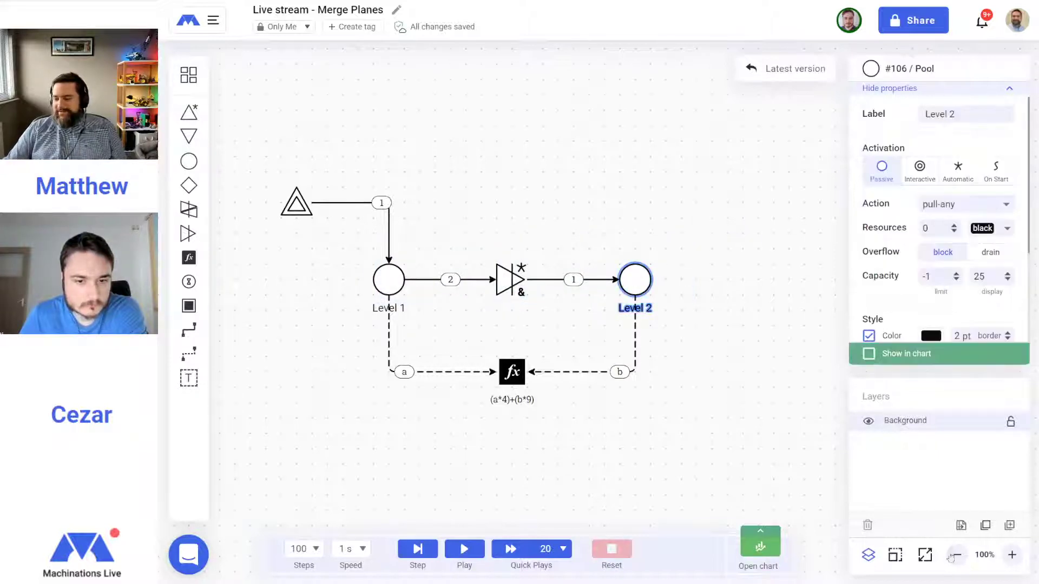
{"action": "left_click", "coordinate": [957, 555]}
{"action": "left_click", "coordinate": [957, 554]}
{"action": "left_click_drag", "start_coordinate": [695, 421], "coordinate": [547, 415]}
{"action": "left_click", "coordinate": [428, 274]}
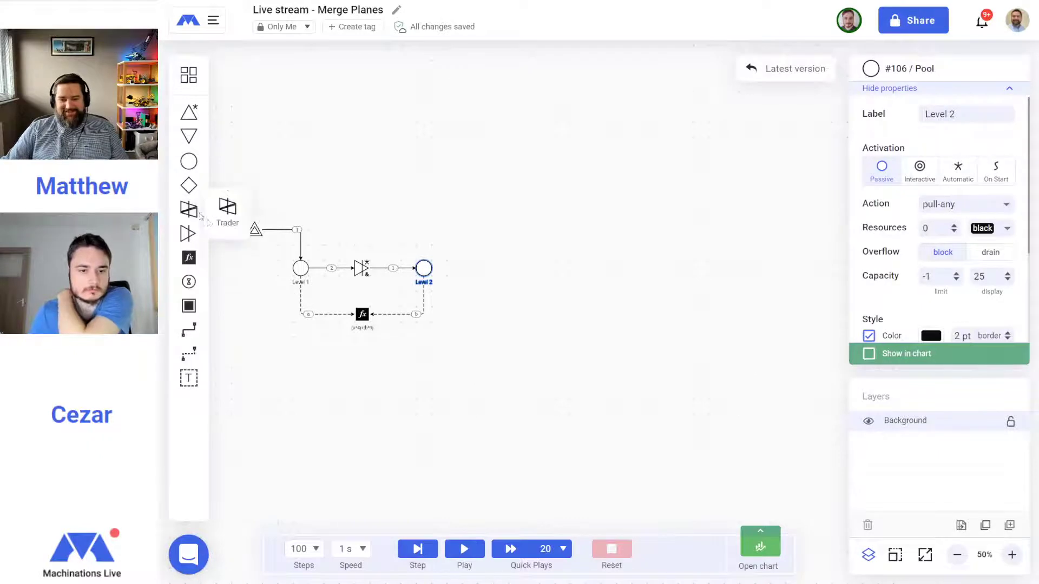
{"action": "left_click", "coordinate": [188, 234]}
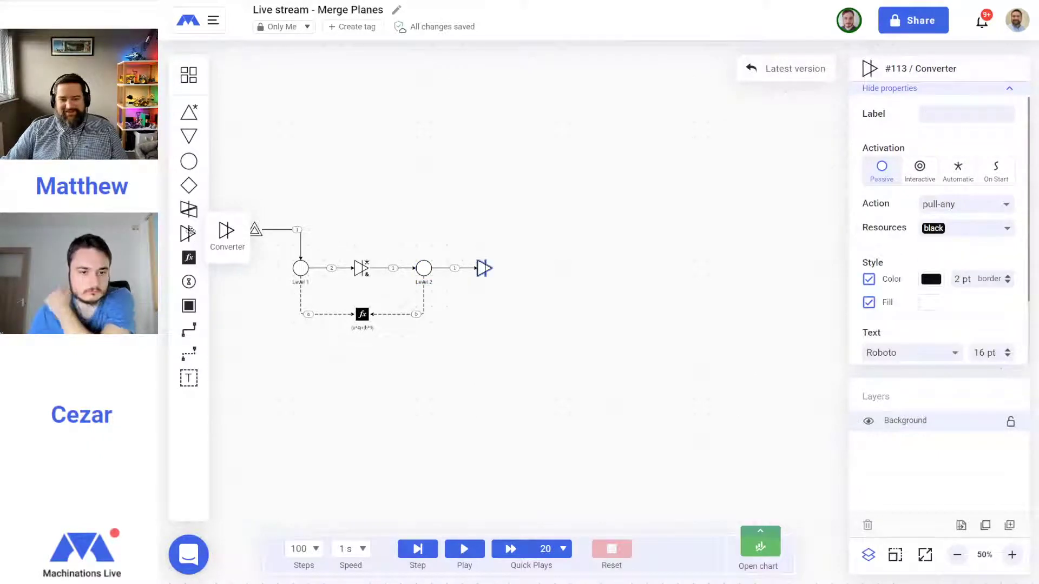
{"action": "left_click", "coordinate": [189, 161]}
{"action": "left_click", "coordinate": [187, 234]}
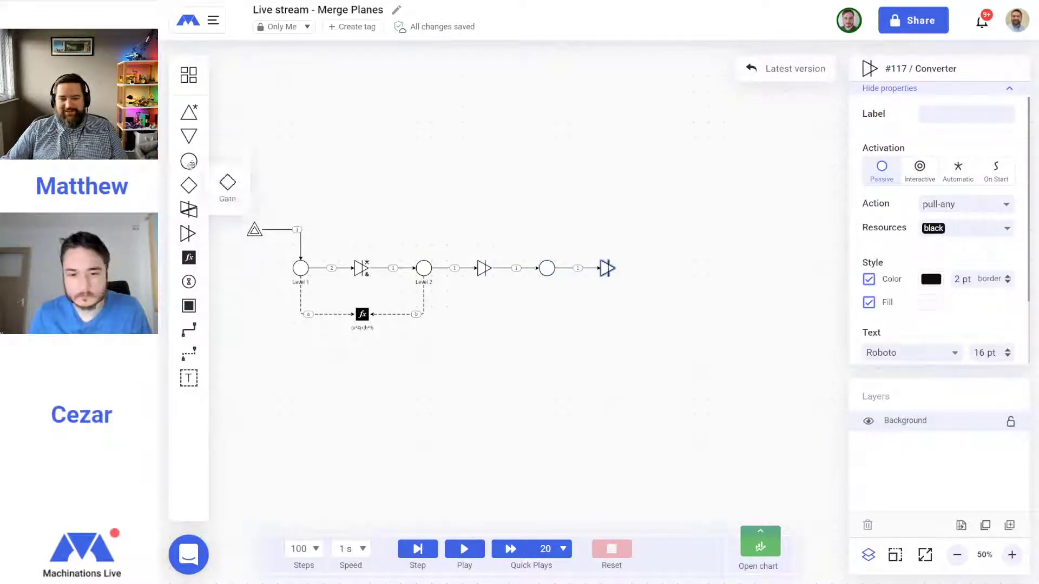
{"action": "left_click", "coordinate": [189, 161]}
{"action": "left_click", "coordinate": [187, 234]}
{"action": "left_click", "coordinate": [188, 161]}
{"action": "left_click", "coordinate": [188, 234]}
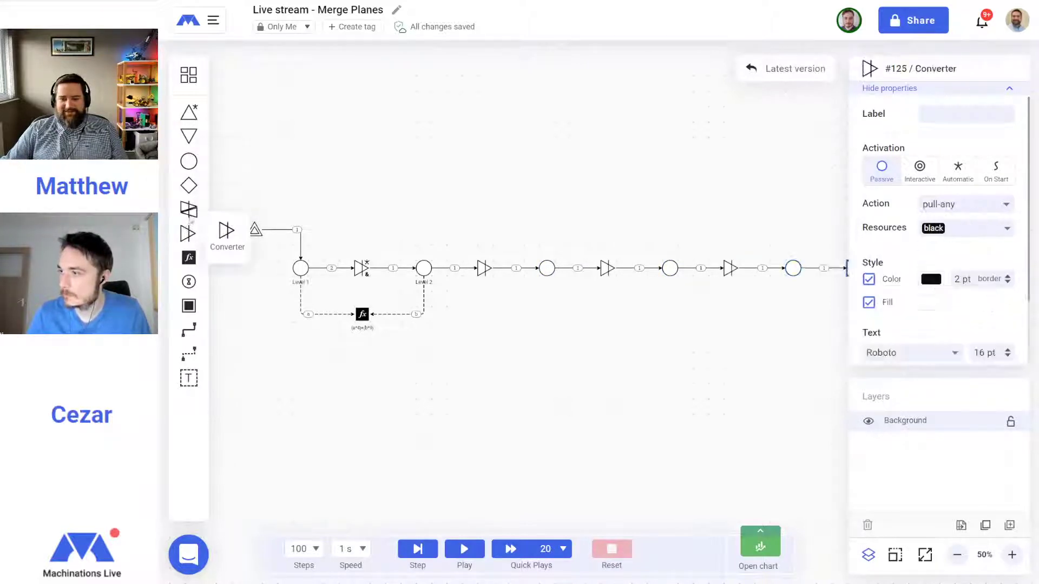
{"action": "left_click", "coordinate": [189, 161]}
Label the first new pool after Level 2 as Level 3
{"action": "left_click_drag", "start_coordinate": [631, 355], "coordinate": [557, 352]}
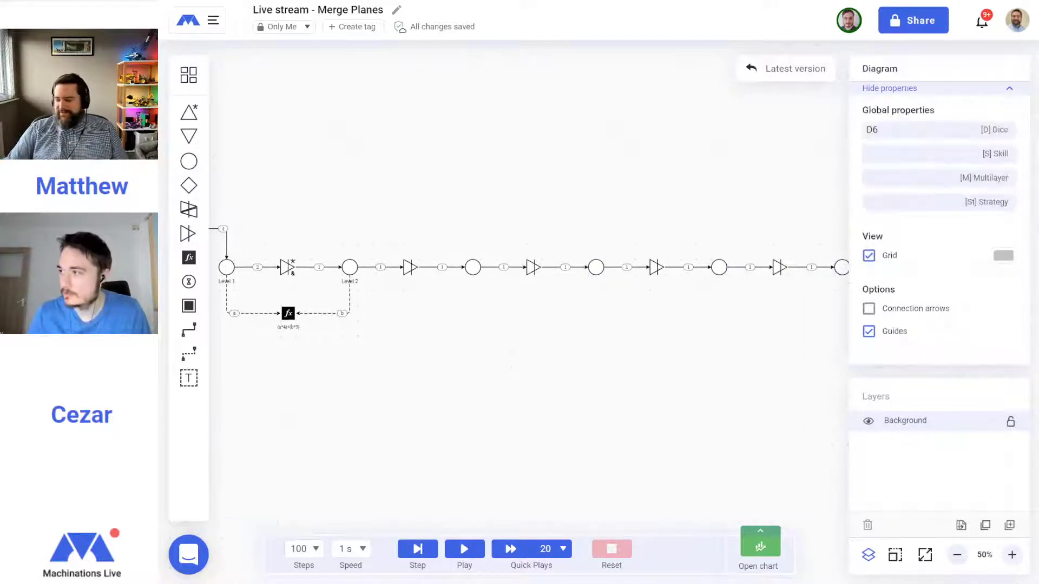
{"action": "left_click", "coordinate": [1012, 555]}
{"action": "scroll", "coordinate": [656, 340], "scroll_direction": "down", "scroll_amount": 1}
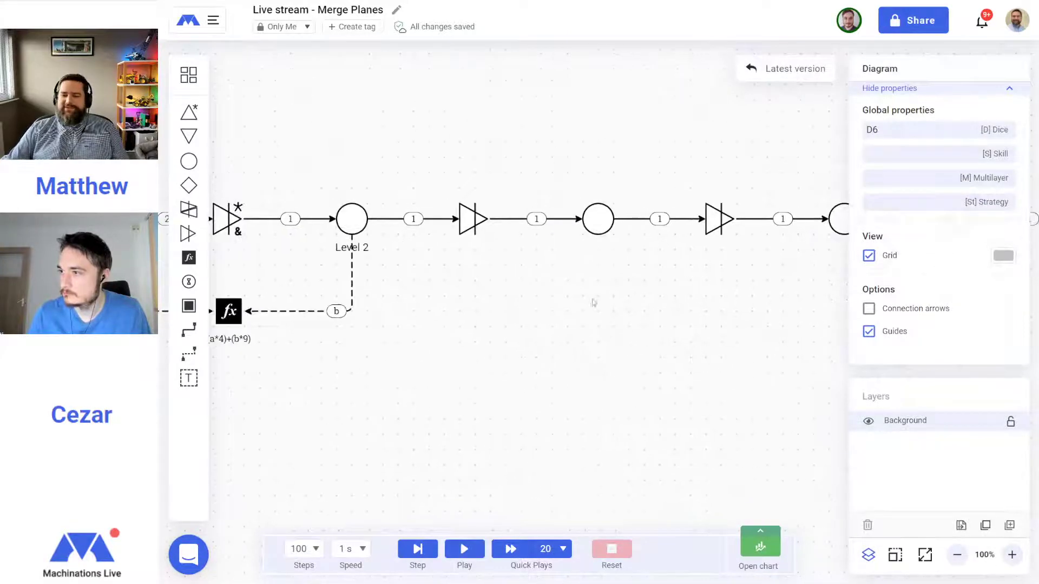
{"action": "left_click", "coordinate": [598, 219]}
{"action": "left_click", "coordinate": [949, 110]}
{"action": "type", "text": "Level 3"}
{"action": "key", "text": "Return"}
{"action": "left_click", "coordinate": [729, 309]}
Label the pool following Level 3 as Level 4
{"action": "scroll", "coordinate": [635, 265], "scroll_direction": "right", "scroll_amount": 5}
{"action": "left_click", "coordinate": [671, 220]}
{"action": "left_click", "coordinate": [968, 114]}
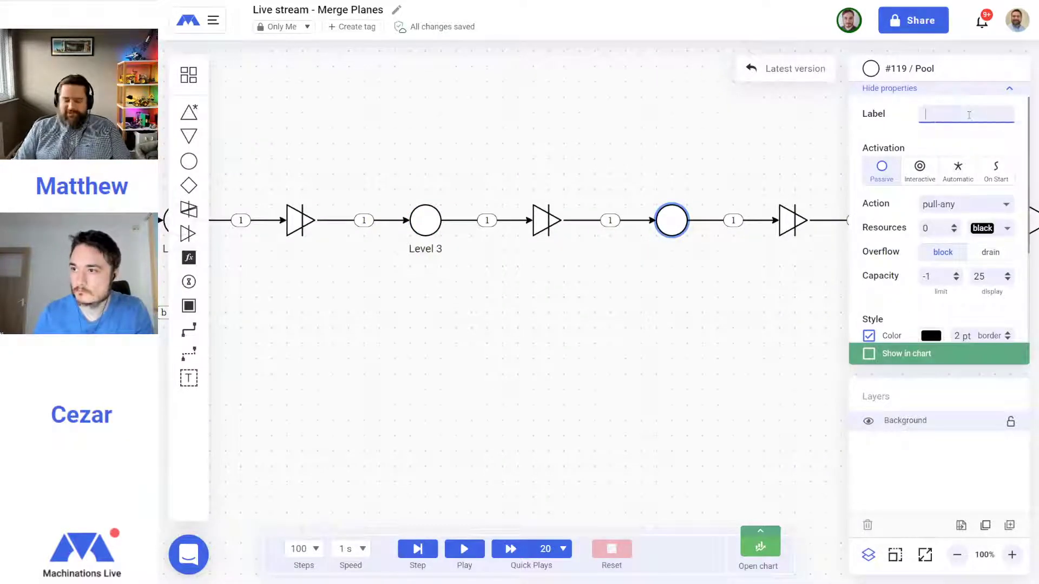
{"action": "type", "text": "Level 4"}
{"action": "key", "text": "Return"}
{"action": "left_click", "coordinate": [707, 367]}
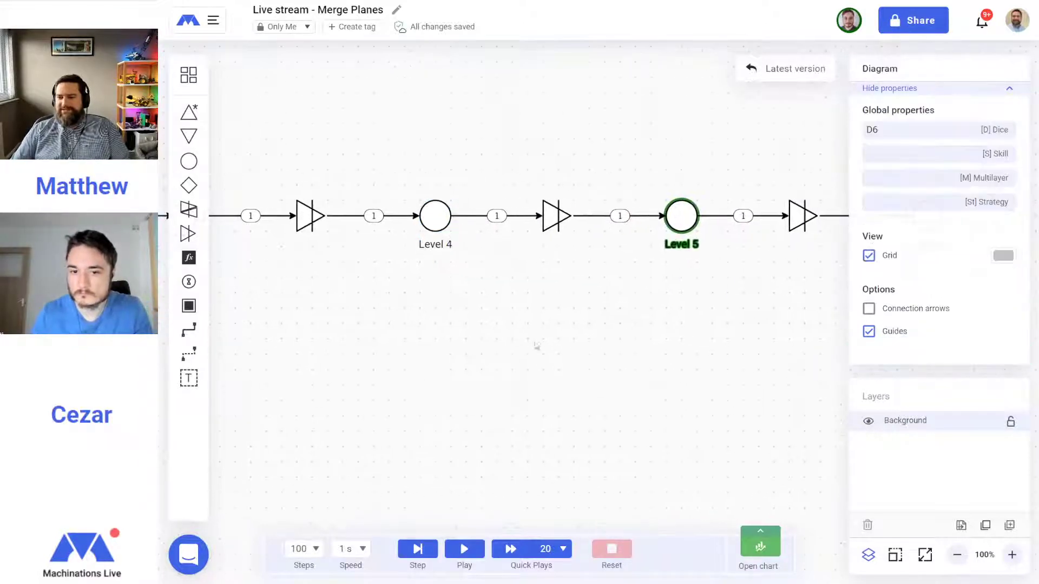
Set the converter between Level 2 and Level 3 to automatic activation with the pull-all action
{"action": "scroll", "coordinate": [687, 364], "scroll_direction": "left", "scroll_amount": 2}
{"action": "scroll", "coordinate": [394, 348], "scroll_direction": "left", "scroll_amount": 5}
{"action": "left_click", "coordinate": [560, 183]}
{"action": "left_click", "coordinate": [958, 167]}
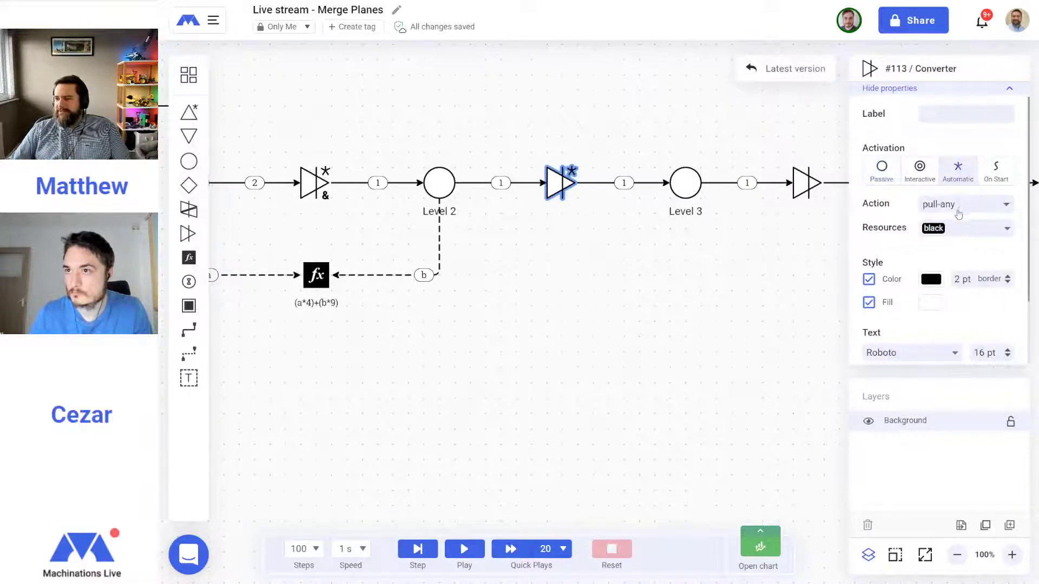
{"action": "left_click", "coordinate": [945, 204]}
{"action": "left_click", "coordinate": [948, 250]}
{"action": "left_click", "coordinate": [622, 267]}
Make the converter between Level 3 and Level 4 automatic with the pull-all action
{"action": "scroll", "coordinate": [621, 267], "scroll_direction": "right", "scroll_amount": 3}
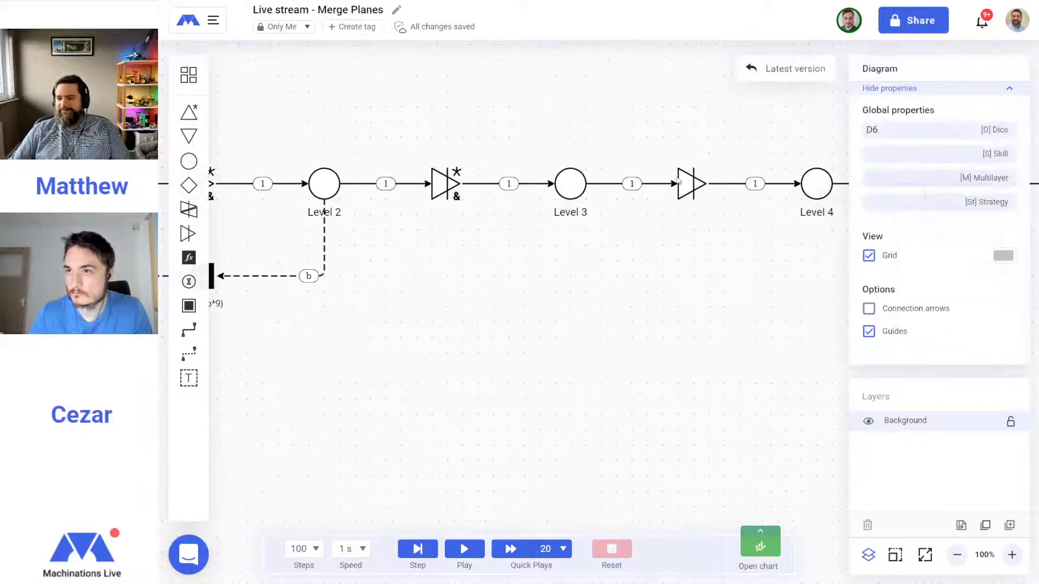
{"action": "left_click", "coordinate": [692, 184]}
{"action": "left_click", "coordinate": [957, 168]}
{"action": "left_click", "coordinate": [941, 204]}
{"action": "left_click", "coordinate": [949, 250]}
Make the converter between Level 4 and Level 5 automatic with the pull-all action
{"action": "left_click_drag", "start_coordinate": [622, 326], "coordinate": [290, 320]}
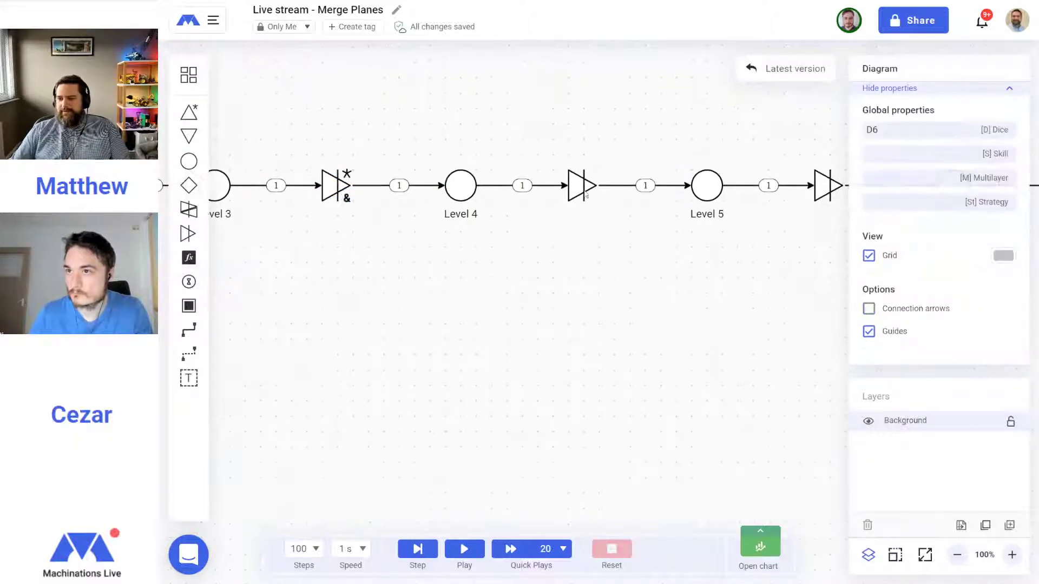
{"action": "left_click", "coordinate": [581, 186]}
{"action": "left_click", "coordinate": [958, 168]}
{"action": "left_click", "coordinate": [952, 204]}
{"action": "left_click", "coordinate": [951, 248]}
Link the Level 3 pool to the register with a state connection for variable c
{"action": "left_click_drag", "start_coordinate": [434, 350], "coordinate": [859, 332]}
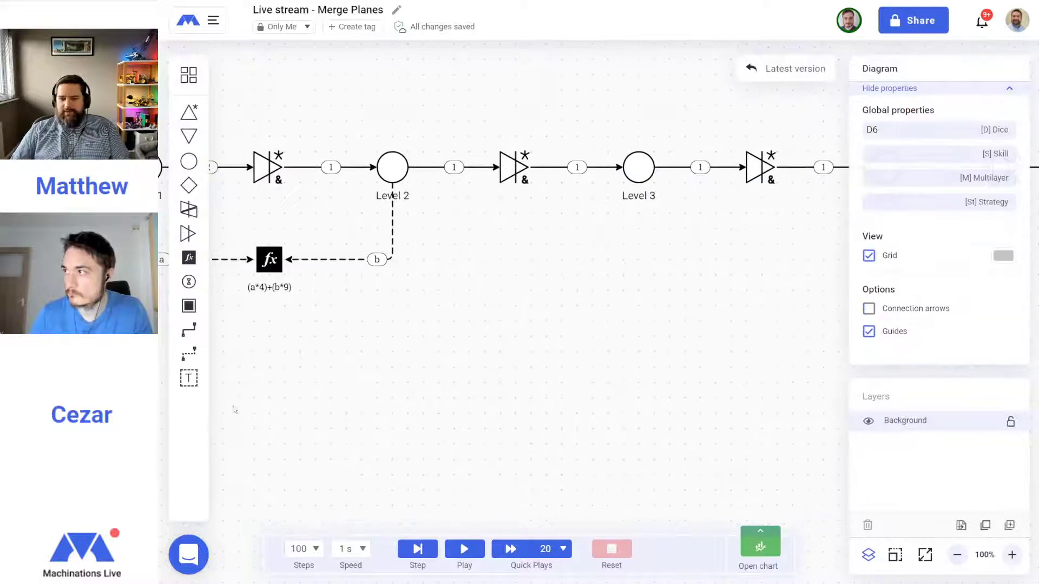
{"action": "left_click", "coordinate": [200, 354]}
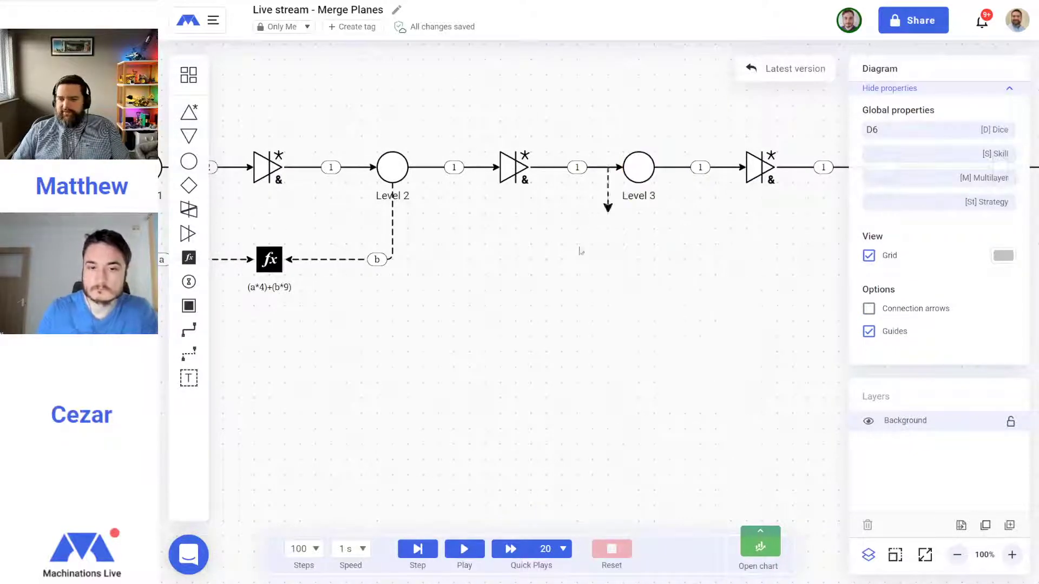
{"action": "left_click_drag", "start_coordinate": [268, 168], "coordinate": [271, 259]}
{"action": "left_click_drag", "start_coordinate": [446, 167], "coordinate": [449, 260]}
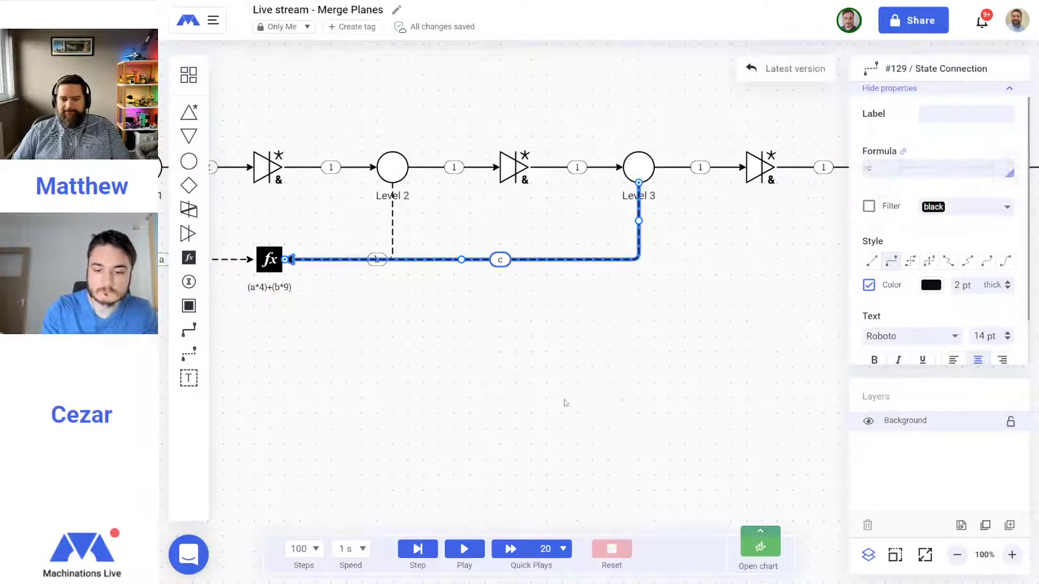
Link the Level 4 pool to the register with a state connection for variable d
{"action": "scroll", "coordinate": [470, 398], "scroll_direction": "right", "scroll_amount": 3}
{"action": "left_click", "coordinate": [533, 389]}
{"action": "left_click", "coordinate": [188, 354]}
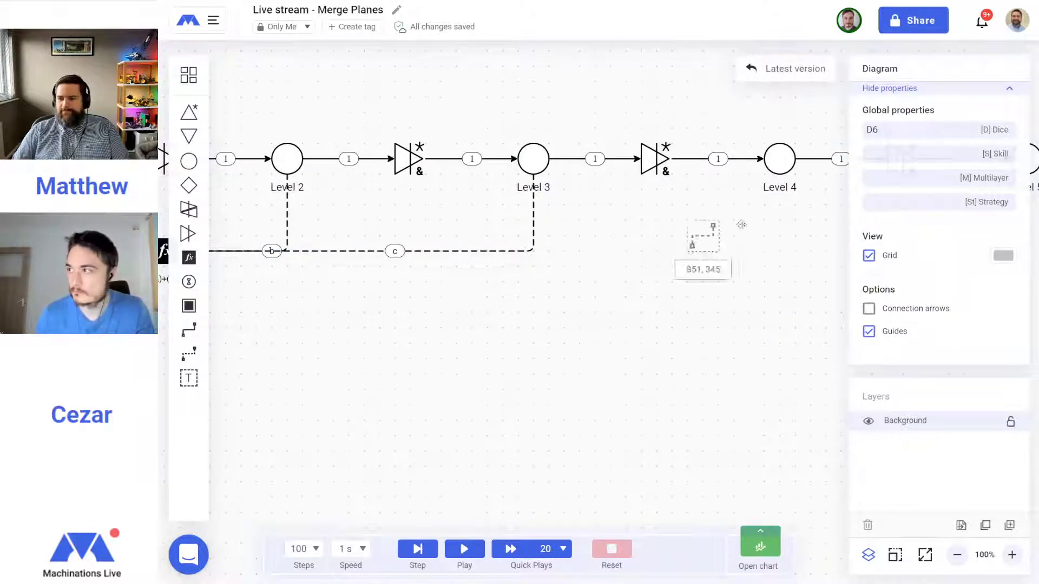
{"action": "left_click_drag", "start_coordinate": [457, 159], "coordinate": [455, 313]}
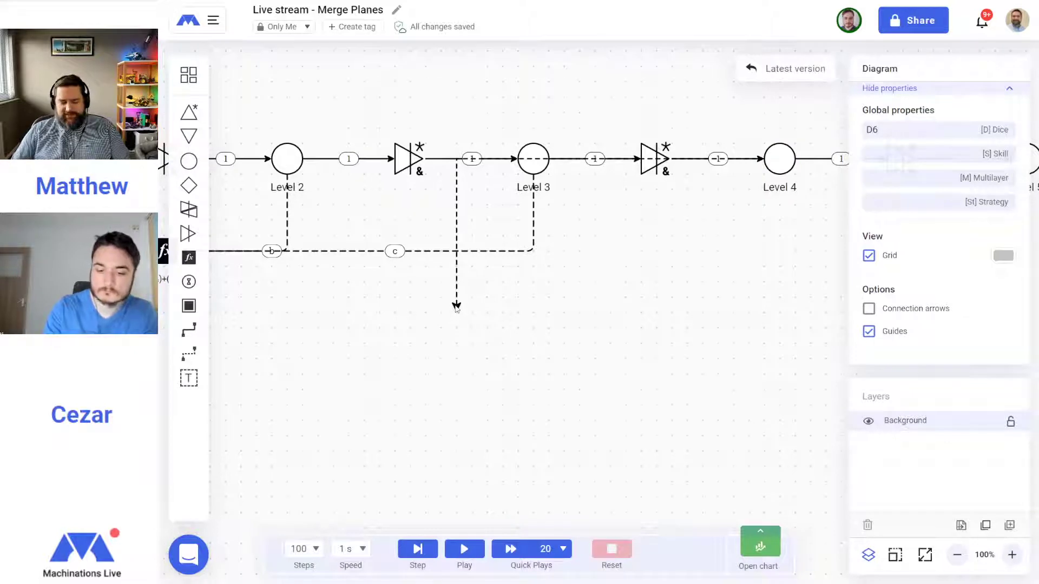
{"action": "scroll", "coordinate": [456, 308], "scroll_direction": "left", "scroll_amount": 3}
{"action": "left_click_drag", "start_coordinate": [657, 309], "coordinate": [365, 241]}
{"action": "left_click_drag", "start_coordinate": [664, 158], "coordinate": [680, 250]}
Extend the register's formula to (a*4)+(b*9)+(c*19)
{"action": "left_click", "coordinate": [364, 251]}
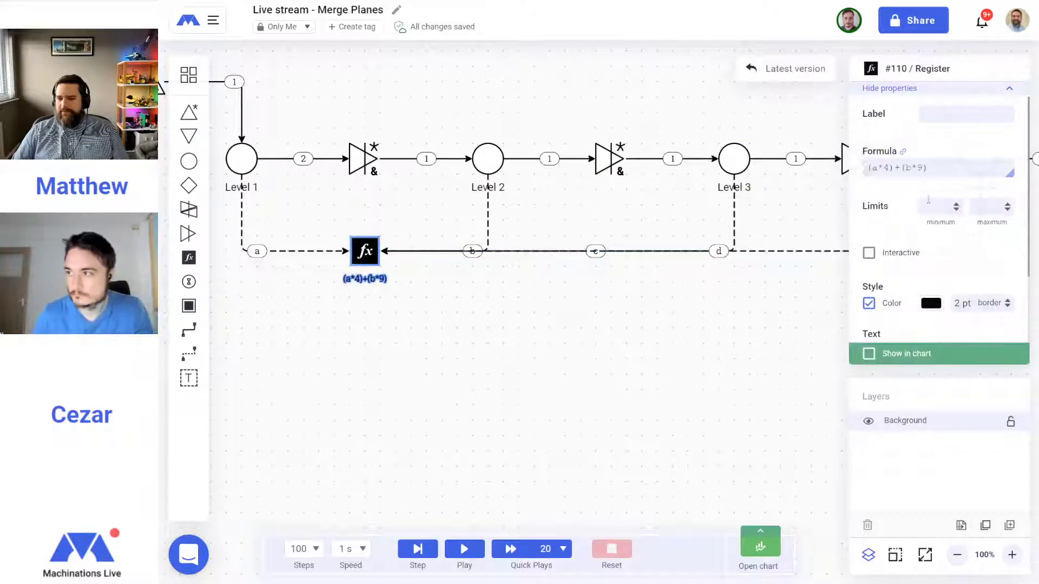
{"action": "left_click", "coordinate": [946, 166]}
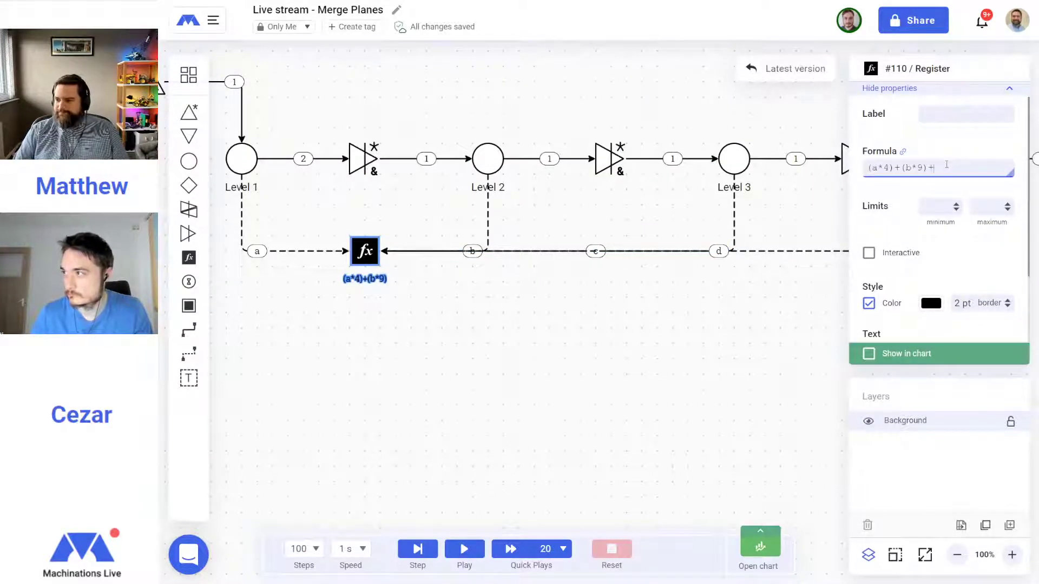
{"action": "key", "text": "BackSpace"}
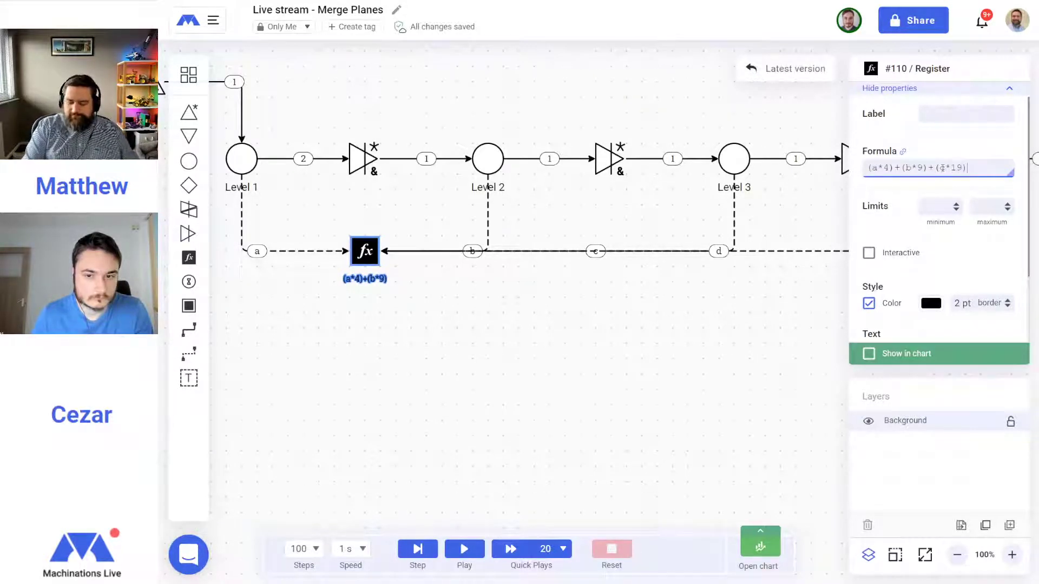
{"action": "type", "text": ")"}
{"action": "key", "text": "Return"}
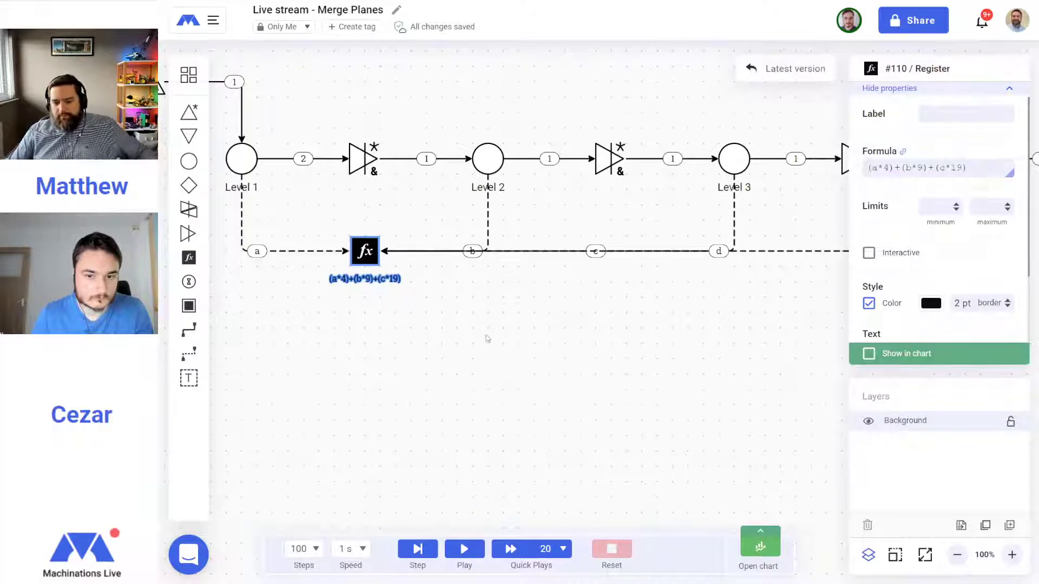
Add the Level 4 term so the register's formula reads (a*4)+(b*9)+(c*19)+(d*40)
{"action": "left_click", "coordinate": [984, 168]}
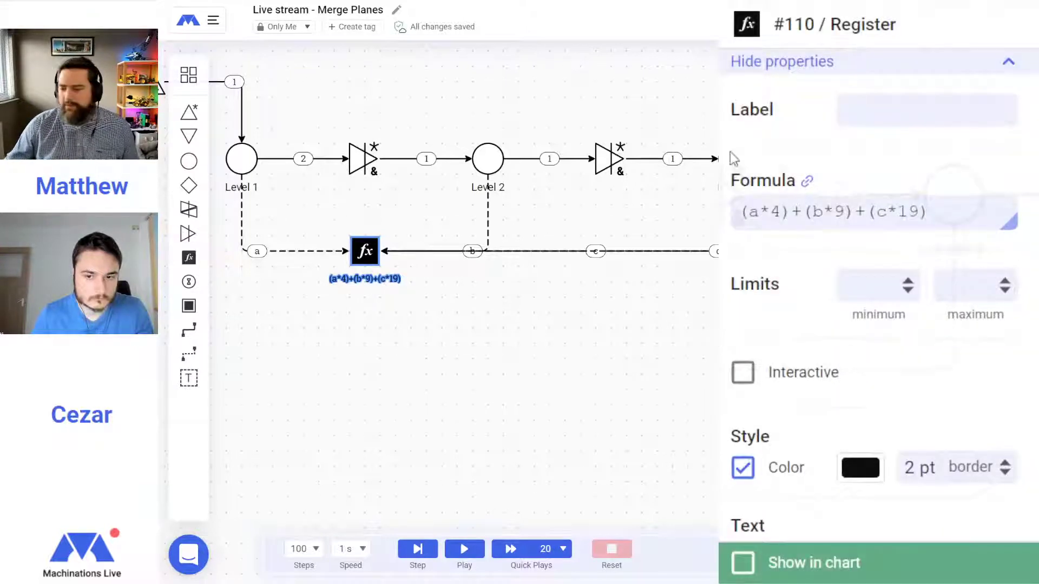
{"action": "left_click", "coordinate": [958, 215]}
{"action": "type", "text": "+"}
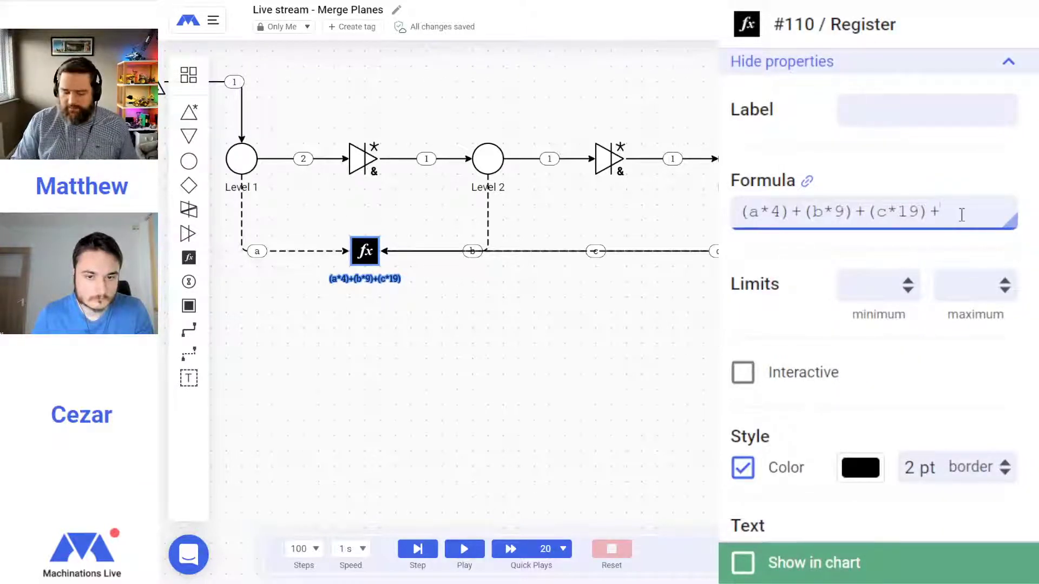
{"action": "type", "text": "("}
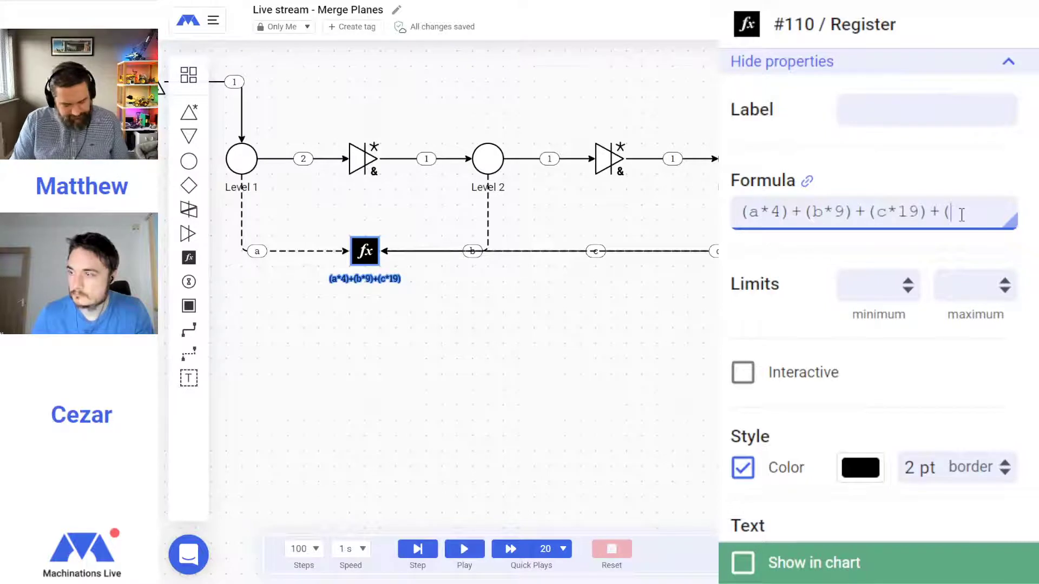
{"action": "type", "text": "d*"}
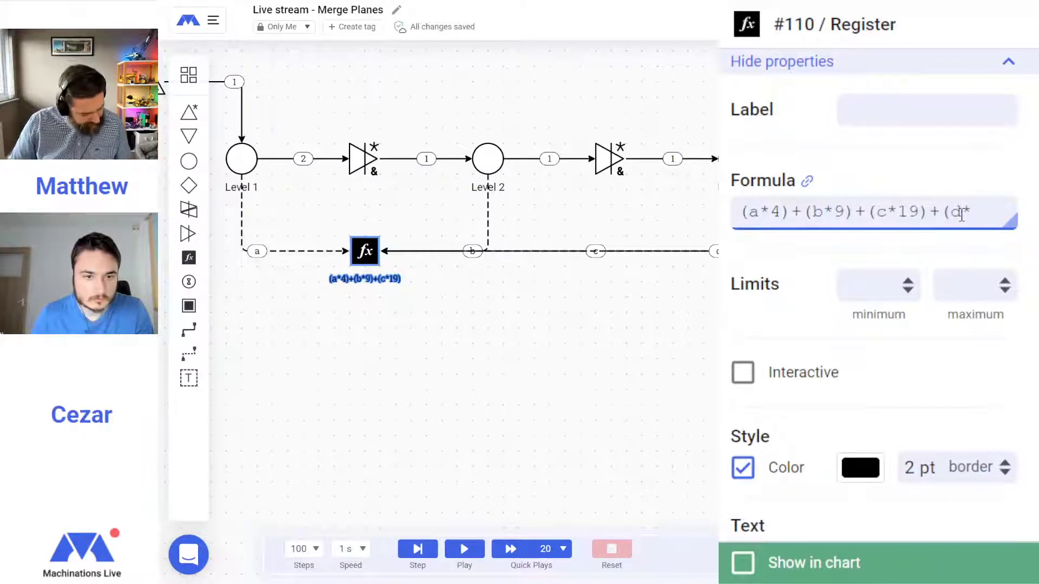
{"action": "type", "text": "40"}
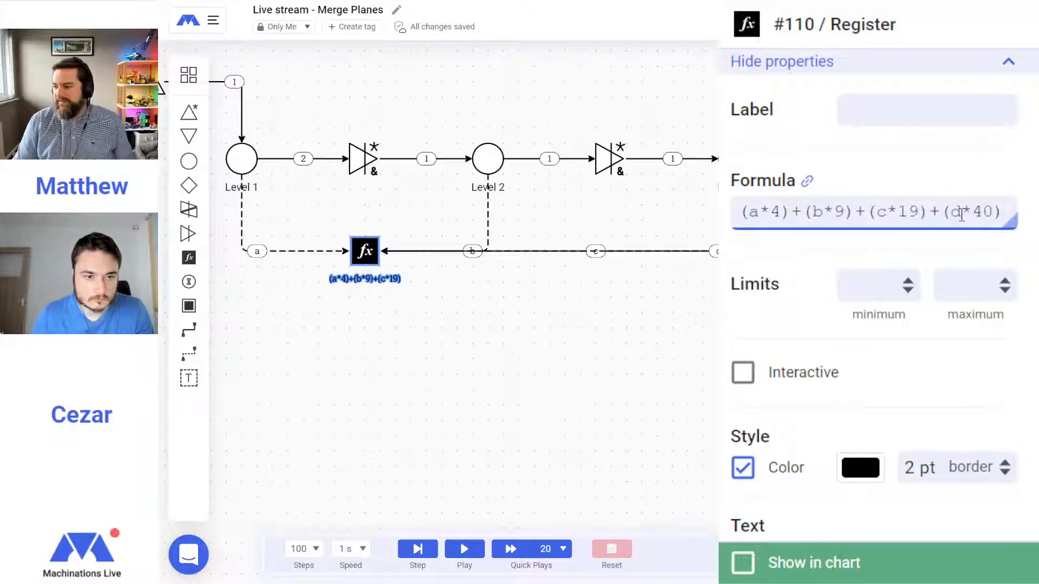
{"action": "key", "text": "Return"}
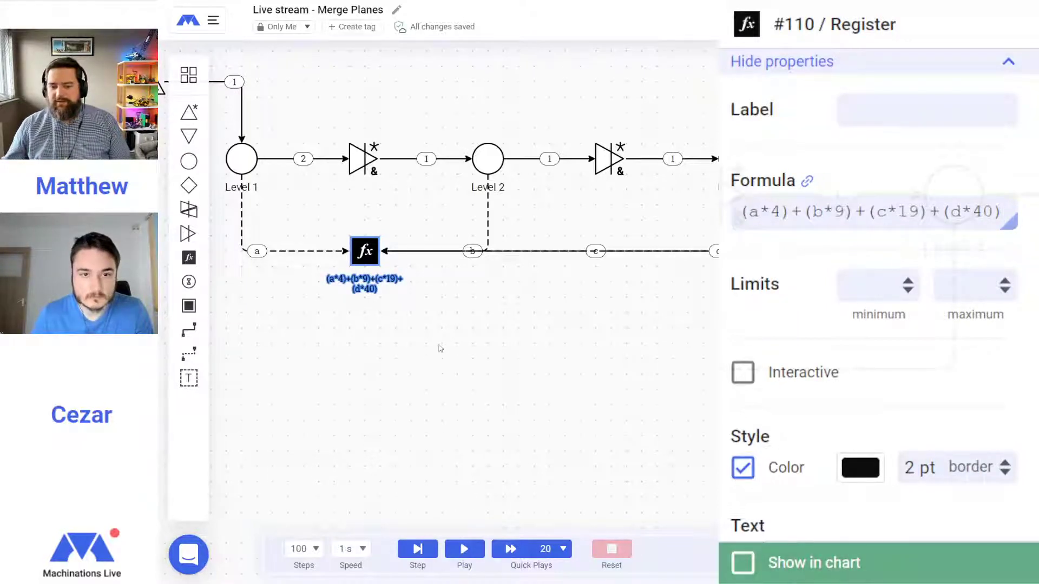
Move the source level with the Level 1 pool so that its connection runs in a straight line
{"action": "left_click_drag", "start_coordinate": [424, 316], "coordinate": [538, 388]}
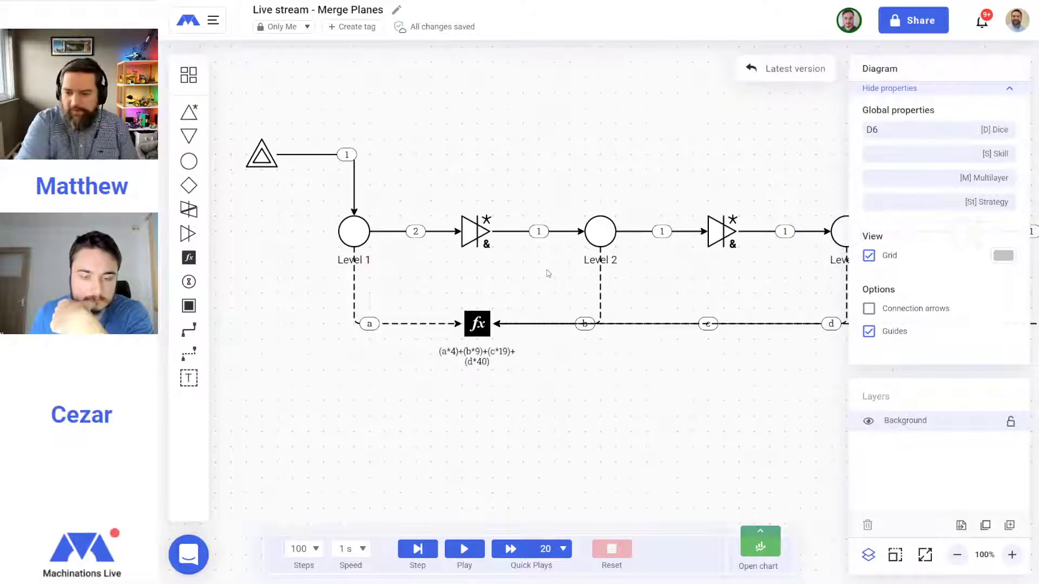
{"action": "right_click", "coordinate": [553, 392]}
{"action": "left_click", "coordinate": [485, 280]}
{"action": "left_click_drag", "start_coordinate": [535, 273], "coordinate": [571, 284]}
{"action": "left_click_drag", "start_coordinate": [291, 175], "coordinate": [245, 251]}
{"action": "left_click", "coordinate": [365, 368]}
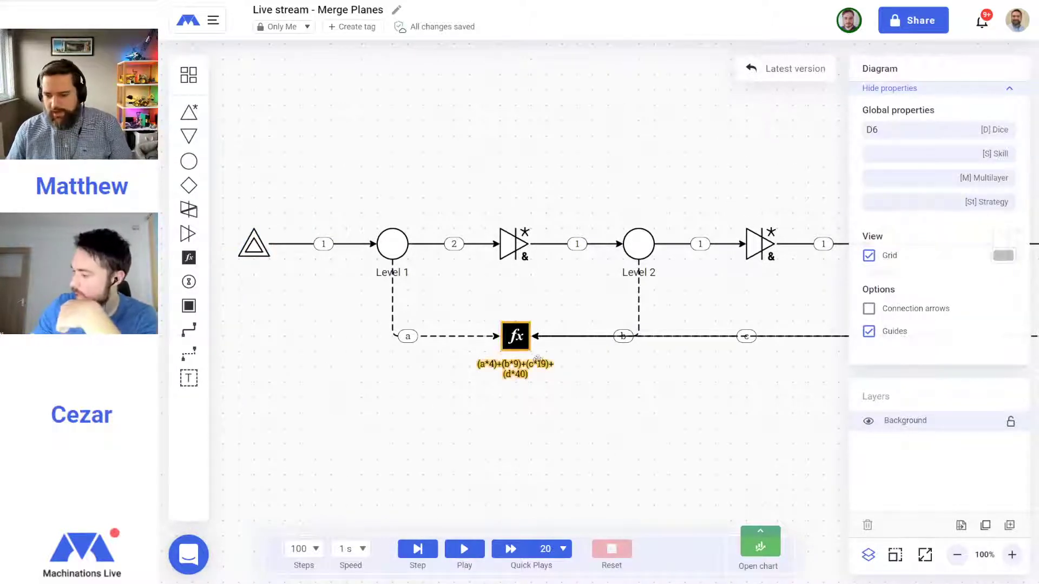
Review the extended chain of pools and converters along its full length and back to the source
{"action": "left_click_drag", "start_coordinate": [740, 437], "coordinate": [360, 423]}
{"action": "left_click_drag", "start_coordinate": [737, 410], "coordinate": [334, 400]}
{"action": "left_click_drag", "start_coordinate": [759, 375], "coordinate": [328, 370]}
{"action": "left_click_drag", "start_coordinate": [684, 362], "coordinate": [301, 362]}
{"action": "left_click_drag", "start_coordinate": [754, 366], "coordinate": [486, 358]}
{"action": "left_click_drag", "start_coordinate": [416, 352], "coordinate": [709, 349]}
{"action": "left_click", "coordinate": [957, 555]}
{"action": "left_click_drag", "start_coordinate": [315, 374], "coordinate": [745, 348]}
{"action": "left_click_drag", "start_coordinate": [335, 351], "coordinate": [739, 352]}
{"action": "left_click_drag", "start_coordinate": [378, 357], "coordinate": [620, 354]}
{"action": "left_click_drag", "start_coordinate": [446, 373], "coordinate": [651, 357]}
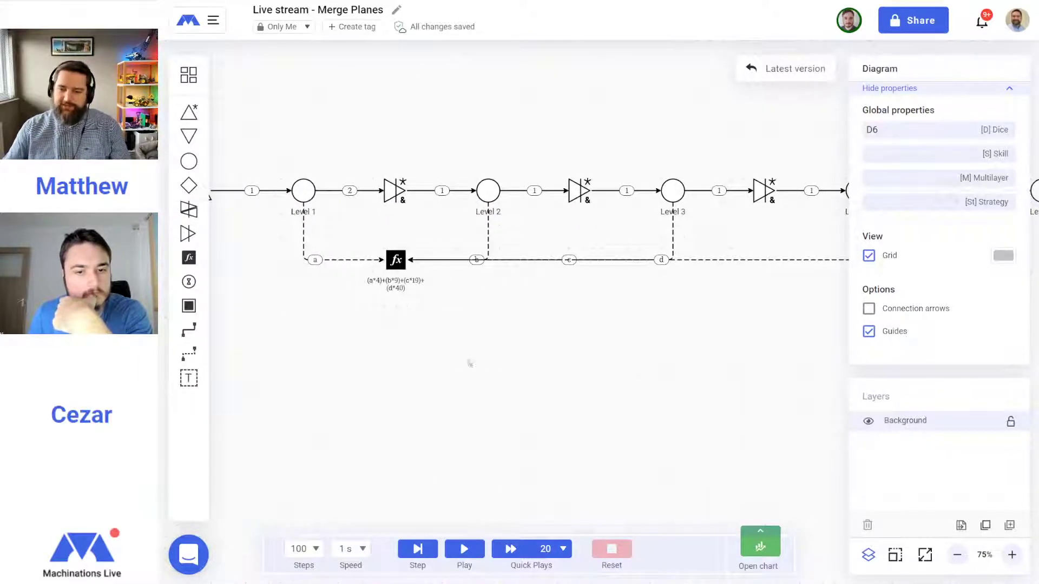
{"action": "left_click_drag", "start_coordinate": [386, 351], "coordinate": [628, 380]}
Change the source's activation to automatic
{"action": "left_click", "coordinate": [494, 223]}
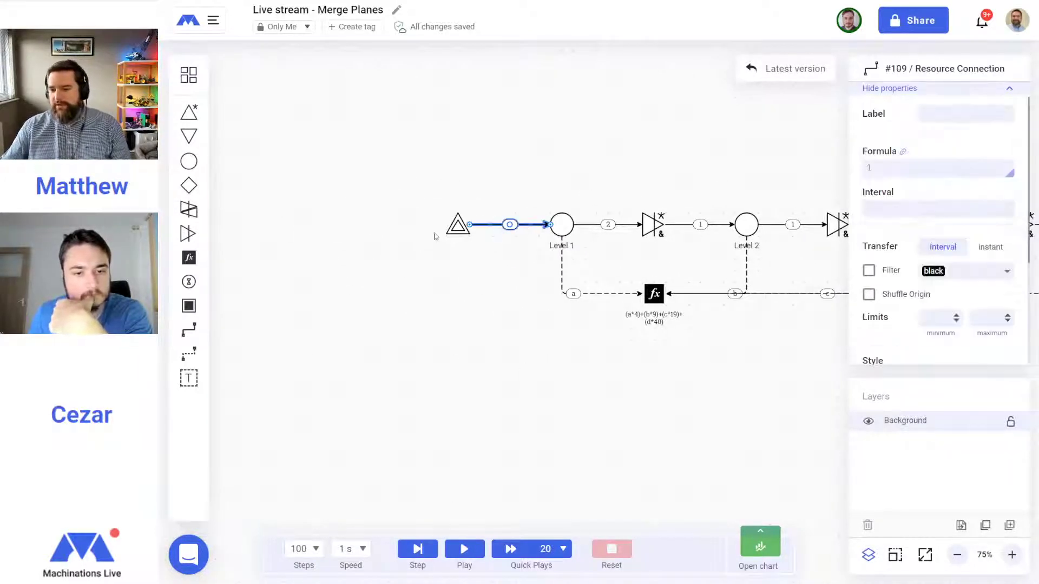
{"action": "left_click", "coordinate": [457, 227]}
{"action": "left_click", "coordinate": [958, 166]}
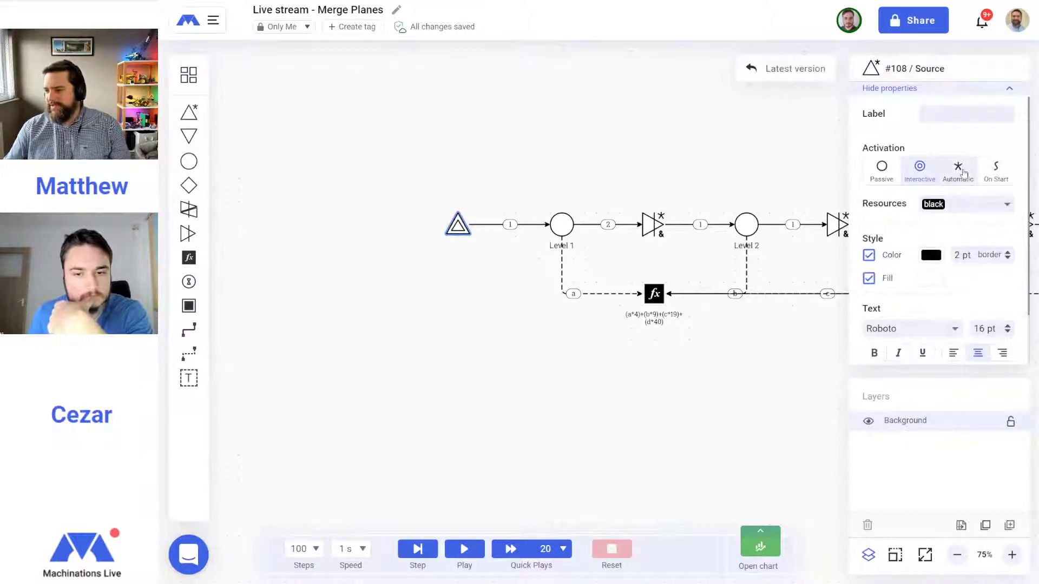
Set the interval of the resource connection from the source to the Level 1 pool to 30
{"action": "left_click", "coordinate": [533, 224]}
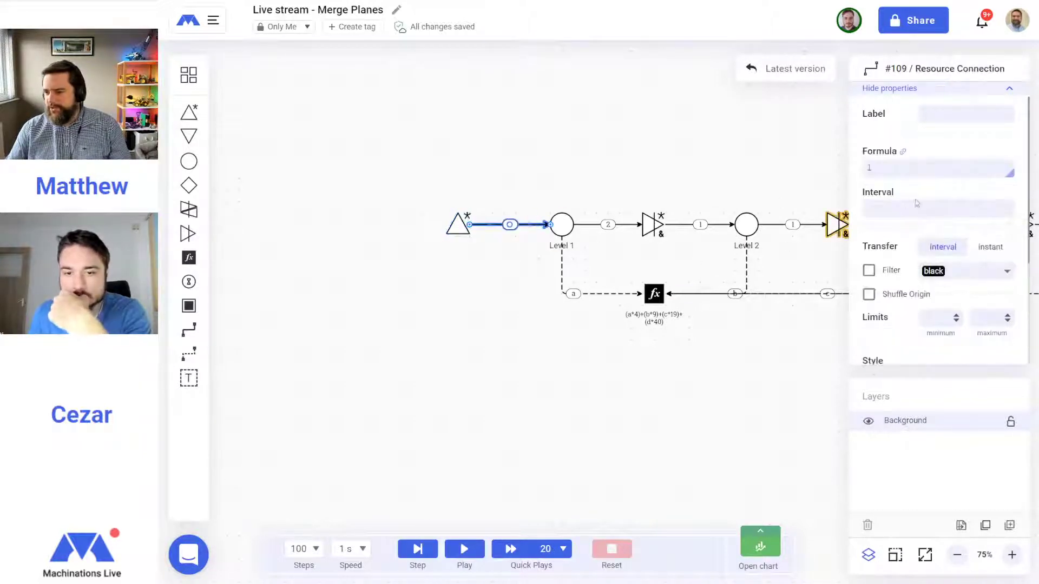
{"action": "left_click", "coordinate": [891, 209]}
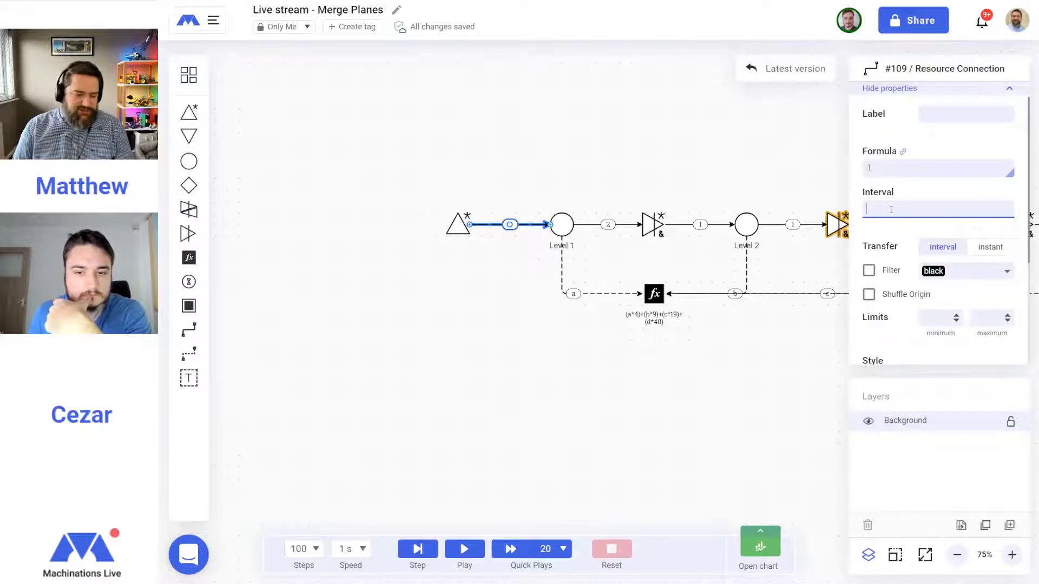
{"action": "type", "text": "30"}
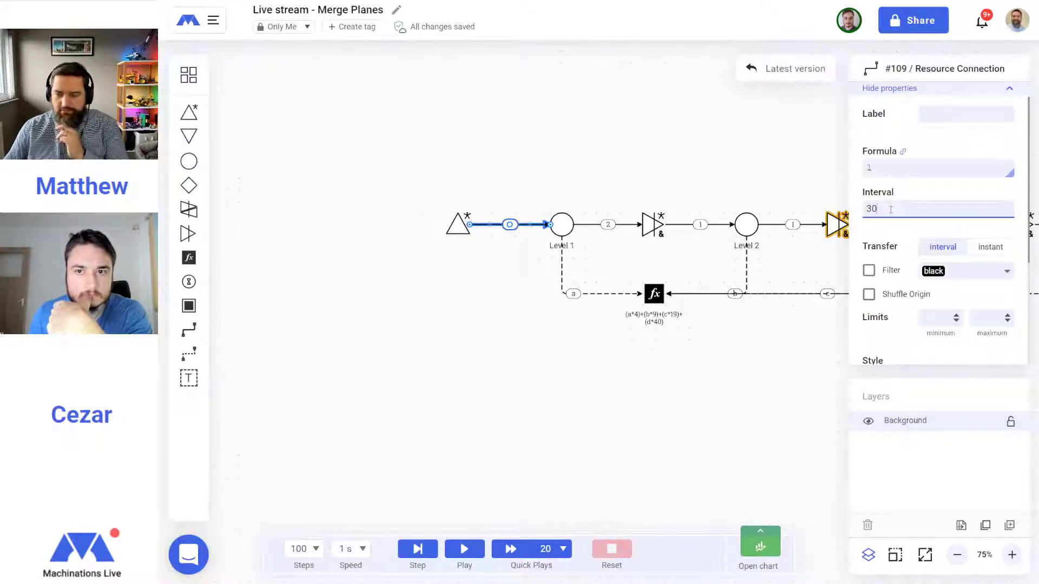
In the register's income formula, set the multiplier of a to 240 and the multiplier of b to 540
{"action": "left_click", "coordinate": [653, 294]}
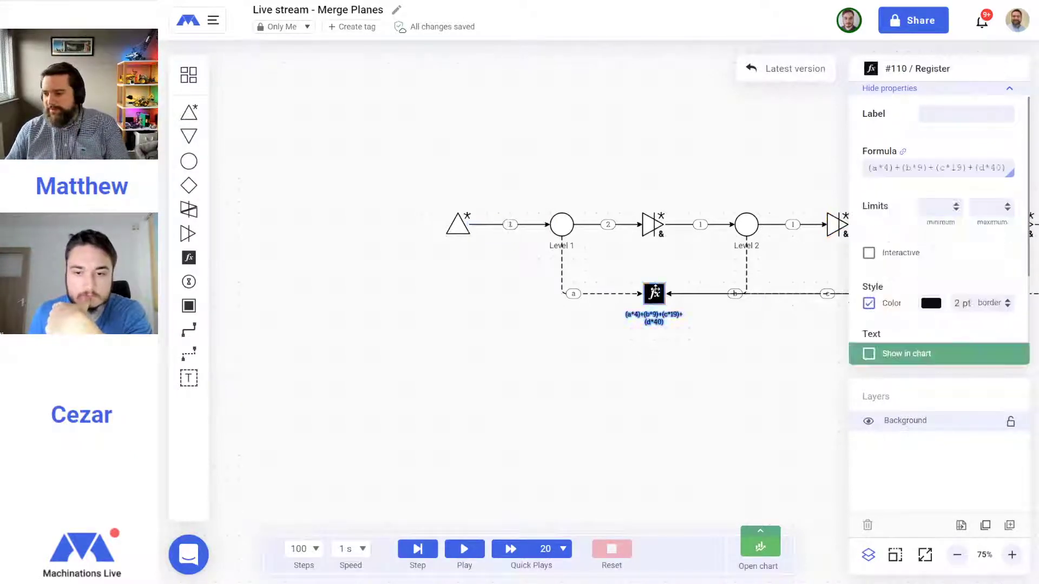
{"action": "double_click", "coordinate": [886, 168]}
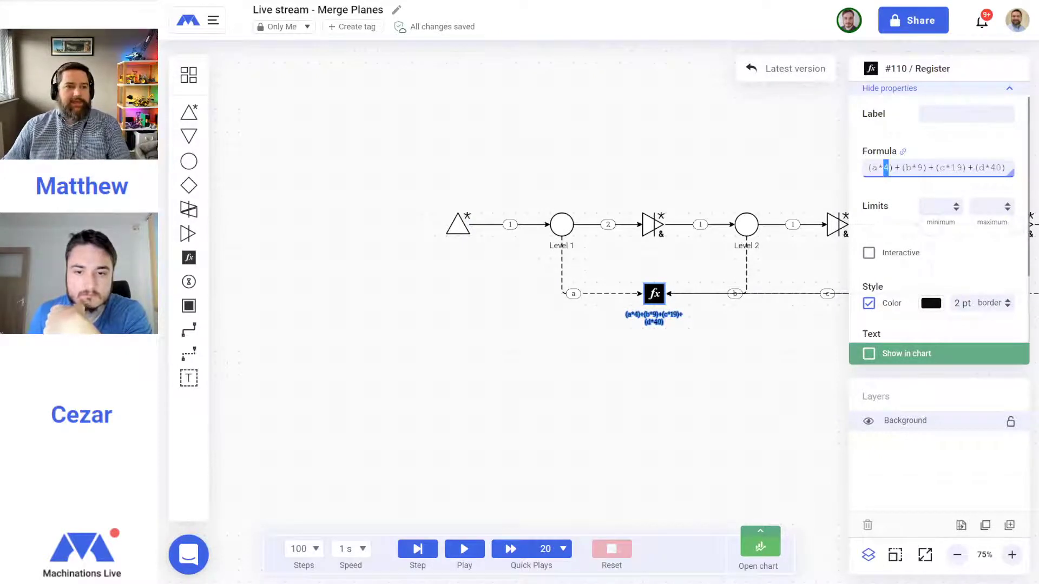
{"action": "left_click_drag", "start_coordinate": [170, 48], "coordinate": [60, 48]}
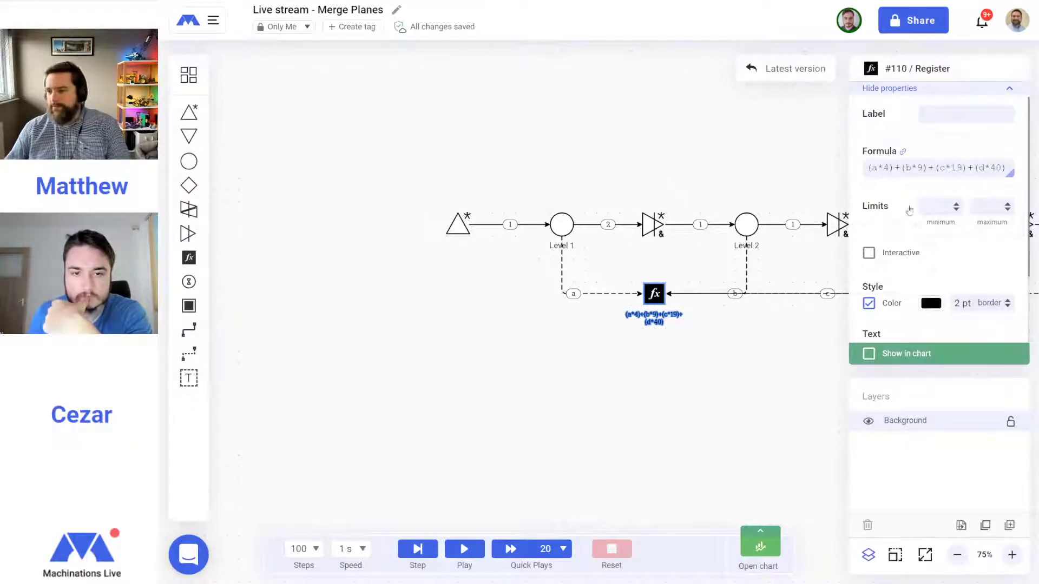
{"action": "double_click", "coordinate": [888, 168]}
{"action": "type", "text": "240"}
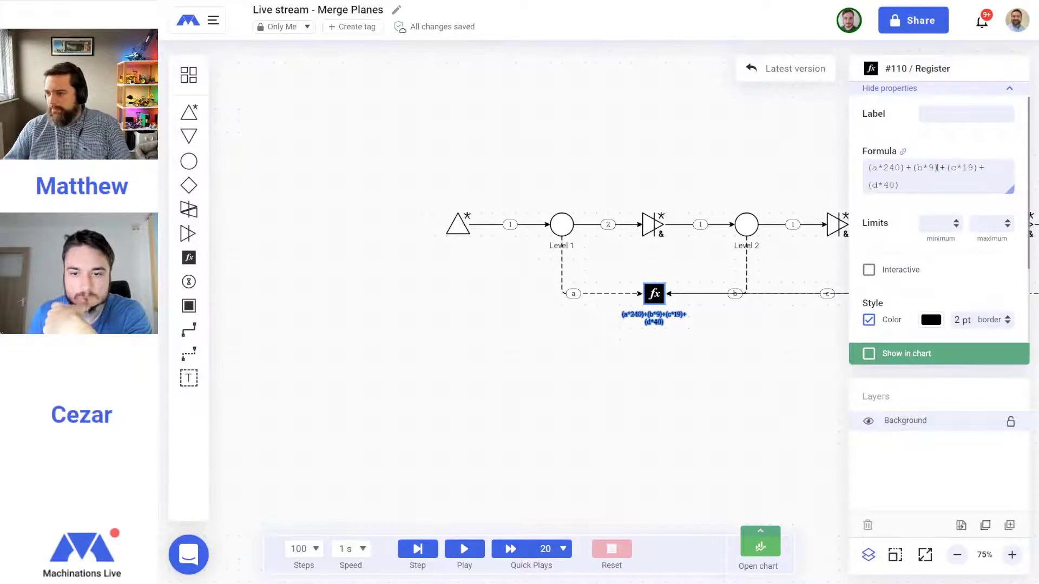
{"action": "double_click", "coordinate": [931, 168]}
{"action": "left_click", "coordinate": [931, 168]}
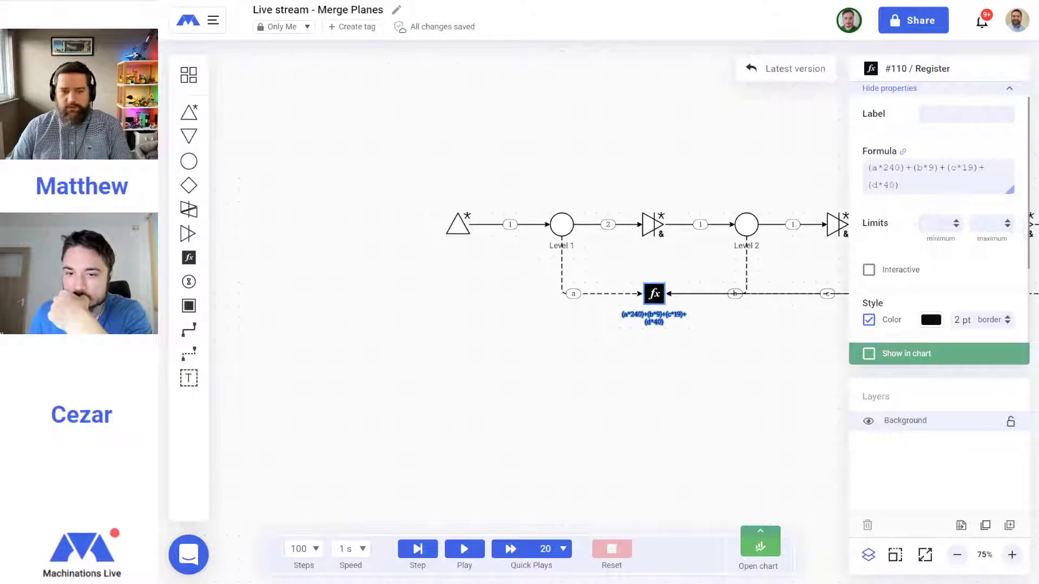
{"action": "double_click", "coordinate": [931, 168]}
{"action": "type", "text": "540"}
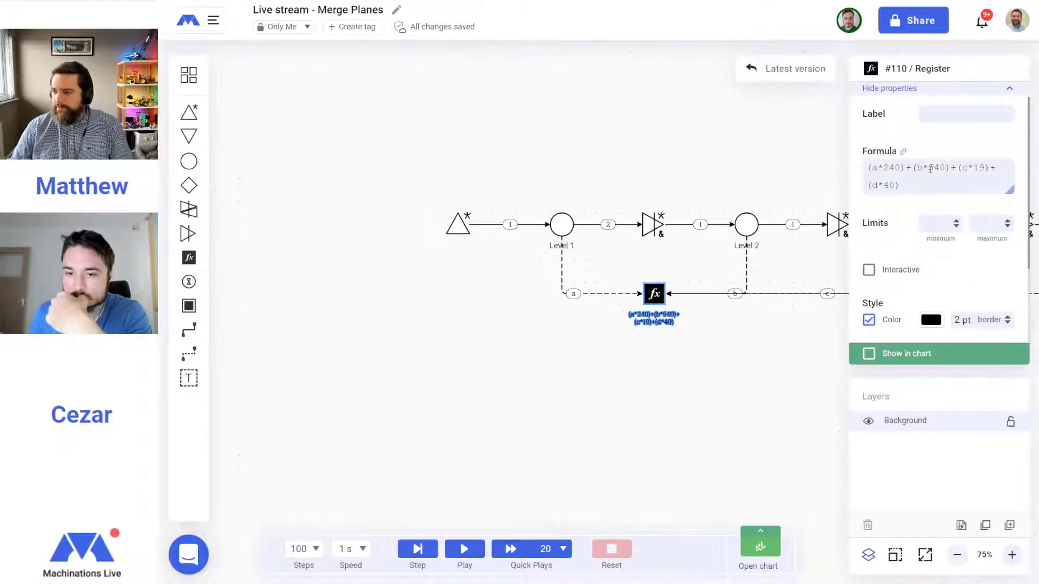
In the register's income formula, set the multiplier of c to 1140 and the multiplier of d to 2400
{"action": "double_click", "coordinate": [983, 168]}
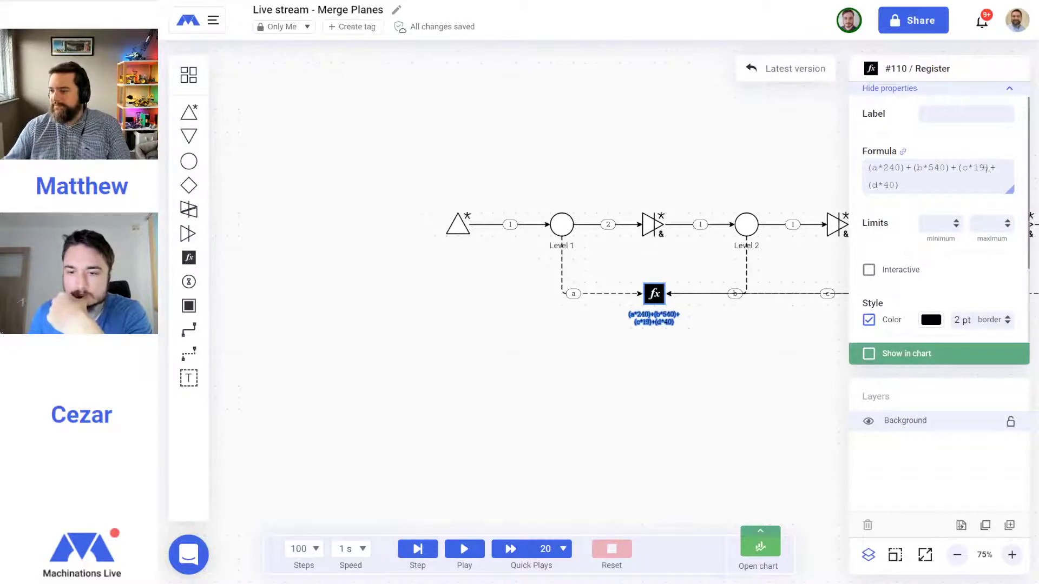
{"action": "double_click", "coordinate": [982, 167]}
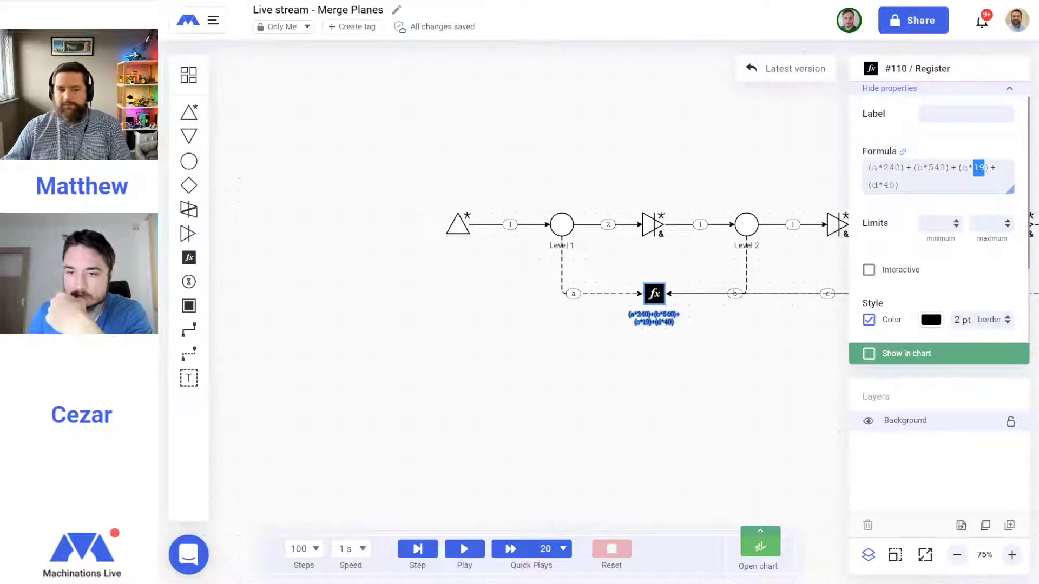
{"action": "type", "text": "1140"}
{"action": "key", "text": "Return"}
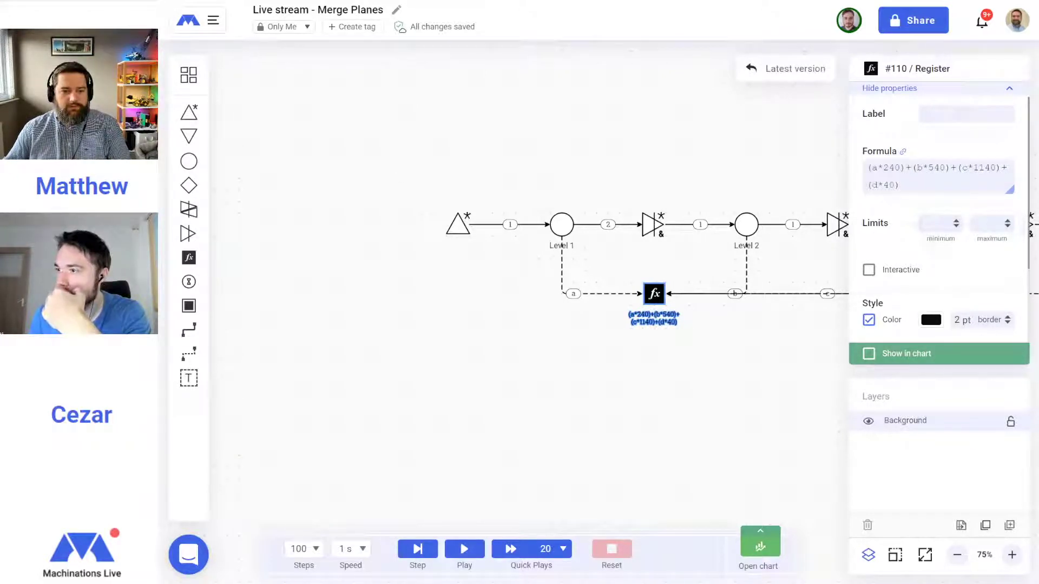
{"action": "double_click", "coordinate": [889, 185]}
{"action": "type", "text": "2400"}
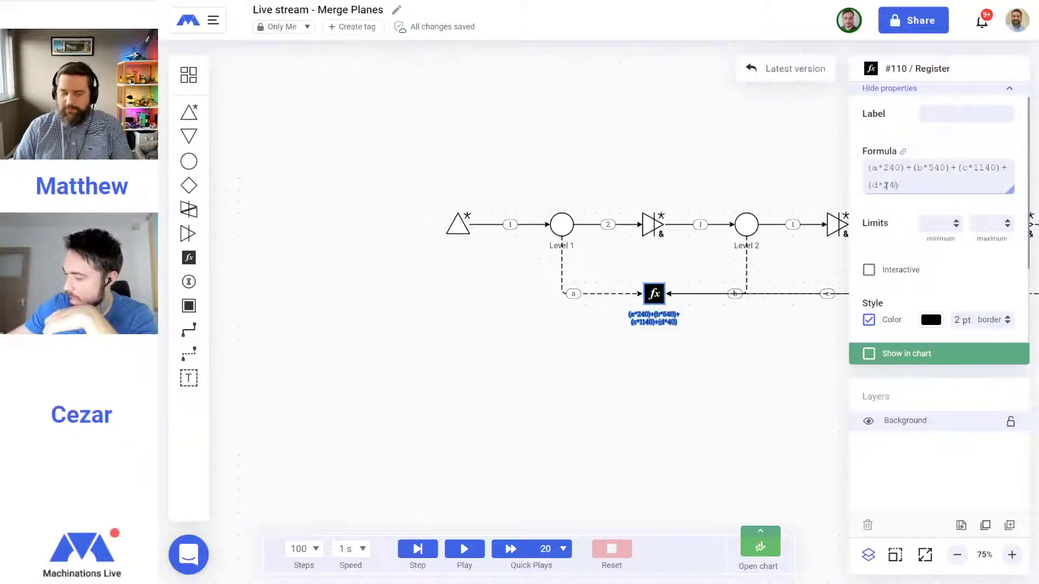
{"action": "key", "text": "Return"}
{"action": "left_click", "coordinate": [929, 184]}
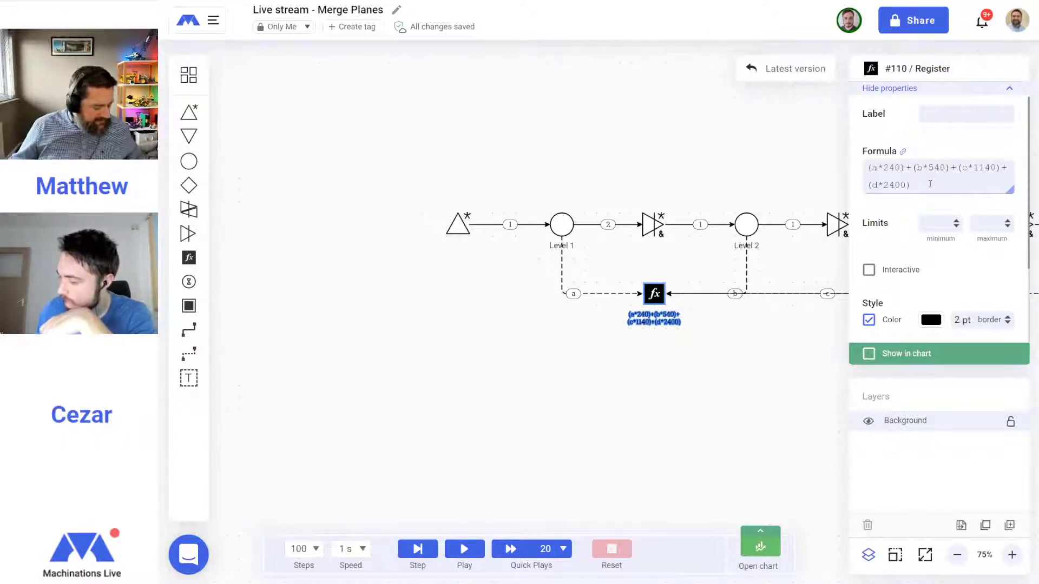
Add a state connection from the Level 5 pool to the register, route it below the chain, and set its formula to f
{"action": "left_click_drag", "start_coordinate": [703, 400], "coordinate": [353, 360]}
{"action": "left_click", "coordinate": [958, 555]}
{"action": "left_click", "coordinate": [958, 555]}
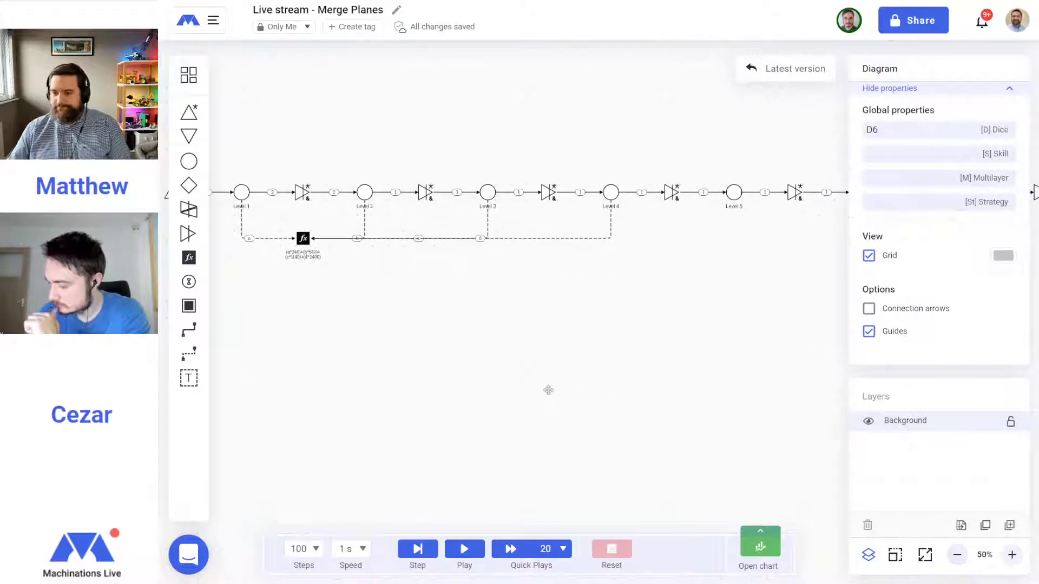
{"action": "left_click", "coordinate": [189, 353]}
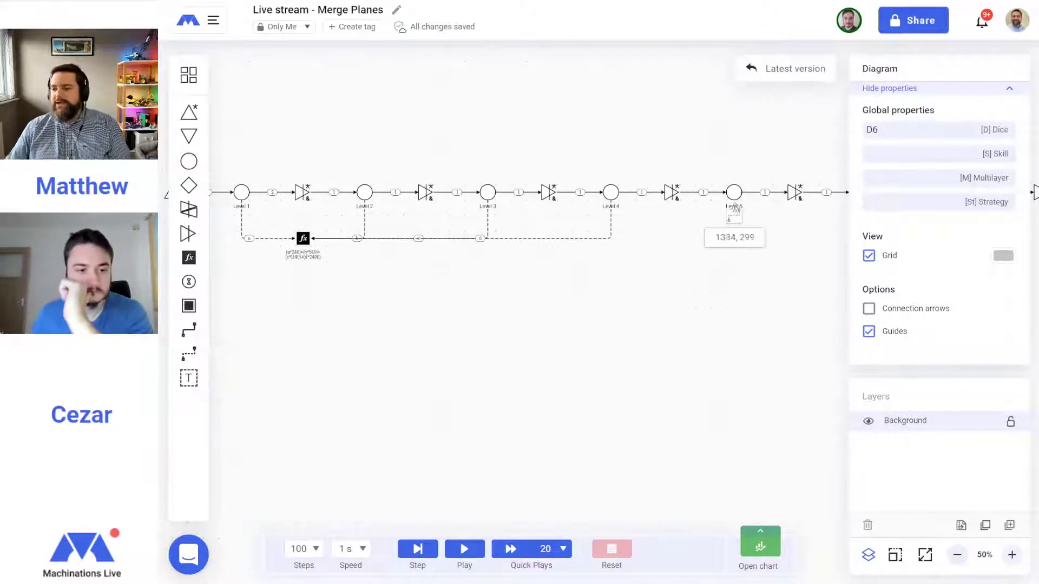
{"action": "left_click_drag", "start_coordinate": [295, 195], "coordinate": [302, 239]}
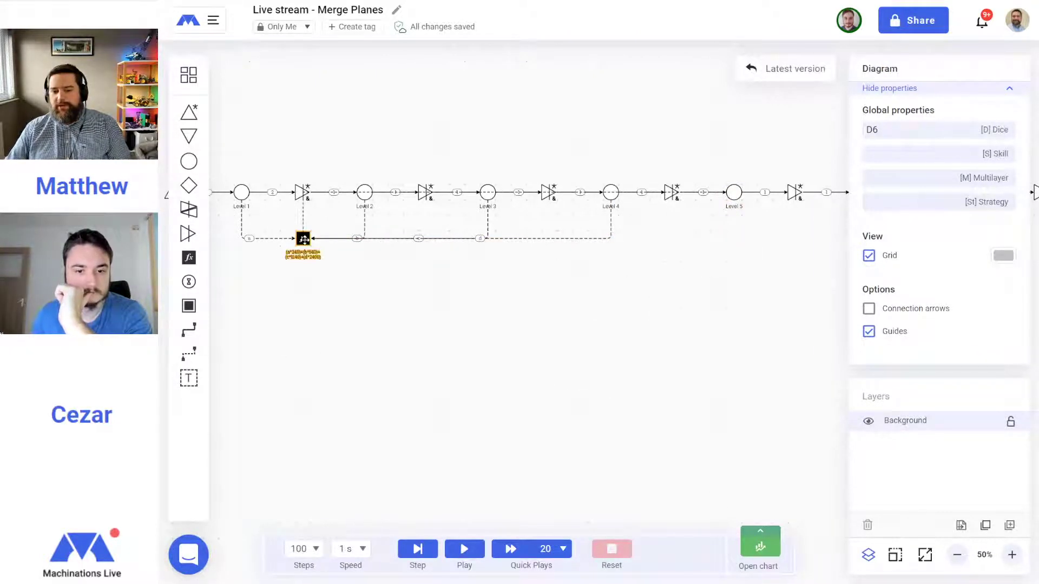
{"action": "left_click_drag", "start_coordinate": [515, 194], "coordinate": [523, 238]}
{"action": "double_click", "coordinate": [909, 169]}
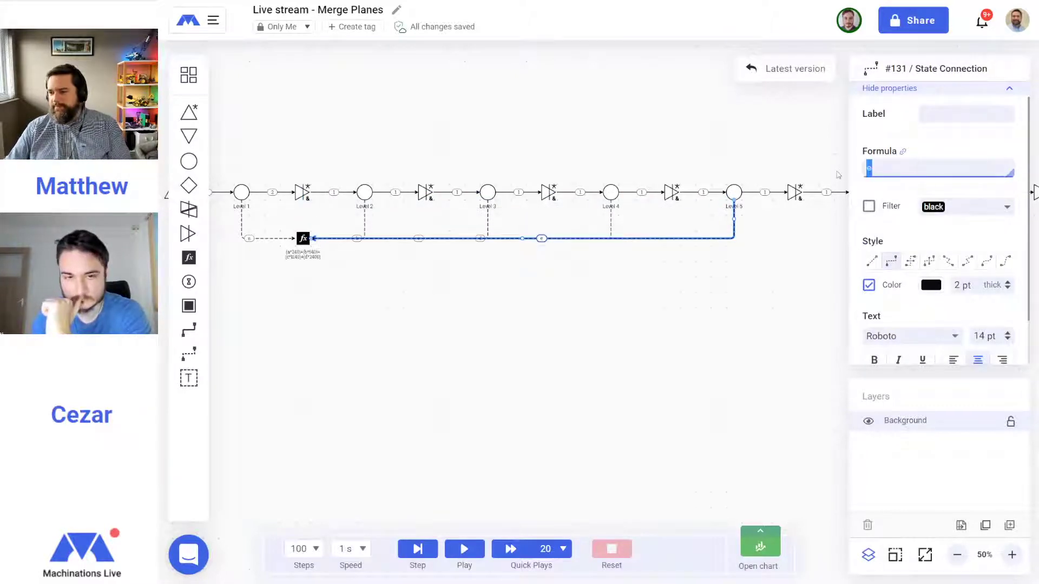
{"action": "type", "text": "f"}
{"action": "key", "text": "Return"}
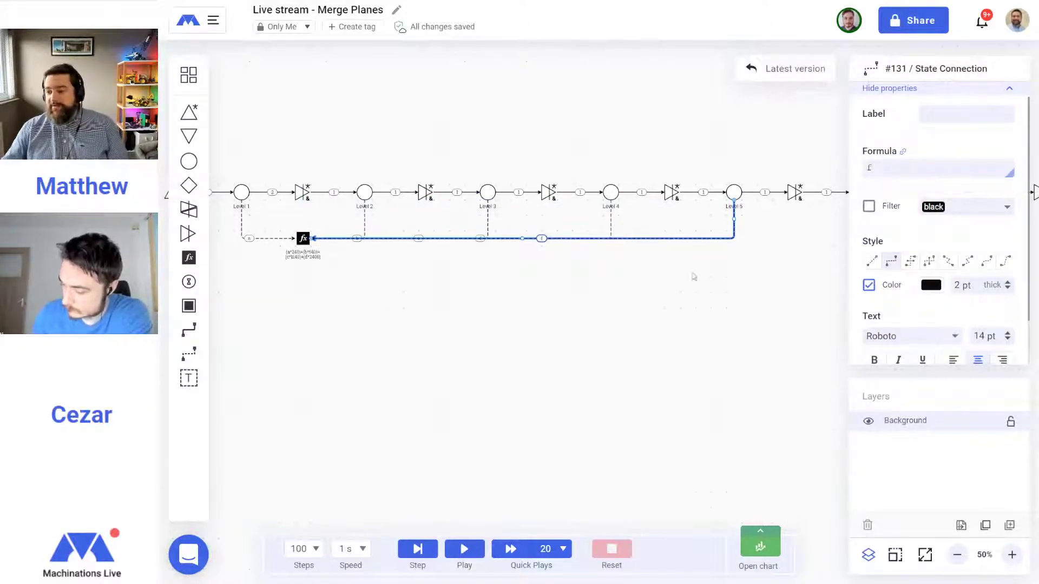
Add a state connection from the Level 6 pool to the register and route it below the chain
{"action": "left_click_drag", "start_coordinate": [684, 343], "coordinate": [626, 343]}
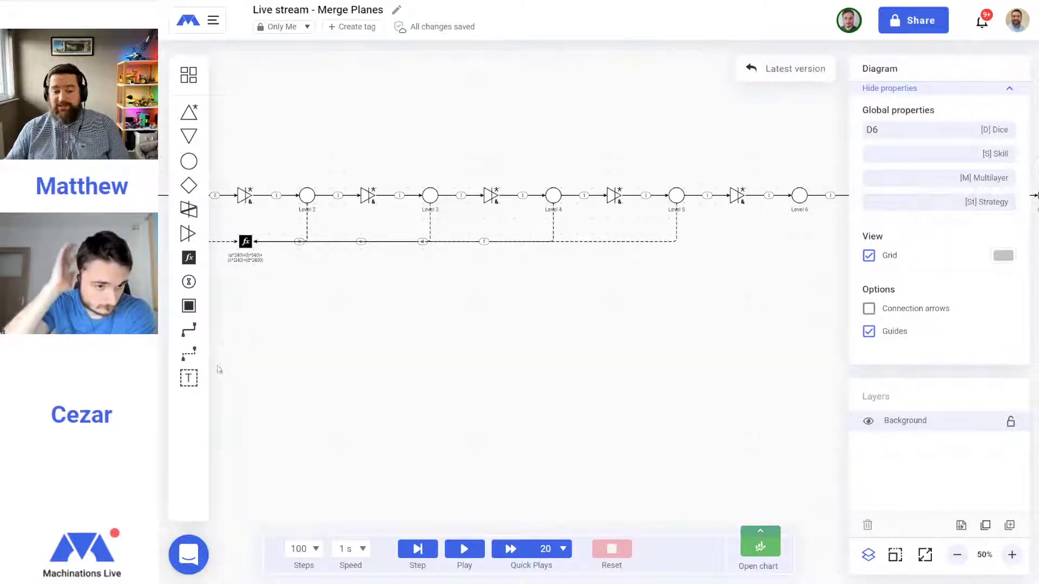
{"action": "left_click", "coordinate": [188, 355]}
{"action": "mouse_move", "coordinate": [795, 199]}
{"action": "left_mouse_down"}
{"action": "mouse_move", "coordinate": [244, 233]}
{"action": "mouse_move", "coordinate": [245, 241]}
{"action": "left_mouse_up"}
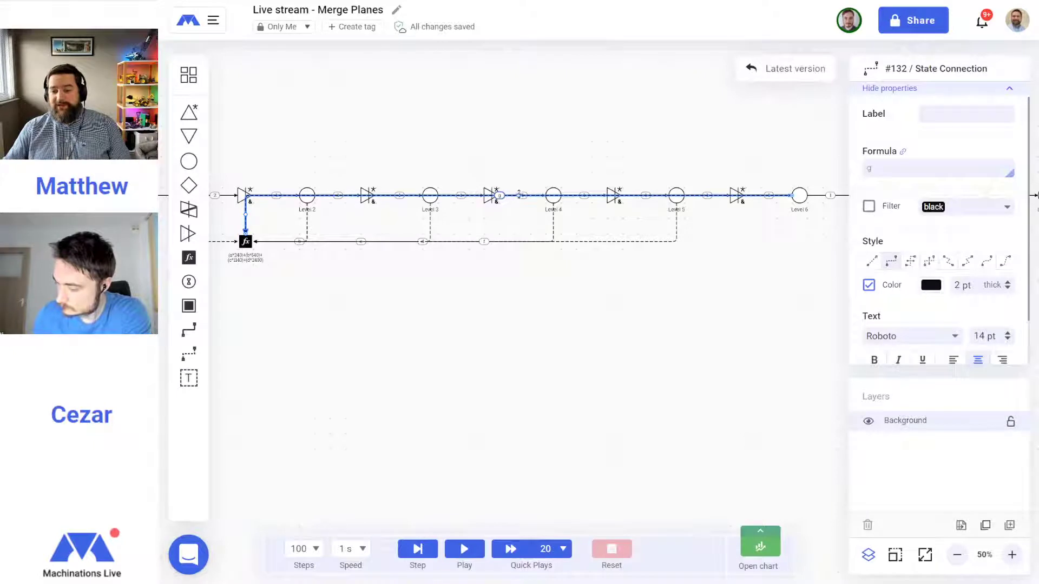
{"action": "left_click_drag", "start_coordinate": [518, 194], "coordinate": [521, 242]}
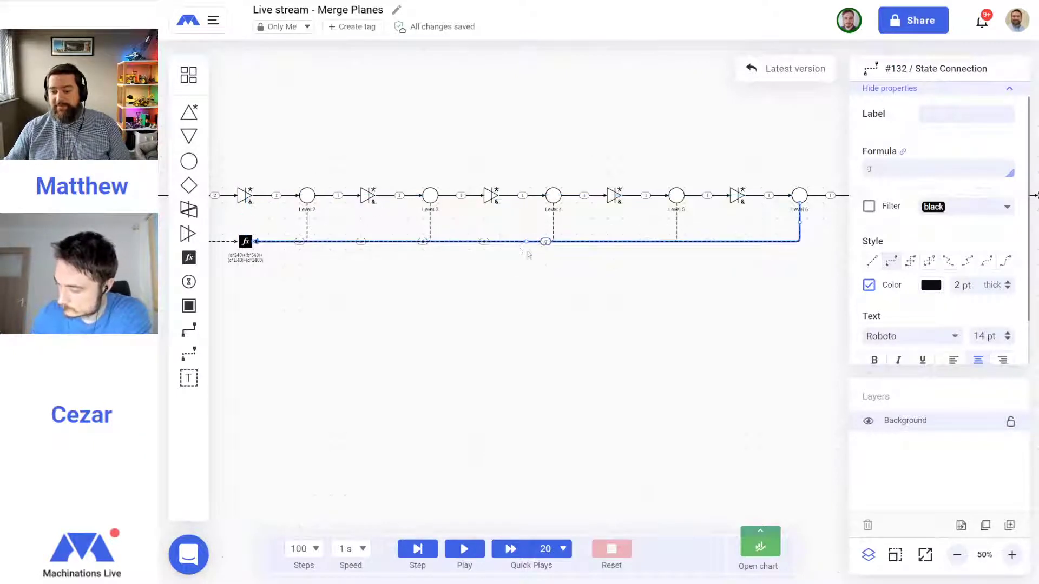
{"action": "left_click", "coordinate": [622, 383]}
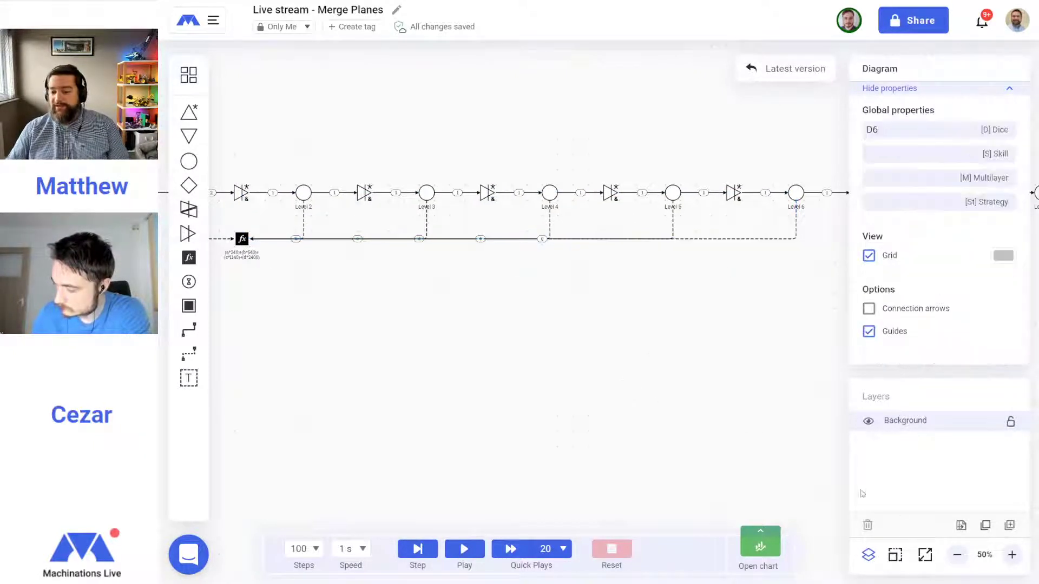
Add a state connection from the Level 7 pool to the register and route it below the chain
{"action": "left_click", "coordinate": [957, 555]}
{"action": "scroll", "coordinate": [533, 413], "scroll_direction": "down", "scroll_amount": 2}
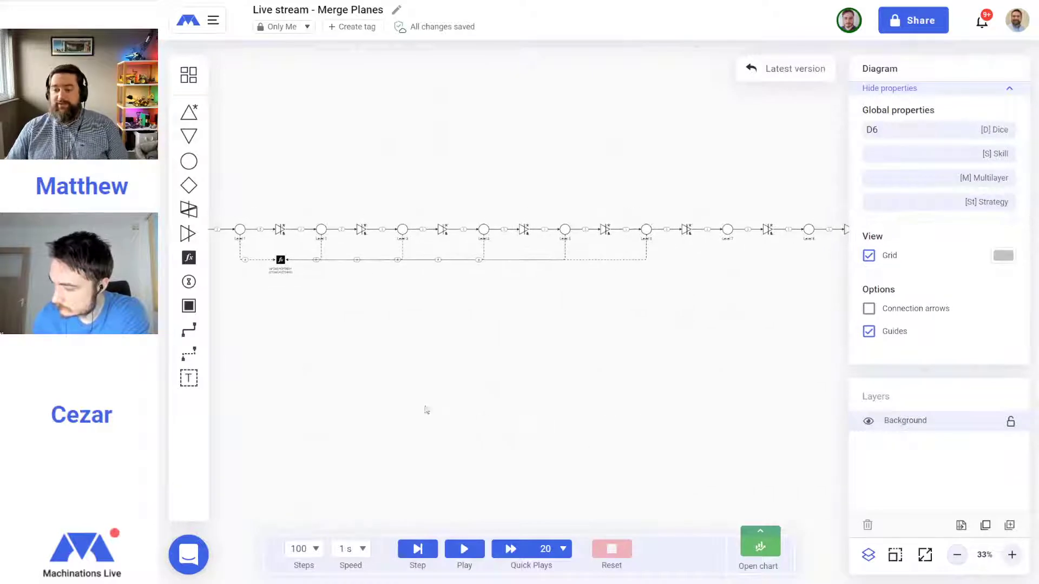
{"action": "left_click", "coordinate": [194, 356]}
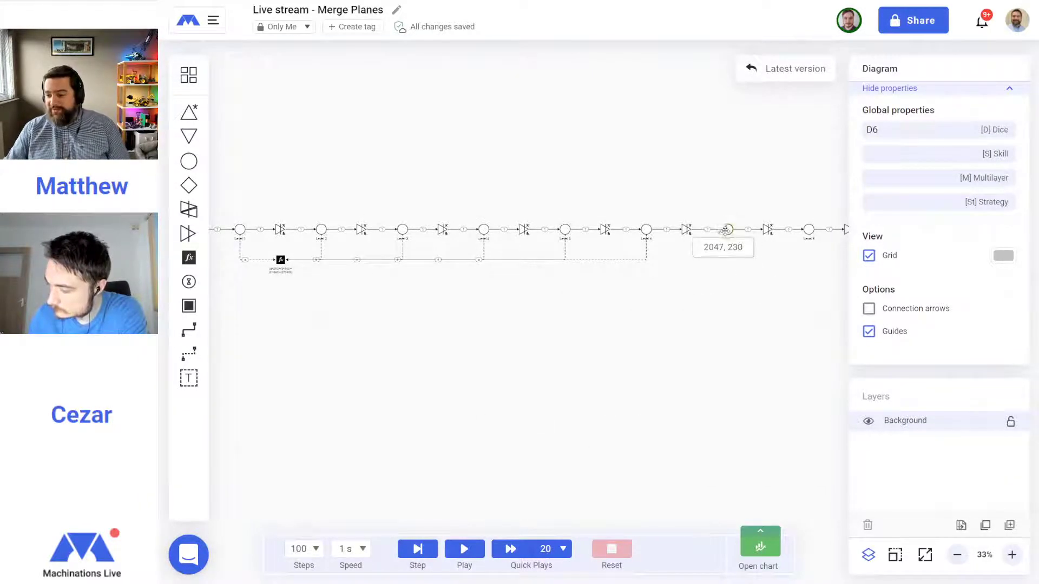
{"action": "left_click_drag", "start_coordinate": [281, 260], "coordinate": [280, 230]}
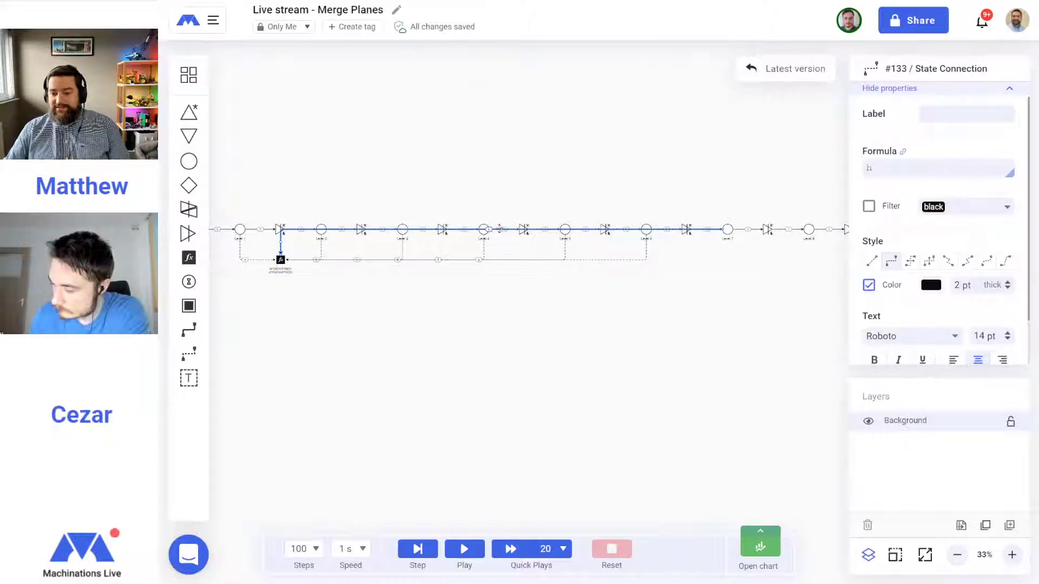
{"action": "left_click", "coordinate": [511, 260]}
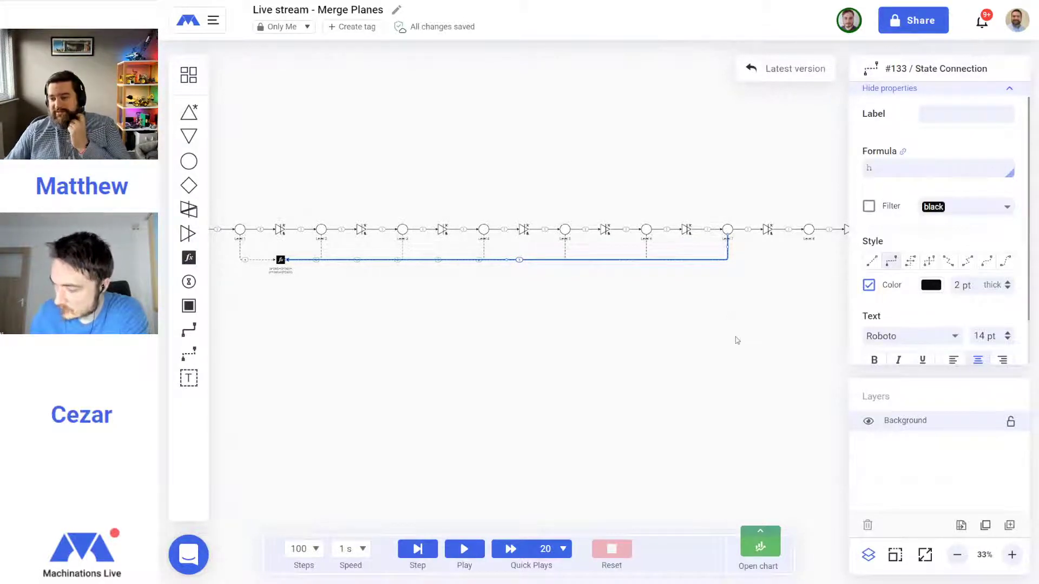
Add a state connection from the Level 8 pool to the register, route it below the chain, and set its formula to j
{"action": "left_click_drag", "start_coordinate": [736, 341], "coordinate": [693, 345]}
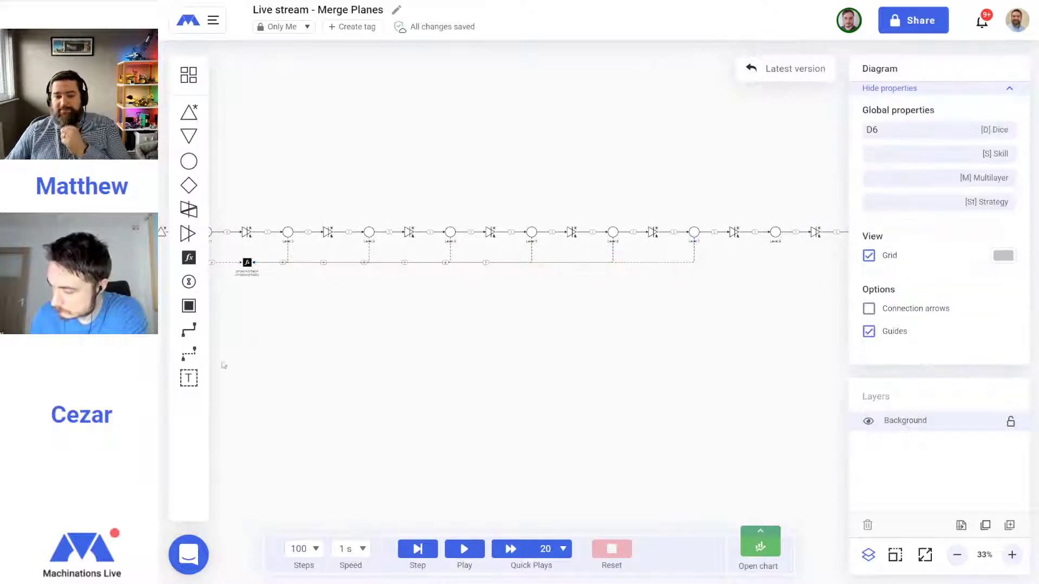
{"action": "left_click", "coordinate": [189, 355]}
{"action": "mouse_move", "coordinate": [775, 232]}
{"action": "left_mouse_down"}
{"action": "mouse_move", "coordinate": [552, 277]}
{"action": "mouse_move", "coordinate": [247, 262]}
{"action": "left_mouse_up"}
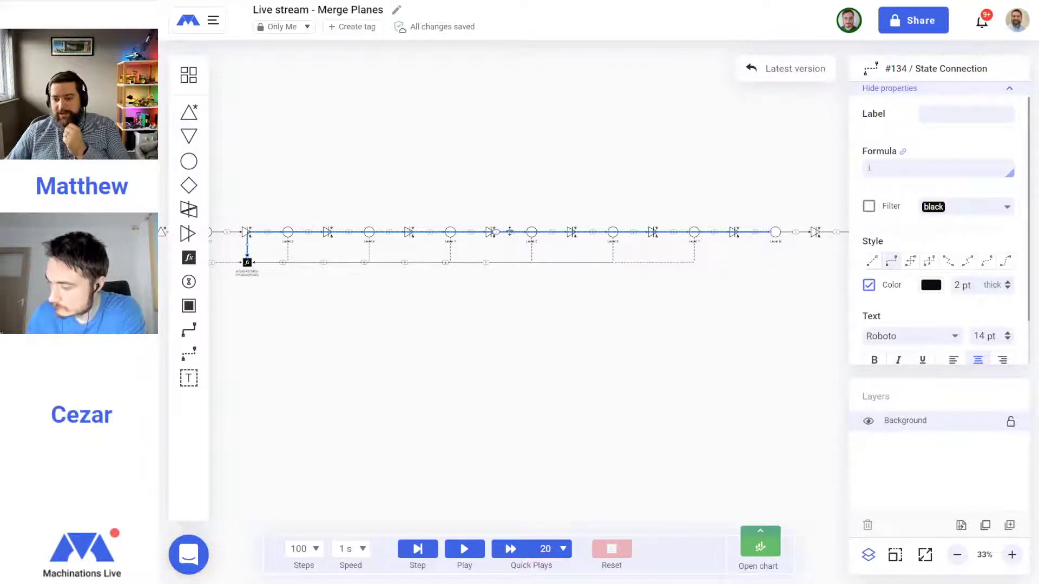
{"action": "left_click_drag", "start_coordinate": [509, 233], "coordinate": [519, 265]}
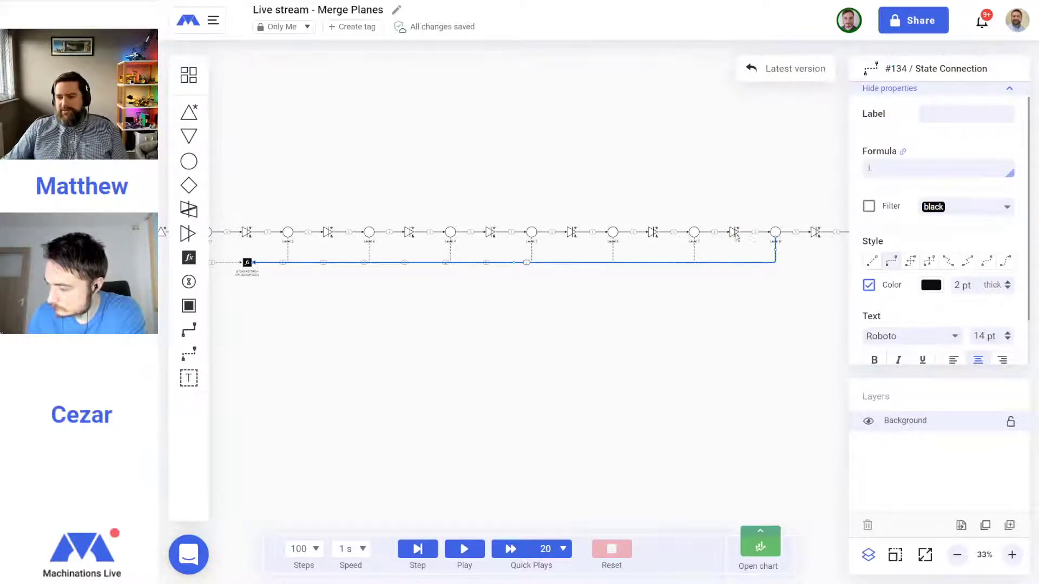
{"action": "left_click_drag", "start_coordinate": [873, 168], "coordinate": [836, 168]}
{"action": "key", "text": "BackSpace"}
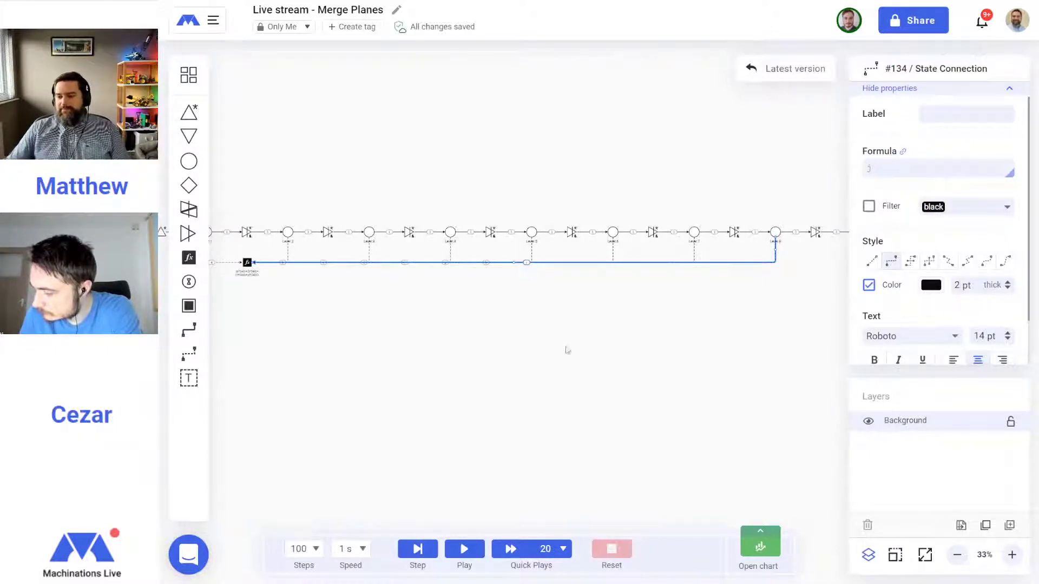
Begin the Level 5 term by appending +(f* to the register's formula, and consult the game's shop for plane earnings
{"action": "scroll", "coordinate": [583, 343], "scroll_direction": "left", "scroll_amount": 5}
{"action": "left_click", "coordinate": [789, 436]}
{"action": "left_click", "coordinate": [1014, 563]}
{"action": "left_click", "coordinate": [1014, 562]}
{"action": "left_click_drag", "start_coordinate": [476, 375], "coordinate": [702, 426]}
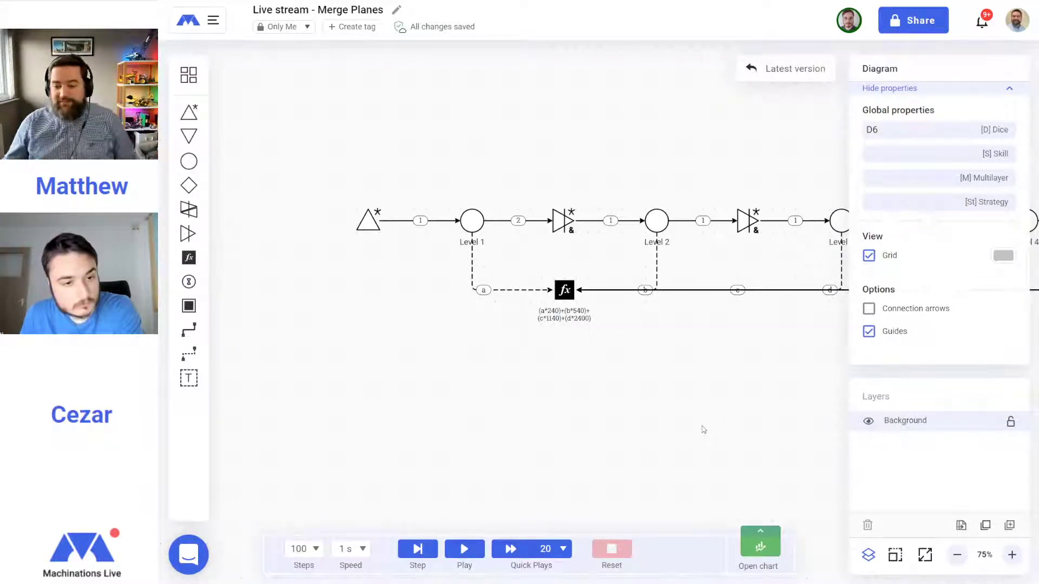
{"action": "left_click", "coordinate": [568, 284]}
{"action": "left_click", "coordinate": [953, 185]}
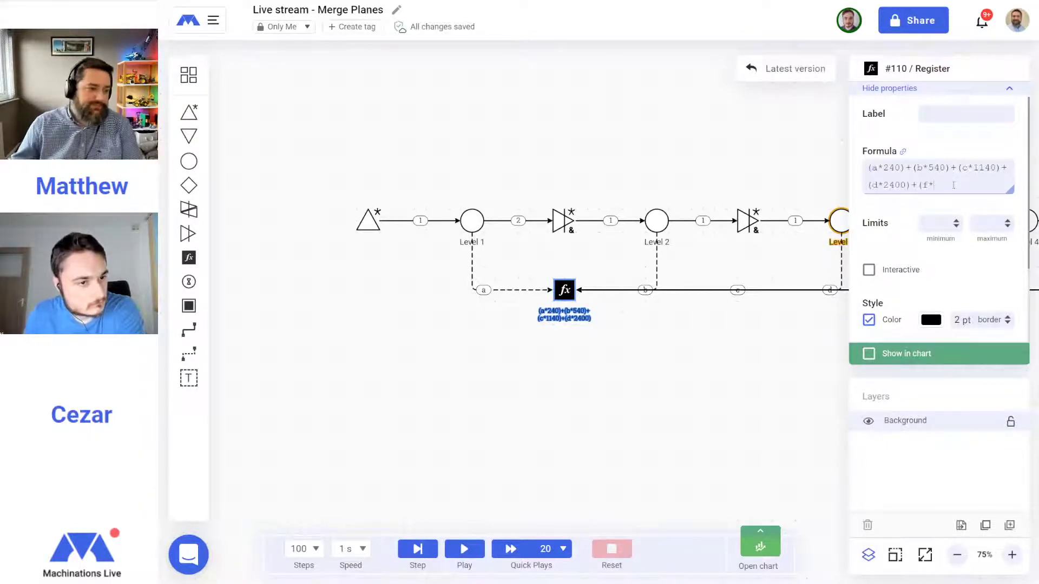
{"action": "key", "text": "alt+Tab"}
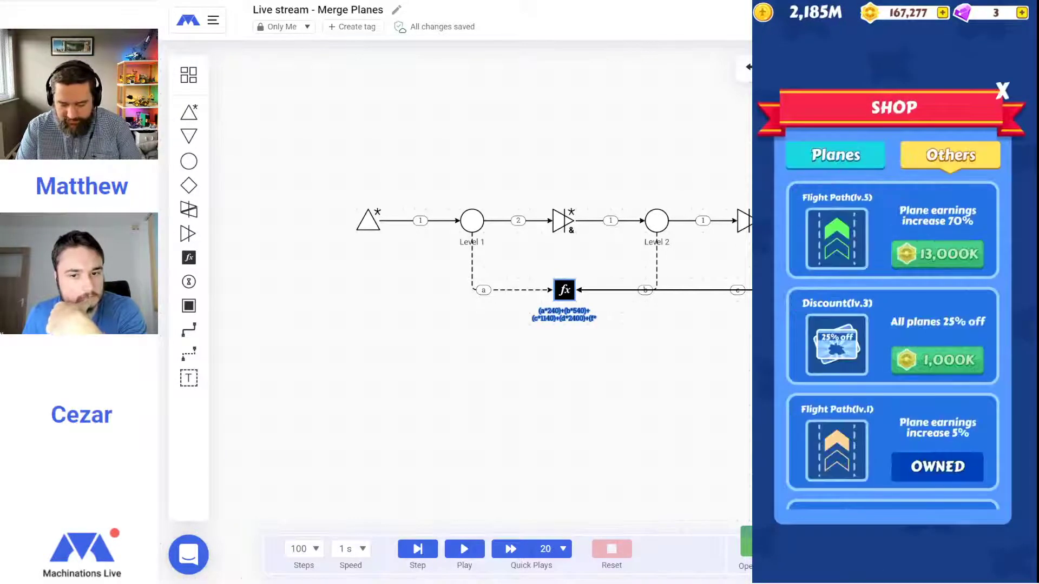
{"action": "scroll", "coordinate": [893, 346], "scroll_direction": "down", "scroll_amount": 3}
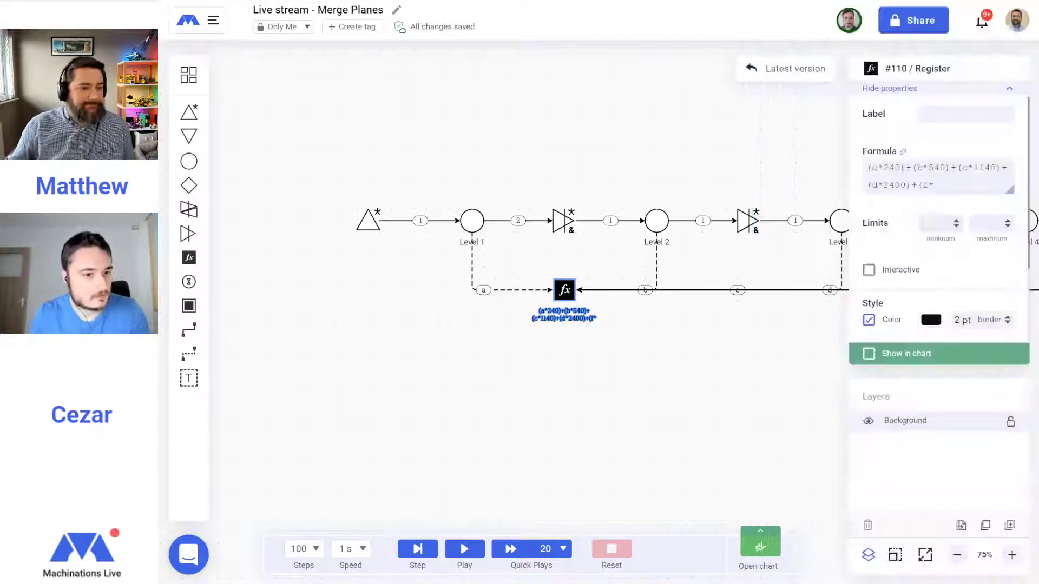
Place a new source below the register and connect it to a new pool with a resource connection
{"action": "left_click", "coordinate": [189, 112]}
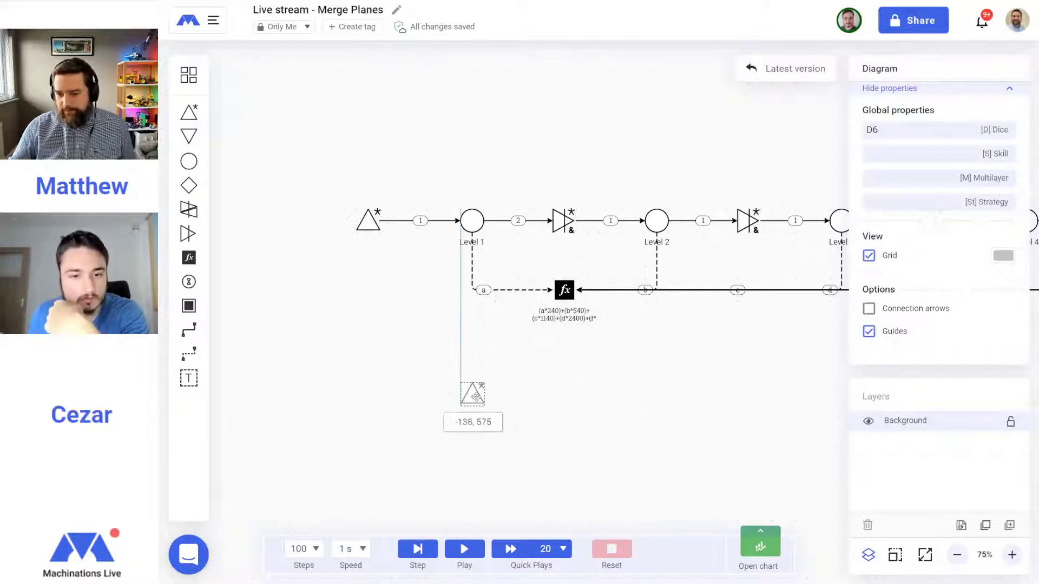
{"action": "left_click", "coordinate": [470, 395]}
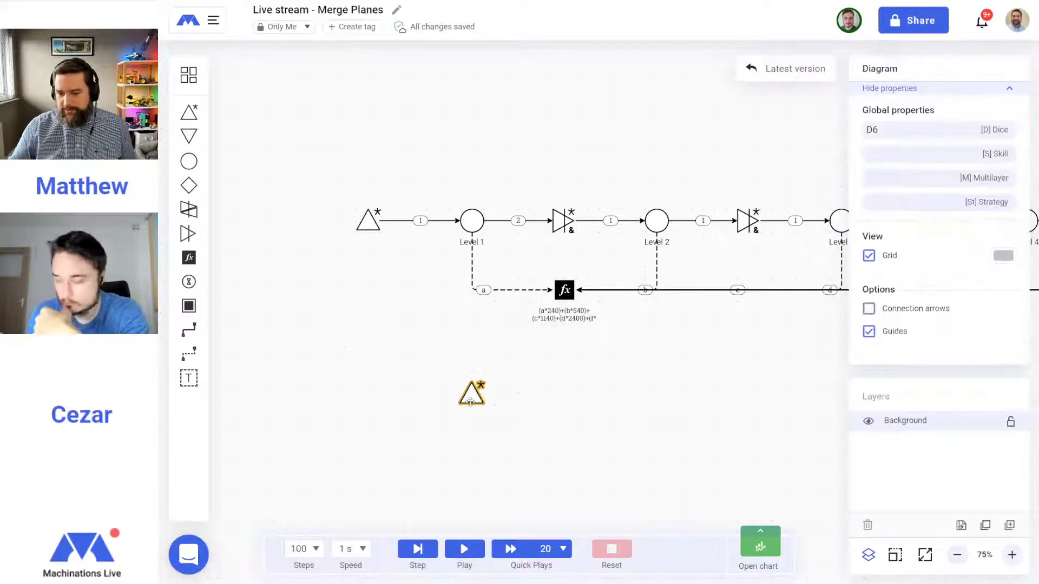
{"action": "left_click", "coordinate": [191, 163]}
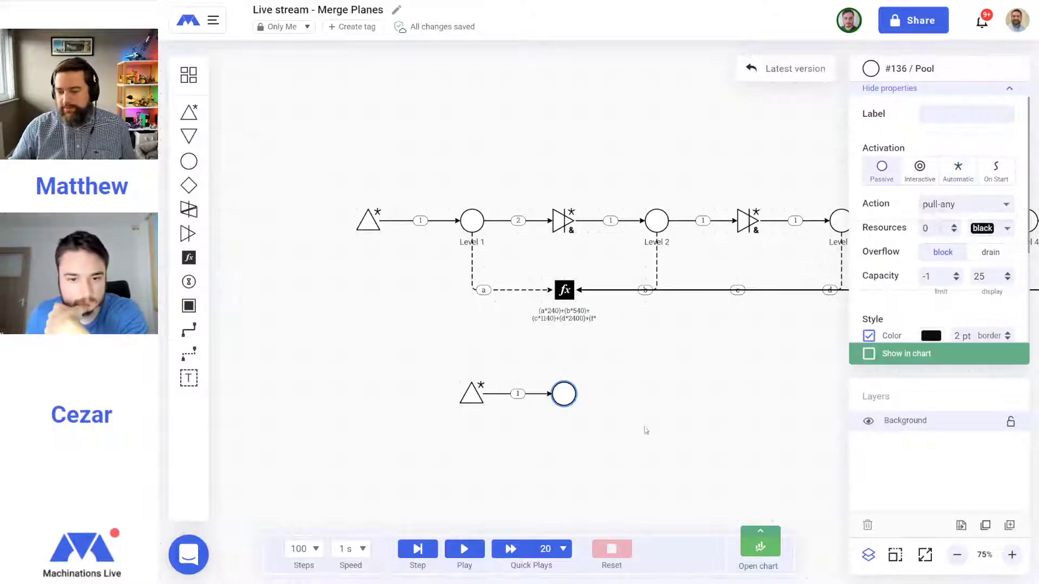
Move the new pool farther from its source and add a state connection from the register to their resource connection with formula =
{"action": "left_click_drag", "start_coordinate": [658, 390], "coordinate": [657, 391]}
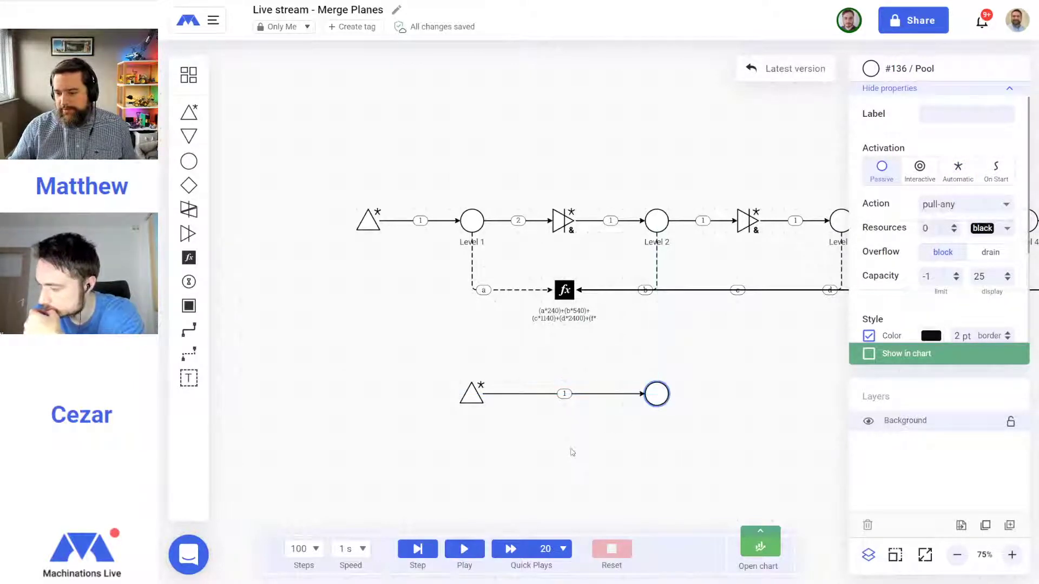
{"action": "left_click", "coordinate": [571, 452]}
{"action": "left_click_drag", "start_coordinate": [566, 292], "coordinate": [565, 393]}
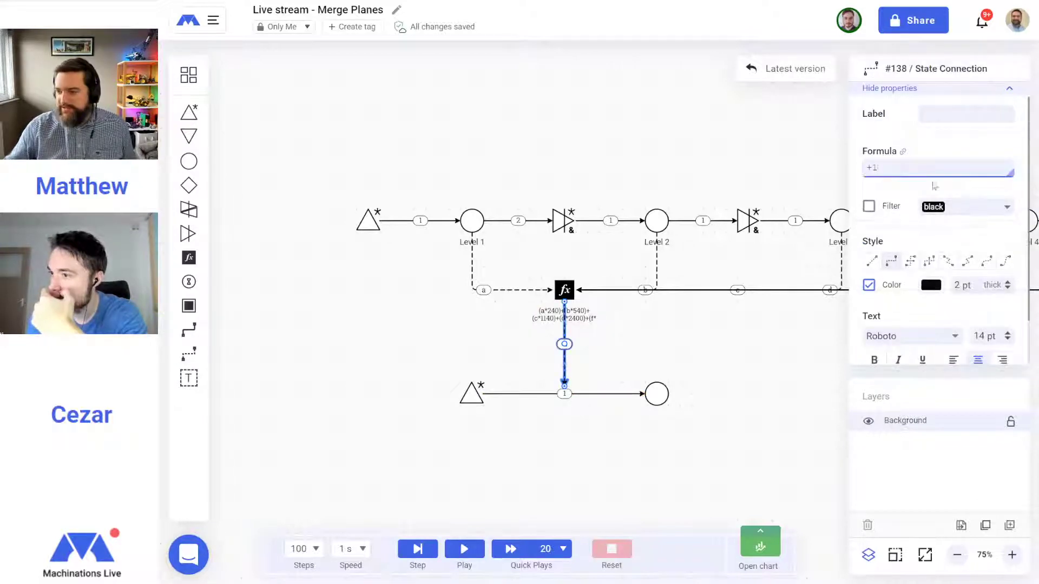
{"action": "left_click_drag", "start_coordinate": [883, 169], "coordinate": [849, 174]}
{"action": "key", "text": "BackSpace"}
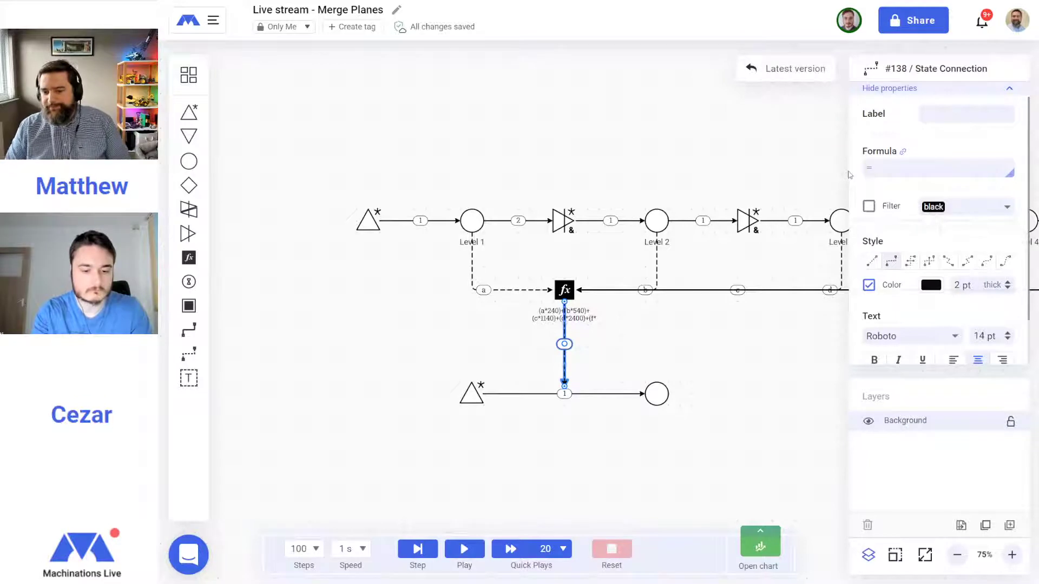
{"action": "left_click", "coordinate": [773, 371]}
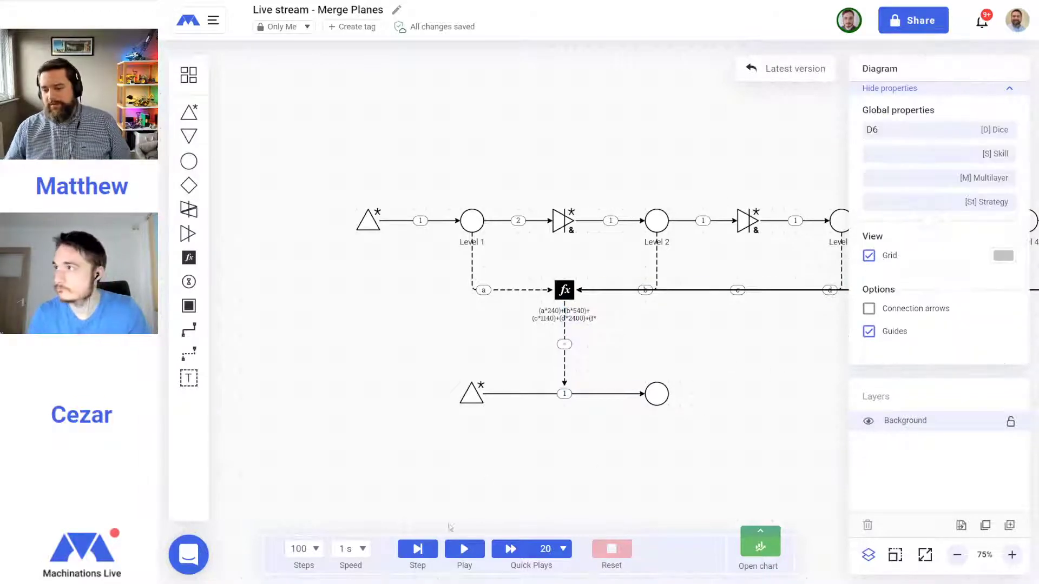
Run the simulation twice to check the register's output and the income pool, resetting after each run
{"action": "left_click", "coordinate": [464, 549]}
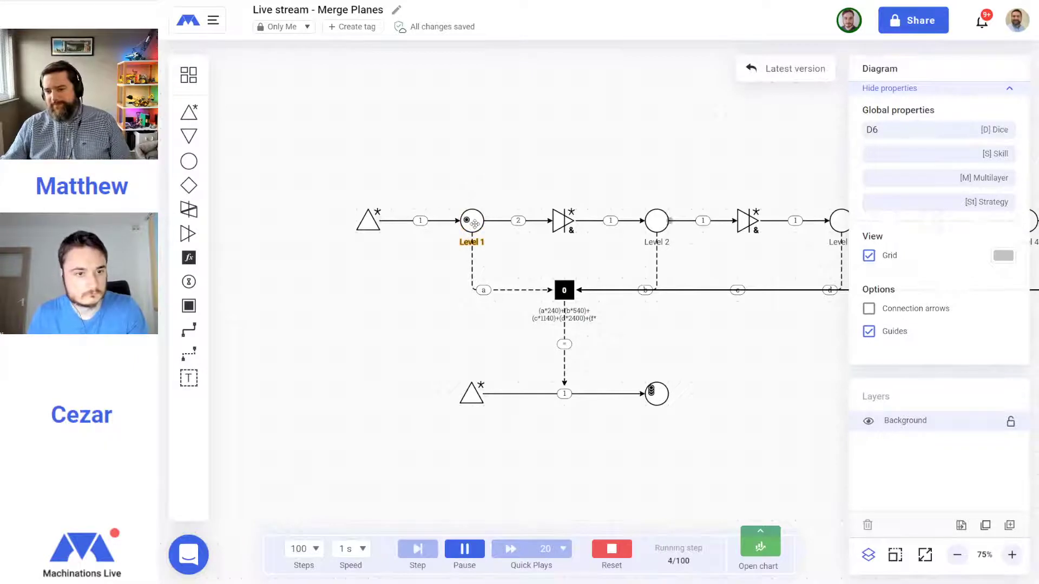
{"action": "left_click", "coordinate": [611, 550]}
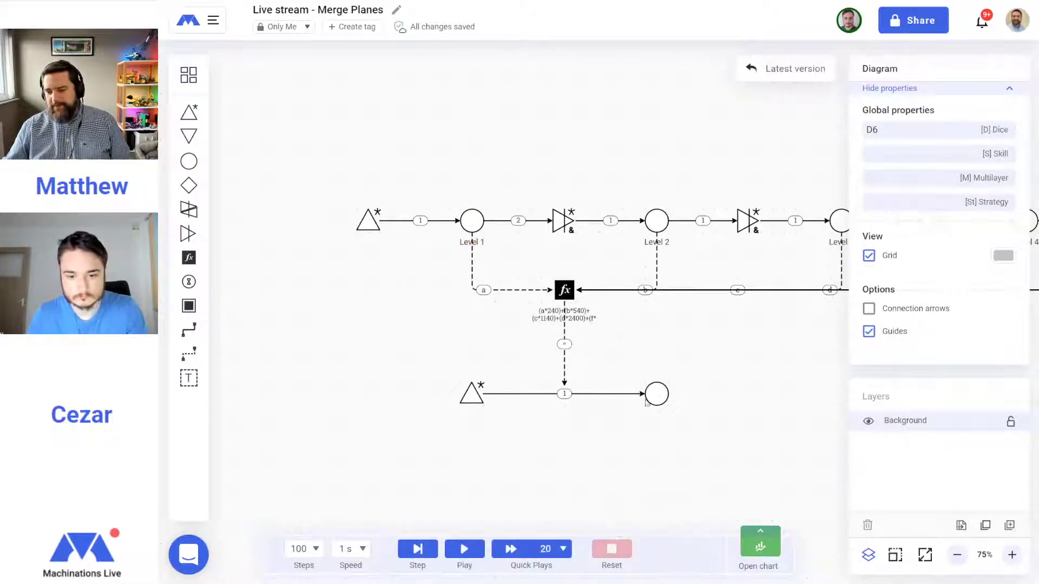
{"action": "left_click", "coordinate": [468, 556]}
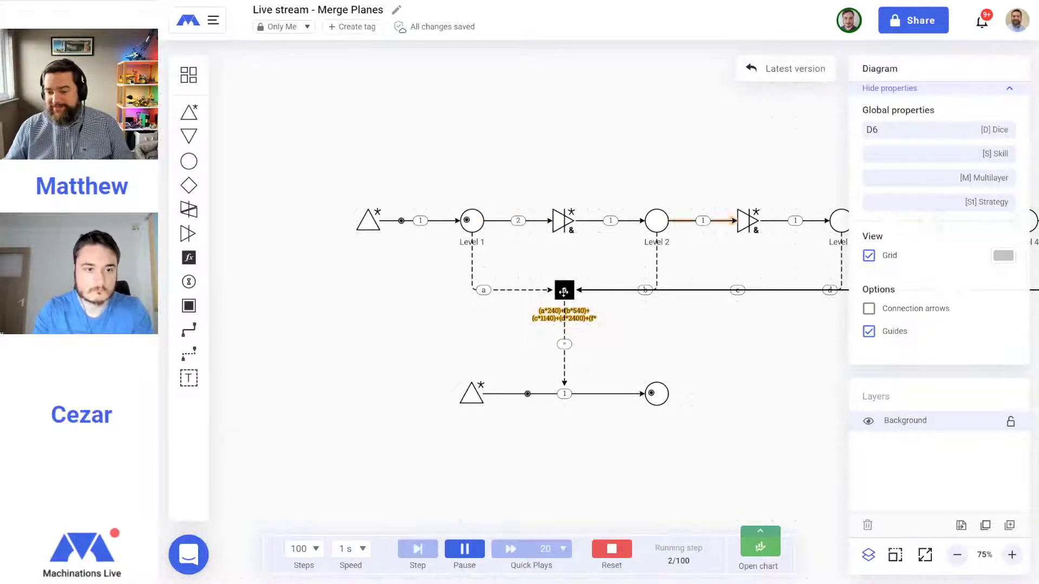
{"action": "left_click", "coordinate": [612, 549]}
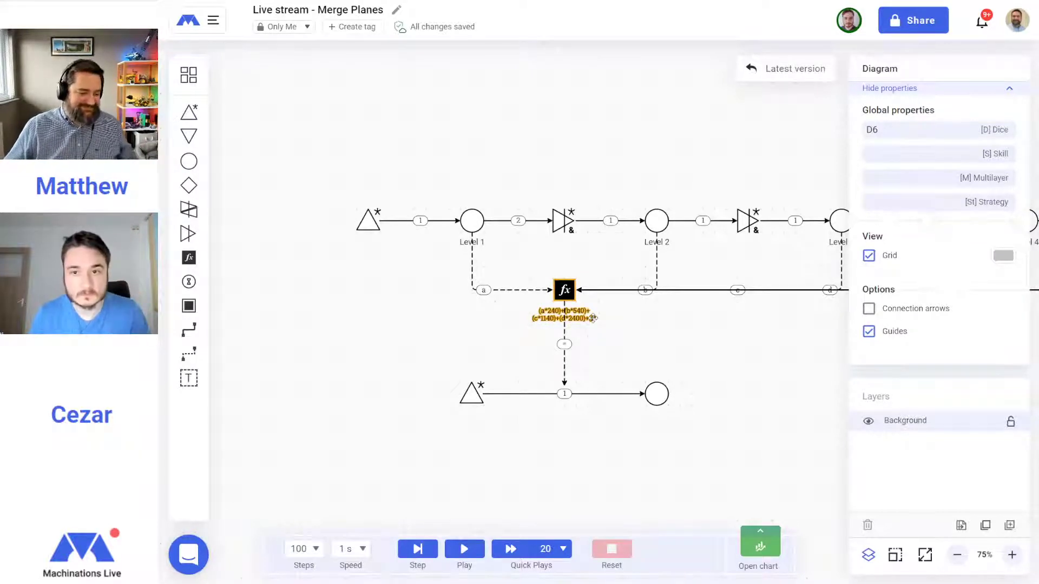
Remove the unfinished +(f* term from the end of the register's formula
{"action": "left_click", "coordinate": [565, 290]}
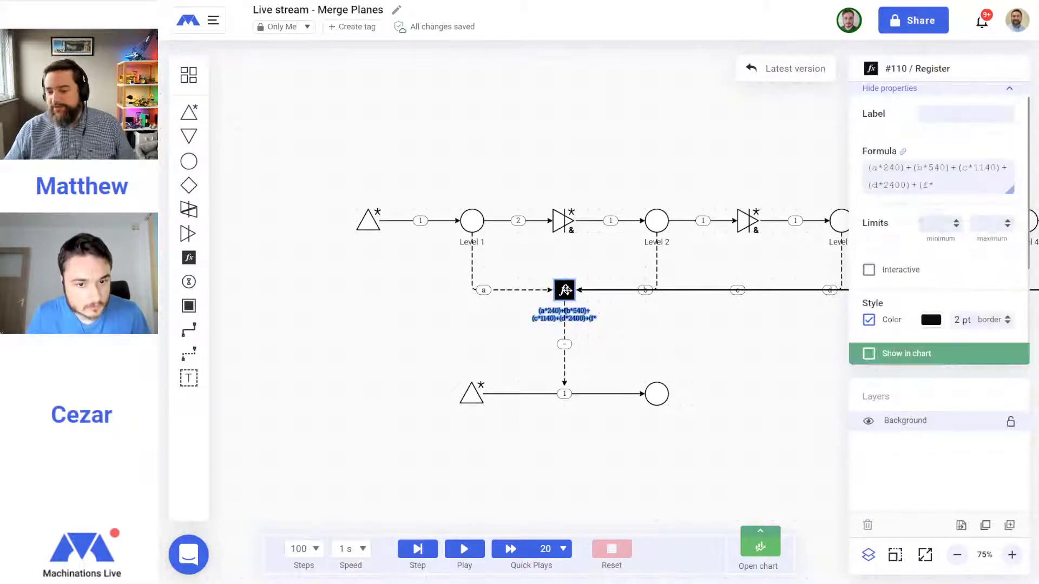
{"action": "left_click", "coordinate": [953, 185]}
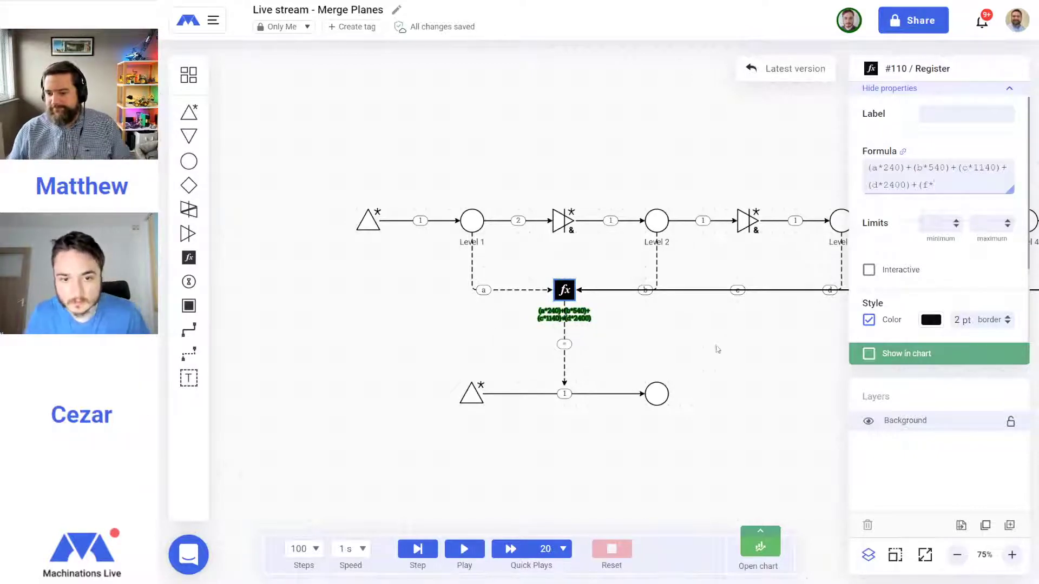
{"action": "left_click", "coordinate": [755, 367]}
{"action": "left_click_drag", "start_coordinate": [792, 367], "coordinate": [704, 350]}
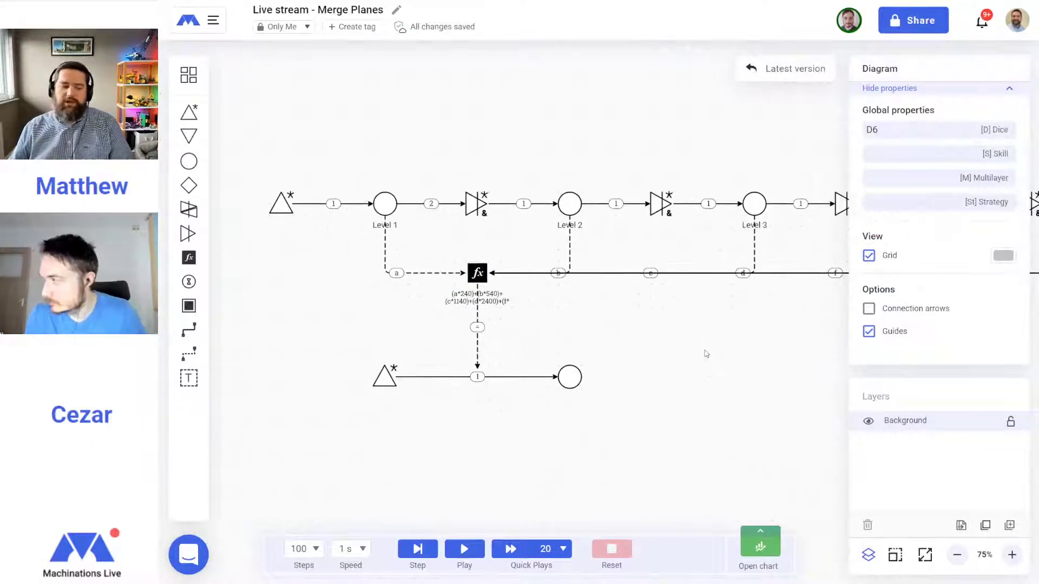
{"action": "left_click", "coordinate": [477, 272]}
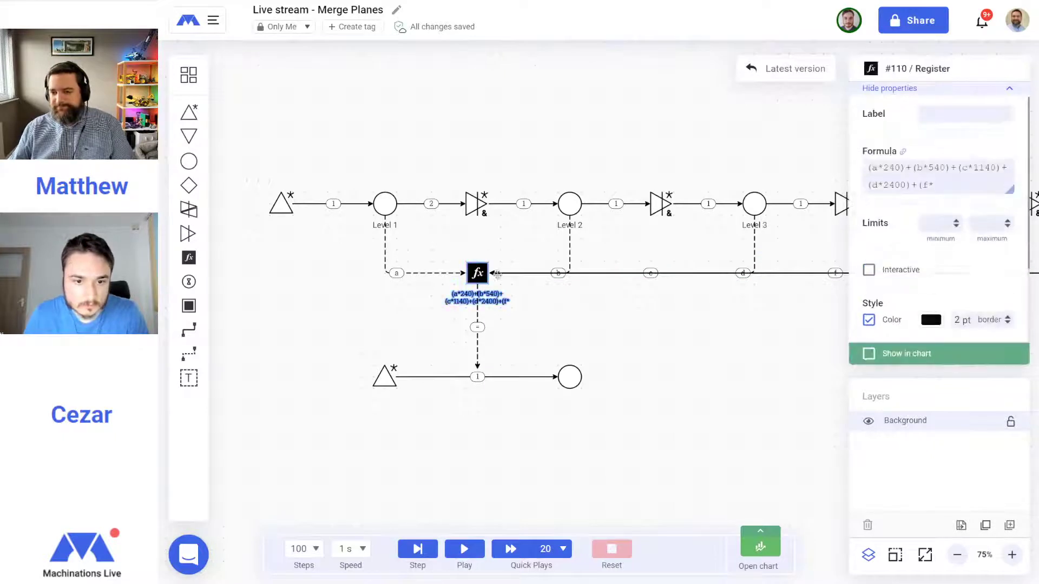
{"action": "left_click_drag", "start_coordinate": [934, 187], "coordinate": [911, 187]}
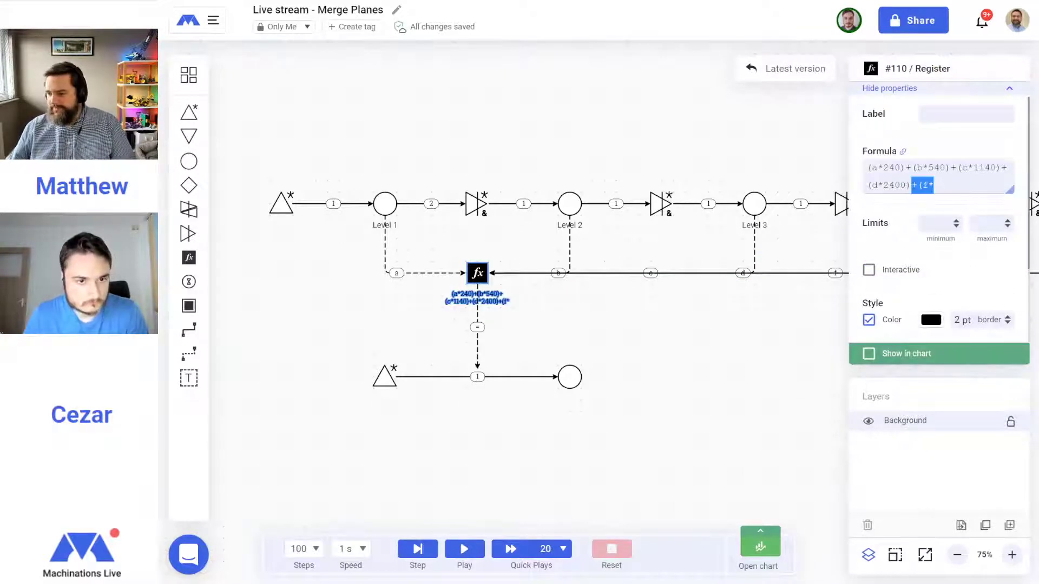
{"action": "key", "text": "BackSpace"}
{"action": "left_click", "coordinate": [697, 318]}
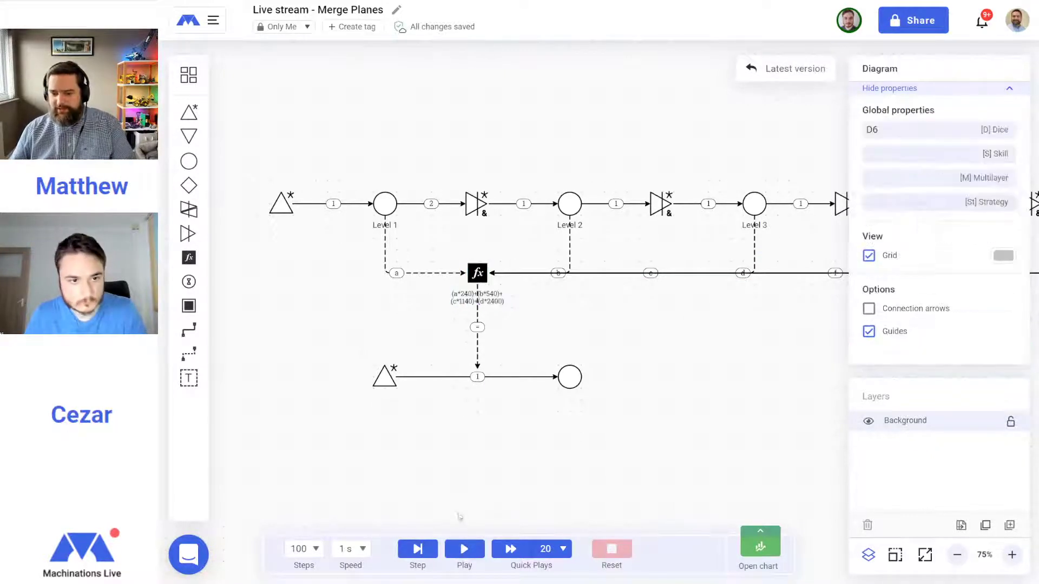
Run the simulation to check the income flow, select the connection leaving Level 2, and reset the run
{"action": "left_click", "coordinate": [466, 550]}
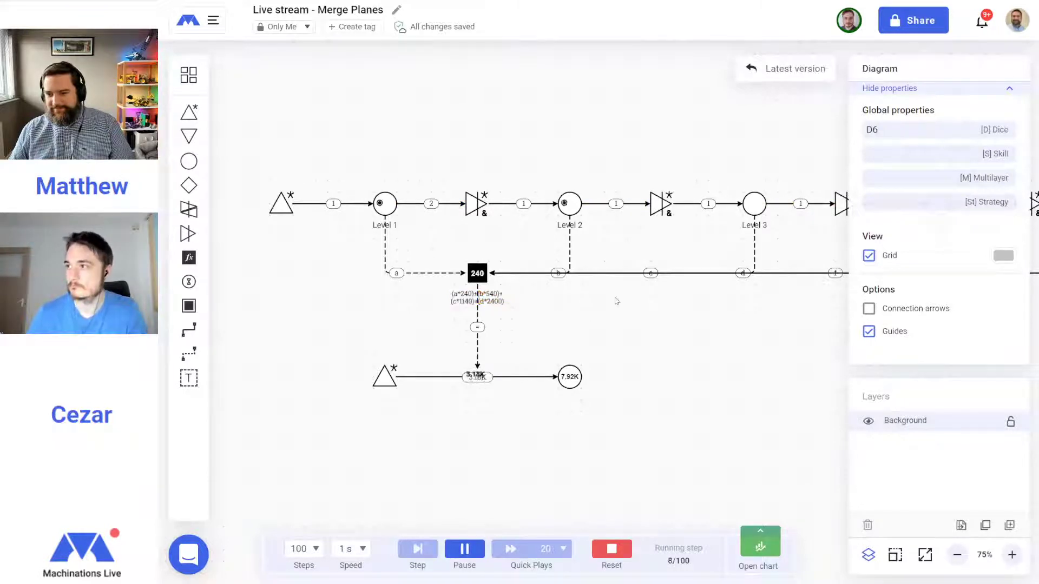
{"action": "left_click", "coordinate": [623, 208]}
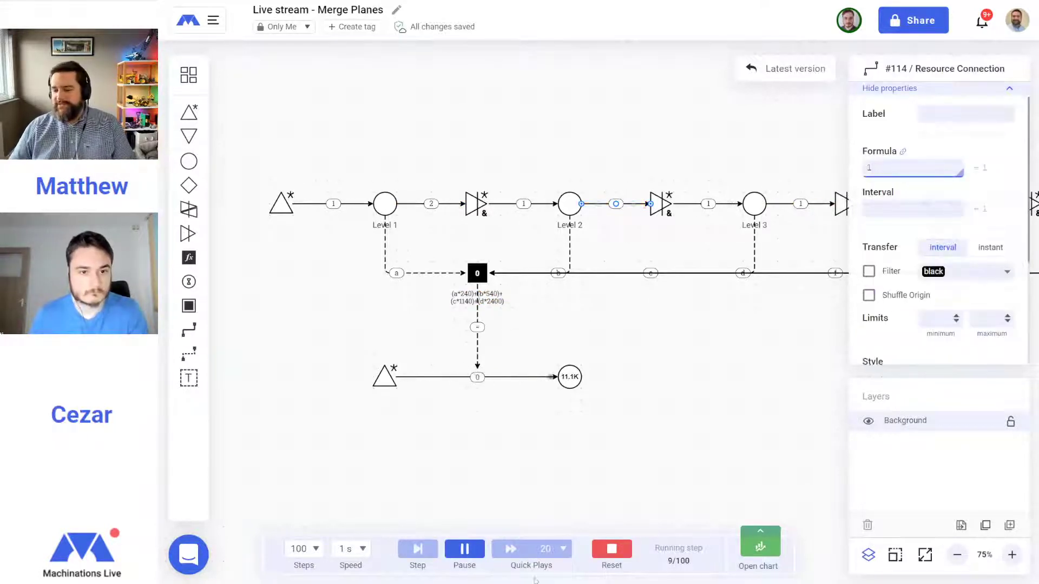
{"action": "left_click", "coordinate": [618, 548]}
Set the formulas of the resource connections leading from Level 2 and Level 3 into their converters to 2
{"action": "left_click_drag", "start_coordinate": [894, 168], "coordinate": [857, 176]}
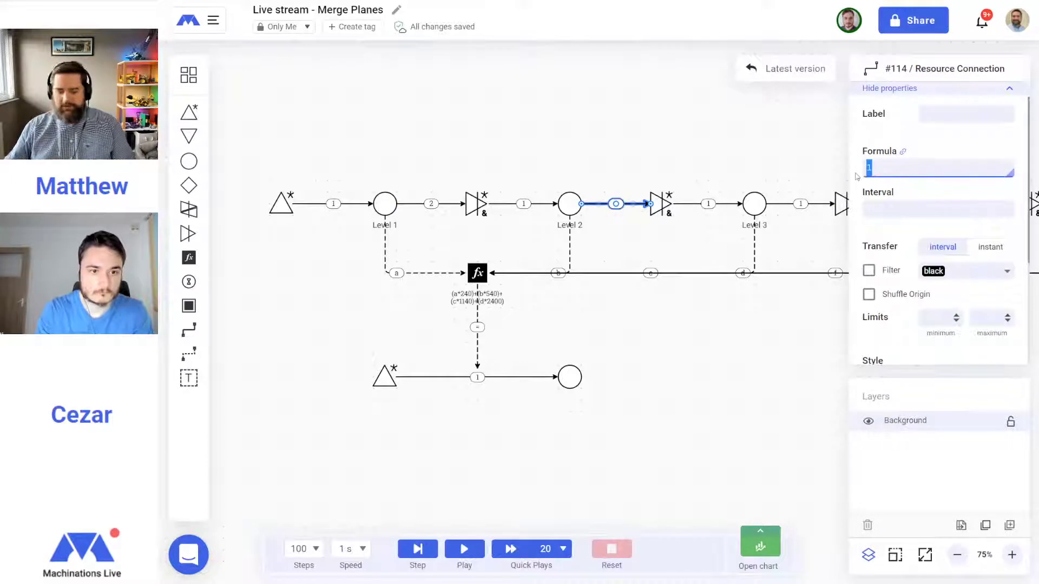
{"action": "type", "text": "2"}
{"action": "key", "text": "Return"}
{"action": "left_click_drag", "start_coordinate": [691, 349], "coordinate": [597, 350]}
{"action": "left_click", "coordinate": [690, 202]}
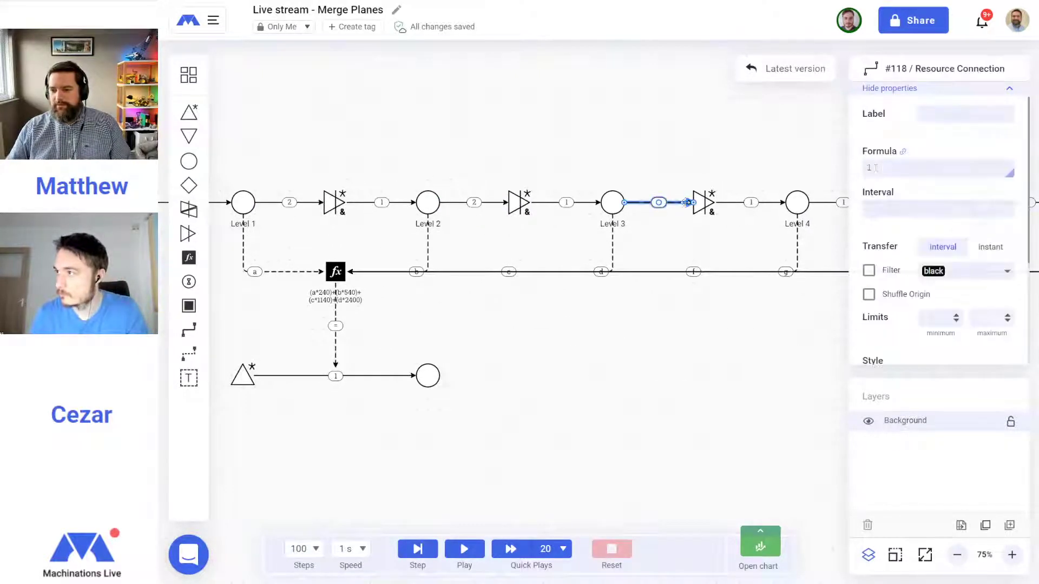
{"action": "left_click", "coordinate": [684, 395]}
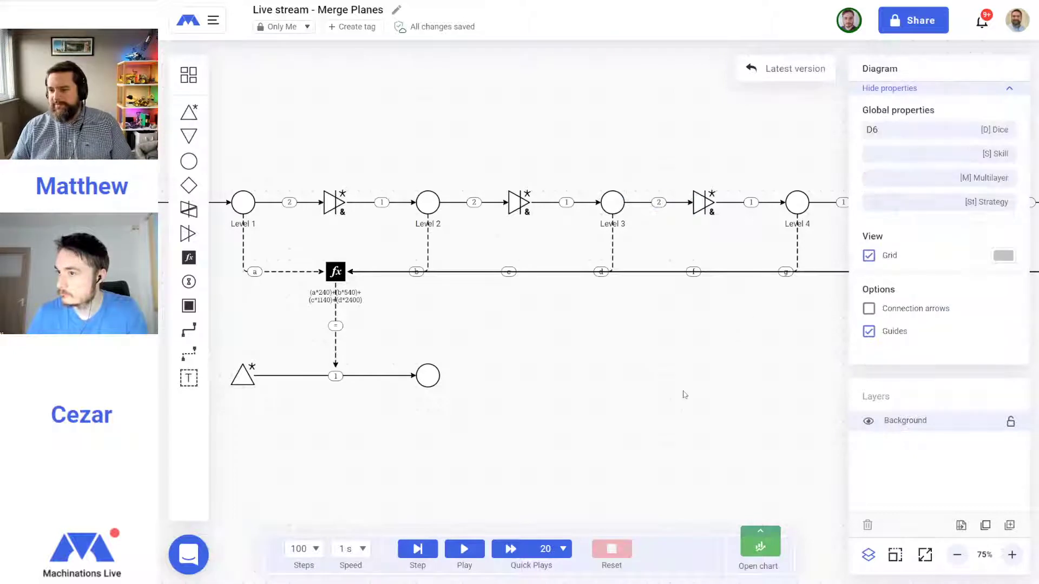
Set the formulas of the resource connections leading from Level 4 and Level 5 into their converters to 2
{"action": "left_click_drag", "start_coordinate": [771, 331], "coordinate": [470, 339]}
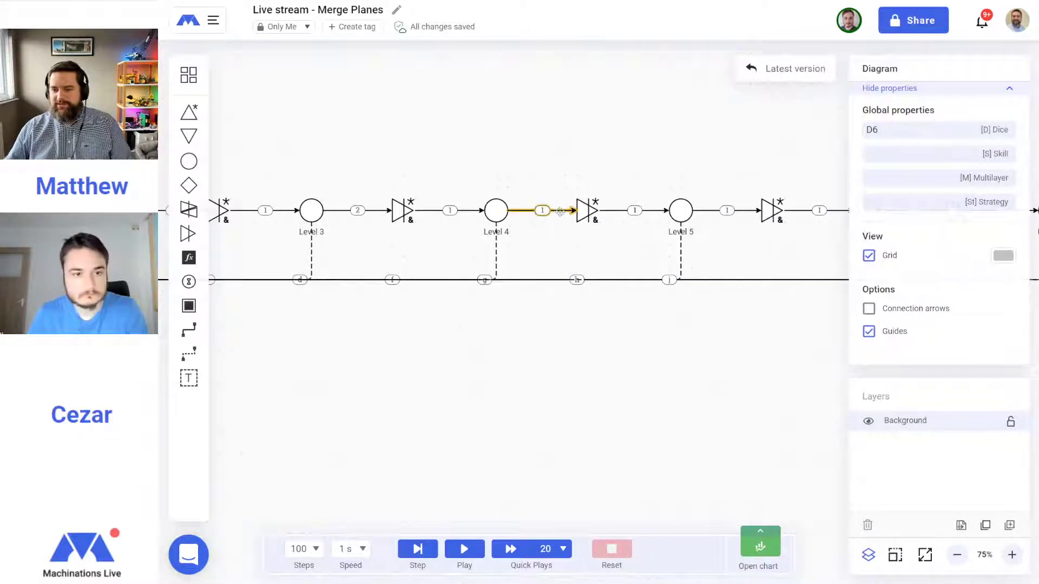
{"action": "left_click", "coordinate": [542, 210]}
{"action": "left_click", "coordinate": [887, 163]}
{"action": "type", "text": "2"}
{"action": "left_click", "coordinate": [719, 386]}
{"action": "left_click", "coordinate": [744, 210]}
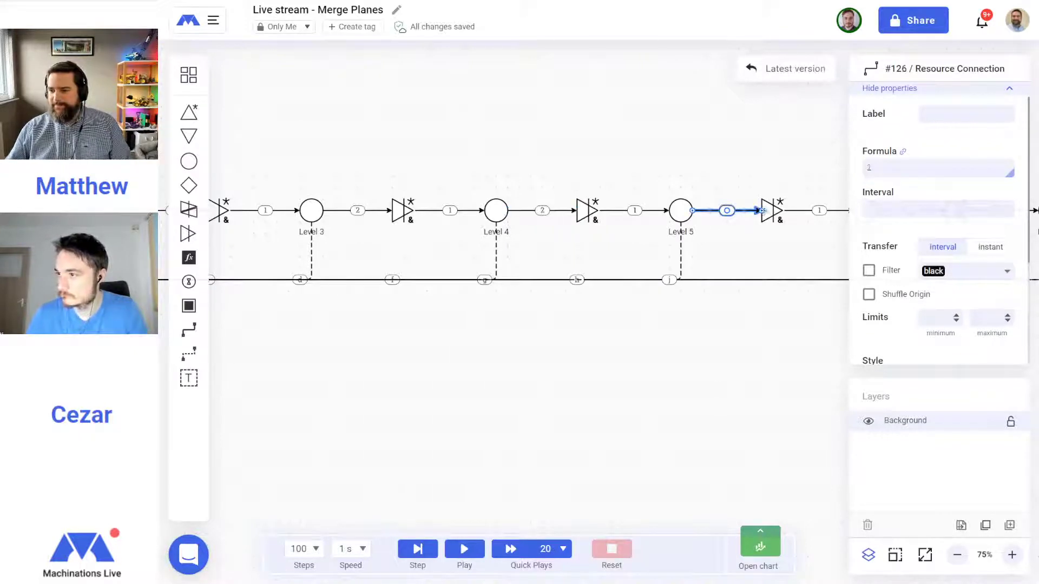
{"action": "left_click", "coordinate": [898, 168]}
{"action": "type", "text": "2"}
{"action": "left_click", "coordinate": [719, 376]}
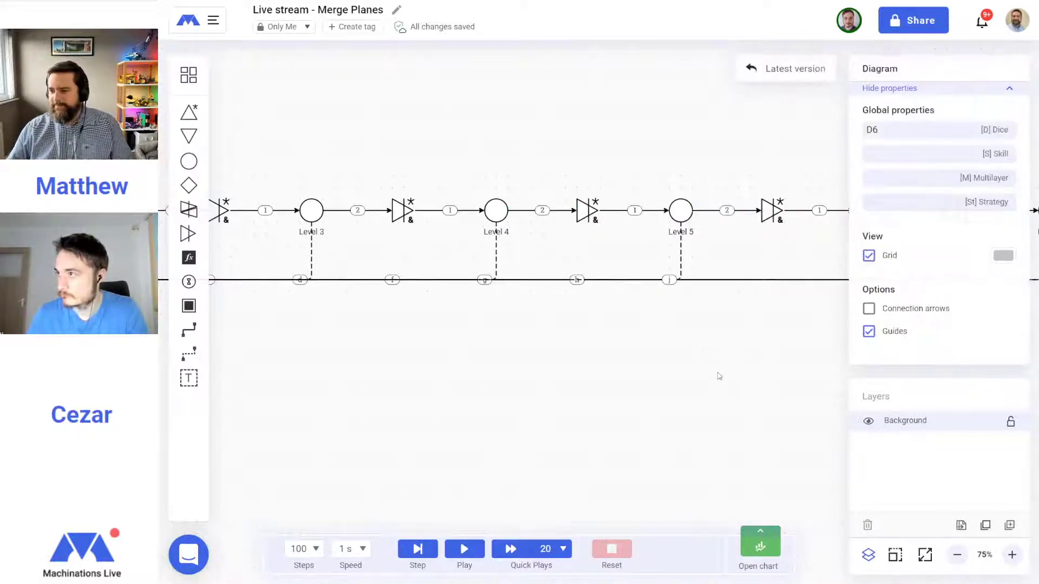
Set the formulas of the resource connections leading from Level 6 and Level 7 into their converters to 2
{"action": "scroll", "coordinate": [719, 377], "scroll_direction": "right", "scroll_amount": 5}
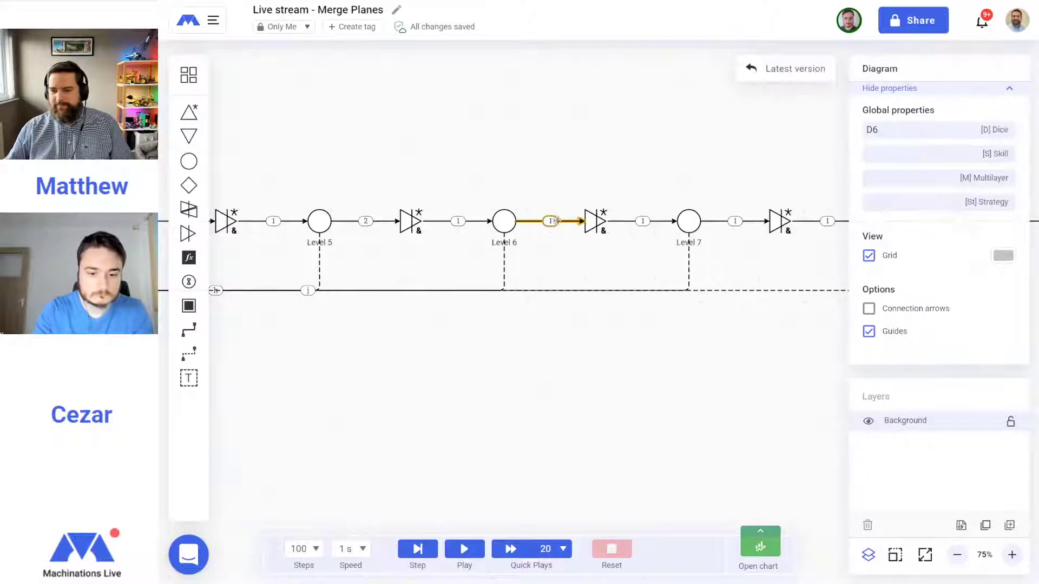
{"action": "left_click", "coordinate": [553, 220]}
{"action": "left_click_drag", "start_coordinate": [927, 179], "coordinate": [835, 177]}
{"action": "type", "text": "2"}
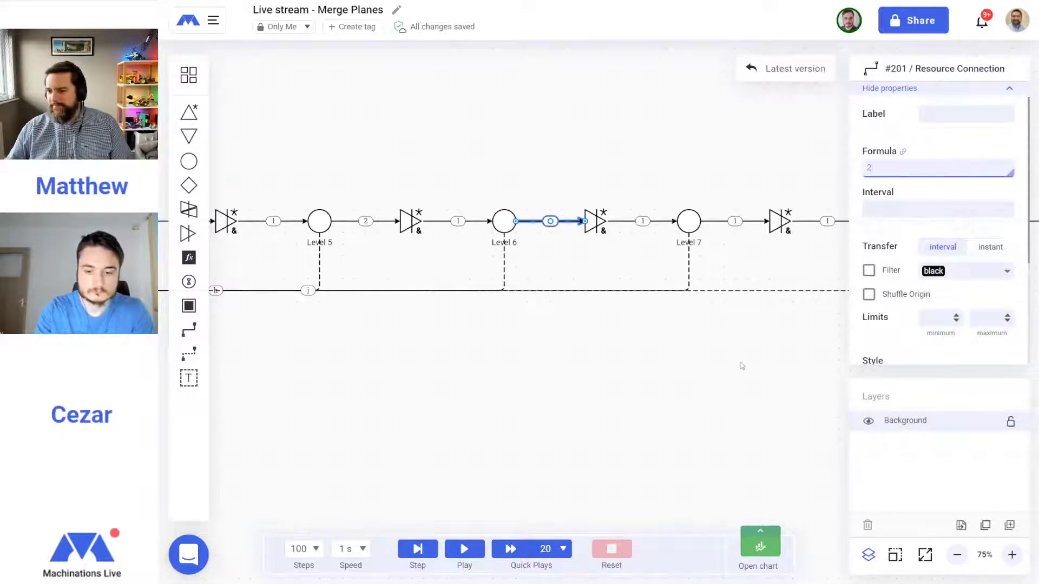
{"action": "left_click", "coordinate": [741, 366]}
{"action": "left_click", "coordinate": [758, 222]}
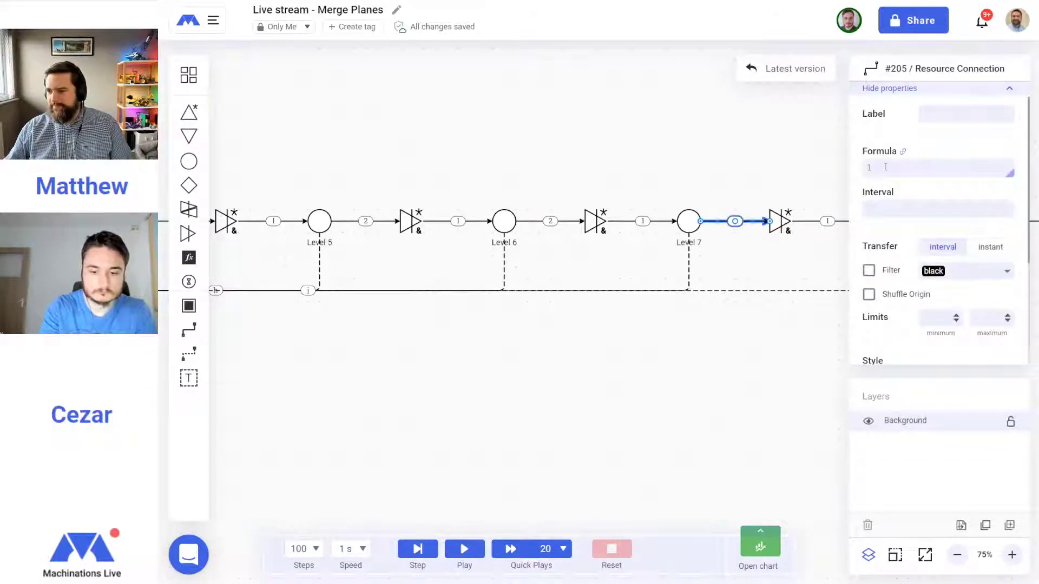
Set the formulas of the resource connections leading from Level 8 and Level 9 into their converters to 2
{"action": "left_click_drag", "start_coordinate": [779, 332], "coordinate": [496, 335]}
{"action": "left_click", "coordinate": [647, 223]}
{"action": "left_click_drag", "start_coordinate": [787, 297], "coordinate": [615, 302]}
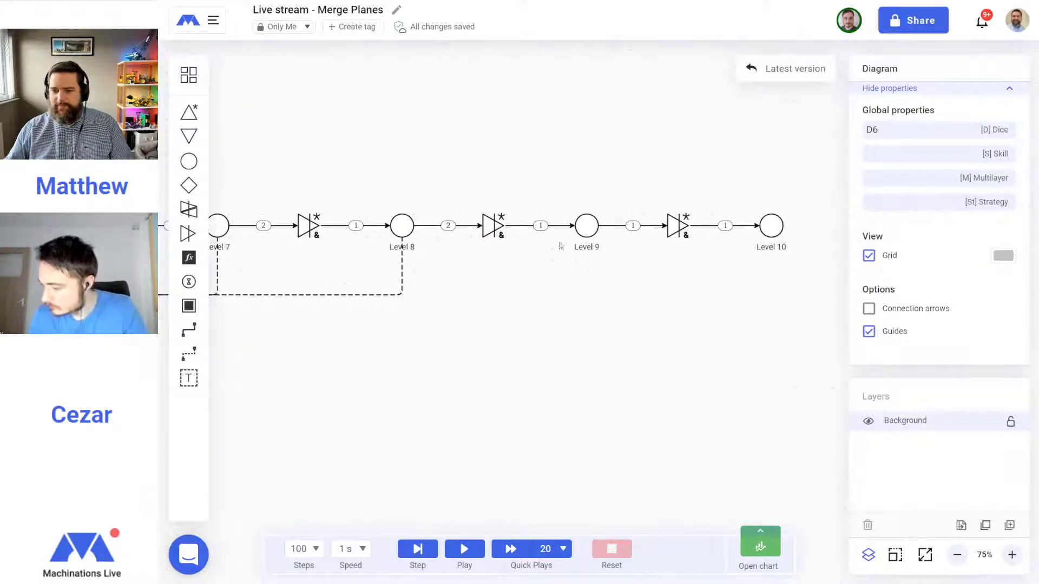
{"action": "left_click", "coordinate": [648, 226]}
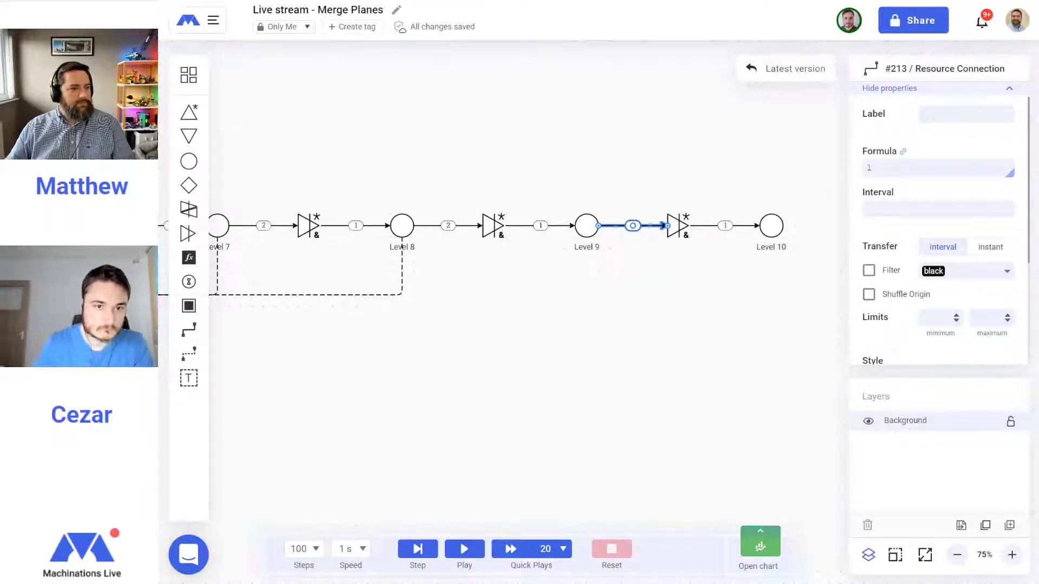
{"action": "left_click", "coordinate": [644, 275]}
{"action": "double_click", "coordinate": [648, 227]}
{"action": "type", "text": "2"}
{"action": "left_click", "coordinate": [666, 331]}
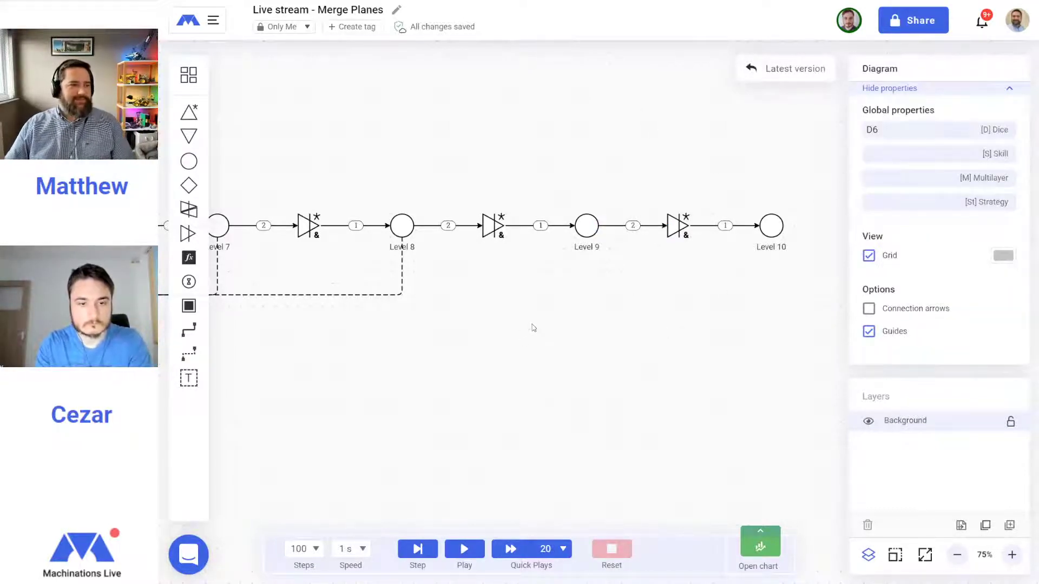
Run the simulation, examine how planes merge along the whole chain and feed the income pool, and inspect the register's formula
{"action": "left_click_drag", "start_coordinate": [382, 392], "coordinate": [866, 384]}
{"action": "left_click_drag", "start_coordinate": [330, 369], "coordinate": [689, 364]}
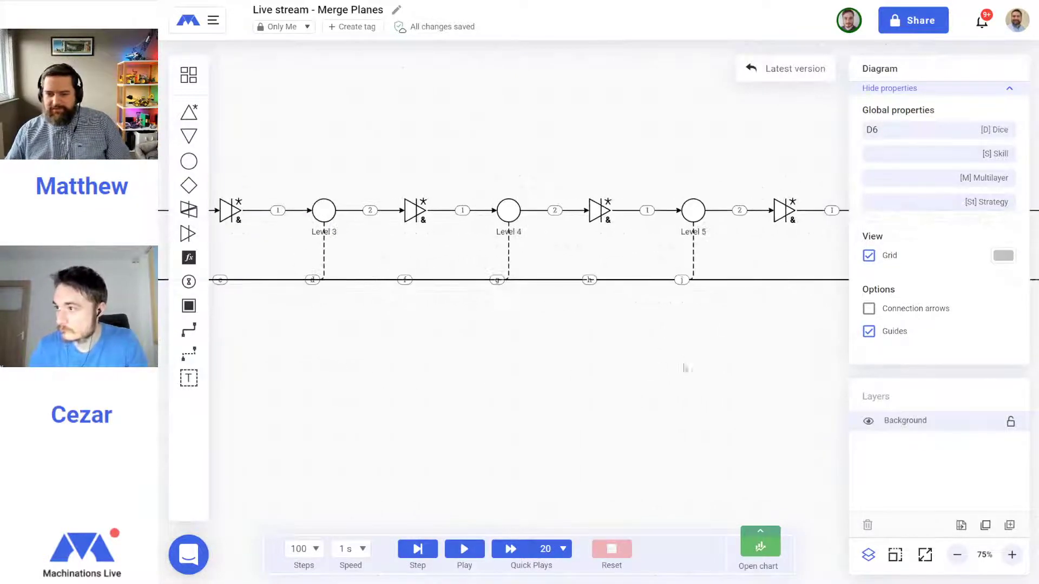
{"action": "left_click_drag", "start_coordinate": [265, 381], "coordinate": [723, 399]}
{"action": "left_click", "coordinate": [464, 549]}
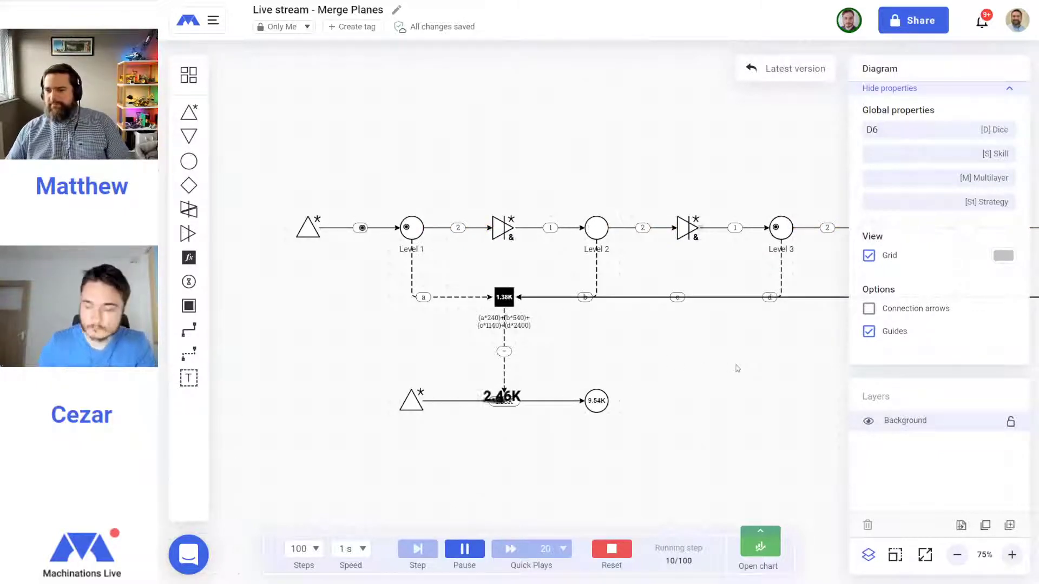
{"action": "left_click_drag", "start_coordinate": [737, 366], "coordinate": [656, 362]}
{"action": "left_click_drag", "start_coordinate": [773, 414], "coordinate": [661, 417]}
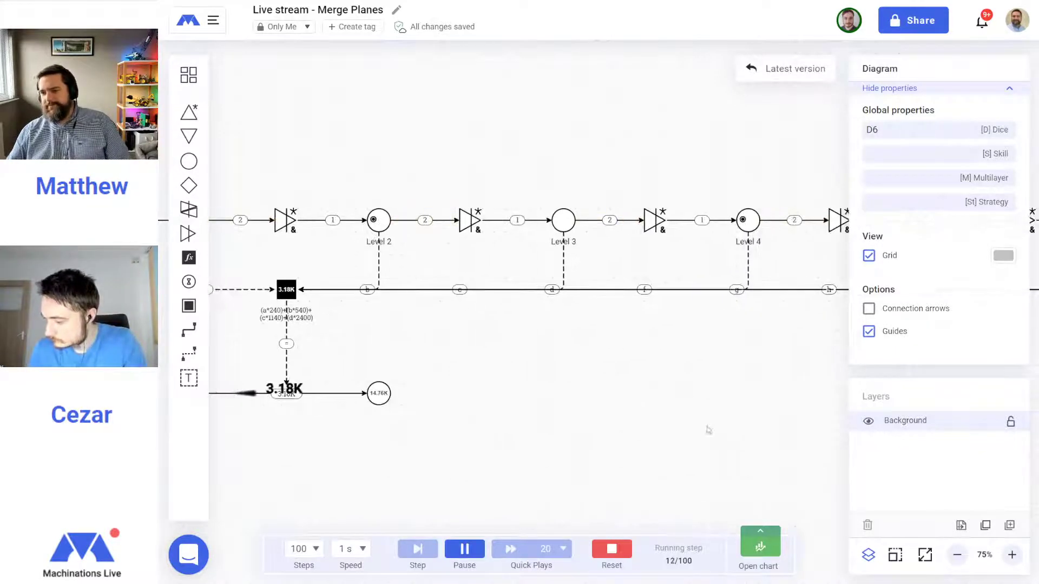
{"action": "left_click", "coordinate": [956, 556]}
{"action": "left_click", "coordinate": [956, 555]}
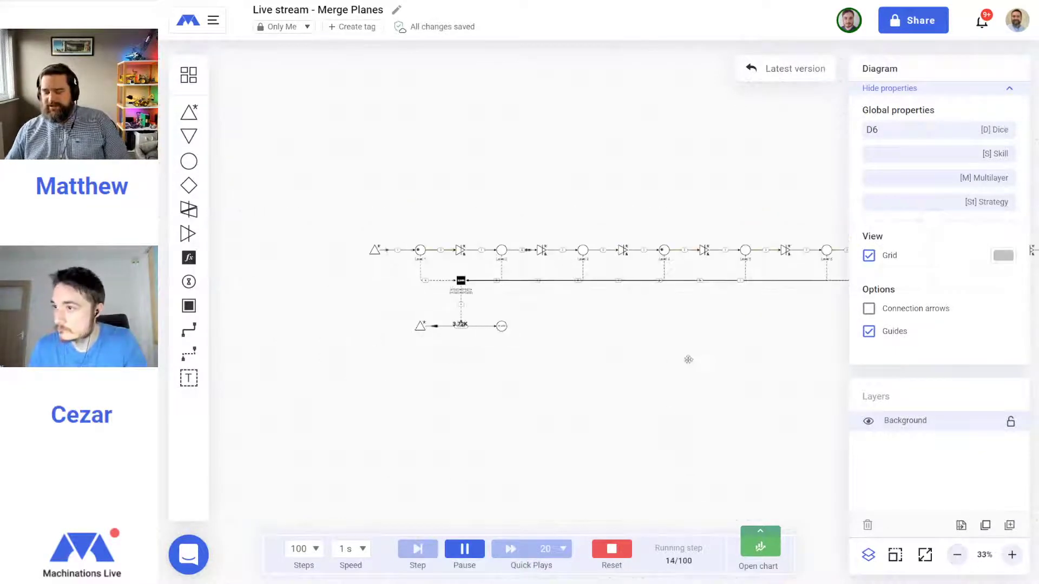
{"action": "left_click_drag", "start_coordinate": [694, 362], "coordinate": [604, 367]}
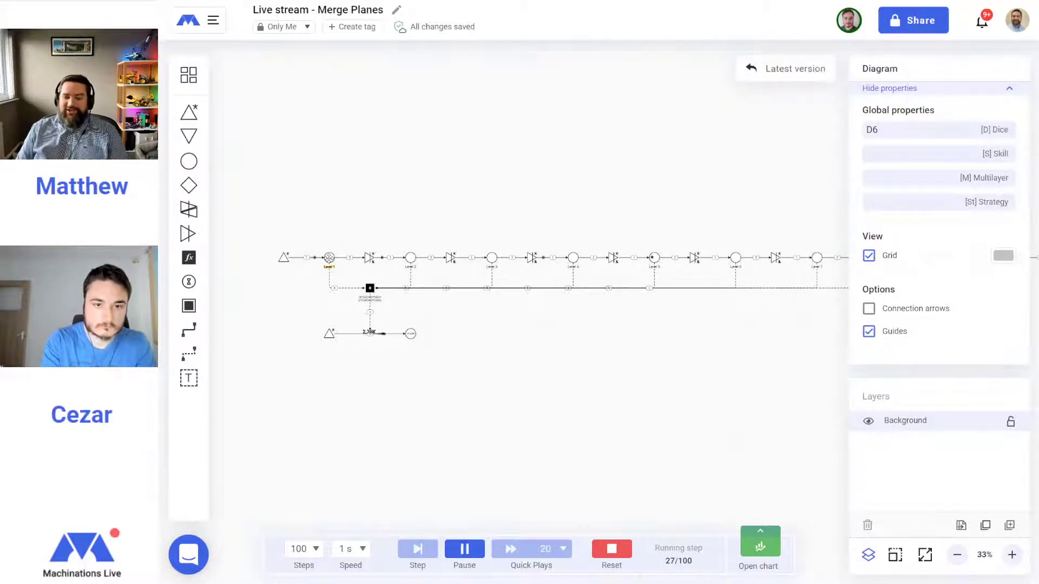
{"action": "mouse_move", "coordinate": [369, 332]}
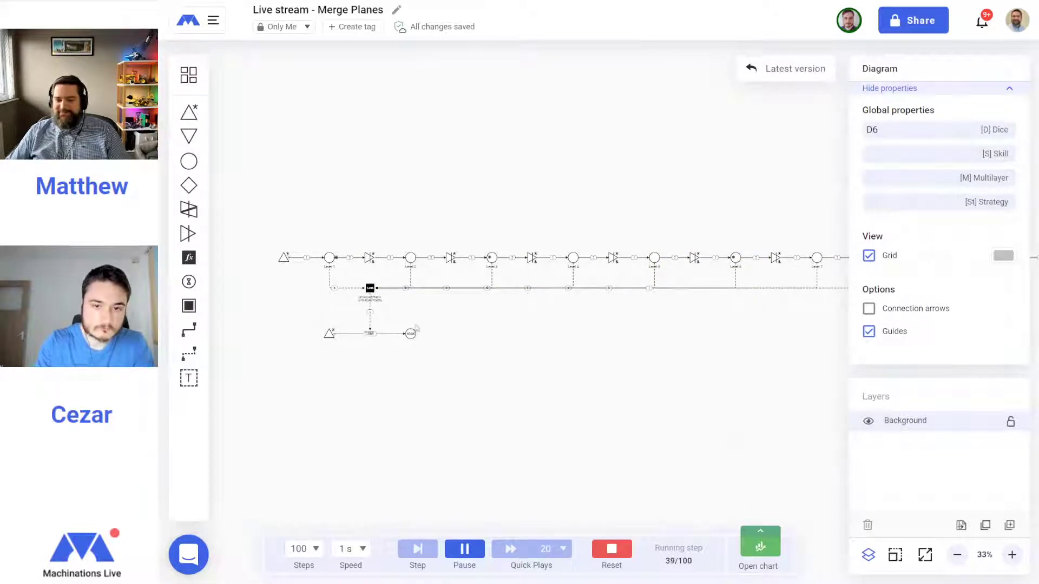
{"action": "left_click", "coordinate": [370, 288]}
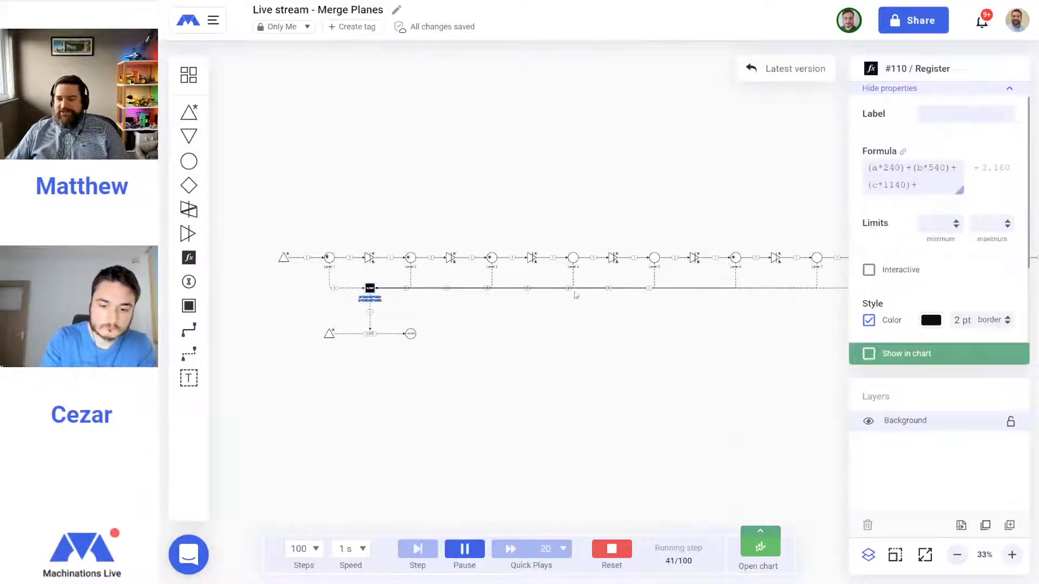
Show the register in the execution chart, rerun the simulation from the start and examine its income curve in an enlarged chart
{"action": "left_click", "coordinate": [868, 353]}
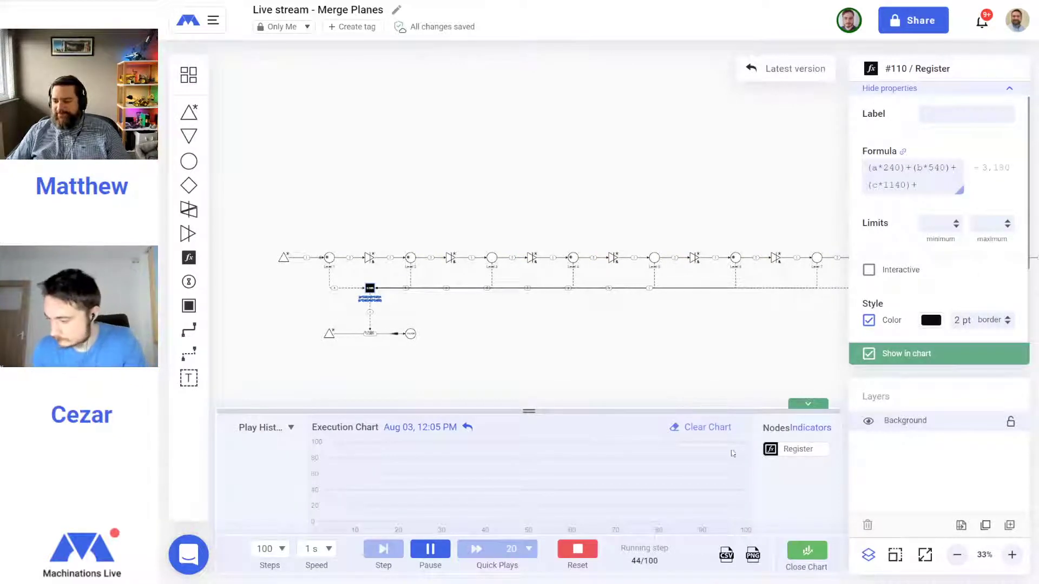
{"action": "left_click", "coordinate": [578, 549]}
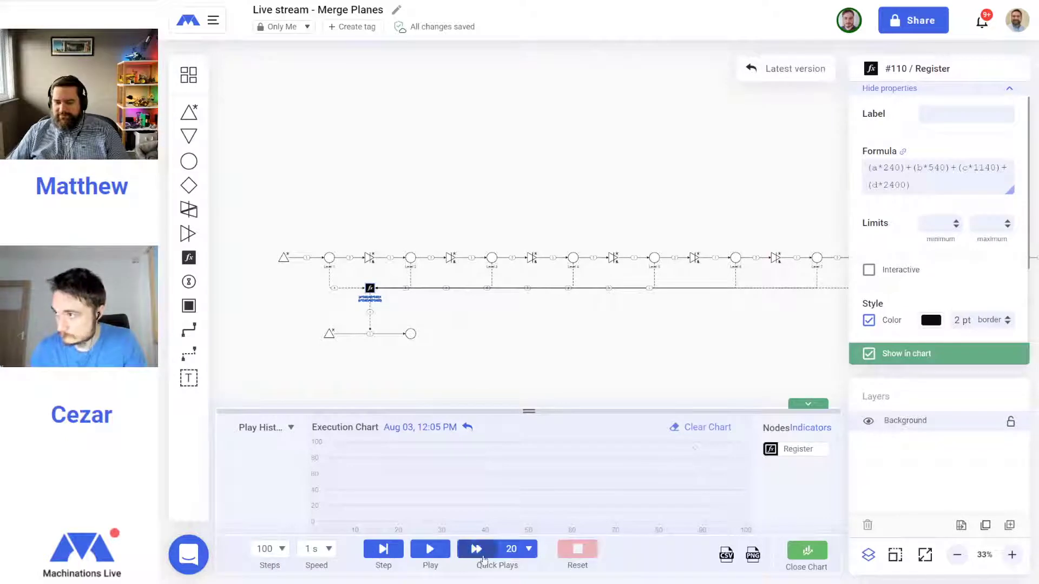
{"action": "left_click", "coordinate": [430, 549]}
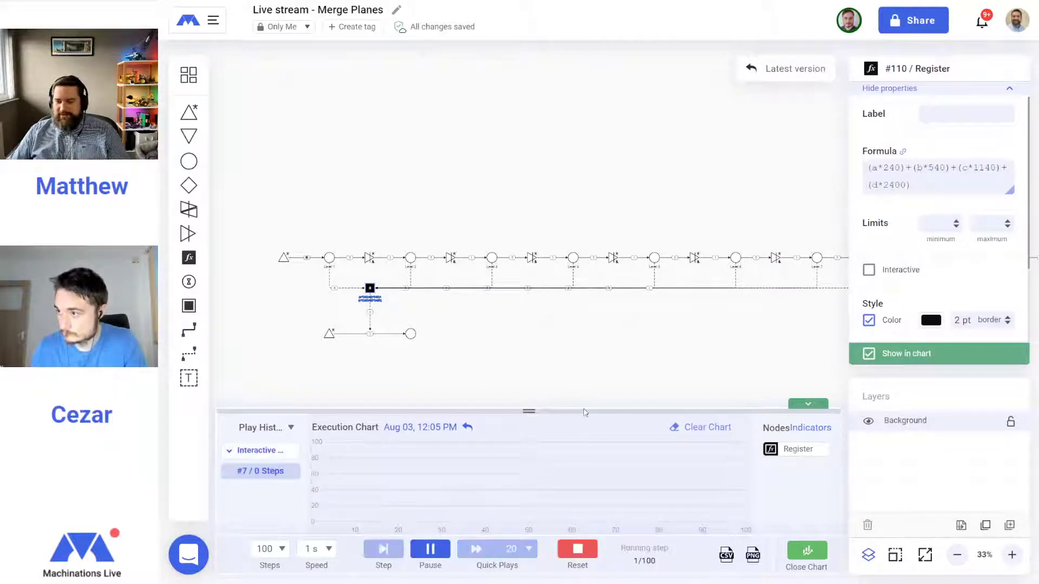
{"action": "left_click_drag", "start_coordinate": [583, 412], "coordinate": [582, 355]}
{"action": "left_click_drag", "start_coordinate": [587, 311], "coordinate": [562, 211]}
{"action": "left_click_drag", "start_coordinate": [566, 355], "coordinate": [559, 280]}
{"action": "mouse_move", "coordinate": [580, 424]}
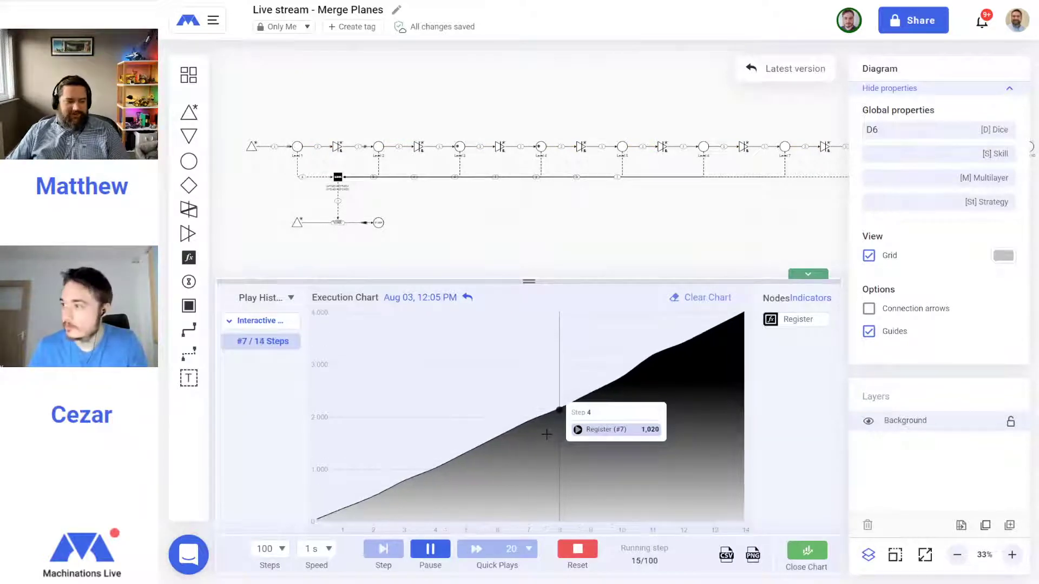
{"action": "left_click", "coordinate": [577, 549]}
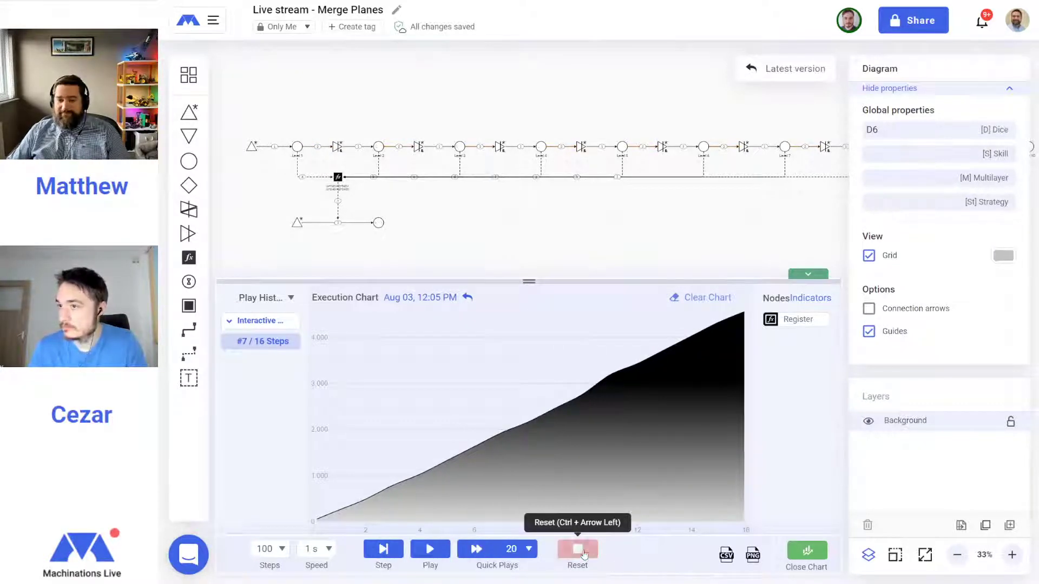
Run the simulation again and compare the register's curve with the previous play in the execution chart
{"action": "left_click", "coordinate": [808, 276]}
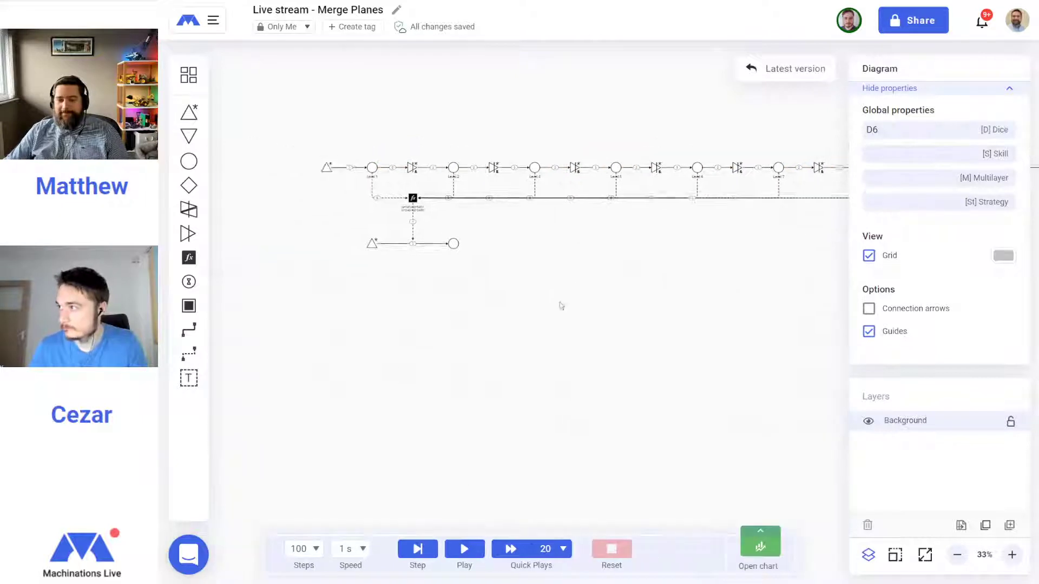
{"action": "left_click", "coordinate": [1012, 555]}
{"action": "left_click", "coordinate": [1012, 556]}
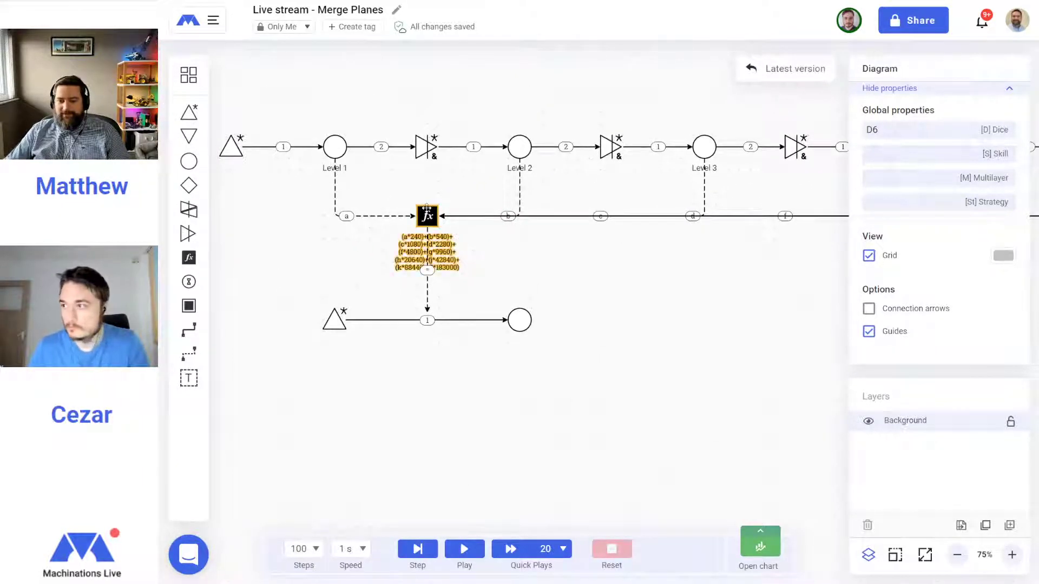
{"action": "left_click", "coordinate": [427, 216]}
{"action": "left_click", "coordinate": [472, 550]}
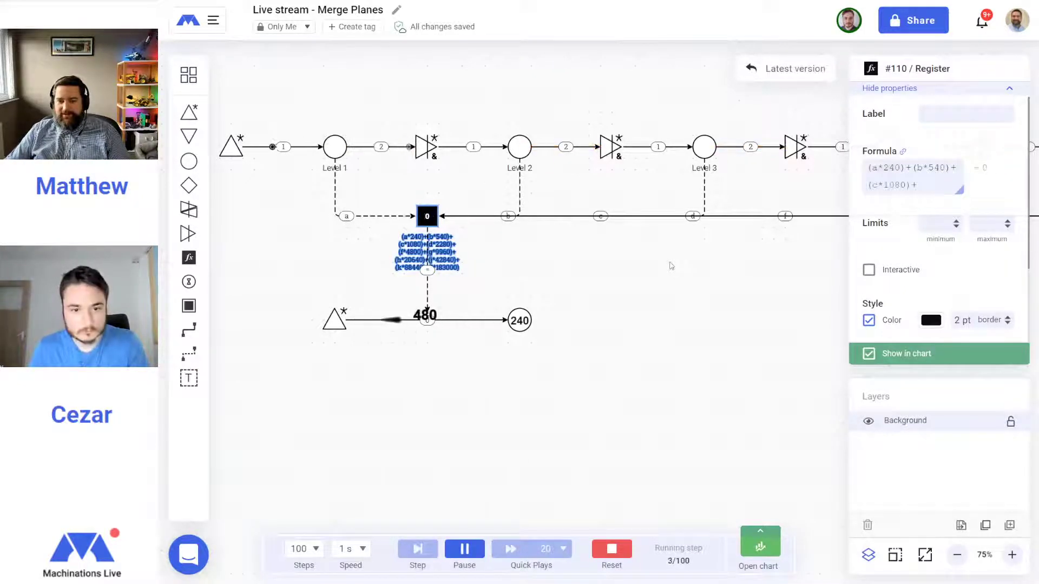
{"action": "left_click", "coordinate": [758, 544]}
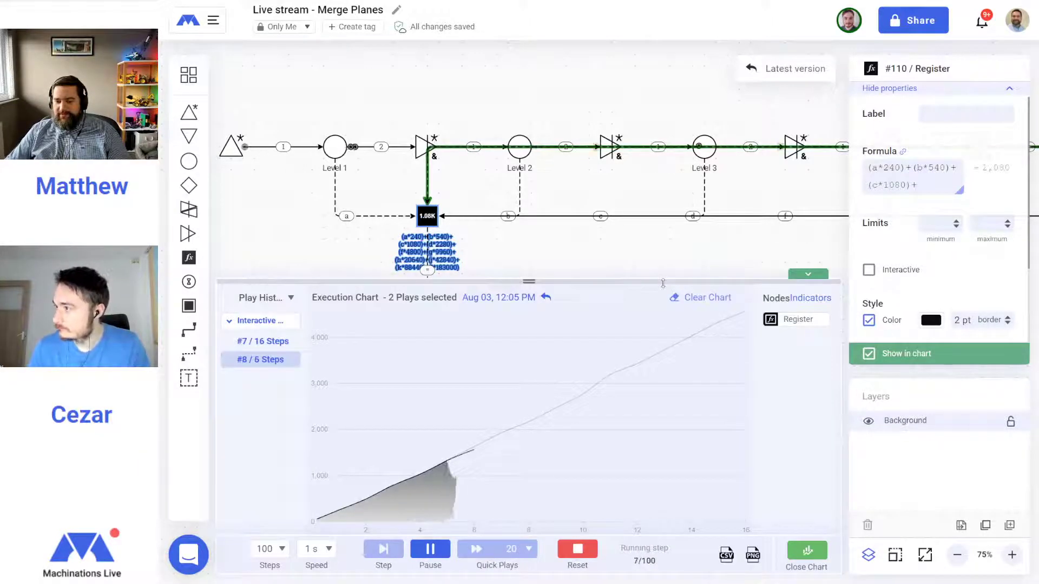
{"action": "left_click", "coordinate": [578, 549]}
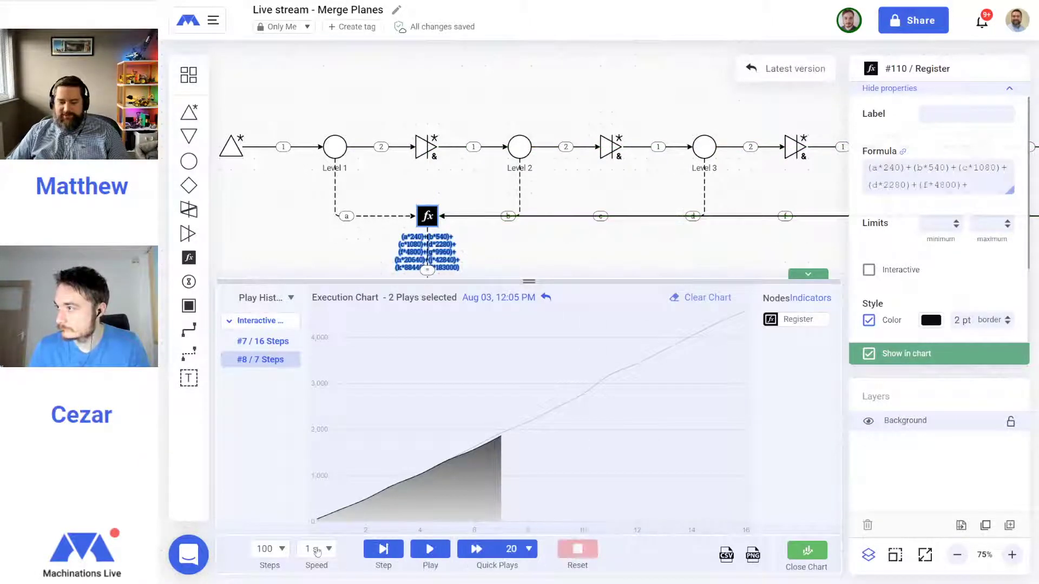
Run the simulation at a speed of 0.5 s and display the register's chart series as a line
{"action": "left_click", "coordinate": [314, 549]}
{"action": "left_click", "coordinate": [314, 485]}
{"action": "left_click", "coordinate": [430, 549]}
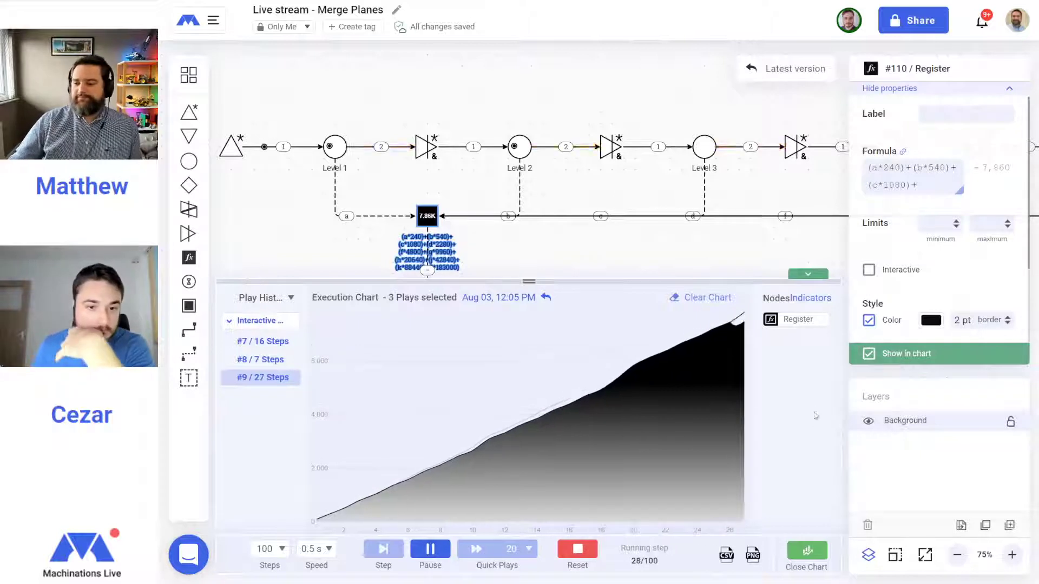
{"action": "left_click", "coordinate": [826, 322]}
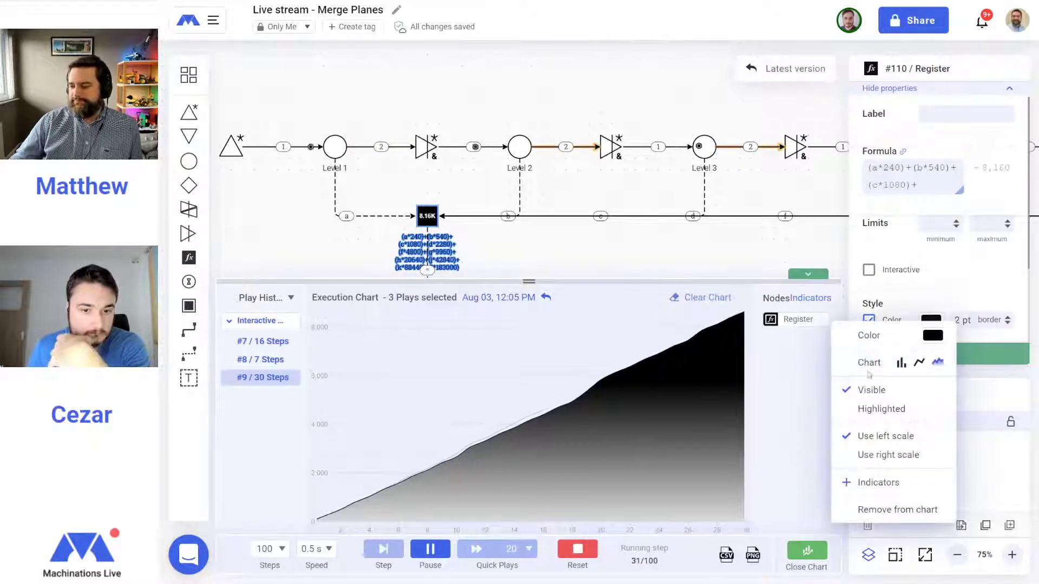
{"action": "left_click", "coordinate": [920, 363]}
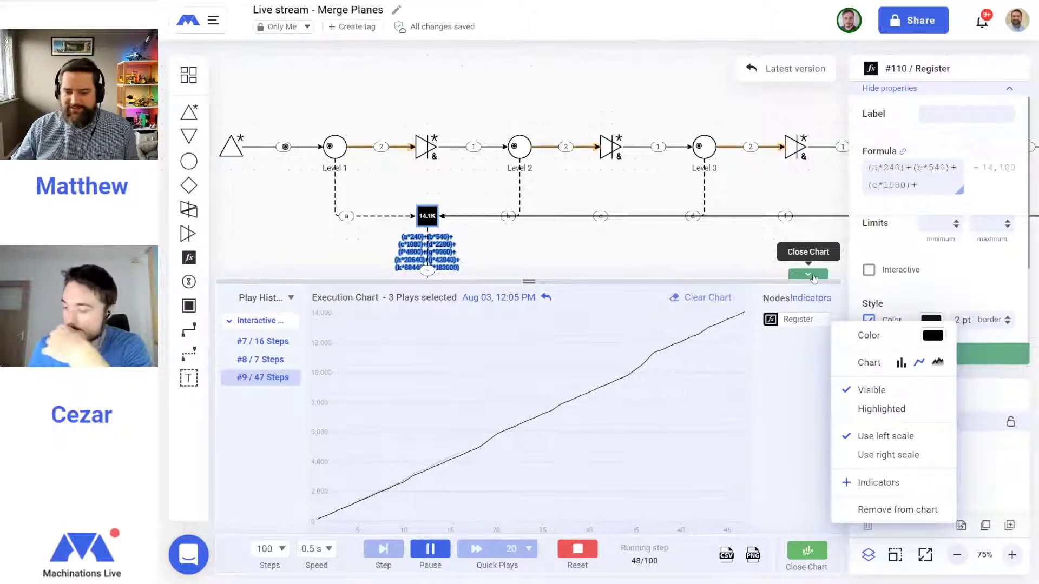
Examine how planes spread along the level chain, the income pool, and the source connection feeding Level 1
{"action": "left_click_drag", "start_coordinate": [806, 238], "coordinate": [548, 236]}
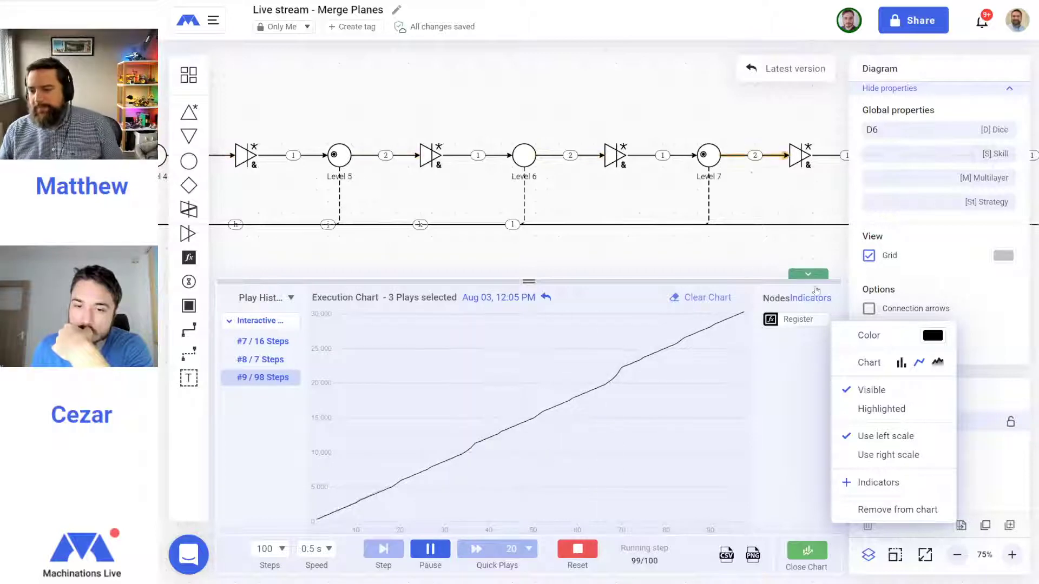
{"action": "left_click_drag", "start_coordinate": [755, 177], "coordinate": [542, 190]}
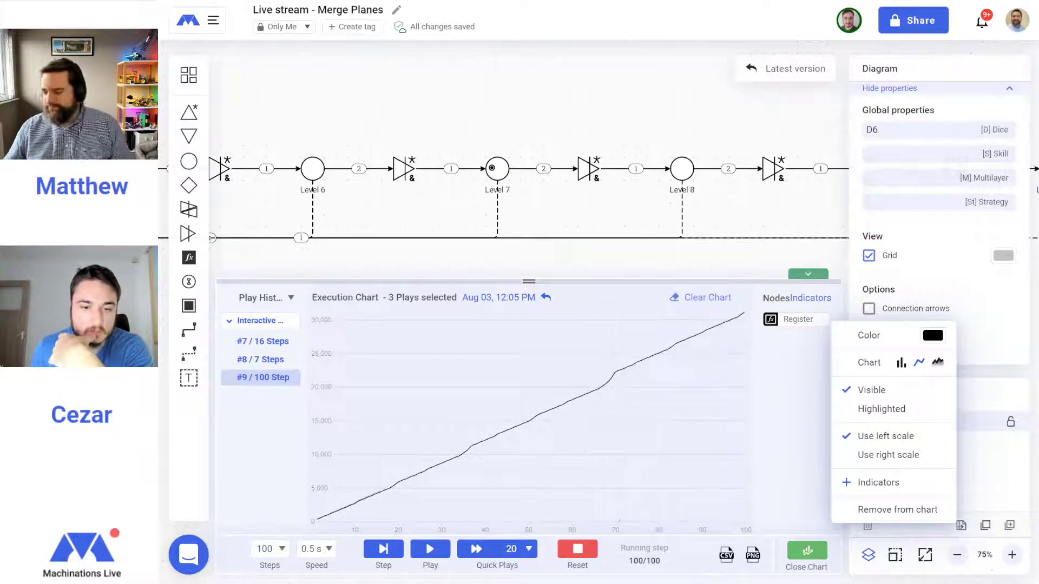
{"action": "left_click", "coordinate": [957, 555]}
{"action": "left_click", "coordinate": [956, 554]}
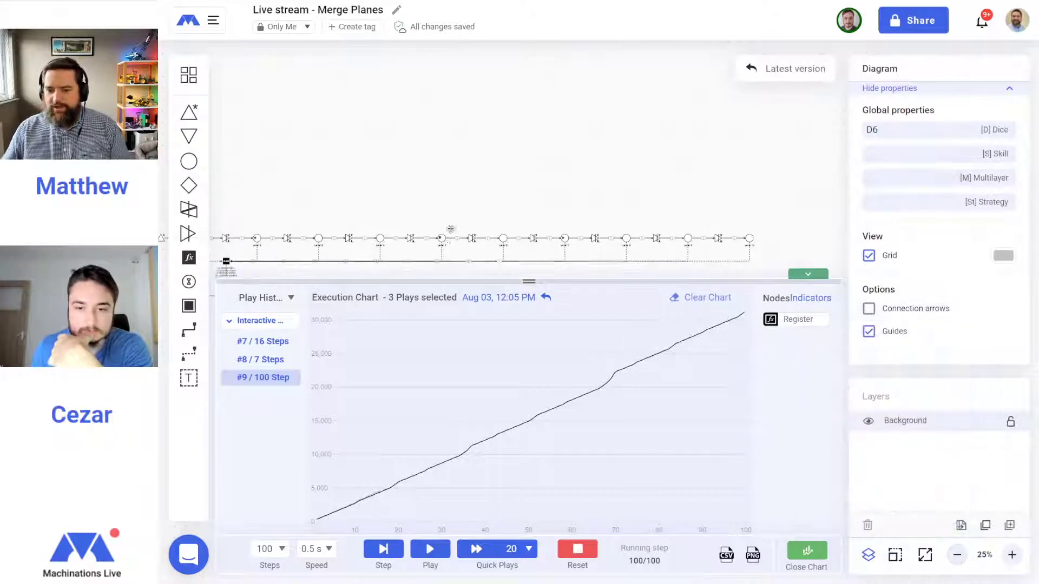
{"action": "left_click", "coordinate": [1012, 554]}
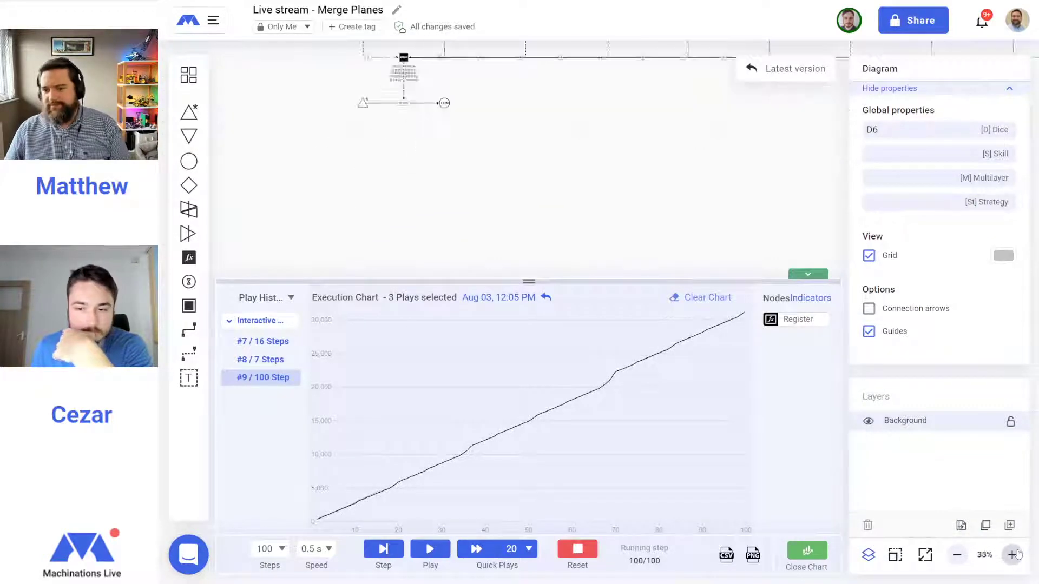
{"action": "right_click", "coordinate": [559, 281]}
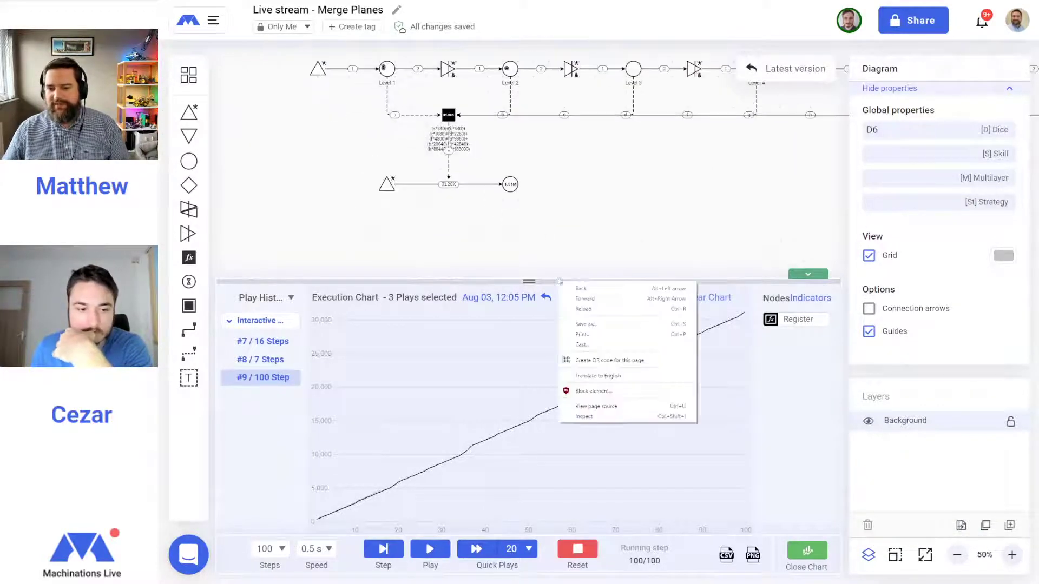
{"action": "left_click", "coordinate": [510, 184]}
{"action": "left_click_drag", "start_coordinate": [570, 157], "coordinate": [597, 236]}
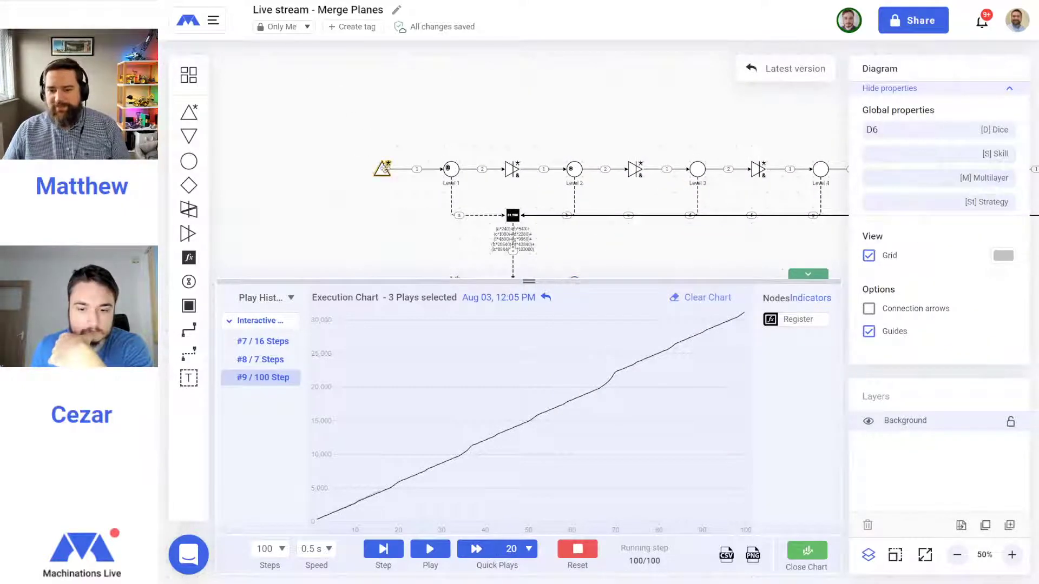
{"action": "left_click", "coordinate": [383, 169]}
{"action": "left_click", "coordinate": [447, 168]}
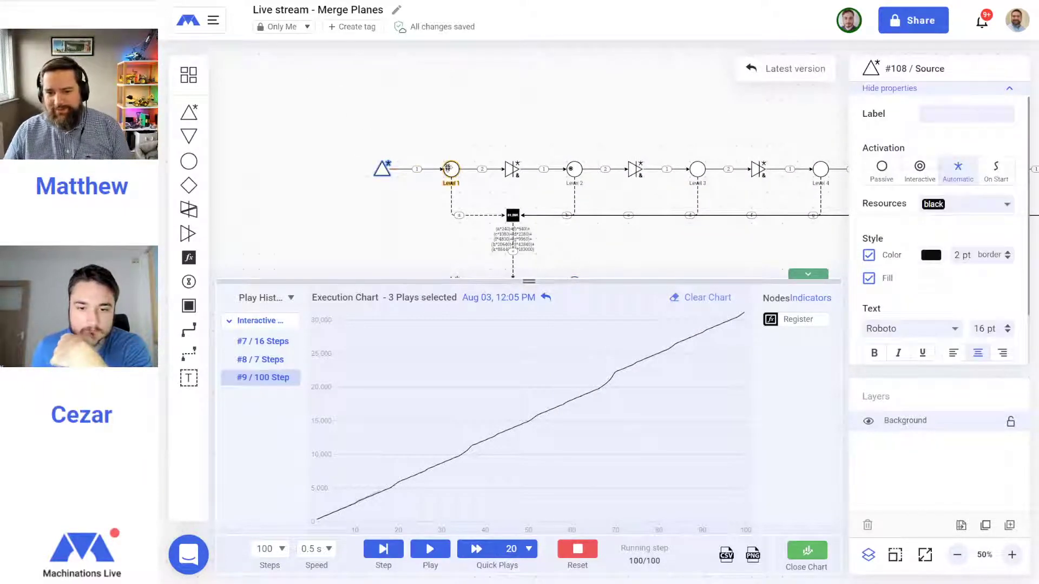
{"action": "left_click", "coordinate": [430, 169]}
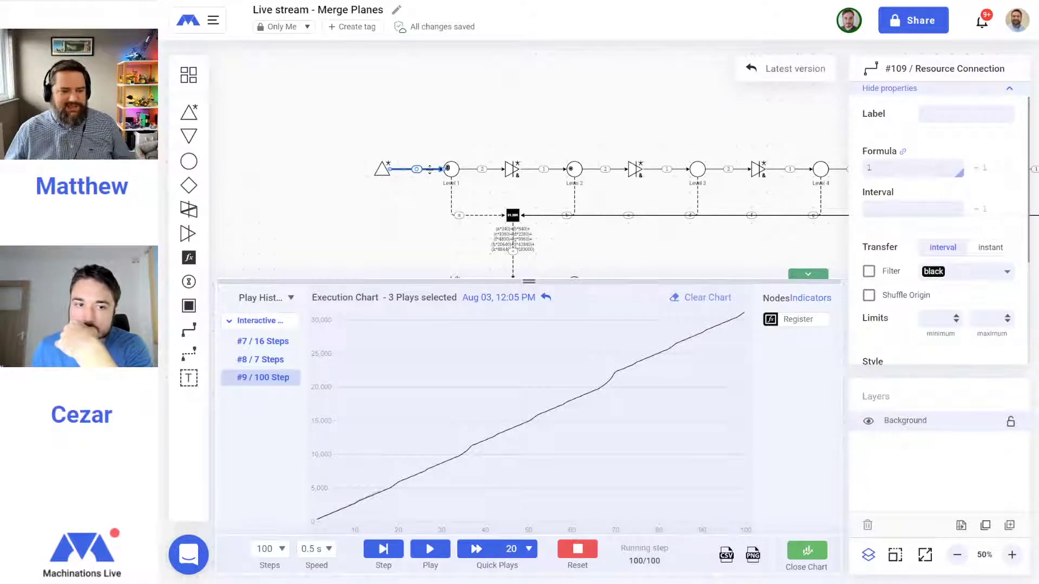
Copy the whole chain from Level 1 to Level 10 with its converters, register and connections, leaving out the sources and income pool
{"action": "left_click_drag", "start_coordinate": [709, 123], "coordinate": [550, 109]}
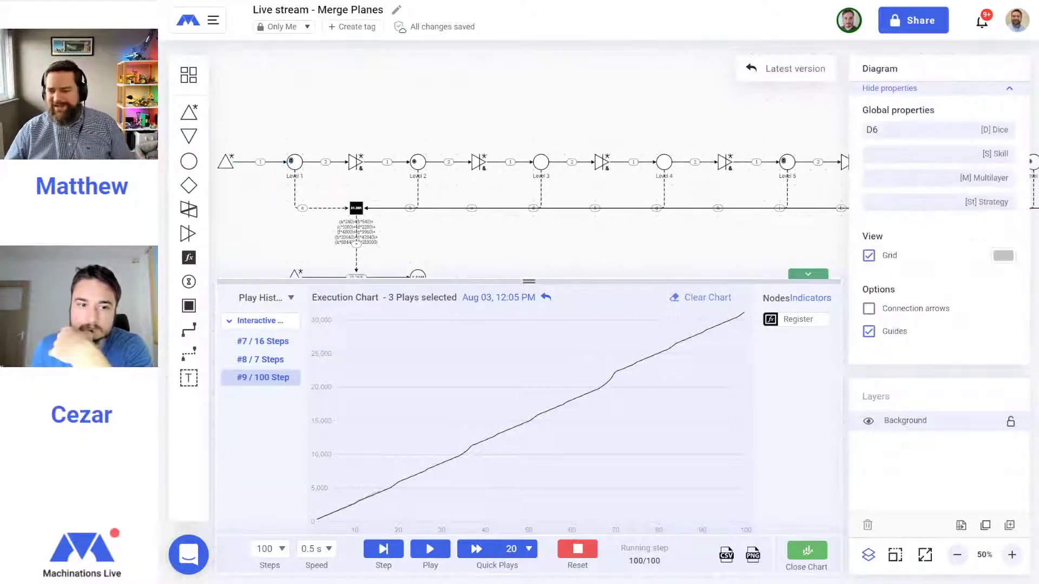
{"action": "left_click", "coordinate": [959, 556]}
{"action": "left_click", "coordinate": [959, 555]}
{"action": "left_click_drag", "start_coordinate": [639, 207], "coordinate": [465, 136]}
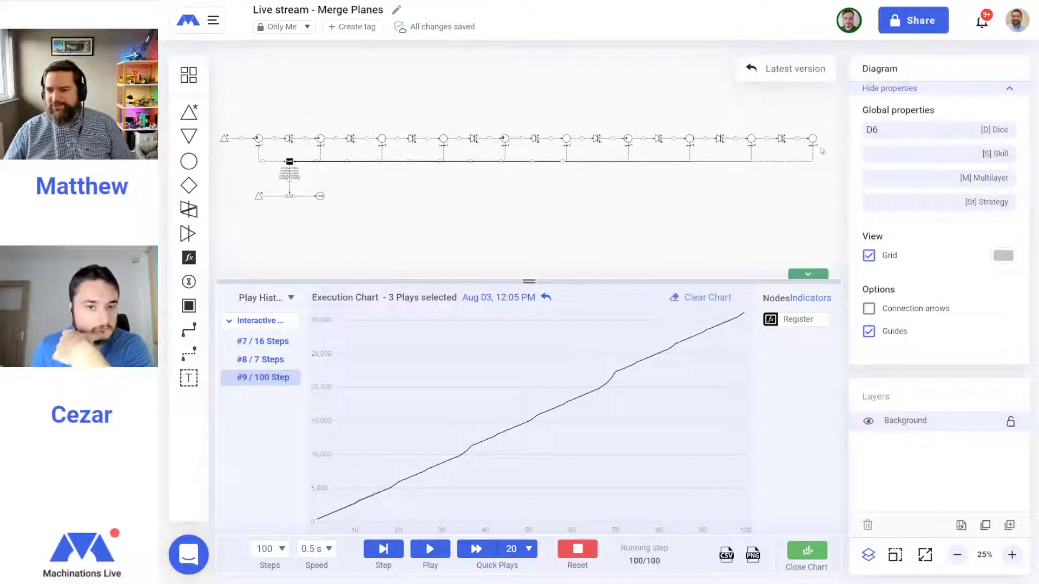
{"action": "left_click_drag", "start_coordinate": [829, 122], "coordinate": [244, 176]}
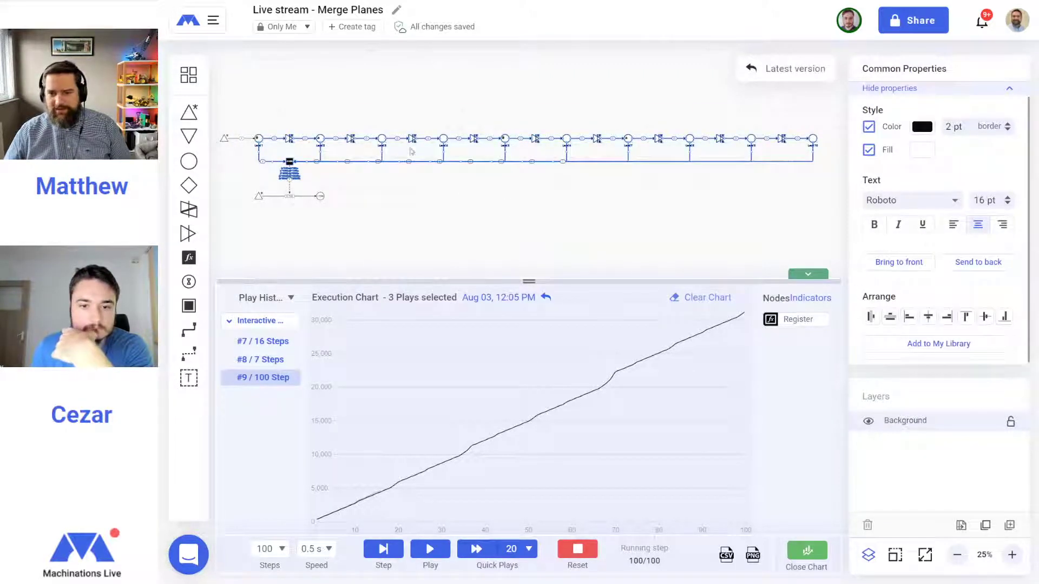
{"action": "right_click", "coordinate": [381, 138]}
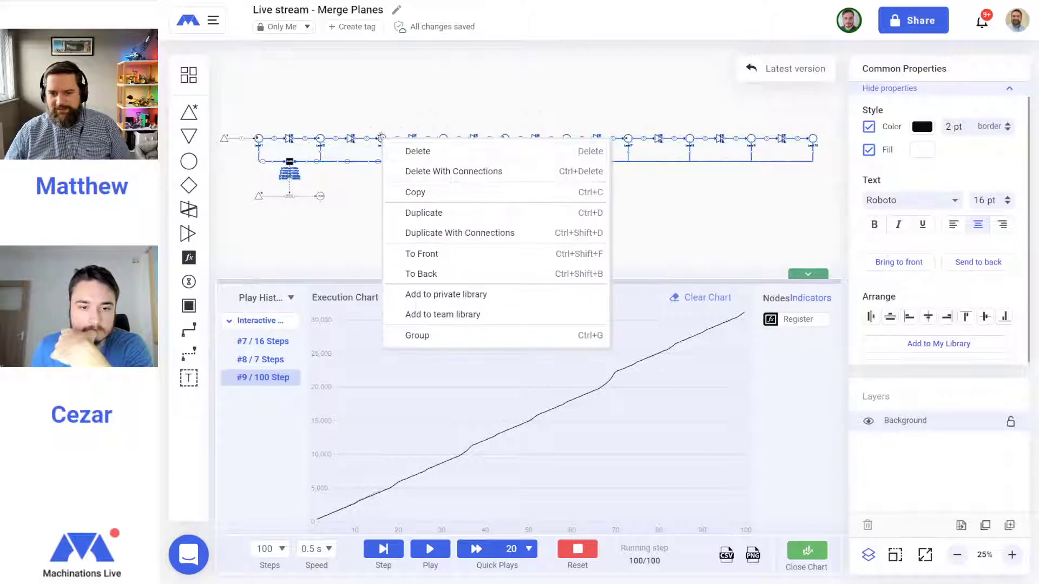
{"action": "left_click", "coordinate": [430, 196]}
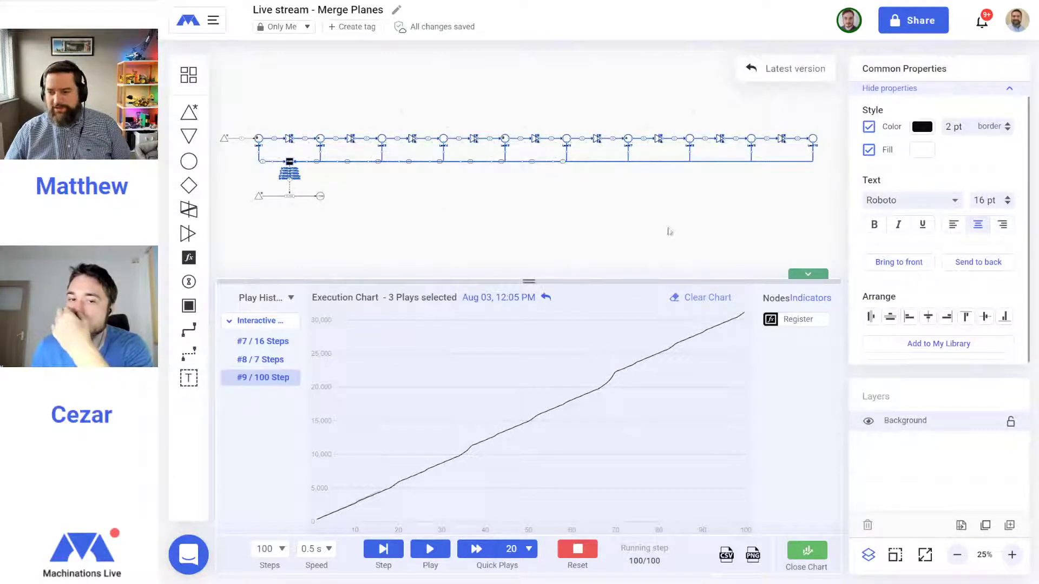
Paste the copied level chain beyond Level 10 and align its pools with the original row
{"action": "left_click_drag", "start_coordinate": [665, 233], "coordinate": [394, 230]}
{"action": "left_click", "coordinate": [498, 220]}
{"action": "right_click", "coordinate": [612, 147]}
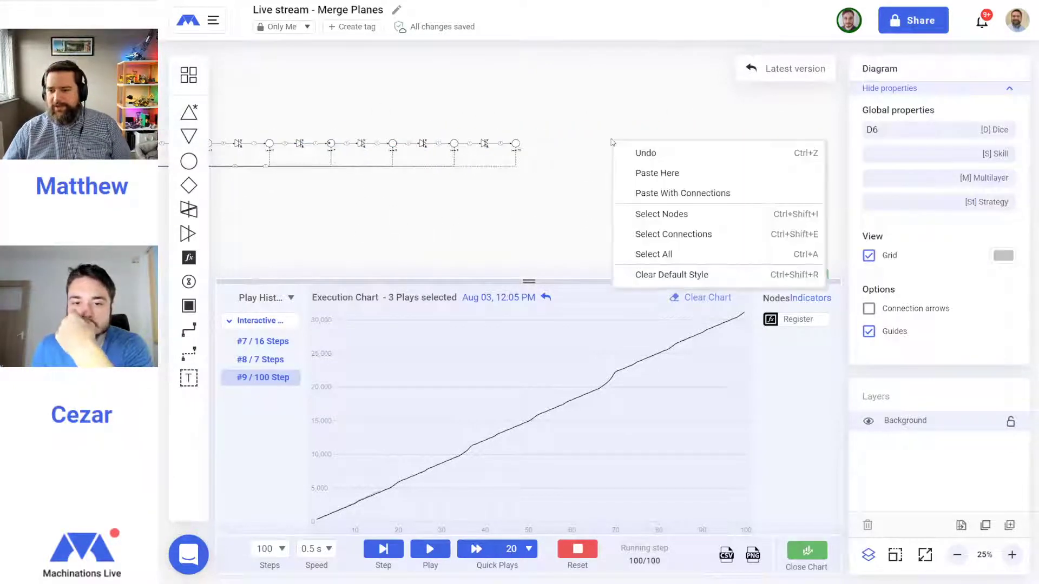
{"action": "left_click", "coordinate": [697, 174]}
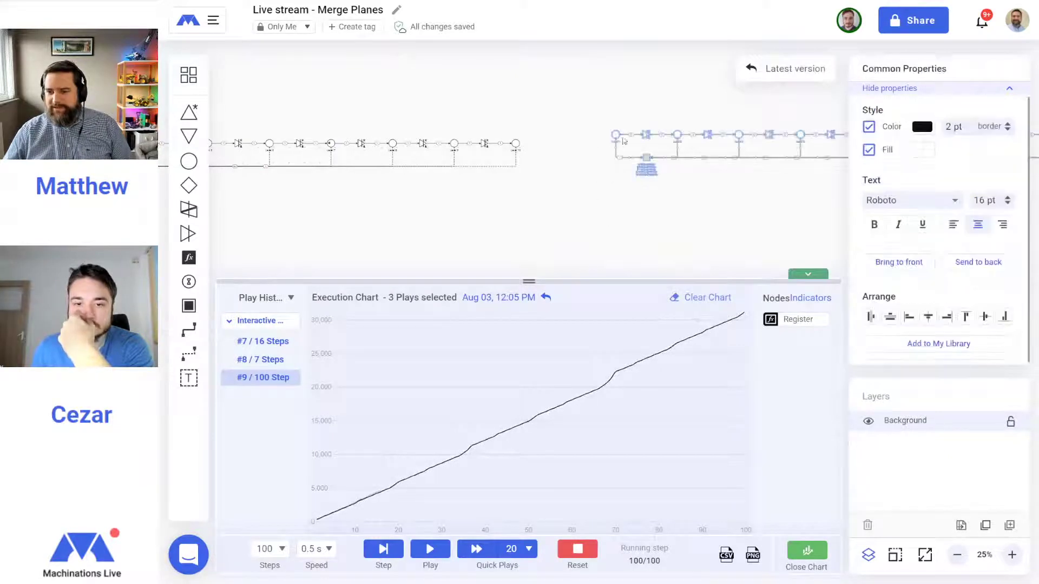
{"action": "left_click_drag", "start_coordinate": [615, 135], "coordinate": [565, 145]}
{"action": "left_click", "coordinate": [702, 244]}
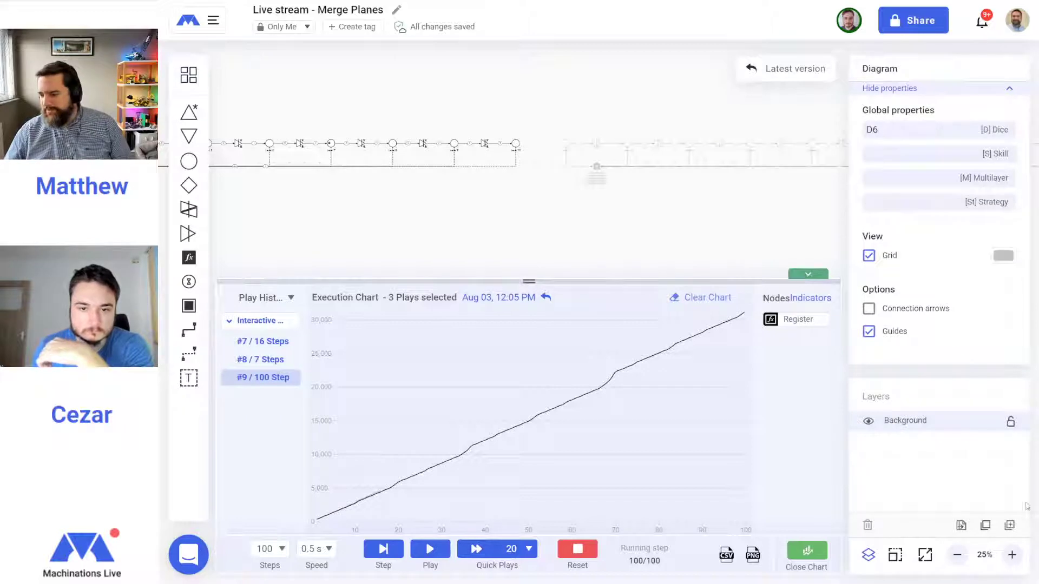
Reset the simulation and place a converter between Level 10 and the pasted chain, connected from Level 10
{"action": "left_click", "coordinate": [1012, 555]}
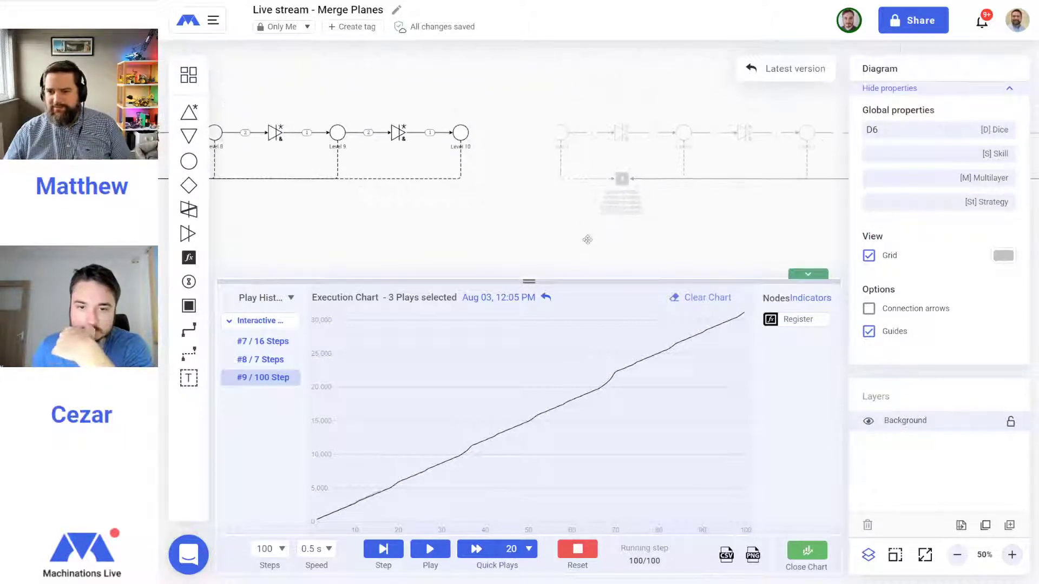
{"action": "left_click", "coordinate": [577, 549]}
{"action": "left_click", "coordinate": [463, 133]}
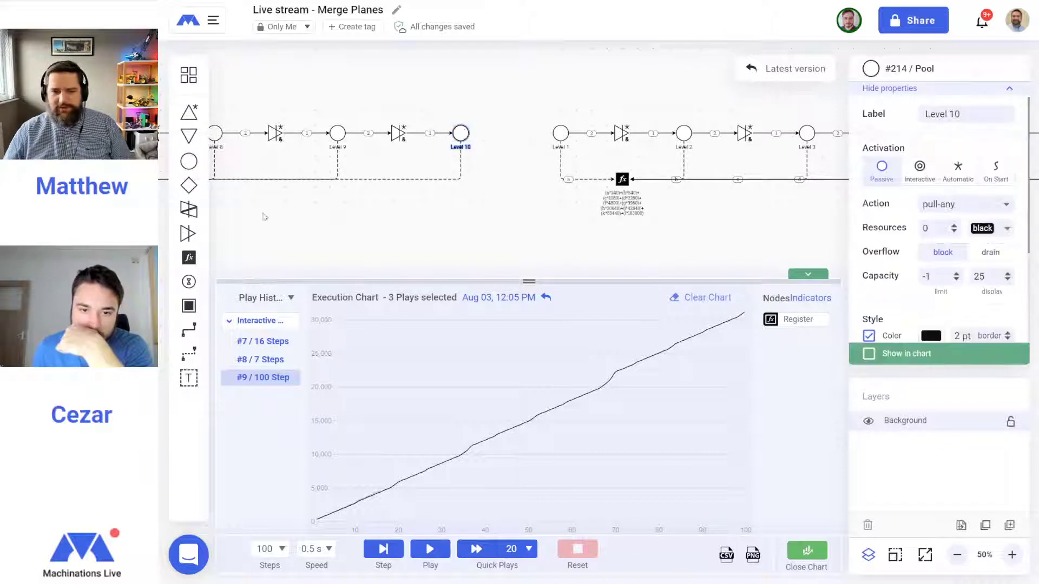
{"action": "left_click_drag", "start_coordinate": [188, 233], "coordinate": [521, 133]}
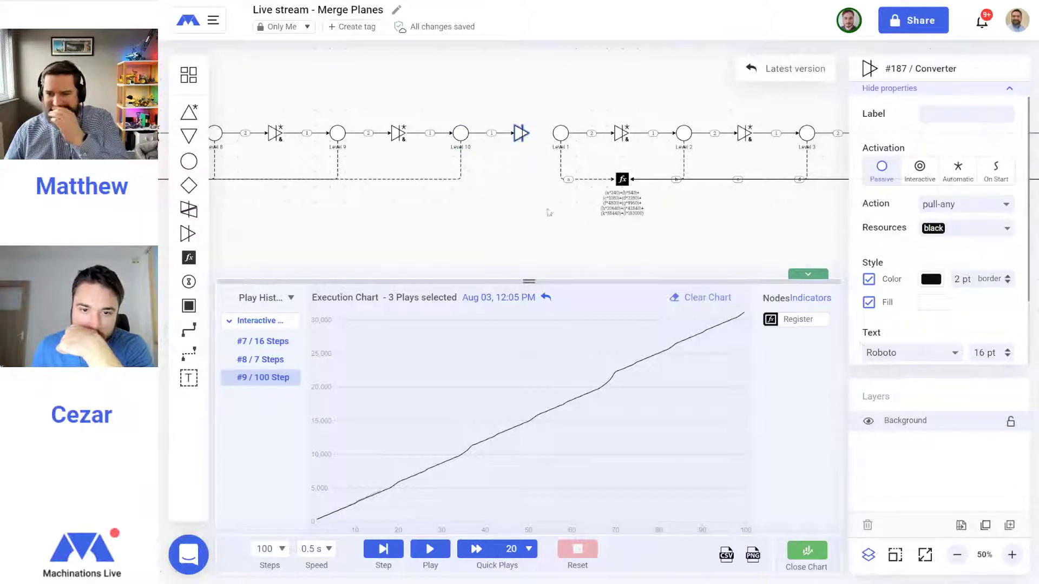
Select the entire pasted chain and shift it slightly farther from the new converter, keeping it in line with the row
{"action": "left_click", "coordinate": [958, 555]}
{"action": "left_click_drag", "start_coordinate": [719, 181], "coordinate": [390, 108]}
{"action": "left_click_drag", "start_coordinate": [242, 121], "coordinate": [830, 203]}
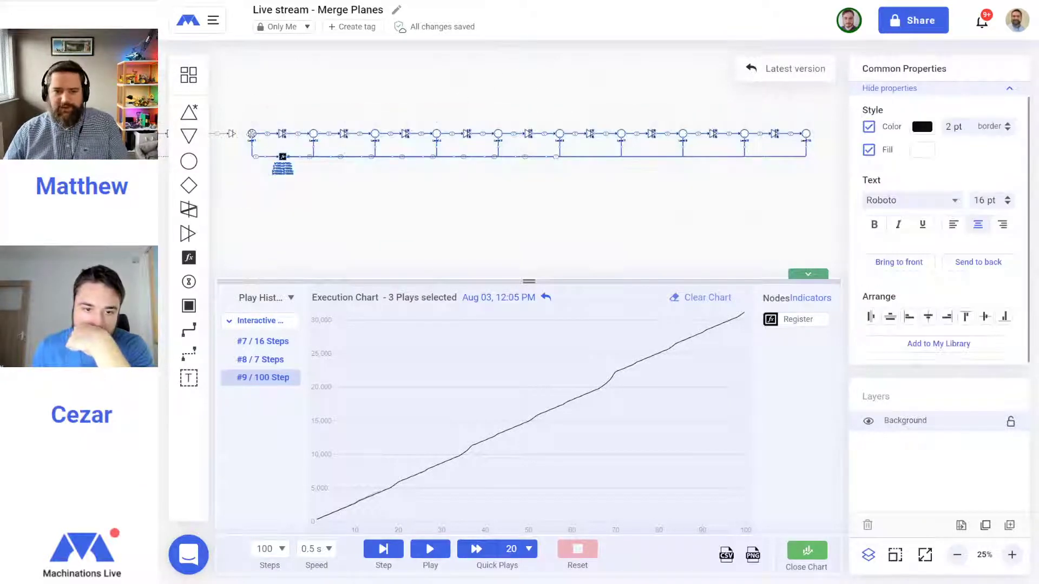
{"action": "left_click_drag", "start_coordinate": [251, 134], "coordinate": [255, 133]}
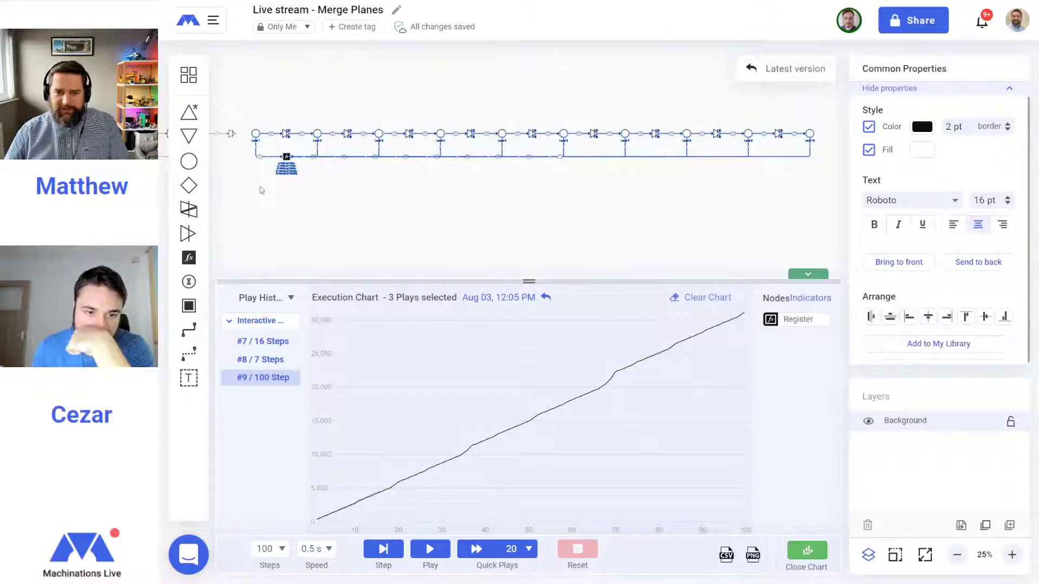
{"action": "left_click_drag", "start_coordinate": [256, 186], "coordinate": [304, 195]}
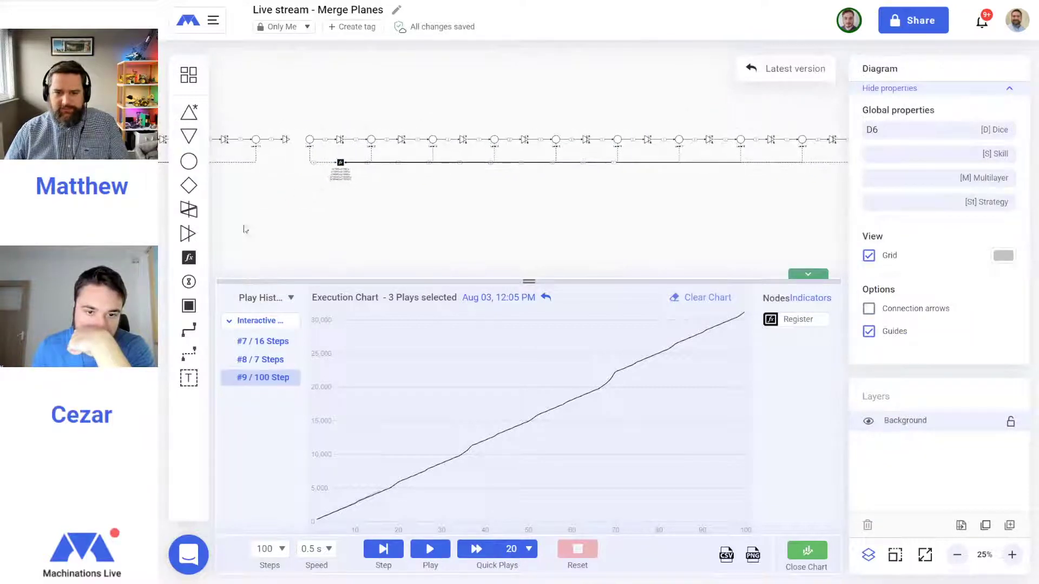
Connect the new converter to the first pasted pool and set the Level 10-to-converter connection's formula to 2
{"action": "left_click_drag", "start_coordinate": [194, 331], "coordinate": [309, 140]}
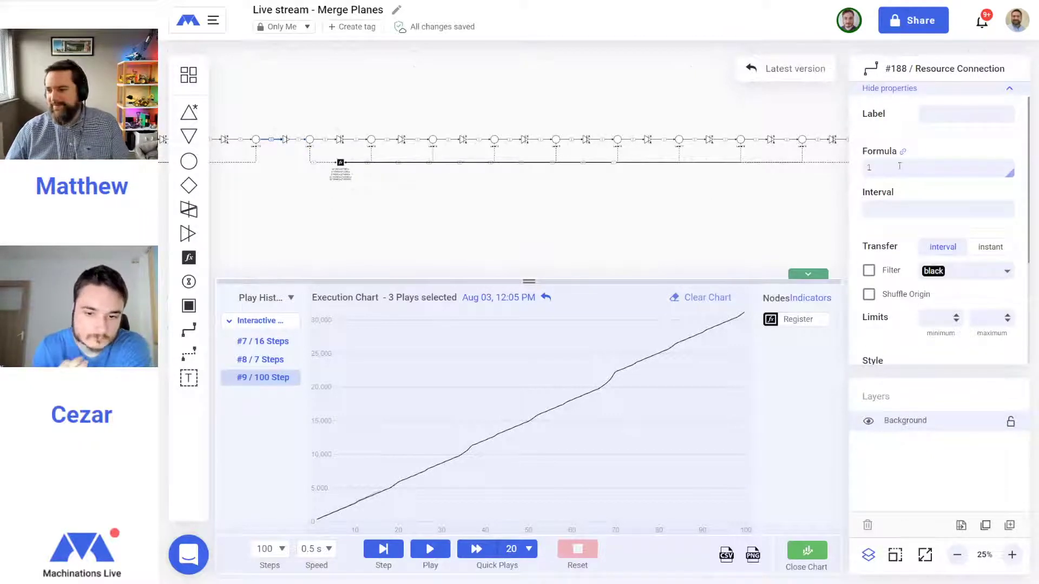
{"action": "left_click", "coordinate": [827, 165]}
{"action": "type", "text": "2"}
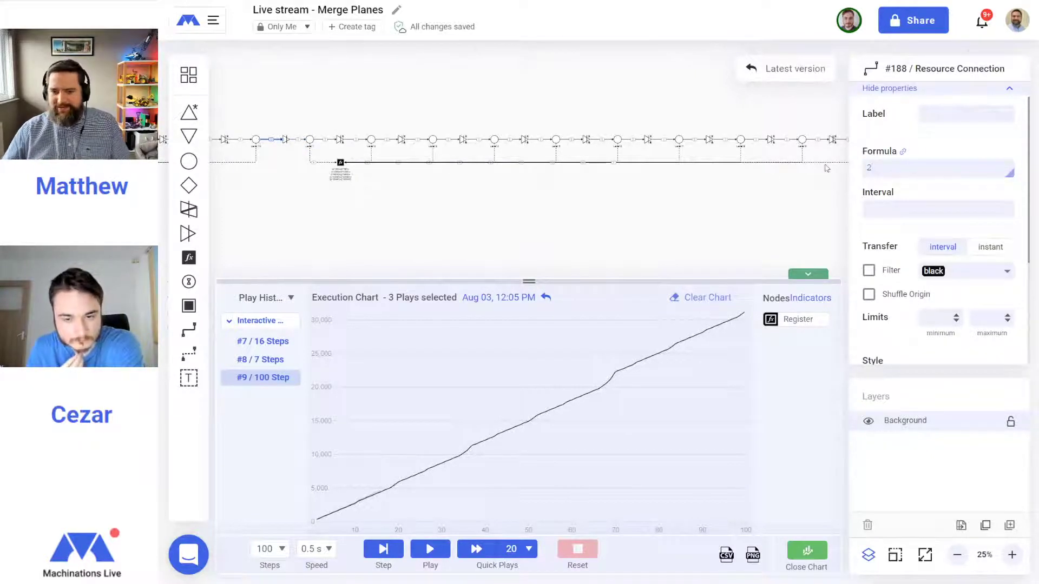
{"action": "left_click", "coordinate": [563, 220]}
Move the income source and pool farther below the original register and delete the state connection linking the register to their flow
{"action": "left_click_drag", "start_coordinate": [447, 194], "coordinate": [406, 157]}
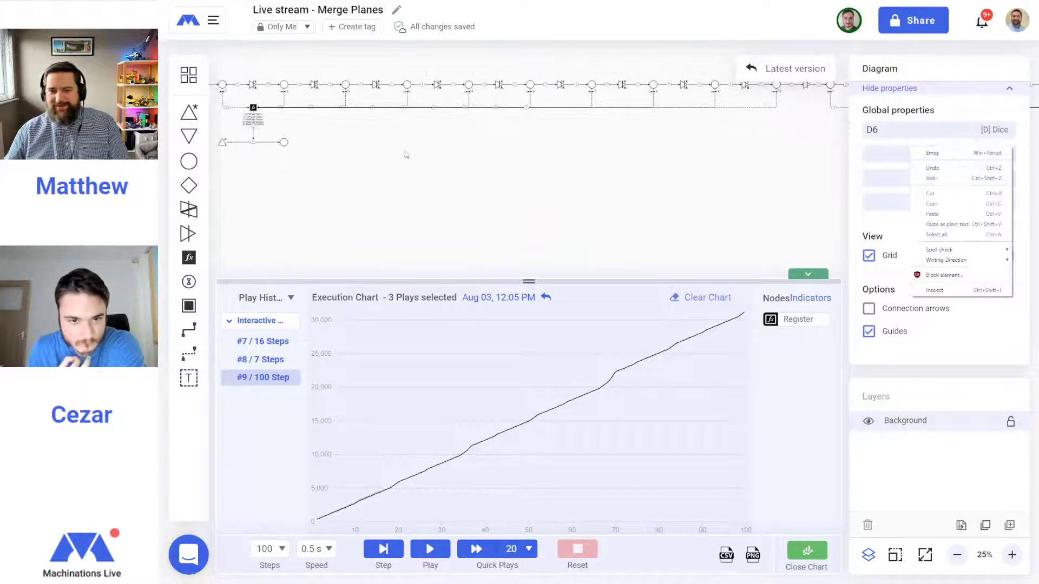
{"action": "left_click_drag", "start_coordinate": [428, 200], "coordinate": [282, 184]}
{"action": "left_click", "coordinate": [416, 164]}
{"action": "left_click", "coordinate": [313, 158]}
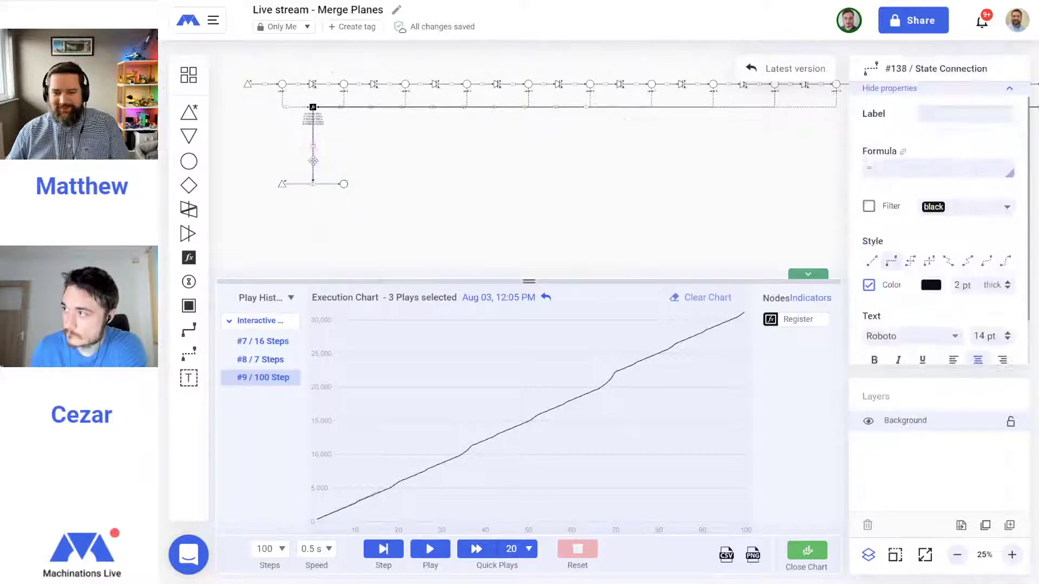
{"action": "key", "text": "Delete"}
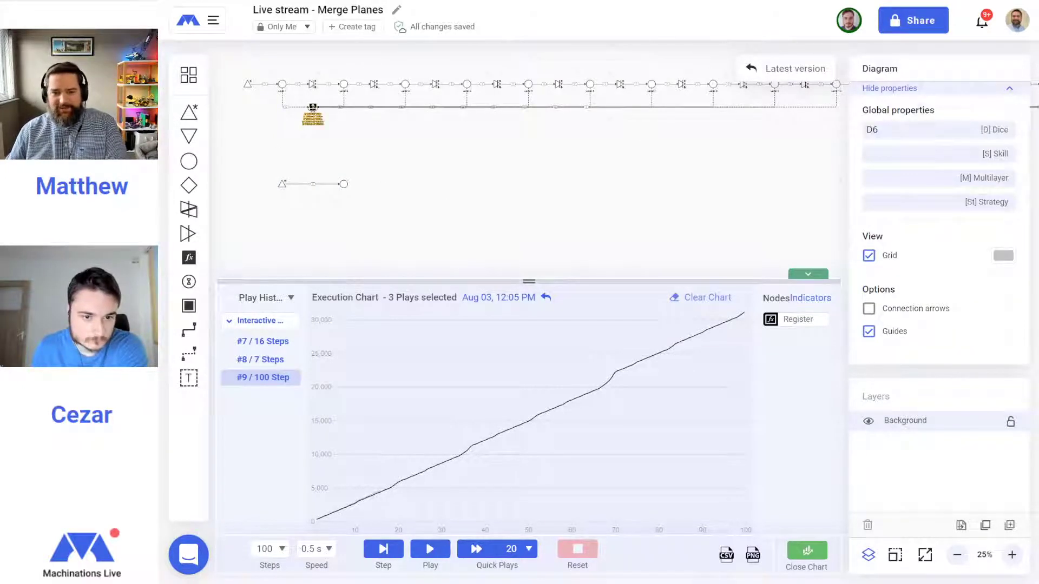
Place a new register between the original register and the income flow, and link the original register to it with a state connection
{"action": "left_click", "coordinate": [313, 115]}
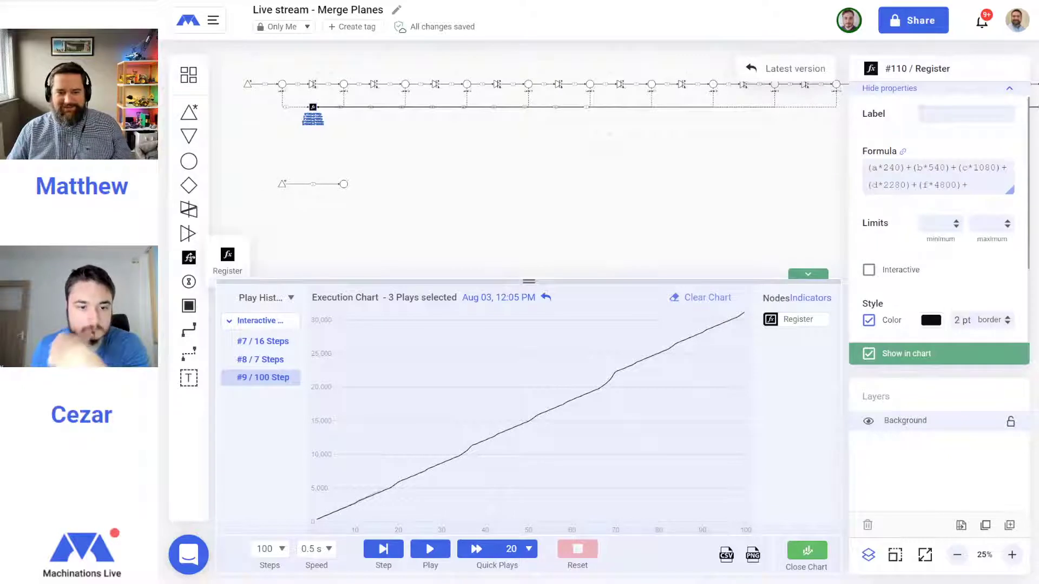
{"action": "left_click", "coordinate": [189, 258]}
{"action": "left_click", "coordinate": [317, 150]}
{"action": "key", "text": "Escape"}
{"action": "left_click", "coordinate": [1012, 555]}
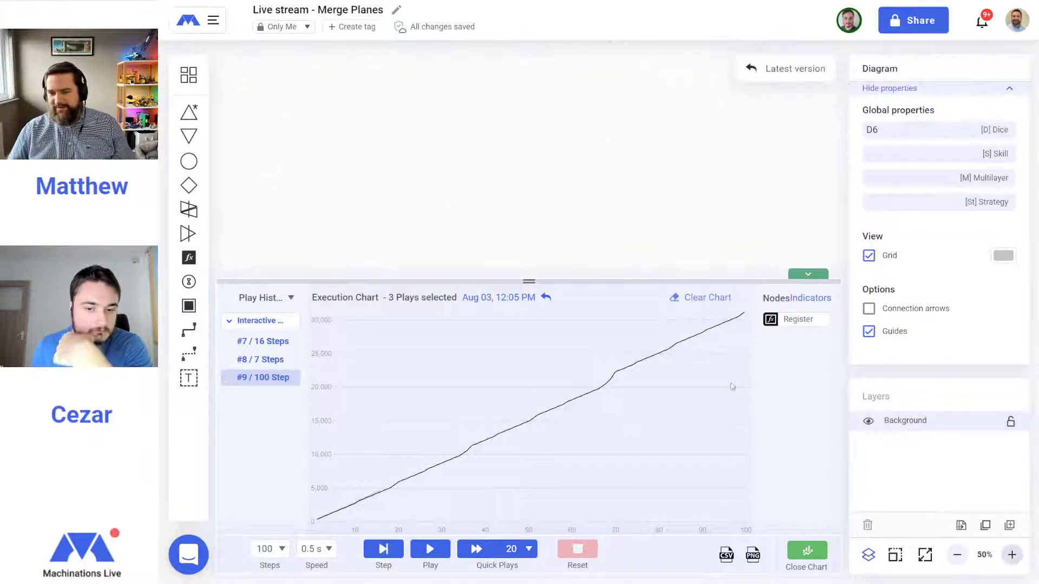
{"action": "left_click", "coordinate": [189, 355]}
{"action": "left_click_drag", "start_coordinate": [401, 84], "coordinate": [401, 168]}
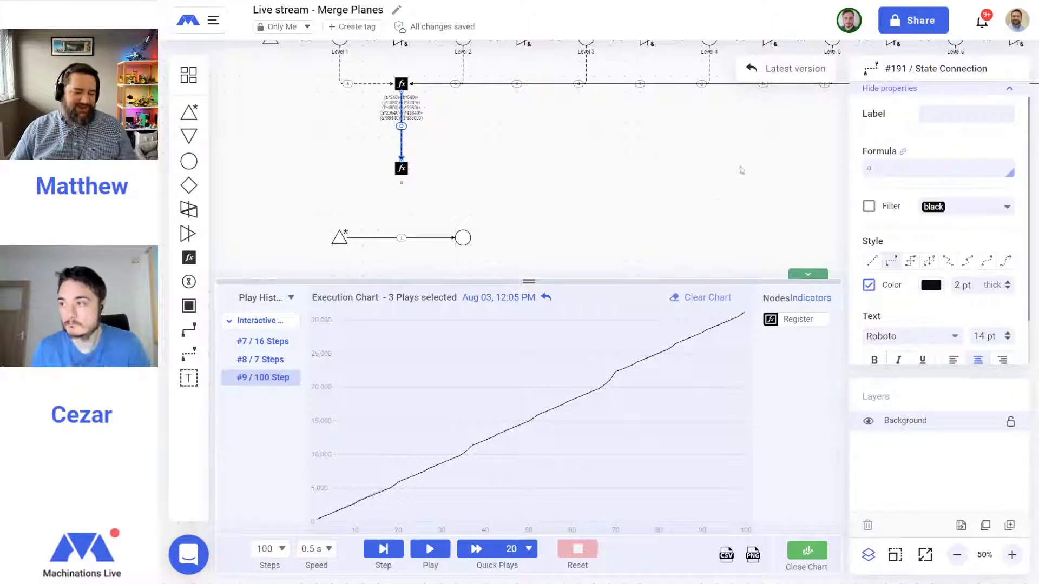
Set the new register's formula to a+b
{"action": "left_click_drag", "start_coordinate": [774, 154], "coordinate": [676, 180]}
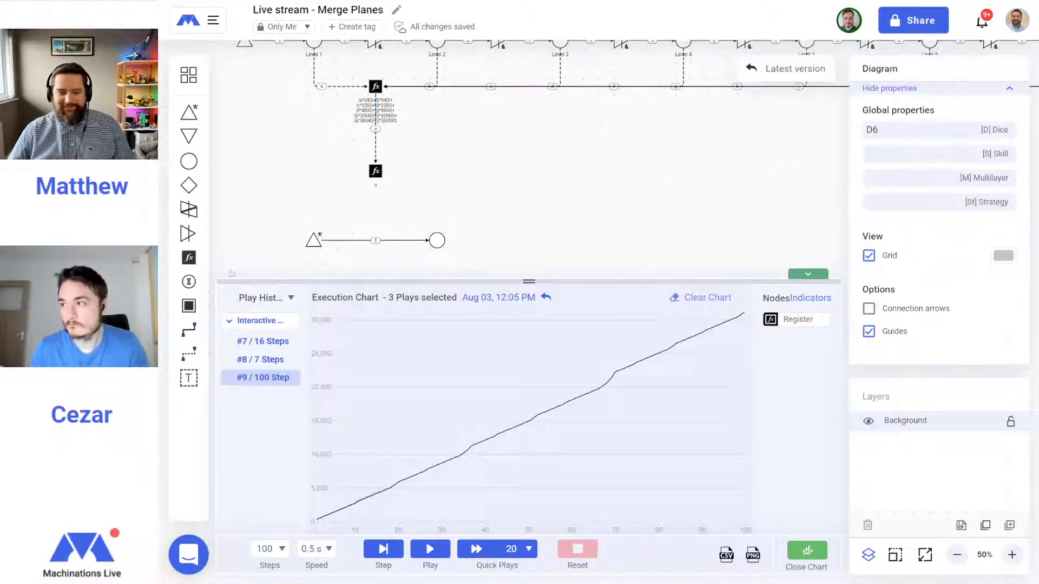
{"action": "left_click", "coordinate": [375, 171]}
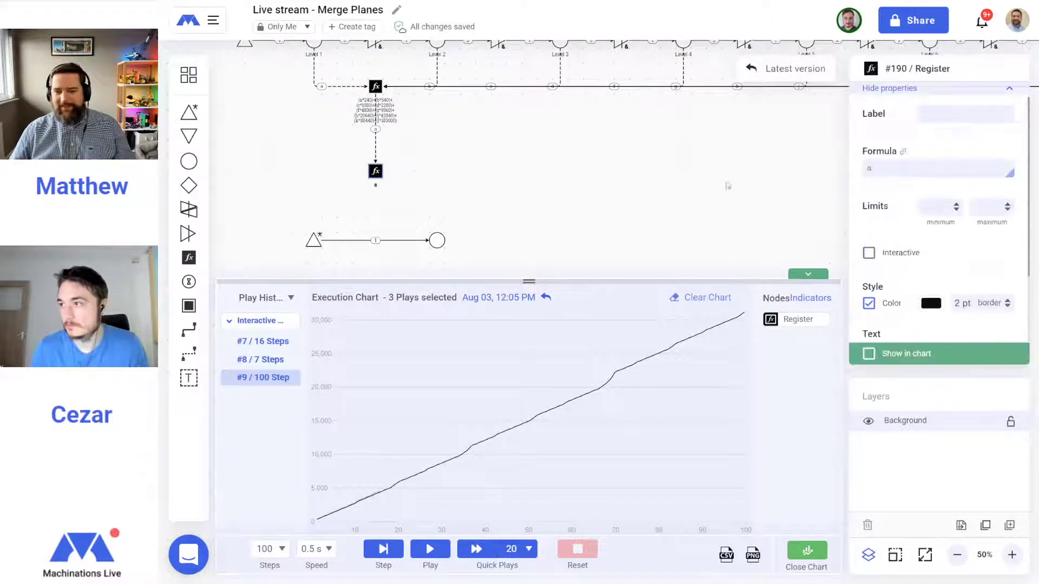
{"action": "left_click", "coordinate": [897, 173]}
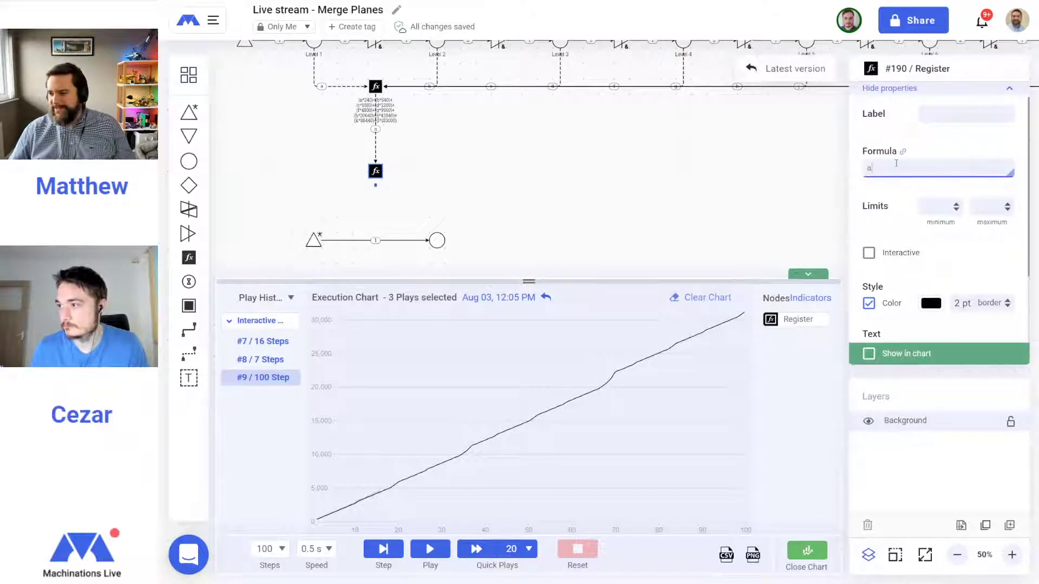
{"action": "type", "text": "+b"}
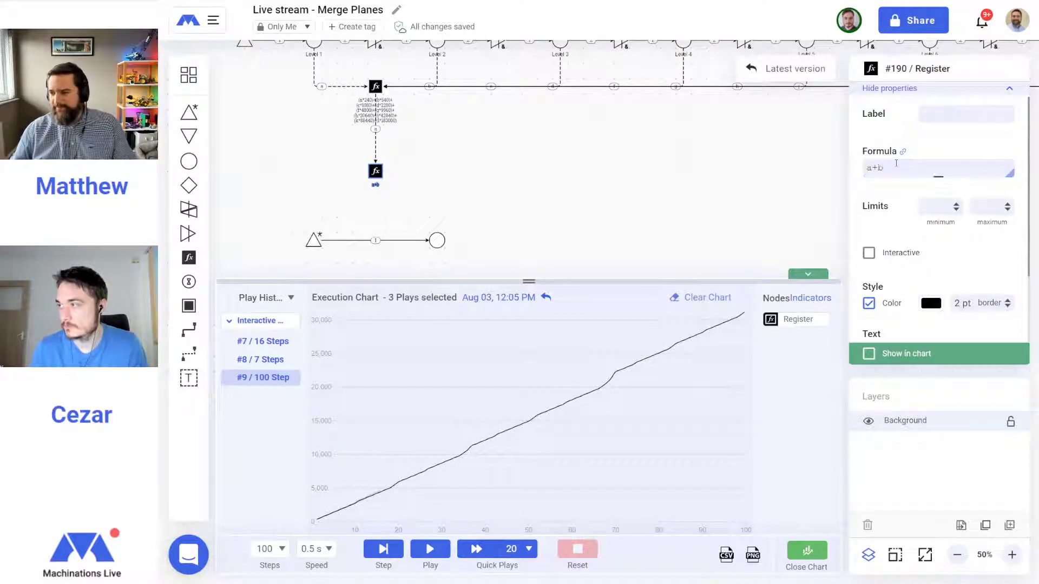
Link the pasted chain's register to the new summing register with state connection b, routing the line below the original one
{"action": "left_click_drag", "start_coordinate": [669, 172], "coordinate": [297, 177]}
{"action": "left_click_drag", "start_coordinate": [722, 178], "coordinate": [249, 203]}
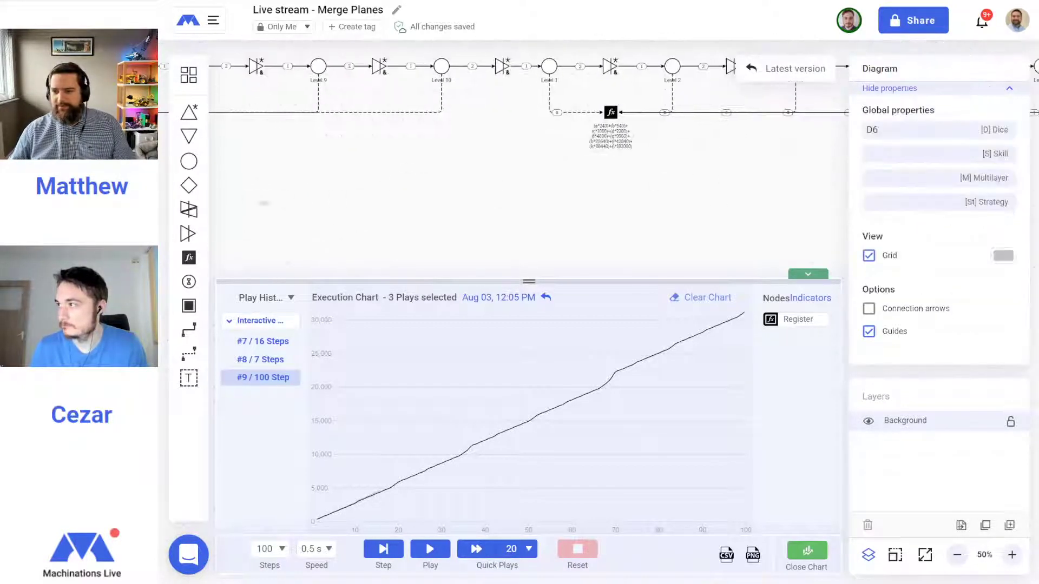
{"action": "left_click", "coordinate": [957, 555]}
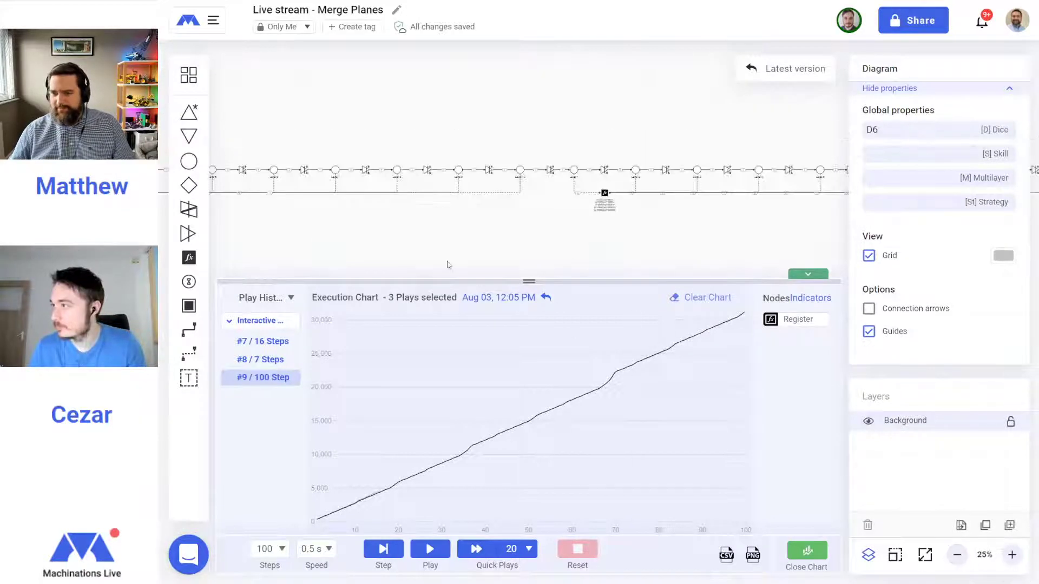
{"action": "left_click_drag", "start_coordinate": [534, 187], "coordinate": [589, 119]}
{"action": "mouse_move", "coordinate": [718, 98]}
{"action": "left_mouse_down"}
{"action": "mouse_move", "coordinate": [703, 97]}
{"action": "mouse_move", "coordinate": [718, 97]}
{"action": "left_mouse_up"}
{"action": "left_click_drag", "start_coordinate": [392, 149], "coordinate": [377, 141]}
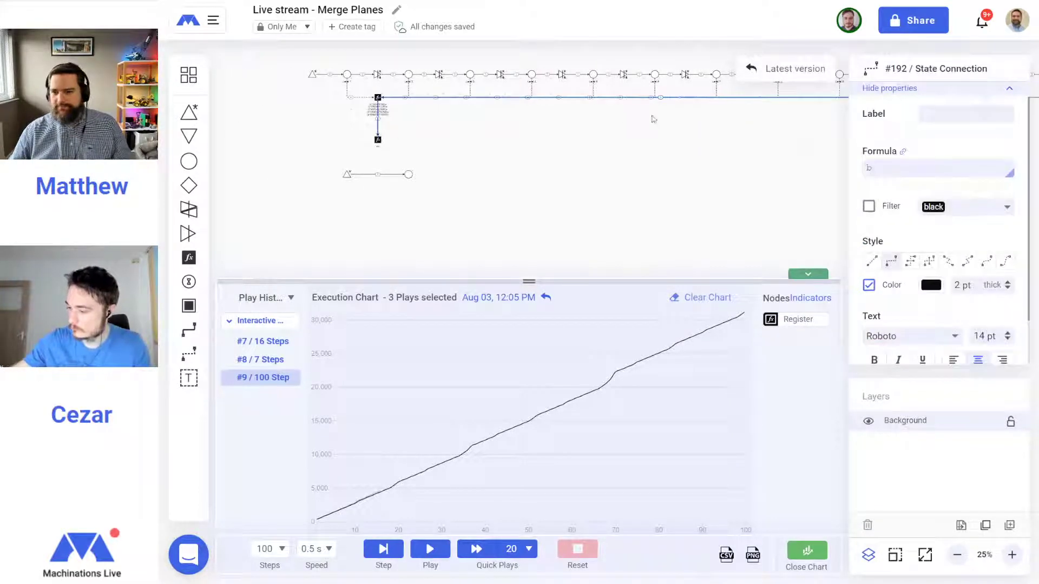
{"action": "left_click_drag", "start_coordinate": [679, 98], "coordinate": [683, 128]}
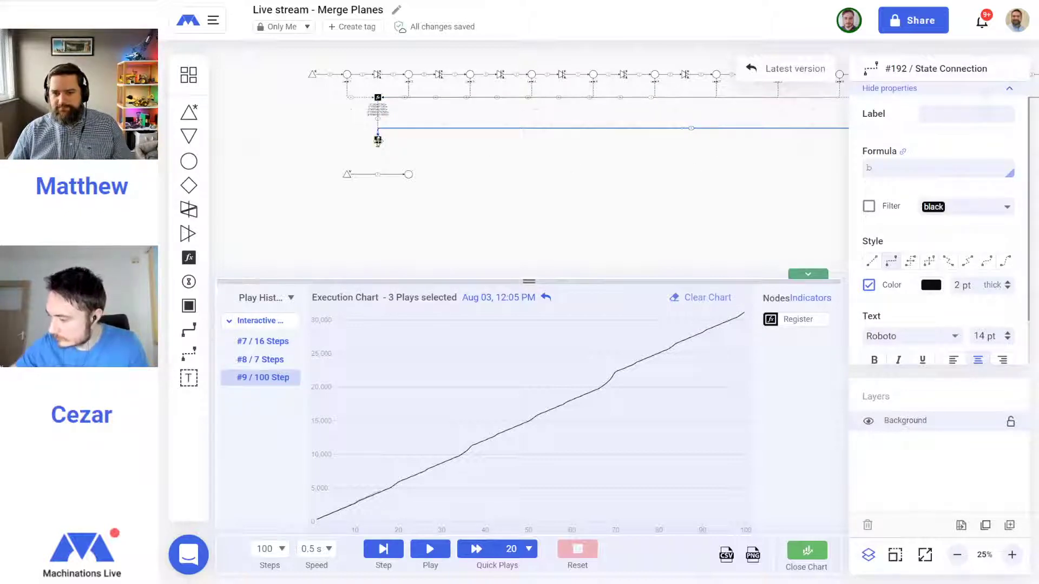
Draw a state connection from the summing register to the income flow and set its formula to =
{"action": "left_click", "coordinate": [377, 140]}
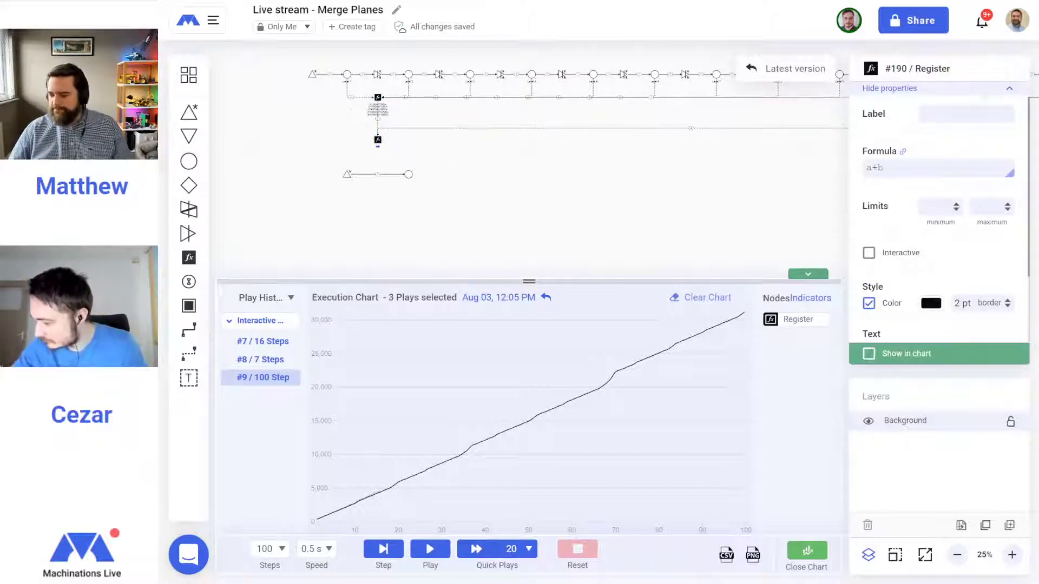
{"action": "left_click", "coordinate": [1011, 555]}
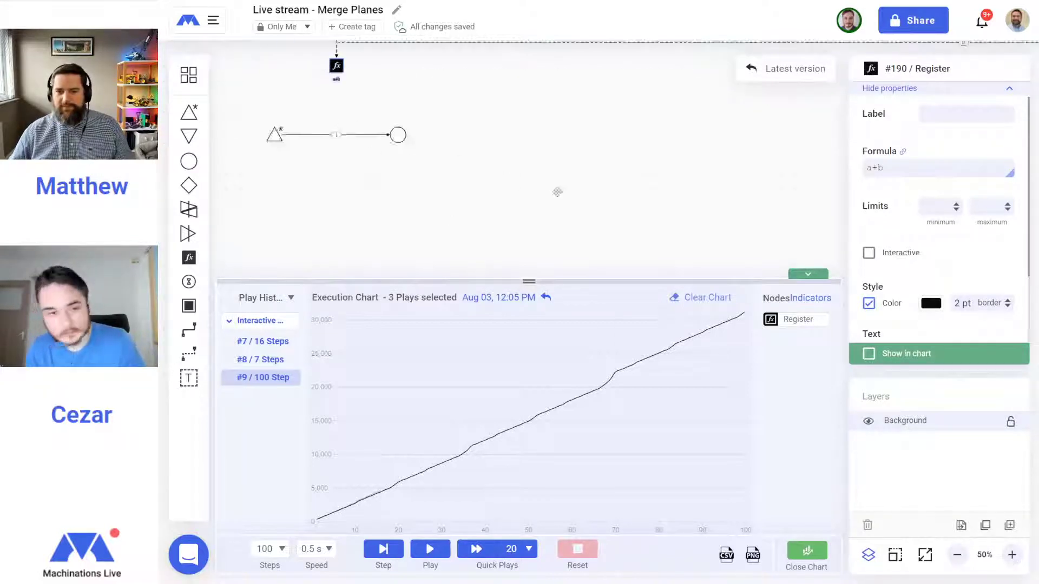
{"action": "left_click_drag", "start_coordinate": [506, 177], "coordinate": [699, 231]}
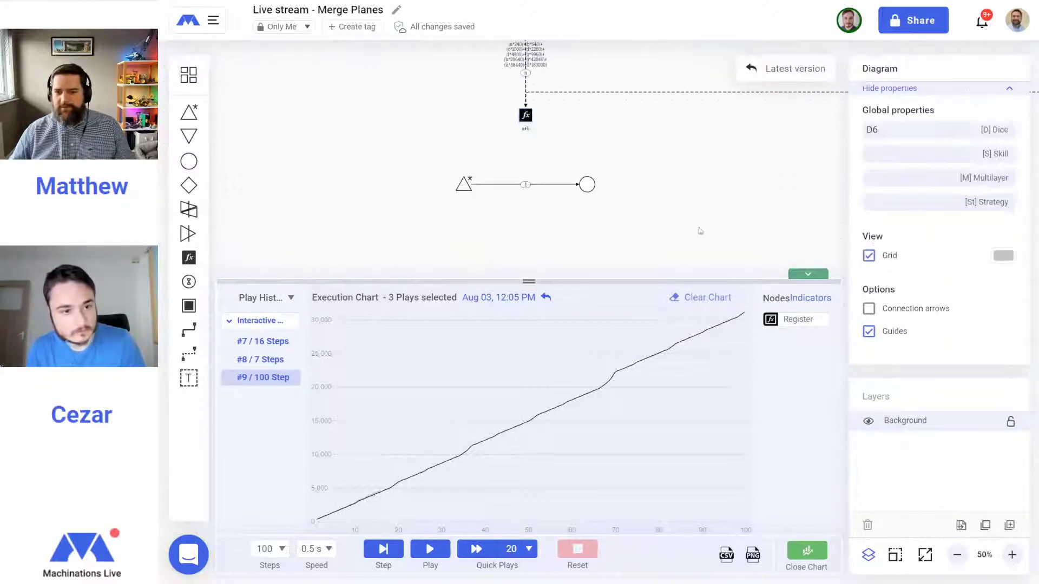
{"action": "left_click", "coordinate": [192, 355]}
{"action": "left_click_drag", "start_coordinate": [525, 115], "coordinate": [524, 183]}
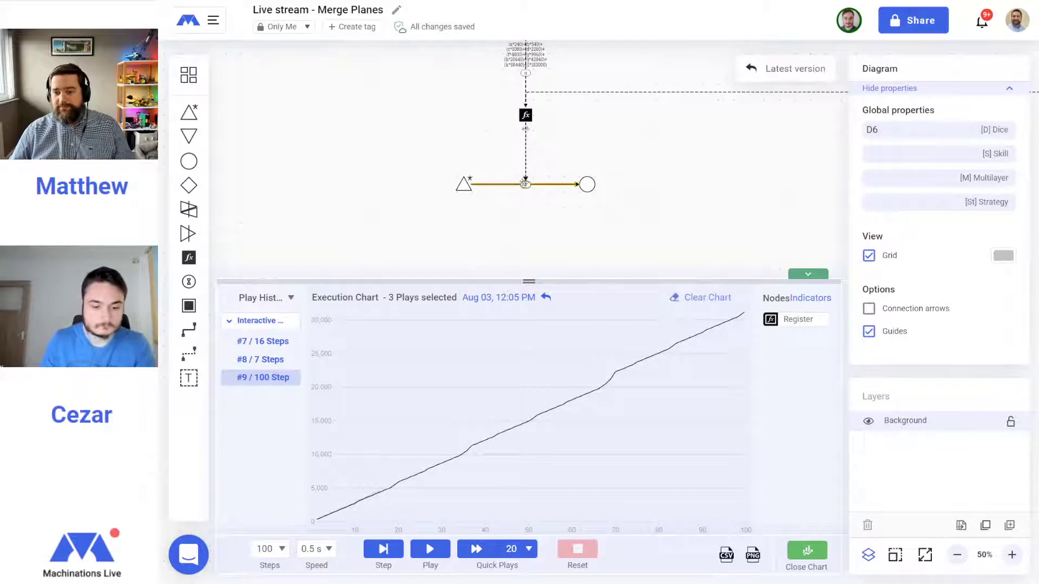
{"action": "left_click_drag", "start_coordinate": [891, 173], "coordinate": [834, 174]}
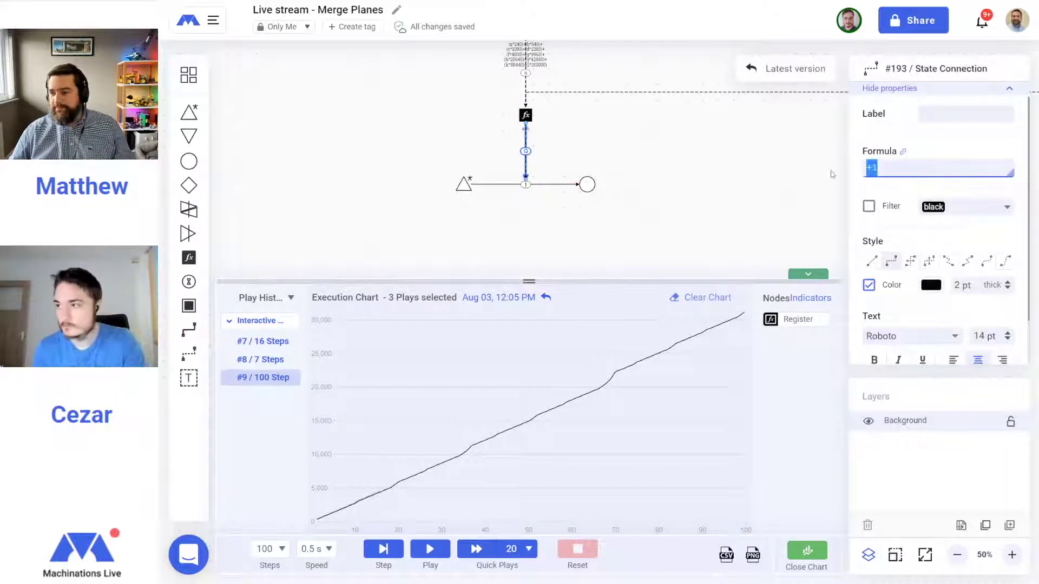
{"action": "key", "text": "BackSpace"}
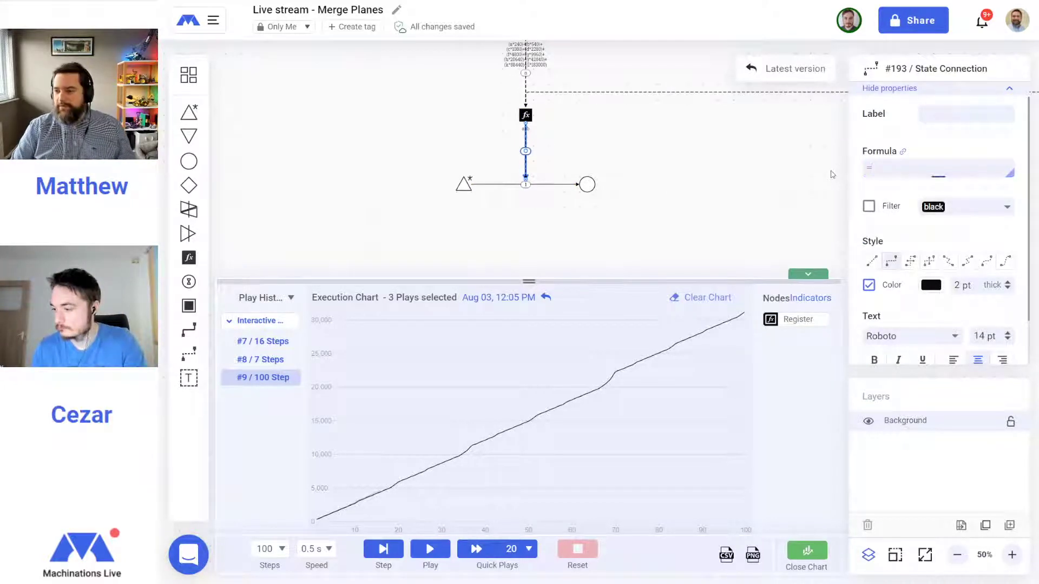
Rename the first pool of the pasted chain to Level 11
{"action": "left_click", "coordinate": [956, 555]}
{"action": "left_click_drag", "start_coordinate": [712, 205], "coordinate": [503, 200]}
{"action": "left_click_drag", "start_coordinate": [665, 187], "coordinate": [391, 197]}
{"action": "left_click_drag", "start_coordinate": [727, 180], "coordinate": [671, 192]}
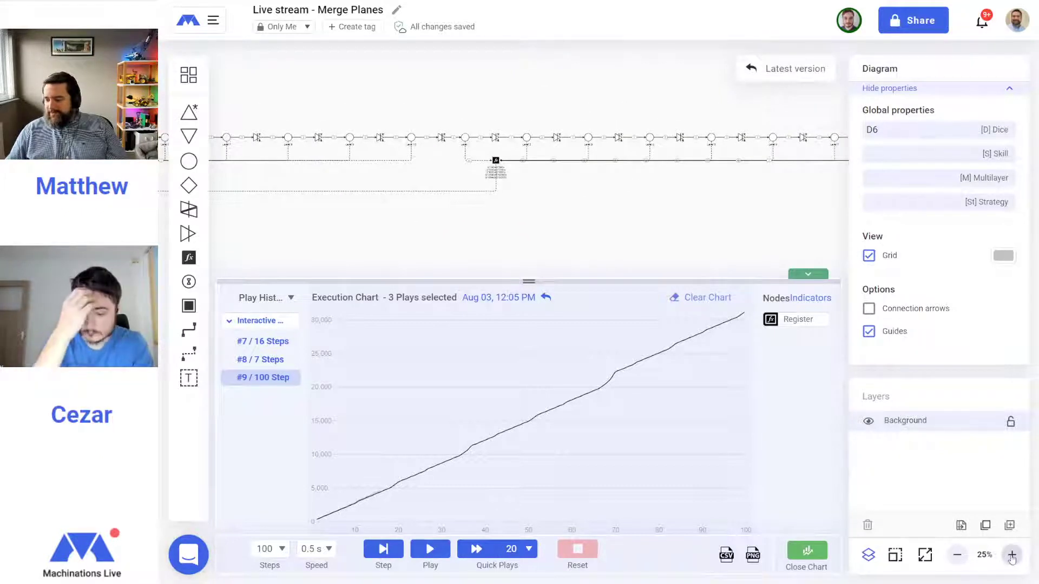
{"action": "left_click", "coordinate": [1012, 554]}
{"action": "left_click", "coordinate": [1011, 554]}
{"action": "right_click", "coordinate": [627, 315]}
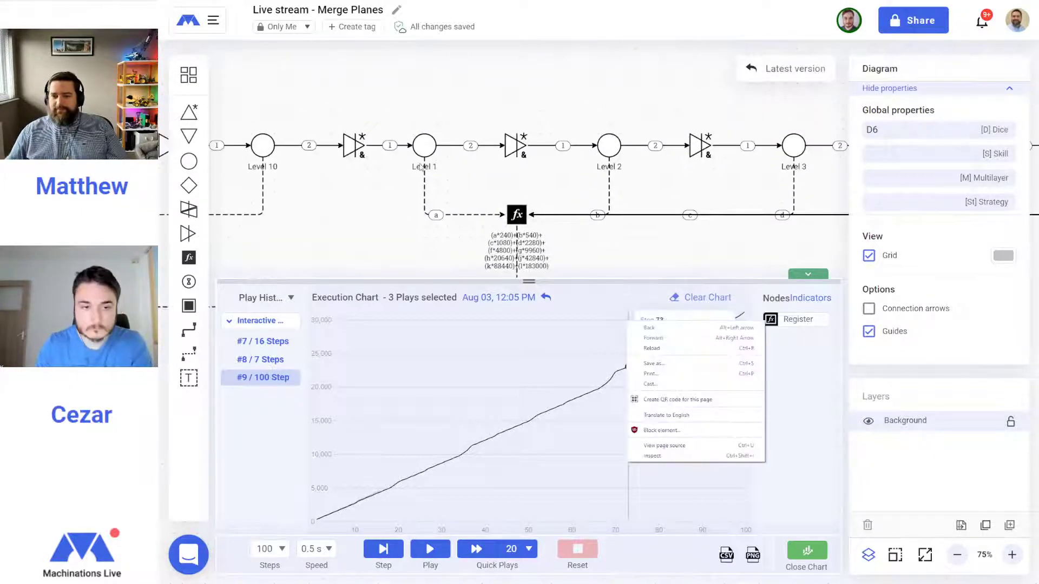
{"action": "left_click", "coordinate": [425, 149]}
{"action": "left_click", "coordinate": [966, 114]}
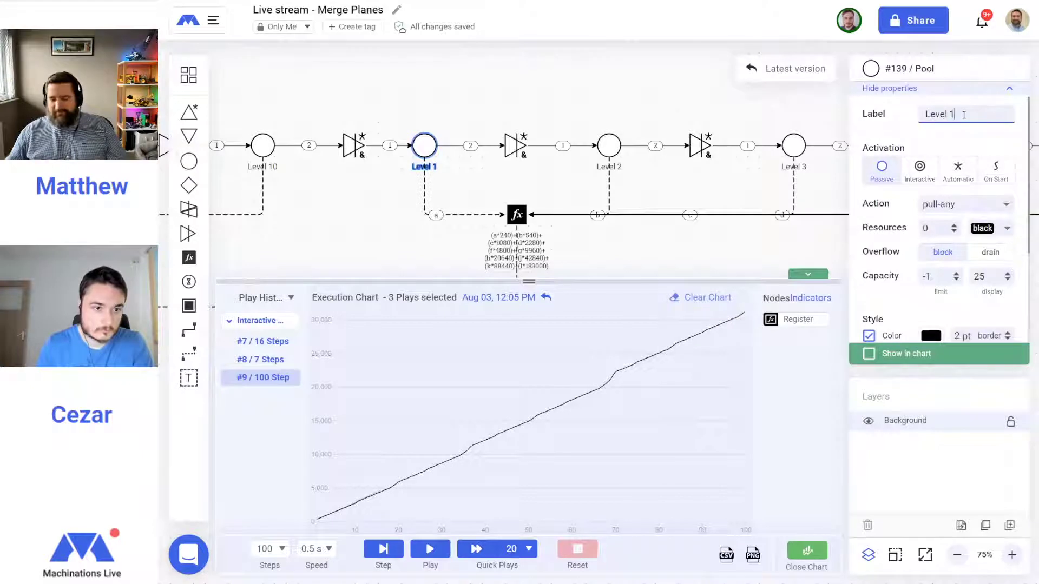
{"action": "key", "text": "Return"}
Rename the second pool of the pasted chain to Level 12
{"action": "left_click", "coordinate": [610, 145]}
{"action": "left_click", "coordinate": [950, 114]}
{"action": "type", "text": "1"}
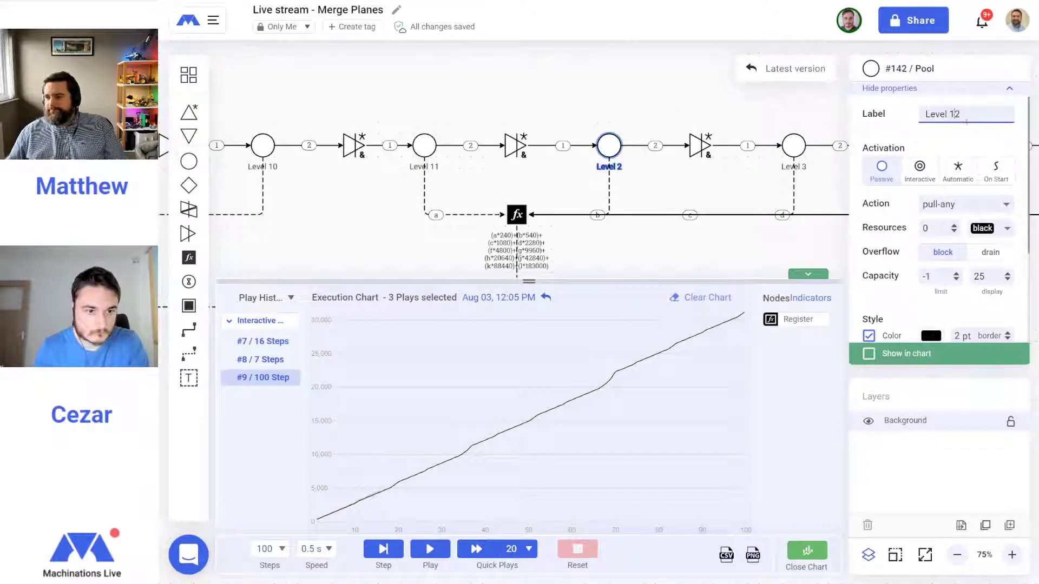
{"action": "type", "text": "."}
{"action": "key", "text": "Return"}
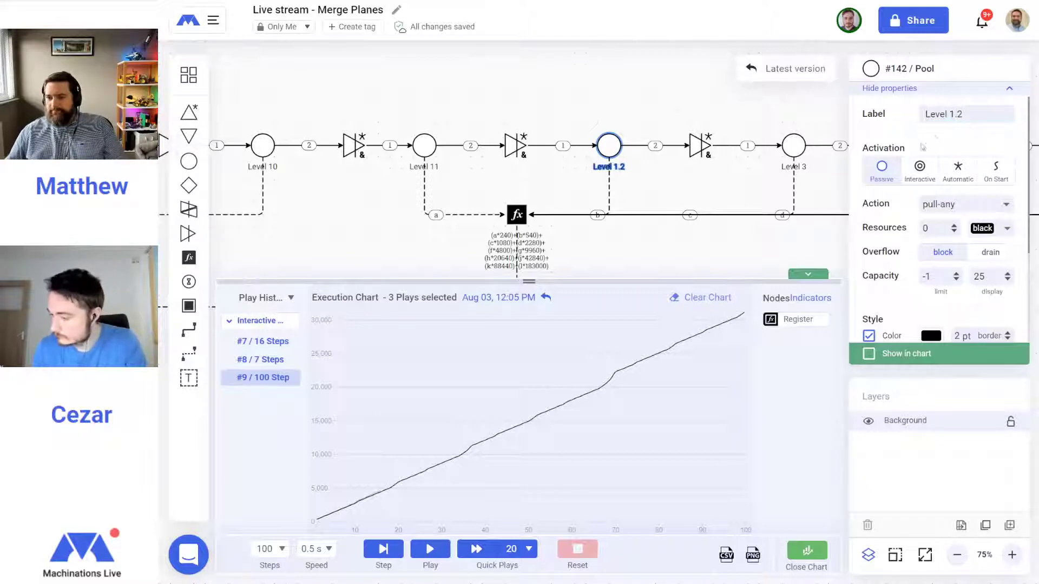
{"action": "left_click", "coordinate": [956, 114]}
{"action": "key", "text": "BackSpace"}
{"action": "key", "text": "Return"}
Rename the third and fourth pools of the pasted chain to Level 13 and Level 14
{"action": "left_click", "coordinate": [794, 146]}
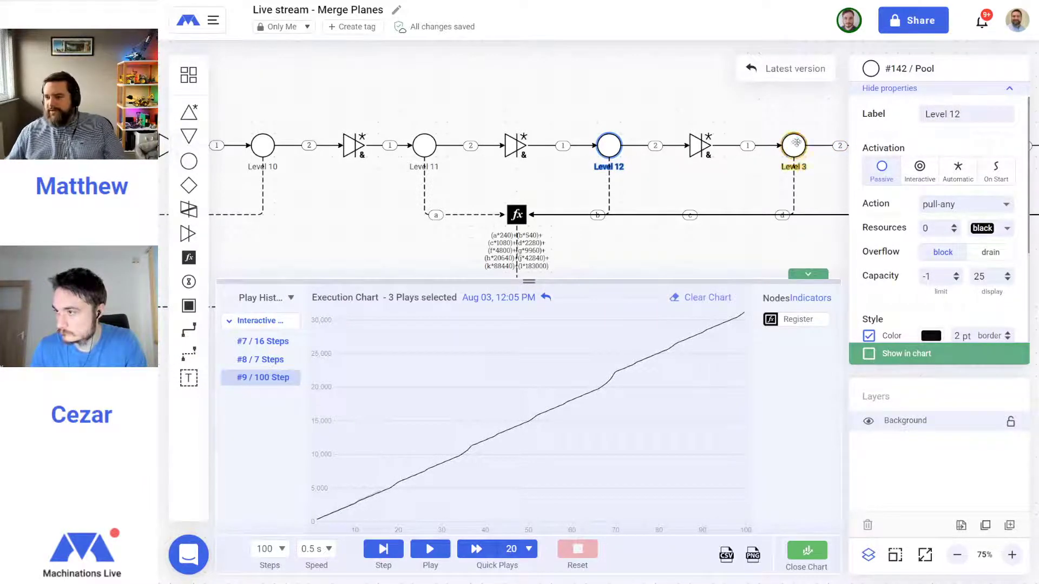
{"action": "left_click", "coordinate": [950, 114]}
{"action": "type", "text": "1"}
{"action": "key", "text": "Return"}
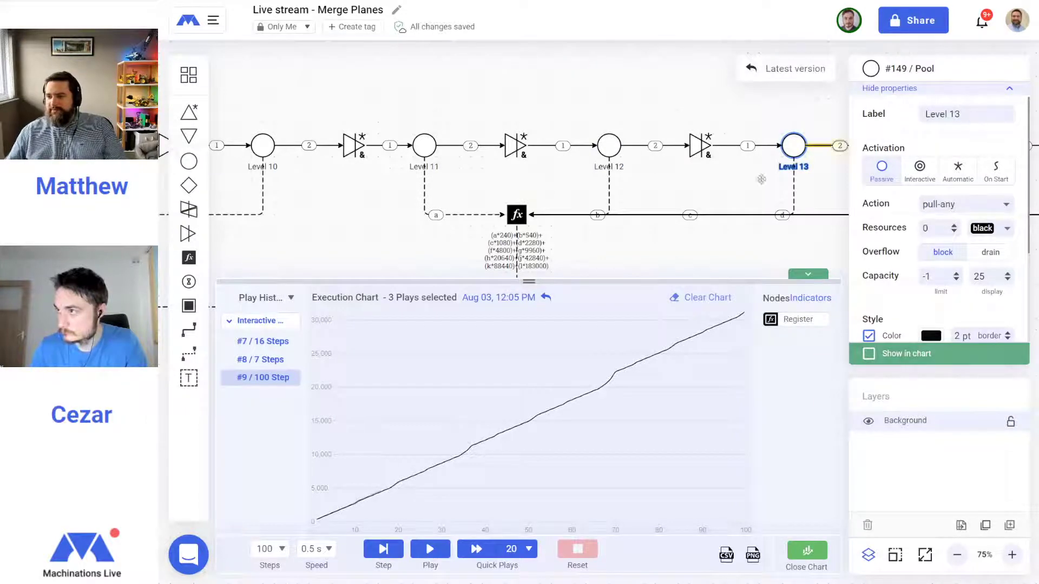
{"action": "left_click_drag", "start_coordinate": [724, 182], "coordinate": [330, 178]}
{"action": "left_click", "coordinate": [585, 138]}
{"action": "key", "text": "Return"}
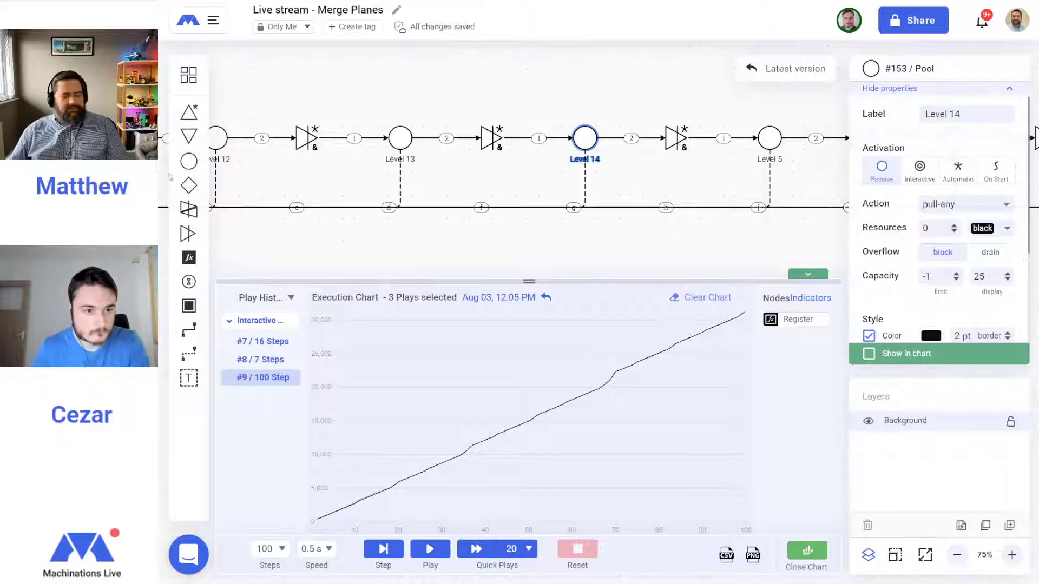
Rename the fifth and sixth pools of the pasted chain to Level 15 and Level 16
{"action": "left_click_drag", "start_coordinate": [707, 175], "coordinate": [480, 174]}
{"action": "left_click", "coordinate": [546, 138]}
{"action": "left_click", "coordinate": [950, 114]}
{"action": "type", "text": "1"}
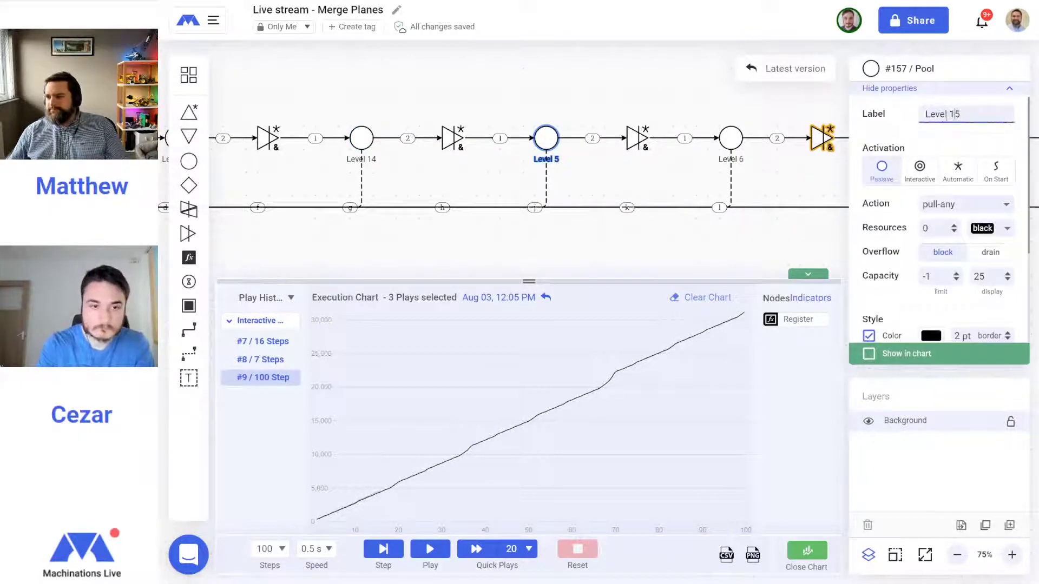
{"action": "key", "text": "Return"}
{"action": "left_click", "coordinate": [740, 138]}
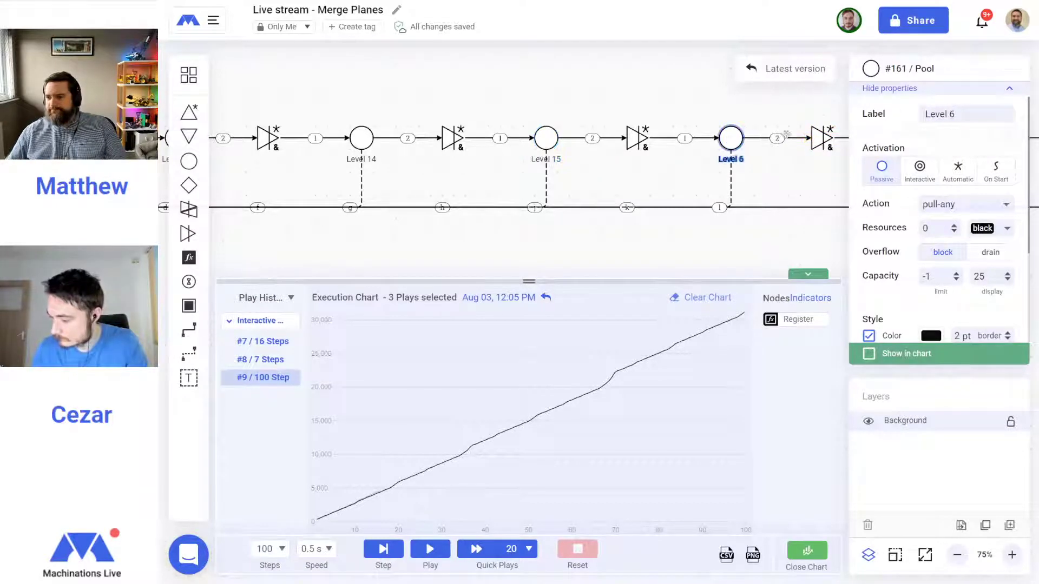
{"action": "left_click", "coordinate": [951, 114]}
{"action": "type", "text": "1"}
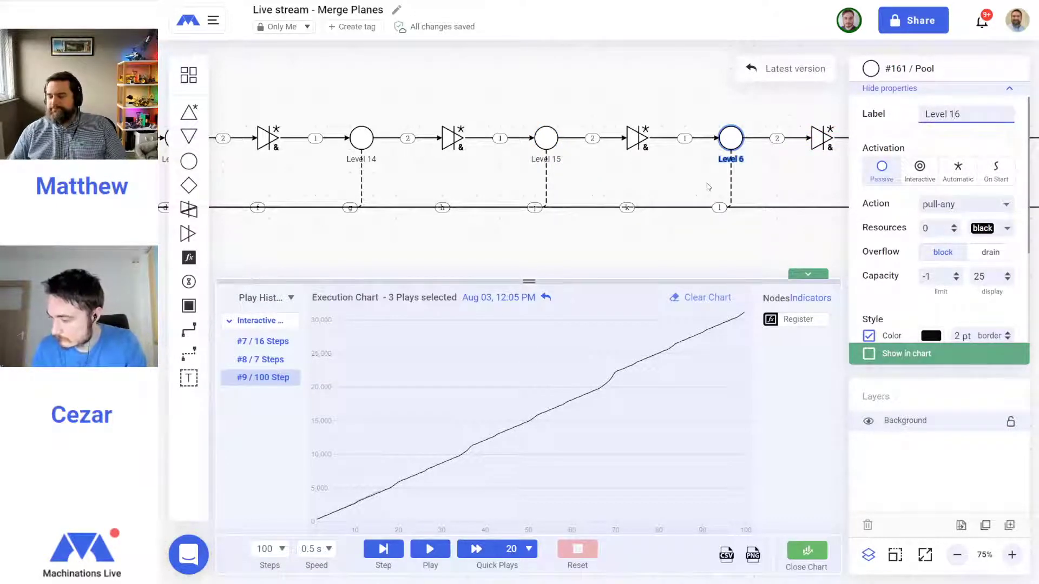
{"action": "key", "text": "Return"}
Rename the seventh and eighth pools of the pasted chain to Level 17 and Level 18
{"action": "scroll", "coordinate": [595, 173], "scroll_direction": "right", "scroll_amount": 10}
{"action": "left_click", "coordinate": [485, 161]}
{"action": "left_click", "coordinate": [517, 142]}
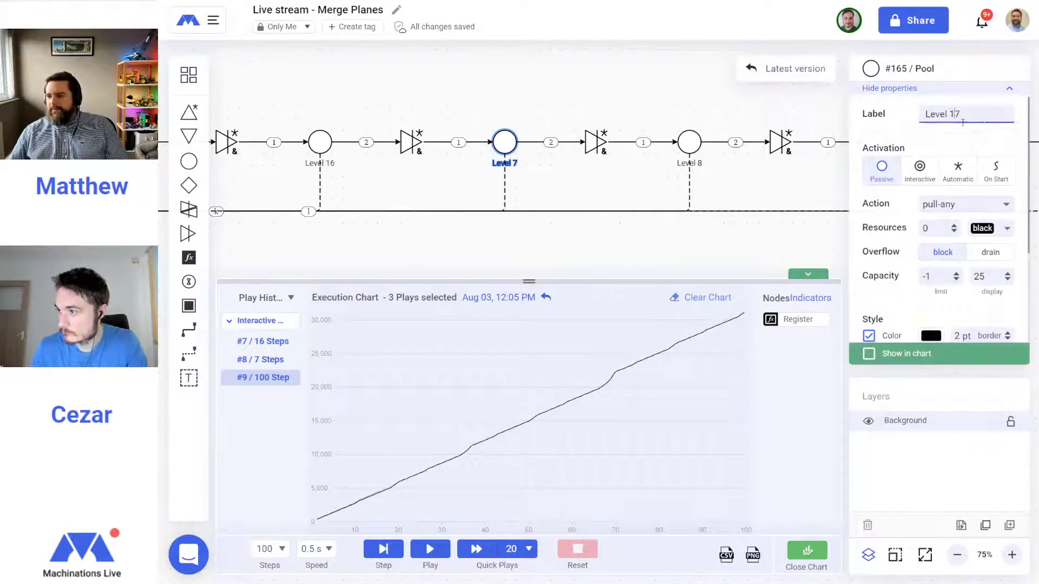
{"action": "key", "text": "Return"}
{"action": "left_click", "coordinate": [701, 143]}
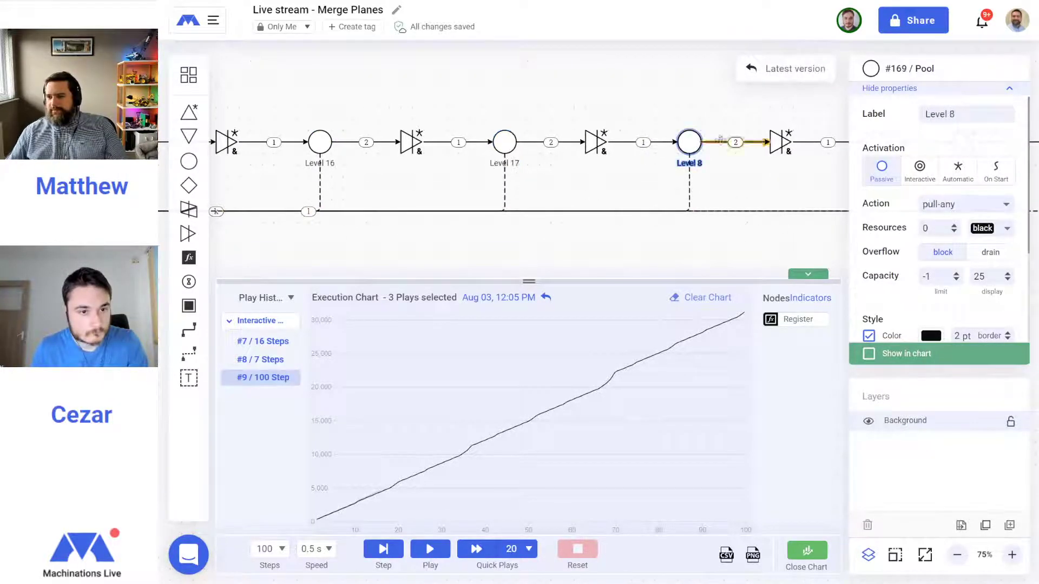
{"action": "left_click", "coordinate": [950, 113]}
{"action": "type", "text": "1"}
{"action": "key", "text": "Return"}
Rename the last two pools of the pasted chain to Level 19 and Level 20
{"action": "left_click_drag", "start_coordinate": [793, 192], "coordinate": [479, 184]}
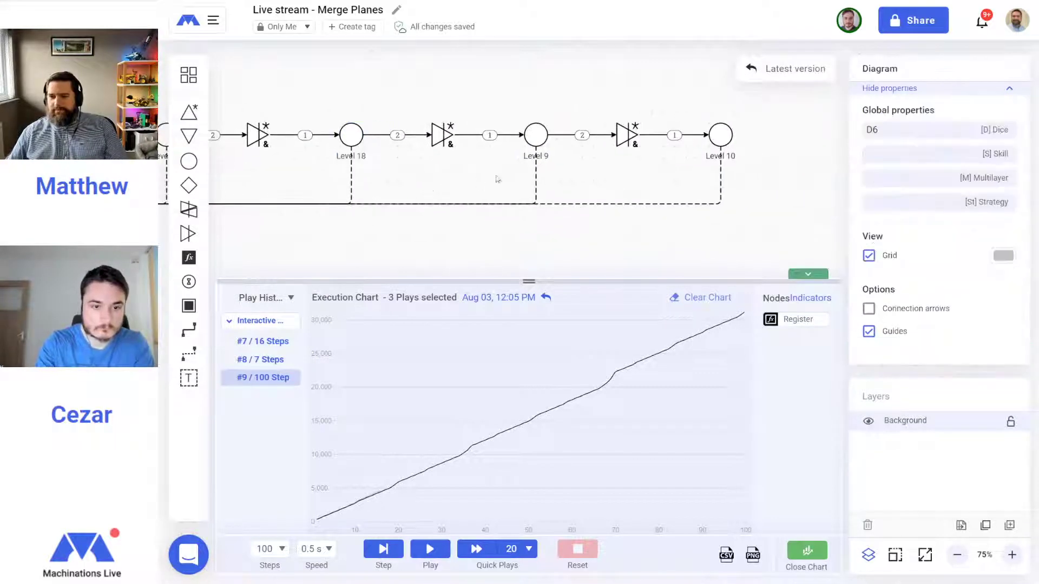
{"action": "left_click", "coordinate": [536, 135]}
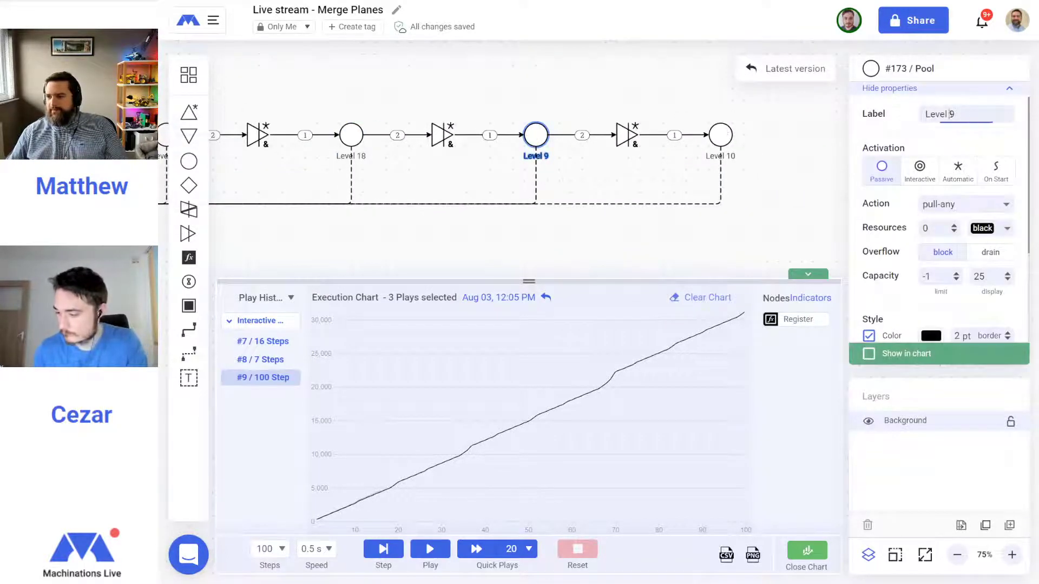
{"action": "key", "text": "Return"}
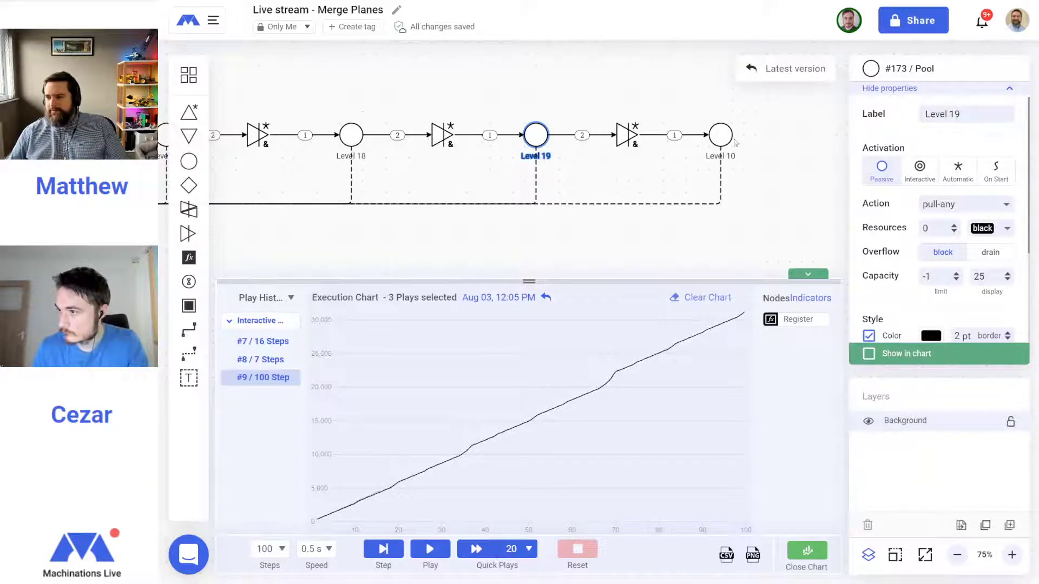
{"action": "left_click", "coordinate": [720, 135]}
{"action": "left_click", "coordinate": [957, 114]}
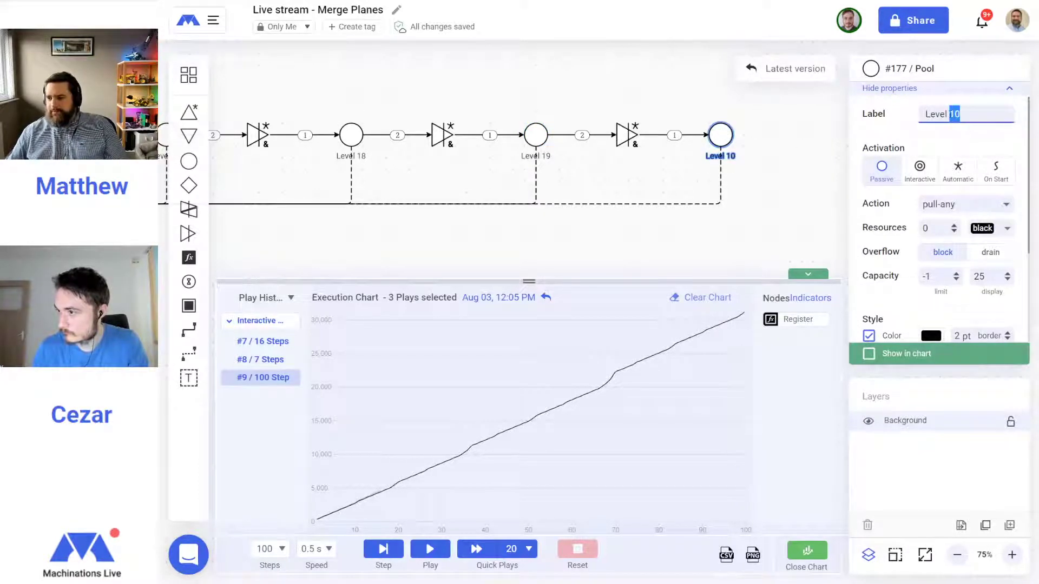
{"action": "type", "text": "20"}
{"action": "key", "text": "Return"}
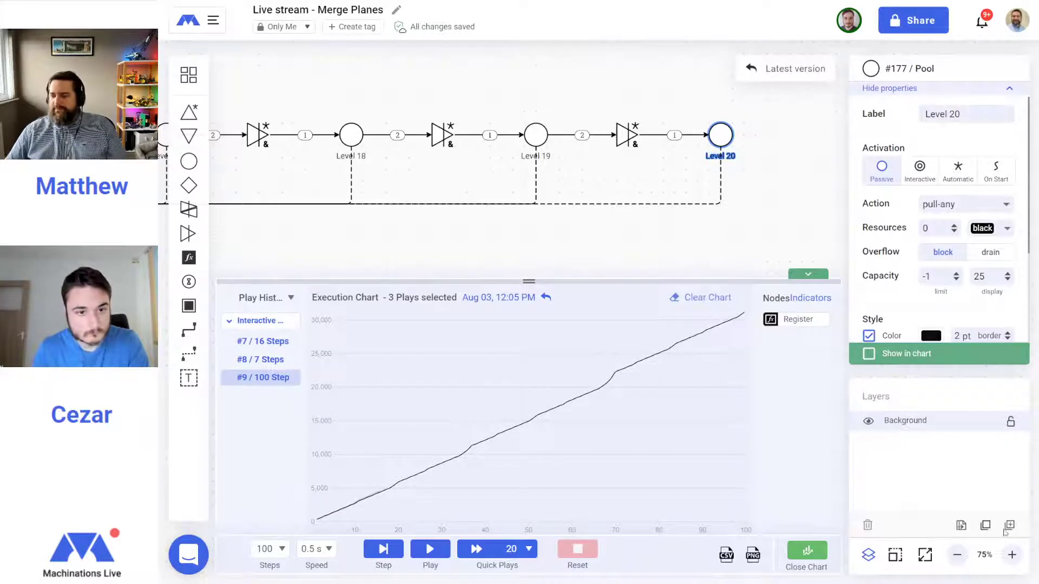
Play the extended diagram for about a dozen steps as a test, and reset the run
{"action": "left_click", "coordinate": [963, 559]}
{"action": "left_click", "coordinate": [964, 559]}
{"action": "left_click", "coordinate": [964, 558]}
{"action": "left_click_drag", "start_coordinate": [376, 201], "coordinate": [724, 186]}
{"action": "right_click", "coordinate": [763, 58]}
{"action": "left_click_drag", "start_coordinate": [408, 181], "coordinate": [652, 246]}
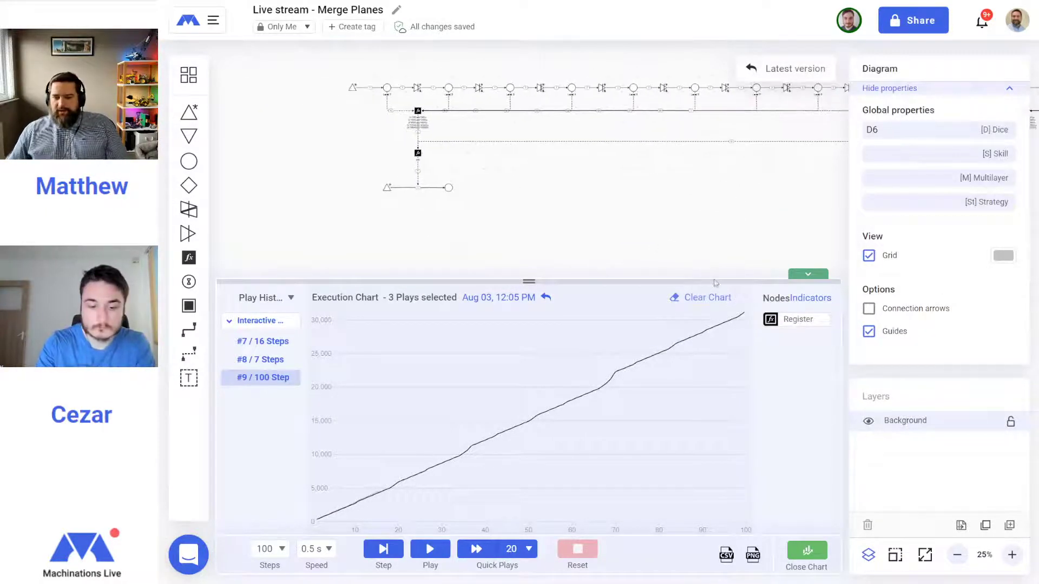
{"action": "left_click", "coordinate": [430, 550]}
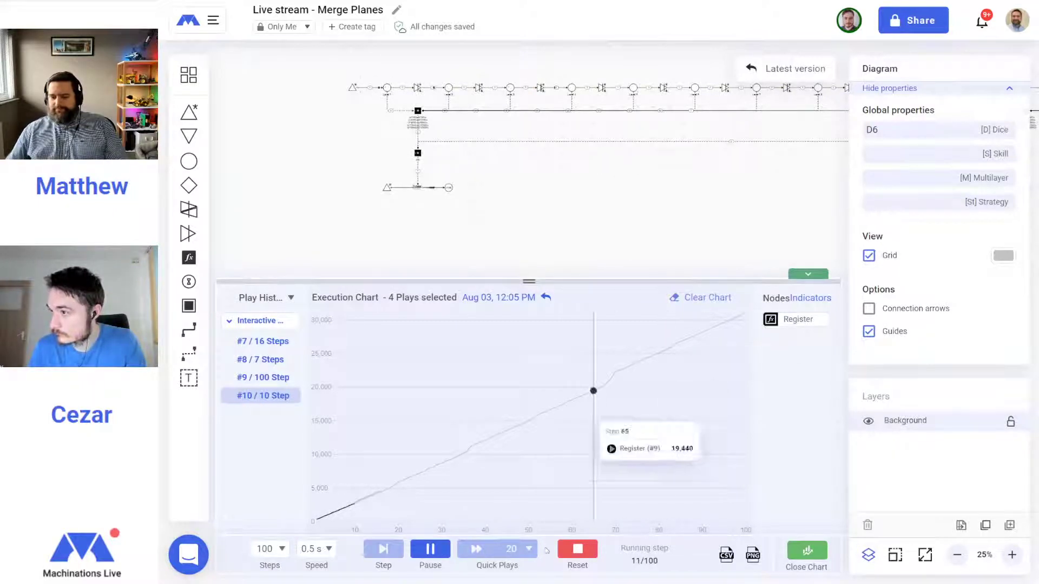
{"action": "left_click", "coordinate": [577, 549]}
Add an End Condition connected to the Level 20 pool at the end of the chain
{"action": "scroll", "coordinate": [758, 184], "scroll_direction": "left", "scroll_amount": 5}
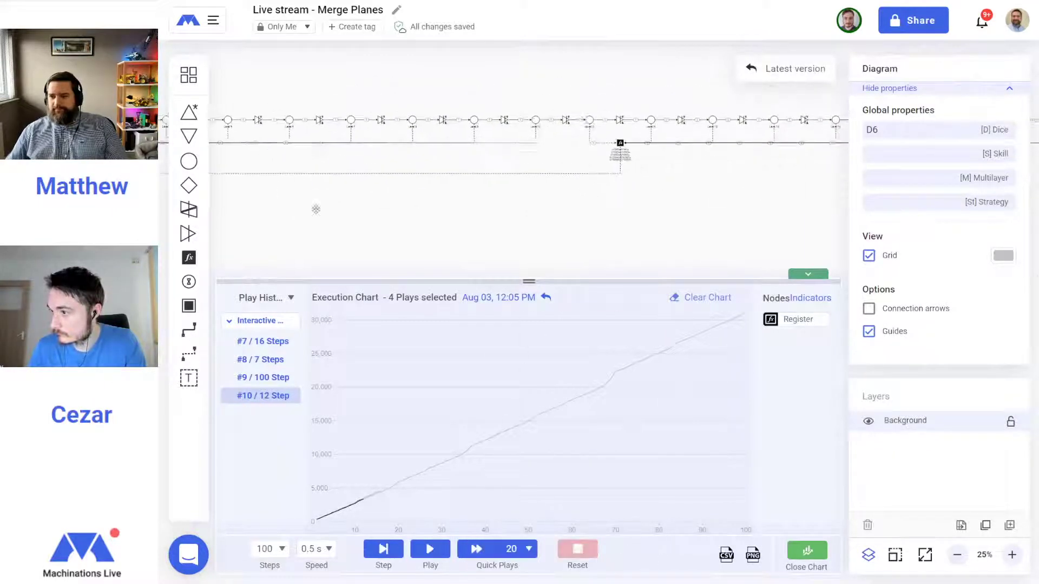
{"action": "left_click_drag", "start_coordinate": [771, 202], "coordinate": [357, 214]}
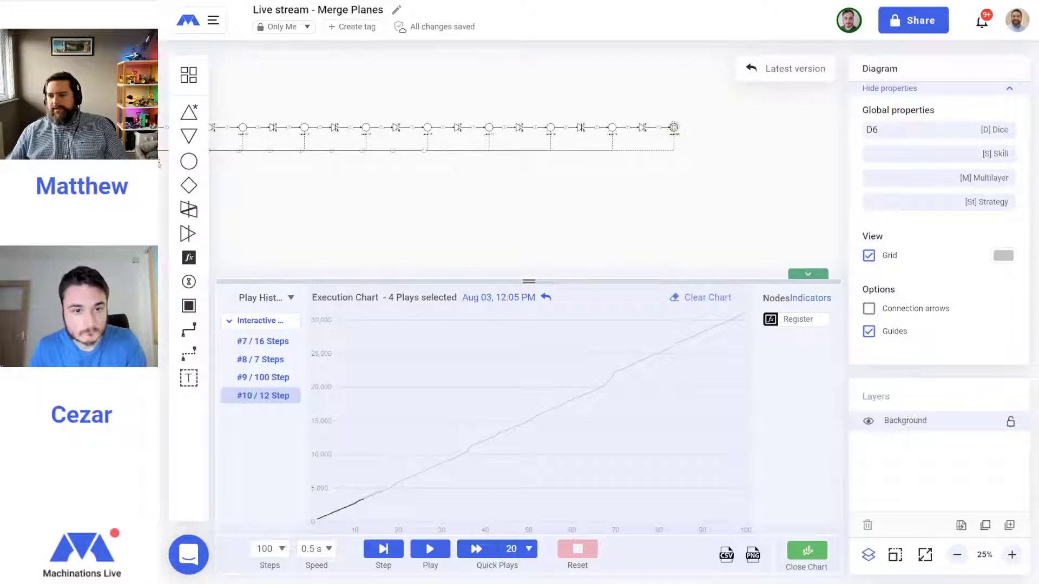
{"action": "left_click", "coordinate": [674, 128]}
{"action": "left_click", "coordinate": [189, 306]}
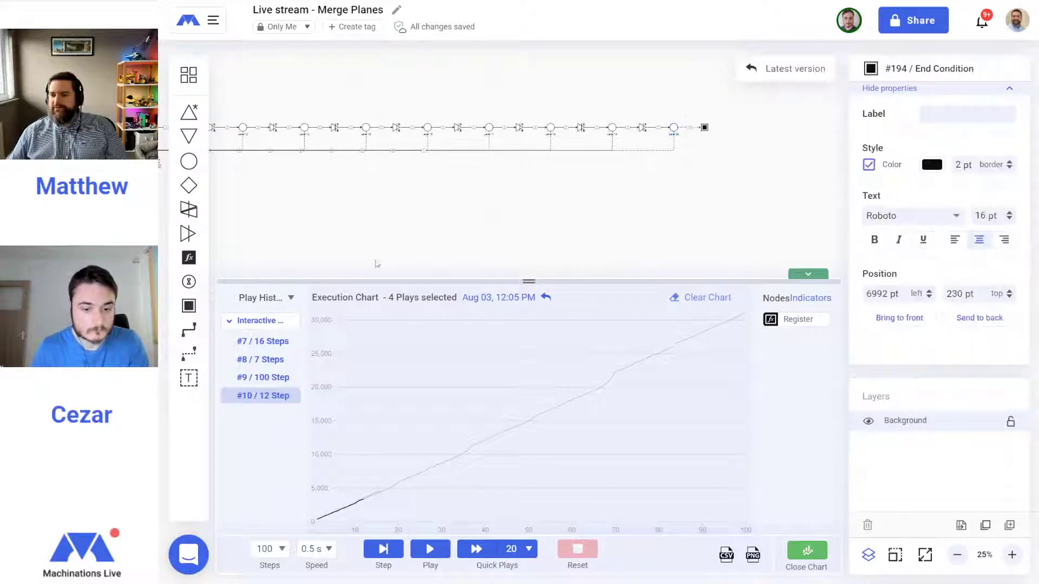
Set the run length to 1000 steps and clear the execution chart
{"action": "left_click", "coordinate": [277, 551]}
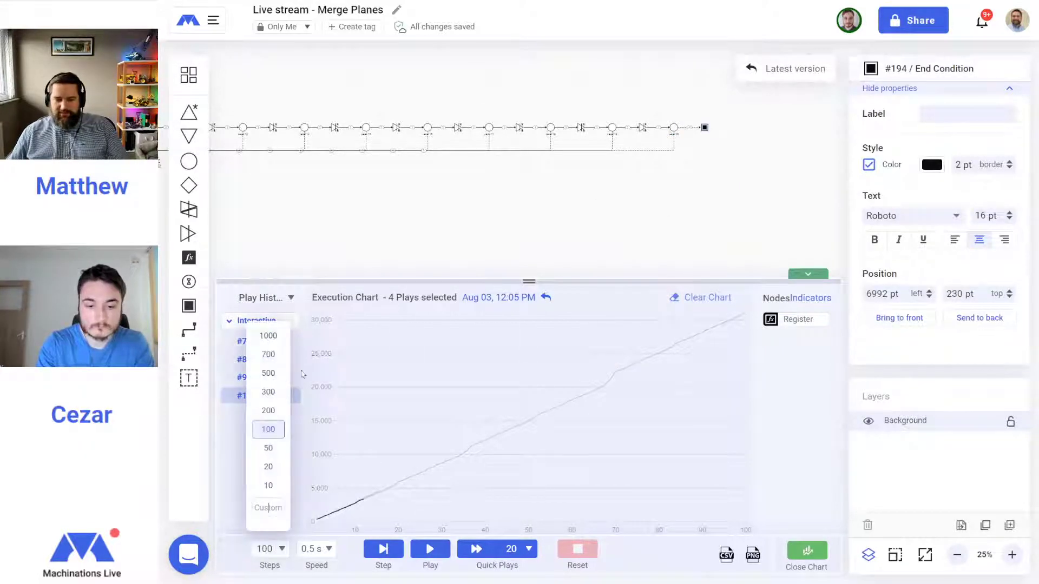
{"action": "left_click", "coordinate": [269, 336]}
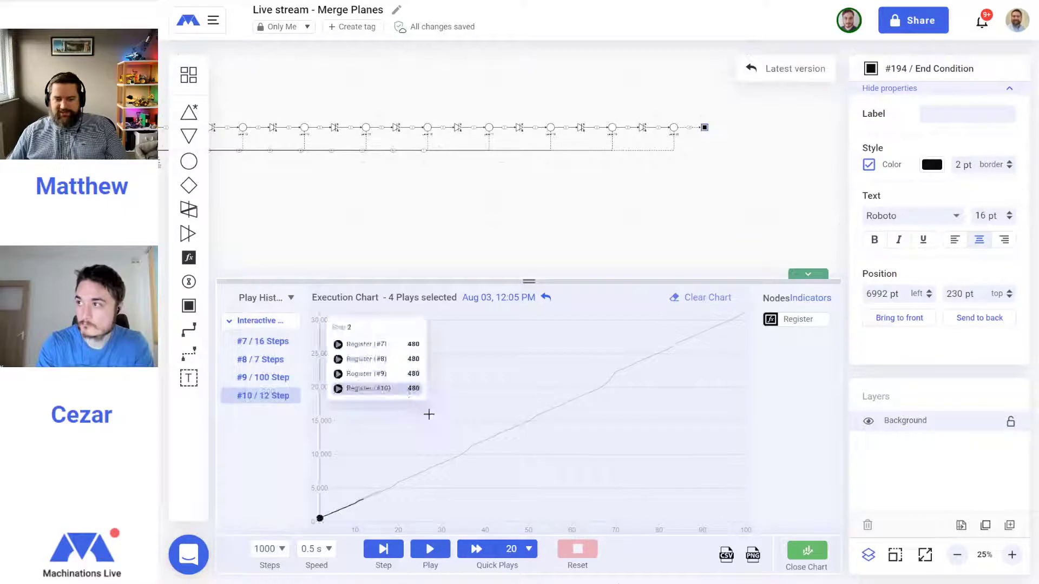
{"action": "left_click", "coordinate": [438, 557]}
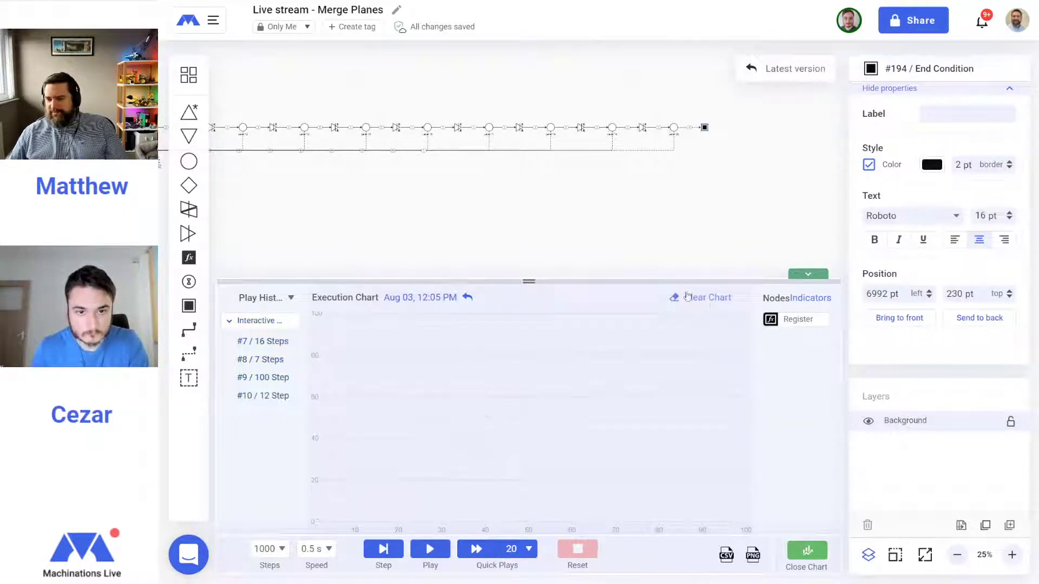
Set the number of quick plays to 5 and run the batch
{"action": "left_click", "coordinate": [529, 552]}
{"action": "left_click", "coordinate": [529, 552]}
{"action": "left_click", "coordinate": [529, 552]}
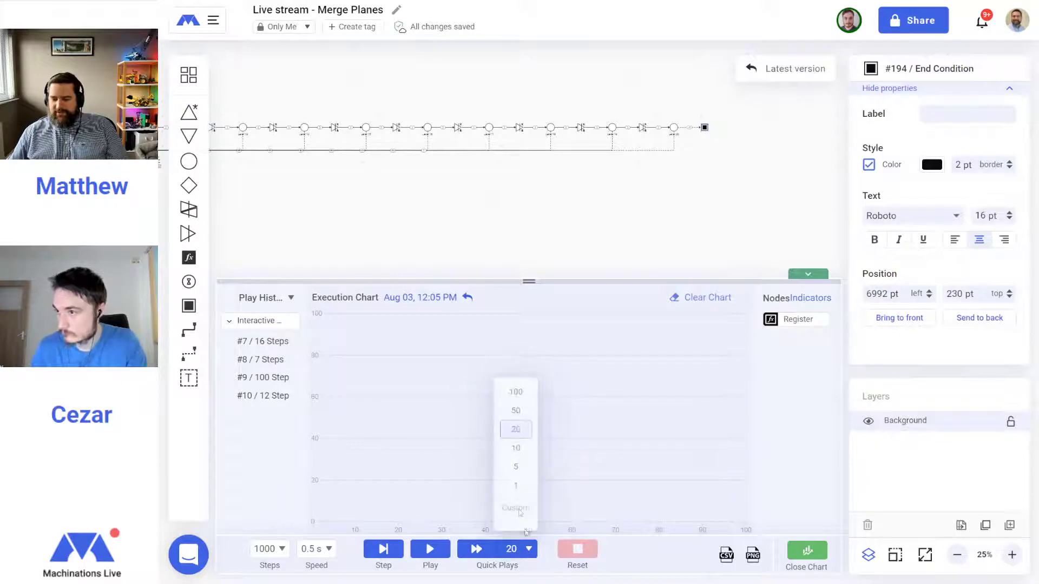
{"action": "left_click", "coordinate": [517, 466]}
{"action": "left_click", "coordinate": [477, 549]}
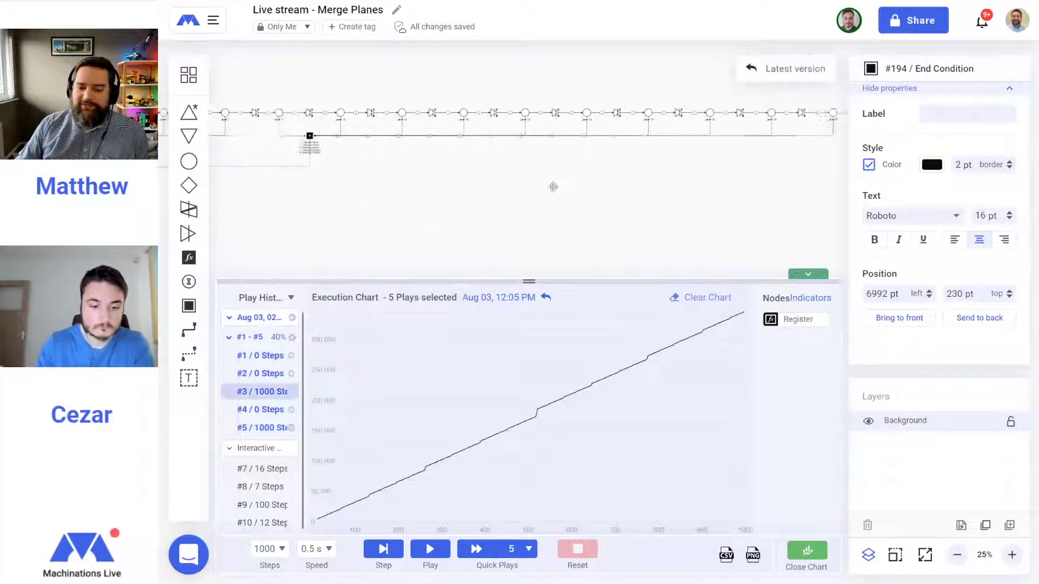
Examine the register's curve for the five batch plays and look along the merge chain to its end condition
{"action": "left_click", "coordinate": [583, 188]}
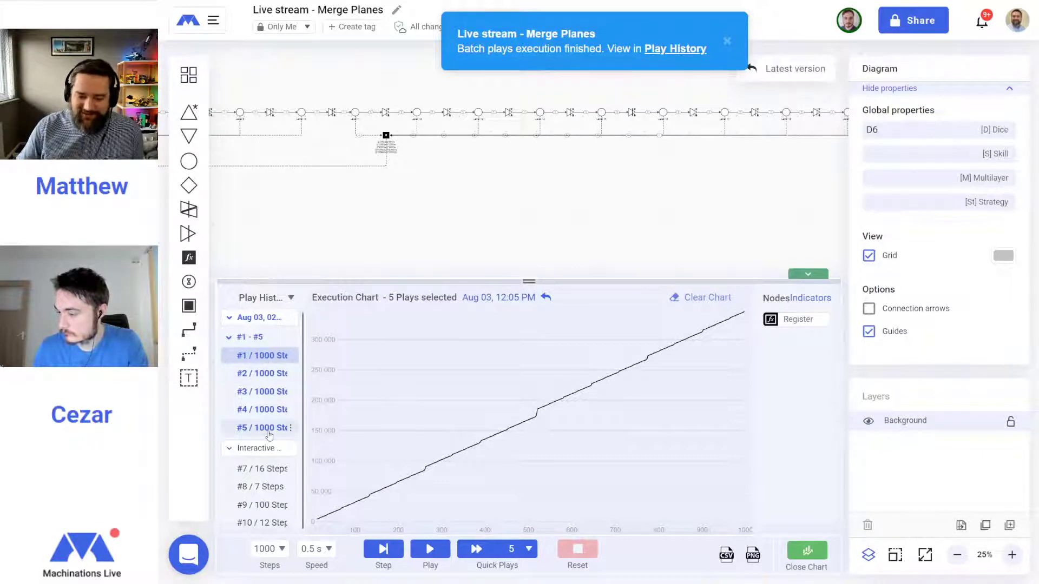
{"action": "left_click_drag", "start_coordinate": [394, 190], "coordinate": [717, 217]}
{"action": "left_click_drag", "start_coordinate": [452, 240], "coordinate": [682, 221]}
{"action": "left_click_drag", "start_coordinate": [722, 166], "coordinate": [678, 198]}
{"action": "left_click_drag", "start_coordinate": [391, 191], "coordinate": [376, 199]}
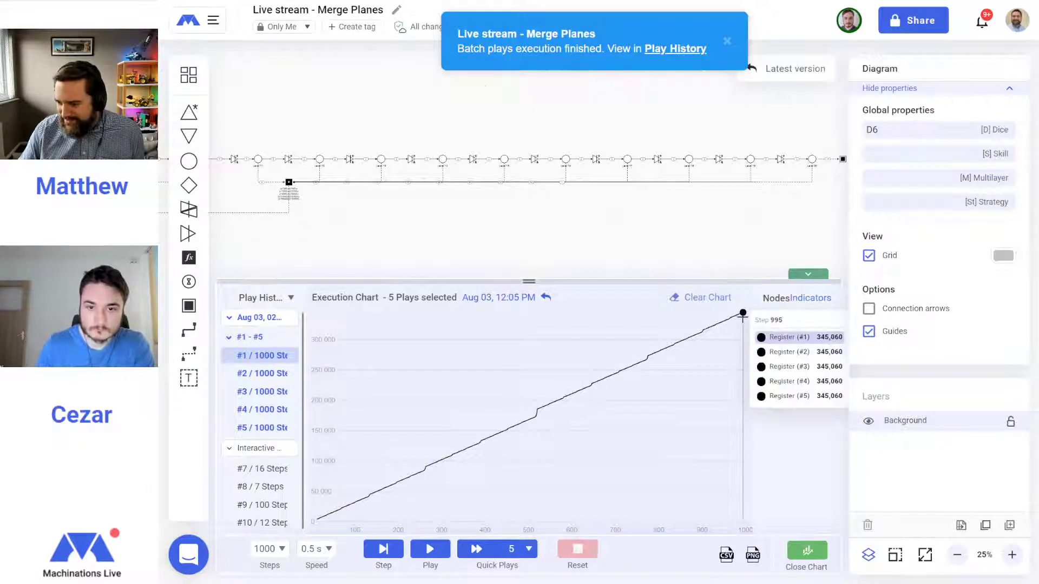
{"action": "left_click_drag", "start_coordinate": [718, 223], "coordinate": [550, 228]}
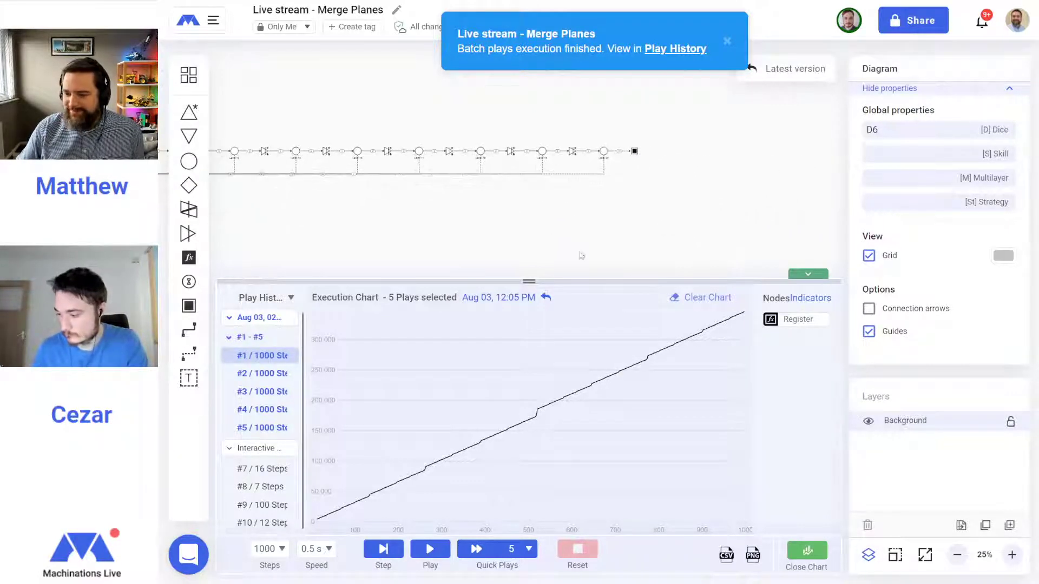
Set a custom run length of 5000 steps and rerun the five quick plays on a cleared chart
{"action": "left_click", "coordinate": [275, 550]}
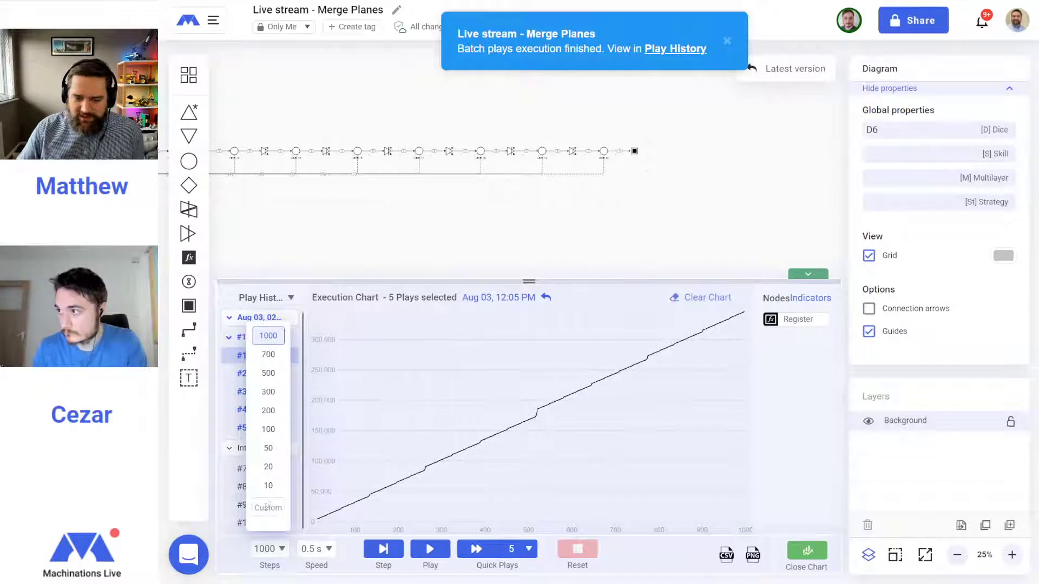
{"action": "left_click", "coordinate": [269, 507]}
{"action": "type", "text": "5000"}
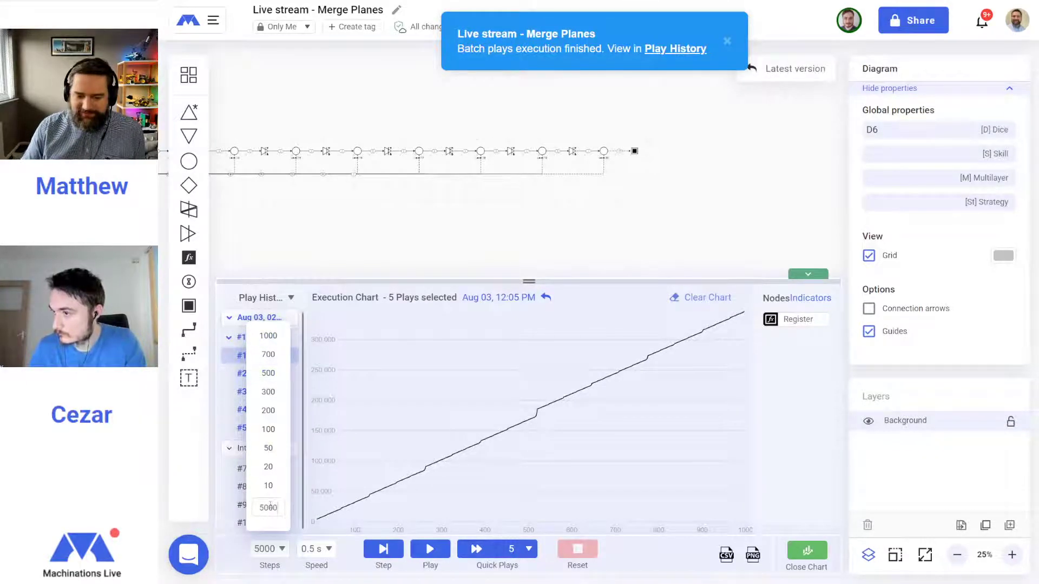
{"action": "key", "text": "Return"}
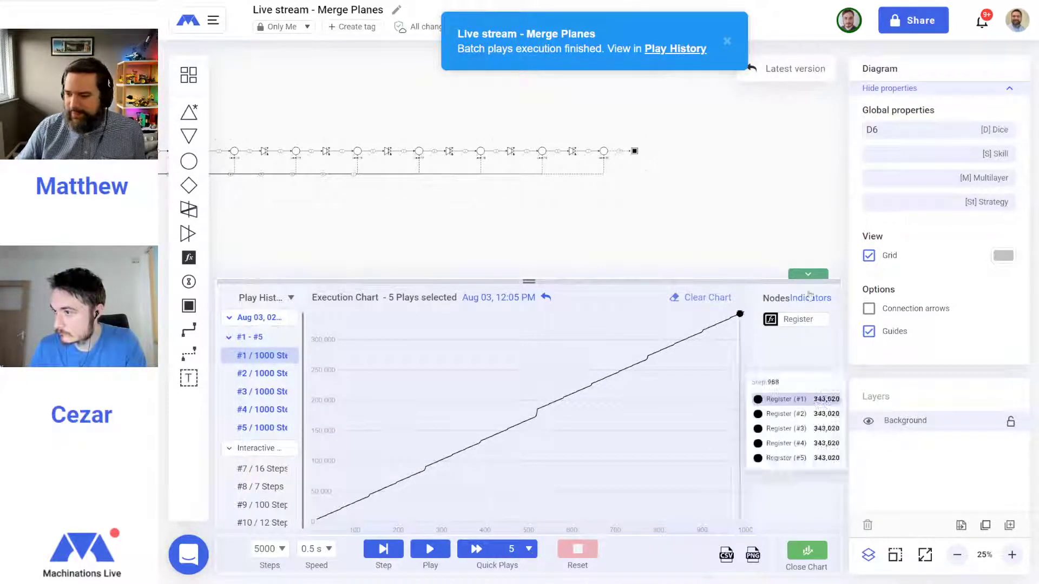
{"action": "left_click", "coordinate": [706, 297]}
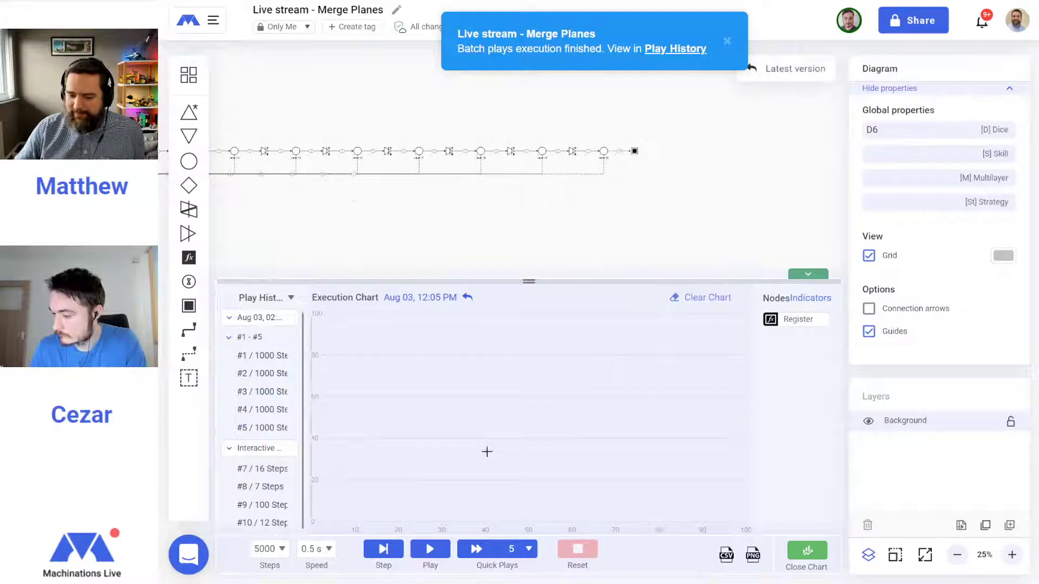
{"action": "left_click", "coordinate": [476, 552]}
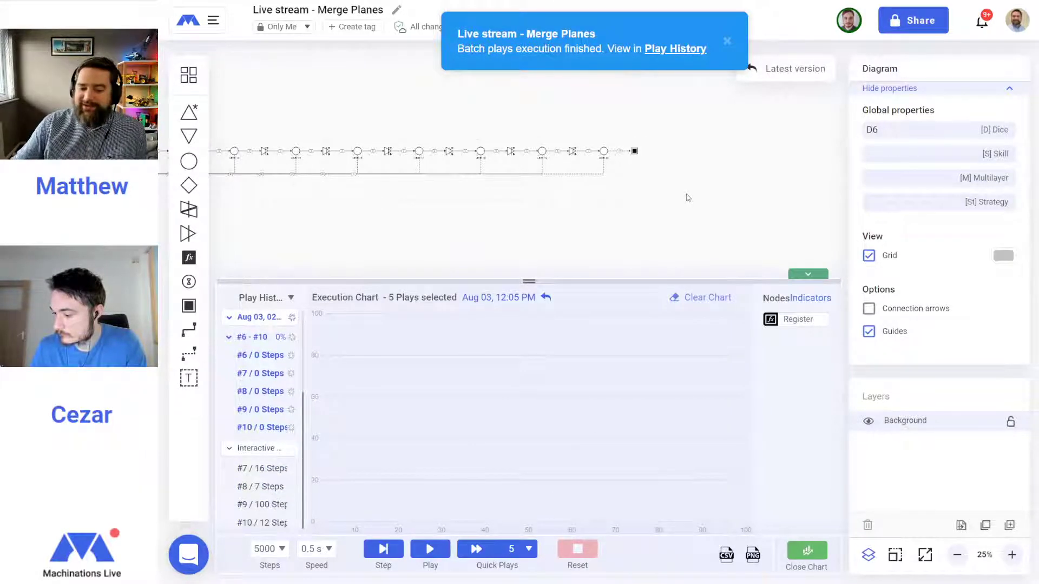
Clear the chart and plot the pool below the first chain's registers instead of the income register
{"action": "left_click_drag", "start_coordinate": [443, 209], "coordinate": [720, 209]}
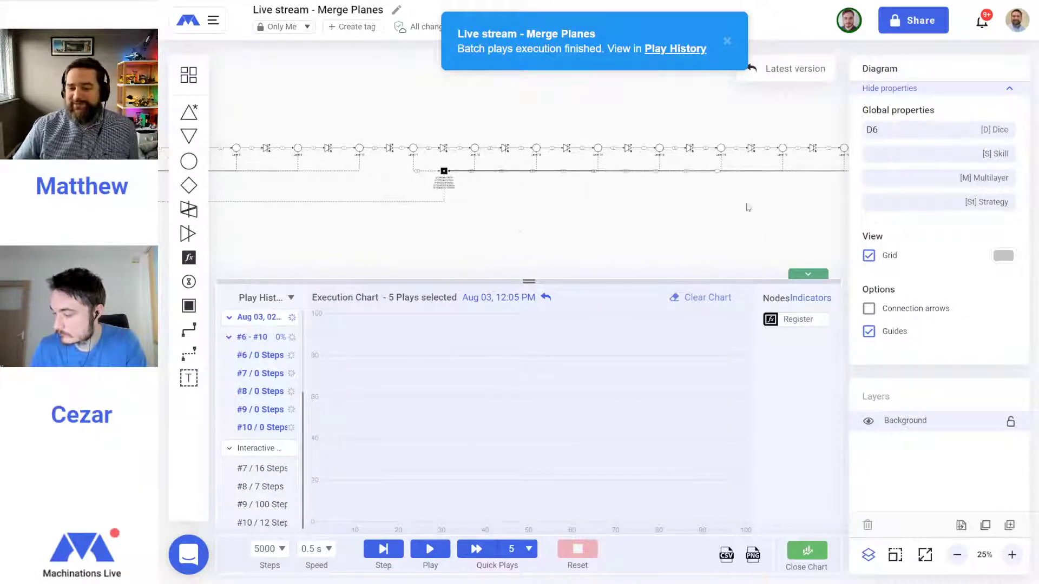
{"action": "left_click_drag", "start_coordinate": [402, 238], "coordinate": [733, 220]}
{"action": "left_click_drag", "start_coordinate": [364, 231], "coordinate": [657, 229]}
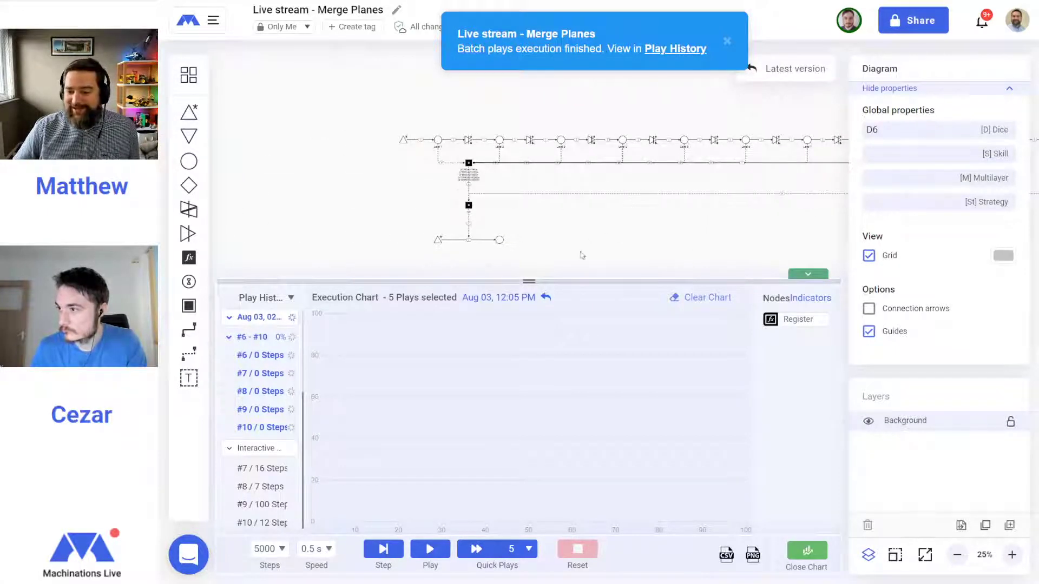
{"action": "left_click_drag", "start_coordinate": [723, 235], "coordinate": [606, 220]}
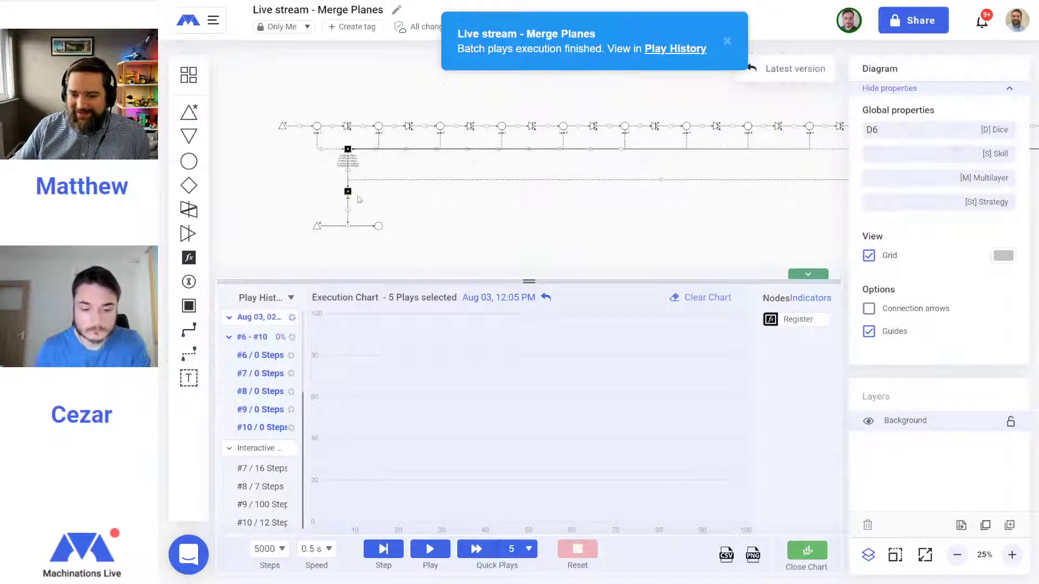
{"action": "left_click", "coordinate": [698, 301]}
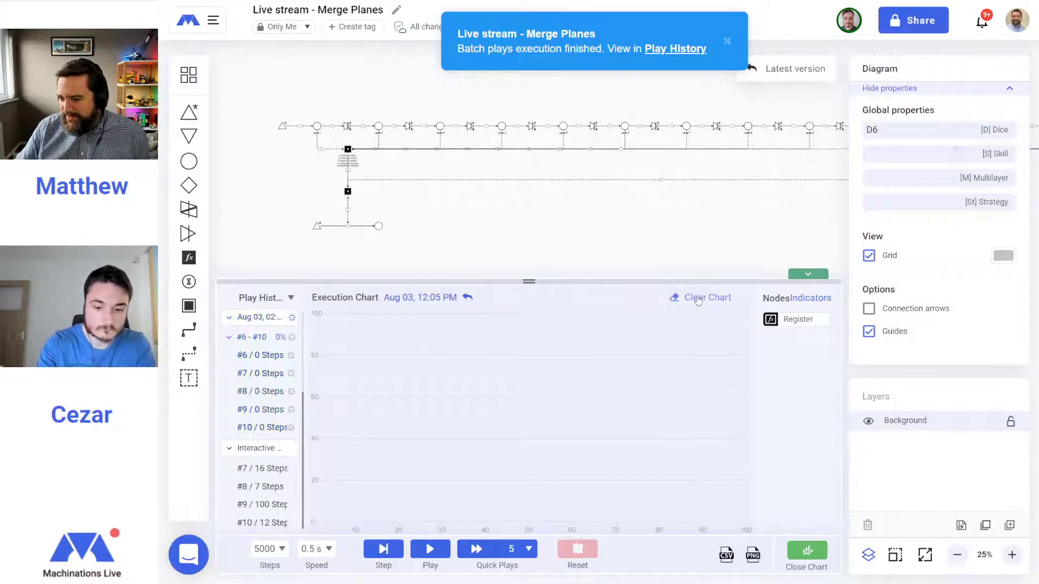
{"action": "left_click", "coordinate": [348, 159]}
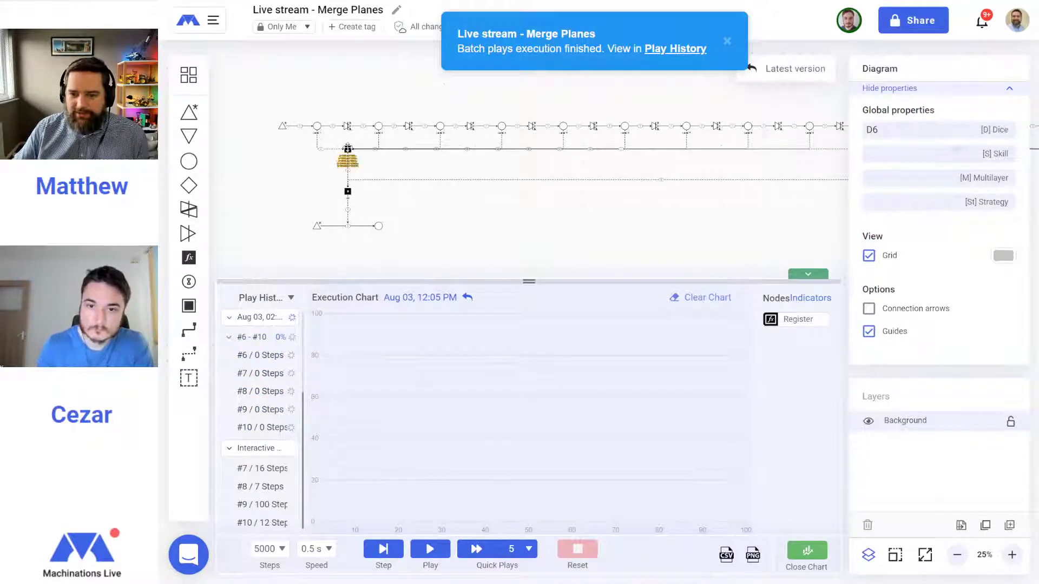
{"action": "left_click", "coordinate": [868, 354]}
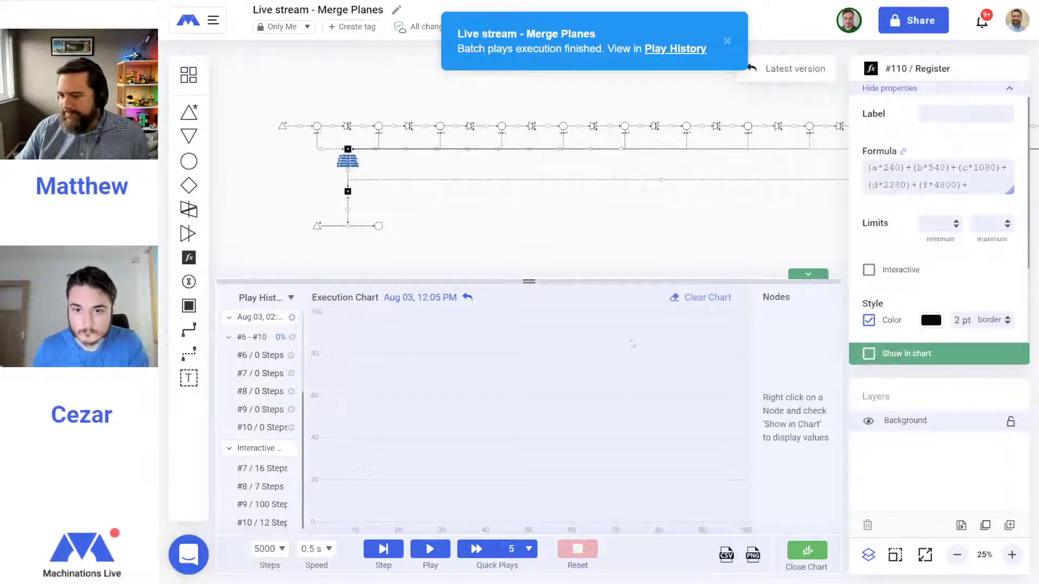
{"action": "left_click", "coordinate": [868, 354]}
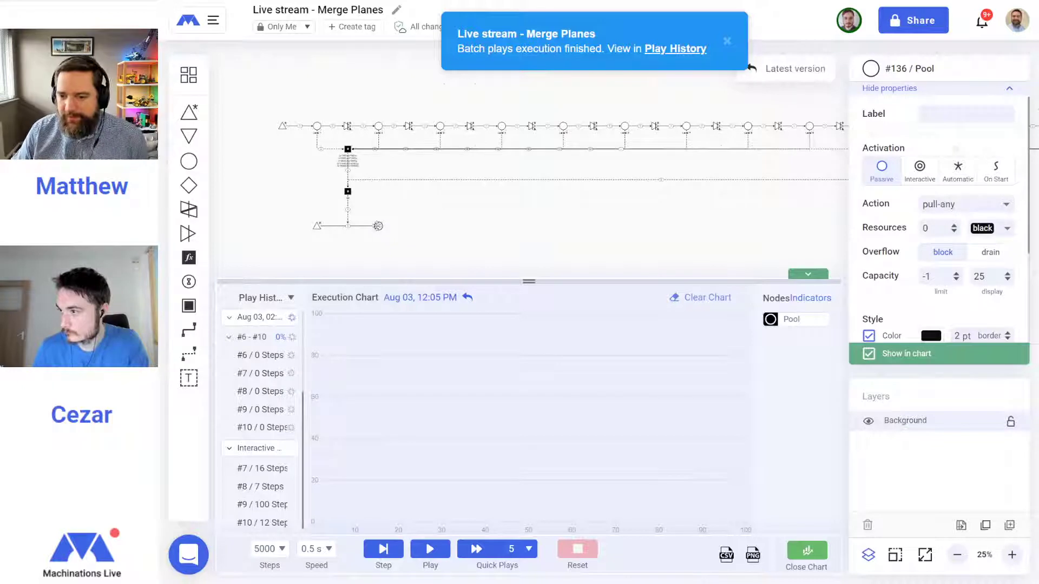
Label the charted pool Coins
{"action": "left_click", "coordinate": [938, 112]}
{"action": "type", "text": "Coins"}
{"action": "key", "text": "Return"}
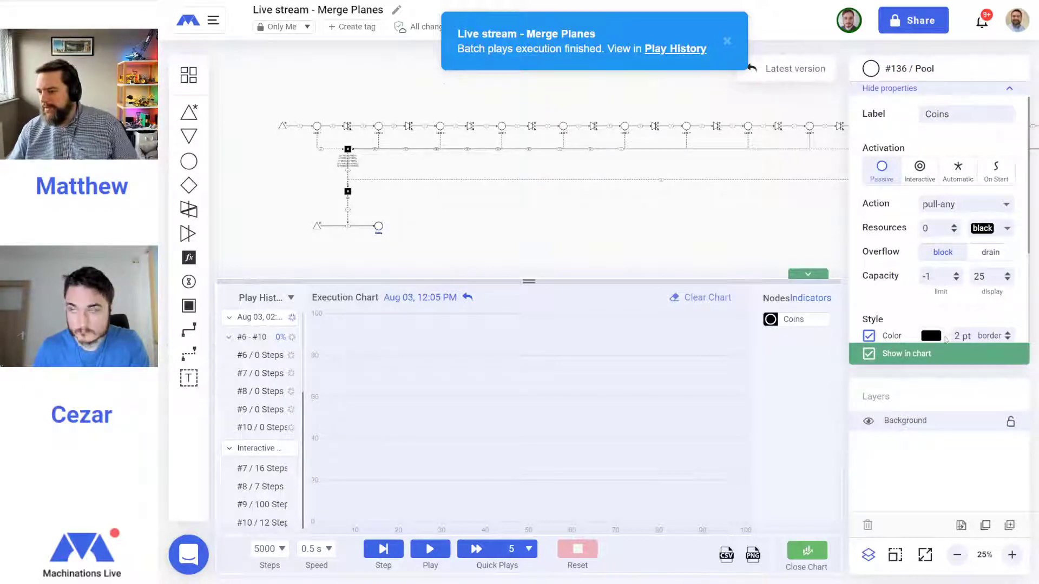
Colour the Coins pool yellow and run five quick plays of 5000 steps
{"action": "left_click", "coordinate": [933, 337]}
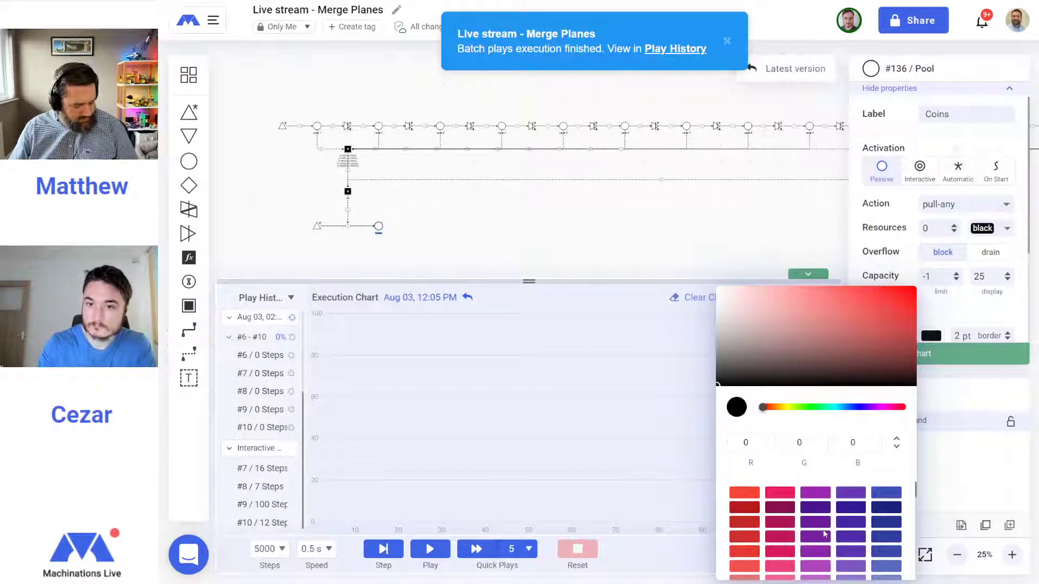
{"action": "scroll", "coordinate": [824, 534], "scroll_direction": "down", "scroll_amount": 5}
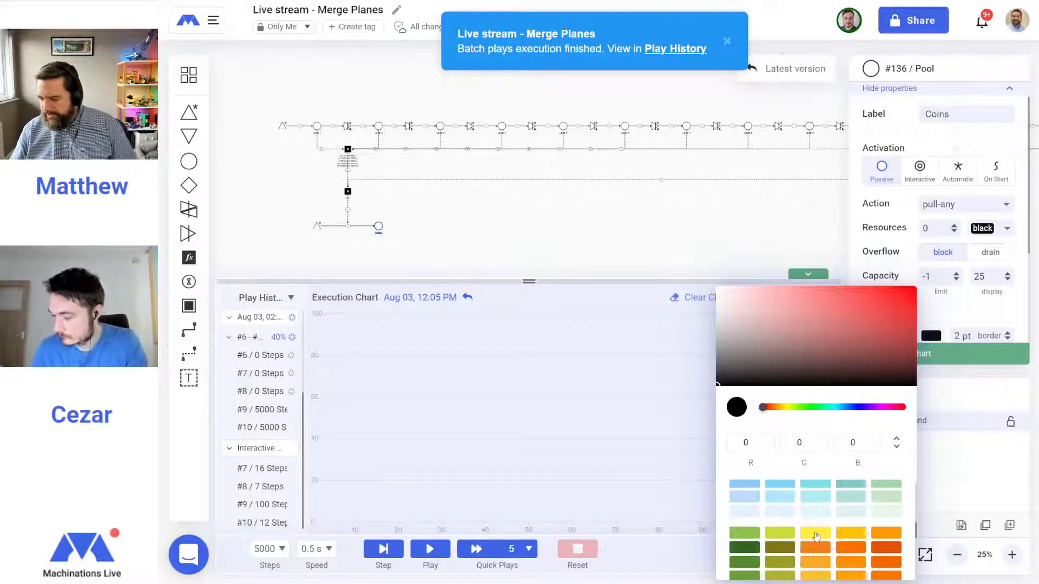
{"action": "left_click", "coordinate": [817, 536]}
{"action": "left_click", "coordinate": [532, 244]}
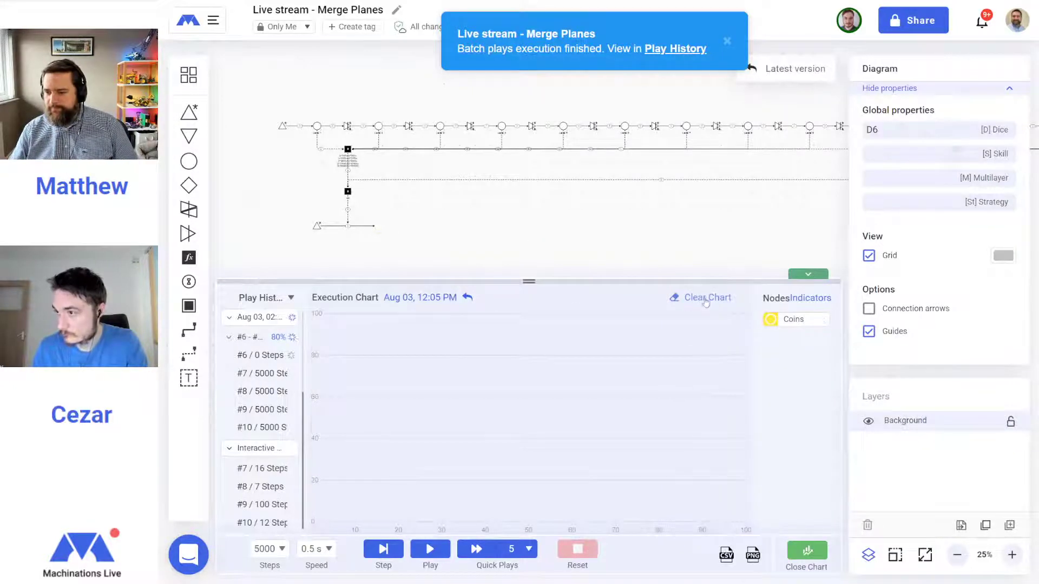
{"action": "left_click", "coordinate": [476, 549]}
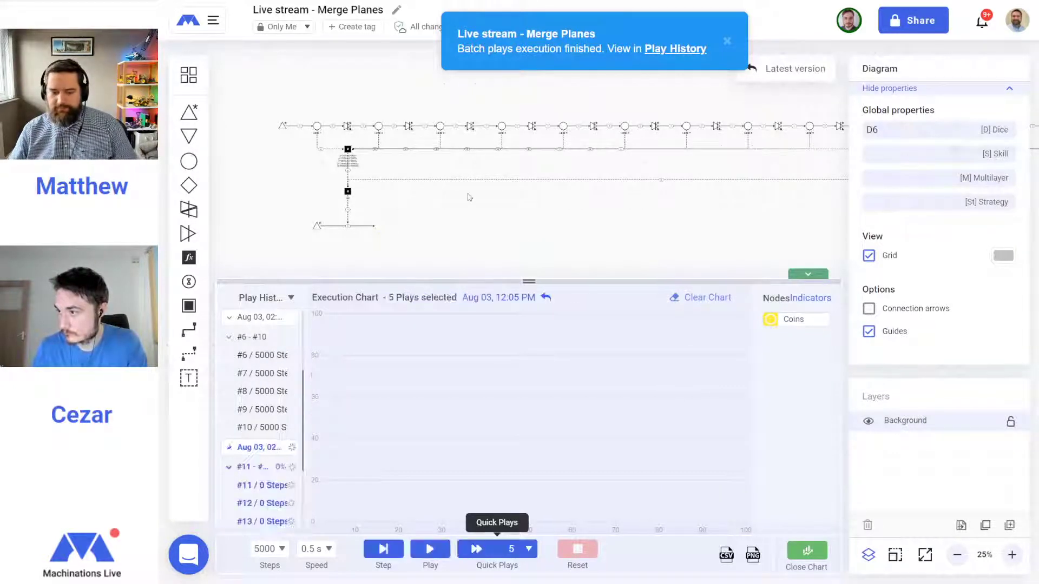
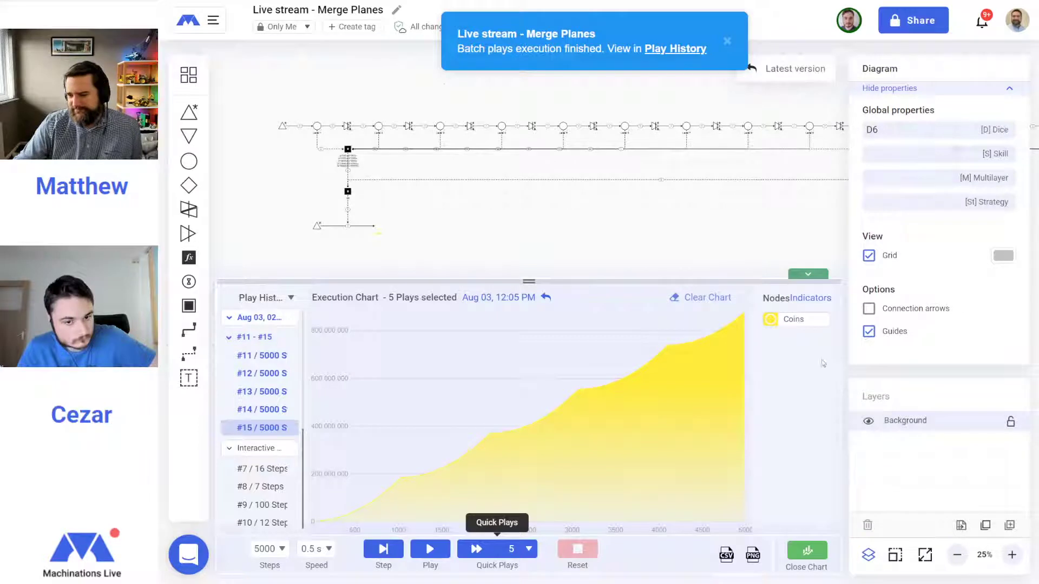
Hide the chart and examine the merge chain around levels 7 to 13 and the second register below it
{"action": "left_click", "coordinate": [812, 277]}
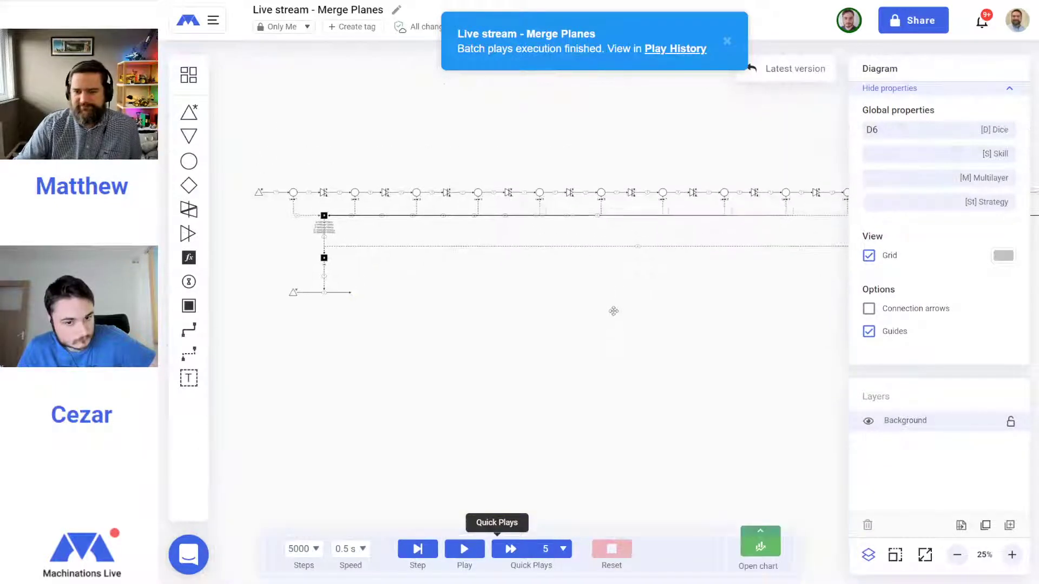
{"action": "left_click", "coordinate": [1012, 555]}
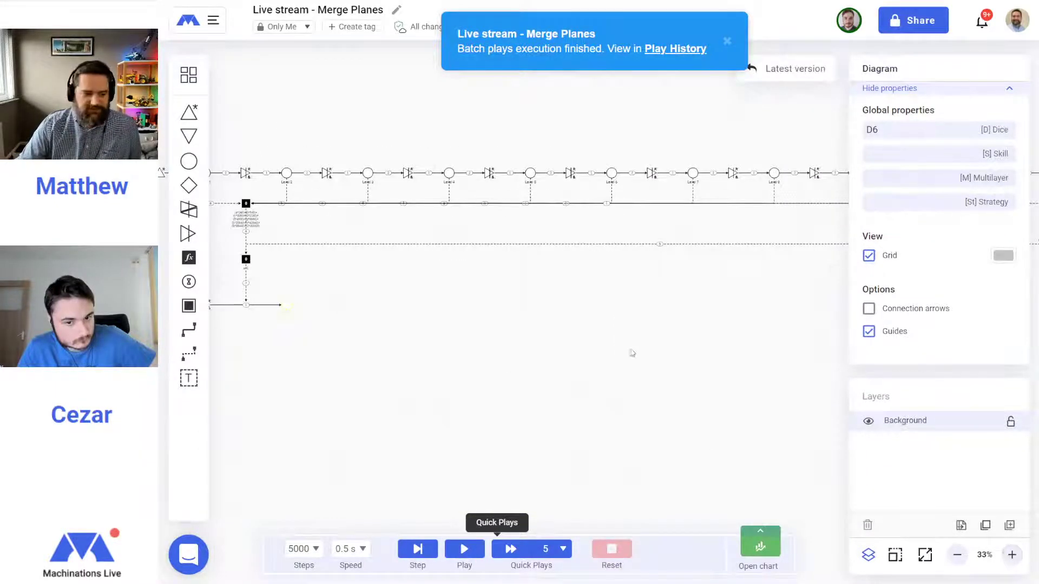
{"action": "left_click_drag", "start_coordinate": [630, 354], "coordinate": [227, 348]}
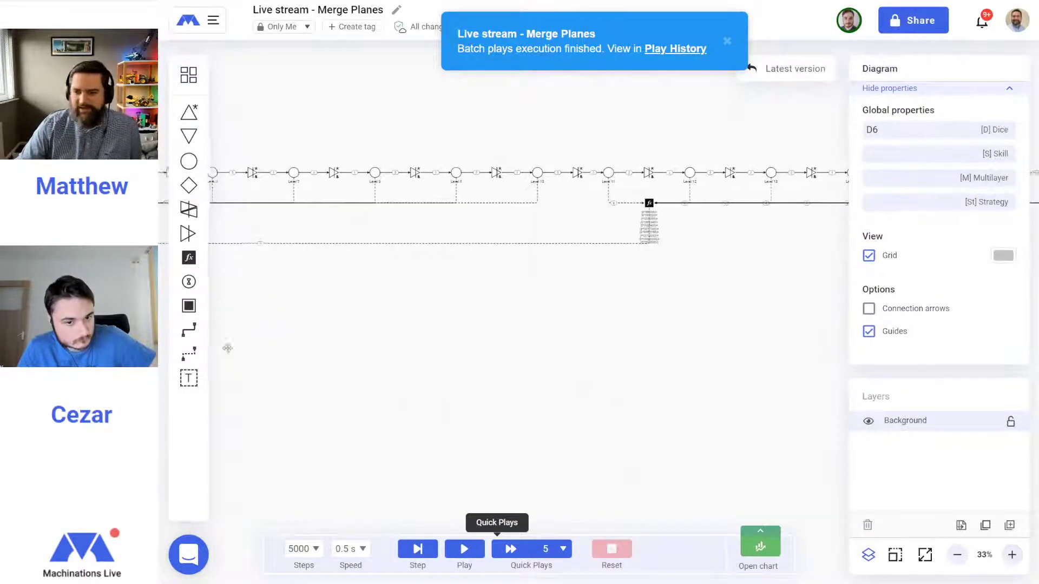
{"action": "left_click", "coordinate": [1012, 555]}
{"action": "scroll", "coordinate": [690, 389], "scroll_direction": "up", "scroll_amount": 3}
{"action": "scroll", "coordinate": [689, 390], "scroll_direction": "right", "scroll_amount": 4}
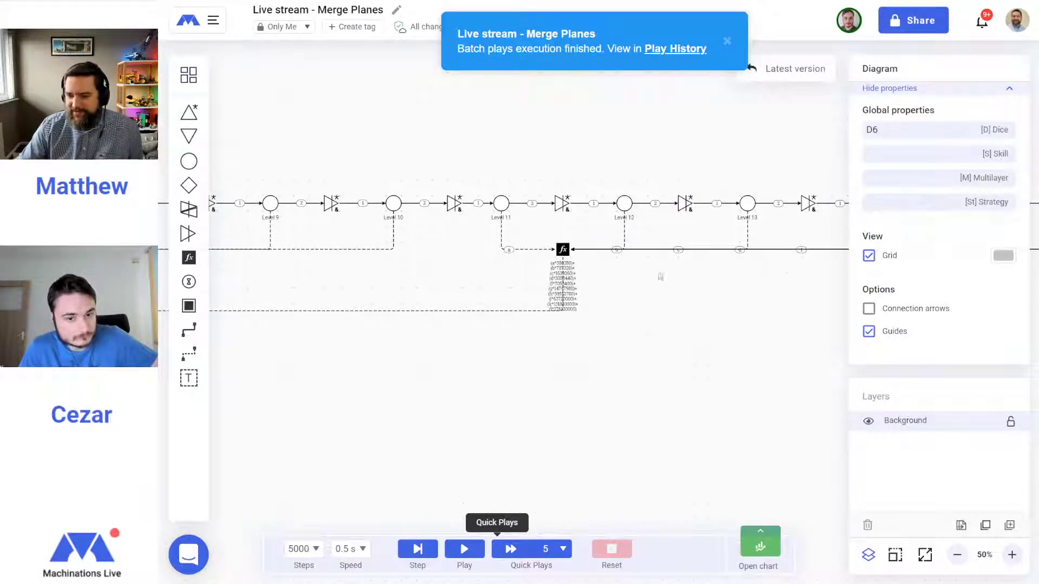
{"action": "scroll", "coordinate": [658, 361], "scroll_direction": "left", "scroll_amount": 5}
{"action": "scroll", "coordinate": [658, 361], "scroll_direction": "down", "scroll_amount": 1}
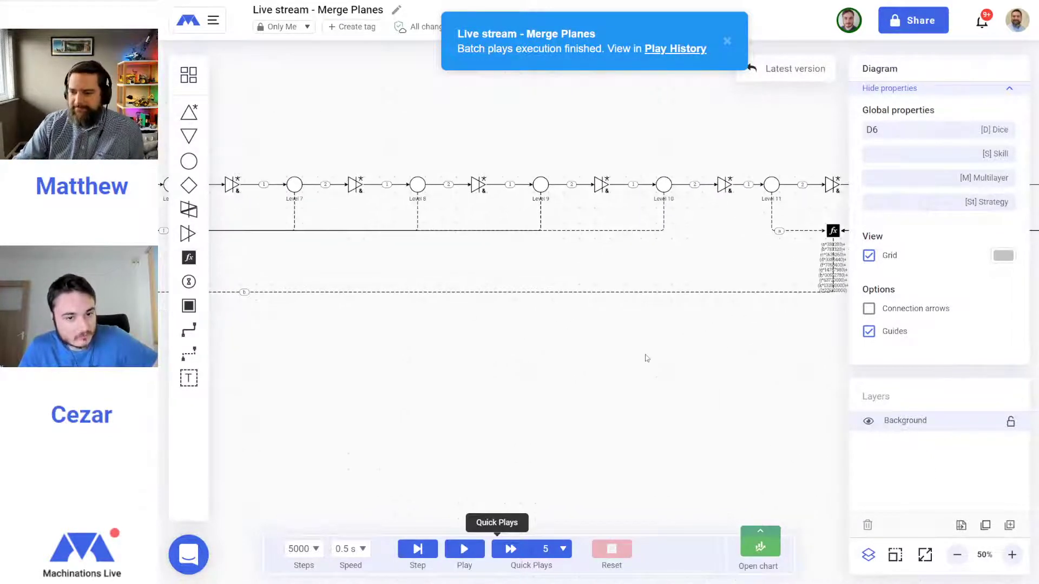
{"action": "left_click_drag", "start_coordinate": [647, 358], "coordinate": [457, 355]}
Start another five quick plays of 5000 steps, hide the chart and dismiss the finished-batch notification
{"action": "left_click", "coordinate": [509, 551]}
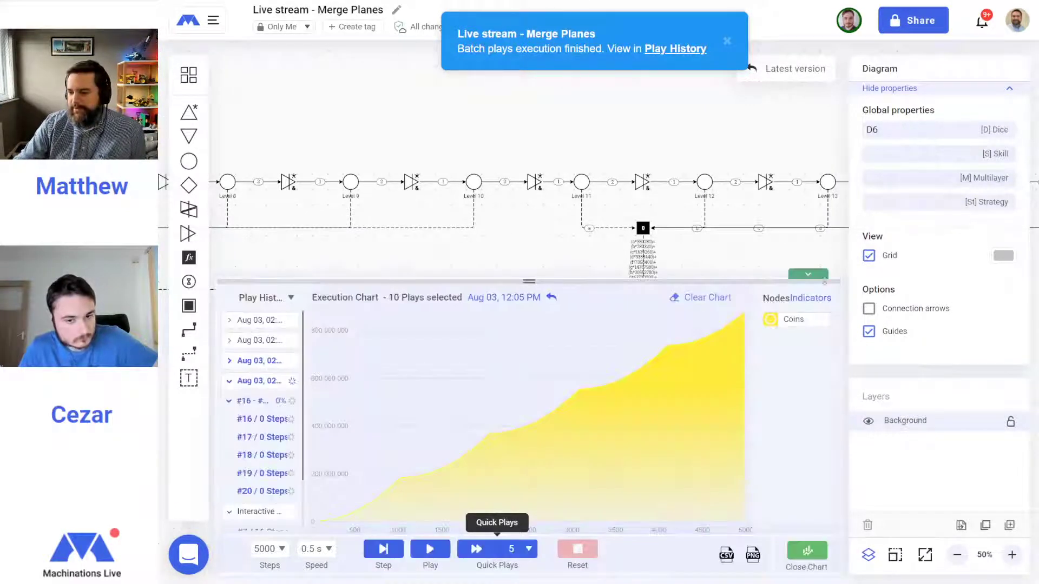
{"action": "left_click", "coordinate": [815, 275]}
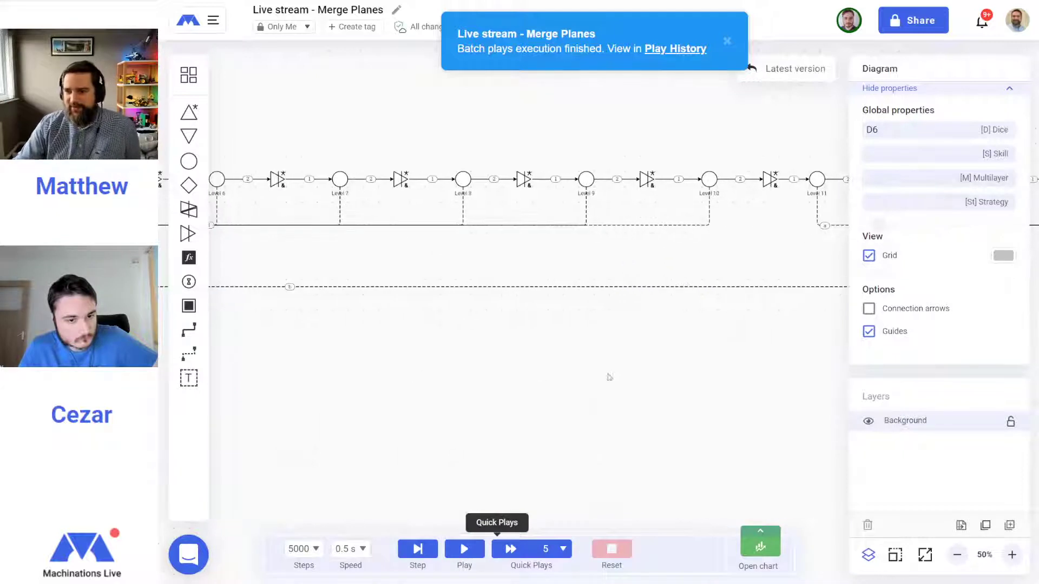
{"action": "left_click", "coordinate": [727, 41]}
Add a new pool after the Coins pool, linked to it by a +1 state connection
{"action": "left_click_drag", "start_coordinate": [431, 359], "coordinate": [766, 350]}
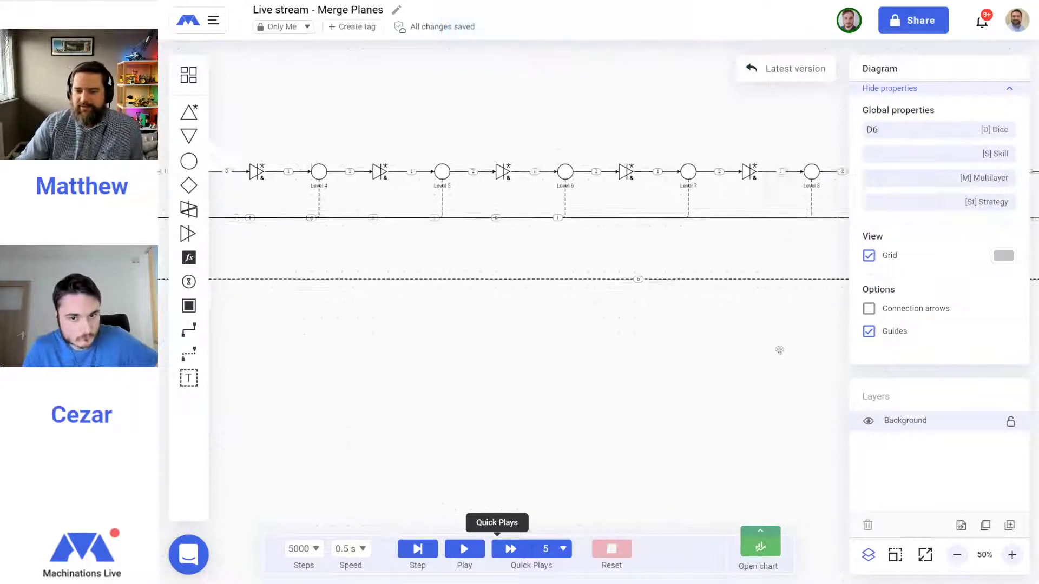
{"action": "left_click_drag", "start_coordinate": [341, 368], "coordinate": [712, 403]}
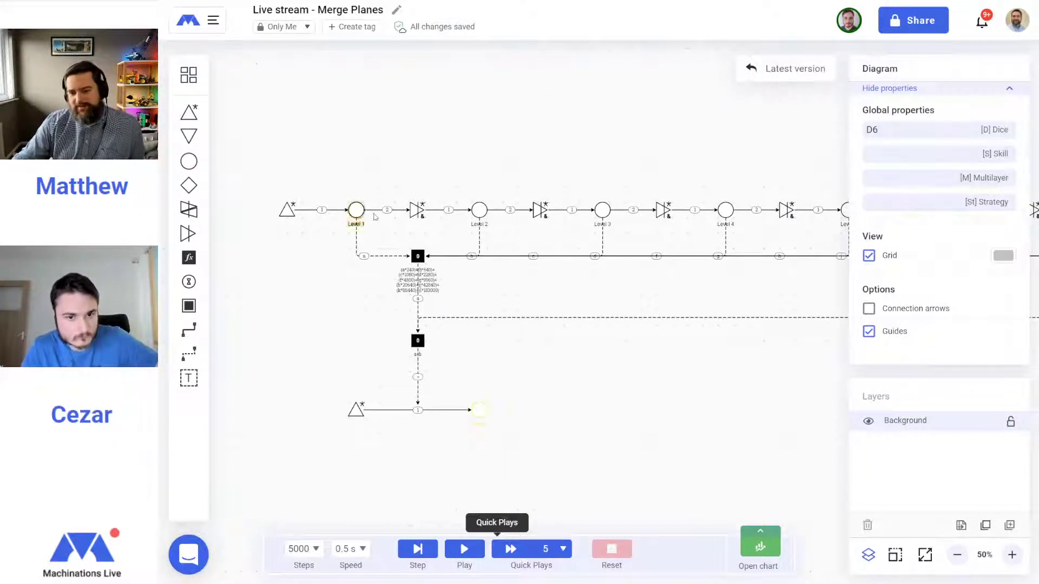
{"action": "left_click", "coordinate": [480, 410]}
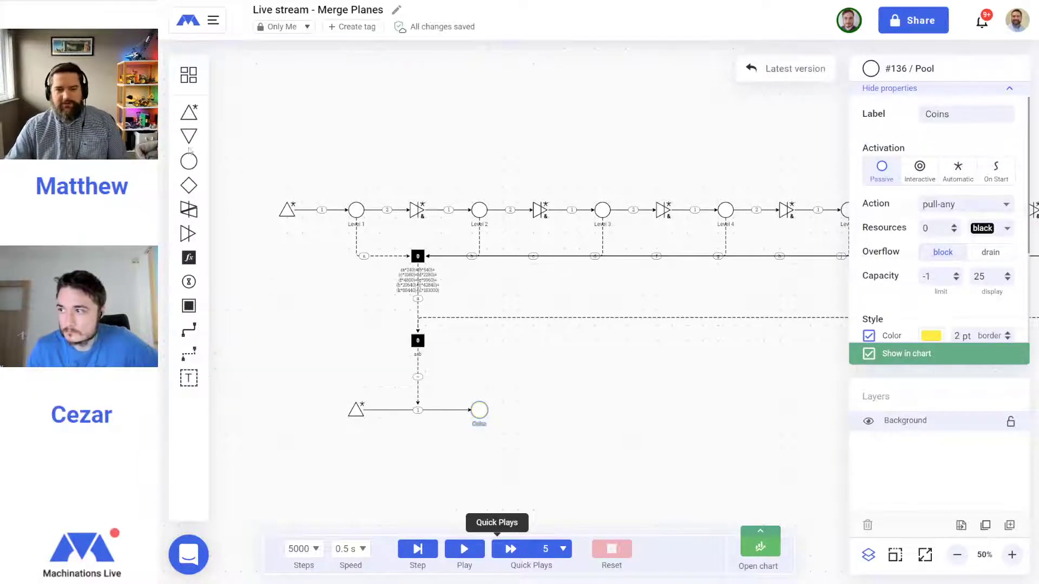
{"action": "left_click", "coordinate": [187, 160]}
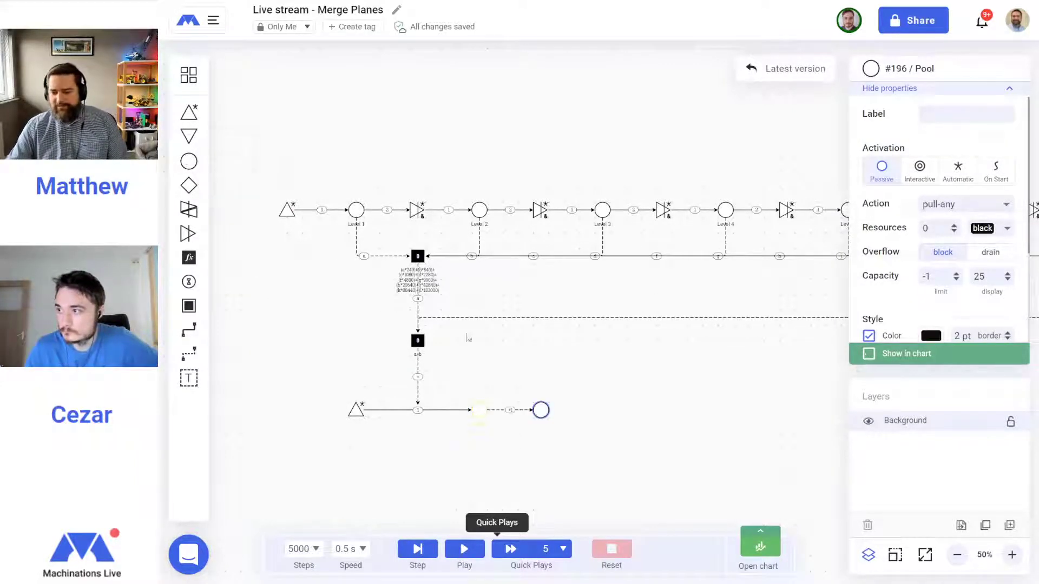
Label the new pool beside Coins as Coin Spend
{"action": "left_click", "coordinate": [1012, 555]}
{"action": "left_click_drag", "start_coordinate": [634, 458], "coordinate": [608, 208]}
{"action": "left_click", "coordinate": [347, 293]}
{"action": "left_click", "coordinate": [484, 319]}
{"action": "left_click", "coordinate": [455, 295]}
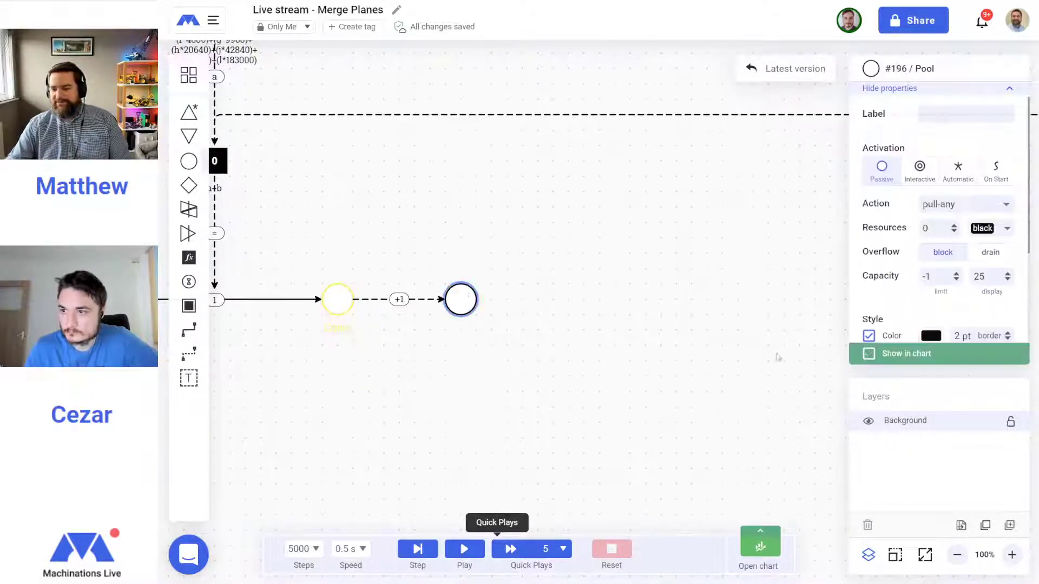
{"action": "left_click", "coordinate": [1012, 555]}
{"action": "left_click_drag", "start_coordinate": [449, 431], "coordinate": [631, 382]}
{"action": "left_click", "coordinate": [623, 298]}
{"action": "left_click", "coordinate": [958, 112]}
{"action": "type", "text": "Coin Spend"}
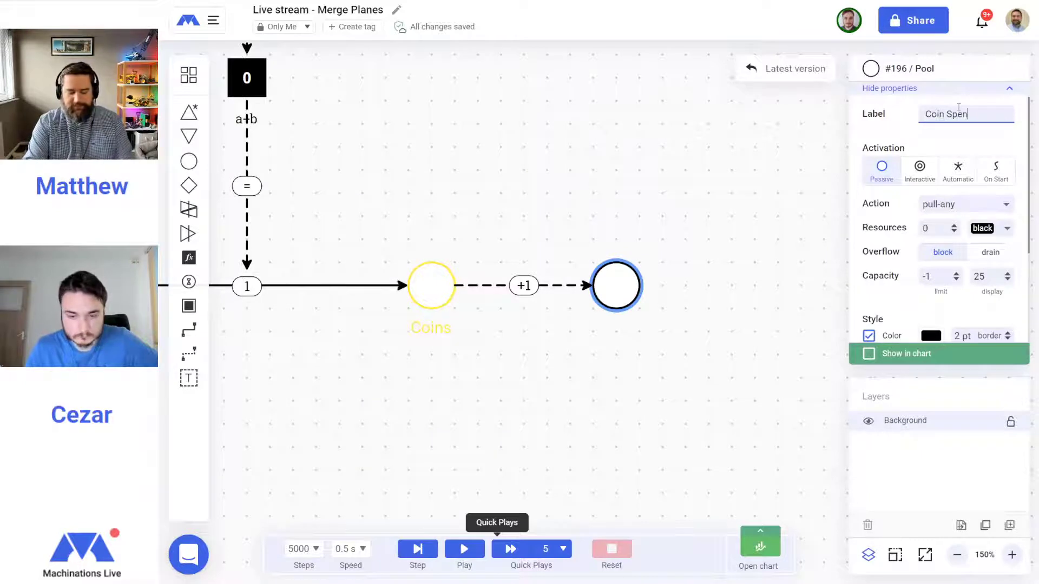
{"action": "key", "text": "Return"}
{"action": "left_click", "coordinate": [702, 389]}
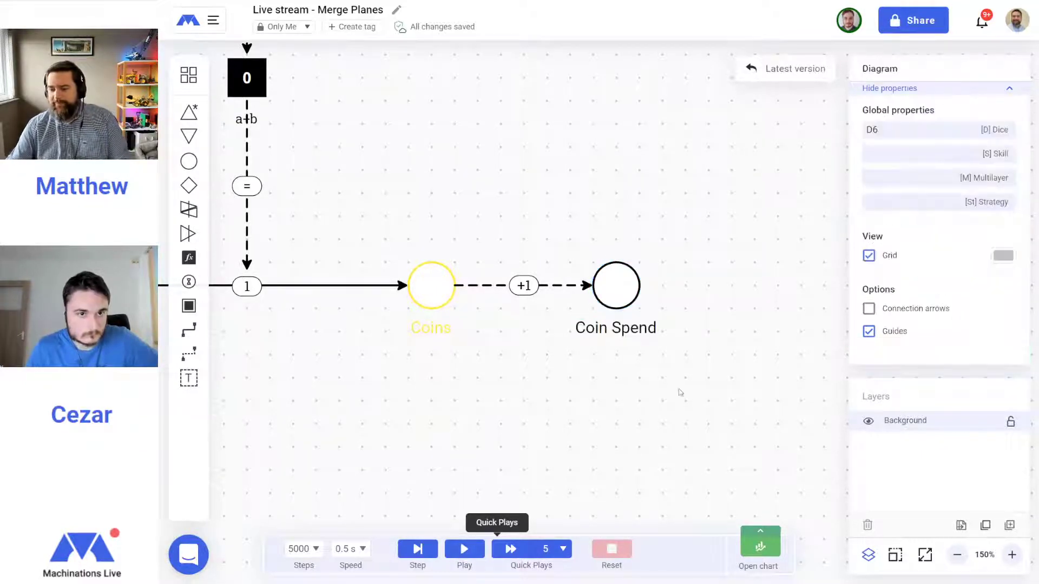
Add a converter fed by the Coin Spend pool and move it farther away to lengthen their connection
{"action": "left_click", "coordinate": [615, 282]}
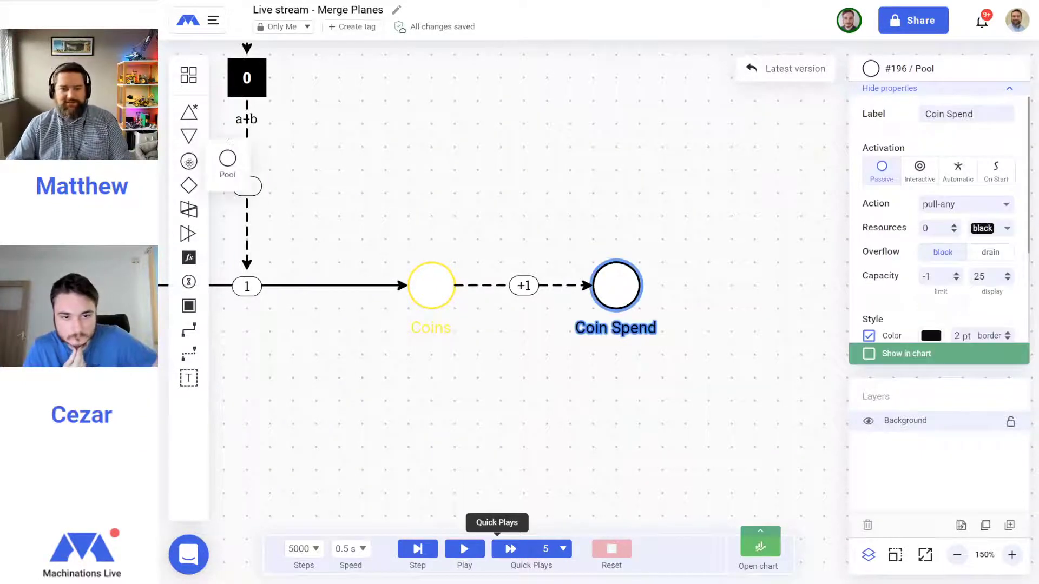
{"action": "left_click", "coordinate": [194, 232]}
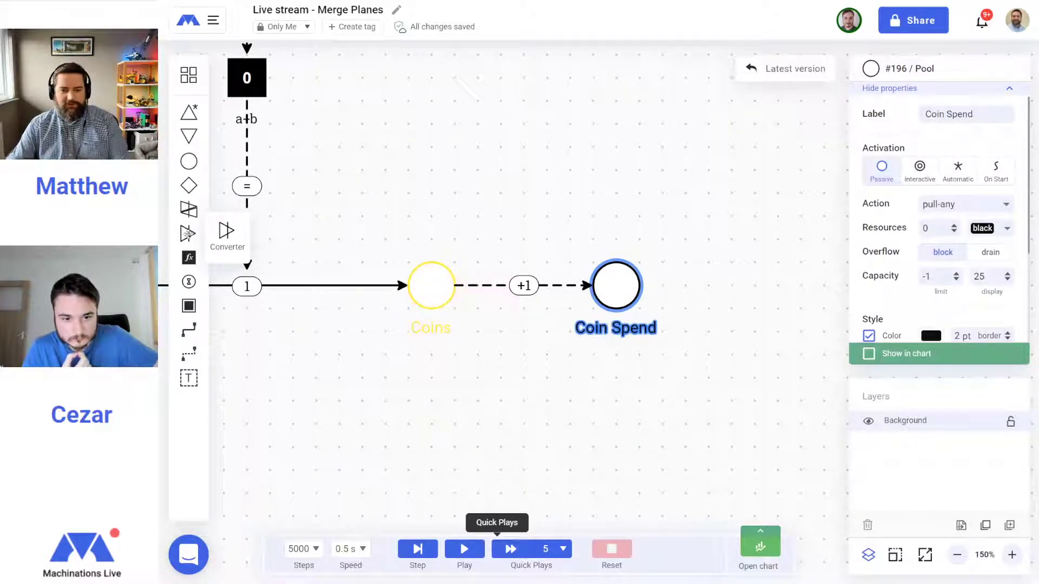
{"action": "left_click_drag", "start_coordinate": [638, 399], "coordinate": [475, 390]}
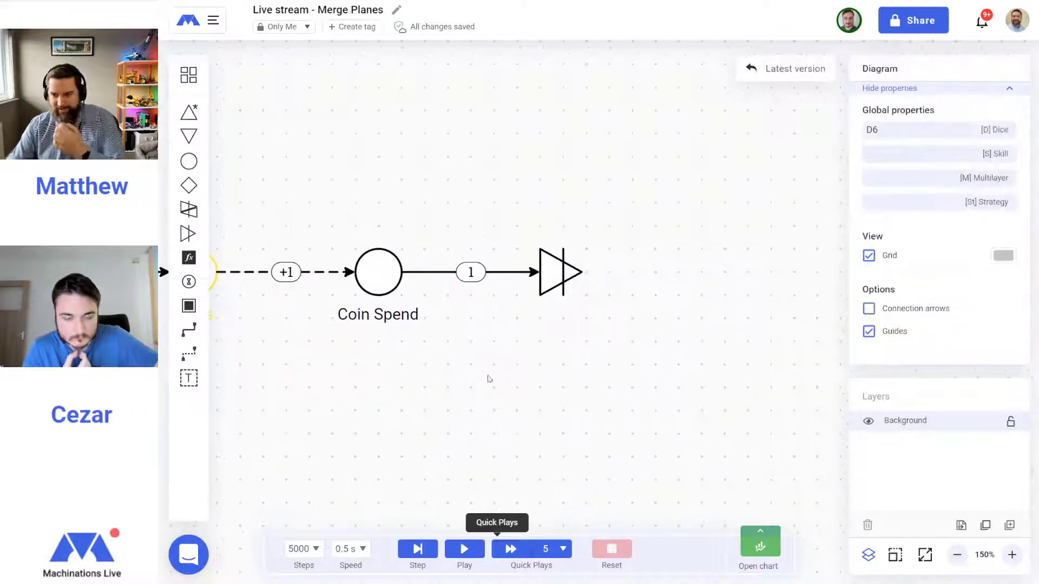
{"action": "left_click", "coordinate": [558, 273]}
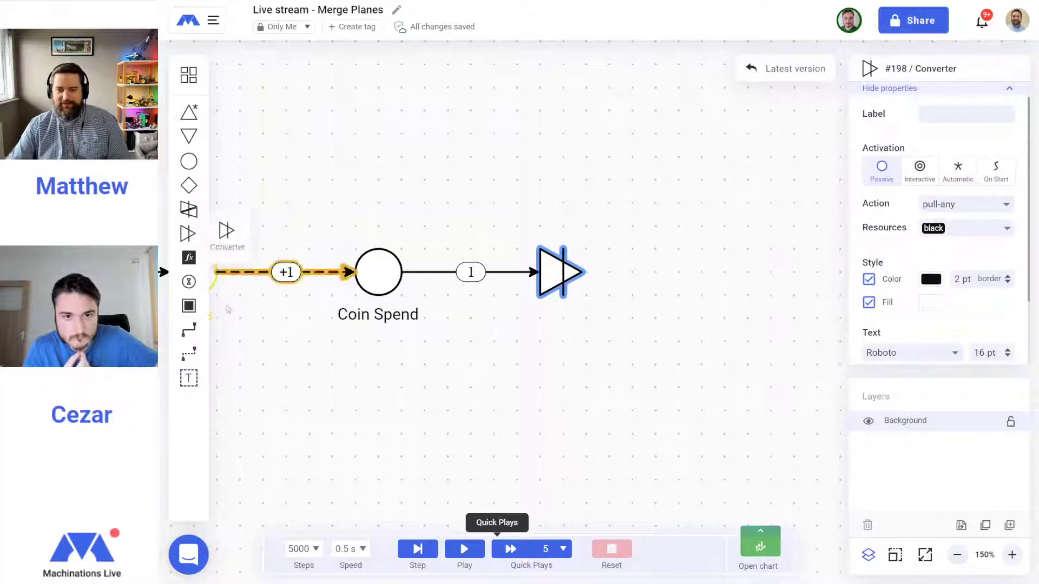
{"action": "left_click_drag", "start_coordinate": [552, 272], "coordinate": [760, 272]}
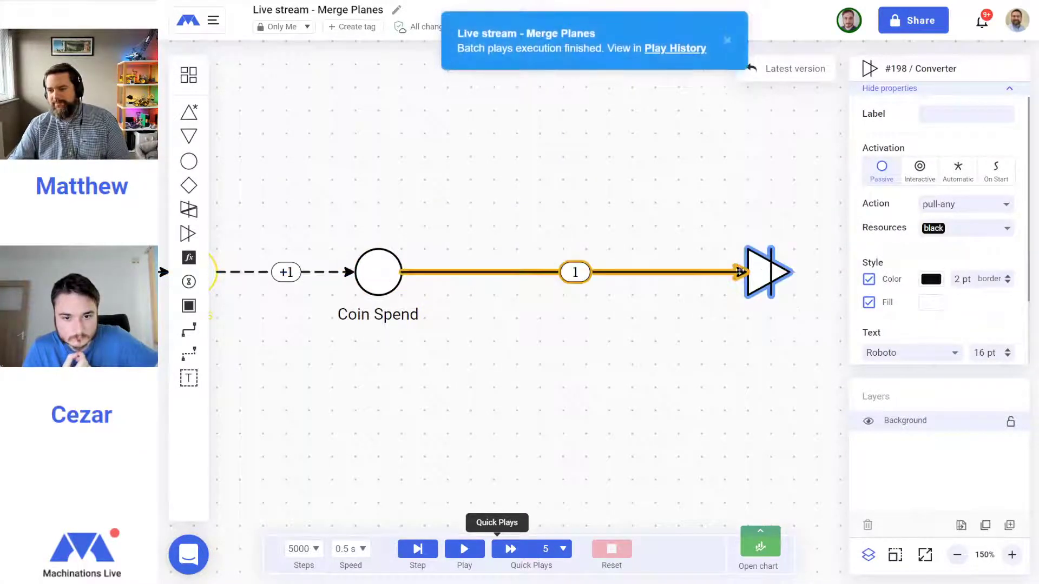
Compare the Coins curves of the finished batch plays, and look back over the chain's first levels and registers
{"action": "left_click", "coordinate": [674, 50]}
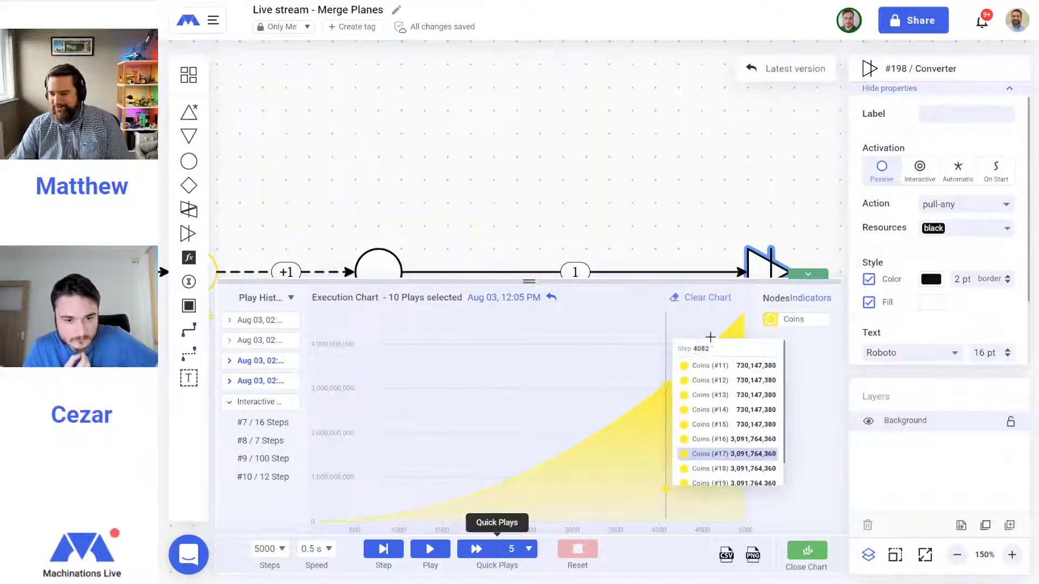
{"action": "left_click", "coordinate": [808, 274]}
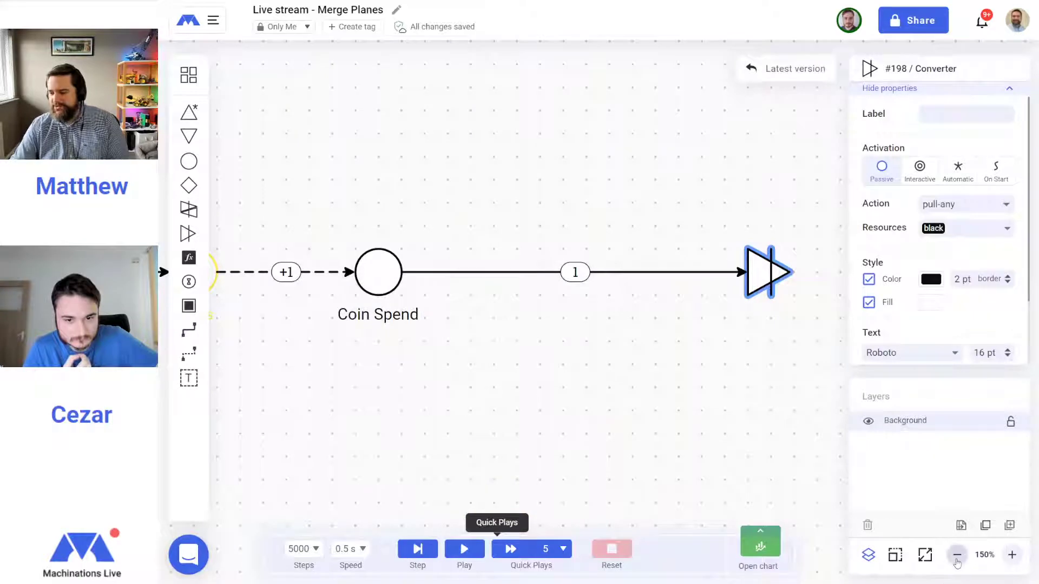
{"action": "left_click", "coordinate": [957, 555]}
{"action": "scroll", "coordinate": [961, 563], "scroll_direction": "up", "scroll_amount": 5}
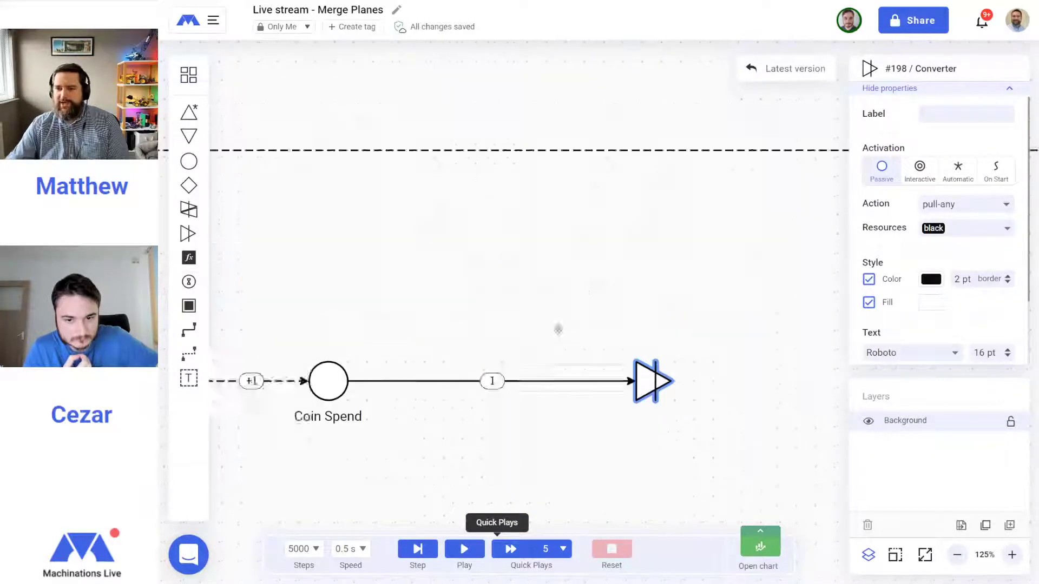
{"action": "left_click", "coordinate": [957, 556]}
{"action": "scroll", "coordinate": [568, 371], "scroll_direction": "up", "scroll_amount": 5}
{"action": "left_click_drag", "start_coordinate": [569, 372], "coordinate": [443, 217]}
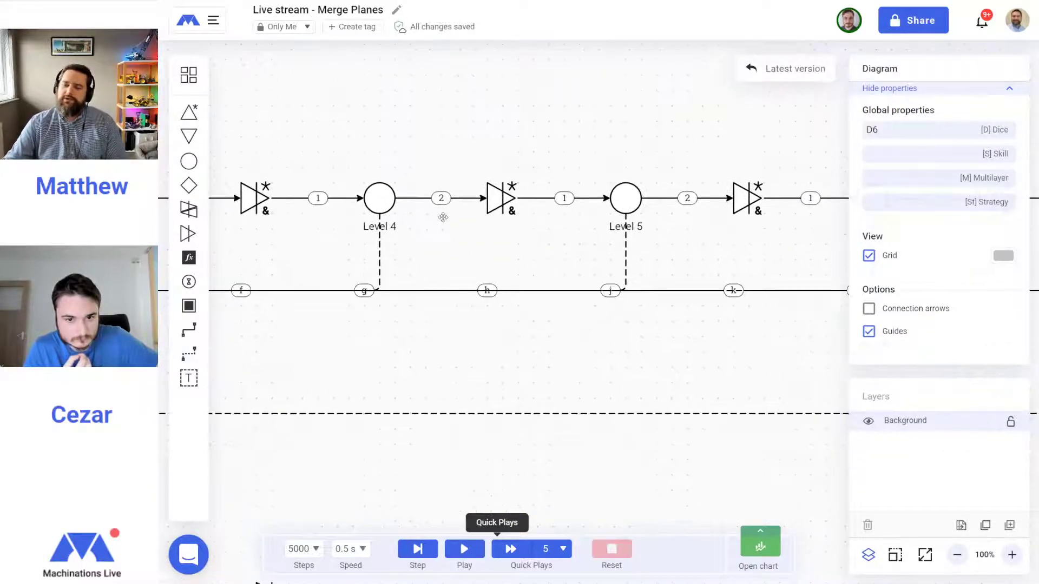
{"action": "left_click_drag", "start_coordinate": [277, 382], "coordinate": [714, 327]}
{"action": "left_click_drag", "start_coordinate": [443, 440], "coordinate": [561, 394]}
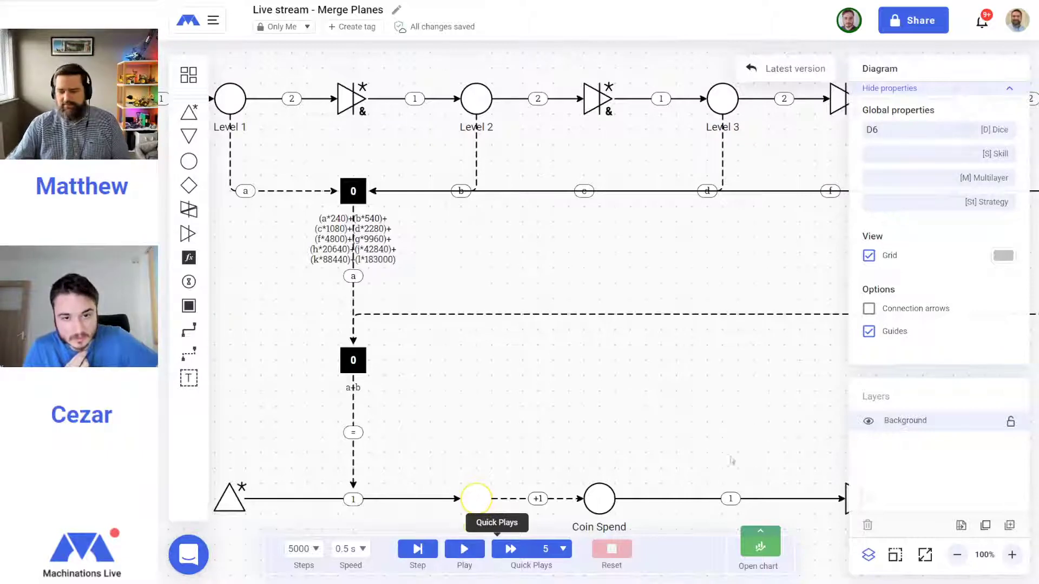
Move the converter slightly farther from the Coin Spend pool
{"action": "scroll", "coordinate": [747, 434], "scroll_direction": "right", "scroll_amount": 3}
{"action": "scroll", "coordinate": [747, 434], "scroll_direction": "down", "scroll_amount": 2}
{"action": "left_click", "coordinate": [958, 556]}
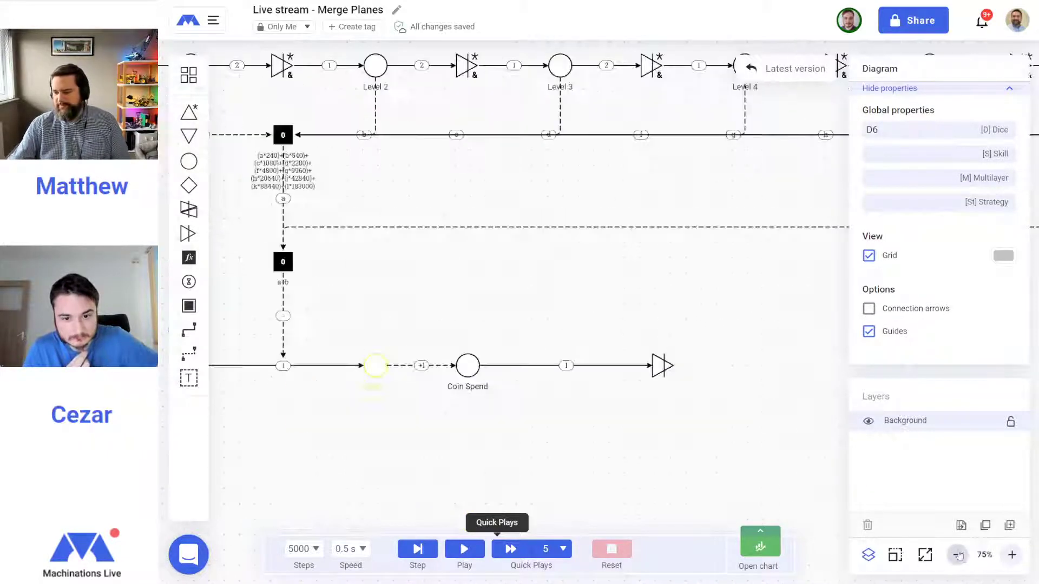
{"action": "left_click", "coordinate": [685, 366]}
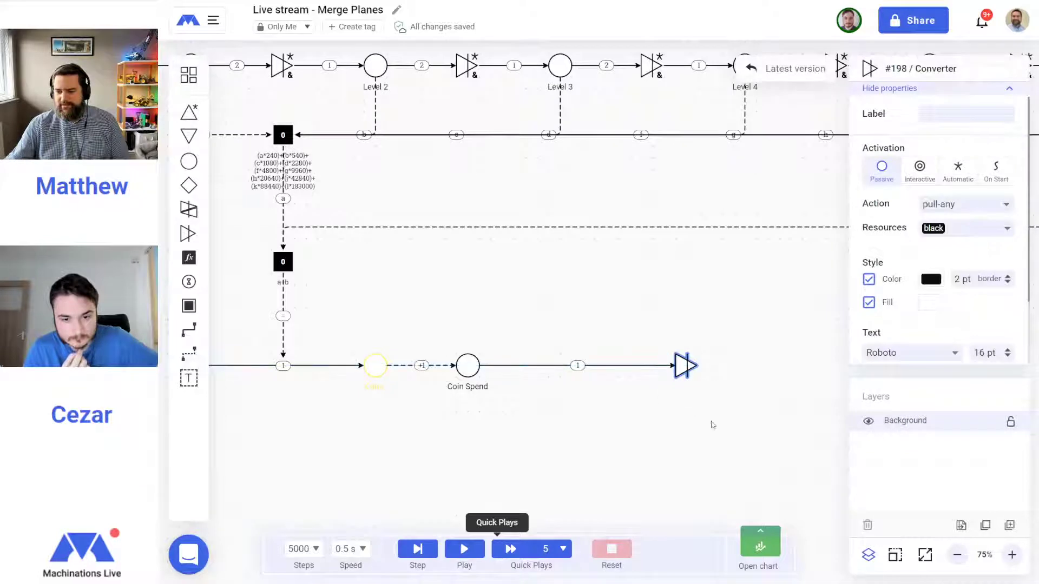
{"action": "scroll", "coordinate": [596, 352], "scroll_direction": "left", "scroll_amount": 3}
{"action": "scroll", "coordinate": [596, 352], "scroll_direction": "up", "scroll_amount": 2}
{"action": "left_click", "coordinate": [685, 399]}
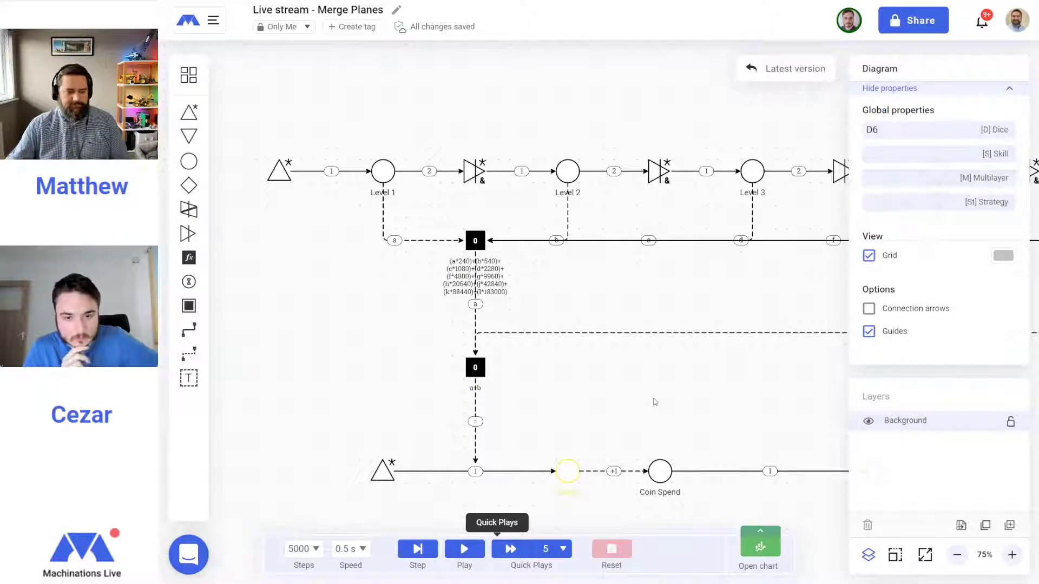
{"action": "left_click", "coordinate": [957, 556]}
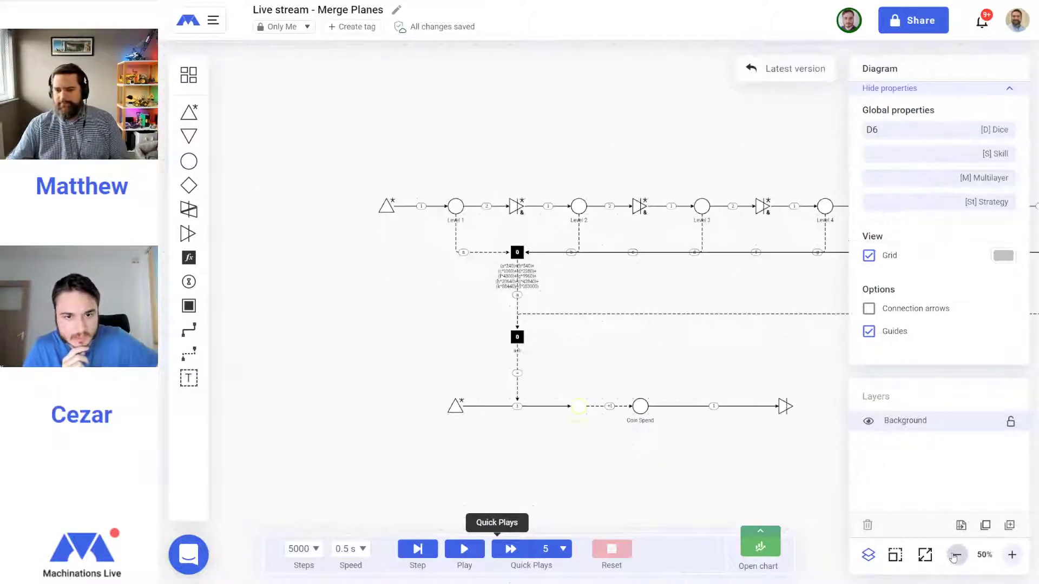
{"action": "scroll", "coordinate": [627, 379], "scroll_direction": "up", "scroll_amount": 2}
{"action": "scroll", "coordinate": [626, 379], "scroll_direction": "right", "scroll_amount": 2}
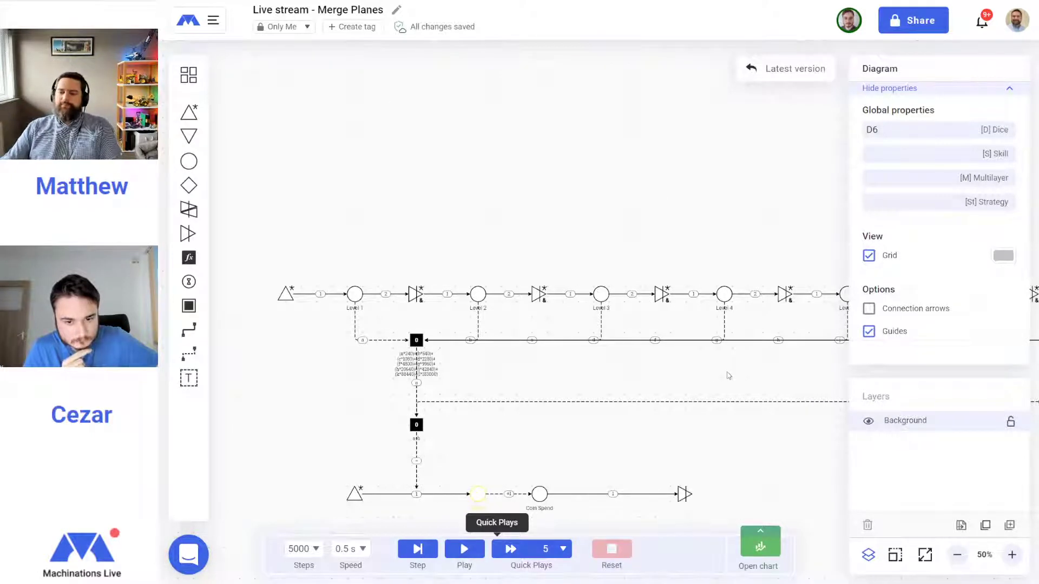
{"action": "left_click_drag", "start_coordinate": [728, 375], "coordinate": [662, 383]}
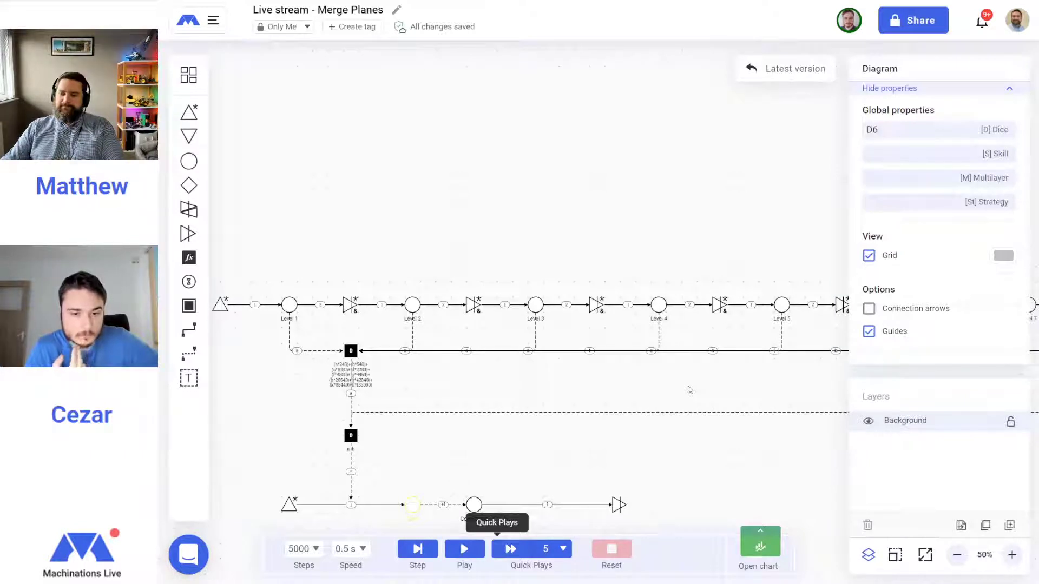
Add a pool directly above Level 1, linked from it by a state connection, and give it 1 resource
{"action": "left_click", "coordinate": [287, 304]}
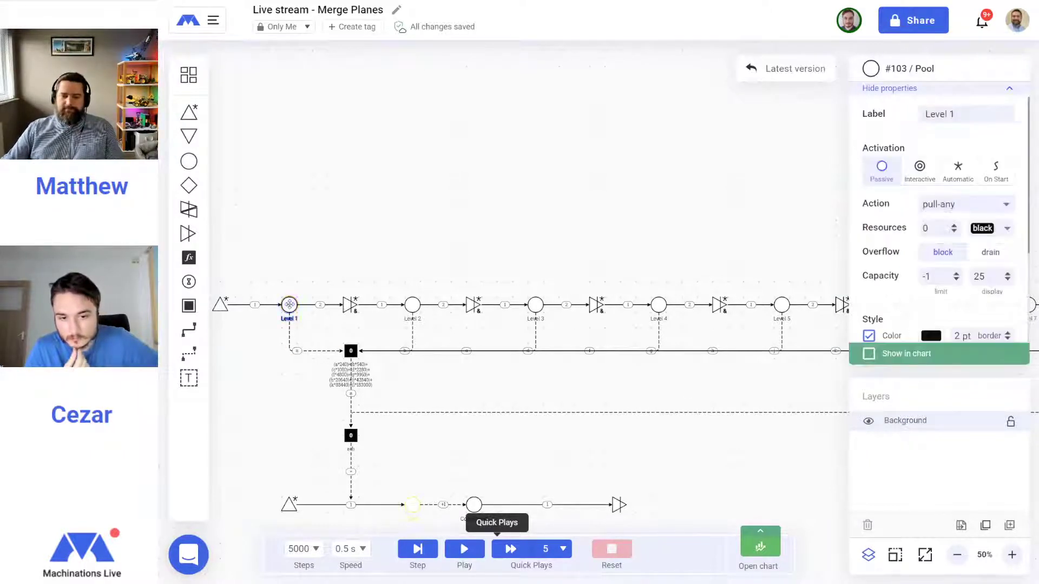
{"action": "left_click", "coordinate": [189, 159]}
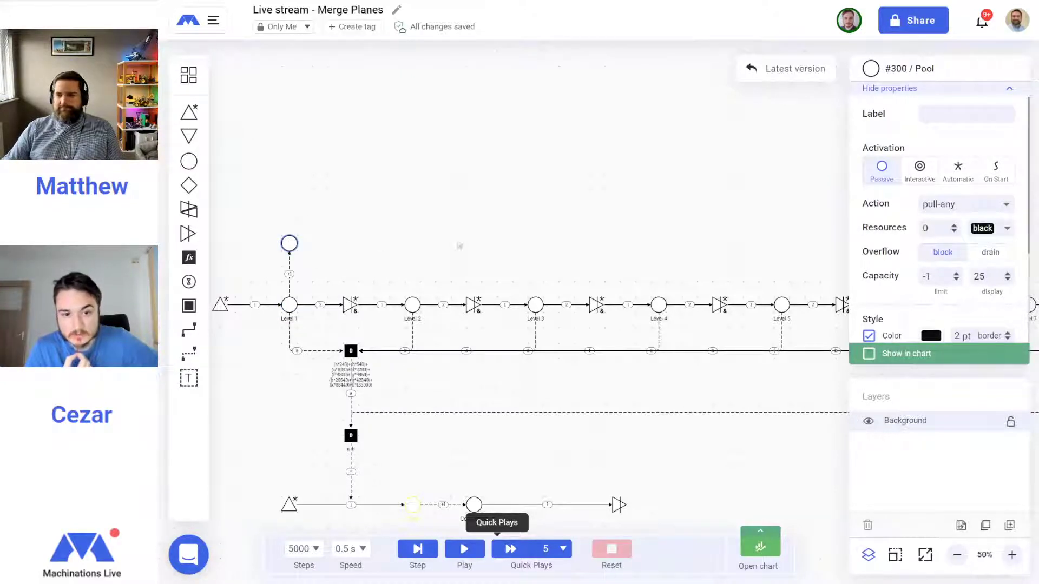
{"action": "double_click", "coordinate": [943, 224]}
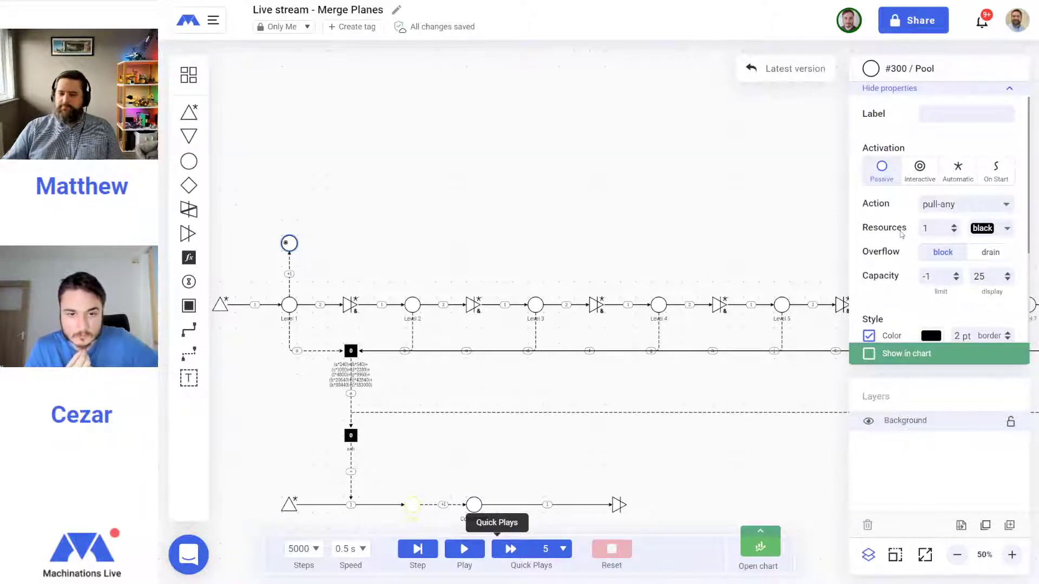
{"action": "left_click", "coordinate": [390, 247]}
Set the formula of the state connection between Level 1 and the pool above it to *
{"action": "left_click", "coordinate": [290, 283]}
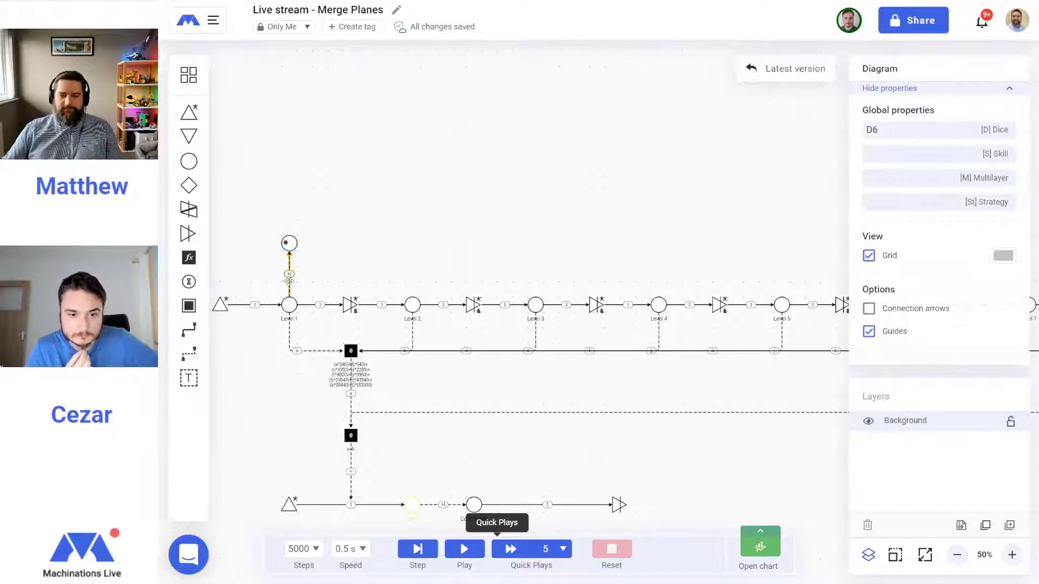
{"action": "left_click_drag", "start_coordinate": [910, 169], "coordinate": [847, 172]}
{"action": "type", "text": "*"}
{"action": "left_click", "coordinate": [553, 222]}
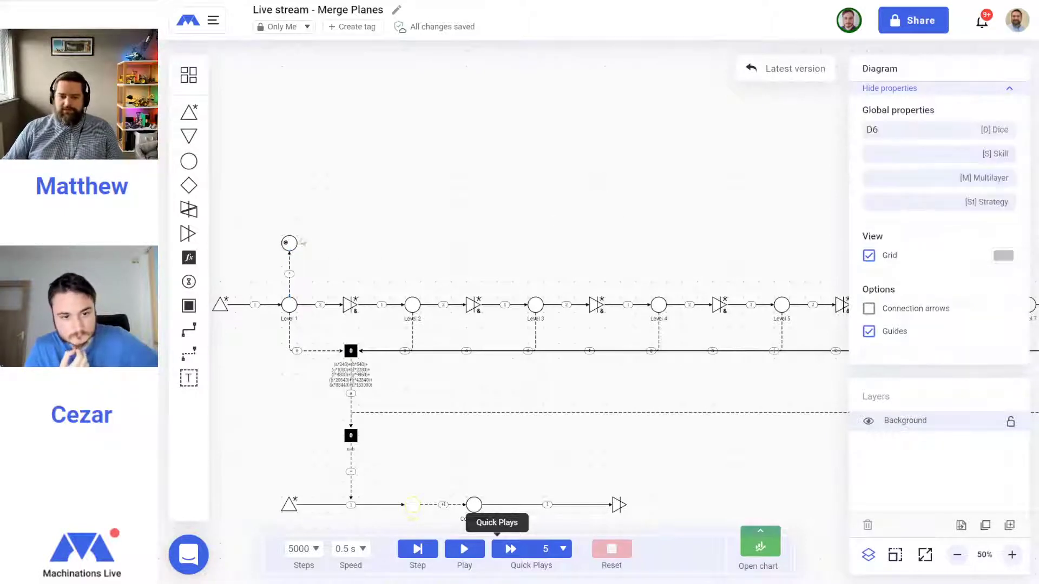
Set the action of the pool above Level 1 to push-any, and add a second pool above it fed by a resource connection
{"action": "left_click", "coordinate": [289, 243]}
{"action": "left_click", "coordinate": [951, 206]}
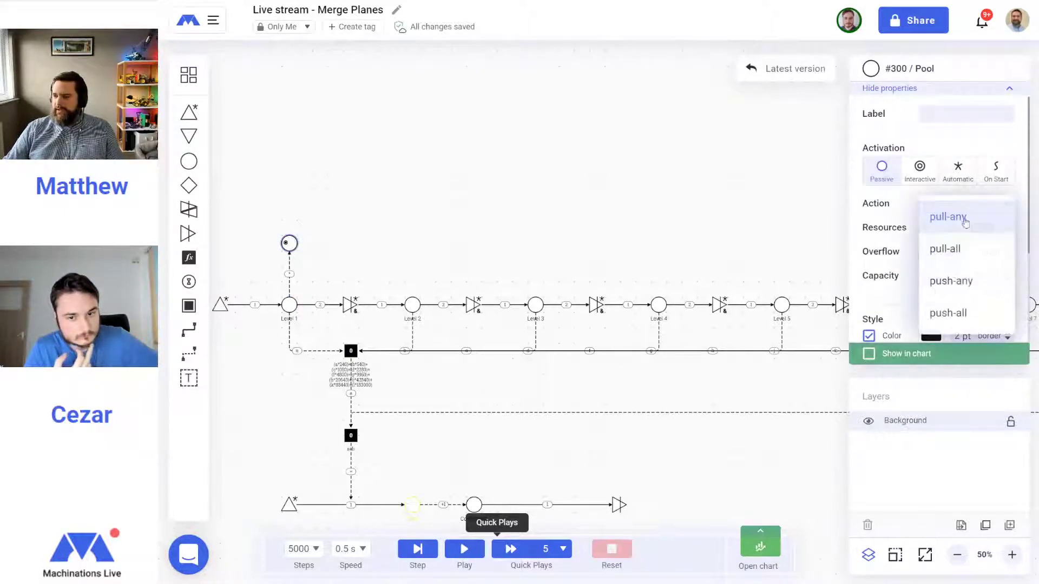
{"action": "left_click", "coordinate": [958, 281]}
{"action": "left_click", "coordinate": [325, 250]}
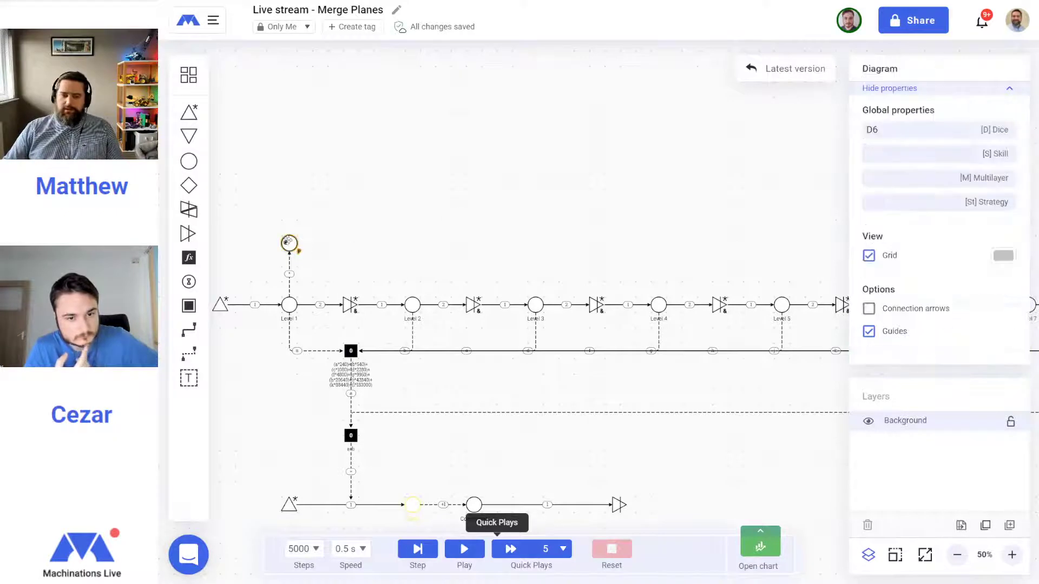
{"action": "left_click_drag", "start_coordinate": [289, 243], "coordinate": [288, 181]}
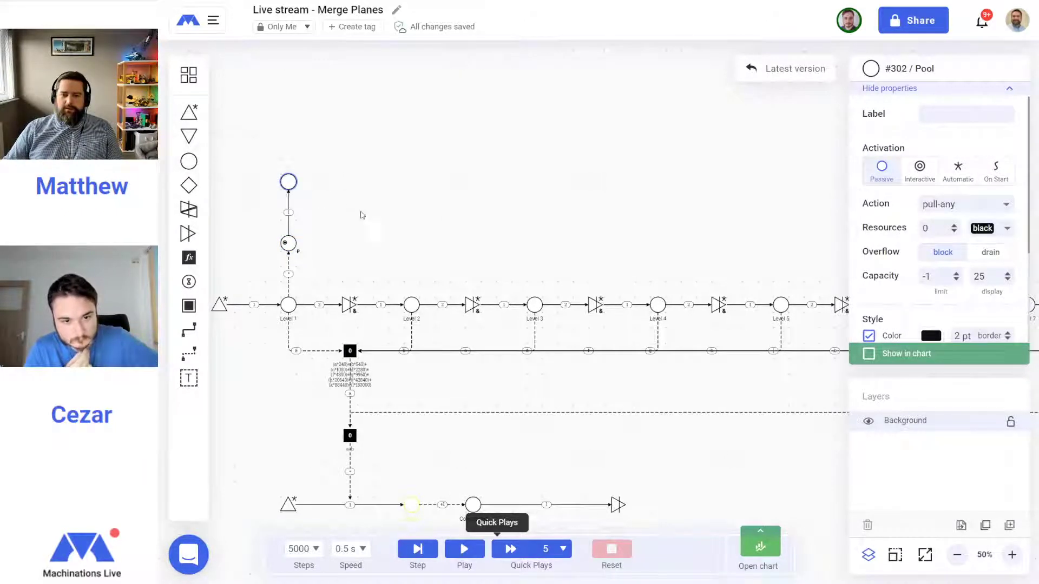
{"action": "left_click", "coordinate": [1011, 555]}
{"action": "scroll", "coordinate": [414, 227], "scroll_direction": "left", "scroll_amount": 7}
{"action": "left_click", "coordinate": [459, 243]}
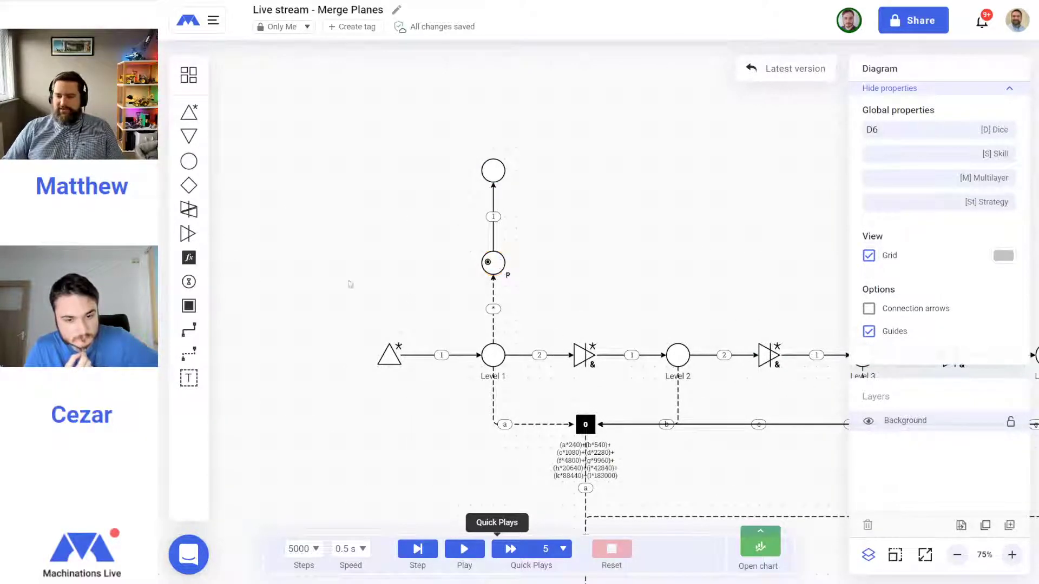
Place an unconnected pool above Level 2, in line with the push-any pool above Level 1
{"action": "left_click", "coordinate": [683, 360]}
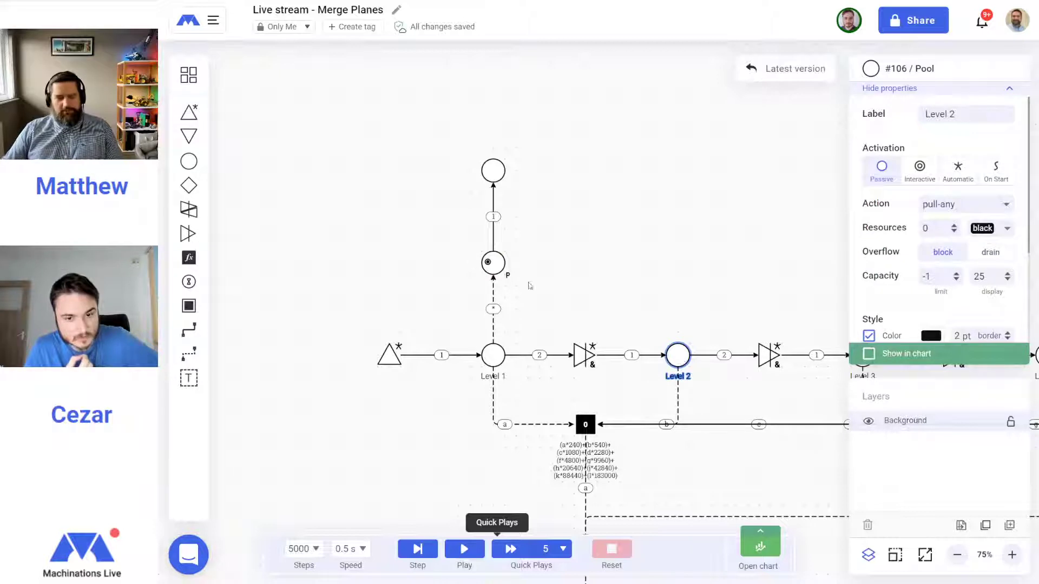
{"action": "left_click", "coordinate": [645, 262]}
{"action": "key", "text": "p"}
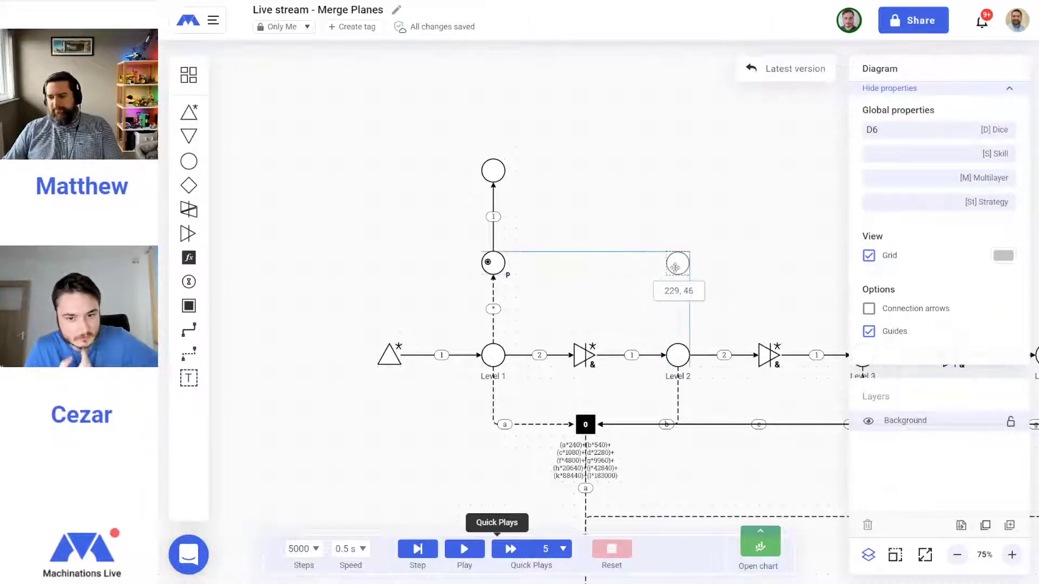
{"action": "left_click", "coordinate": [675, 267]}
{"action": "left_click", "coordinate": [748, 279]}
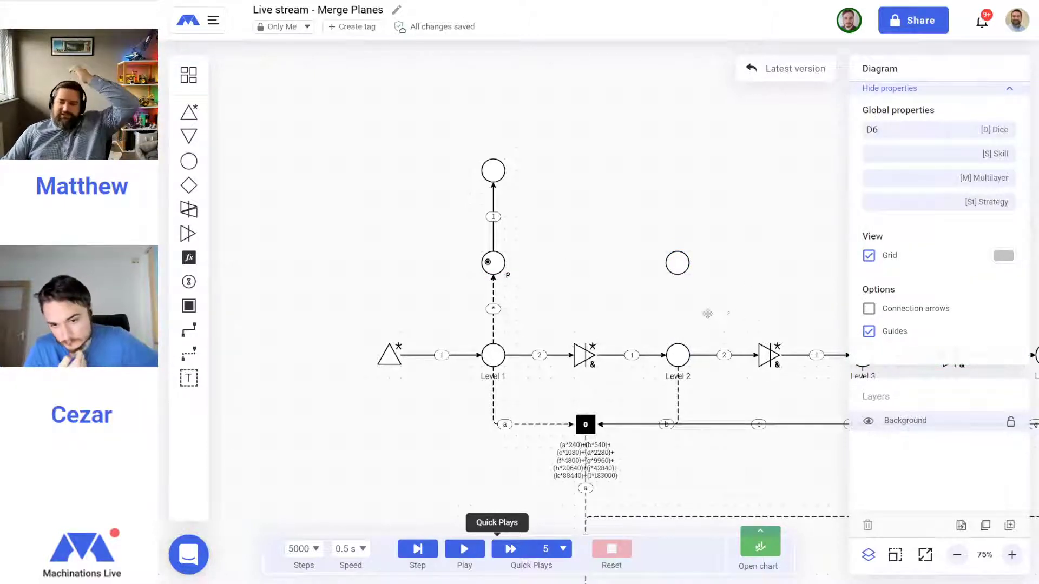
Delete the resource connection feeding Level 1 and the source it came from
{"action": "left_click_drag", "start_coordinate": [725, 311], "coordinate": [569, 302]}
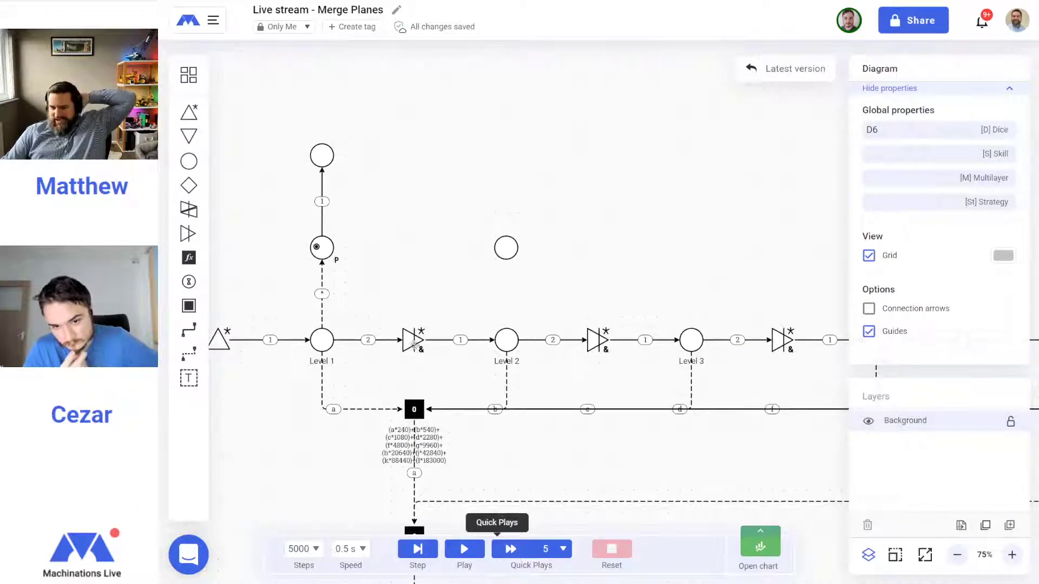
{"action": "left_click", "coordinate": [251, 341]}
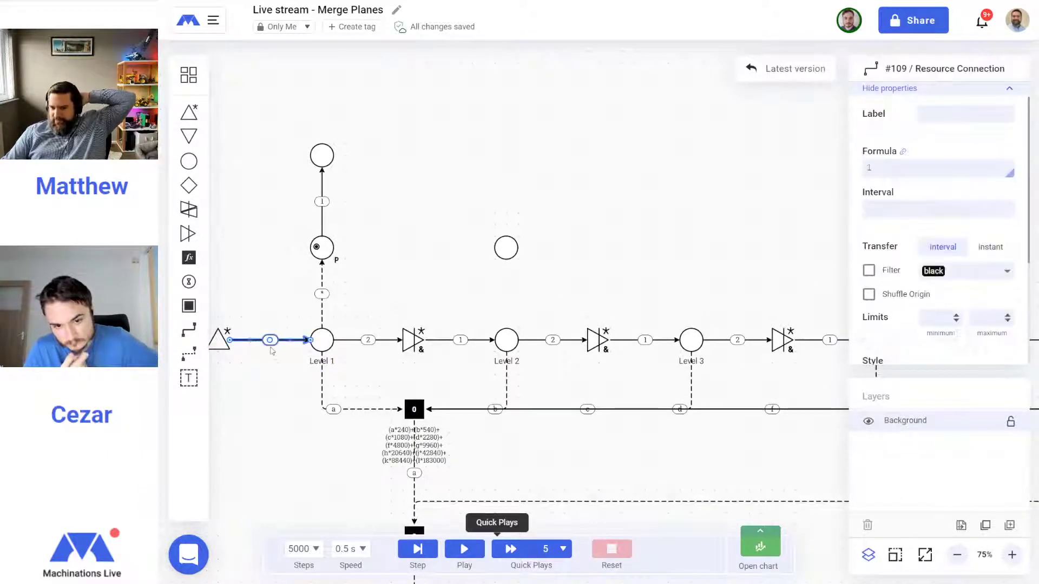
{"action": "key", "text": "Delete"}
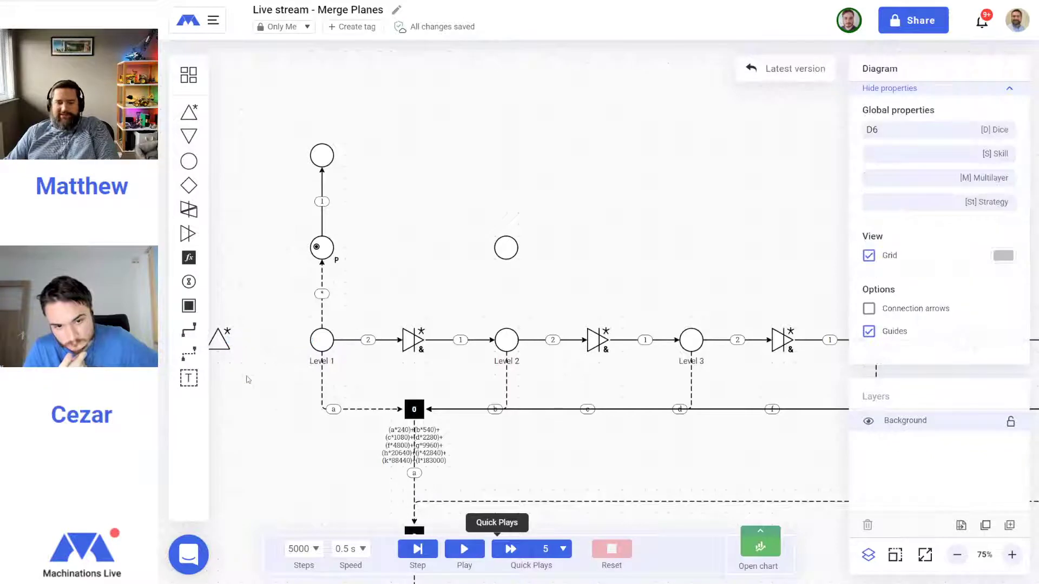
{"action": "left_click_drag", "start_coordinate": [248, 378], "coordinate": [545, 373]}
{"action": "key", "text": "Delete"}
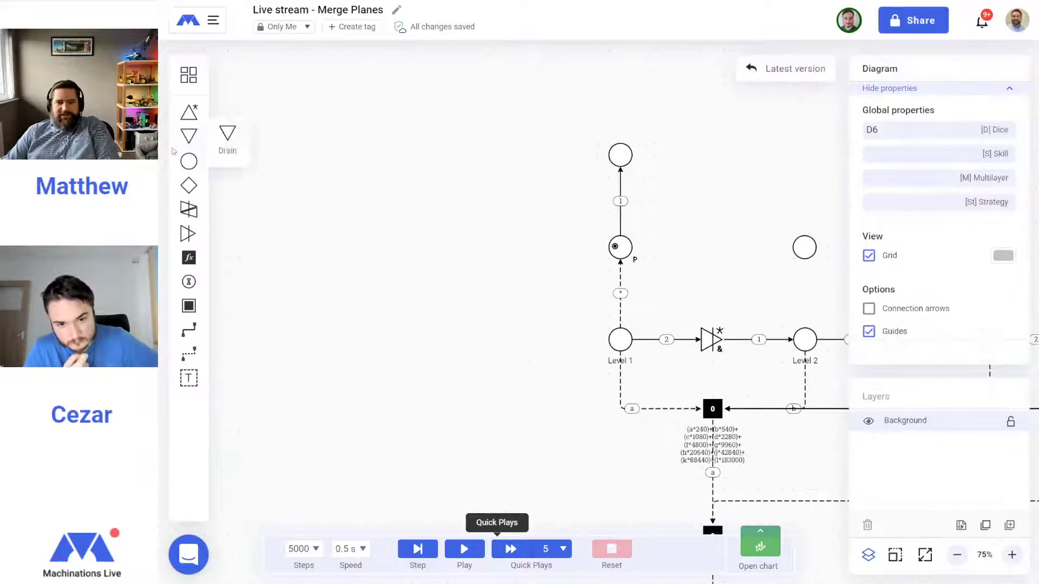
Place a new automatic source and a gate in line with Level 1, ahead of the chain with extra spacing
{"action": "left_click", "coordinate": [189, 112]}
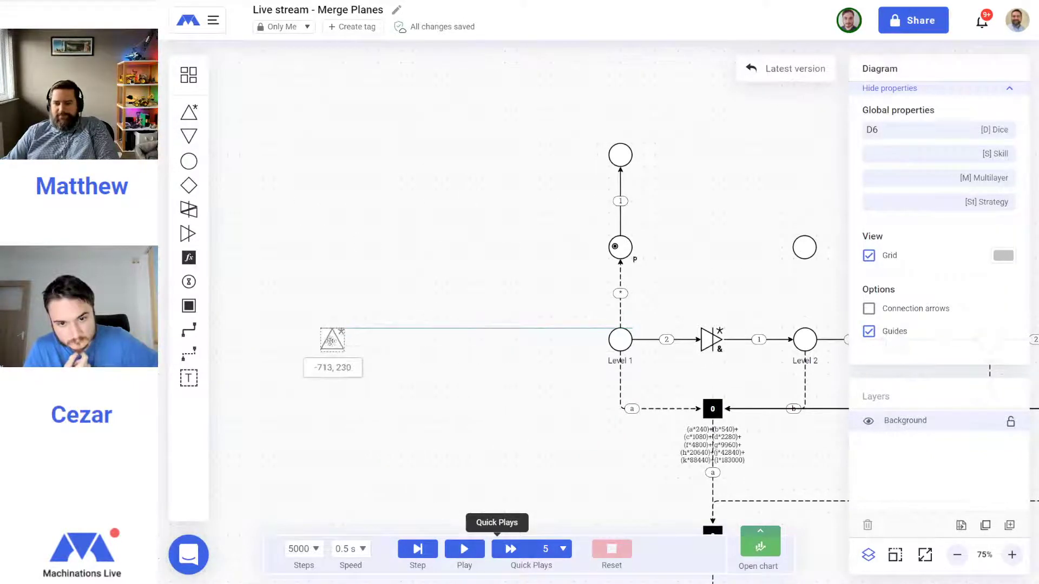
{"action": "left_click", "coordinate": [321, 336]}
{"action": "left_click", "coordinate": [439, 406]}
{"action": "left_click", "coordinate": [189, 186]}
{"action": "left_click", "coordinate": [403, 339]}
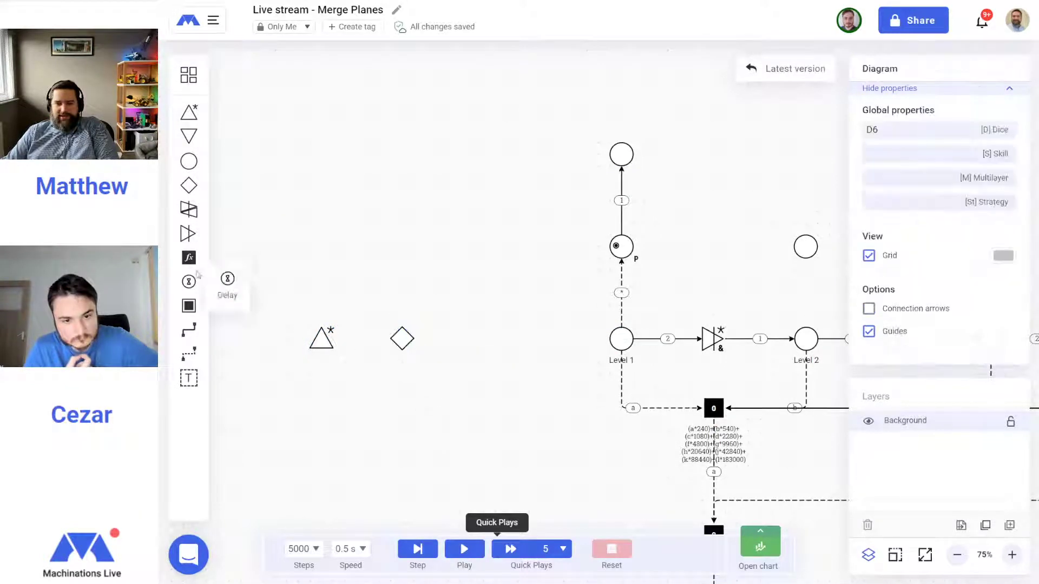
Draw resource connections from the gate to Level 1 and from the new source to the gate
{"action": "left_click", "coordinate": [189, 329]}
{"action": "left_click_drag", "start_coordinate": [413, 342], "coordinate": [610, 347]}
{"action": "left_click", "coordinate": [431, 394]}
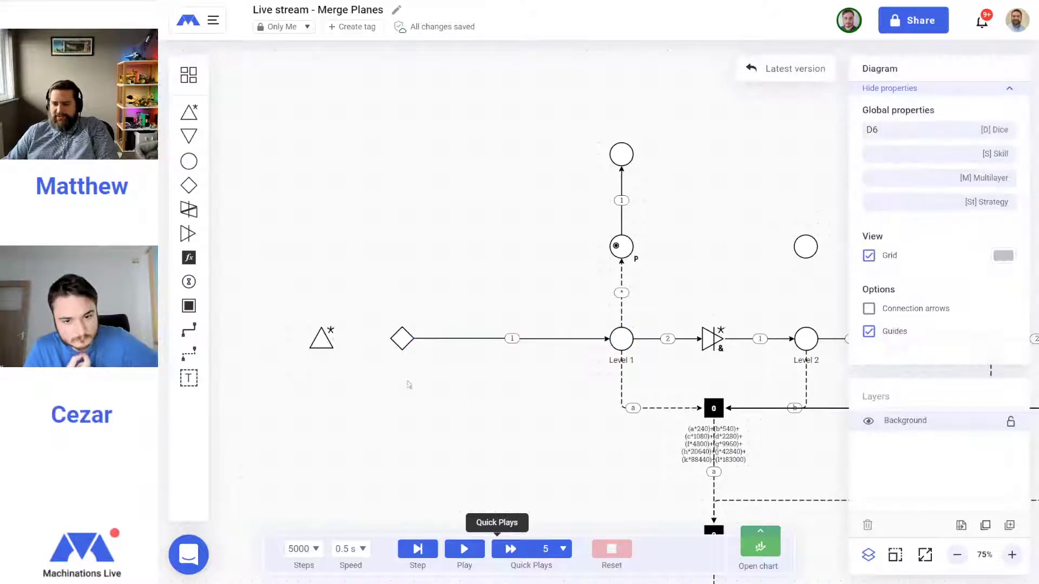
{"action": "left_click", "coordinate": [394, 345]}
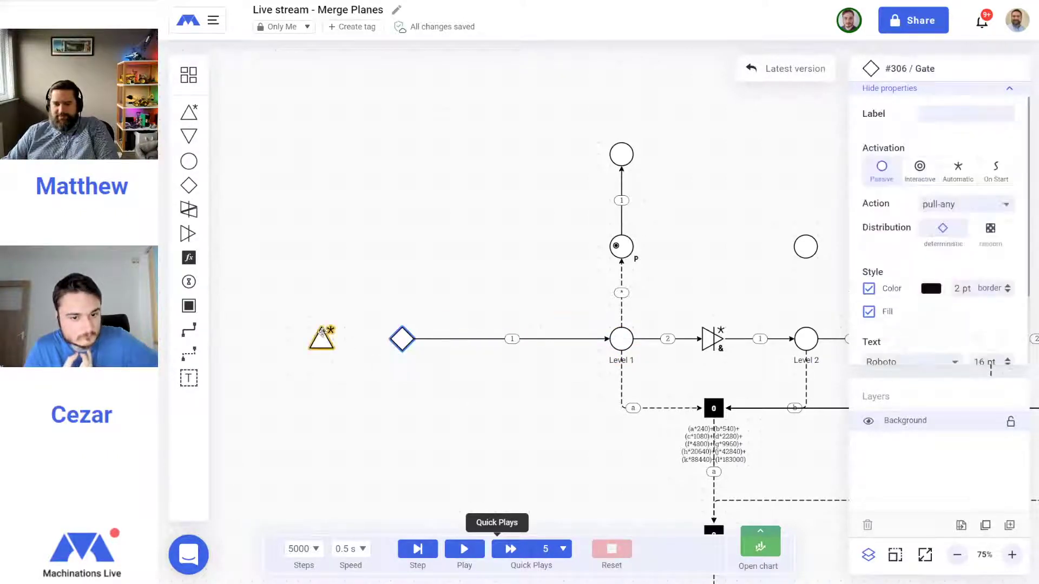
{"action": "left_click", "coordinate": [321, 338]}
{"action": "left_click", "coordinate": [412, 384]}
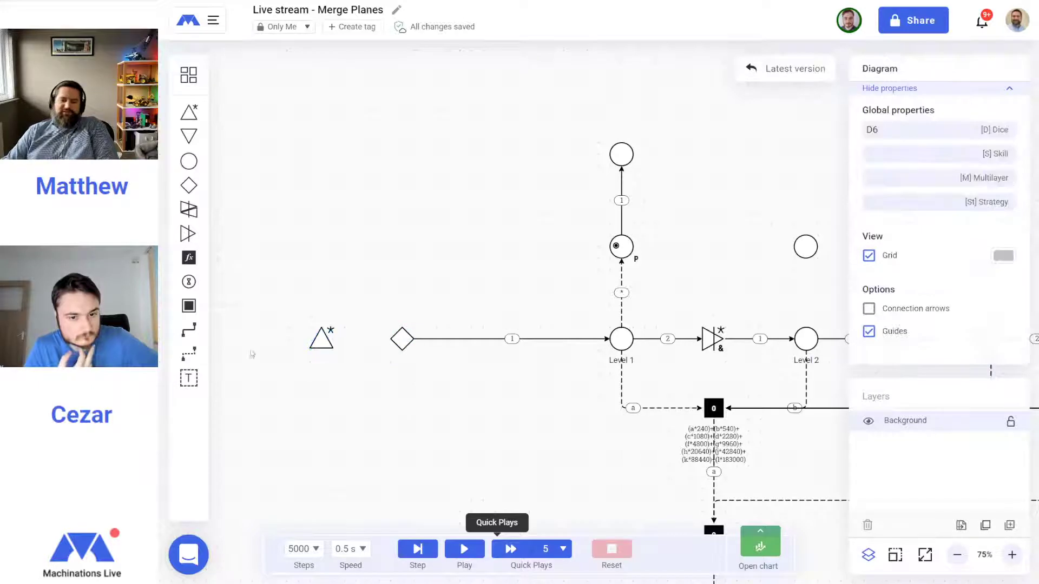
{"action": "left_click", "coordinate": [189, 334]}
{"action": "left_click_drag", "start_coordinate": [322, 338], "coordinate": [398, 340]}
Give the pool above Level 2 a starting amount of 1 resource
{"action": "left_click_drag", "start_coordinate": [563, 427], "coordinate": [521, 360]}
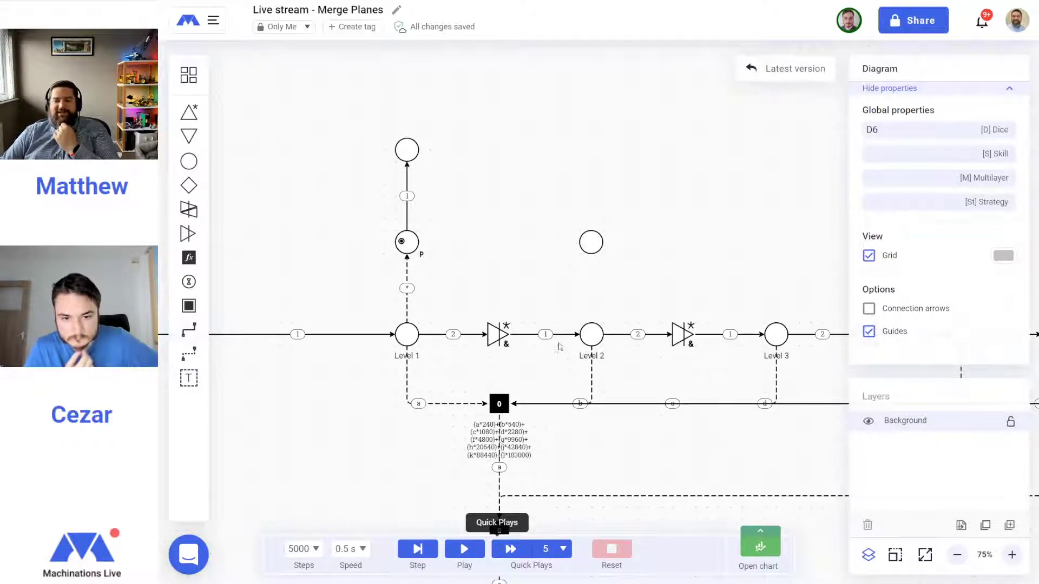
{"action": "left_click_drag", "start_coordinate": [336, 376], "coordinate": [523, 362]}
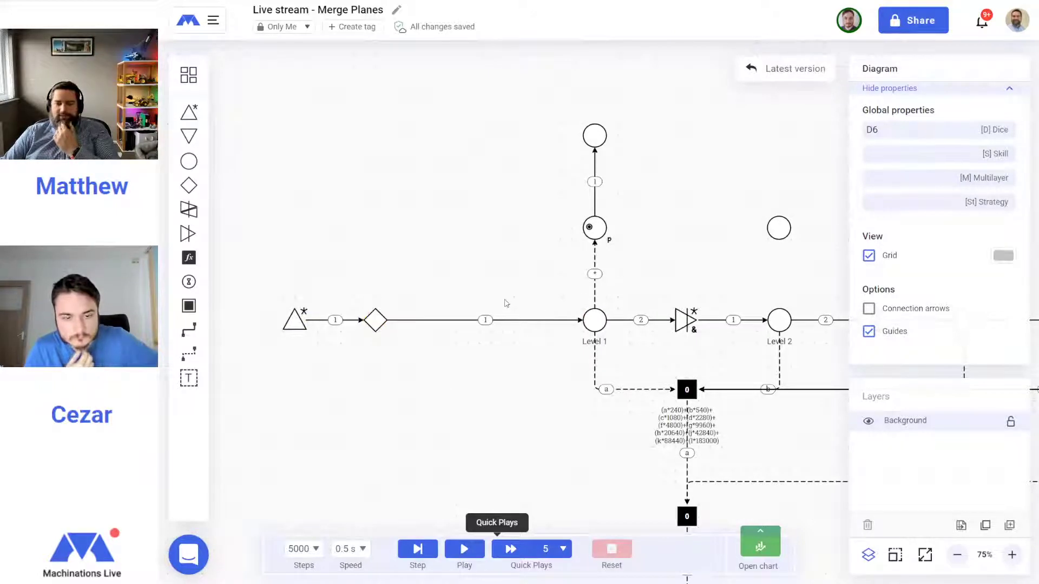
{"action": "left_click_drag", "start_coordinate": [726, 264], "coordinate": [598, 235]}
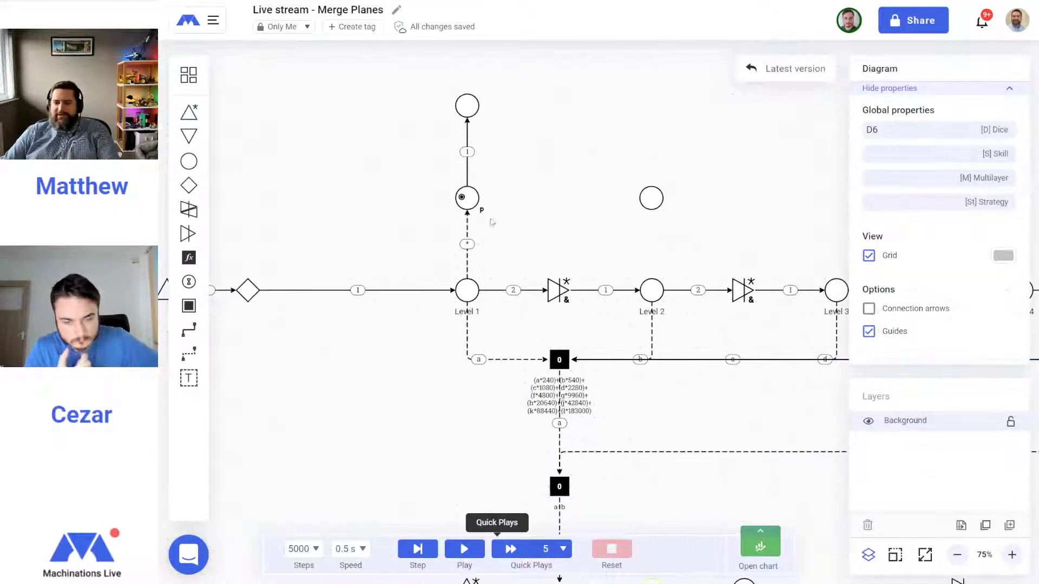
{"action": "left_click", "coordinate": [656, 198]}
{"action": "left_click", "coordinate": [896, 227]}
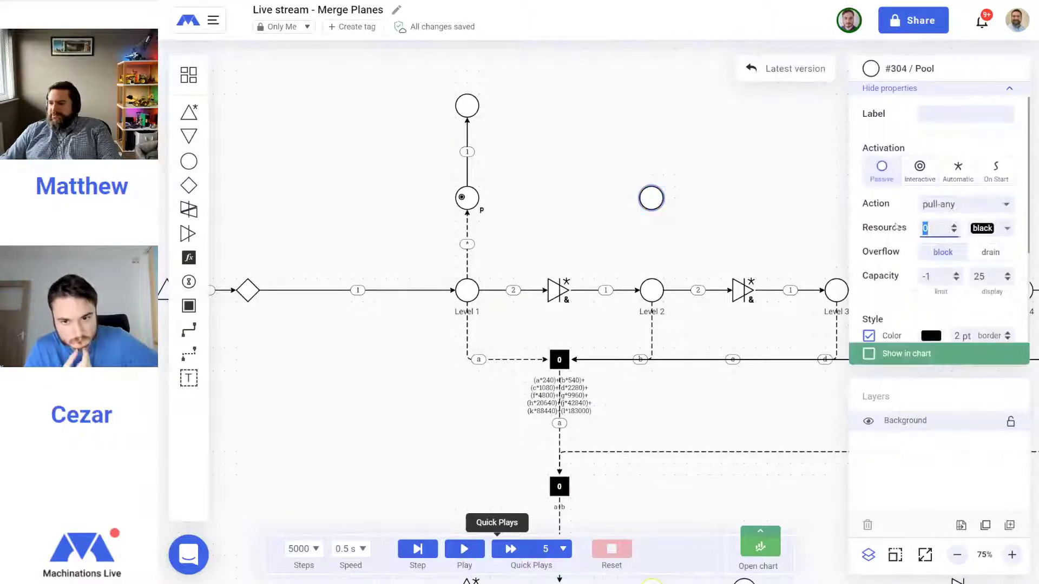
{"action": "left_click", "coordinate": [608, 242]}
Draw a state connection from Level 2 to the pool above it and set its formula to *
{"action": "left_click_drag", "start_coordinate": [191, 355], "coordinate": [651, 198]}
{"action": "left_click", "coordinate": [894, 167]}
{"action": "type", "text": "*"}
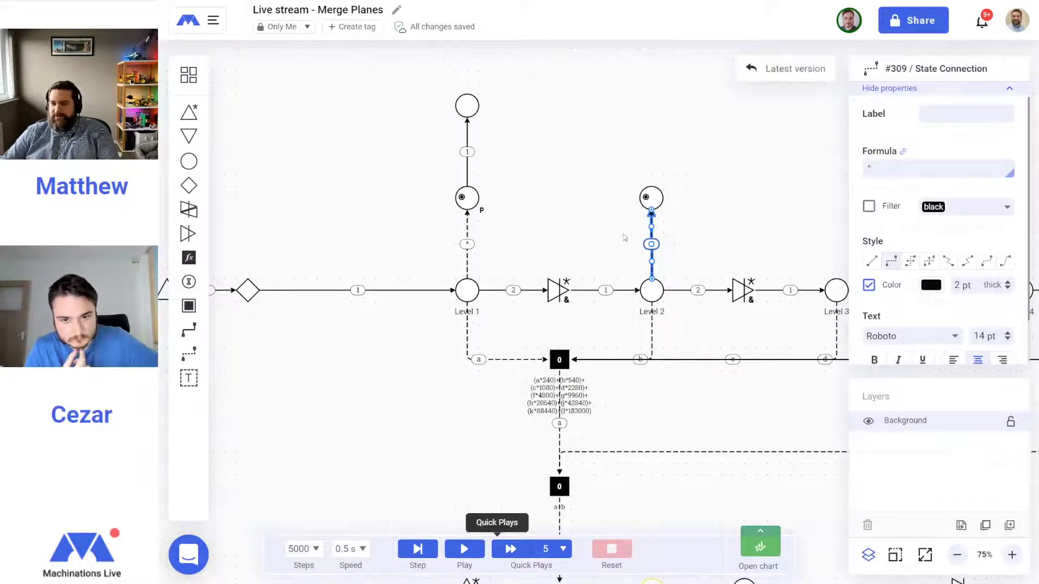
{"action": "left_click", "coordinate": [706, 213]}
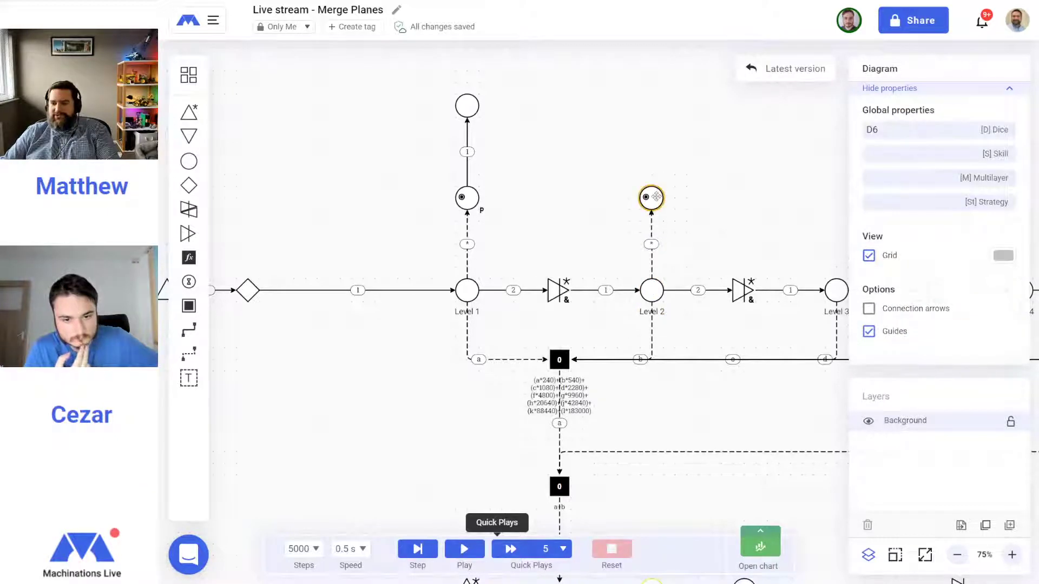
Draw a resource connection from the pool above Level 2 to the topmost pool, routing its horizontal segment above the two trigger pools
{"action": "left_click_drag", "start_coordinate": [189, 331], "coordinate": [646, 198]}
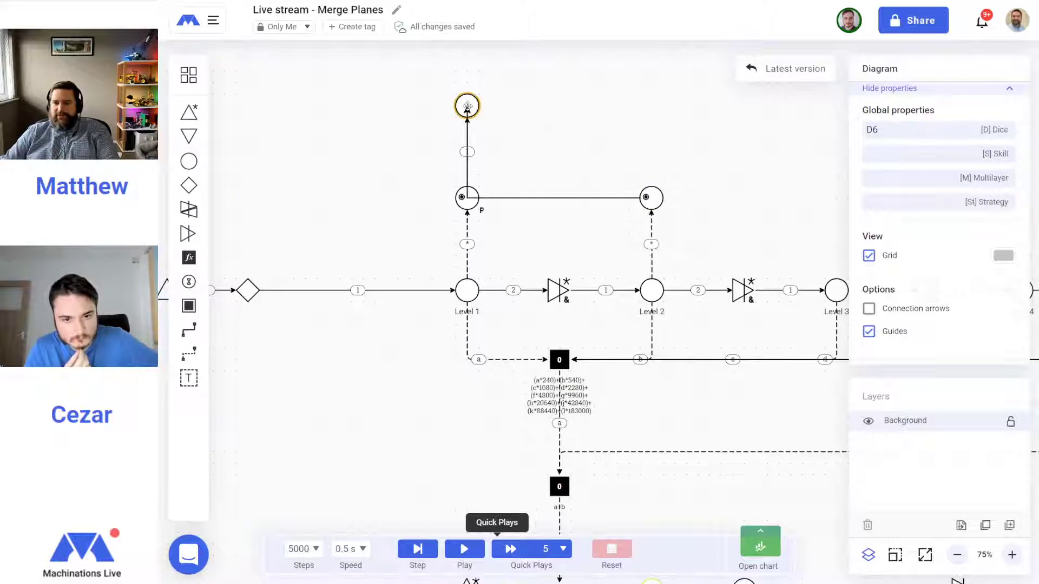
{"action": "left_click_drag", "start_coordinate": [553, 198], "coordinate": [559, 152]}
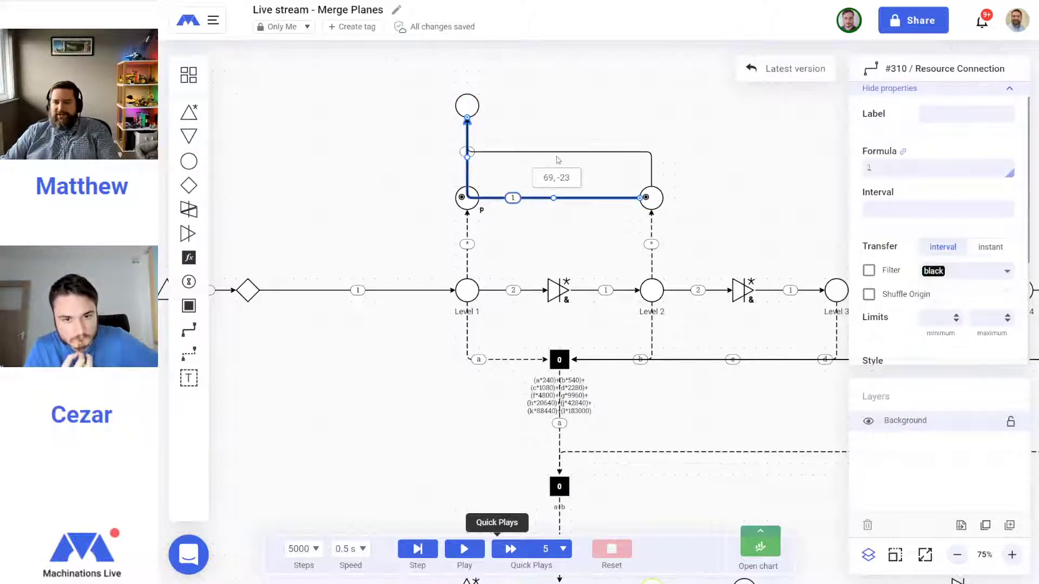
{"action": "left_click", "coordinate": [467, 109]}
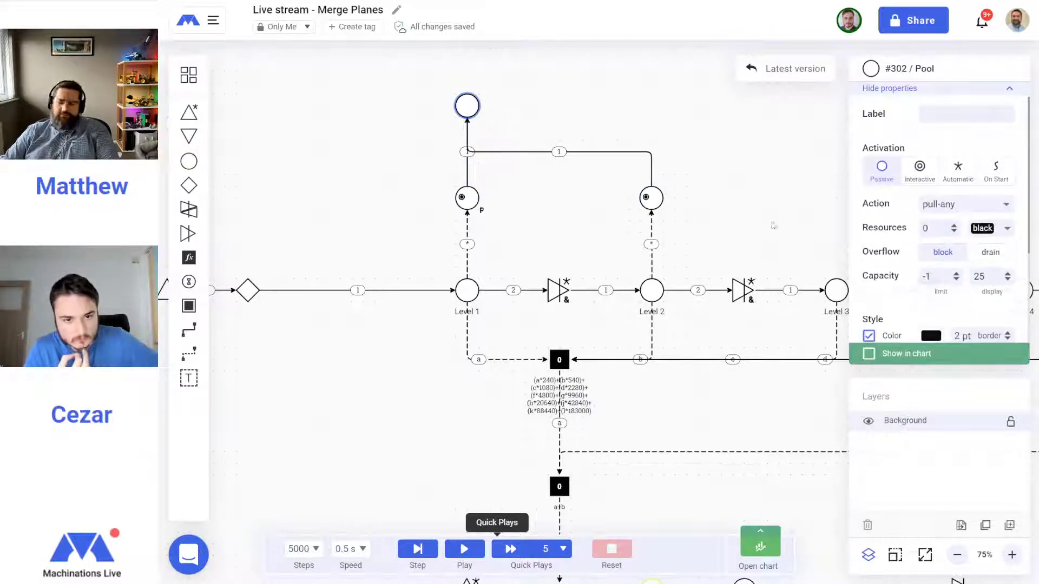
Add a pool above Level 3 linked by a state connection, and set that connection's formula to *
{"action": "left_click_drag", "start_coordinate": [754, 239], "coordinate": [618, 247]}
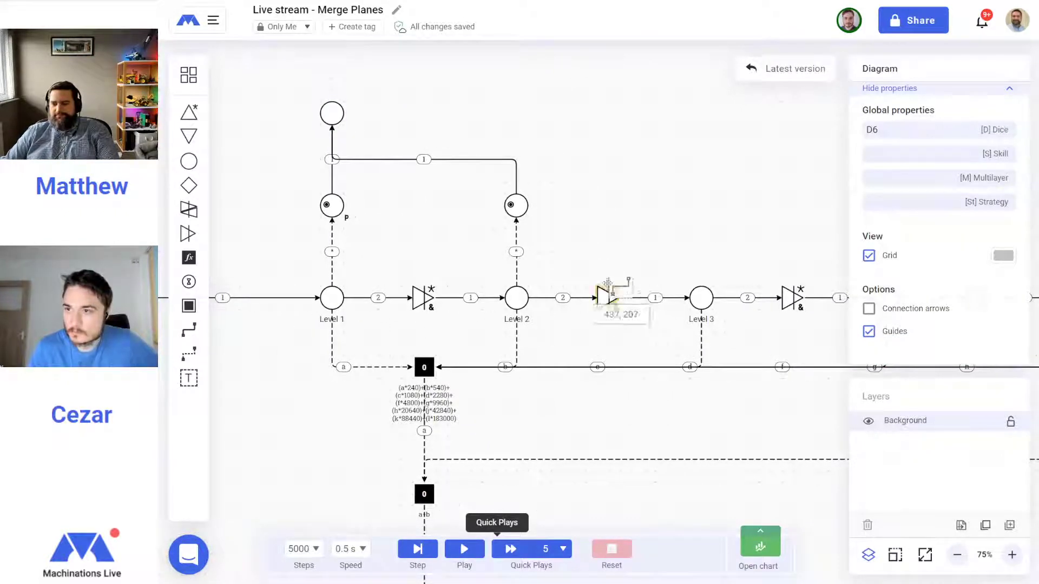
{"action": "left_click", "coordinate": [701, 292]}
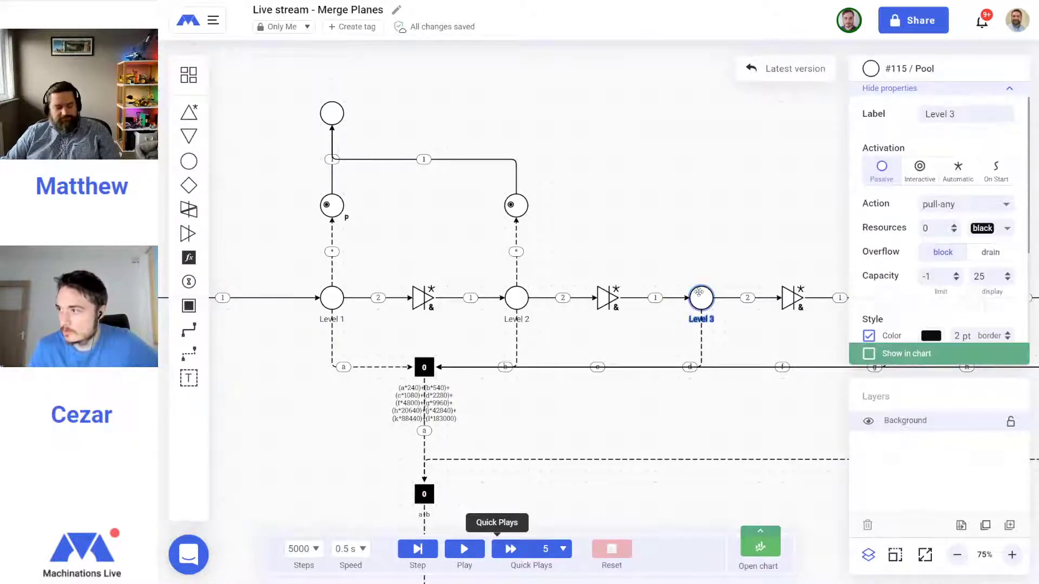
{"action": "left_click", "coordinate": [188, 162]}
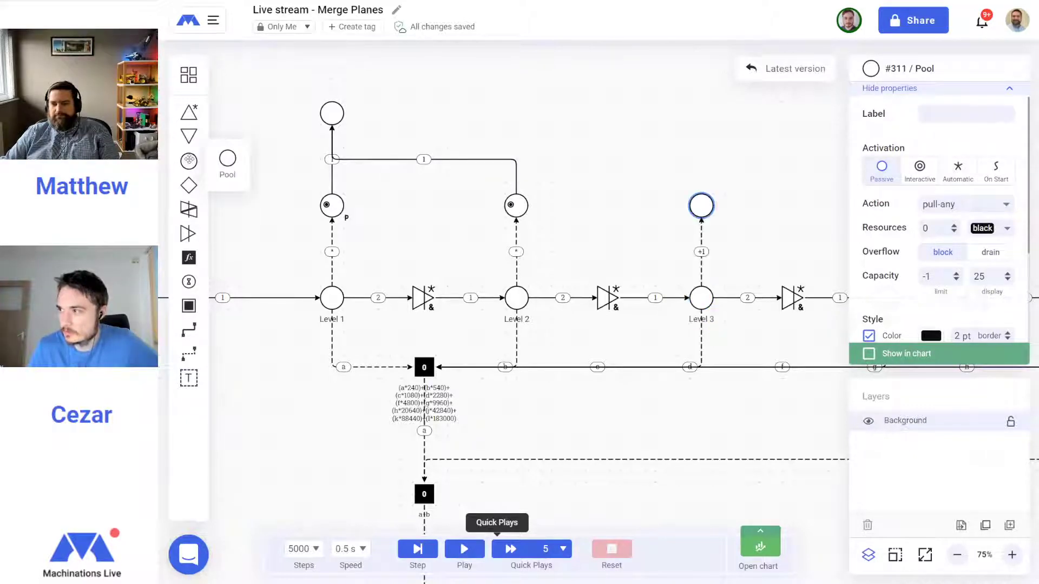
{"action": "left_click", "coordinate": [701, 238]}
{"action": "double_click", "coordinate": [871, 169]}
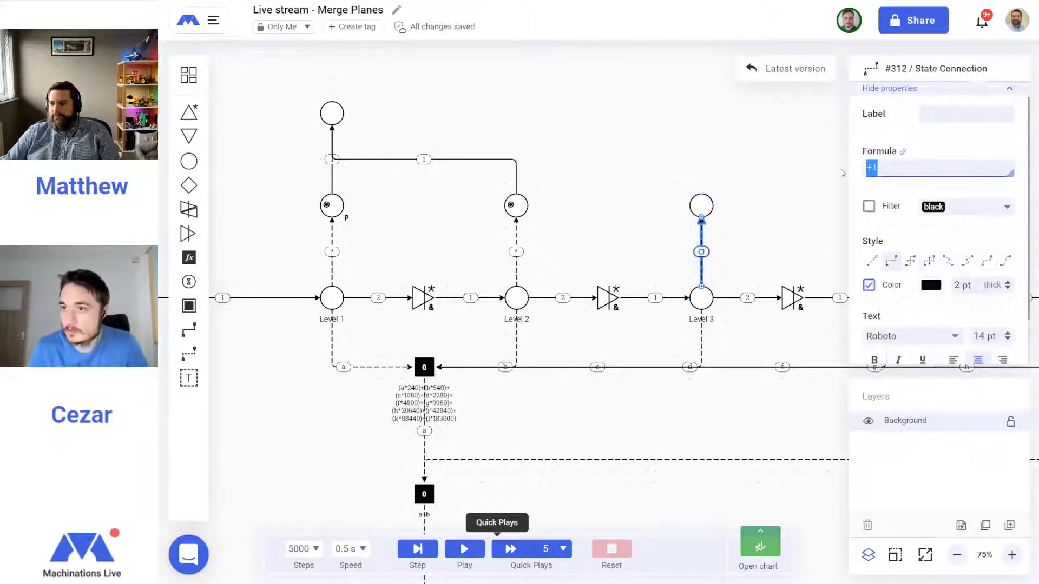
{"action": "type", "text": "*"}
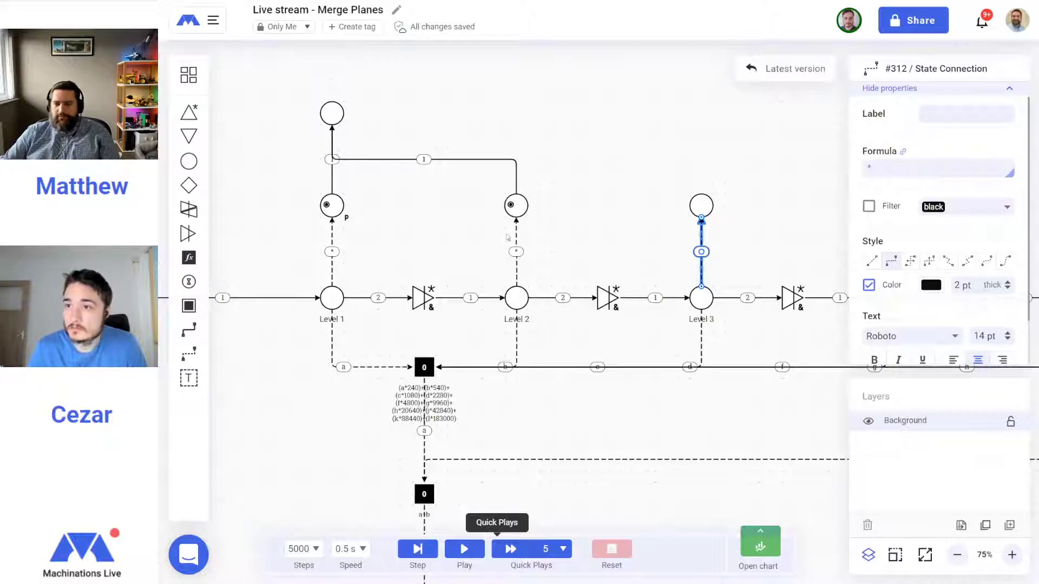
Draw a resource connection from the pool above Level 3 to the topmost pool, routing its horizontal segment above the trigger pools
{"action": "left_click", "coordinate": [189, 329]}
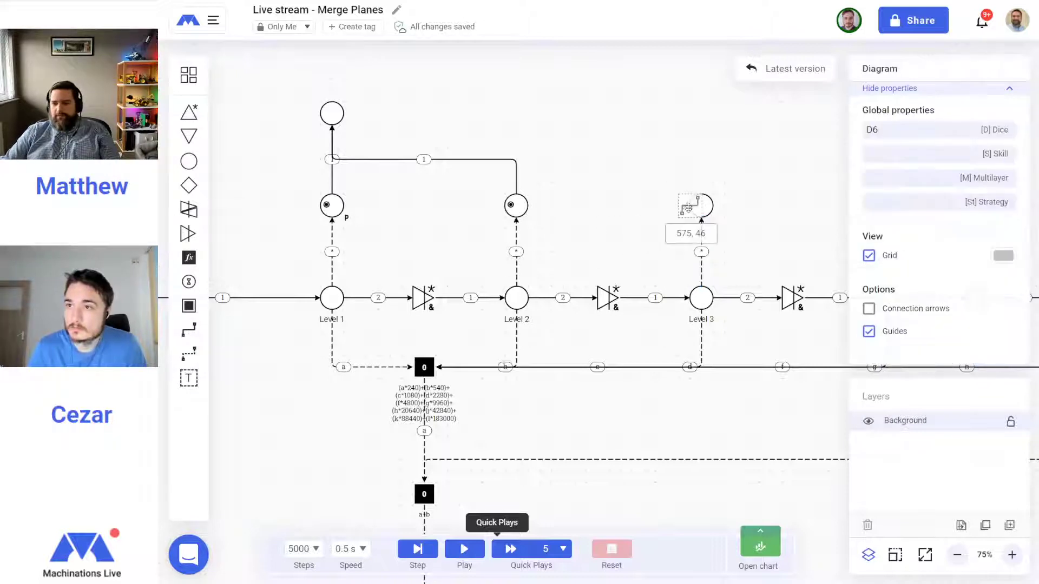
{"action": "mouse_move", "coordinate": [701, 206]}
{"action": "left_mouse_down"}
{"action": "mouse_move", "coordinate": [338, 130]}
{"action": "mouse_move", "coordinate": [331, 115]}
{"action": "left_mouse_up"}
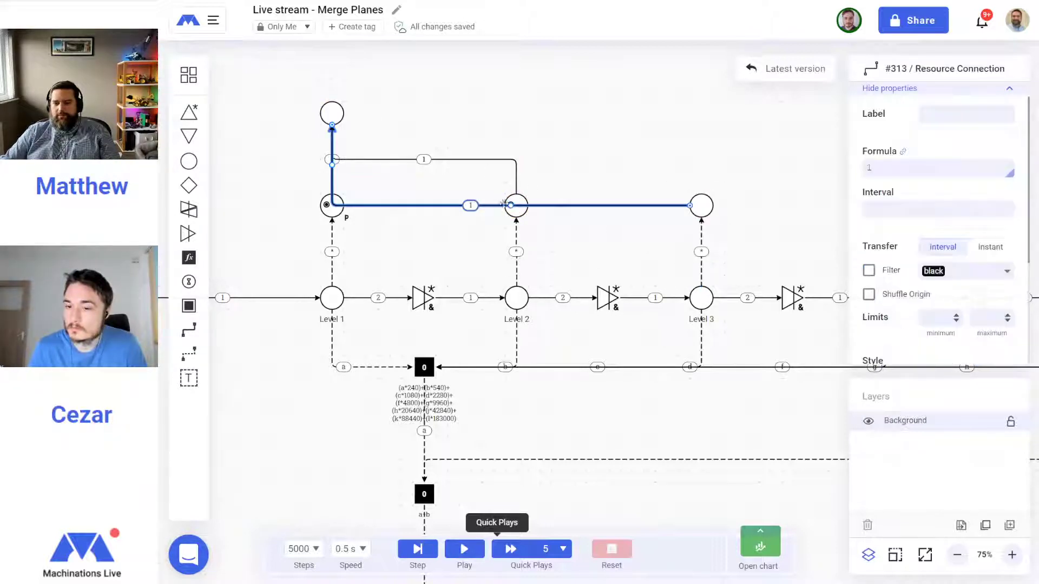
{"action": "left_click_drag", "start_coordinate": [510, 205], "coordinate": [525, 162]}
{"action": "left_click", "coordinate": [774, 199]}
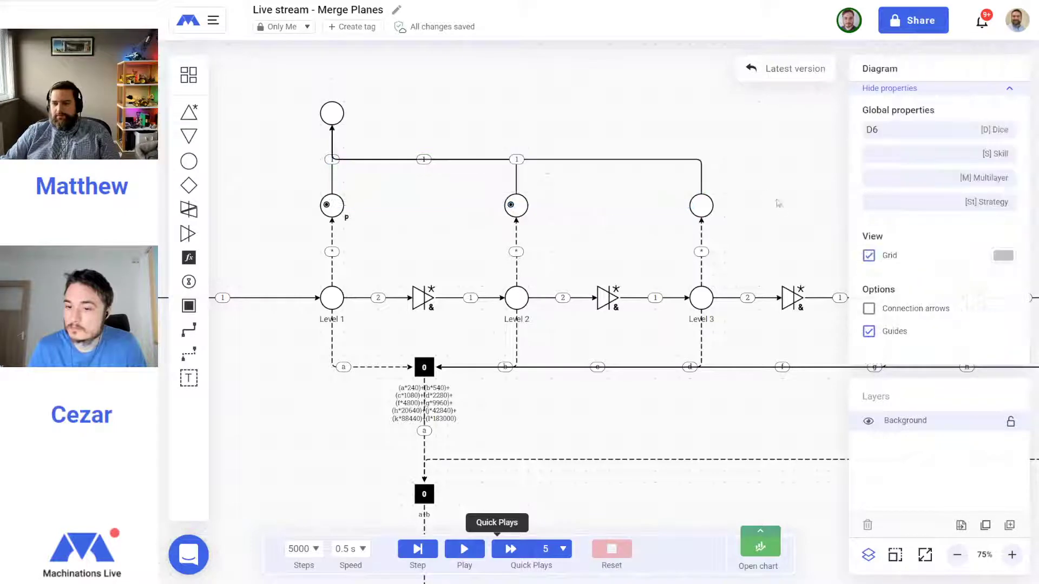
Give the pool above Level 3 a starting amount of 1 resource
{"action": "left_click", "coordinate": [710, 206]}
{"action": "double_click", "coordinate": [935, 229]}
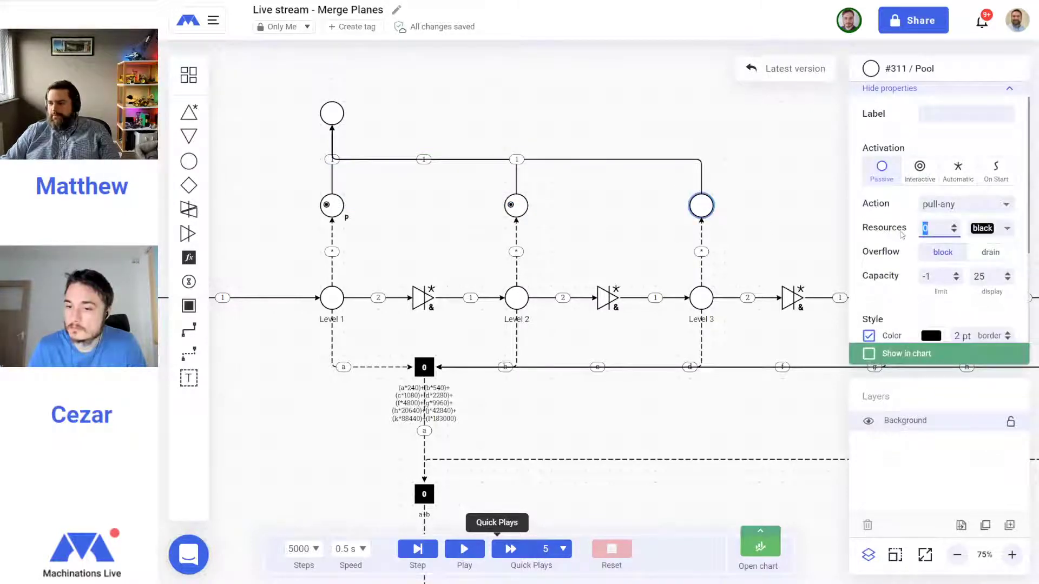
{"action": "type", "text": "1"}
Add a pool above Level 4 linked to it by a state connection
{"action": "left_click_drag", "start_coordinate": [791, 262], "coordinate": [623, 265]}
{"action": "left_click", "coordinate": [643, 280]}
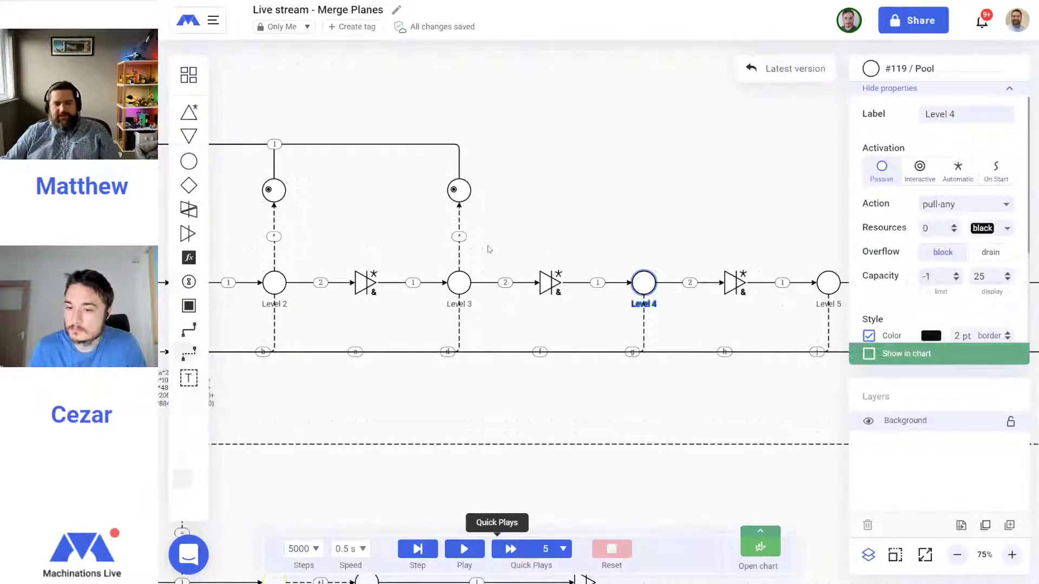
{"action": "left_click", "coordinate": [189, 161]}
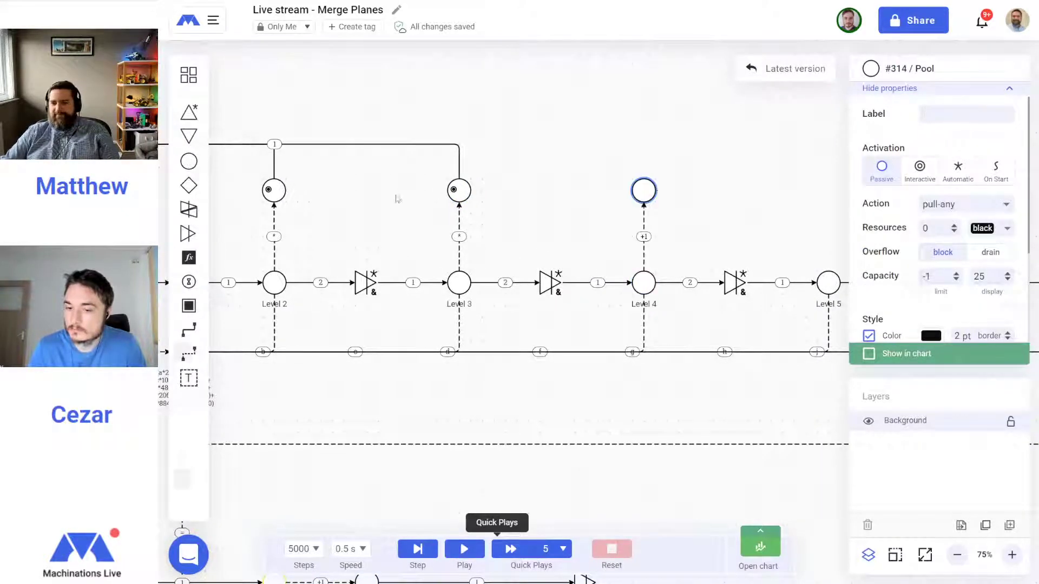
Draw a resource connection from the pool above Level 4 to the topmost pool, routing its horizontal segment above the trigger pools
{"action": "left_click", "coordinate": [238, 317]}
{"action": "left_click_drag", "start_coordinate": [457, 163], "coordinate": [631, 241]}
{"action": "mouse_move", "coordinate": [814, 252]}
{"action": "left_mouse_down"}
{"action": "mouse_move", "coordinate": [540, 234]}
{"action": "mouse_move", "coordinate": [261, 163]}
{"action": "left_mouse_up"}
{"action": "left_click_drag", "start_coordinate": [532, 251], "coordinate": [539, 205]}
Give the pool above Level 4 a starting amount of 1 resource and set its incoming state connection's formula to *
{"action": "left_click", "coordinate": [826, 250]}
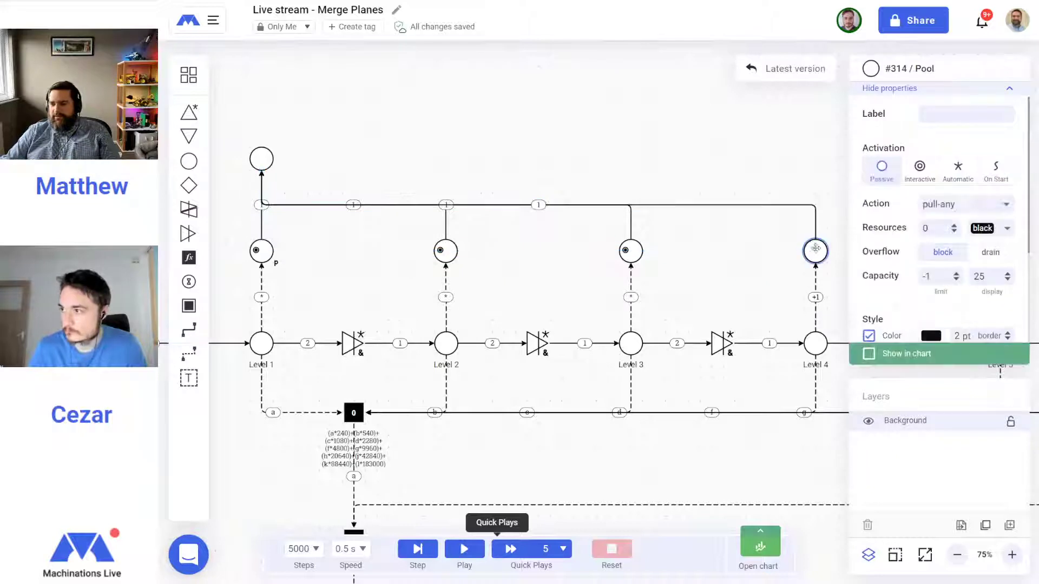
{"action": "double_click", "coordinate": [938, 230]}
{"action": "type", "text": "1"}
{"action": "left_click", "coordinate": [737, 278]}
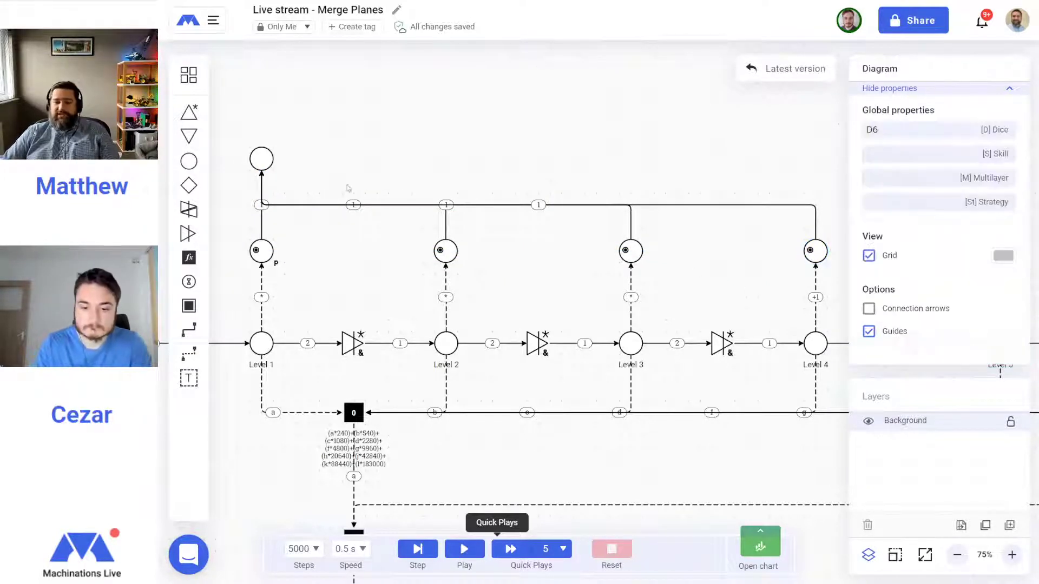
{"action": "left_click", "coordinate": [815, 297]}
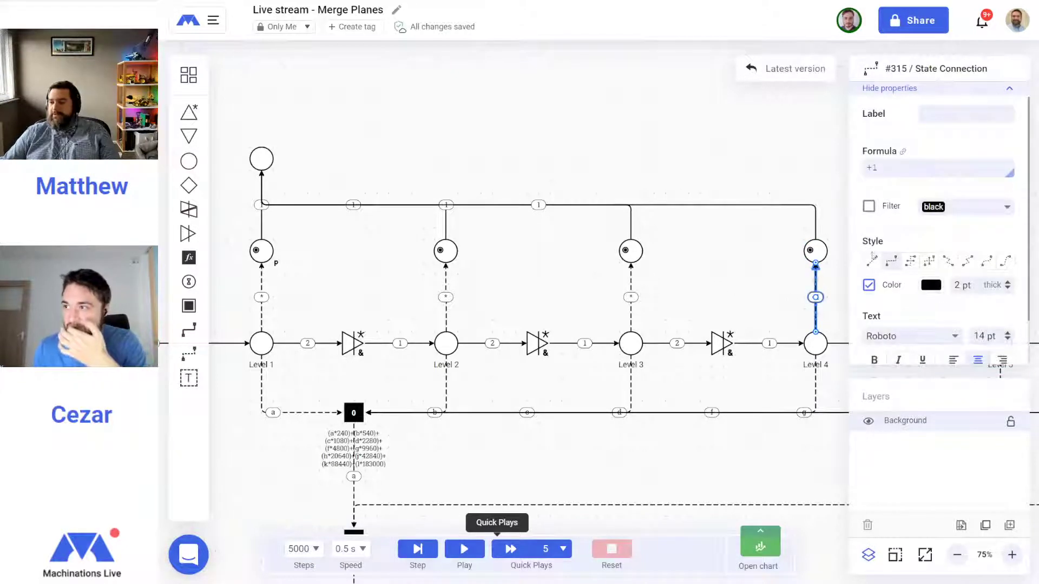
{"action": "double_click", "coordinate": [889, 166]}
{"action": "type", "text": "*"}
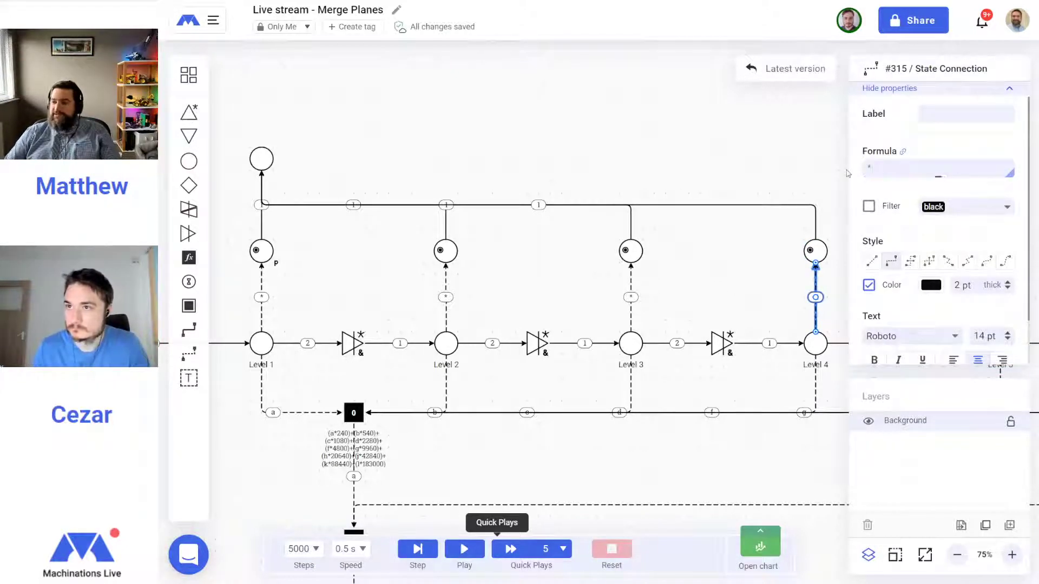
Add a pool above Level 5 linked to it by a state connection
{"action": "left_click_drag", "start_coordinate": [702, 290], "coordinate": [428, 273]}
{"action": "left_click", "coordinate": [733, 326]}
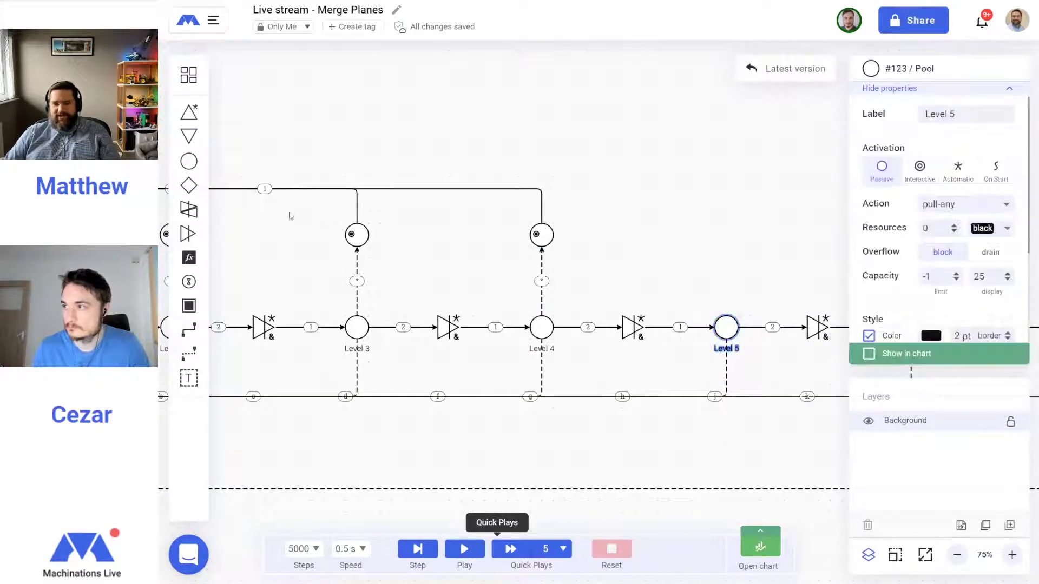
{"action": "left_click", "coordinate": [188, 162]}
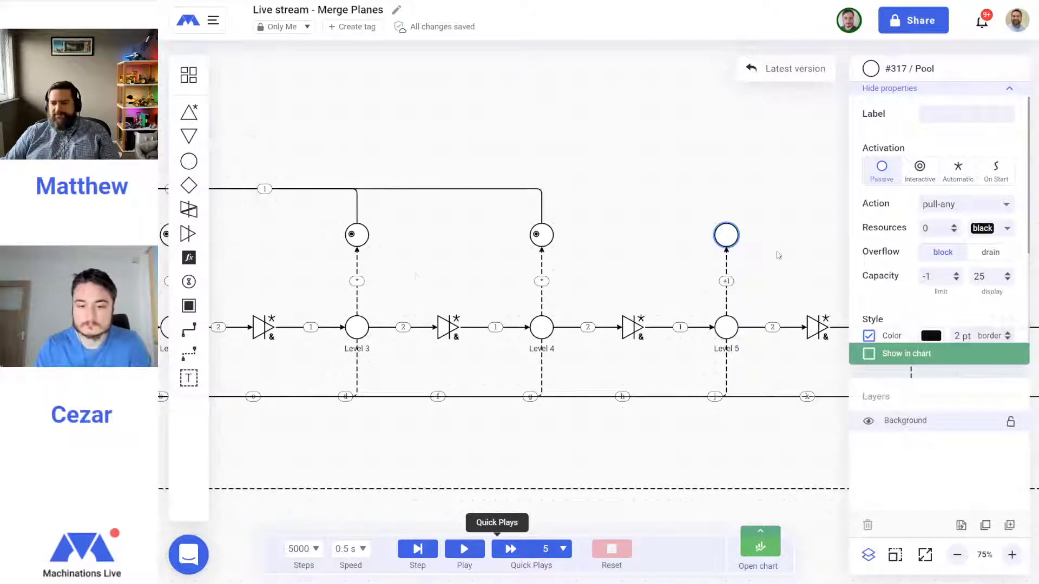
Draw a resource connection from the pool above Level 5 to the topmost pool, routing its horizontal segment above the trigger pools
{"action": "left_click", "coordinate": [191, 329]}
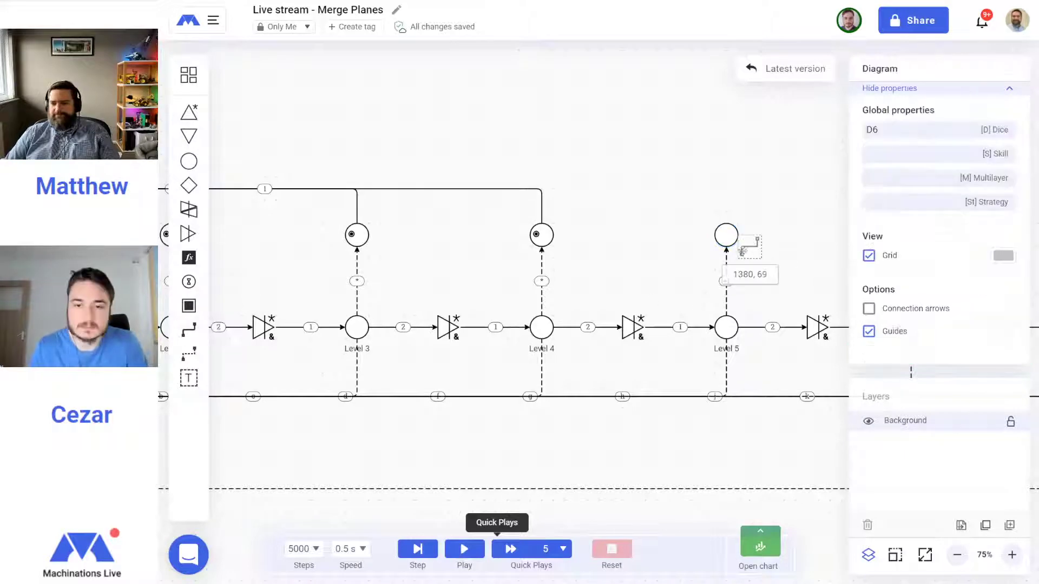
{"action": "left_click_drag", "start_coordinate": [726, 234], "coordinate": [456, 155]}
{"action": "scroll", "coordinate": [462, 175], "scroll_direction": "left", "scroll_amount": 10}
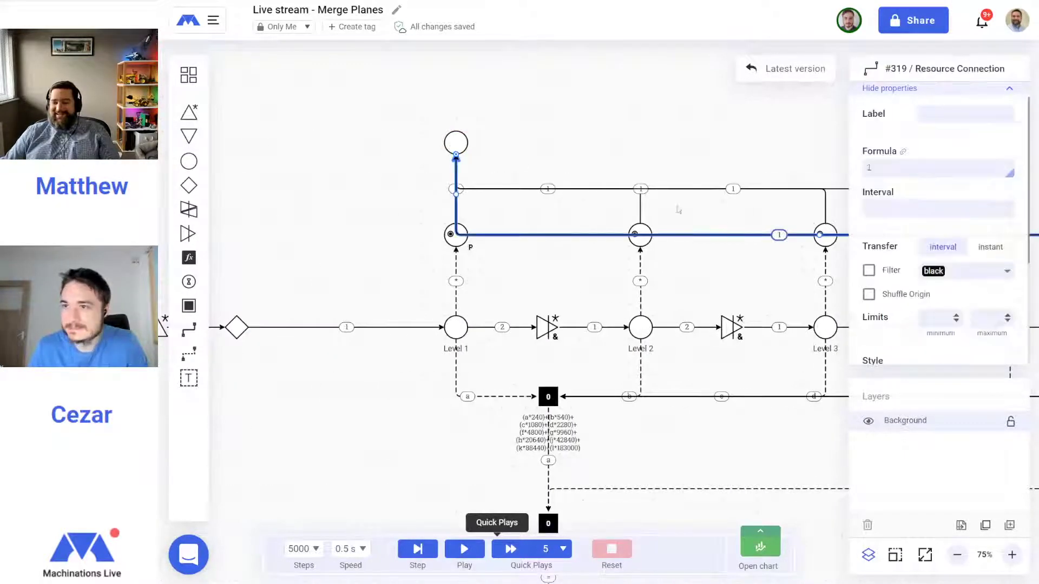
{"action": "left_click_drag", "start_coordinate": [820, 235], "coordinate": [797, 212]}
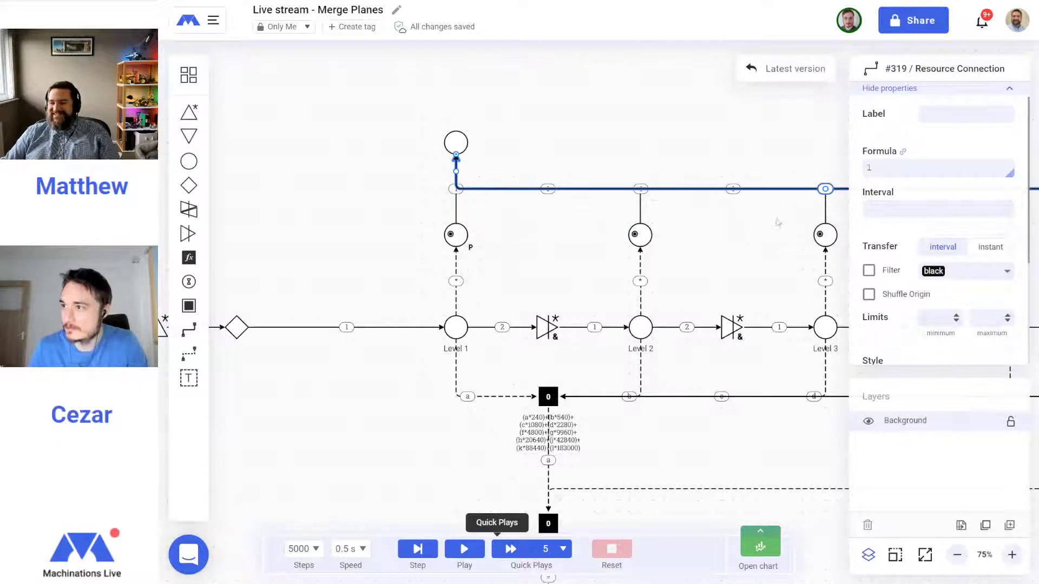
{"action": "left_click", "coordinate": [676, 253]}
Set the formula of the state connection above Level 5 to * and give the pool it feeds 1 starting resource
{"action": "scroll", "coordinate": [676, 253], "scroll_direction": "right", "scroll_amount": 10}
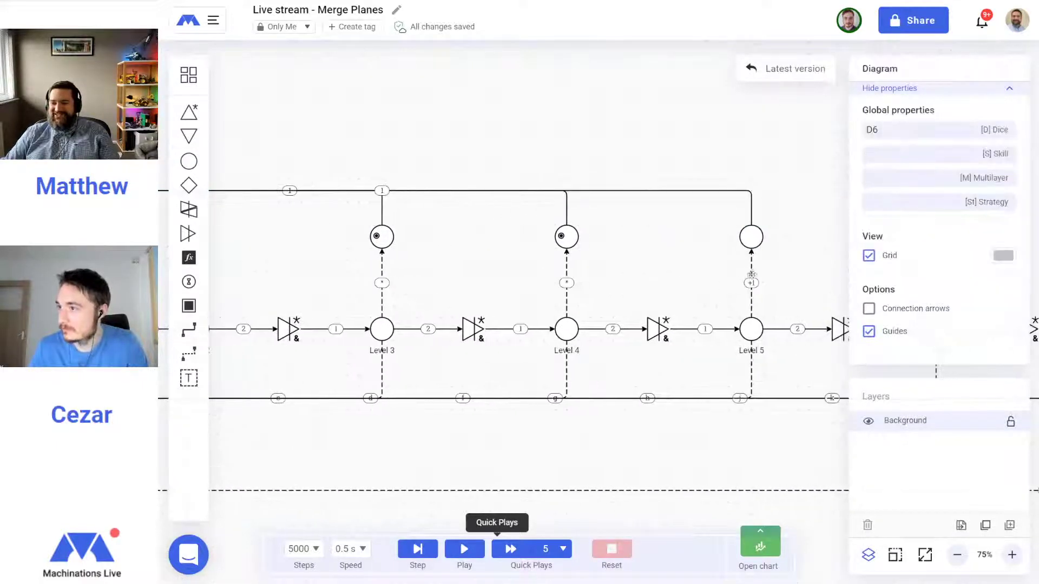
{"action": "left_click", "coordinate": [751, 281]}
{"action": "left_click_drag", "start_coordinate": [891, 164], "coordinate": [848, 173]}
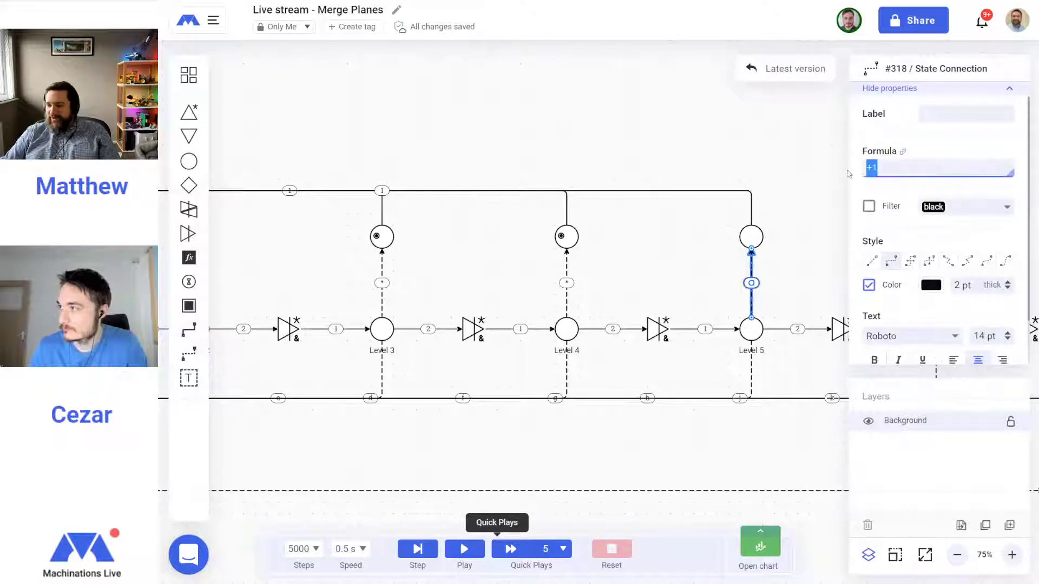
{"action": "type", "text": "*"}
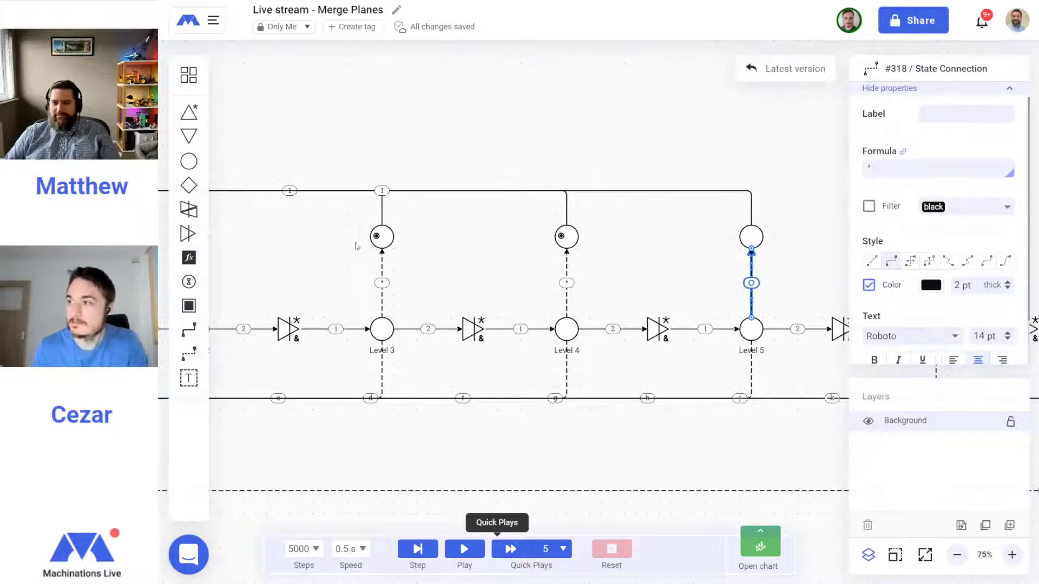
{"action": "left_click", "coordinate": [673, 244]}
{"action": "left_click", "coordinate": [750, 236]}
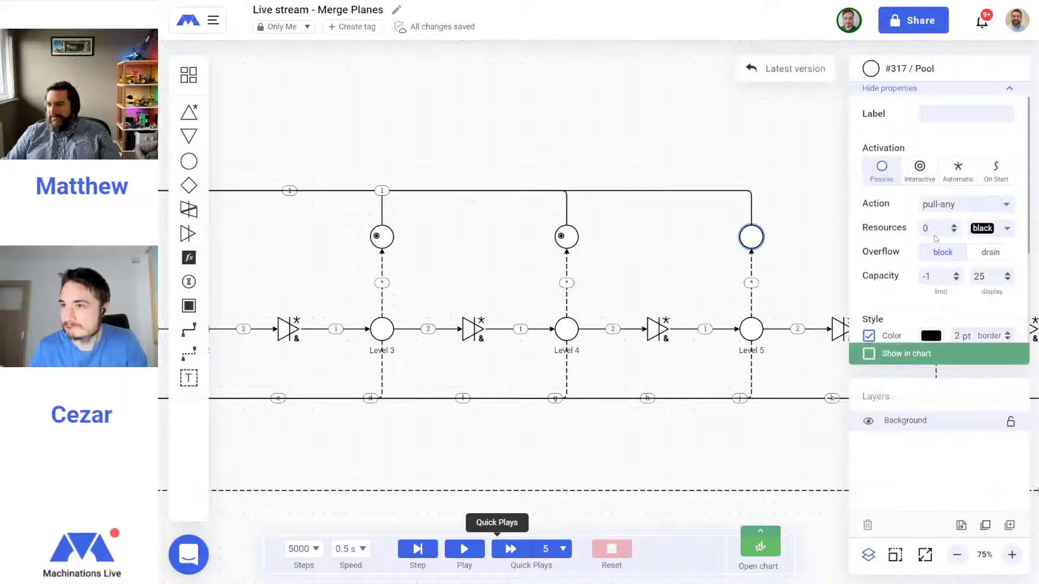
{"action": "left_click_drag", "start_coordinate": [929, 229], "coordinate": [915, 238]}
{"action": "key", "text": "Return"}
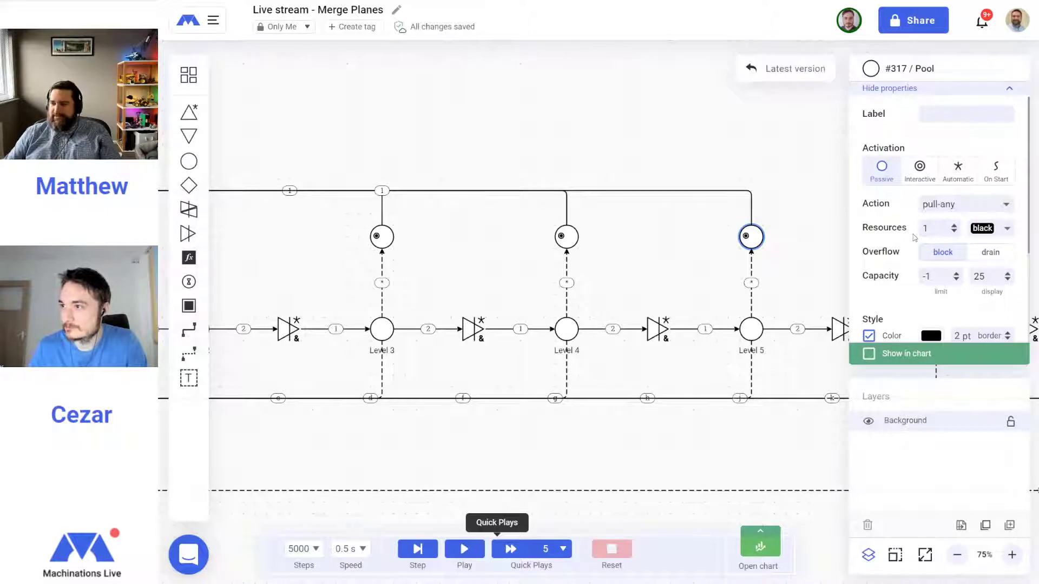
Add a pool above Level 6 linked by a state connection, and set that connection's formula to *
{"action": "left_click_drag", "start_coordinate": [663, 267], "coordinate": [285, 244]}
{"action": "left_click", "coordinate": [432, 281]}
{"action": "left_click", "coordinate": [559, 307]}
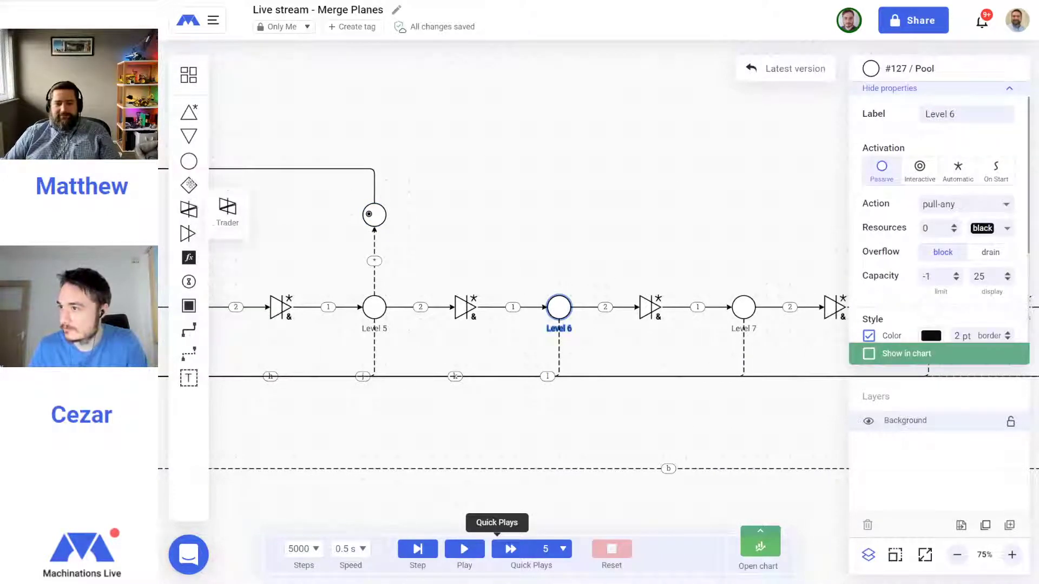
{"action": "key", "text": "ctrl+v"}
{"action": "left_click", "coordinate": [560, 252]}
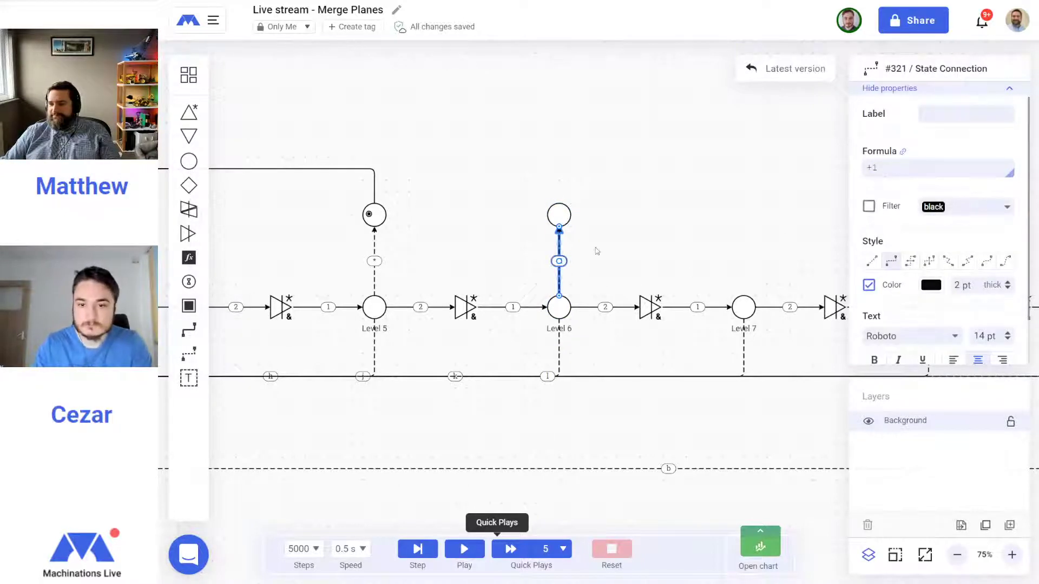
{"action": "left_click_drag", "start_coordinate": [887, 172], "coordinate": [849, 172]}
{"action": "type", "text": "*"}
{"action": "key", "text": "Return"}
{"action": "left_click", "coordinate": [635, 215]}
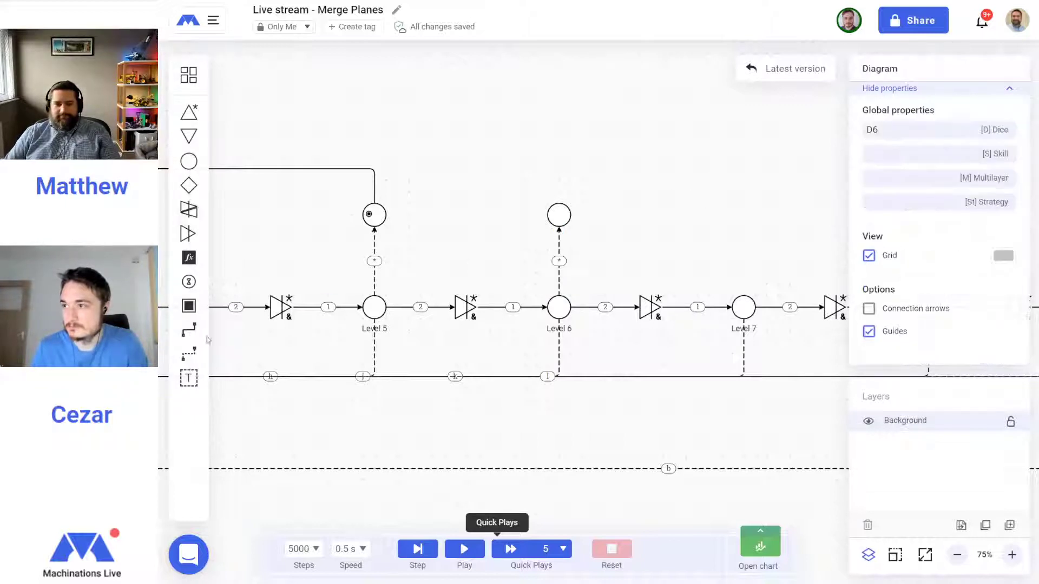
Draw a resource connection from the pool above Level 6 to the topmost pool, routing its horizontal segment above the trigger pools
{"action": "left_click", "coordinate": [190, 329]}
{"action": "scroll", "coordinate": [562, 222], "scroll_direction": "right", "scroll_amount": 5}
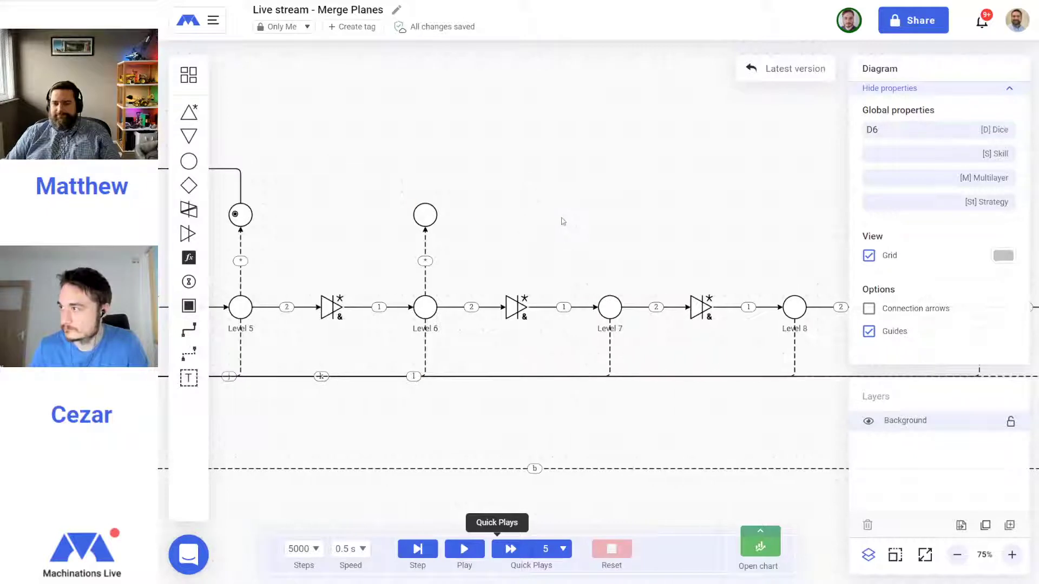
{"action": "left_click", "coordinate": [428, 217]}
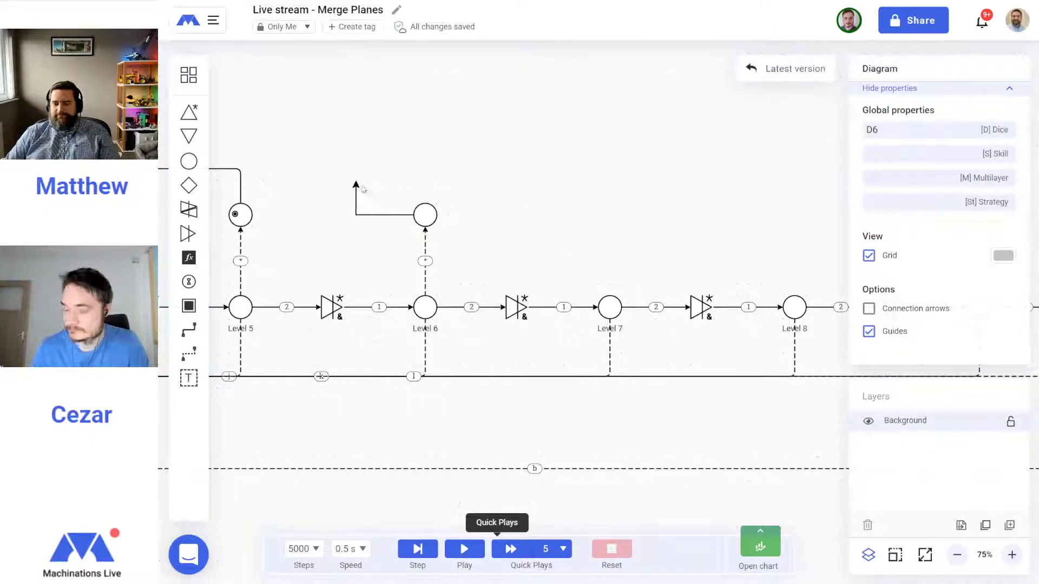
{"action": "scroll", "coordinate": [364, 187], "scroll_direction": "right", "scroll_amount": 4}
{"action": "scroll", "coordinate": [365, 188], "scroll_direction": "left", "scroll_amount": 5}
{"action": "scroll", "coordinate": [364, 194], "scroll_direction": "left", "scroll_amount": 20}
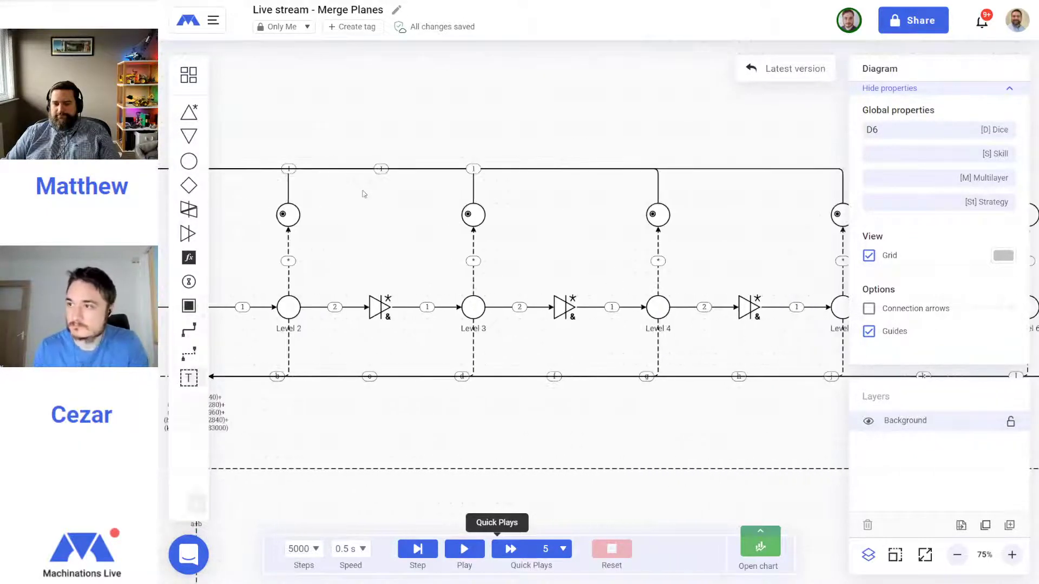
{"action": "left_click", "coordinate": [572, 125]}
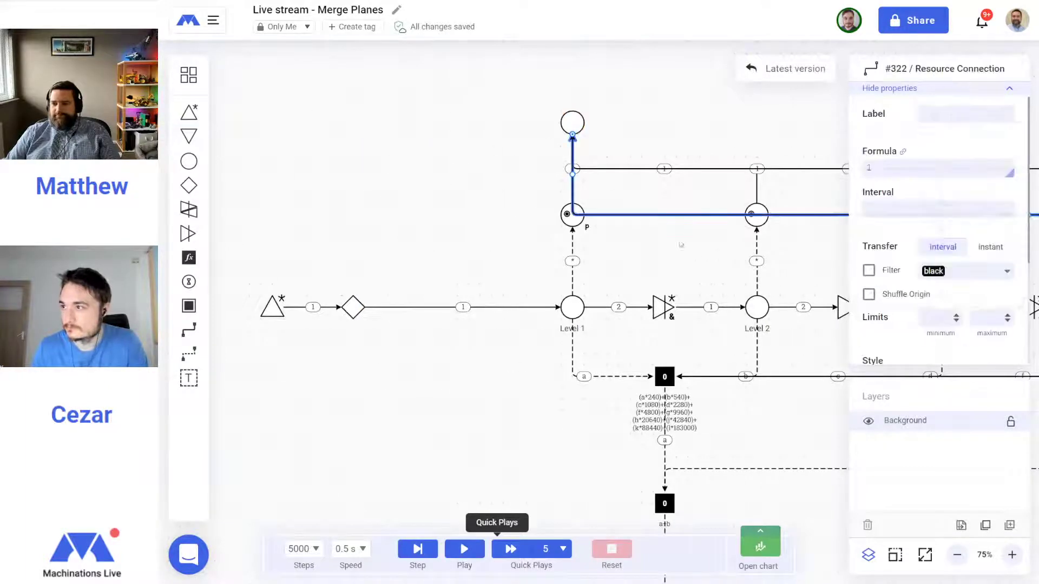
{"action": "scroll", "coordinate": [649, 230], "scroll_direction": "down", "scroll_amount": 3}
{"action": "scroll", "coordinate": [649, 227], "scroll_direction": "right", "scroll_amount": 10}
{"action": "left_click_drag", "start_coordinate": [694, 148], "coordinate": [702, 132]}
{"action": "scroll", "coordinate": [664, 181], "scroll_direction": "right", "scroll_amount": 15}
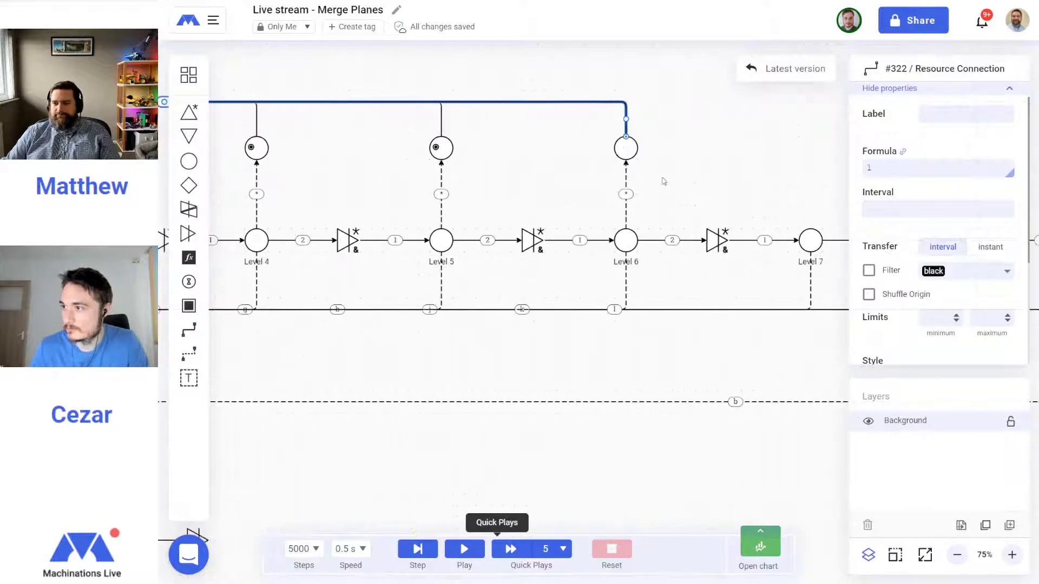
Add a pool above Level 7 linked by a state connection, and set that connection's formula to *
{"action": "left_click", "coordinate": [622, 237]}
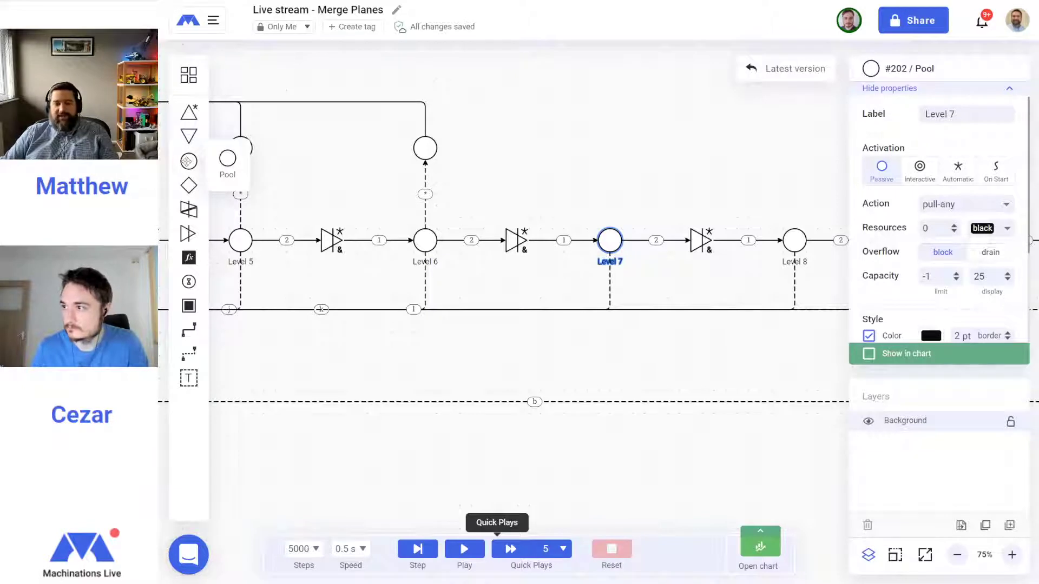
{"action": "left_click", "coordinate": [186, 160]}
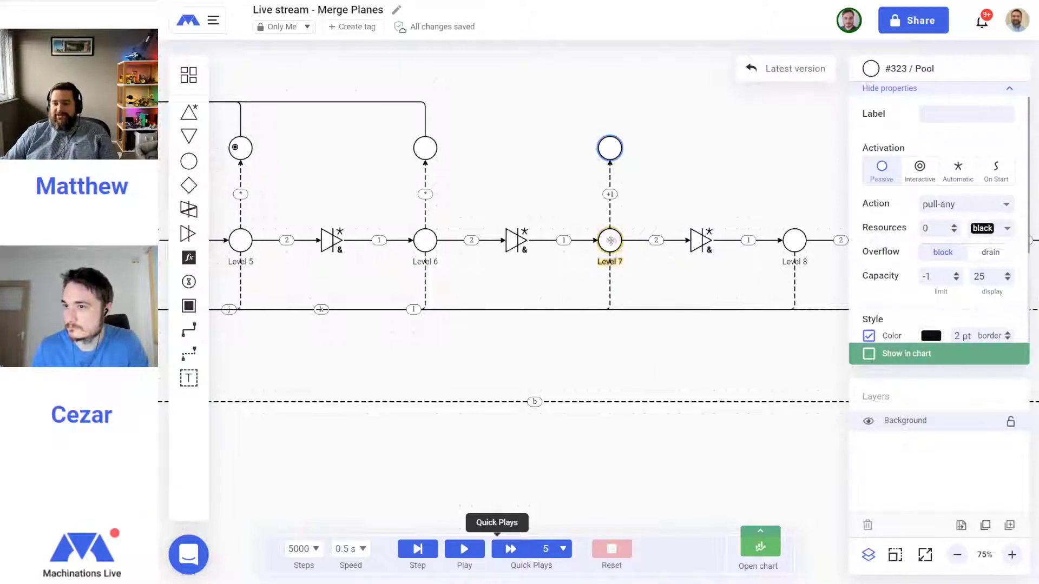
{"action": "left_click", "coordinate": [608, 181]}
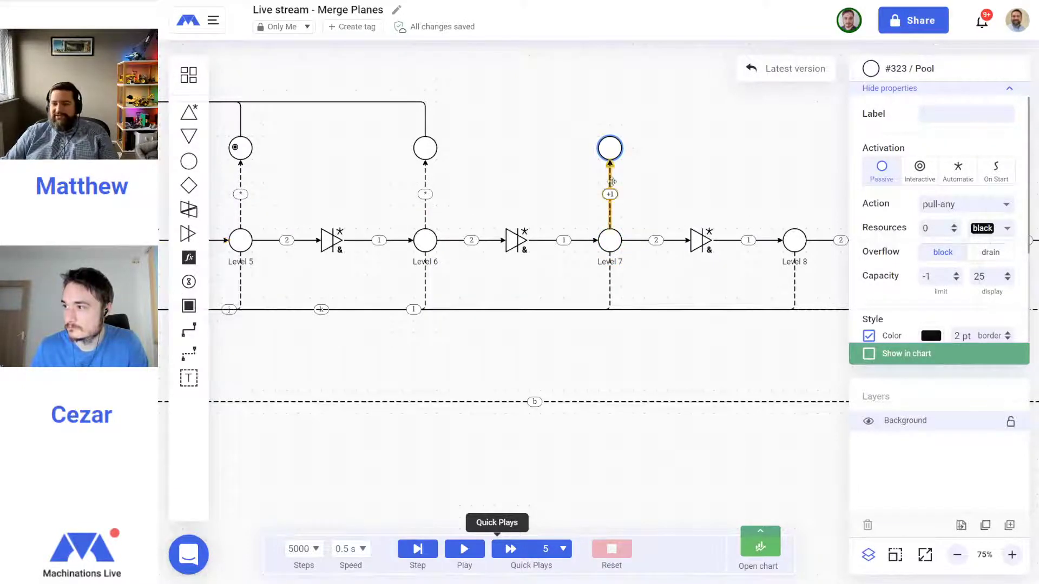
{"action": "left_click", "coordinate": [917, 170]}
{"action": "type", "text": "*"}
{"action": "left_click", "coordinate": [616, 213]}
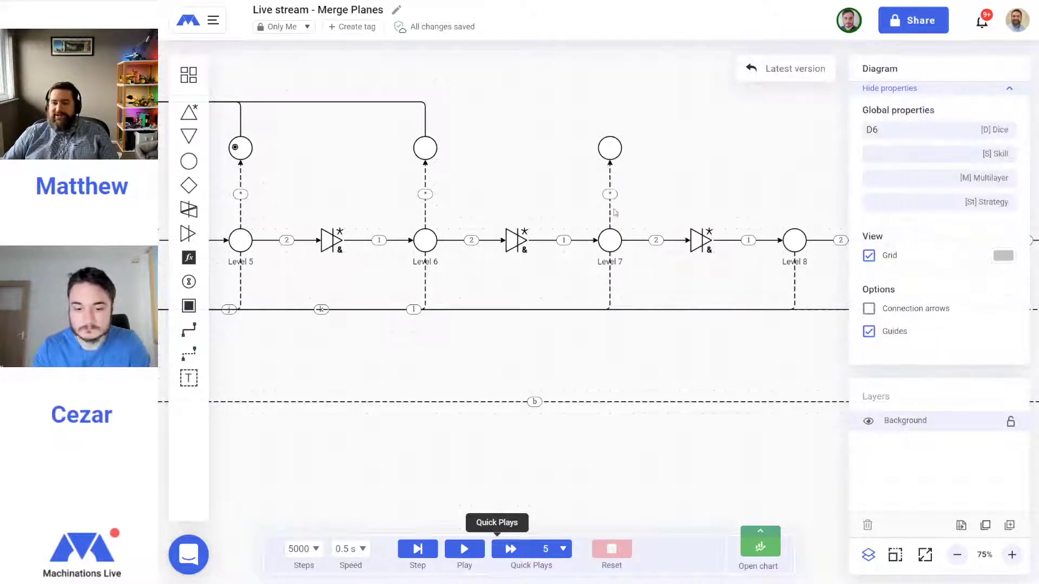
Draw a resource connection from the pool above Level 7 to the topmost pool, routing its horizontal segment above the trigger pools
{"action": "left_click", "coordinate": [192, 335]}
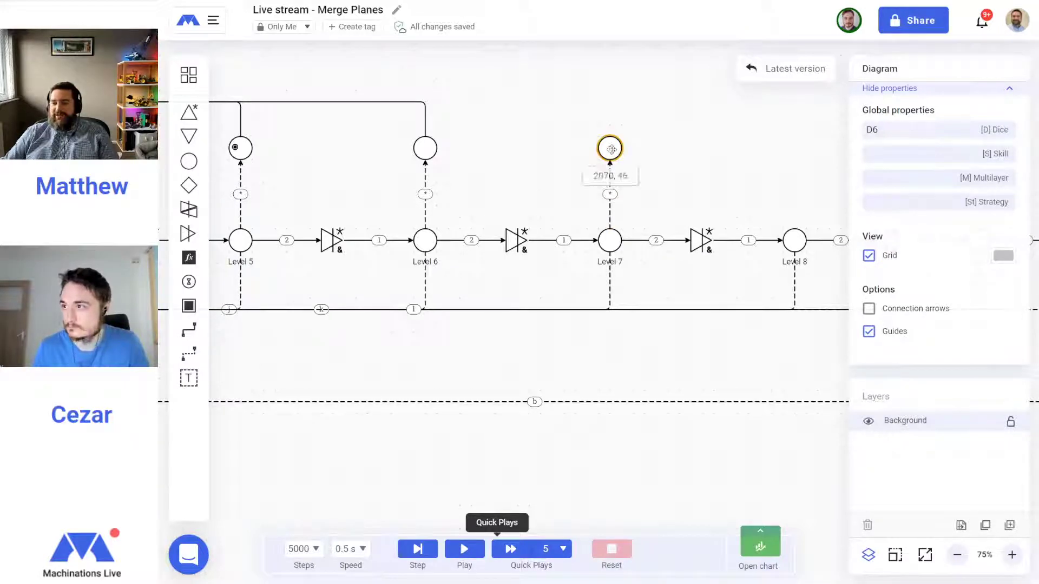
{"action": "left_click", "coordinate": [611, 149]}
{"action": "scroll", "coordinate": [514, 142], "scroll_direction": "left", "scroll_amount": 15}
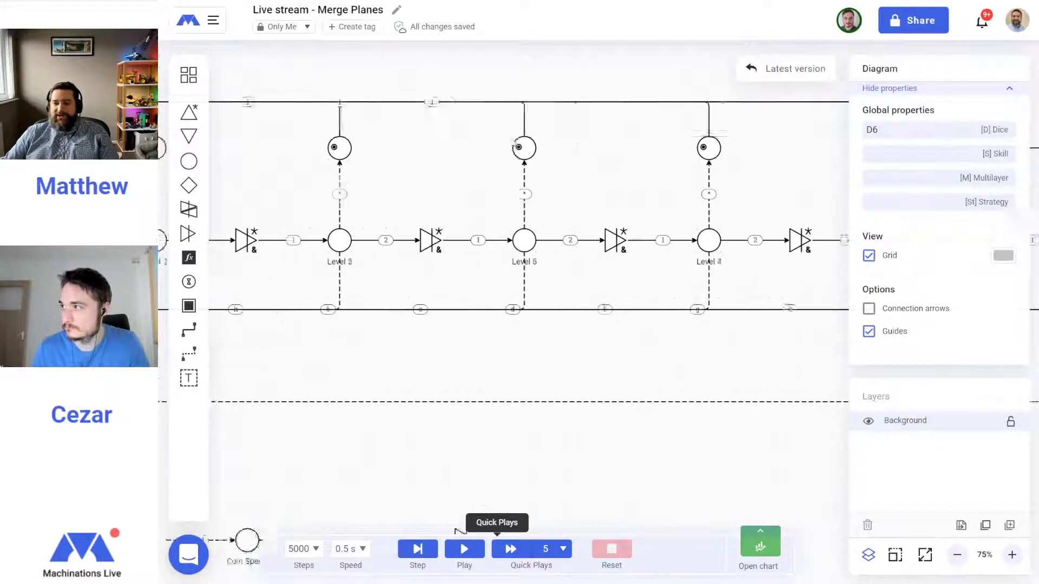
{"action": "left_click", "coordinate": [640, 58]}
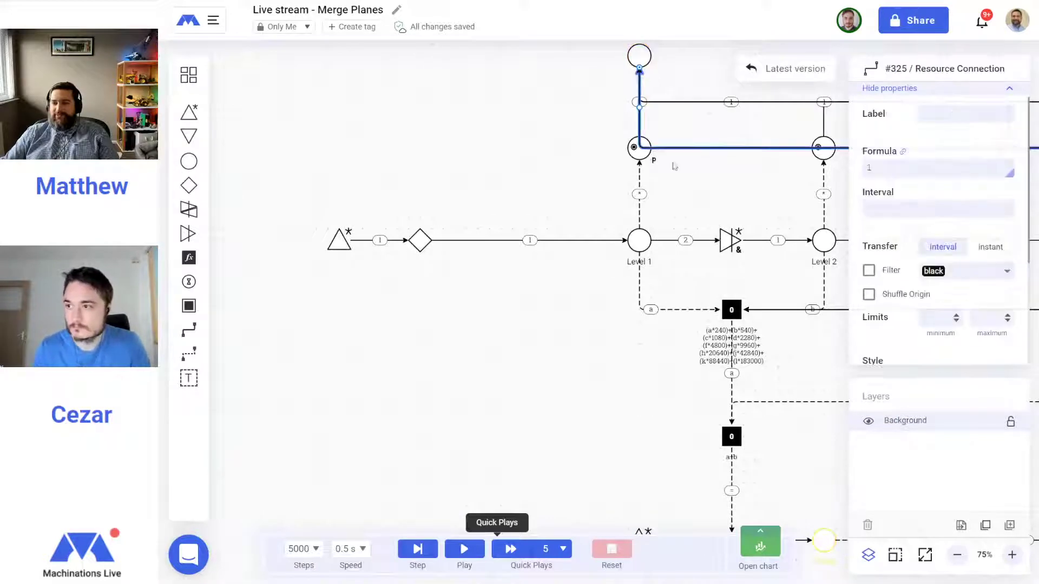
{"action": "scroll", "coordinate": [611, 186], "scroll_direction": "down", "scroll_amount": 4}
{"action": "scroll", "coordinate": [606, 180], "scroll_direction": "left", "scroll_amount": 3}
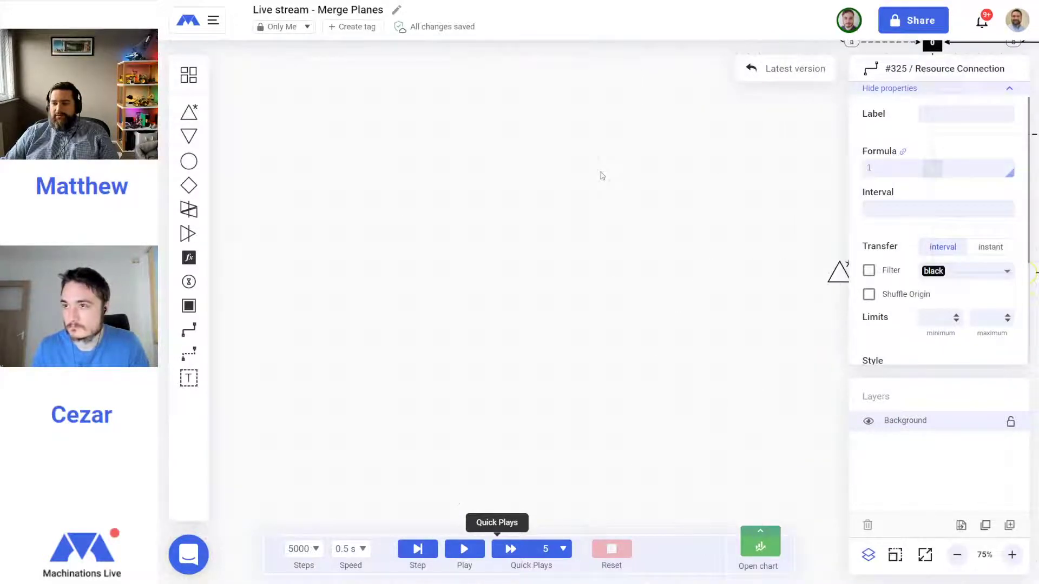
{"action": "scroll", "coordinate": [601, 176], "scroll_direction": "right", "scroll_amount": 3}
{"action": "scroll", "coordinate": [599, 178], "scroll_direction": "down", "scroll_amount": 5}
{"action": "scroll", "coordinate": [598, 181], "scroll_direction": "left", "scroll_amount": 1}
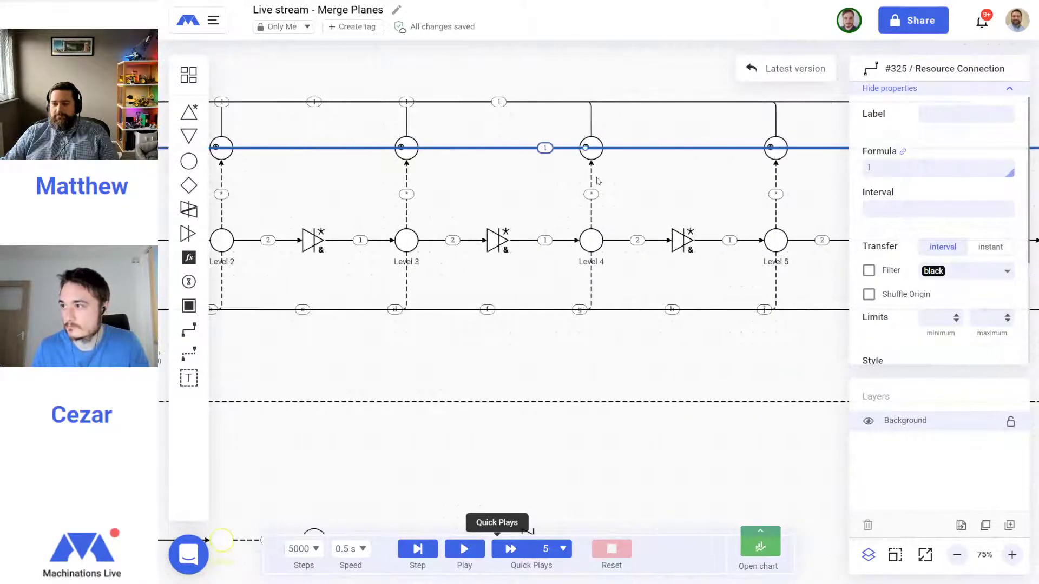
{"action": "left_click_drag", "start_coordinate": [586, 148], "coordinate": [591, 102]}
Add a pool above Level 8 and link Level 8 to it with a state connection
{"action": "scroll", "coordinate": [533, 171], "scroll_direction": "right", "scroll_amount": 10}
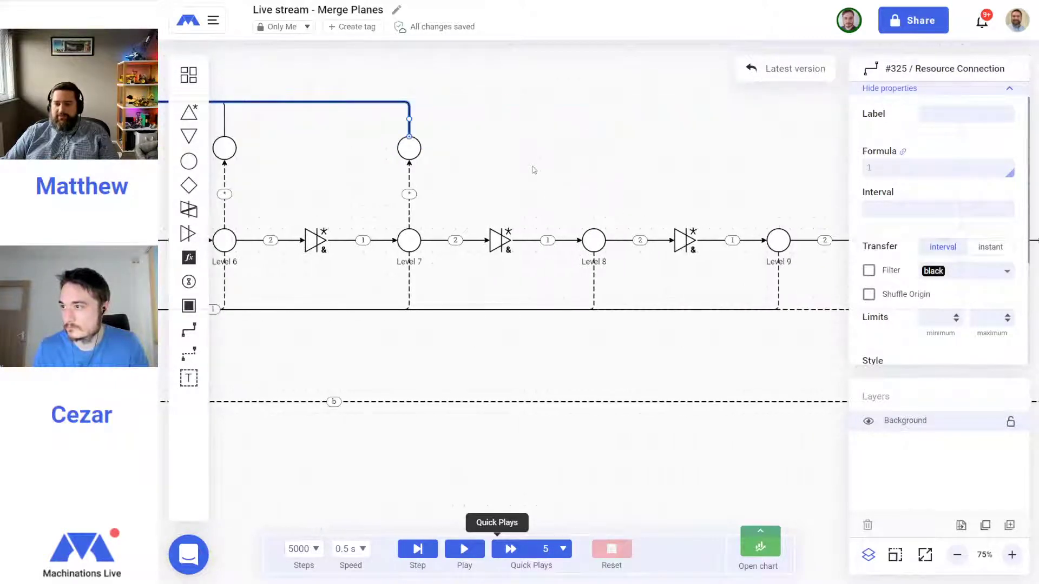
{"action": "left_click", "coordinate": [593, 240]}
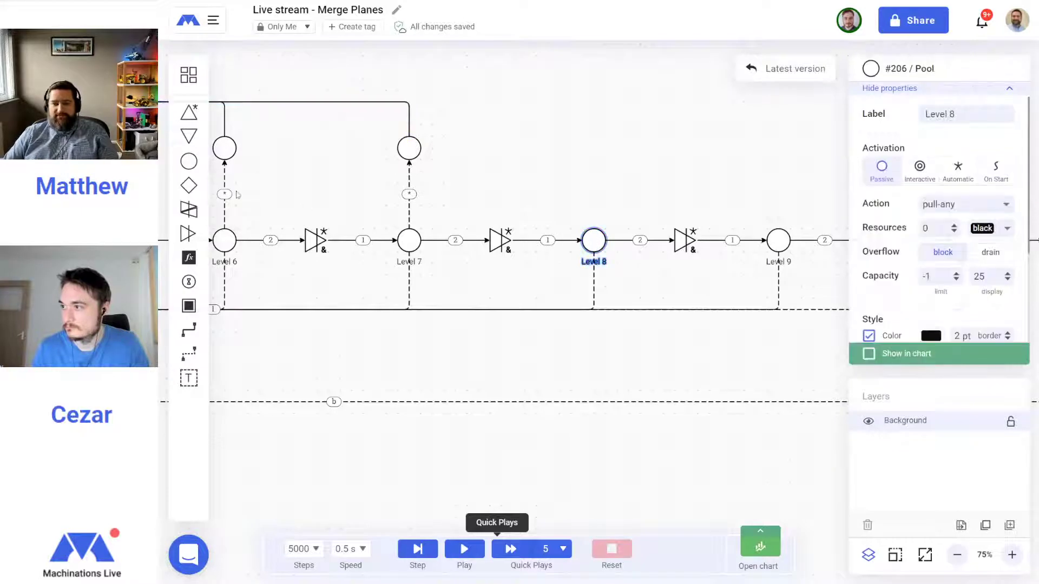
{"action": "left_click", "coordinate": [189, 161]}
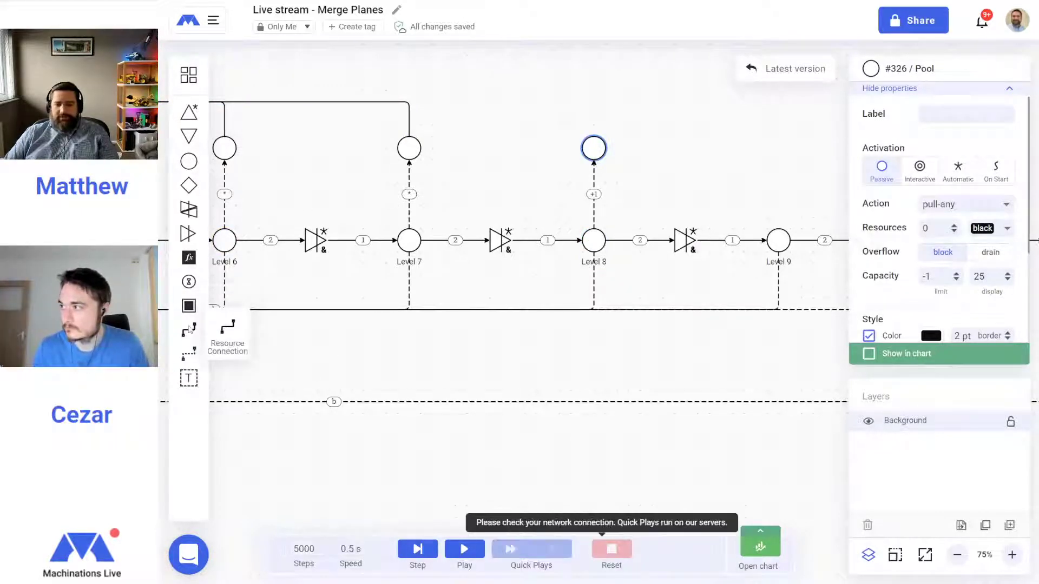
Draw a resource connection from the pool above Level 8 to the topmost pool
{"action": "left_click", "coordinate": [189, 330]}
{"action": "left_click_drag", "start_coordinate": [594, 147], "coordinate": [557, 116]}
{"action": "scroll", "coordinate": [558, 123], "scroll_direction": "right", "scroll_amount": 3}
{"action": "scroll", "coordinate": [557, 122], "scroll_direction": "right", "scroll_amount": 3}
{"action": "scroll", "coordinate": [541, 122], "scroll_direction": "left", "scroll_amount": 20}
{"action": "left_click_drag", "start_coordinate": [533, 122], "coordinate": [304, 54]}
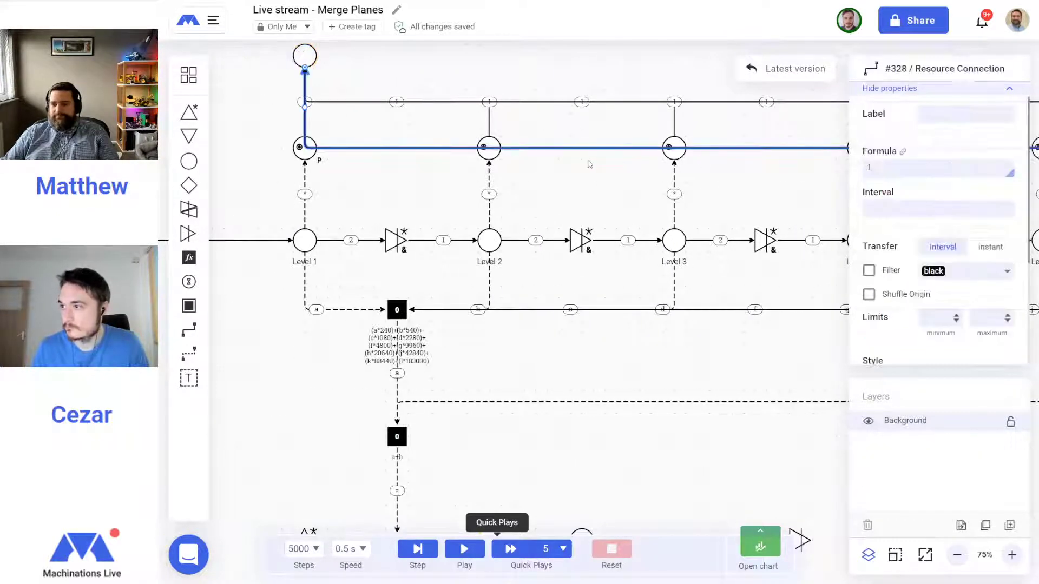
Reroute the Level 8 resource connection off the upper pools and onto the shared horizontal line above them
{"action": "scroll", "coordinate": [583, 160], "scroll_direction": "right", "scroll_amount": 6}
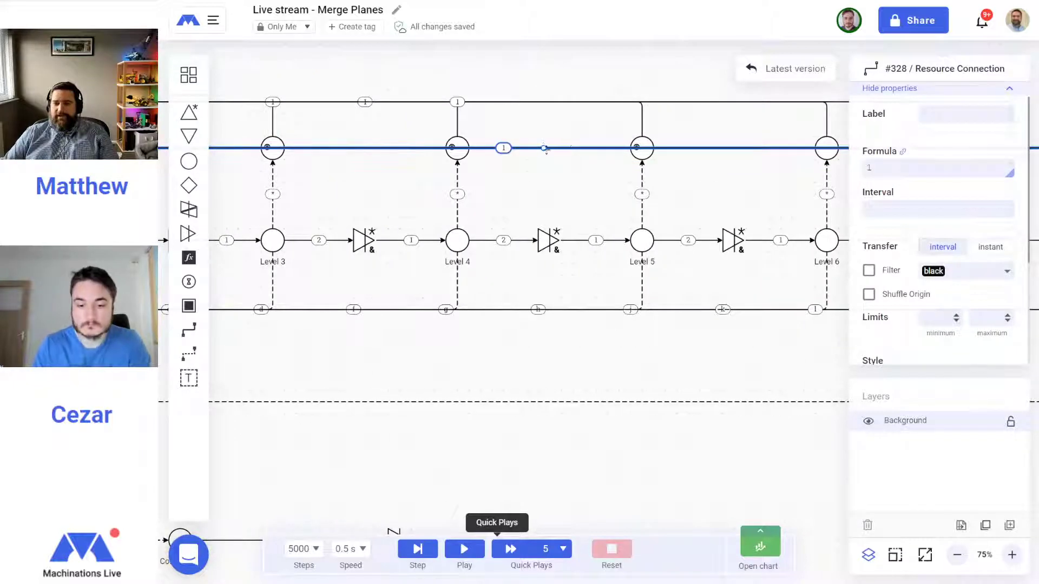
{"action": "left_click_drag", "start_coordinate": [543, 148], "coordinate": [543, 102]}
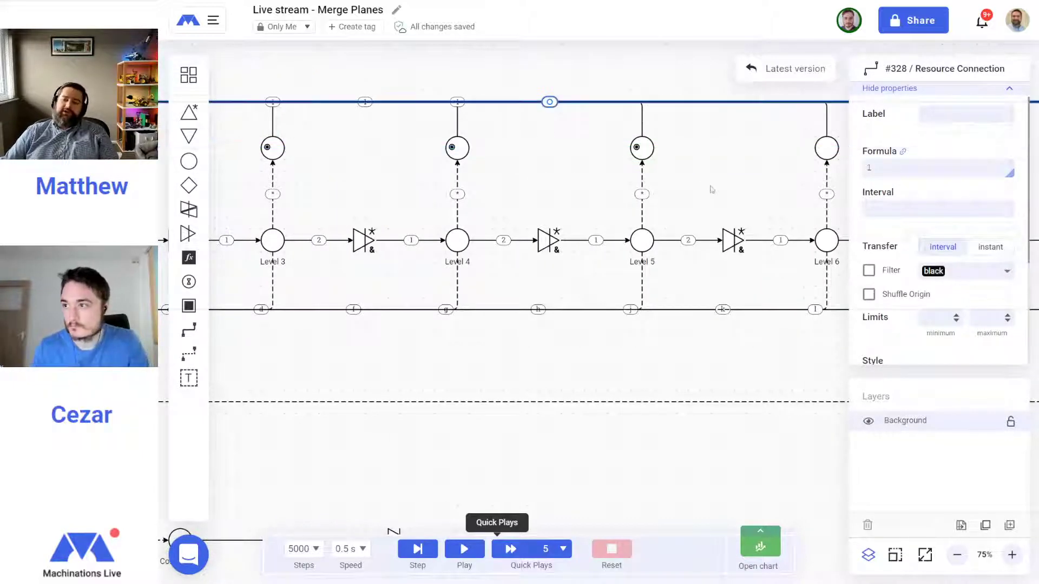
Set the starting resources to 1 in the upper pools above Level 6 and Level 7
{"action": "left_click_drag", "start_coordinate": [742, 190], "coordinate": [341, 225]}
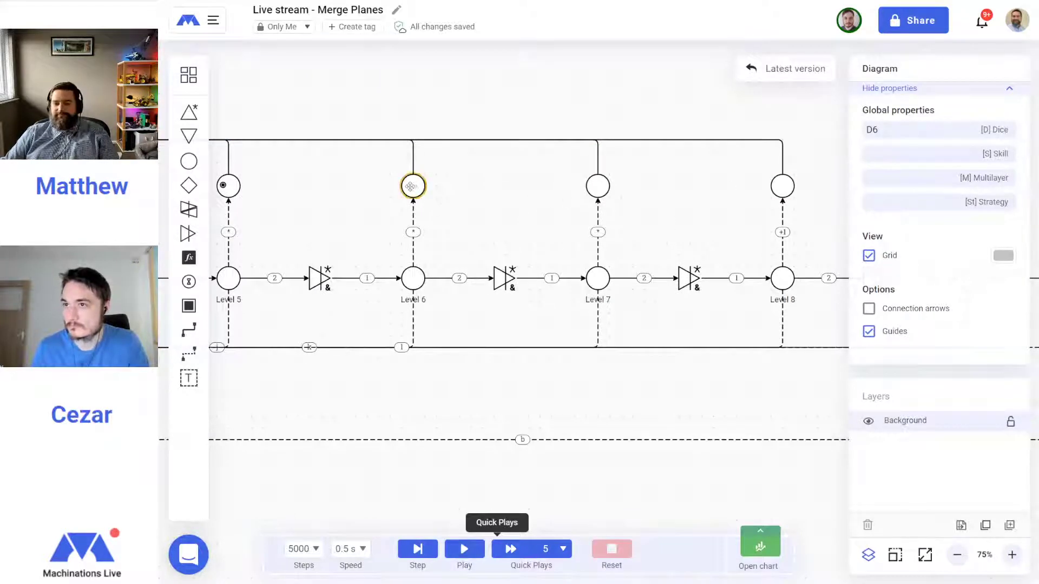
{"action": "left_click", "coordinate": [424, 185]}
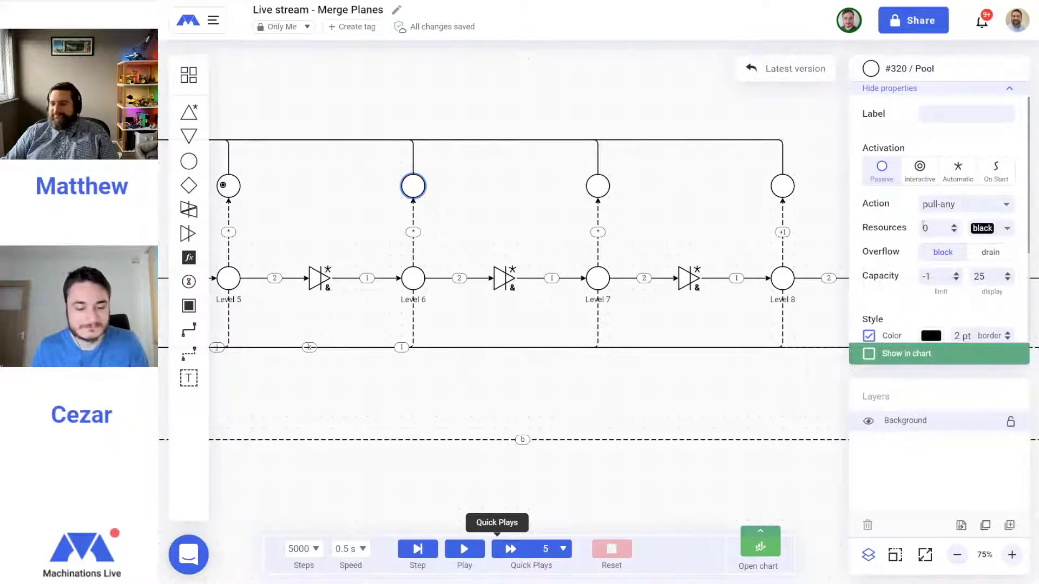
{"action": "double_click", "coordinate": [940, 229]}
{"action": "type", "text": "1"}
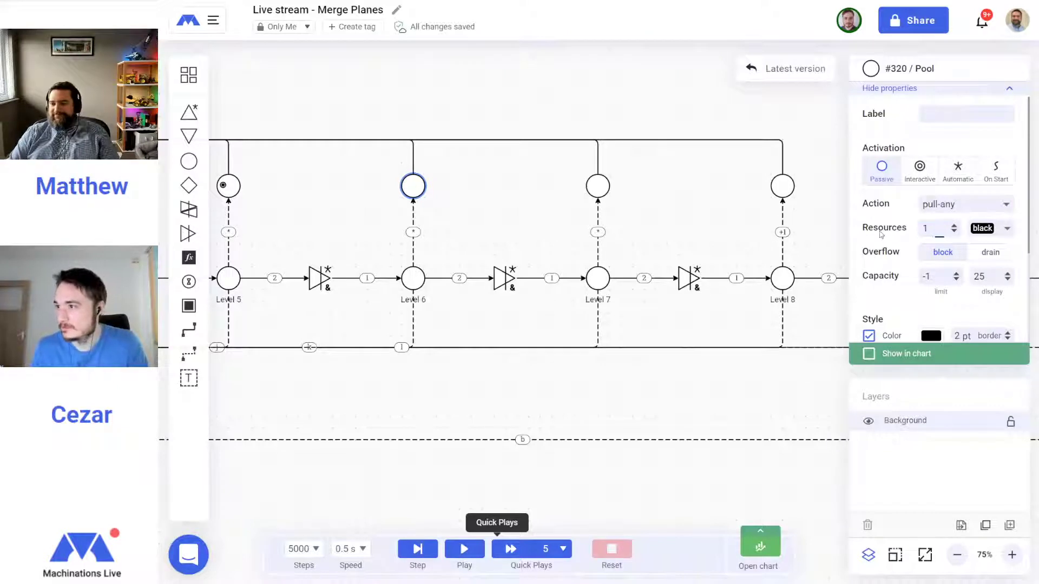
{"action": "left_click", "coordinate": [589, 193]}
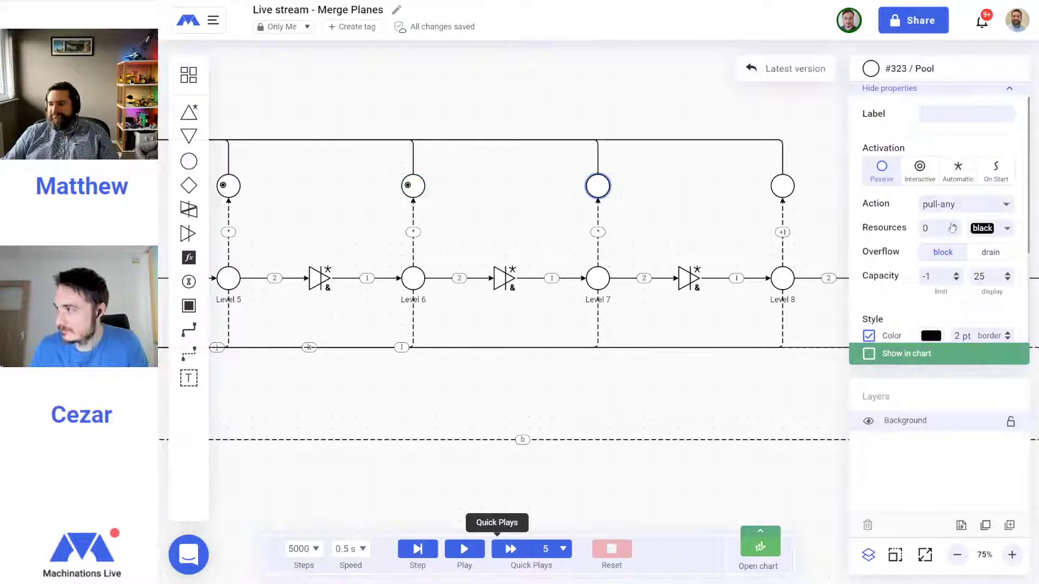
{"action": "double_click", "coordinate": [927, 229]}
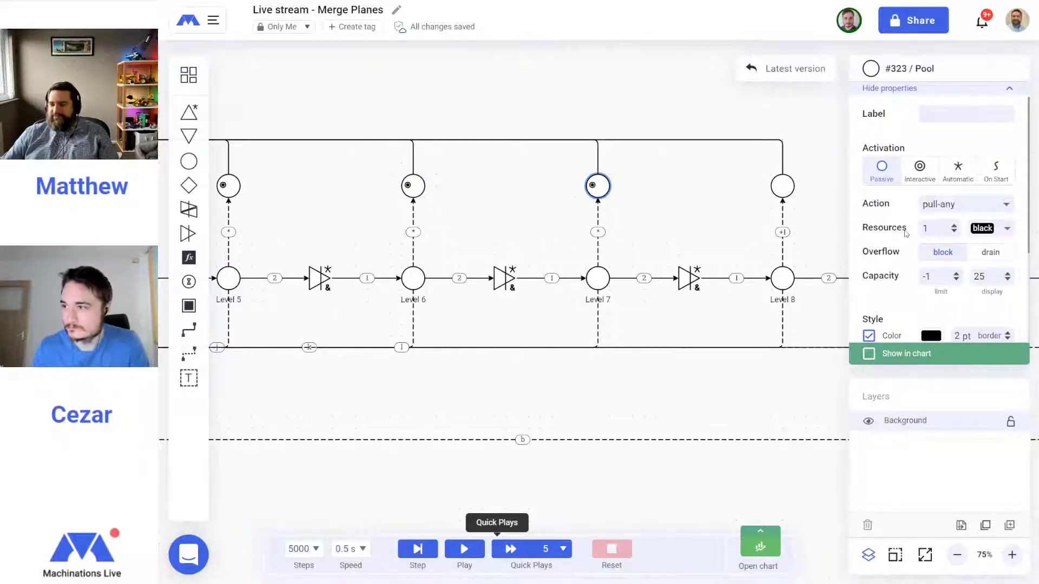
Set the formula of the Level 8 upward state connection to * and give its upper pool 1 resource
{"action": "left_click", "coordinate": [783, 216]}
{"action": "double_click", "coordinate": [876, 167]}
{"action": "type", "text": "*"}
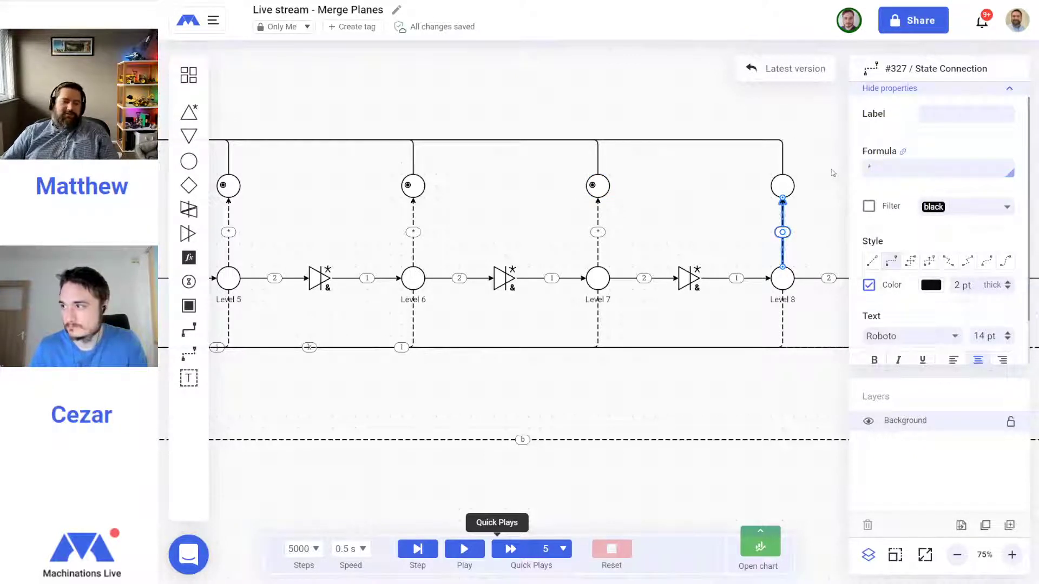
{"action": "left_click", "coordinate": [783, 186]}
{"action": "double_click", "coordinate": [939, 233]}
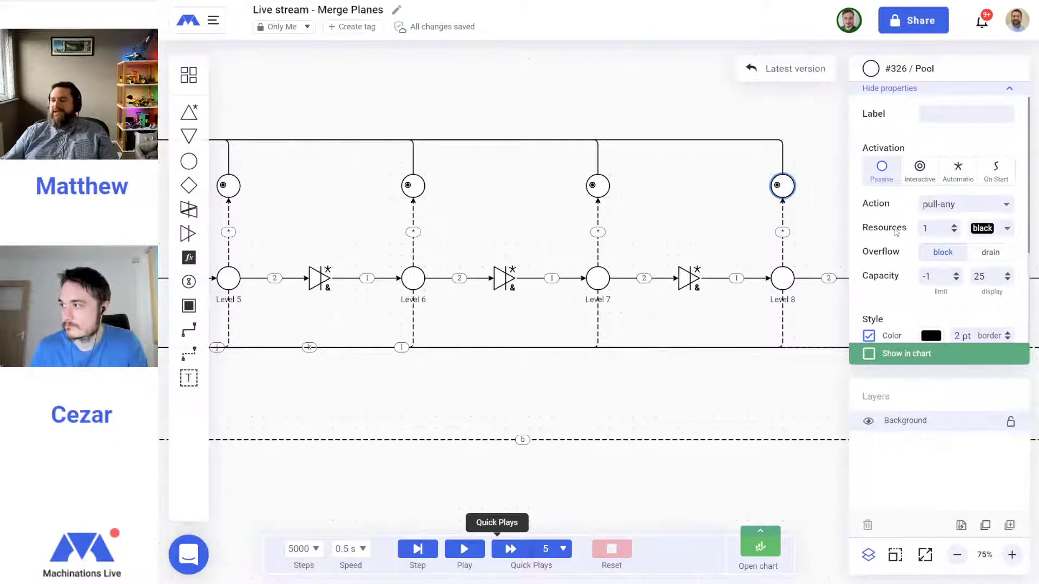
Set the formula of the state connection from Level 9 to its upper pool to *
{"action": "left_click", "coordinate": [956, 555]}
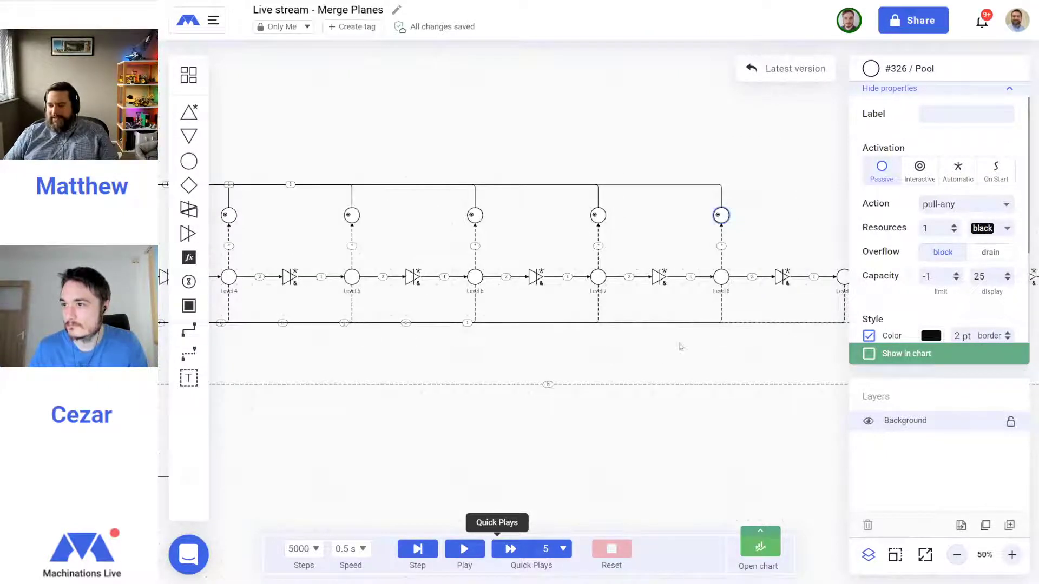
{"action": "left_click_drag", "start_coordinate": [682, 348], "coordinate": [482, 355]}
{"action": "left_click", "coordinate": [647, 290]}
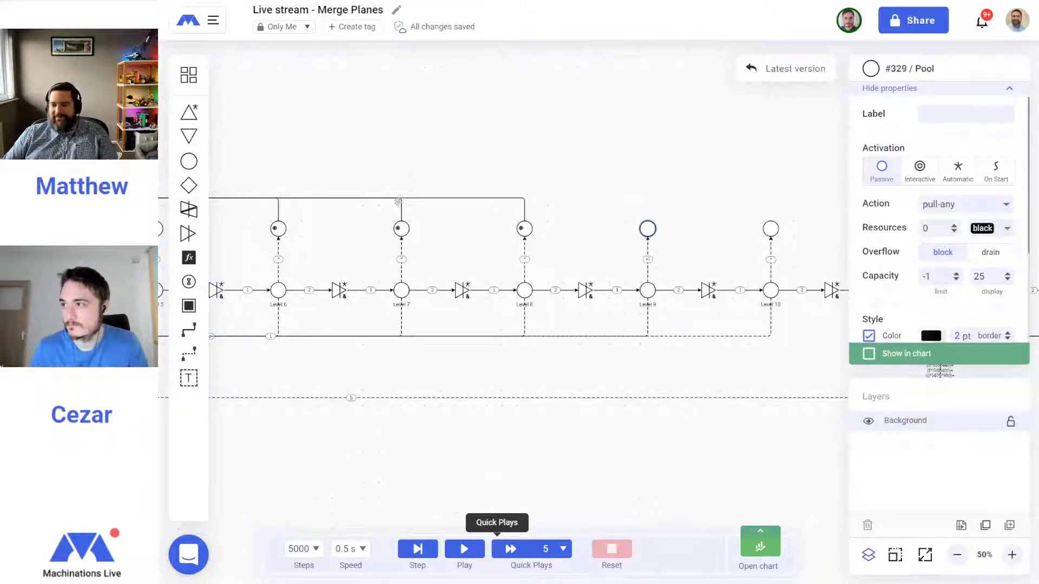
{"action": "left_click", "coordinate": [658, 272]}
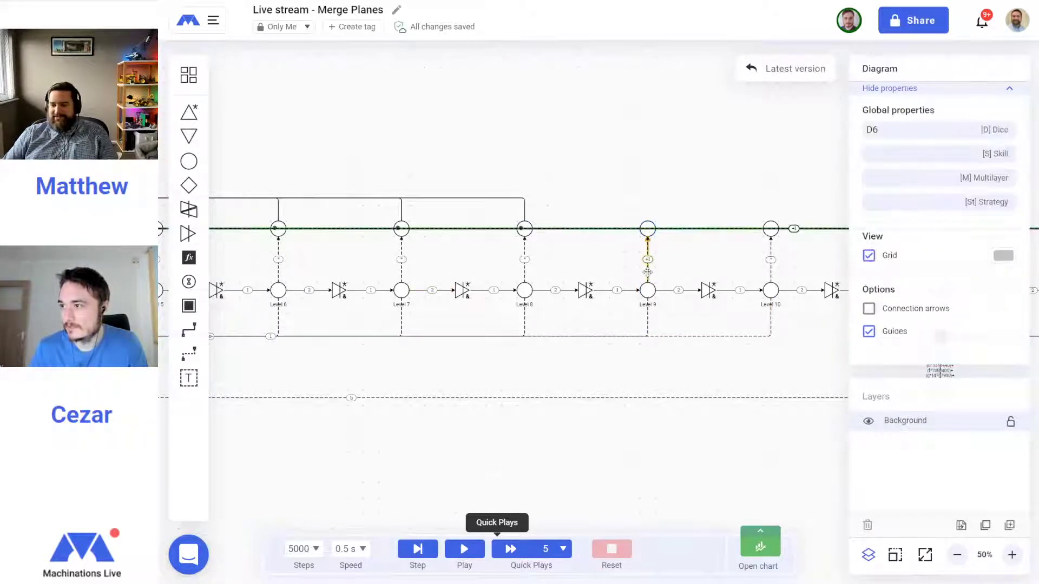
{"action": "double_click", "coordinate": [872, 168]}
{"action": "type", "text": "*"}
{"action": "left_click", "coordinate": [558, 238]}
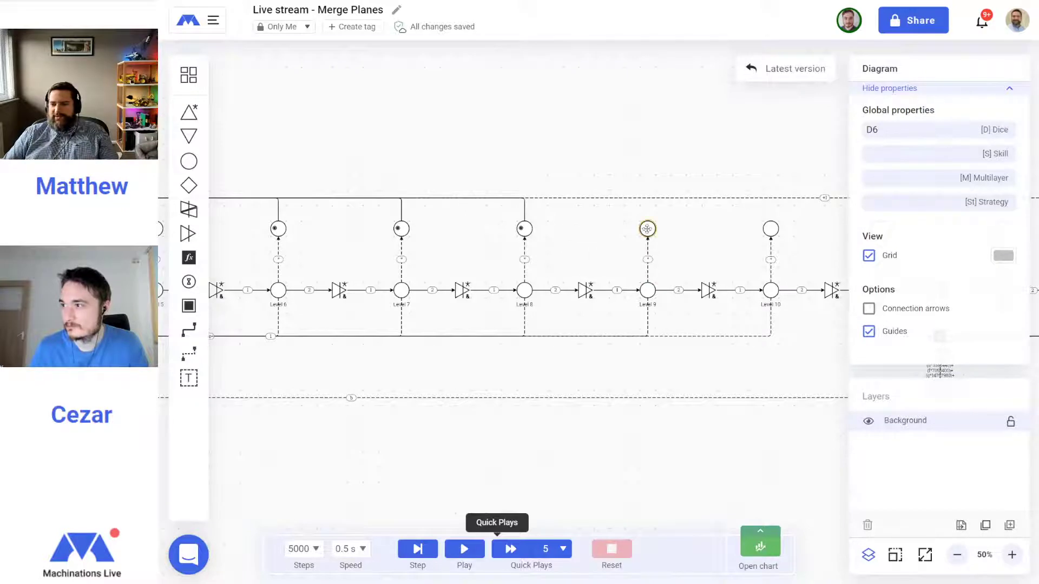
Return the displaced upper pool to its place above Level 9, aligned with the neighbouring pools
{"action": "mouse_move", "coordinate": [647, 228]}
{"action": "left_mouse_down"}
{"action": "mouse_move", "coordinate": [546, 216]}
{"action": "mouse_move", "coordinate": [653, 243]}
{"action": "left_mouse_up"}
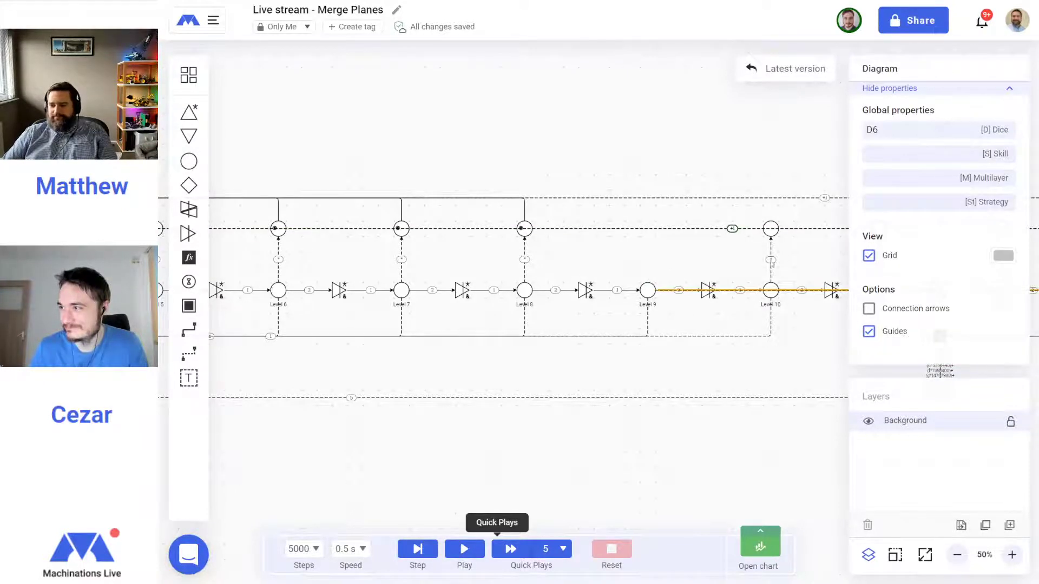
{"action": "left_click", "coordinate": [957, 555]}
{"action": "left_click_drag", "start_coordinate": [644, 417], "coordinate": [325, 402]}
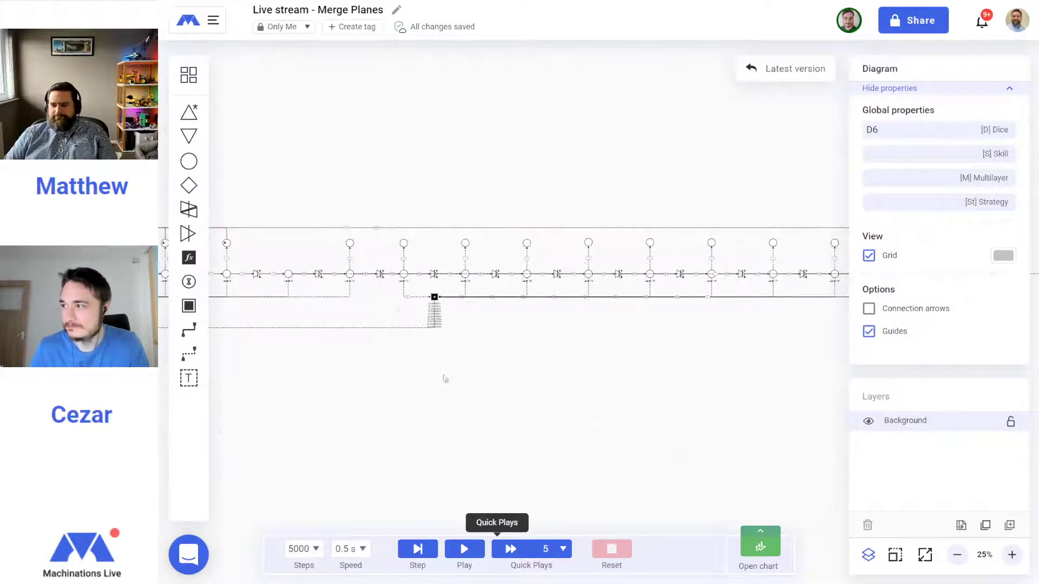
{"action": "left_click", "coordinate": [304, 275]}
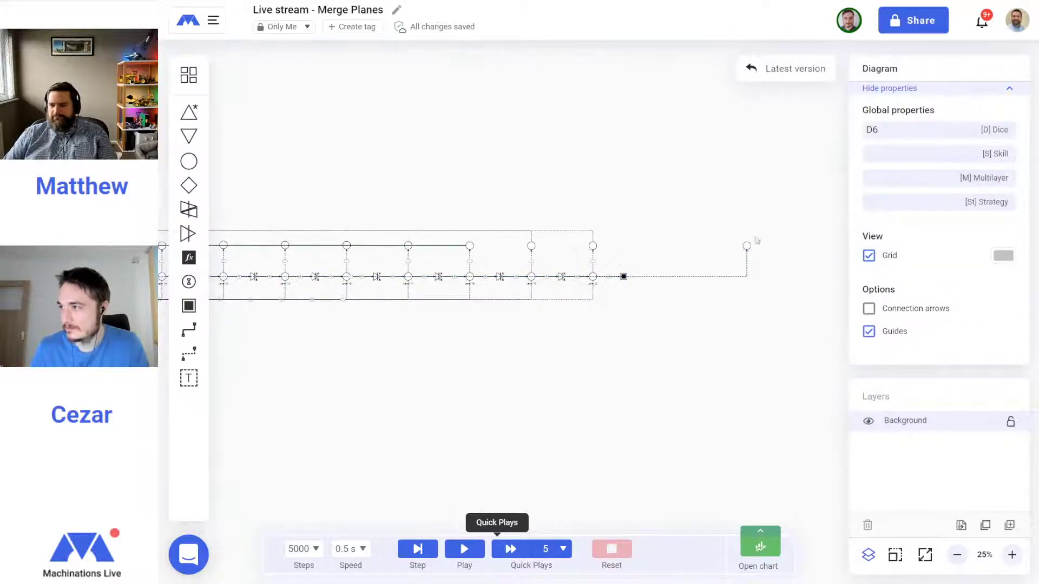
{"action": "left_click", "coordinate": [746, 245]}
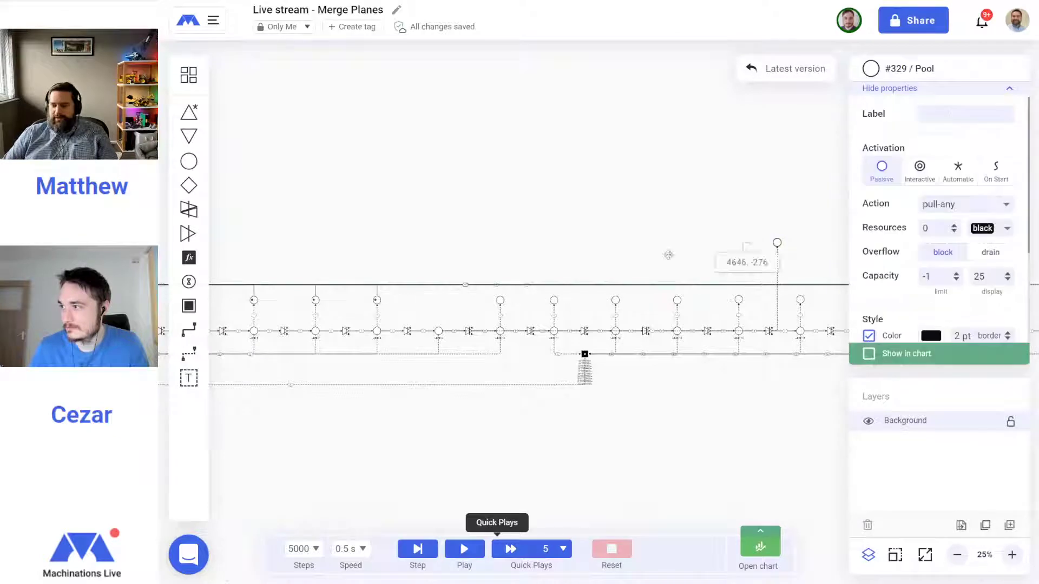
{"action": "left_click_drag", "start_coordinate": [430, 303], "coordinate": [439, 300]}
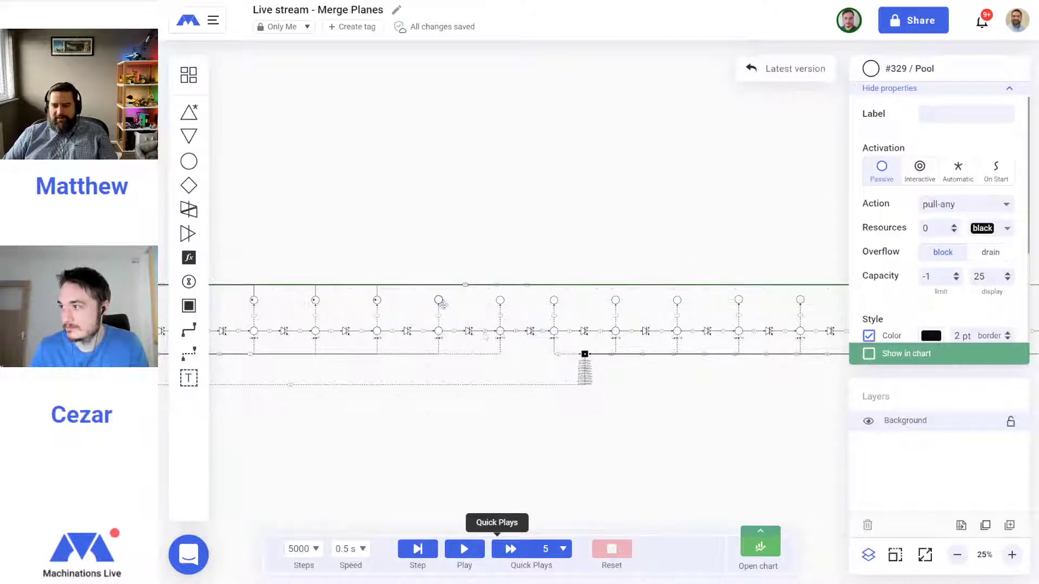
{"action": "left_click", "coordinate": [438, 319]}
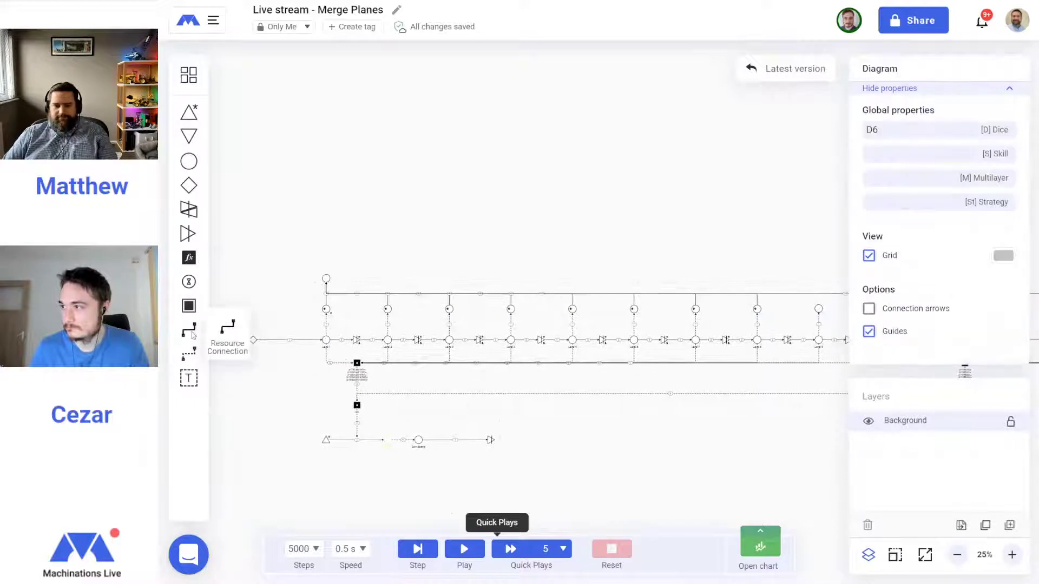
Add a resource connection from the pool above Level 9 to the topmost pool and route it along the shared line
{"action": "left_click_drag", "start_coordinate": [635, 329], "coordinate": [819, 309]}
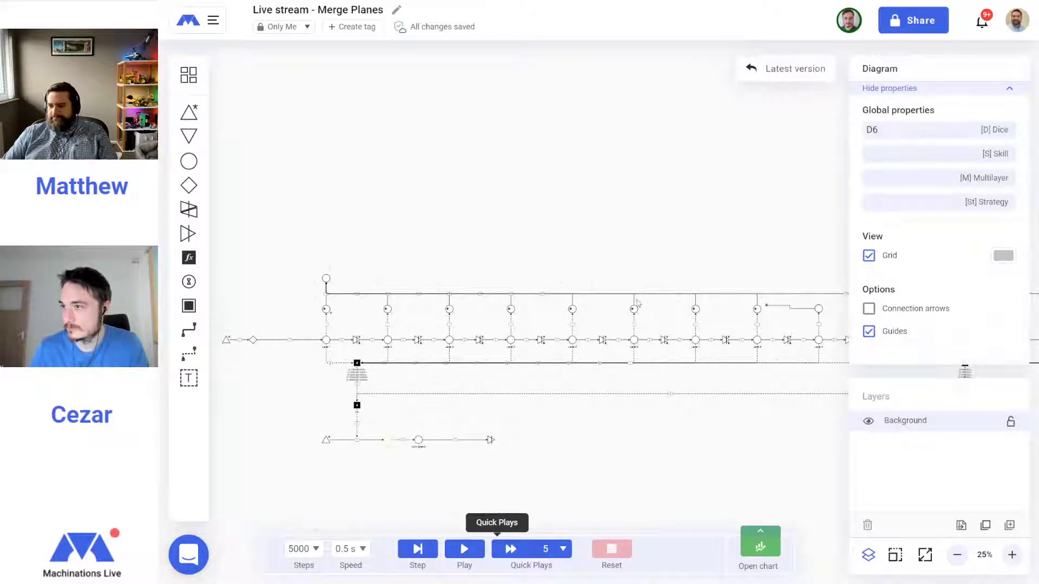
{"action": "left_click", "coordinate": [326, 278]}
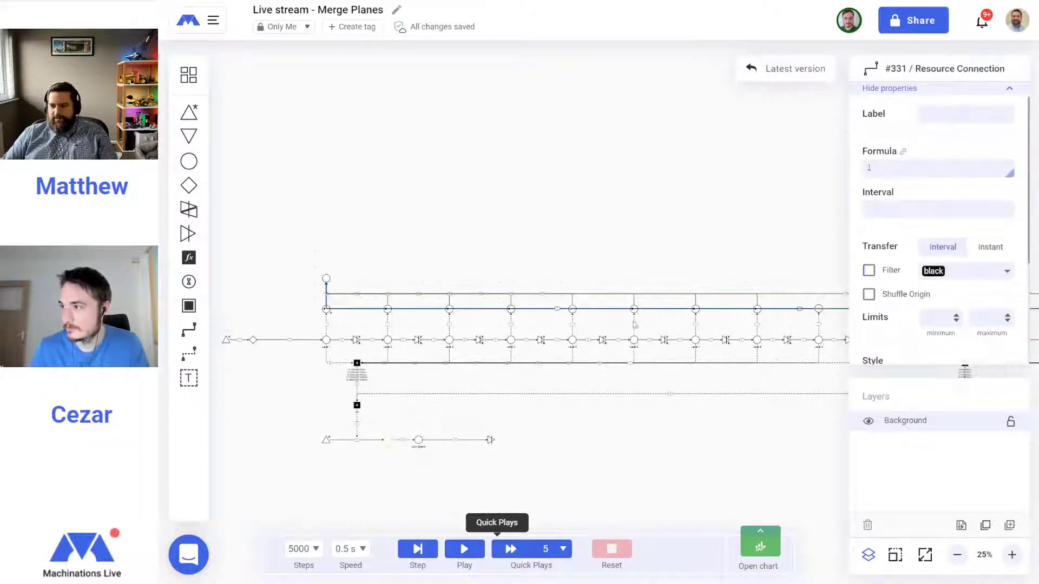
{"action": "left_click_drag", "start_coordinate": [572, 310], "coordinate": [571, 294]}
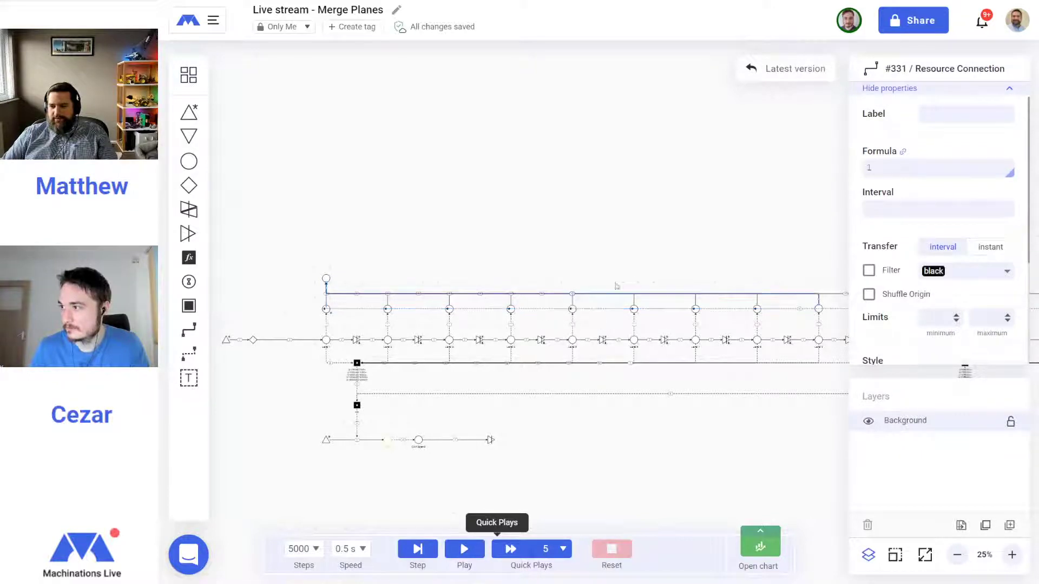
Add a resource connection from the pool above Level 10 to the topmost pool and route it along the shared line
{"action": "left_click_drag", "start_coordinate": [623, 253], "coordinate": [427, 234]}
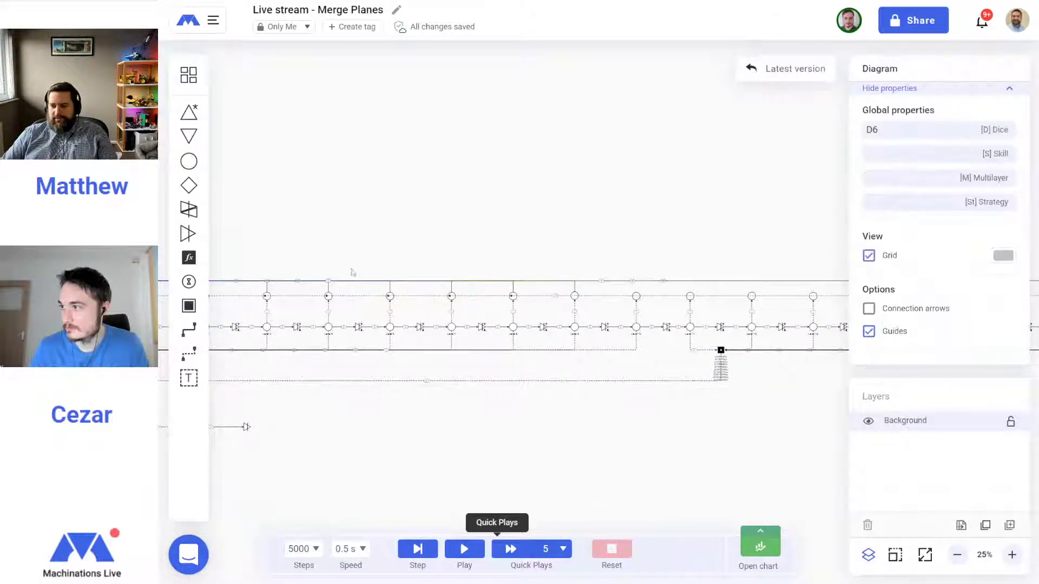
{"action": "left_click", "coordinate": [957, 555]}
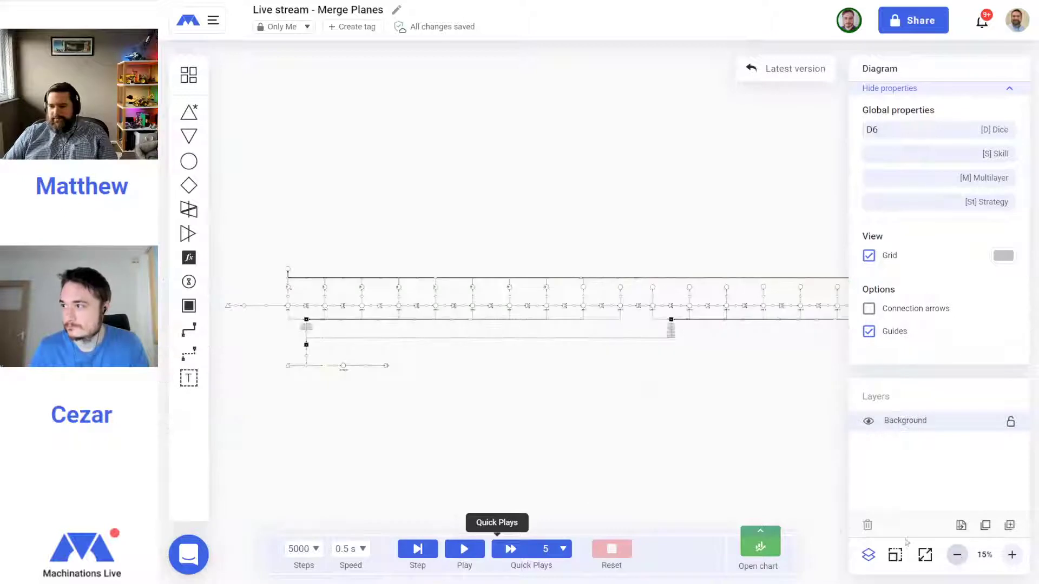
{"action": "left_click_drag", "start_coordinate": [544, 415], "coordinate": [534, 444]}
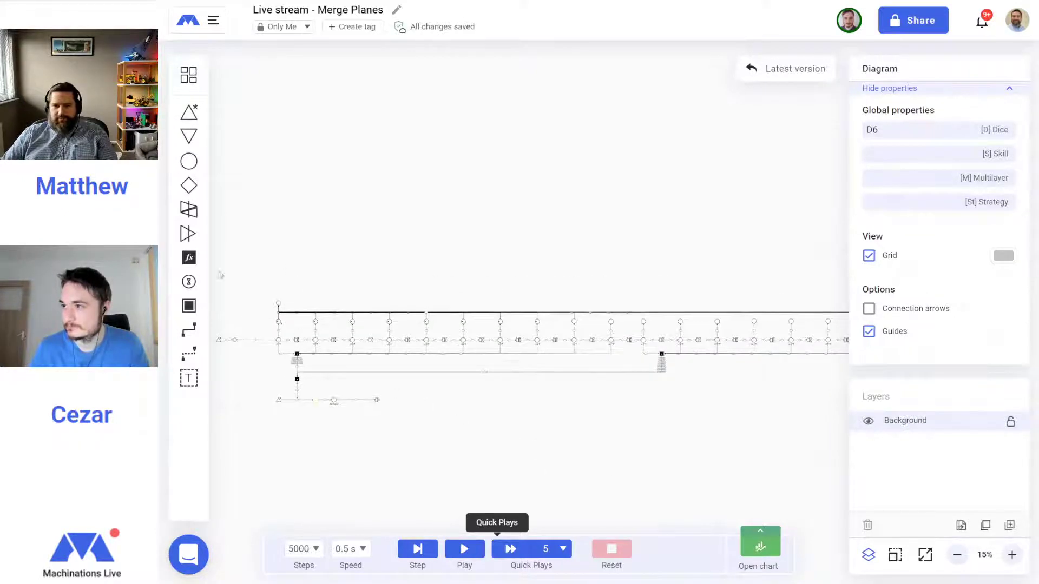
{"action": "left_click", "coordinate": [189, 329]}
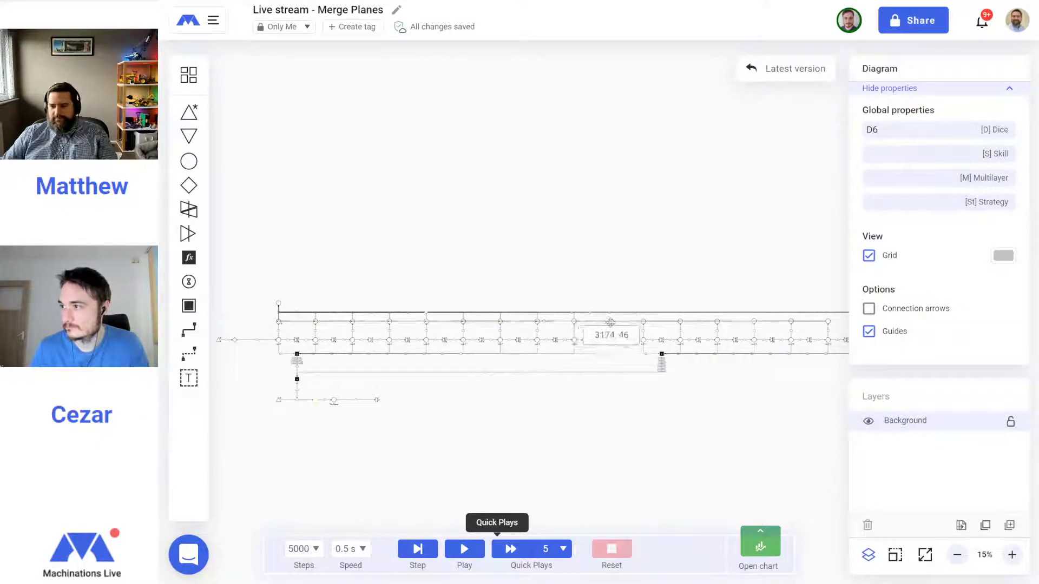
{"action": "left_click", "coordinate": [278, 303]}
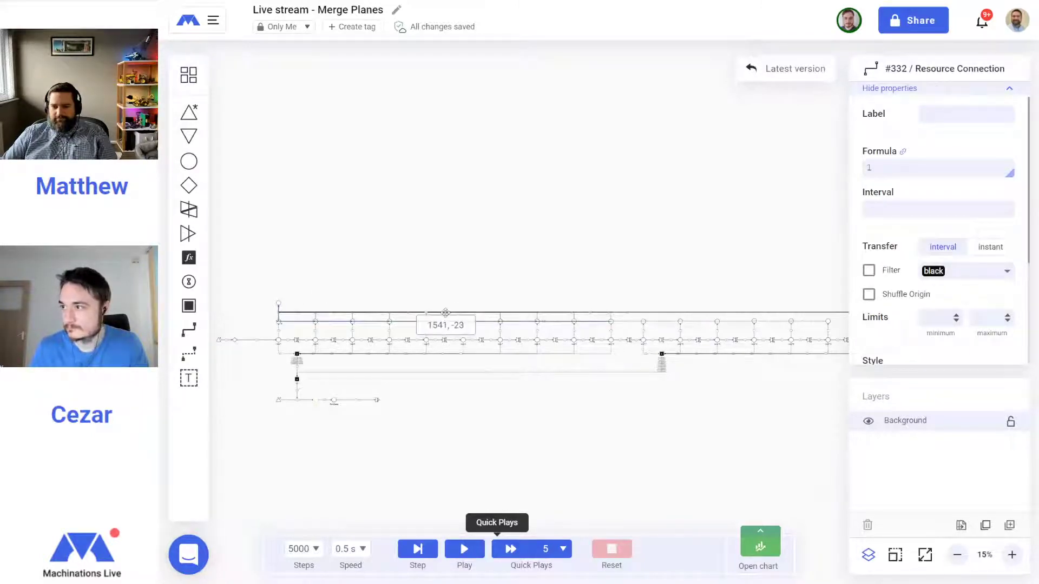
Add a resource connection from the pool above Level 11 to the topmost pool and route it along the shared line
{"action": "left_click", "coordinate": [188, 329]}
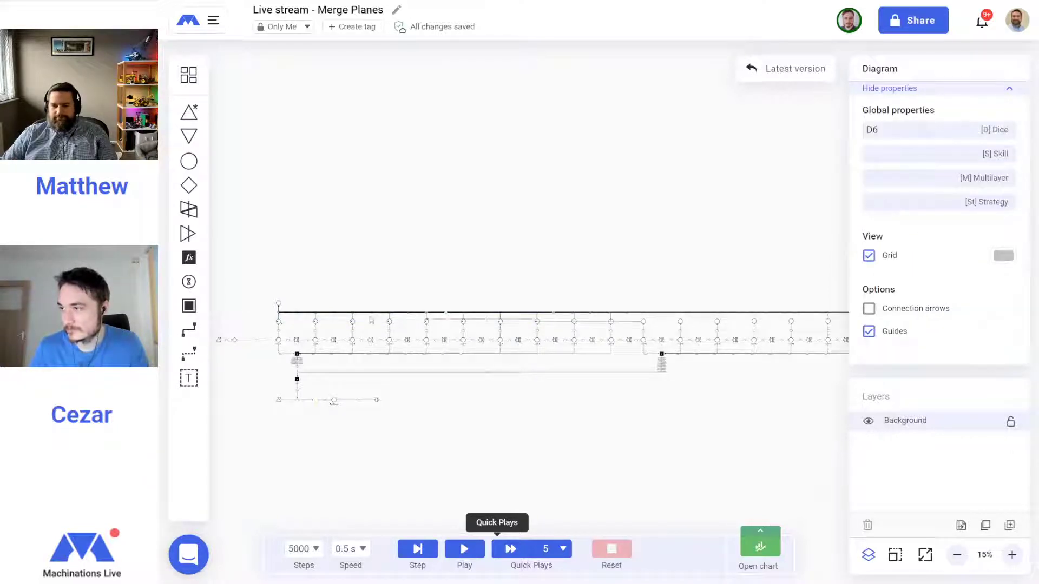
{"action": "left_click", "coordinate": [278, 302]}
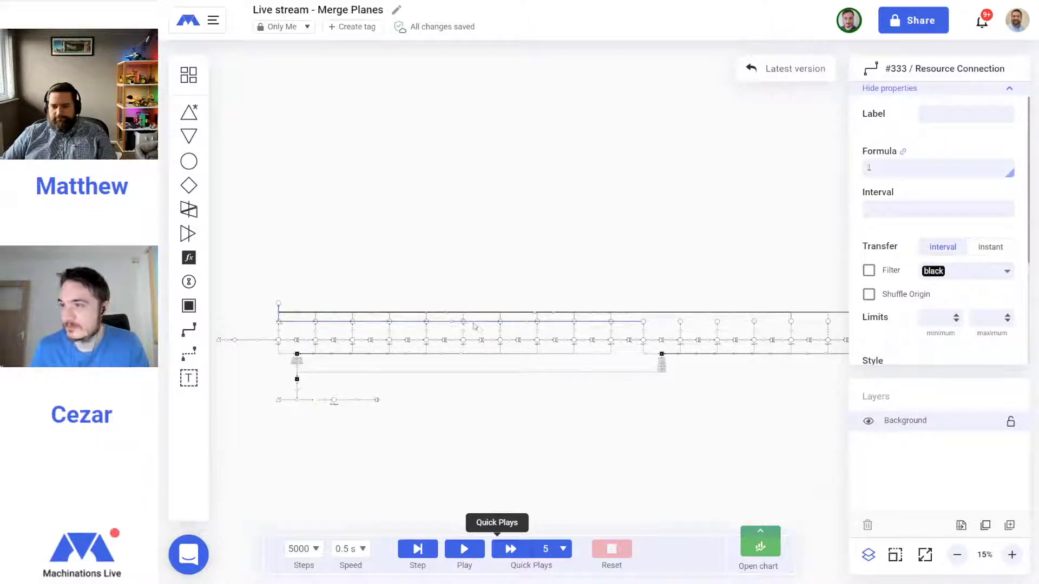
{"action": "left_click", "coordinate": [1012, 554]}
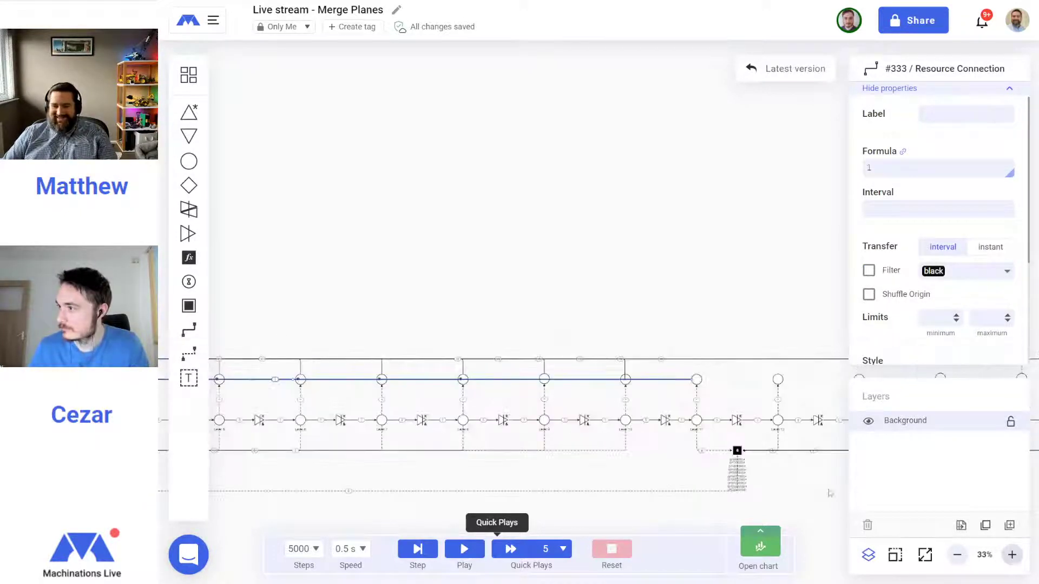
{"action": "scroll", "coordinate": [595, 238], "scroll_direction": "up", "scroll_amount": 2}
{"action": "left_click", "coordinate": [595, 238]}
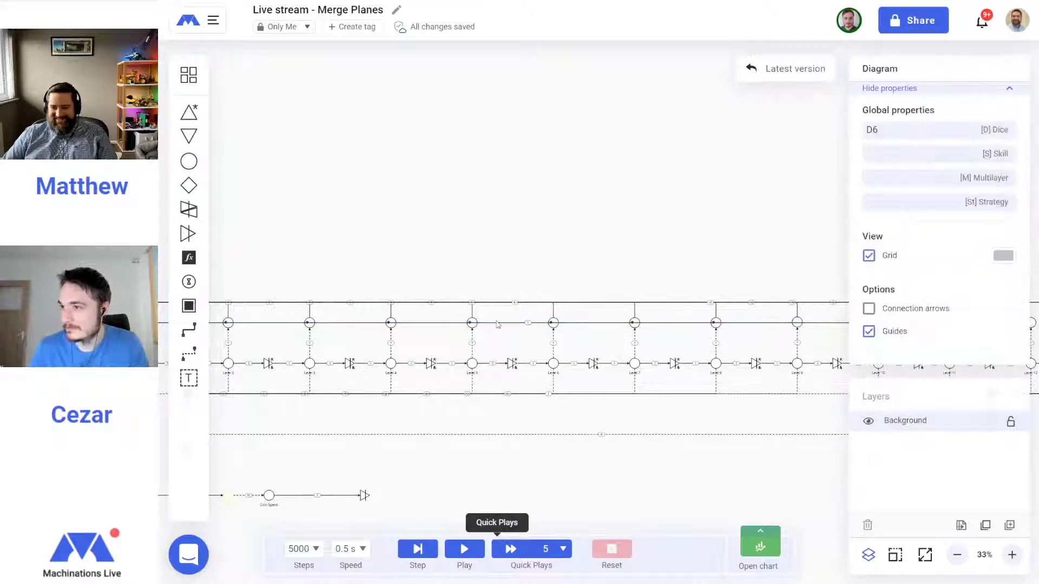
{"action": "left_click", "coordinate": [495, 326]}
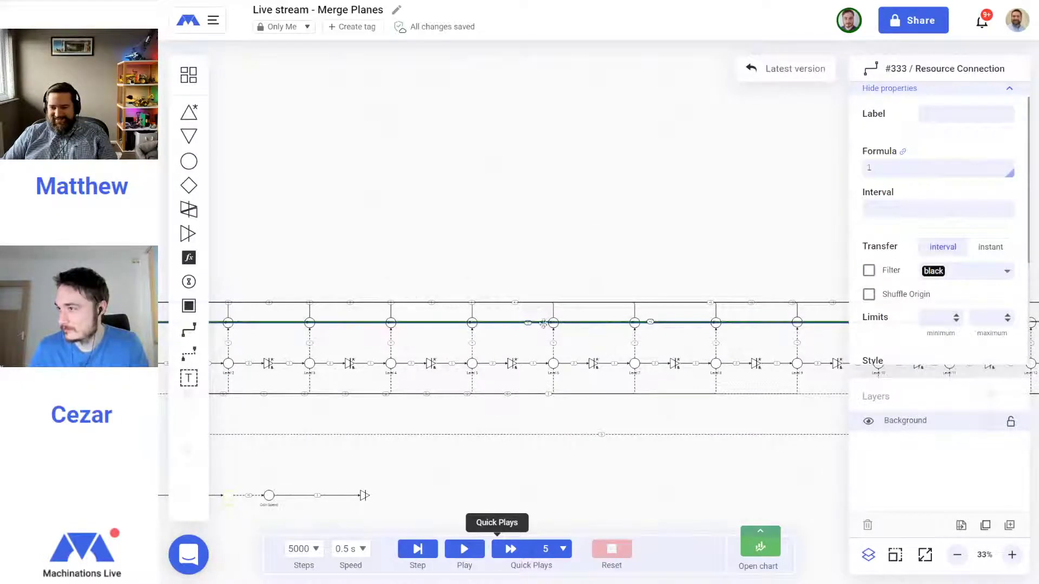
{"action": "left_click_drag", "start_coordinate": [545, 323], "coordinate": [546, 303]}
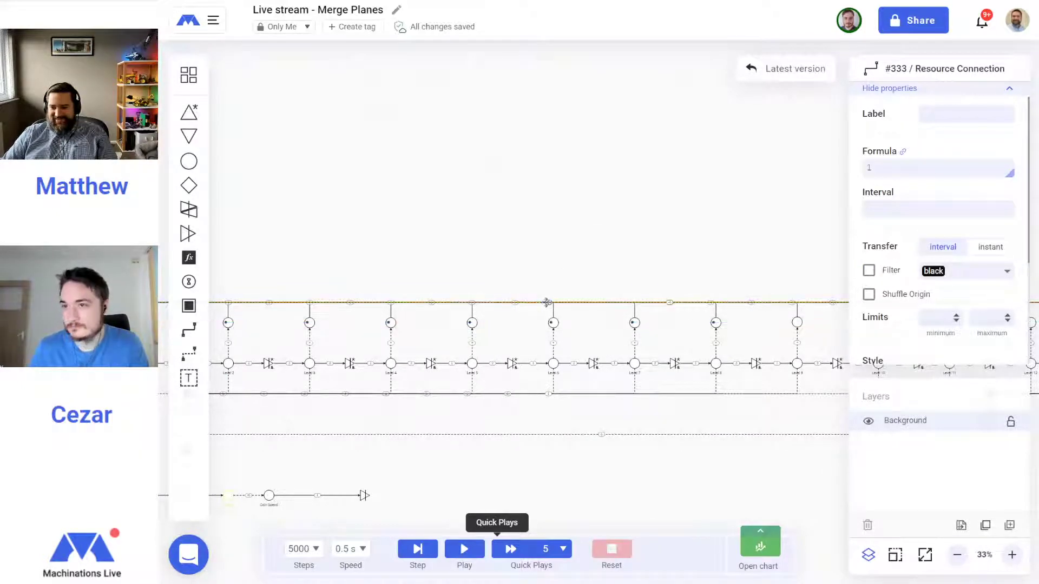
{"action": "left_click_drag", "start_coordinate": [740, 252], "coordinate": [368, 210]}
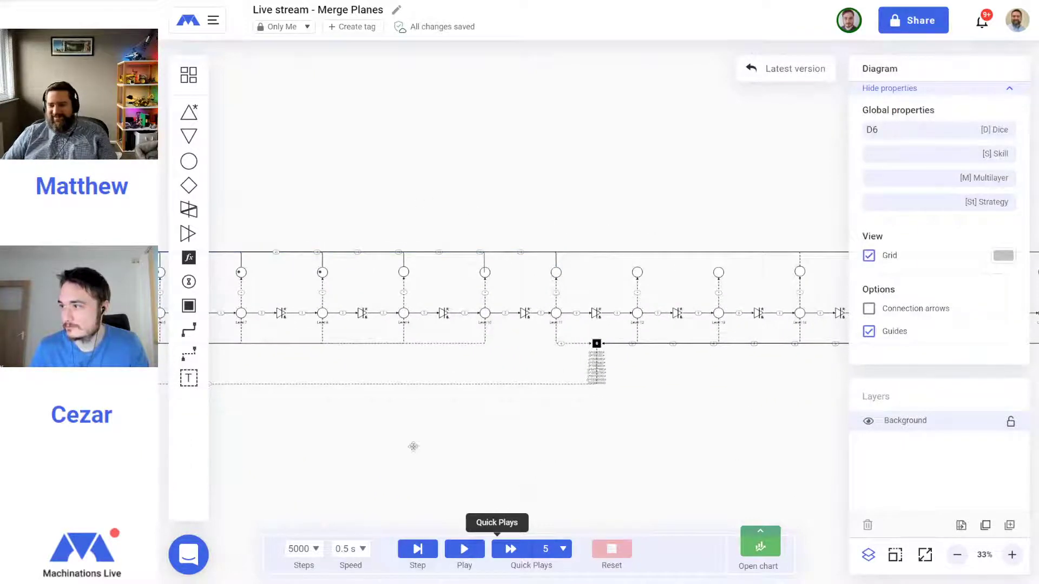
{"action": "left_click_drag", "start_coordinate": [415, 452], "coordinate": [840, 379]}
{"action": "left_click_drag", "start_coordinate": [403, 366], "coordinate": [676, 401]}
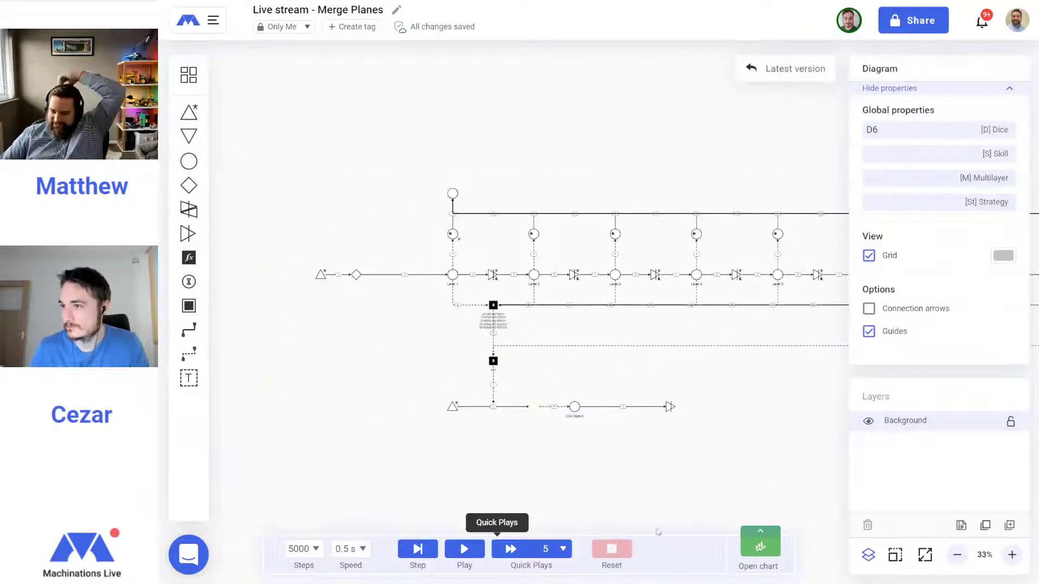
Run the simulation briefly and reset it, and look along the level row to its end
{"action": "left_click", "coordinate": [463, 549]}
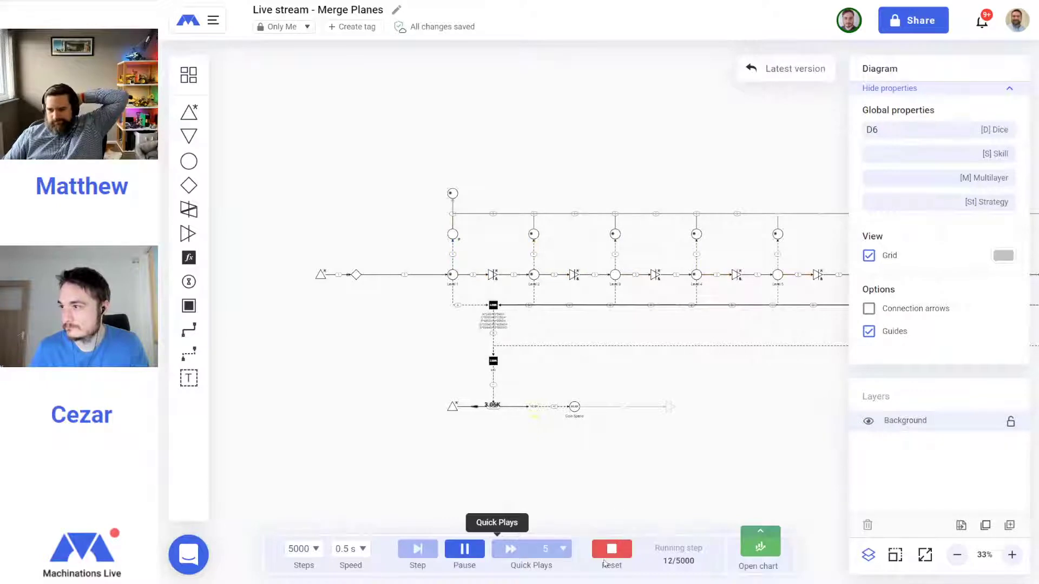
{"action": "left_click", "coordinate": [607, 562]}
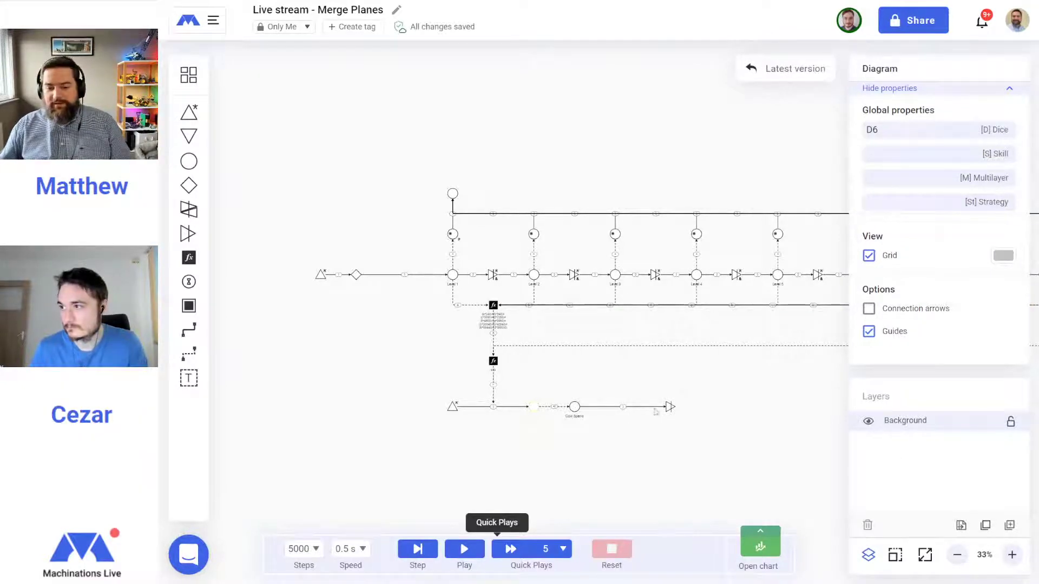
{"action": "scroll", "coordinate": [717, 397], "scroll_direction": "right", "scroll_amount": 15}
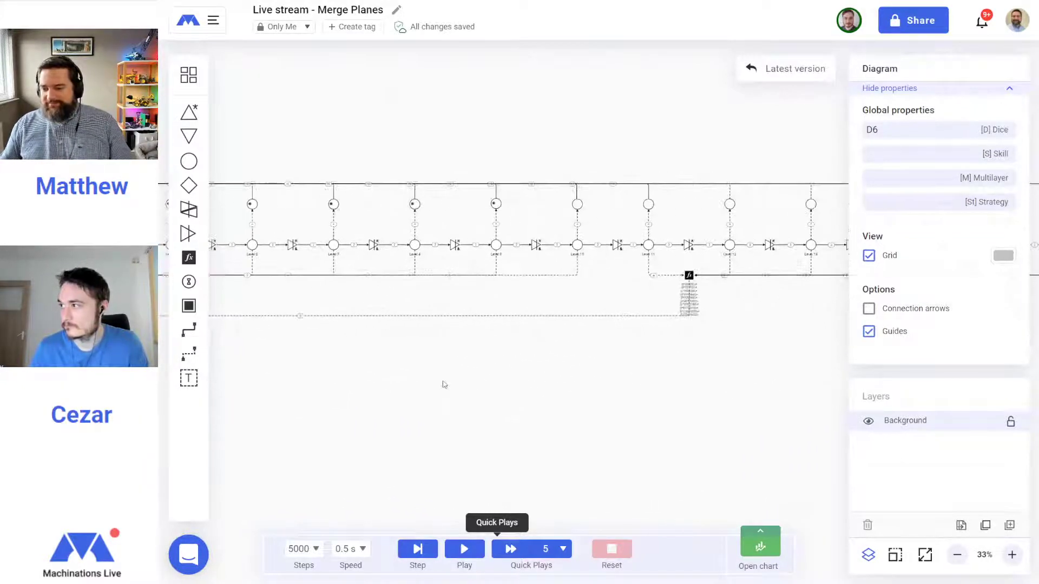
{"action": "scroll", "coordinate": [540, 393], "scroll_direction": "right", "scroll_amount": 10}
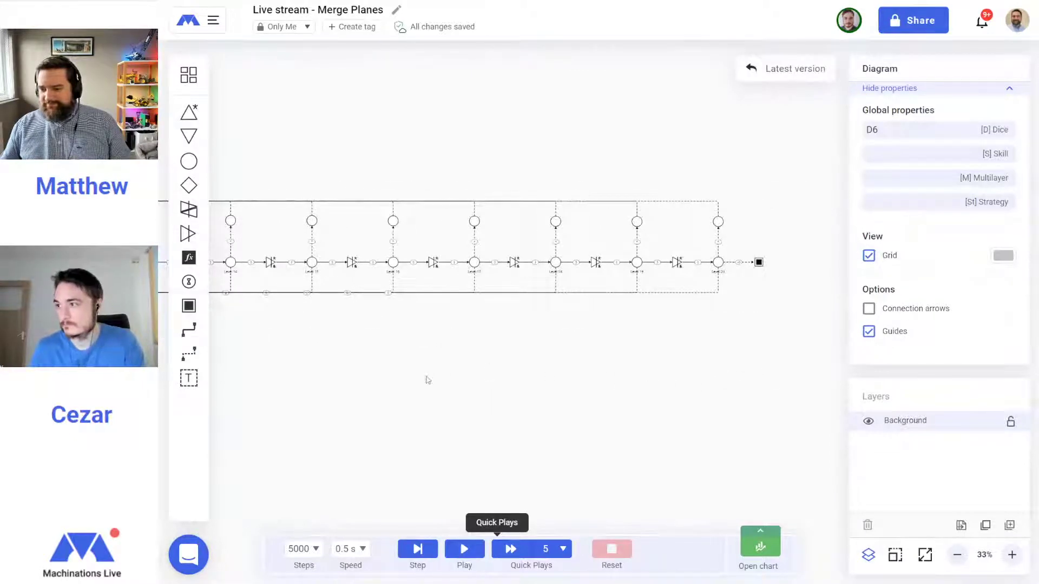
{"action": "scroll", "coordinate": [497, 380], "scroll_direction": "left", "scroll_amount": 20}
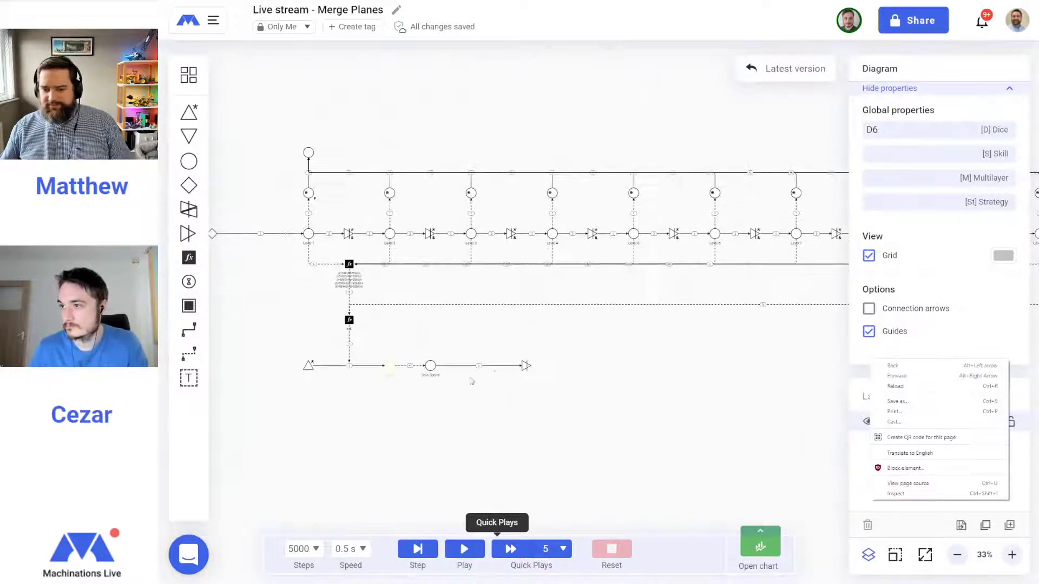
Draw a resource connection from the converter after Coin Spend to the Level 1 pool and route it above the coin row
{"action": "scroll", "coordinate": [480, 362], "scroll_direction": "down", "scroll_amount": 4}
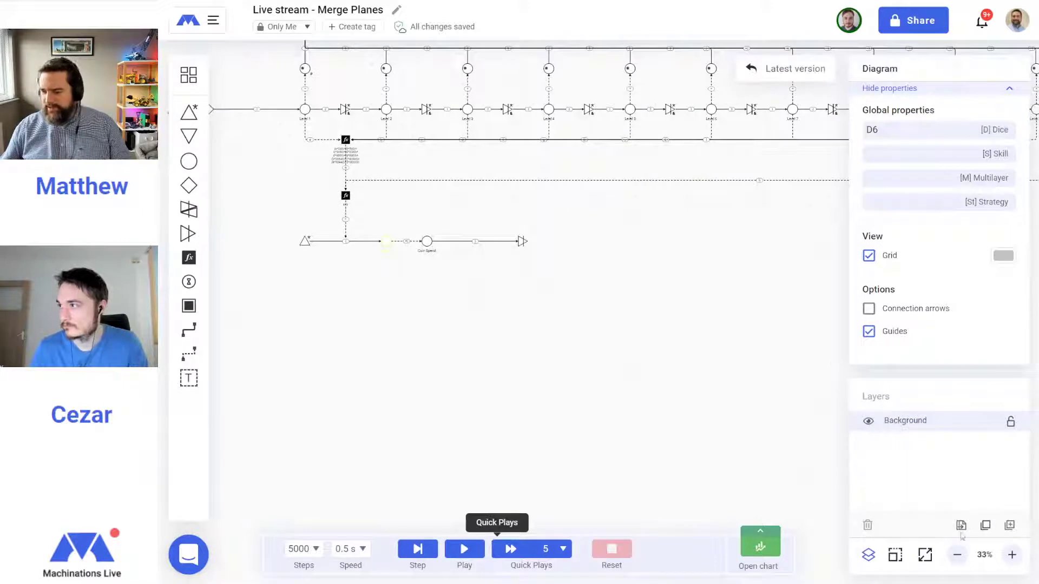
{"action": "left_click", "coordinate": [521, 242]}
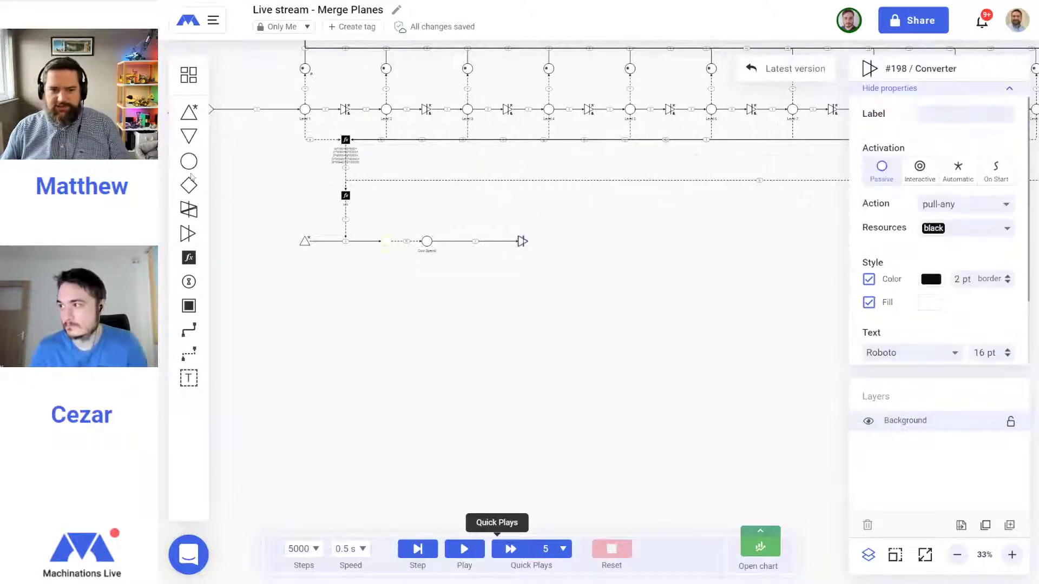
{"action": "left_click", "coordinate": [188, 329]}
{"action": "left_click_drag", "start_coordinate": [523, 242], "coordinate": [305, 110]}
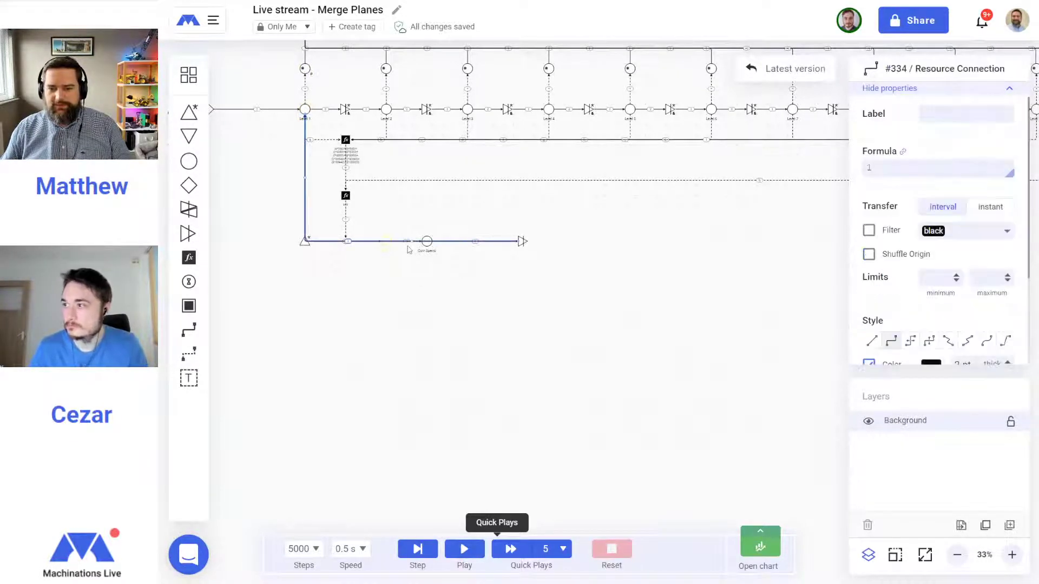
{"action": "left_click_drag", "start_coordinate": [409, 242], "coordinate": [414, 172]}
{"action": "left_click", "coordinate": [530, 324]}
Recolour the whole coin row, from its source through Coins and Coin Spend to the converter, in blue
{"action": "left_click_drag", "start_coordinate": [701, 362], "coordinate": [268, 223]}
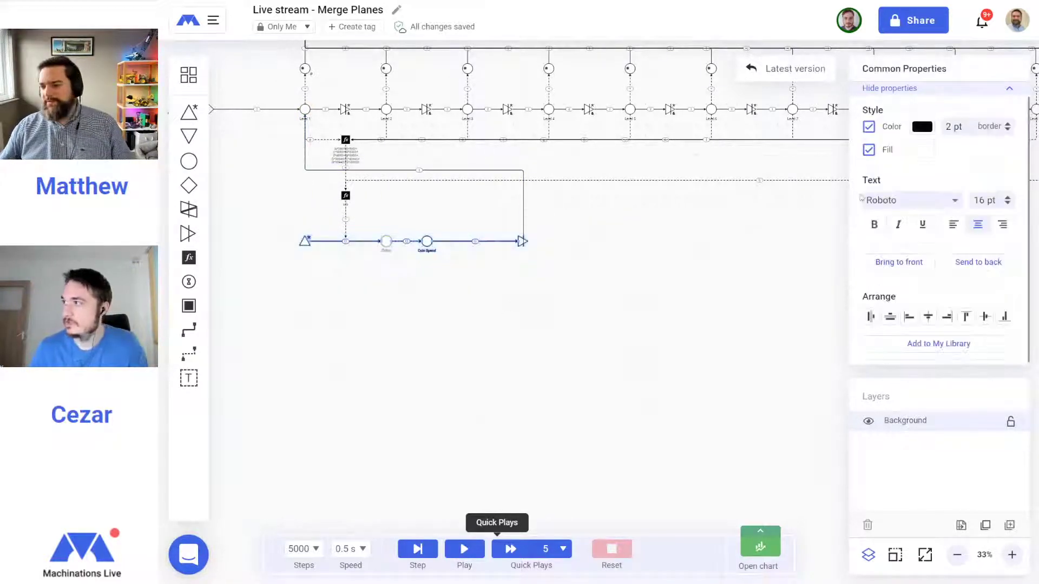
{"action": "left_click", "coordinate": [922, 128]}
{"action": "left_click", "coordinate": [878, 326]}
{"action": "left_click", "coordinate": [506, 361]}
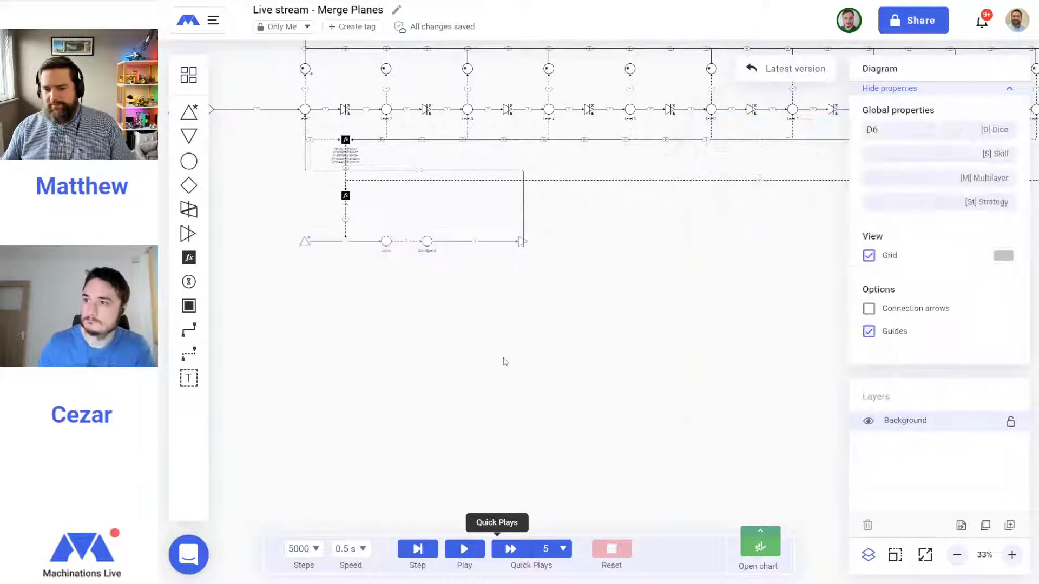
{"action": "scroll", "coordinate": [596, 381], "scroll_direction": "up", "scroll_amount": 5}
{"action": "scroll", "coordinate": [597, 380], "scroll_direction": "down", "scroll_amount": 2}
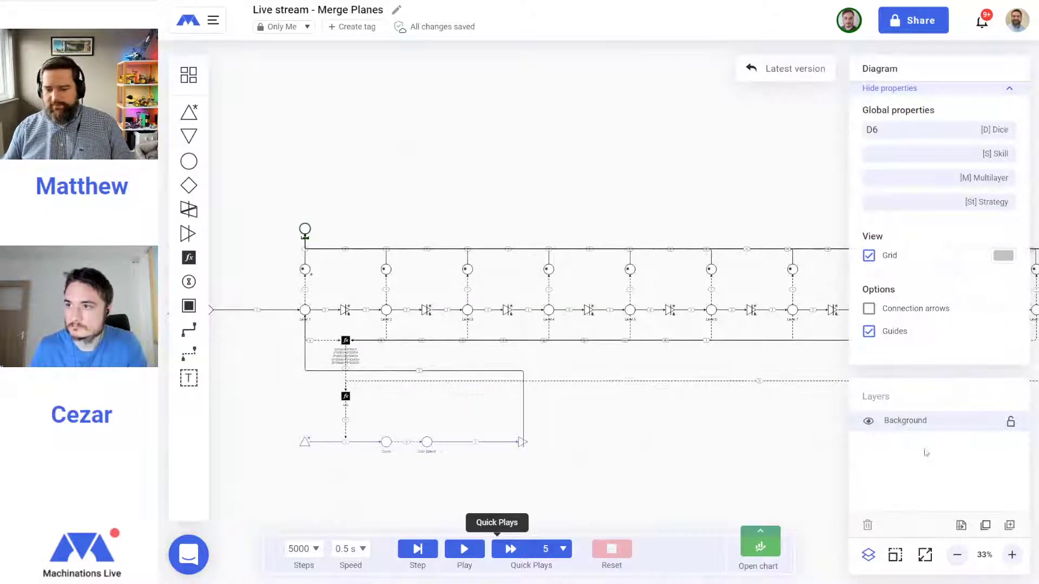
{"action": "left_click", "coordinate": [957, 556]}
{"action": "left_click_drag", "start_coordinate": [712, 418], "coordinate": [557, 417]}
{"action": "left_click_drag", "start_coordinate": [275, 192], "coordinate": [810, 287]}
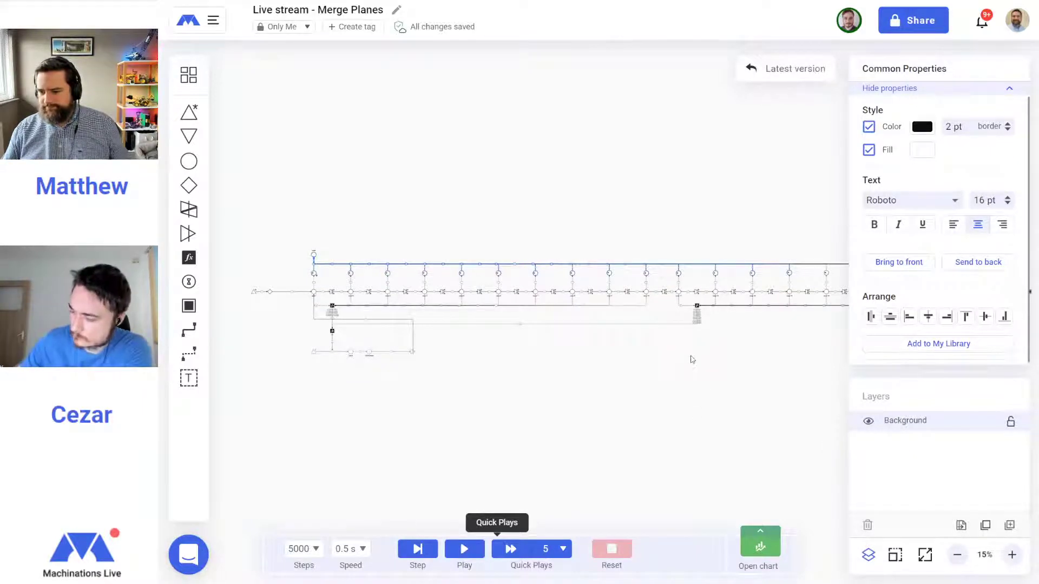
{"action": "scroll", "coordinate": [692, 359], "scroll_direction": "right", "scroll_amount": 3}
{"action": "left_click", "coordinate": [964, 557]}
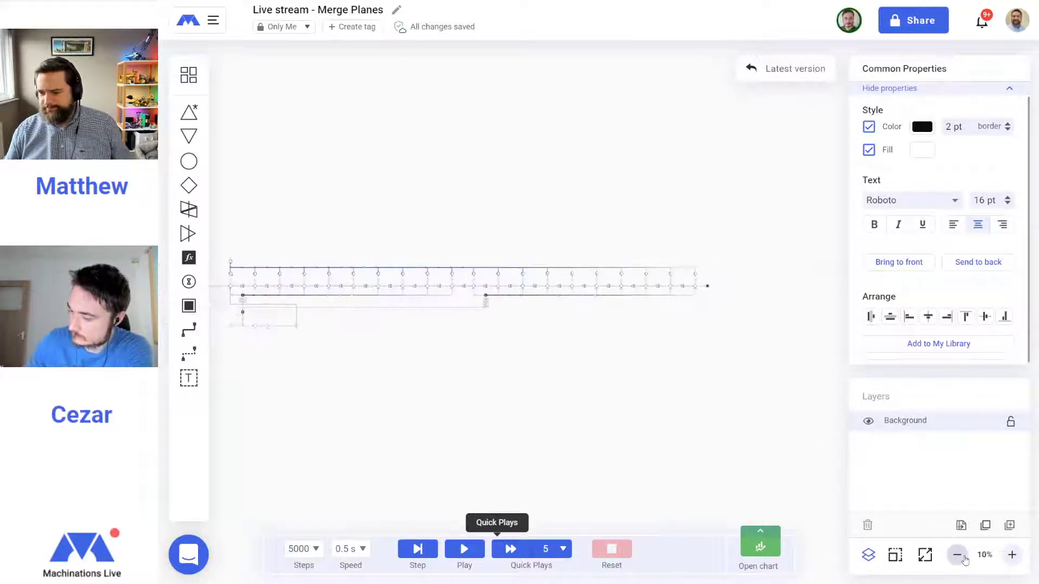
{"action": "left_click", "coordinate": [591, 433]}
{"action": "left_click_drag", "start_coordinate": [427, 370], "coordinate": [670, 365]}
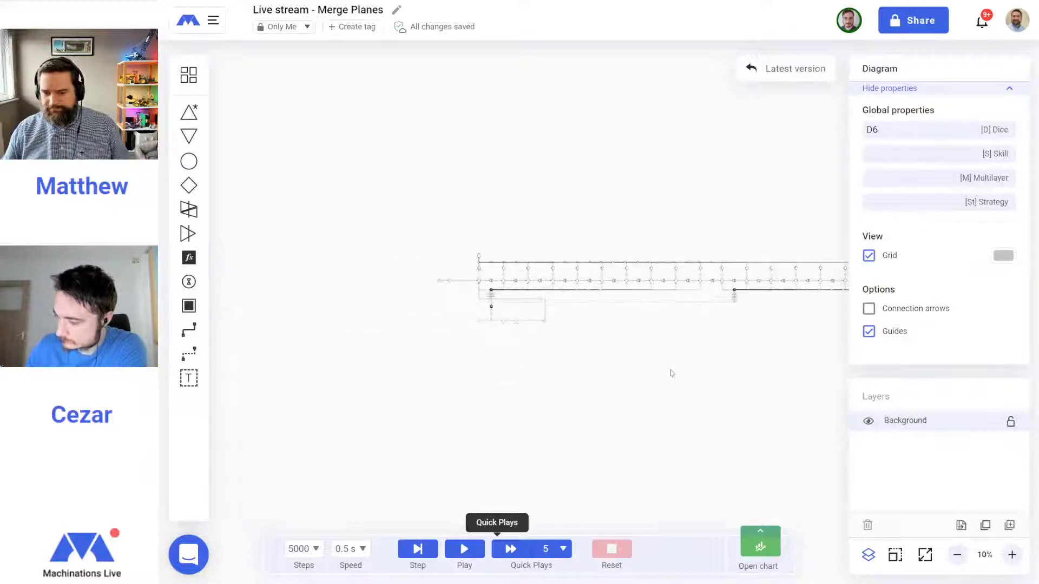
Recolour the resource connection from the converter to Level 1 in the same blue as the coin row
{"action": "left_click", "coordinate": [1013, 556]}
{"action": "left_click", "coordinate": [1017, 561]}
{"action": "left_click", "coordinate": [1017, 560]}
{"action": "left_click_drag", "start_coordinate": [493, 461], "coordinate": [714, 384]}
{"action": "left_click", "coordinate": [647, 331]}
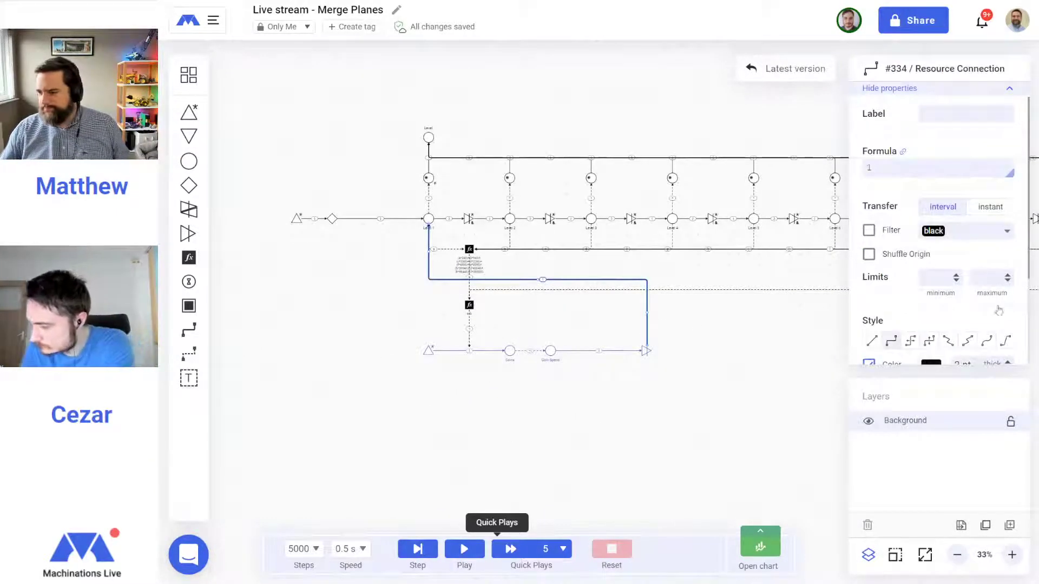
{"action": "scroll", "coordinate": [936, 323], "scroll_direction": "down", "scroll_amount": 1}
{"action": "left_click", "coordinate": [931, 320]}
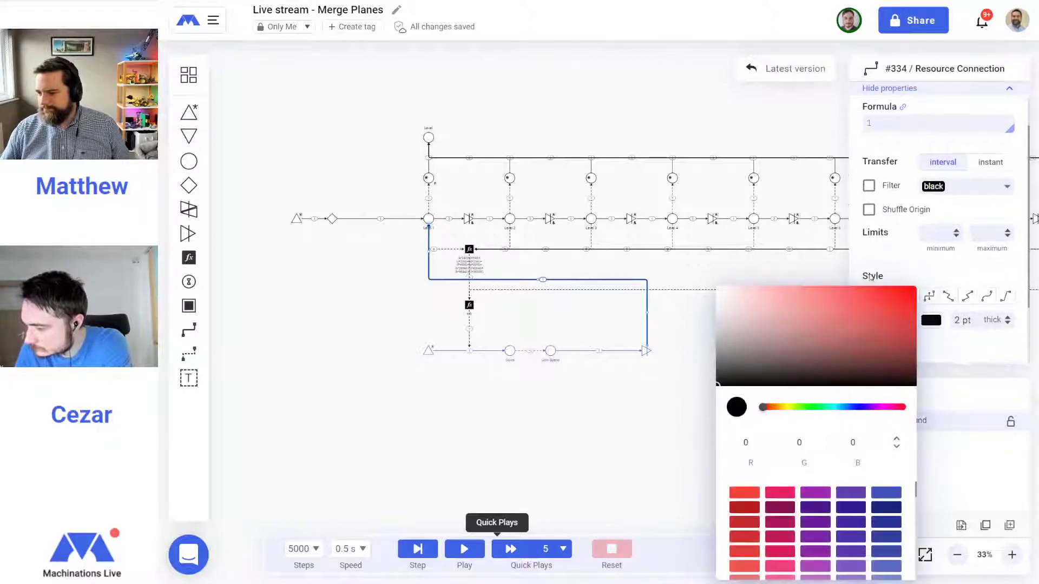
{"action": "left_click", "coordinate": [522, 392]}
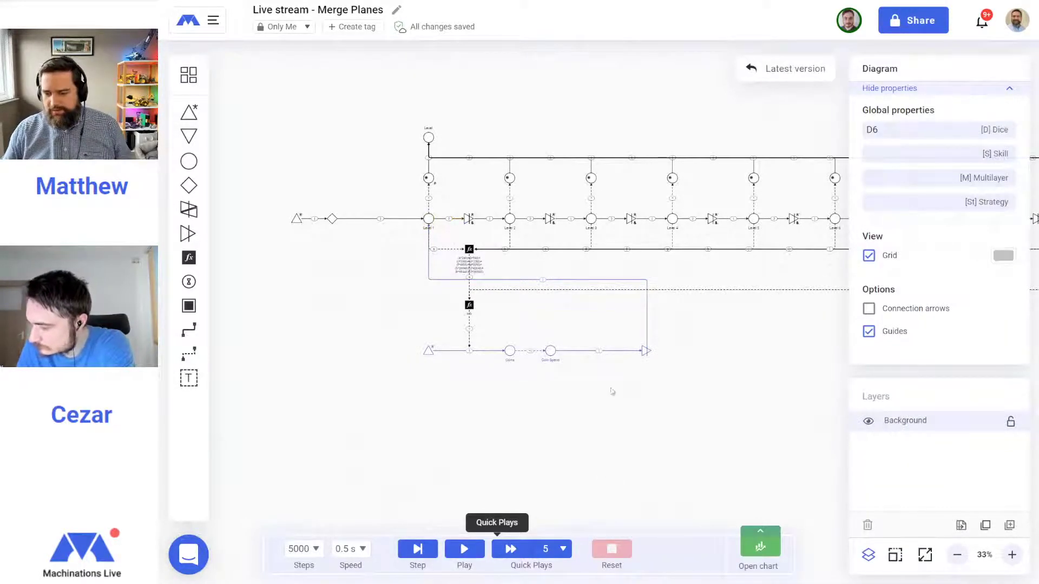
Set the converter after Coin Spend to the pull-all action and automatic activation
{"action": "left_click", "coordinate": [645, 350]}
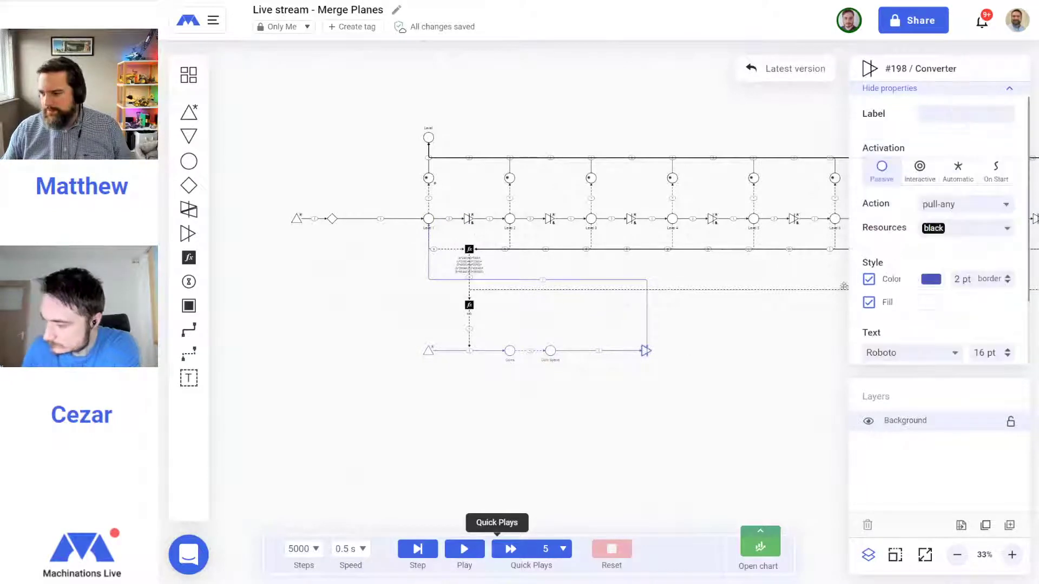
{"action": "left_click", "coordinate": [961, 206]}
{"action": "left_click", "coordinate": [944, 248]}
{"action": "left_click", "coordinate": [963, 180]}
{"action": "left_click", "coordinate": [691, 430]}
Delete the resource connection running from the converter to the Level 1 pool
{"action": "left_click", "coordinate": [551, 351]}
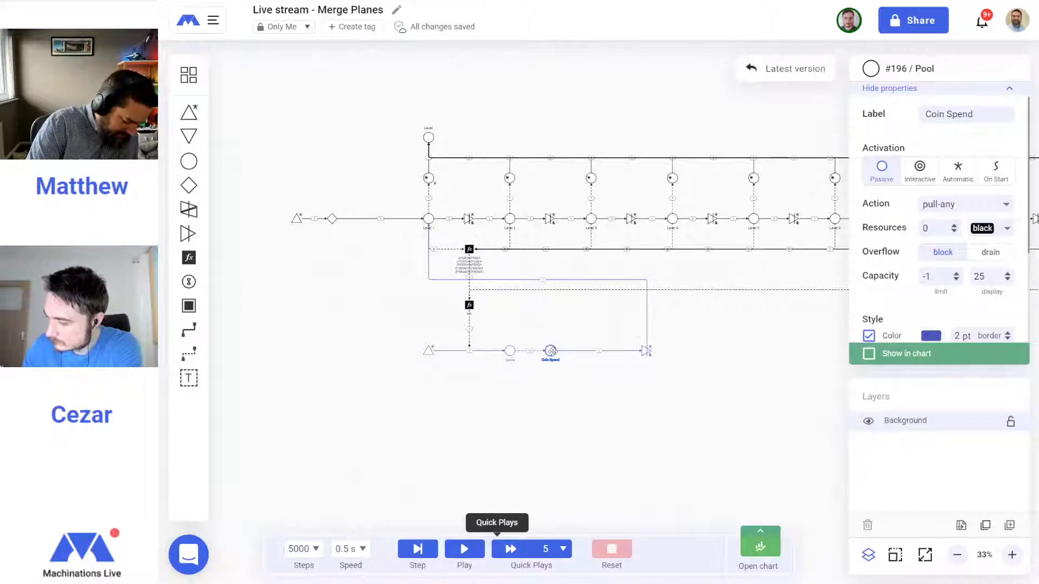
{"action": "left_click", "coordinate": [647, 321]}
{"action": "left_click", "coordinate": [649, 327]}
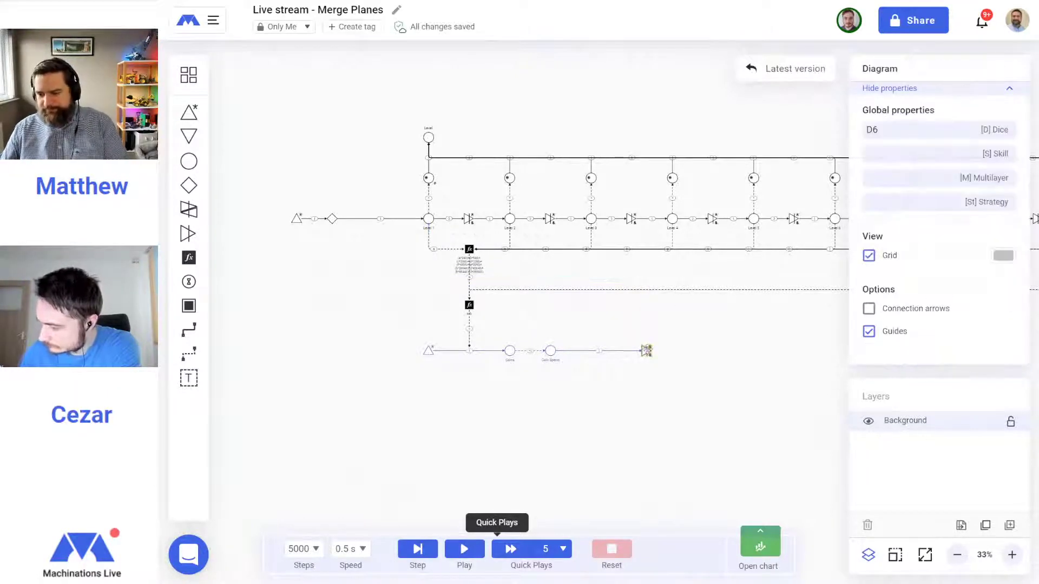
Add a pool after the coin row's converter, linked to it by a resource connection
{"action": "left_click", "coordinate": [646, 350]}
{"action": "left_click", "coordinate": [189, 161]}
{"action": "left_click", "coordinate": [687, 351]}
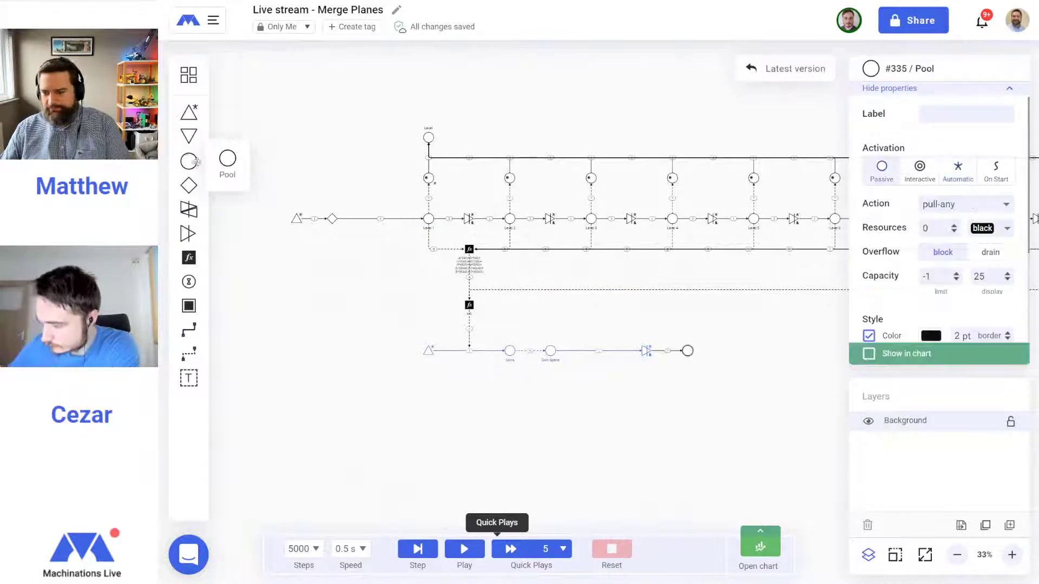
{"action": "left_click", "coordinate": [577, 398]}
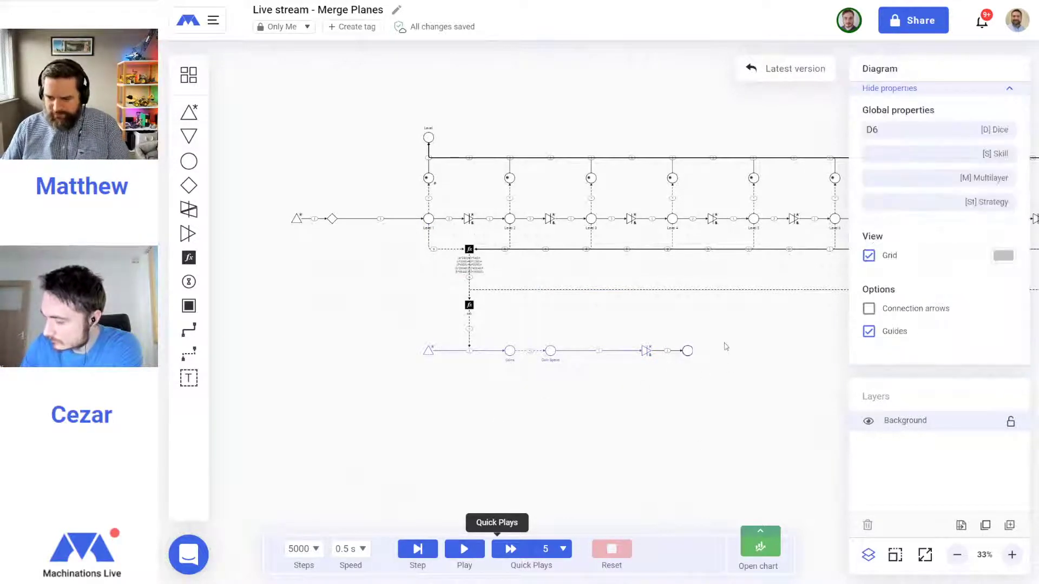
Add a state connection from the new pool to the Level 1 pool and route it above the coin row
{"action": "left_click", "coordinate": [687, 350]}
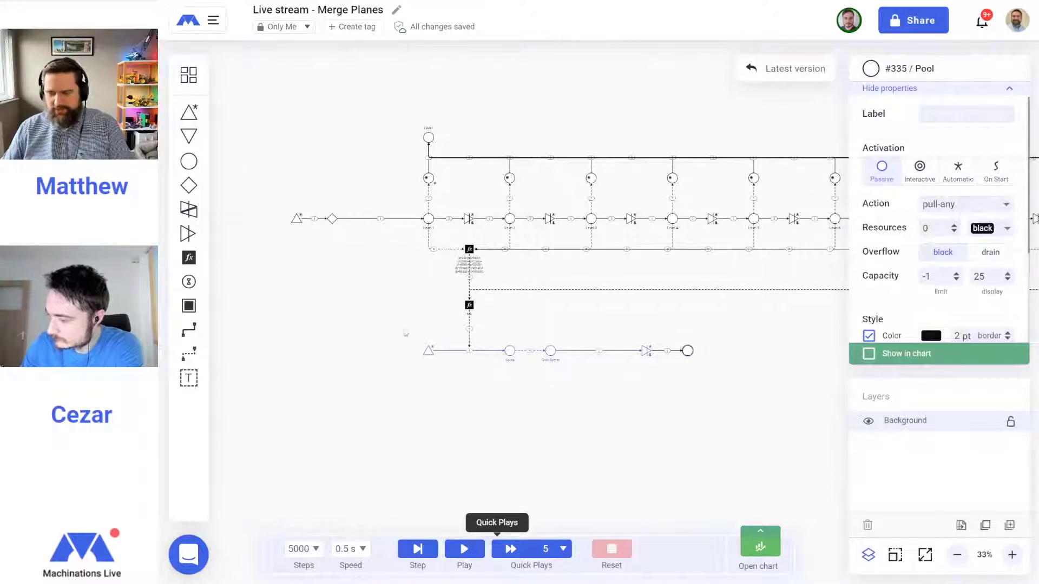
{"action": "left_click", "coordinate": [189, 354]}
{"action": "left_click_drag", "start_coordinate": [687, 351], "coordinate": [429, 221]}
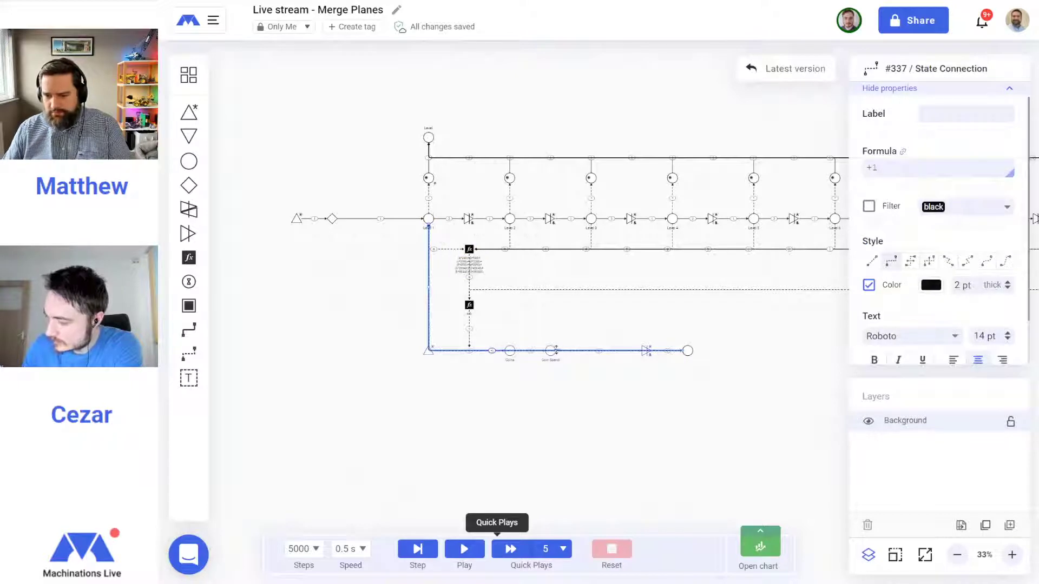
{"action": "left_click_drag", "start_coordinate": [555, 351], "coordinate": [556, 320]}
{"action": "left_click_drag", "start_coordinate": [688, 332], "coordinate": [703, 343]}
Examine the new pool's state connection back to Level 1 and the gate at the start of the level row
{"action": "left_click", "coordinate": [1012, 556]}
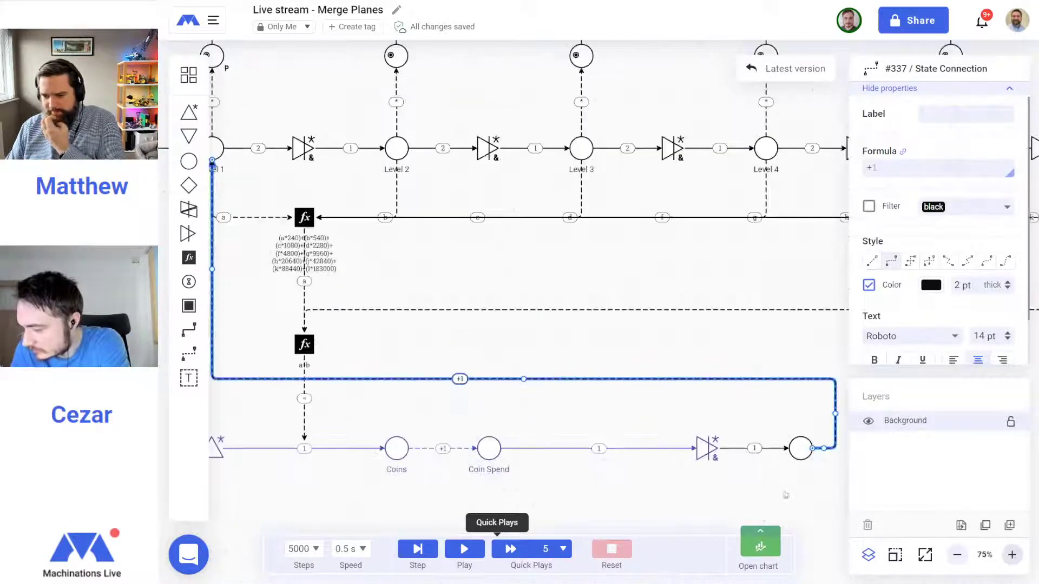
{"action": "left_click_drag", "start_coordinate": [620, 425], "coordinate": [512, 291]}
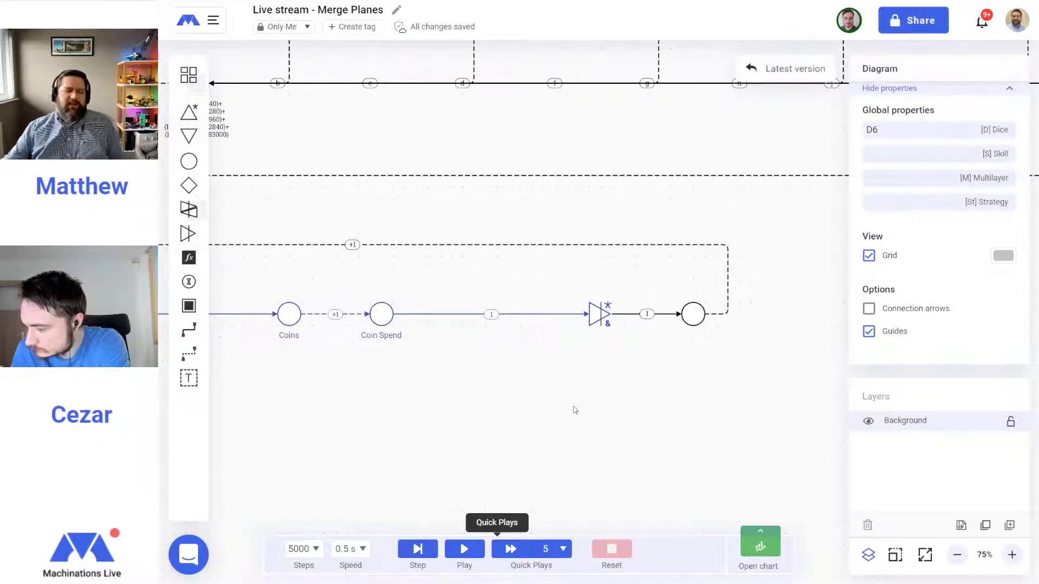
{"action": "left_click", "coordinate": [957, 555]}
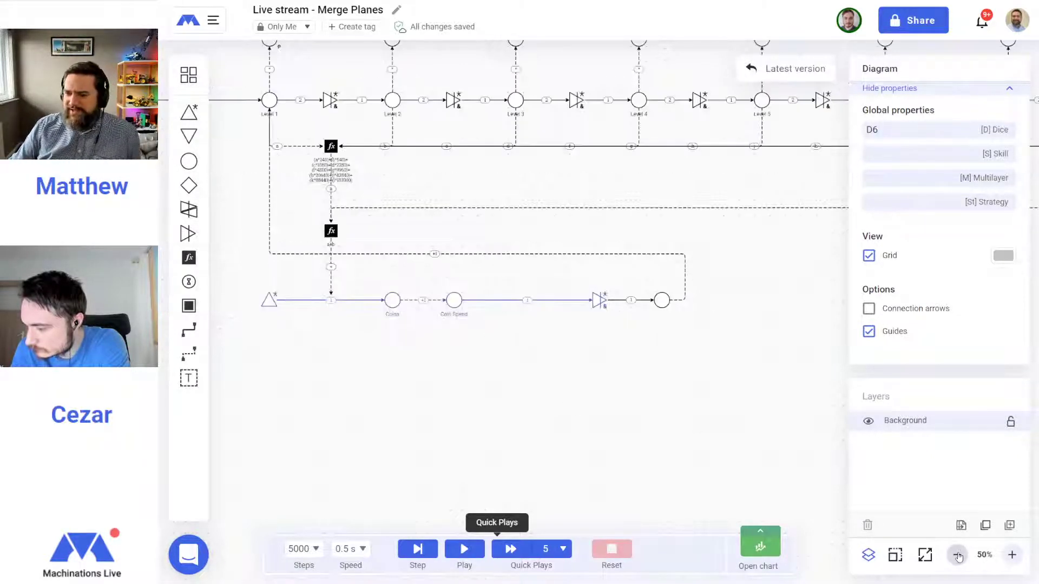
{"action": "left_click", "coordinate": [957, 555]}
{"action": "left_click_drag", "start_coordinate": [589, 244], "coordinate": [553, 312]}
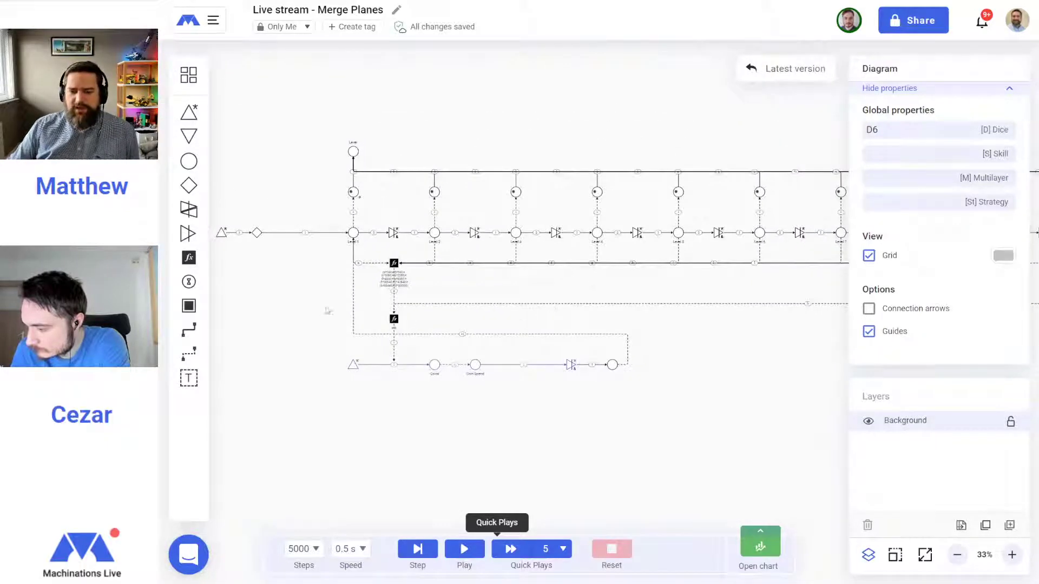
{"action": "left_click", "coordinate": [257, 232]}
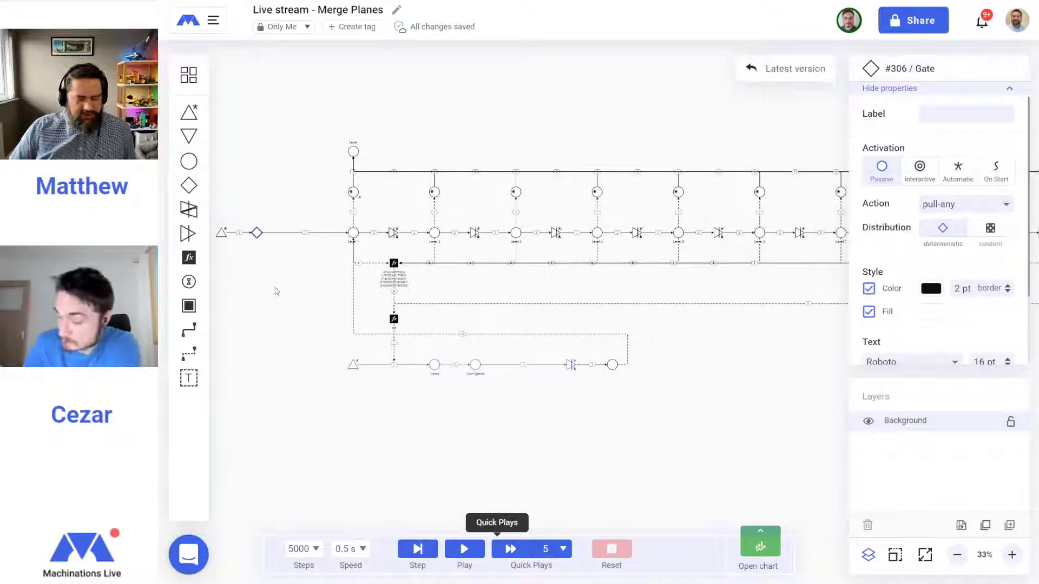
{"action": "left_click_drag", "start_coordinate": [747, 367], "coordinate": [259, 386]}
{"action": "left_click_drag", "start_coordinate": [465, 386], "coordinate": [844, 313]}
Add a state connection from the new pool to the resource connection between Coin Spend and the converter, routed above the converter
{"action": "scroll", "coordinate": [601, 282], "scroll_direction": "up", "scroll_amount": 5}
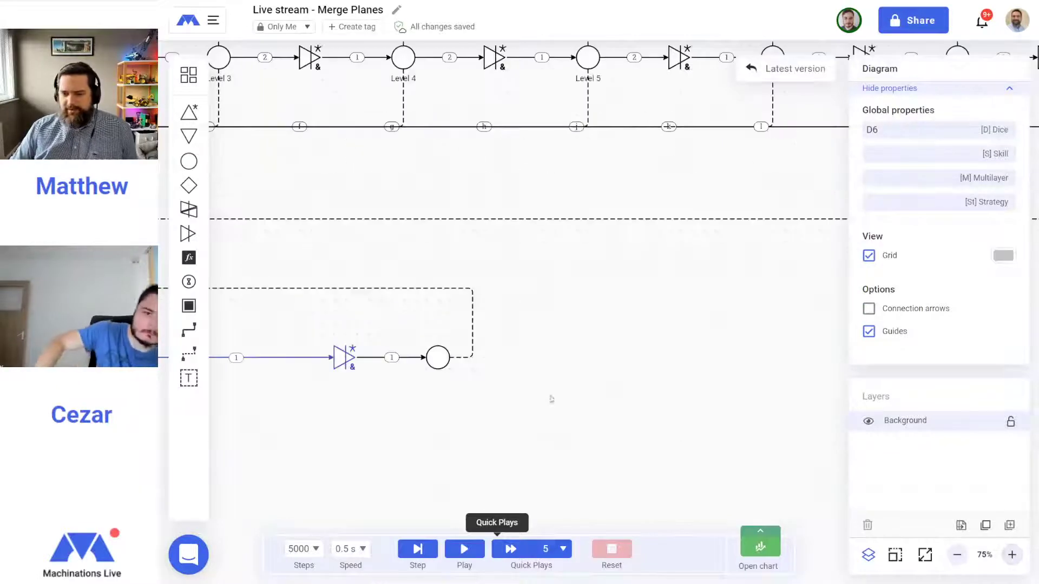
{"action": "left_click_drag", "start_coordinate": [568, 406], "coordinate": [823, 386]}
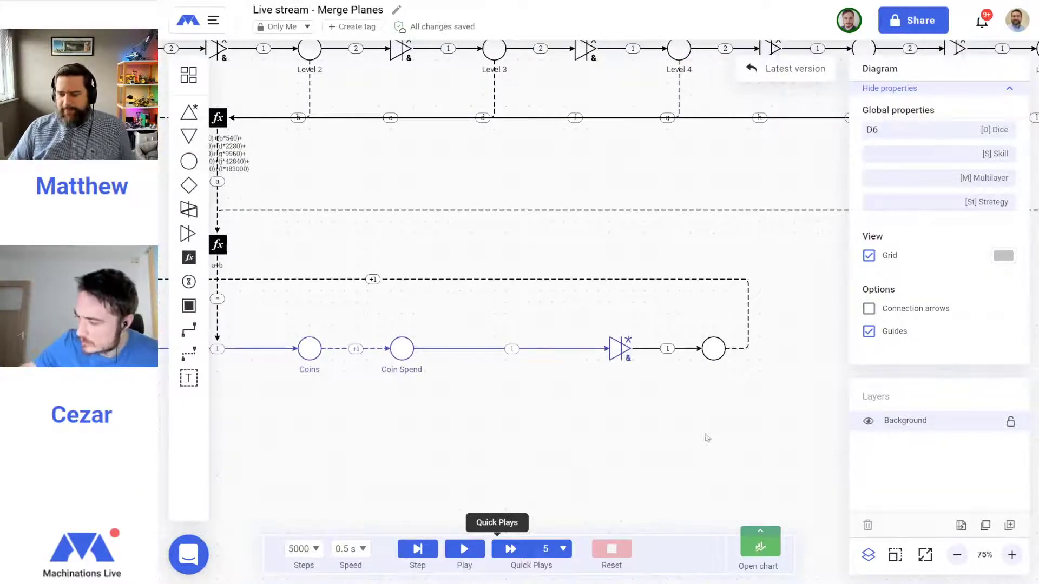
{"action": "left_click", "coordinate": [196, 334]}
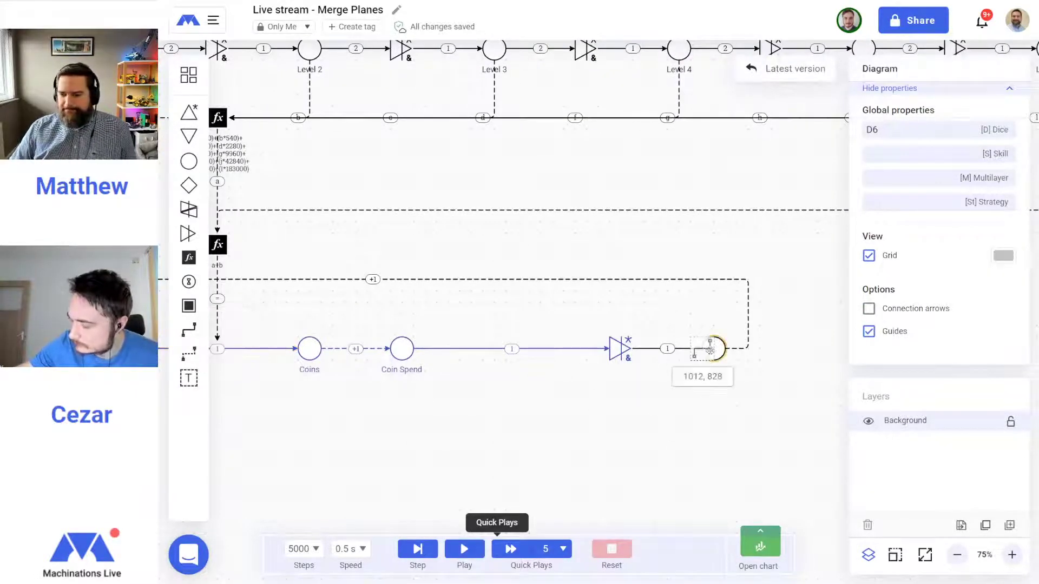
{"action": "left_click_drag", "start_coordinate": [529, 348], "coordinate": [531, 324]}
{"action": "left_click", "coordinate": [190, 357]}
{"action": "left_click_drag", "start_coordinate": [623, 340], "coordinate": [513, 349]}
{"action": "left_click_drag", "start_coordinate": [615, 349], "coordinate": [616, 314]}
{"action": "left_click", "coordinate": [665, 429]}
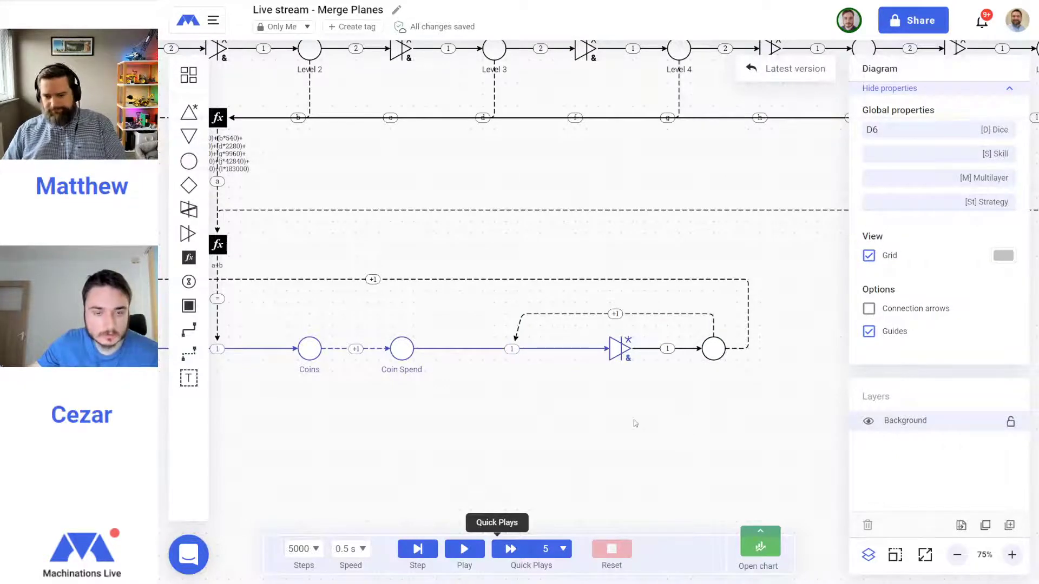
Delete the state connection from the new pool to the resource connection between Coin Spend and the converter
{"action": "left_click", "coordinate": [599, 349]}
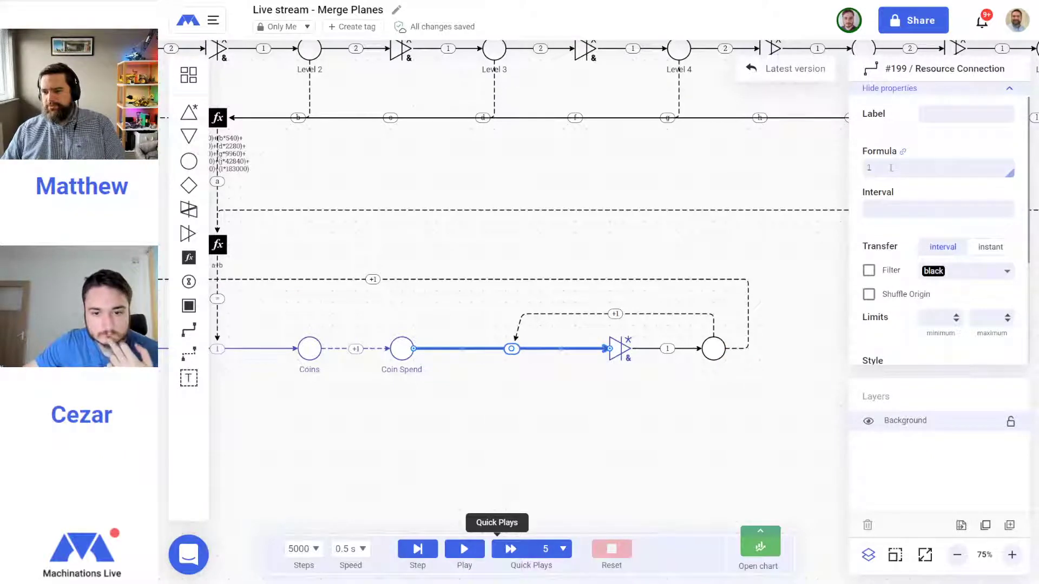
{"action": "left_click", "coordinate": [681, 314]}
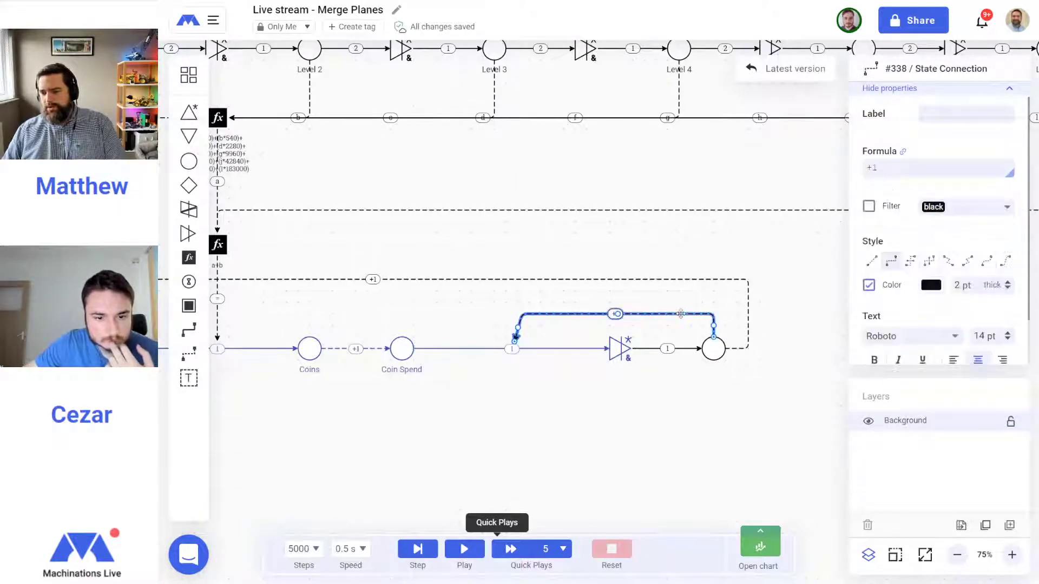
{"action": "key", "text": "Delete"}
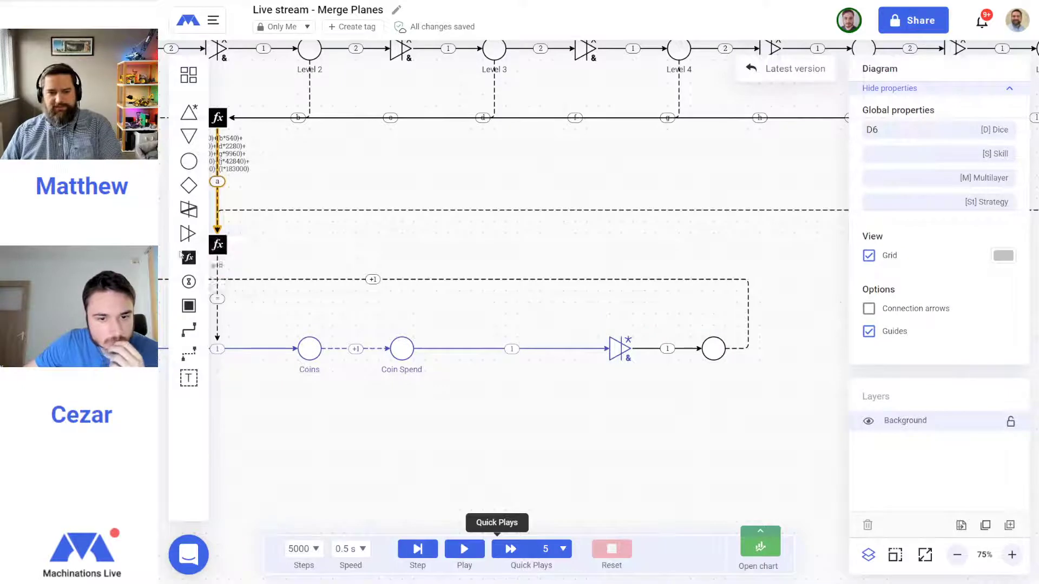
Add a register above the coin row's converter and link the new pool to it with a state connection
{"action": "left_click", "coordinate": [189, 257]}
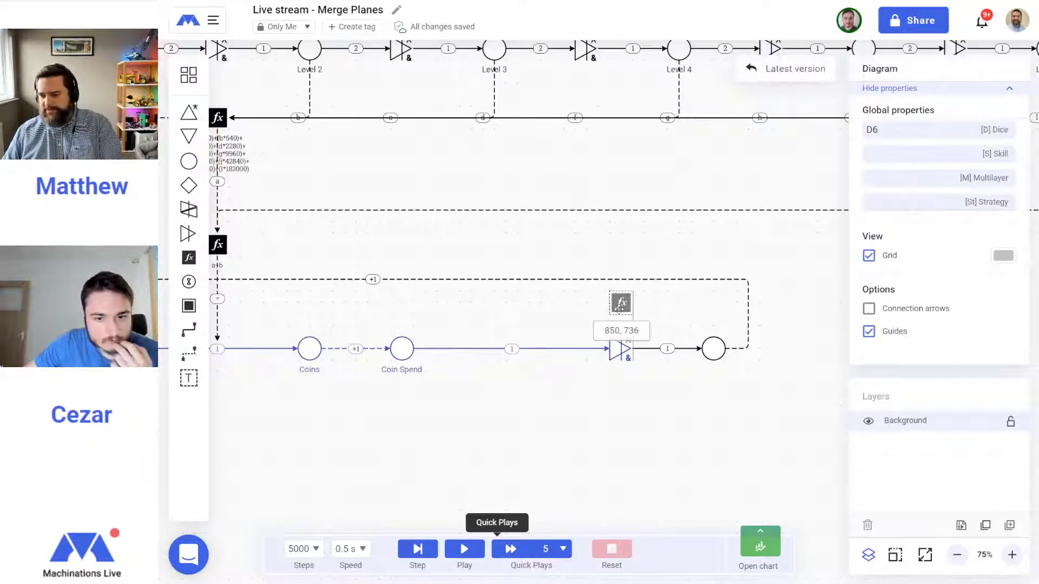
{"action": "left_click", "coordinate": [621, 303]}
{"action": "key", "text": "Escape"}
{"action": "left_click", "coordinate": [189, 354]}
{"action": "mouse_move", "coordinate": [620, 302]}
{"action": "left_mouse_down"}
{"action": "mouse_move", "coordinate": [690, 349]}
{"action": "mouse_move", "coordinate": [667, 303]}
{"action": "left_mouse_up"}
{"action": "left_click", "coordinate": [504, 322]}
Add a state connection from the register to the resource connection between Coin Spend and the converter, and open the register's formula
{"action": "left_click", "coordinate": [189, 355]}
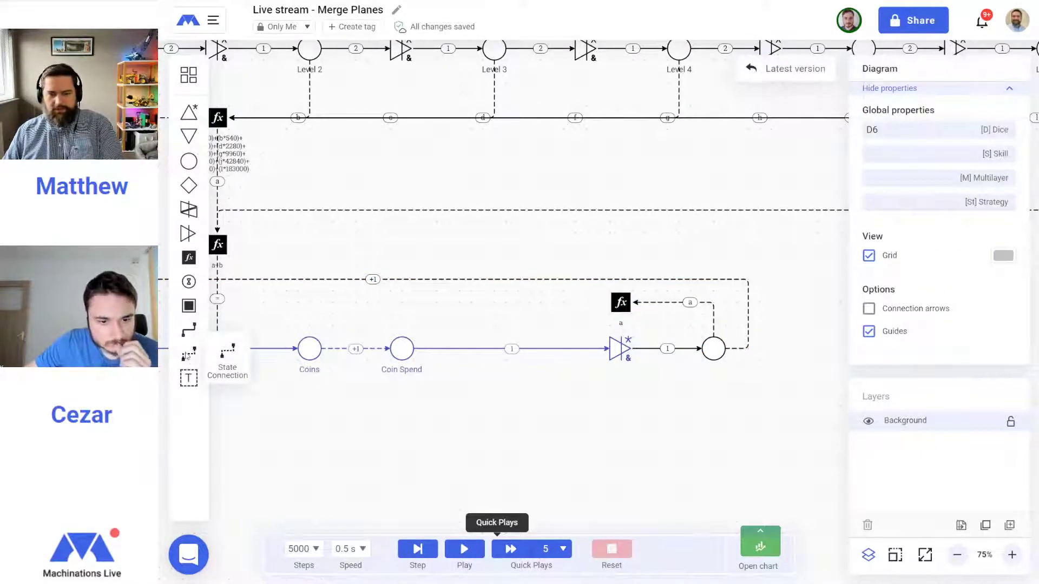
{"action": "mouse_move", "coordinate": [622, 309]}
{"action": "left_mouse_down"}
{"action": "mouse_move", "coordinate": [527, 325]}
{"action": "mouse_move", "coordinate": [513, 342]}
{"action": "left_mouse_up"}
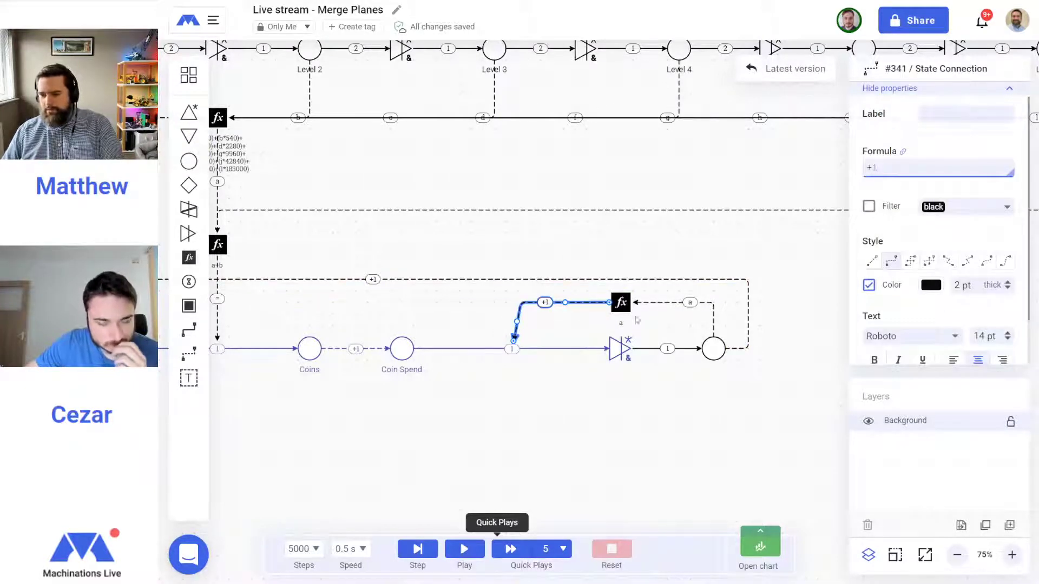
{"action": "left_click", "coordinate": [622, 302]}
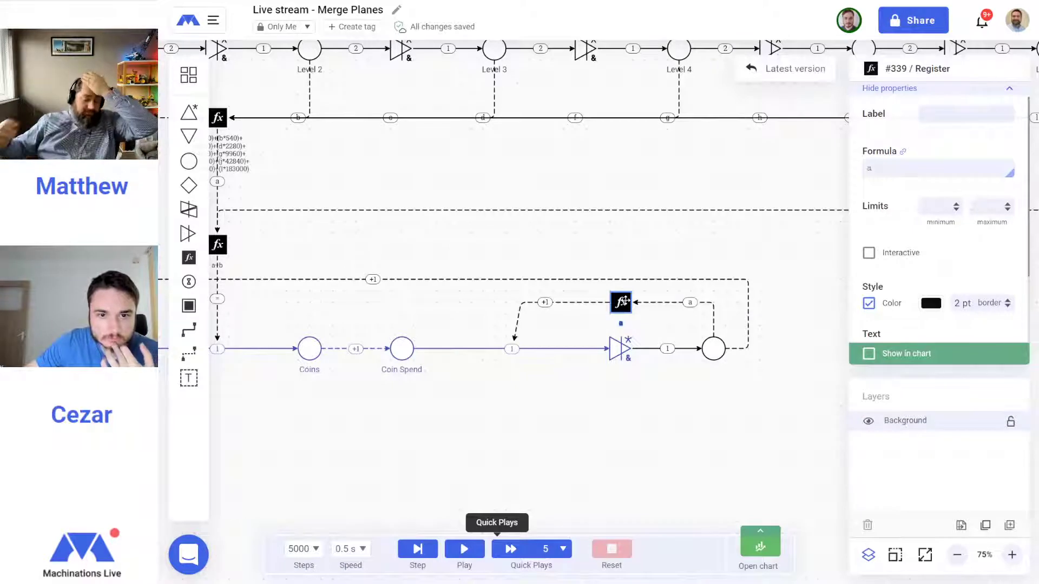
{"action": "double_click", "coordinate": [931, 166]}
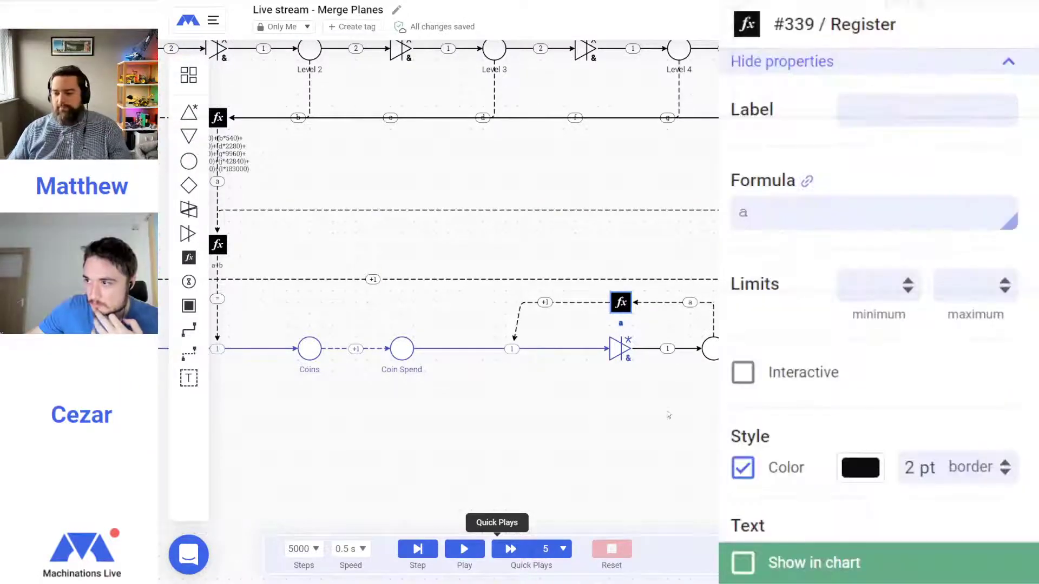
Examine the coin row from Coin Spend through the converter to the new pool, and its feedback connection to Level 1
{"action": "scroll", "coordinate": [656, 406], "scroll_direction": "left", "scroll_amount": 3}
{"action": "left_click", "coordinate": [599, 395]}
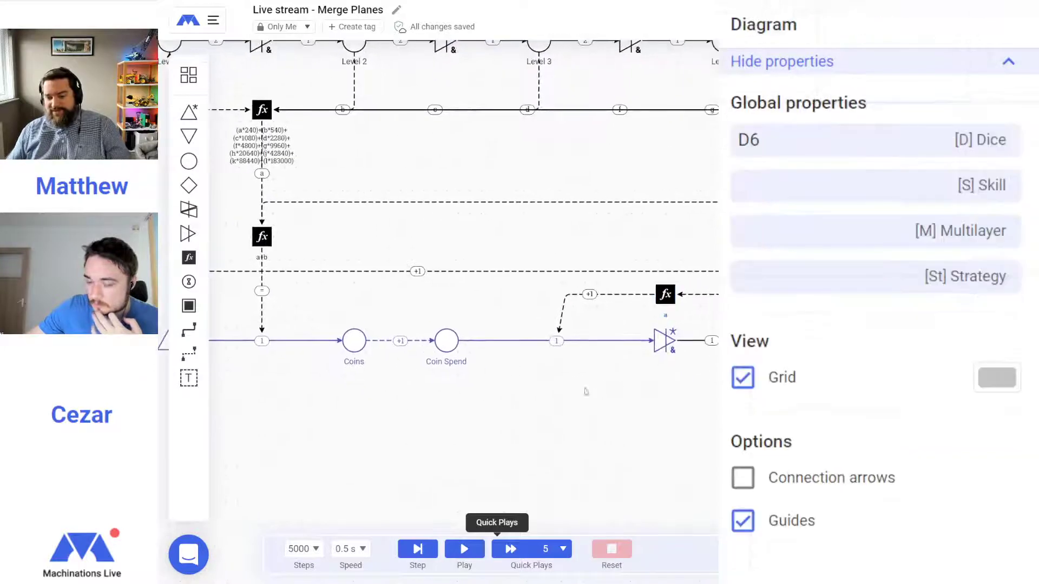
{"action": "left_click", "coordinate": [446, 337]}
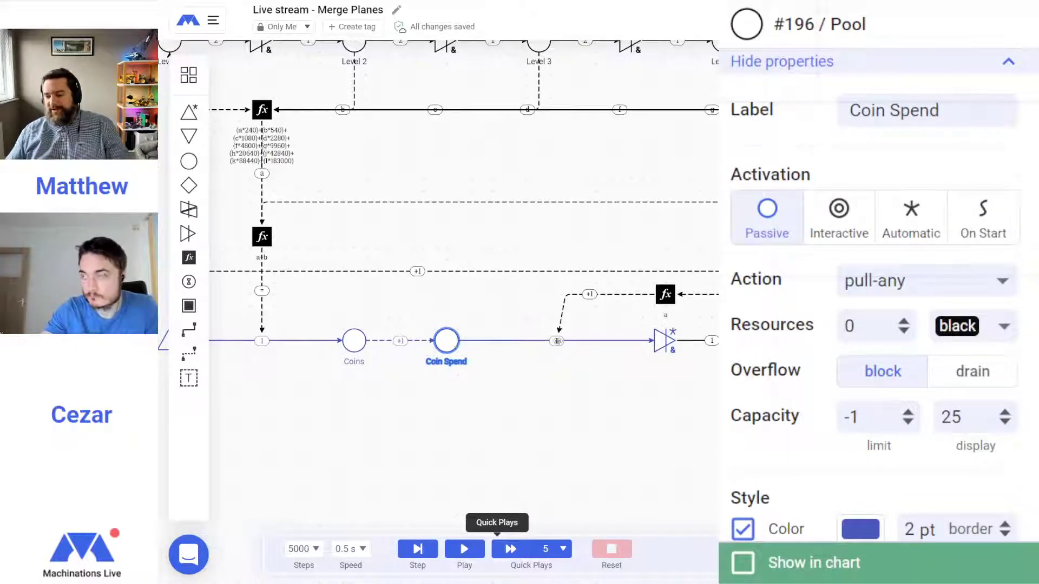
{"action": "left_click", "coordinate": [668, 340]}
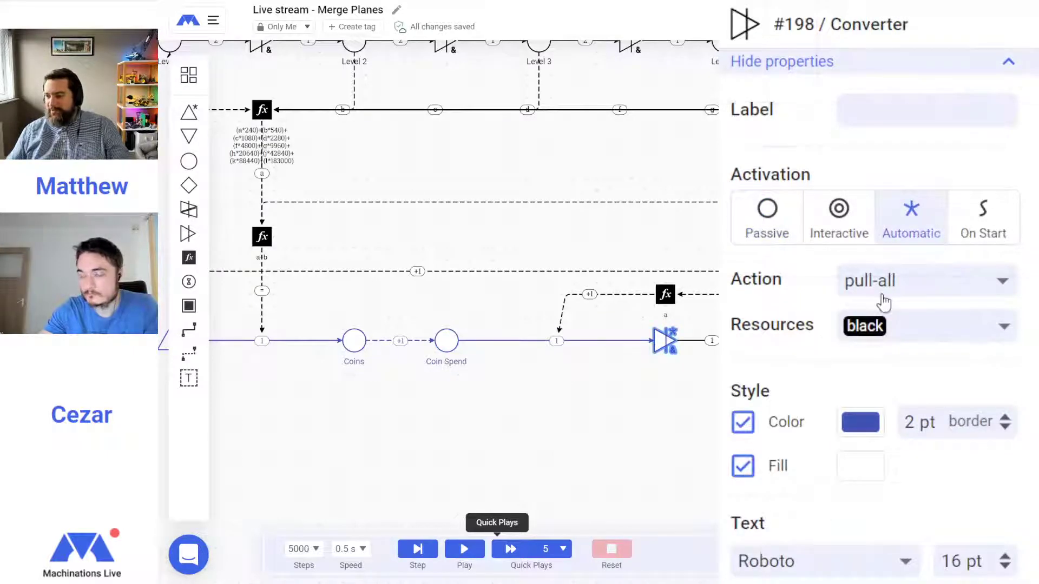
{"action": "left_click_drag", "start_coordinate": [709, 370], "coordinate": [577, 364]}
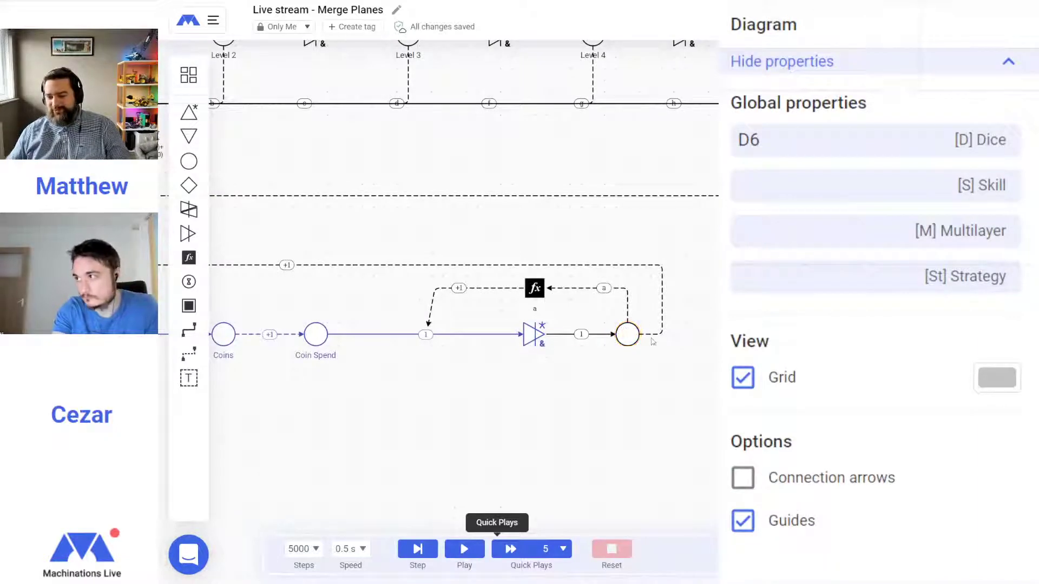
{"action": "left_click_drag", "start_coordinate": [269, 212], "coordinate": [595, 278]}
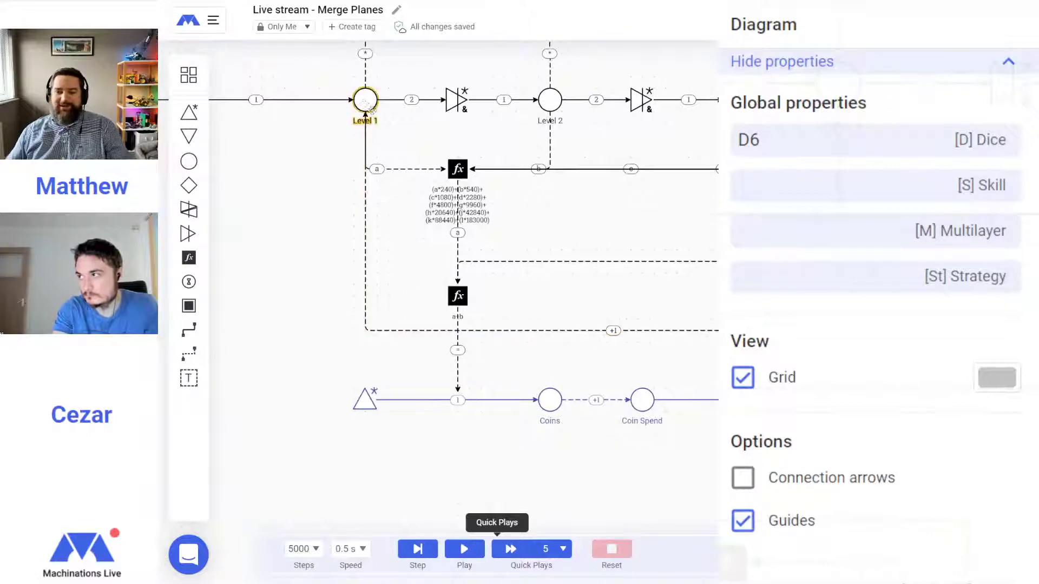
{"action": "scroll", "coordinate": [662, 314], "scroll_direction": "right", "scroll_amount": 5}
{"action": "scroll", "coordinate": [661, 315], "scroll_direction": "down", "scroll_amount": 2}
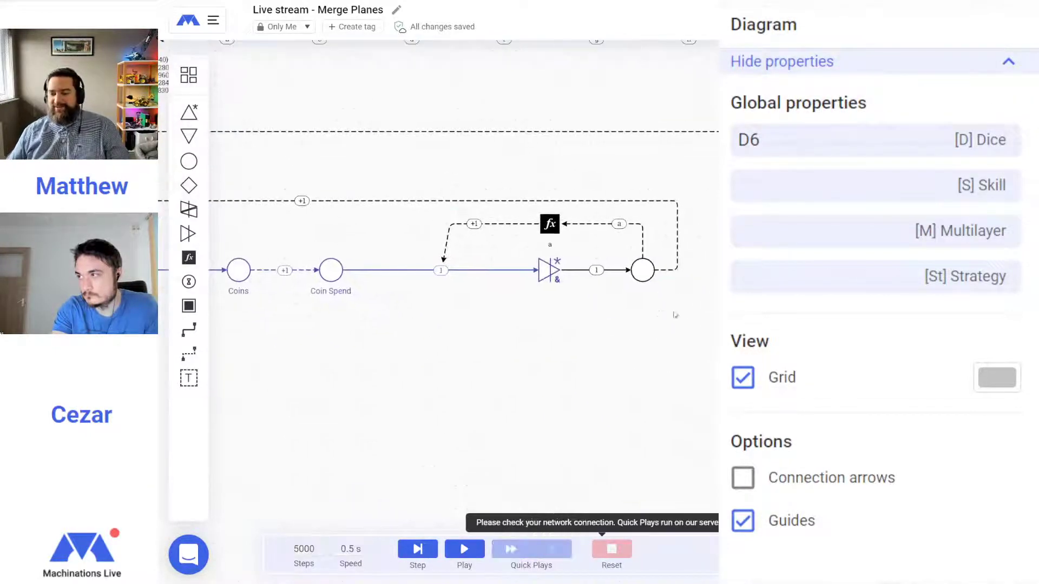
Label the pool after the coin row's converter "Level 1 planes purchased"
{"action": "left_click", "coordinate": [642, 270]}
{"action": "left_click", "coordinate": [962, 98]}
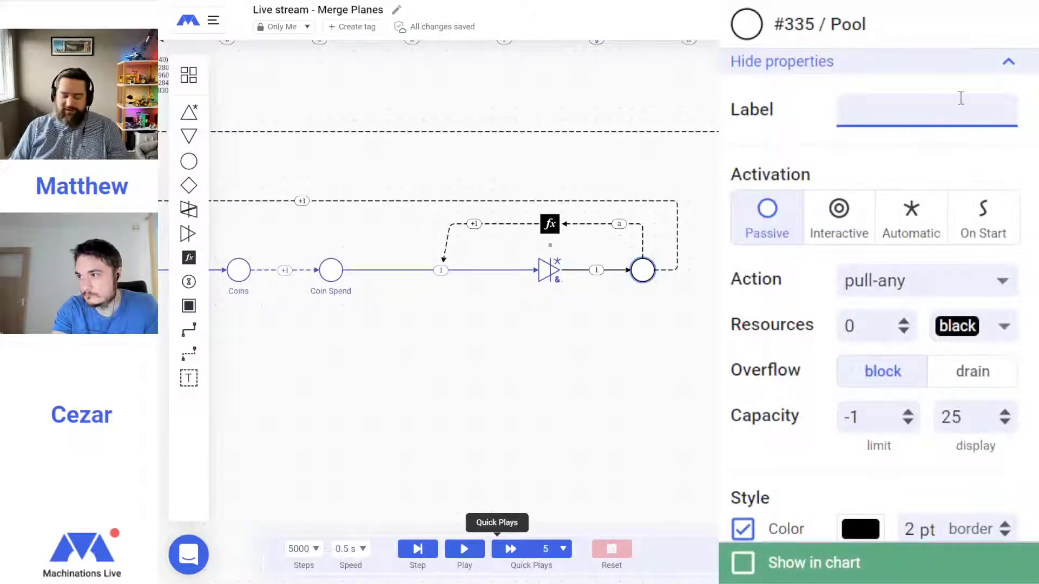
{"action": "type", "text": "Level 1 planes"}
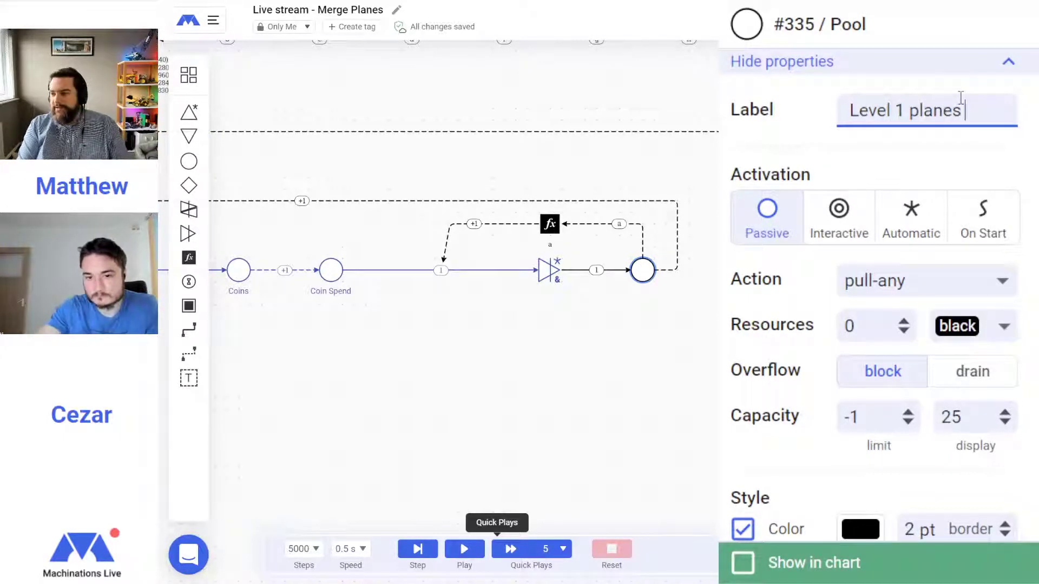
{"action": "type", "text": " p"}
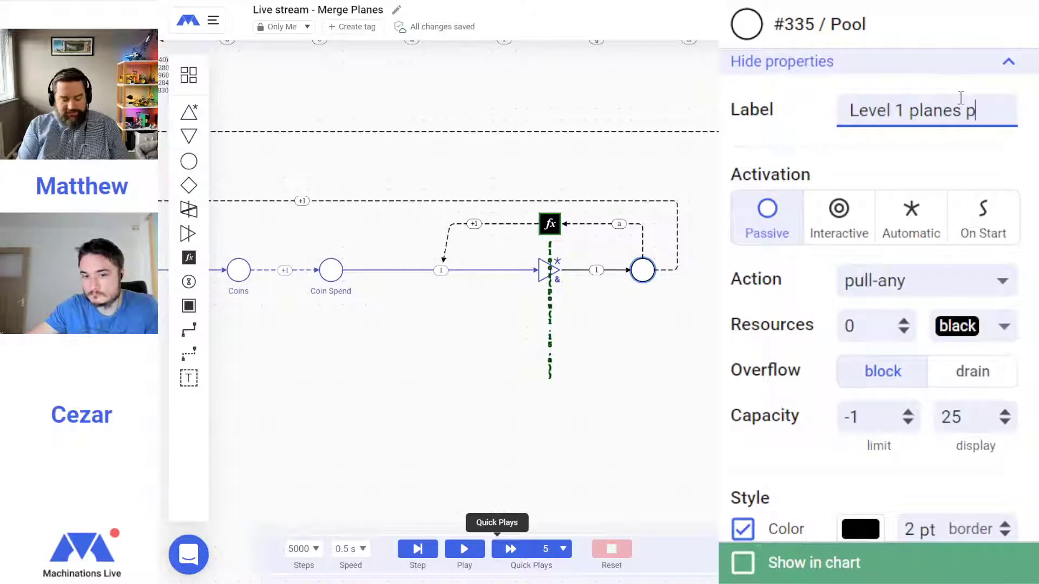
{"action": "type", "text": "urchased"}
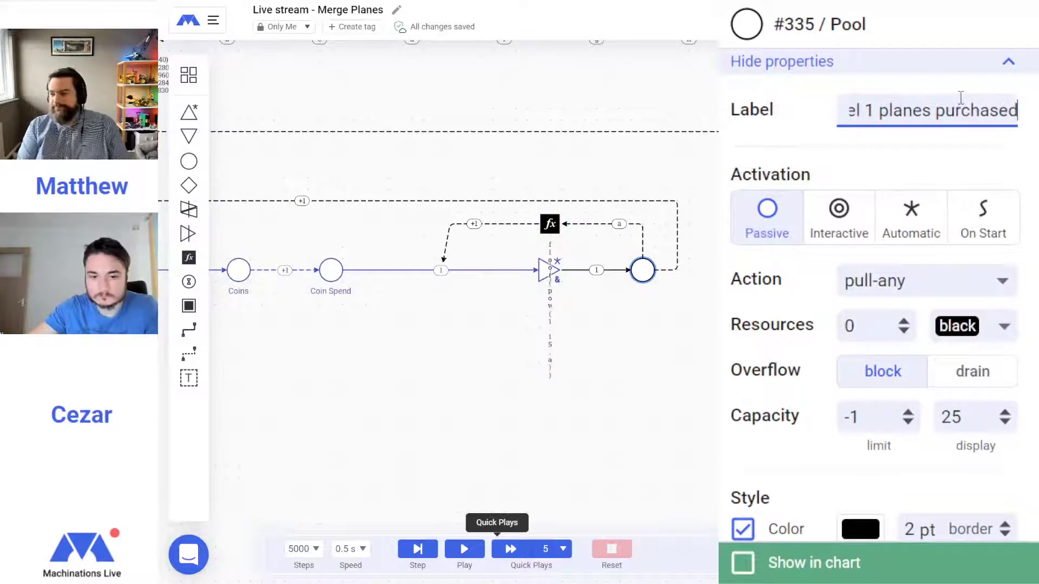
{"action": "key", "text": "Return"}
{"action": "left_click", "coordinate": [617, 383]}
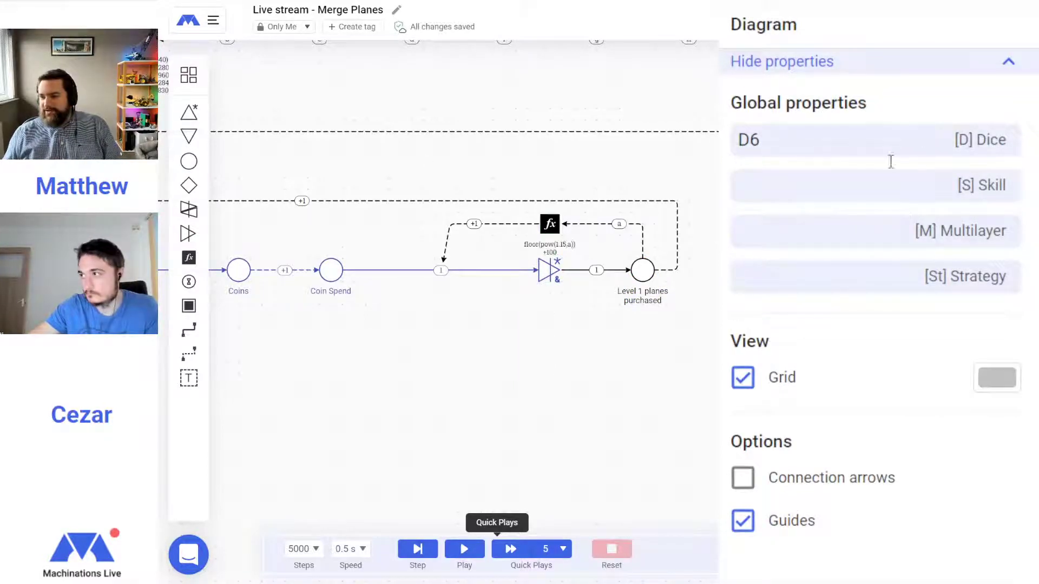
Check the register's cost formula, run the simulation to watch the coin row, and reset it
{"action": "left_click", "coordinate": [642, 266]}
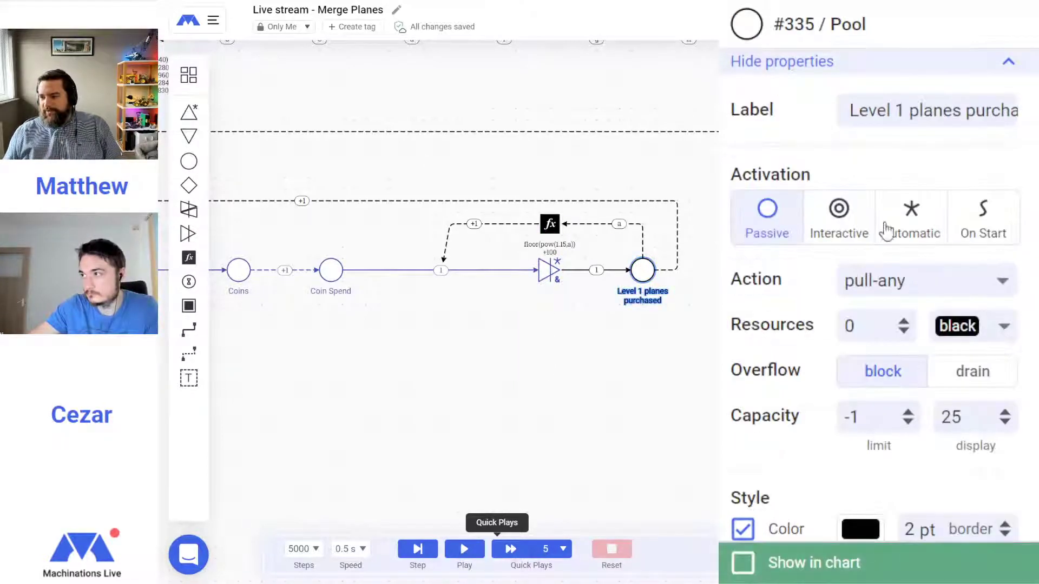
{"action": "left_click", "coordinate": [549, 224]}
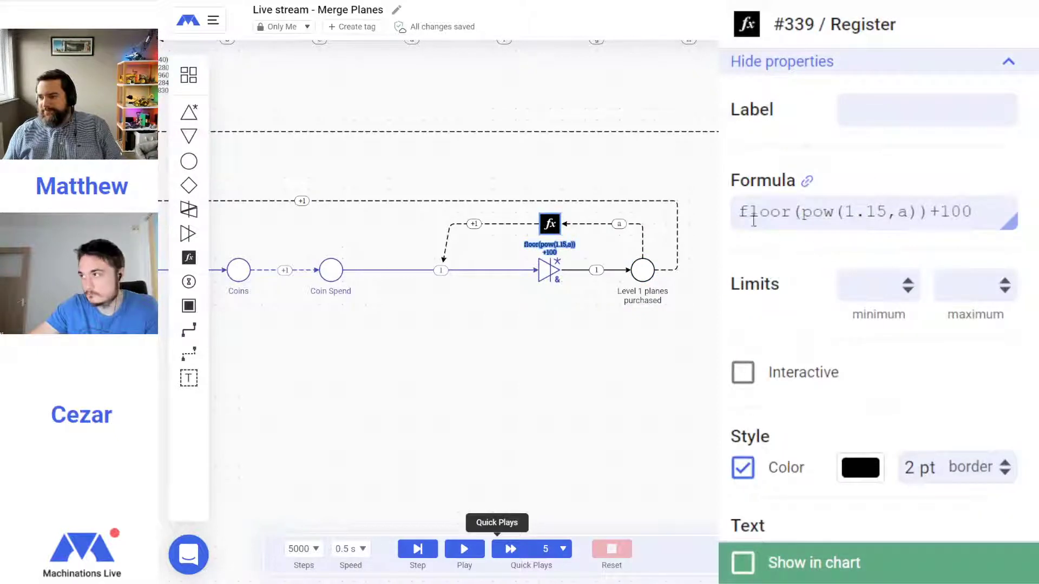
{"action": "left_click", "coordinate": [709, 355]}
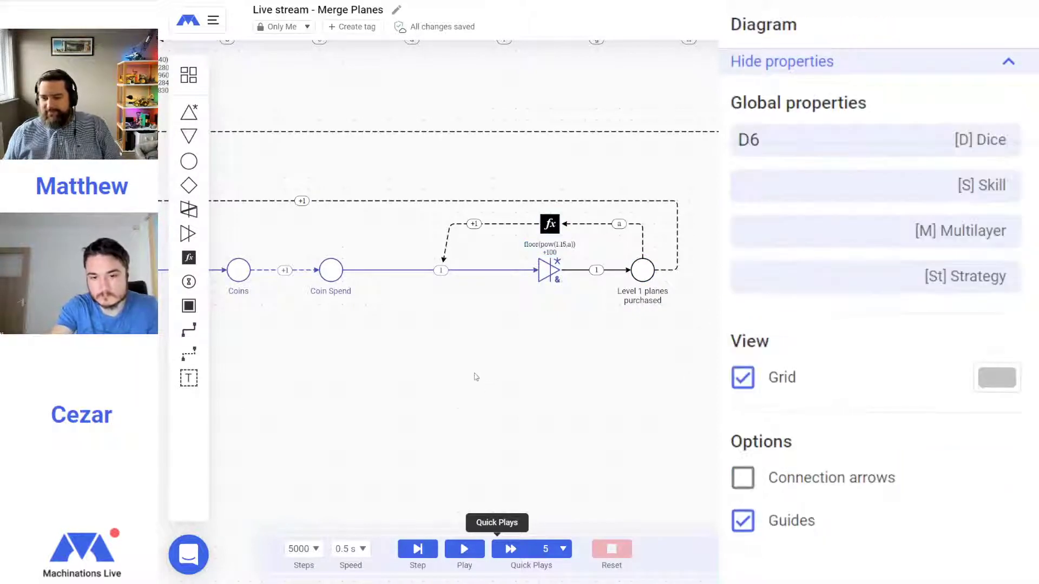
{"action": "left_click", "coordinate": [465, 548]}
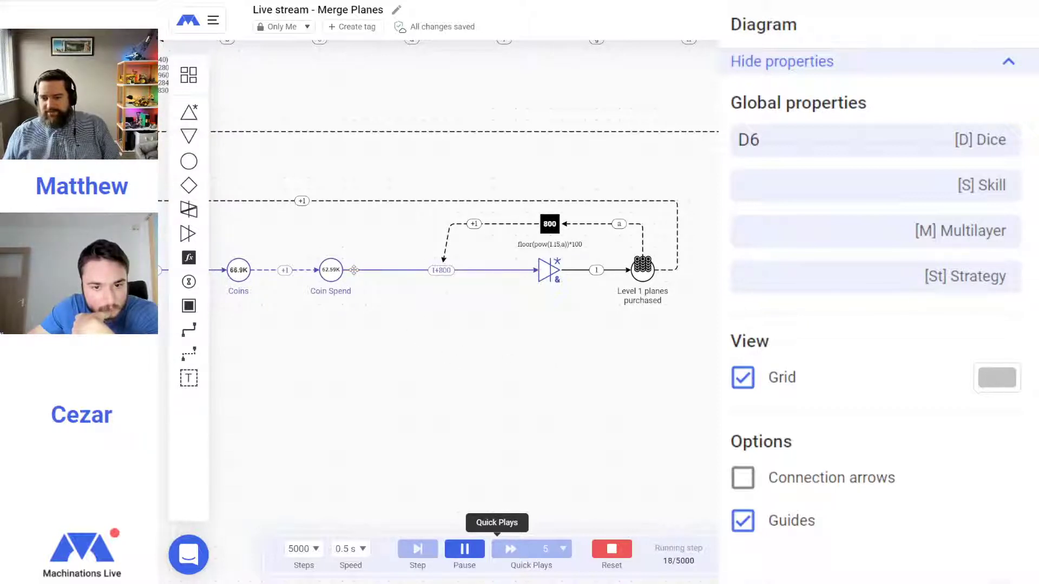
{"action": "left_click_drag", "start_coordinate": [390, 259], "coordinate": [475, 310]}
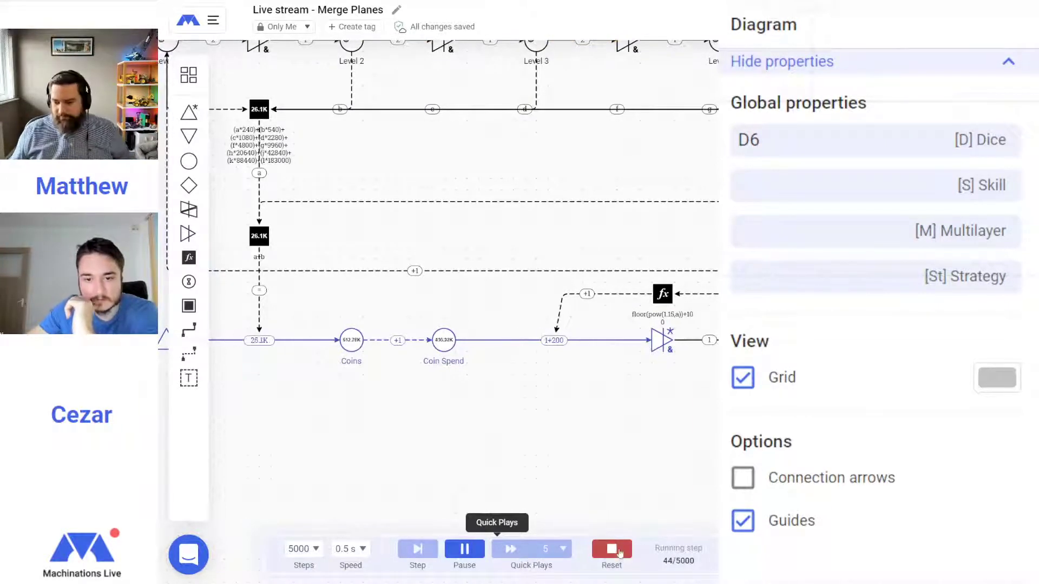
{"action": "left_click", "coordinate": [611, 550]}
Inspect the cost register's formula while running the simulation again, and reset the simulation
{"action": "left_click", "coordinate": [674, 310]}
{"action": "left_click", "coordinate": [673, 309]}
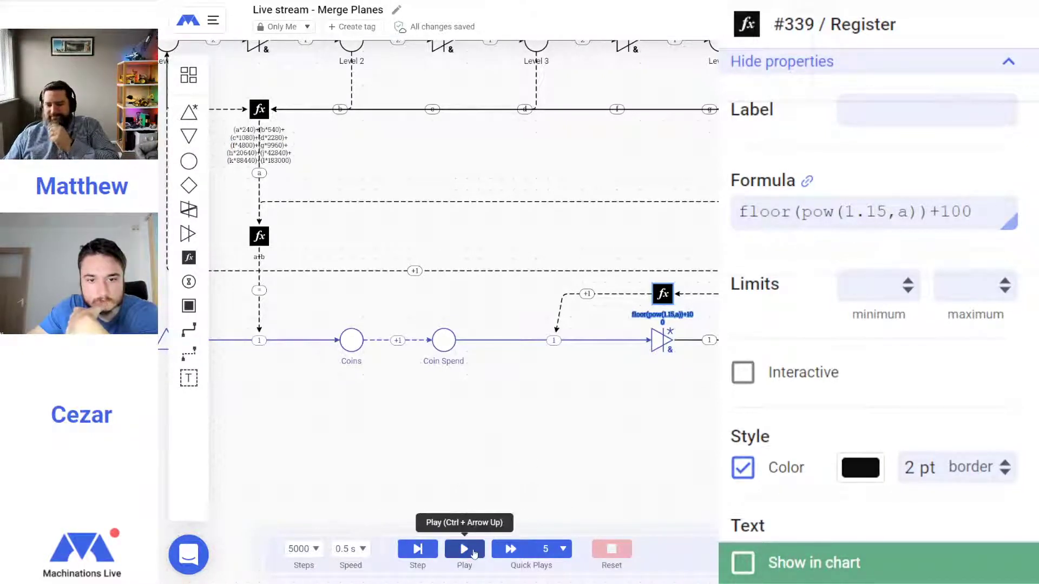
{"action": "left_click", "coordinate": [474, 551]}
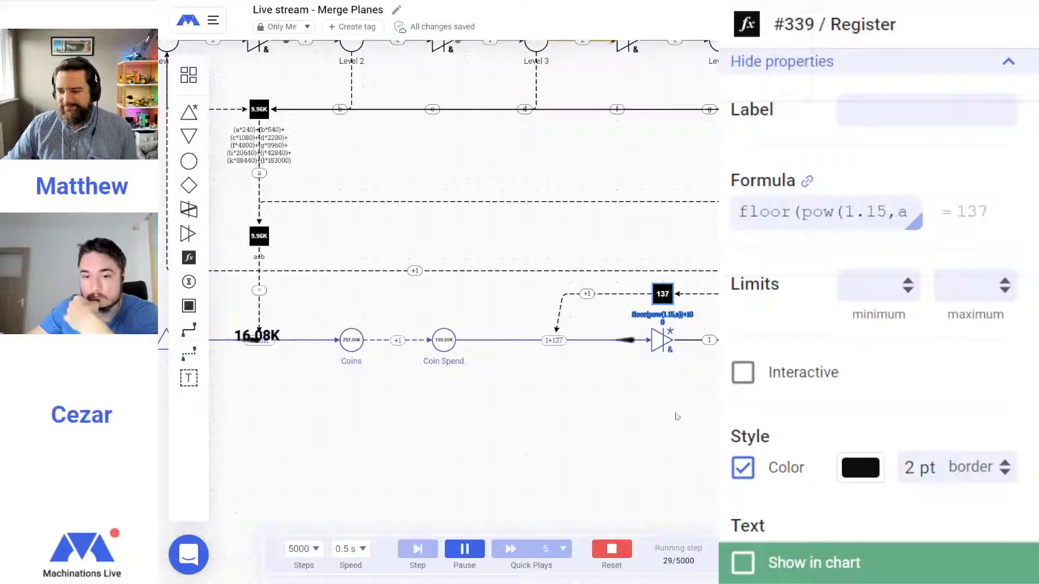
{"action": "left_click", "coordinate": [621, 552]}
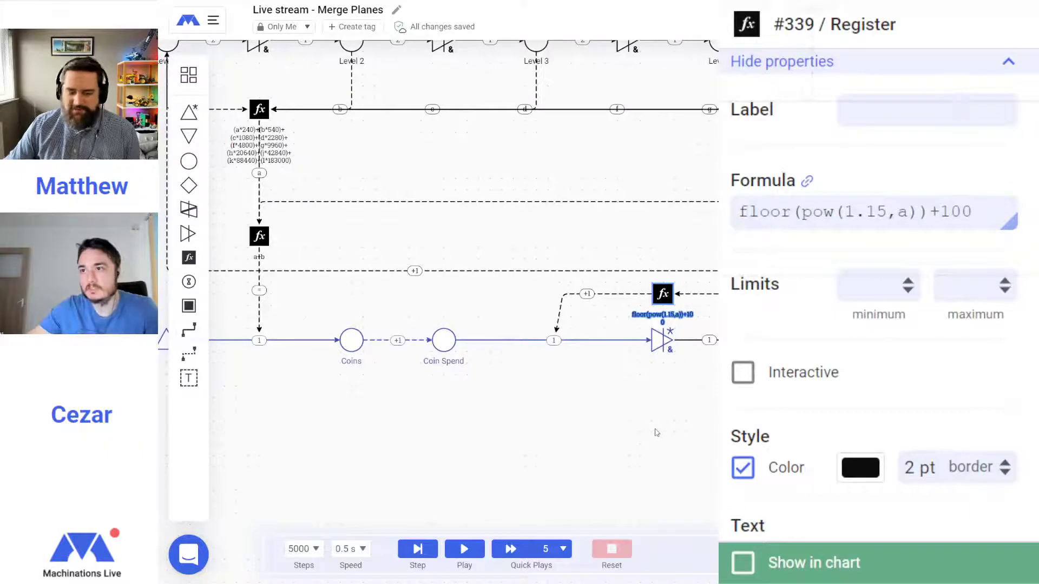
Run the simulation while watching the Level pool and the pools above Level 1 and Level 2, and reset it
{"action": "left_click_drag", "start_coordinate": [411, 231], "coordinate": [649, 402]}
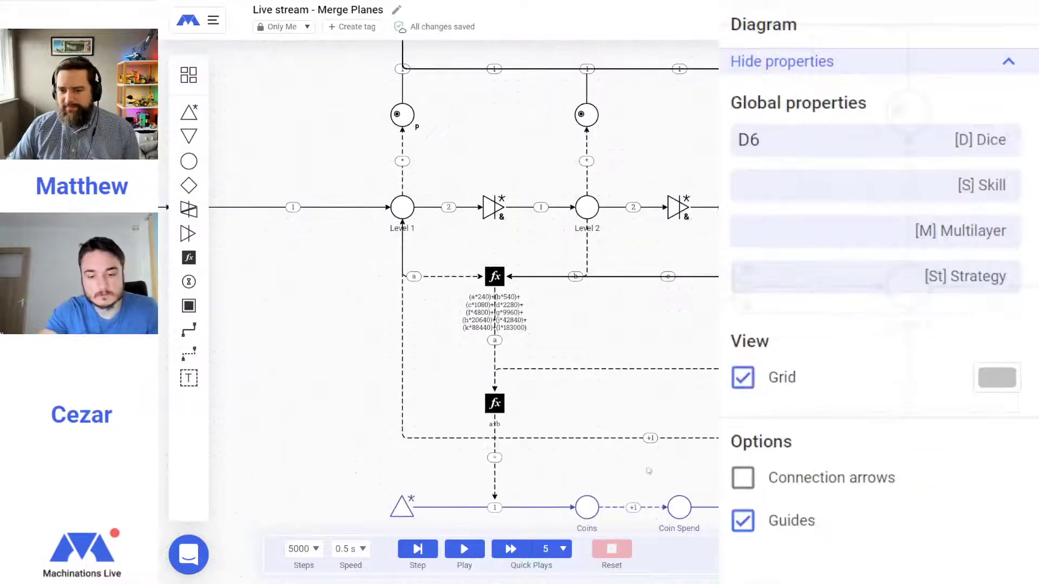
{"action": "left_click", "coordinate": [464, 549]}
{"action": "left_click_drag", "start_coordinate": [632, 277], "coordinate": [652, 372]}
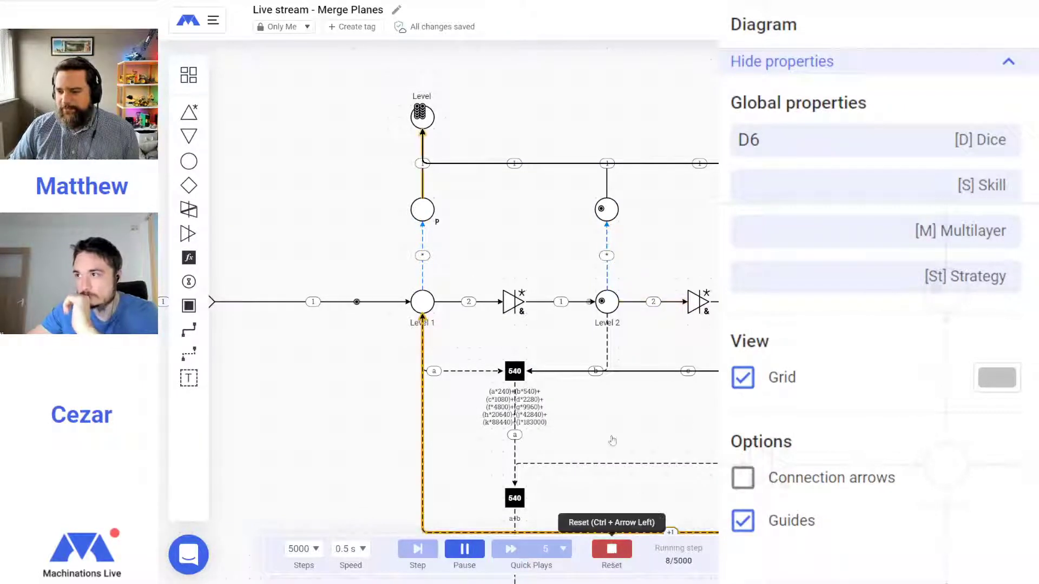
{"action": "left_click", "coordinate": [610, 561]}
Set the action of the pools above Level 2 and Level 3 to push-any
{"action": "left_click", "coordinate": [606, 209]}
{"action": "left_click", "coordinate": [947, 299]}
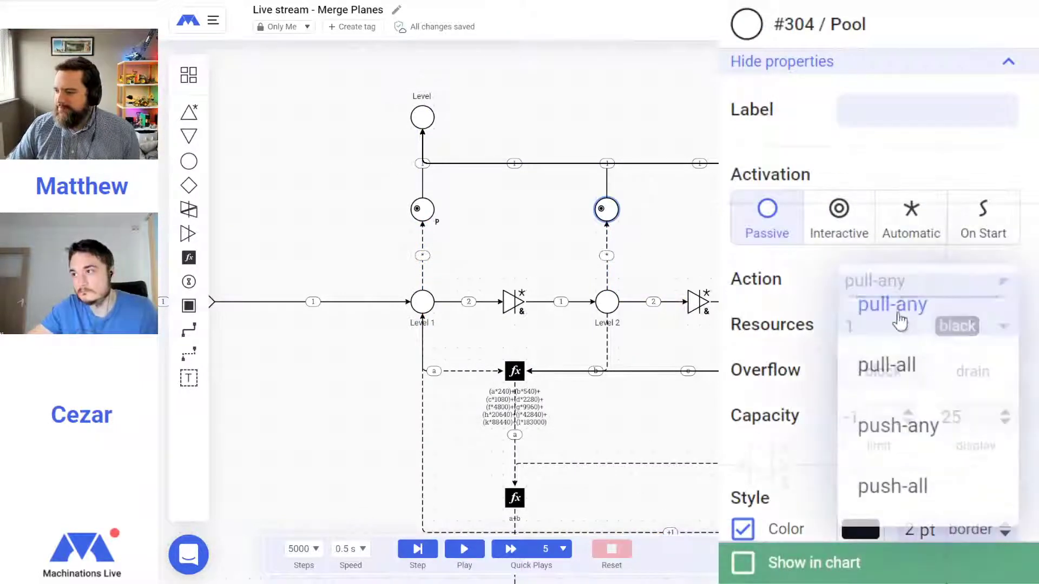
{"action": "left_click", "coordinate": [892, 424]}
{"action": "left_click", "coordinate": [791, 210]}
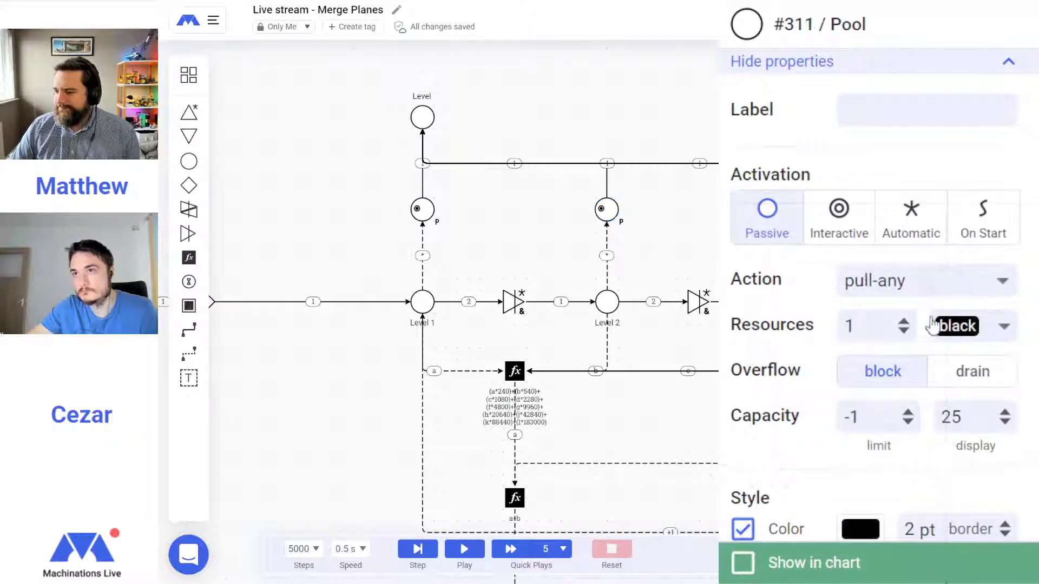
{"action": "left_click", "coordinate": [917, 288]}
{"action": "left_click", "coordinate": [923, 427]}
Set the action of the pools above Level 4 and Level 5 to push-any
{"action": "left_click_drag", "start_coordinate": [689, 241], "coordinate": [397, 247]}
{"action": "left_click", "coordinate": [583, 212]}
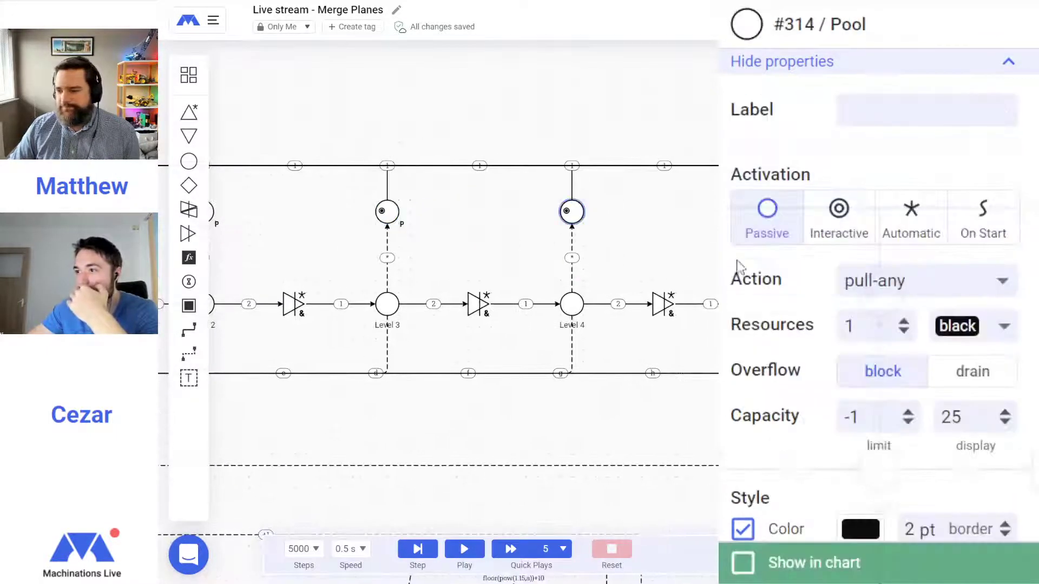
{"action": "left_click", "coordinate": [916, 290]}
{"action": "left_click", "coordinate": [923, 427]}
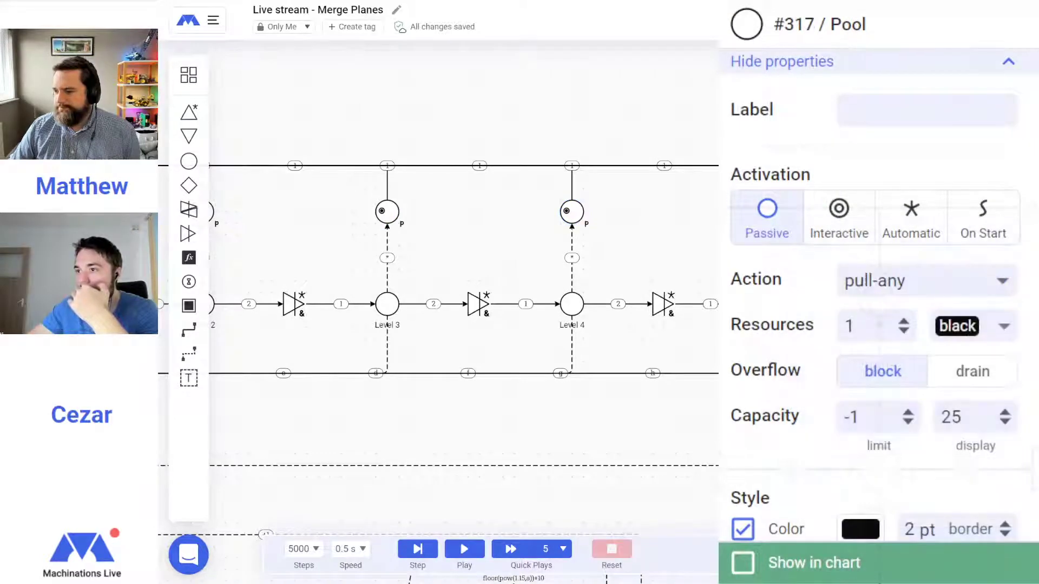
{"action": "left_click", "coordinate": [916, 290]}
{"action": "left_click", "coordinate": [866, 426]}
Set the action of the pools above Level 6 and Level 7 to push-any
{"action": "left_click_drag", "start_coordinate": [789, 248], "coordinate": [399, 253]}
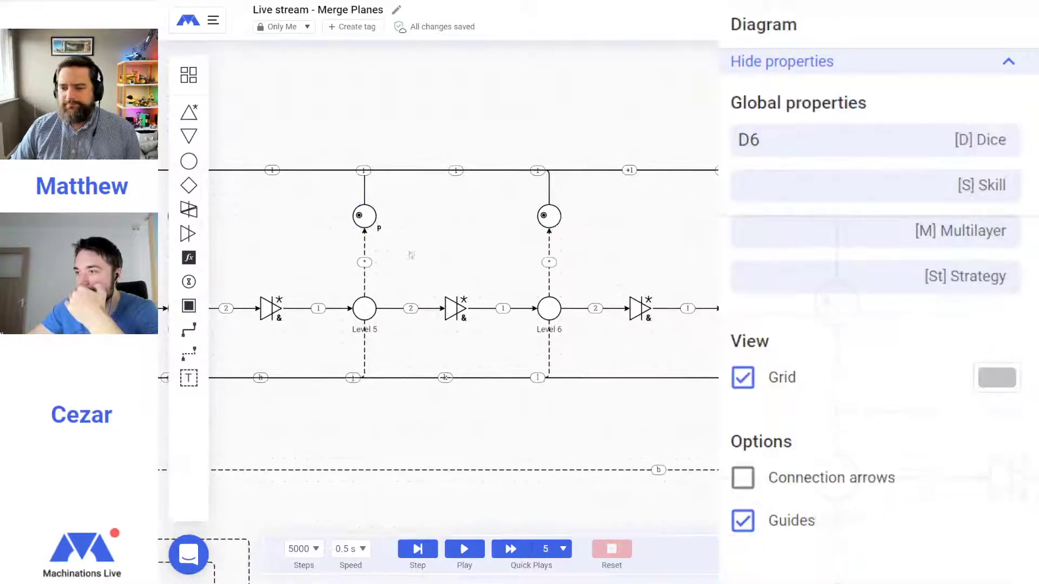
{"action": "left_click", "coordinate": [548, 216]}
{"action": "left_click", "coordinate": [960, 290]}
{"action": "left_click", "coordinate": [926, 430]}
{"action": "left_click", "coordinate": [922, 281]}
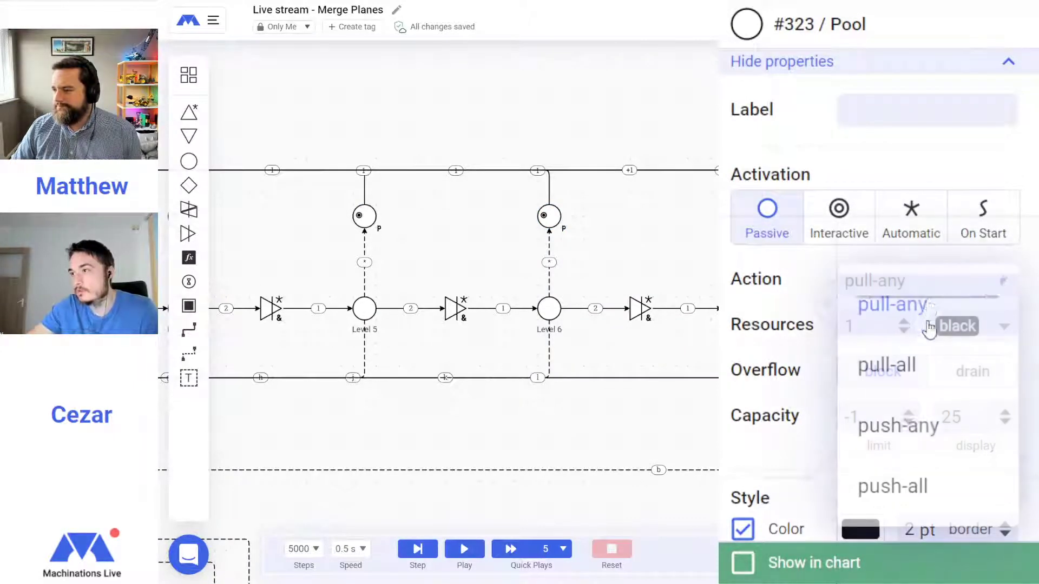
{"action": "left_click", "coordinate": [923, 427]}
Set the action of the pools above Level 8 and Level 9 to push-any
{"action": "left_click_drag", "start_coordinate": [670, 239], "coordinate": [425, 230]}
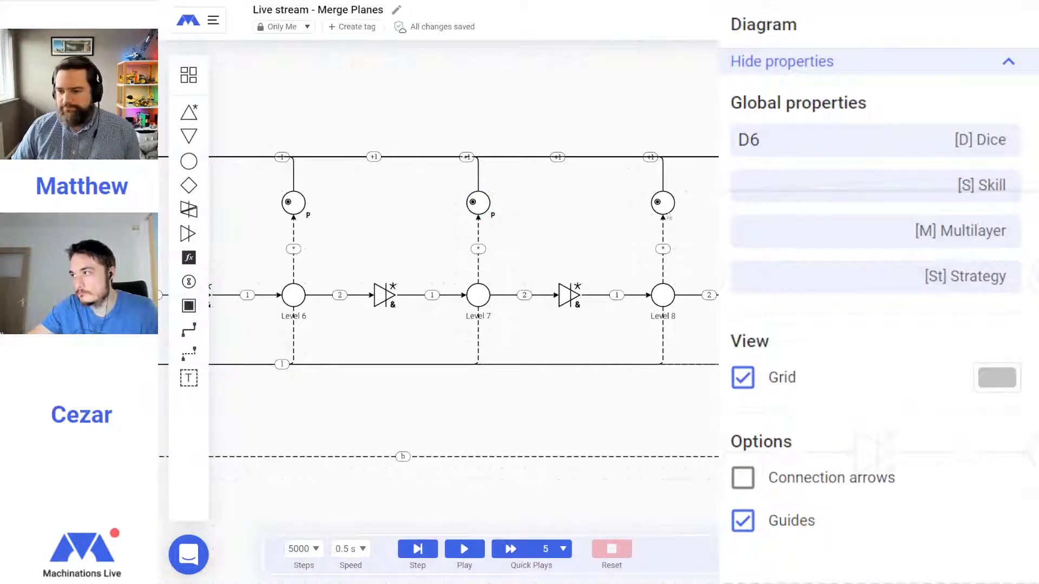
{"action": "left_click", "coordinate": [670, 205]}
{"action": "left_click", "coordinate": [961, 285]}
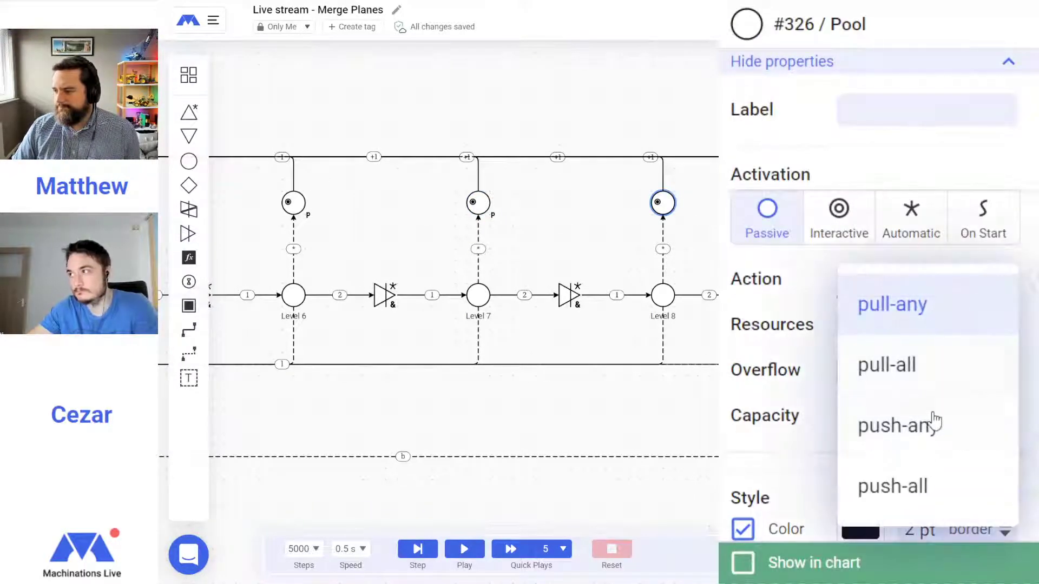
{"action": "left_click", "coordinate": [928, 445]}
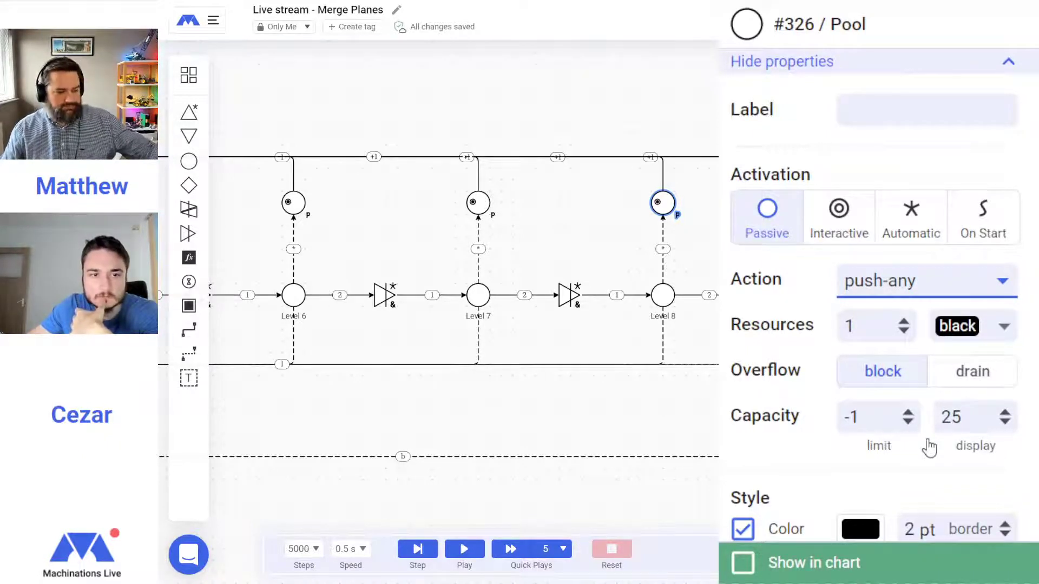
{"action": "left_click_drag", "start_coordinate": [802, 272], "coordinate": [420, 262]}
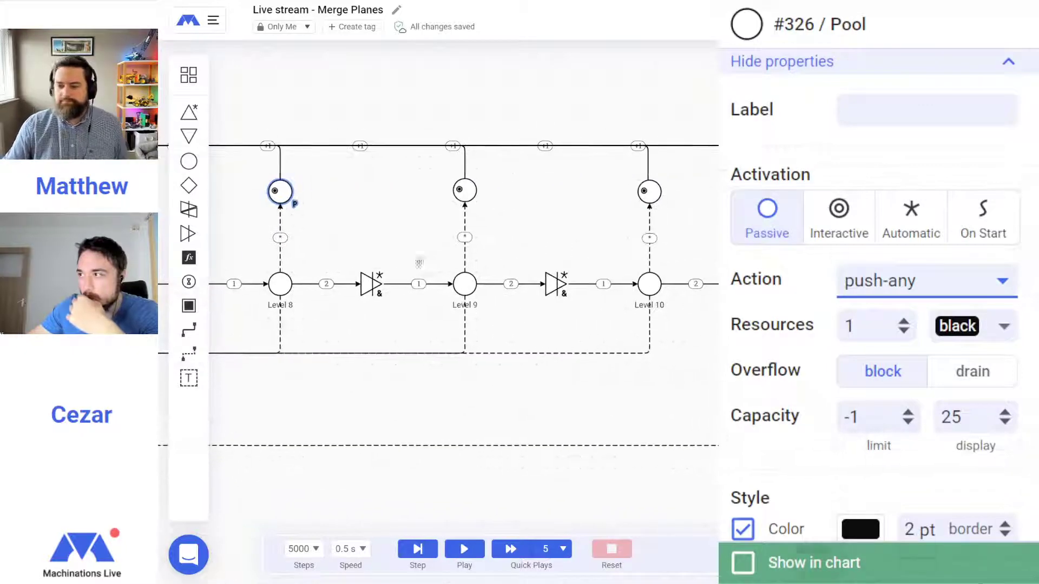
{"action": "left_click", "coordinate": [465, 191]}
{"action": "left_click", "coordinate": [945, 297]}
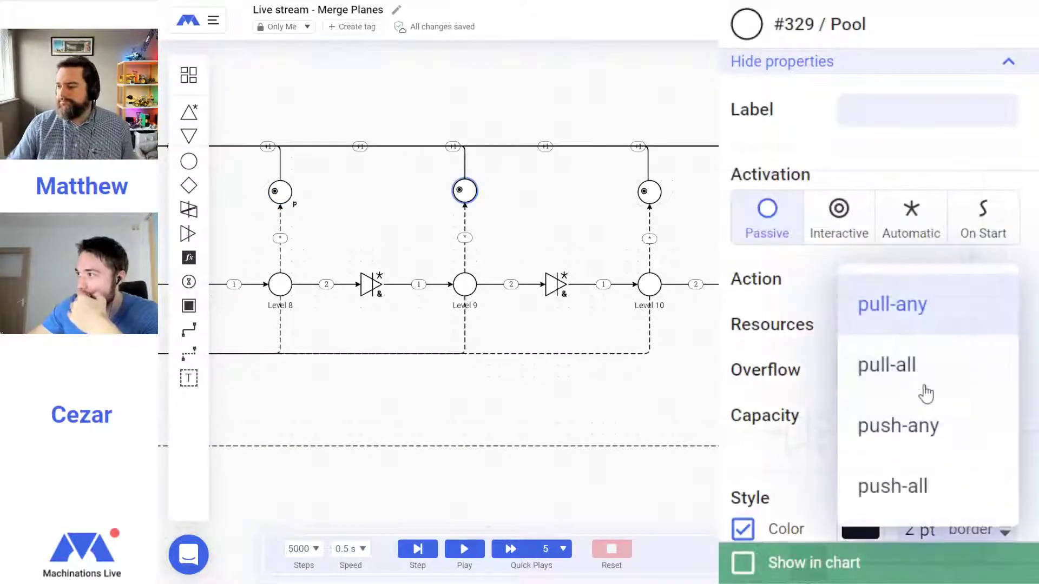
{"action": "left_click", "coordinate": [921, 433]}
Set the action of the pools above Level 10 and Level 11 to push-any
{"action": "left_click", "coordinate": [657, 195]}
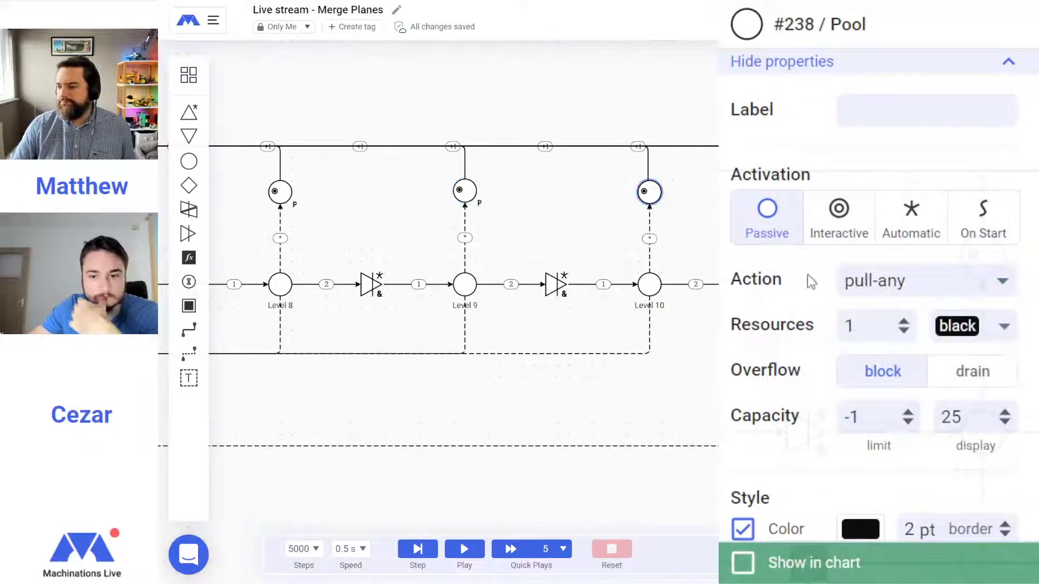
{"action": "left_click", "coordinate": [911, 289]}
{"action": "left_click", "coordinate": [927, 427]}
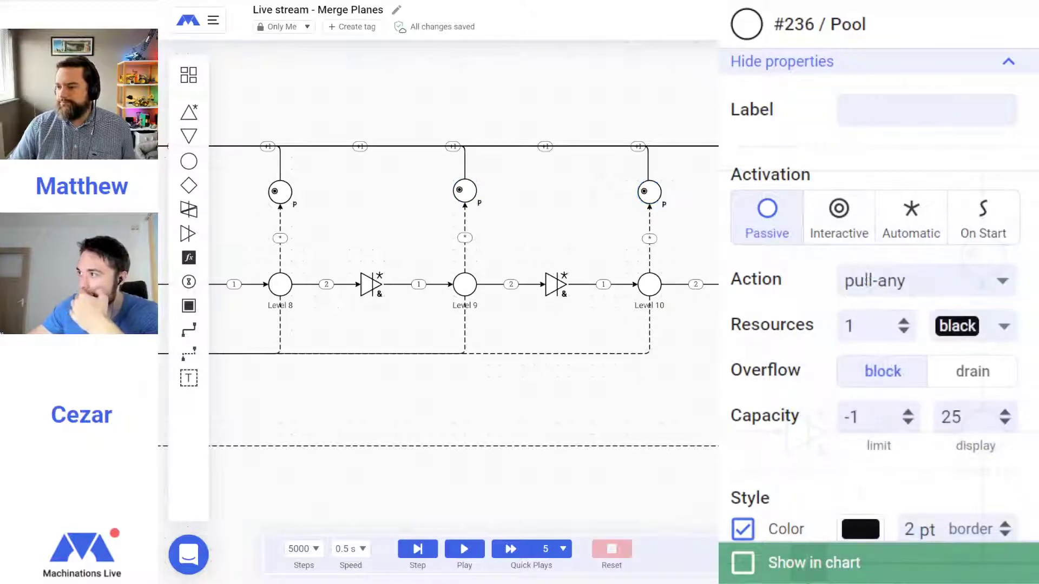
{"action": "left_click", "coordinate": [942, 290]}
{"action": "left_click", "coordinate": [901, 432]}
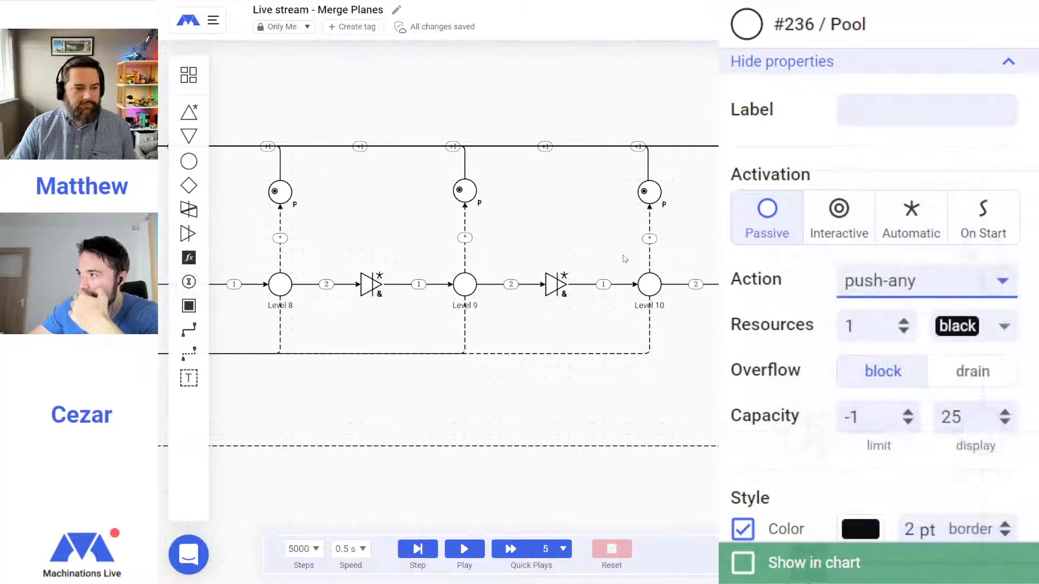
Set the action of the pools above Level 12 and Level 13 to push-any
{"action": "left_click_drag", "start_coordinate": [669, 270], "coordinate": [273, 313]}
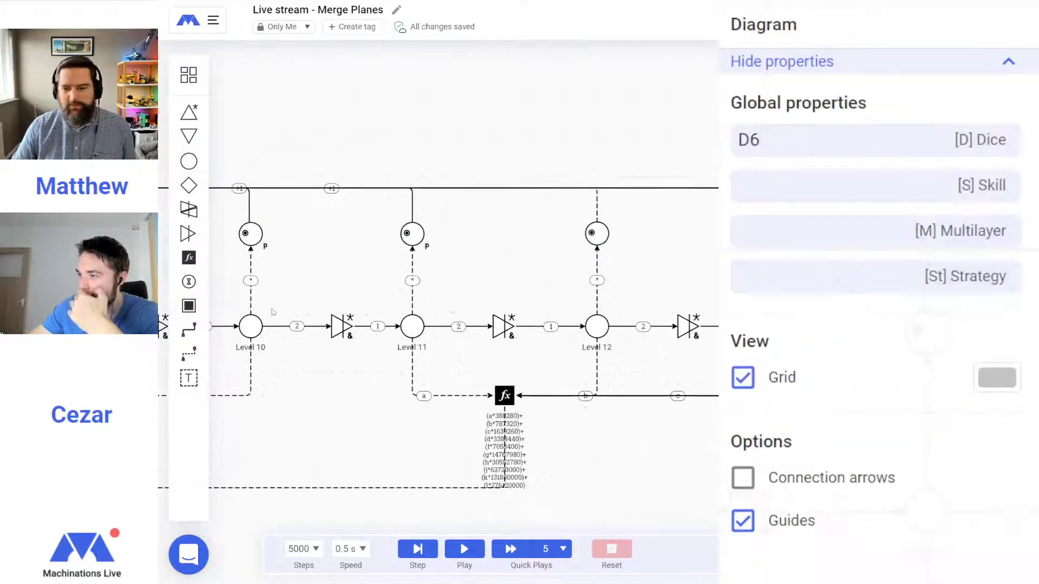
{"action": "left_click", "coordinate": [590, 238]}
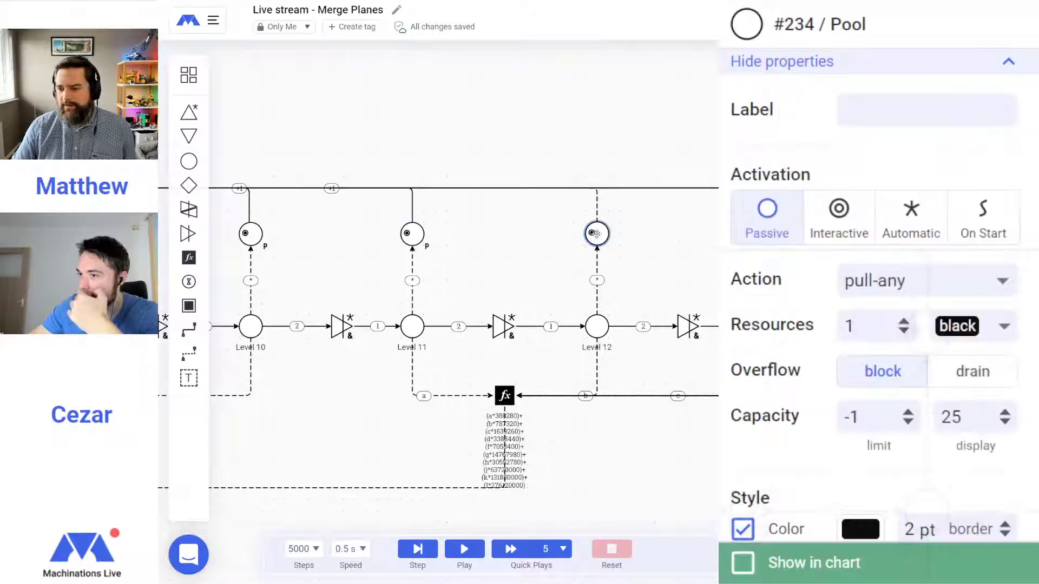
{"action": "left_click", "coordinate": [923, 292]}
{"action": "left_click", "coordinate": [920, 432]}
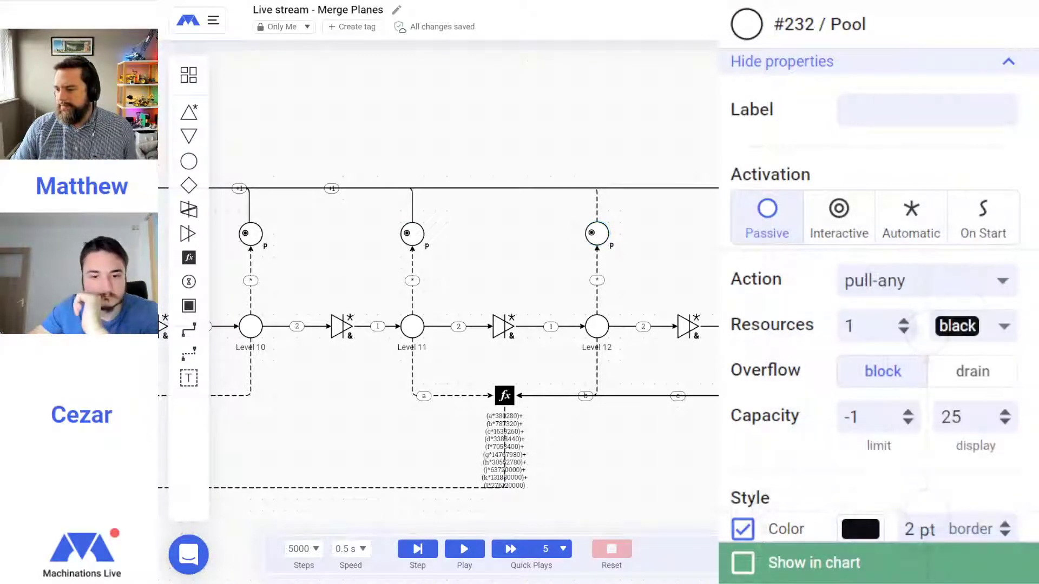
{"action": "left_click", "coordinate": [921, 290]}
{"action": "left_click", "coordinate": [868, 433]}
Set the action of the pools above Level 14 and Level 15 to push-any
{"action": "left_click_drag", "start_coordinate": [695, 281], "coordinate": [302, 295]}
{"action": "left_click", "coordinate": [535, 251]}
{"action": "left_click", "coordinate": [523, 243]}
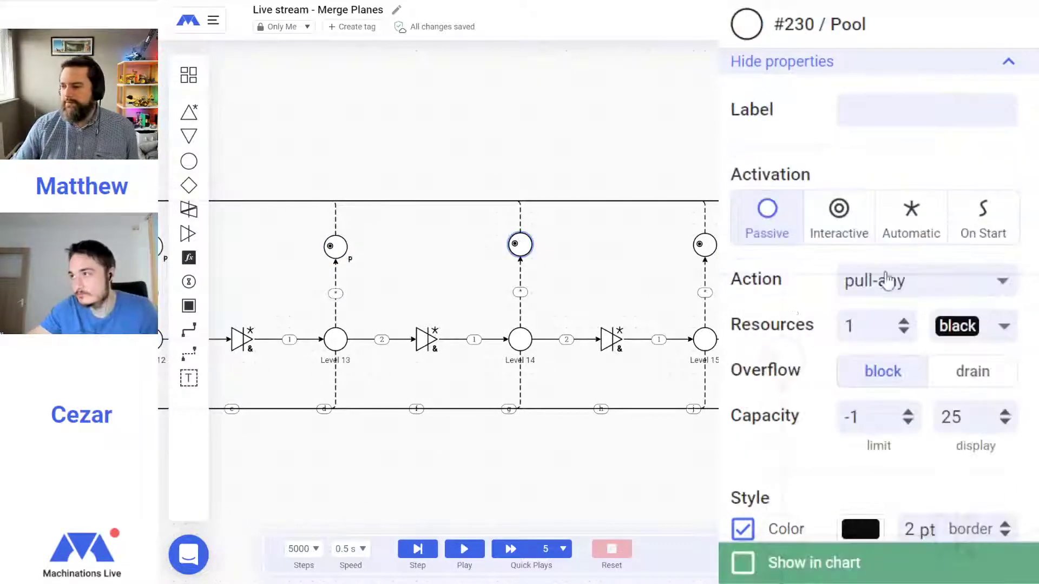
{"action": "left_click", "coordinate": [898, 287]}
{"action": "left_click", "coordinate": [925, 432]}
{"action": "left_click", "coordinate": [699, 245]}
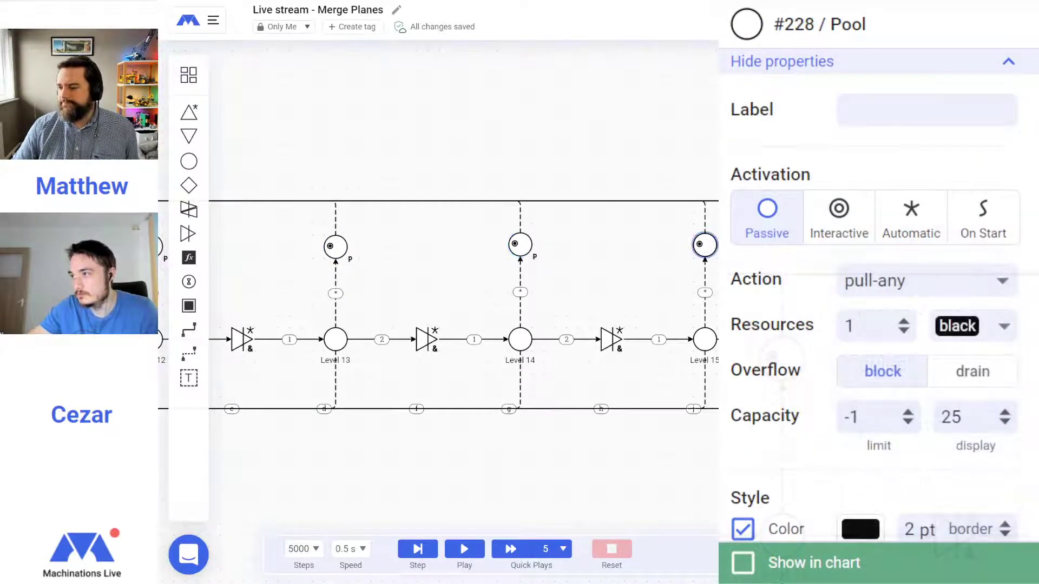
{"action": "left_click", "coordinate": [884, 290]}
{"action": "left_click", "coordinate": [891, 427]}
Select the five pools above Level 16 to Level 20 together and set their common action to push-any
{"action": "left_click_drag", "start_coordinate": [714, 291], "coordinate": [364, 303]}
{"action": "left_click", "coordinate": [507, 258]}
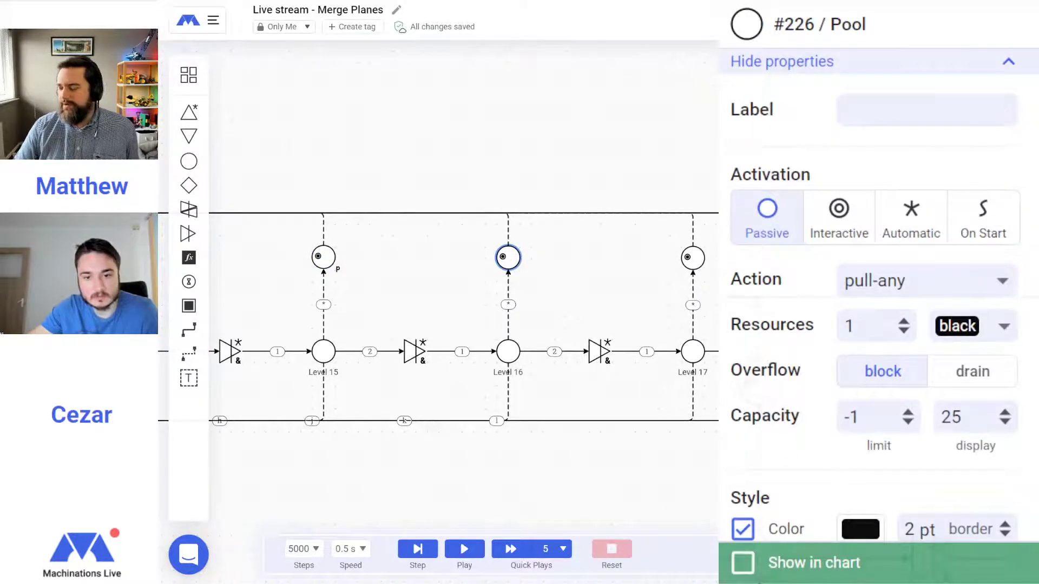
{"action": "scroll", "coordinate": [595, 272], "scroll_direction": "down", "scroll_amount": 5}
{"action": "left_click_drag", "start_coordinate": [690, 440], "coordinate": [466, 422]}
{"action": "left_click_drag", "start_coordinate": [677, 236], "coordinate": [309, 273]}
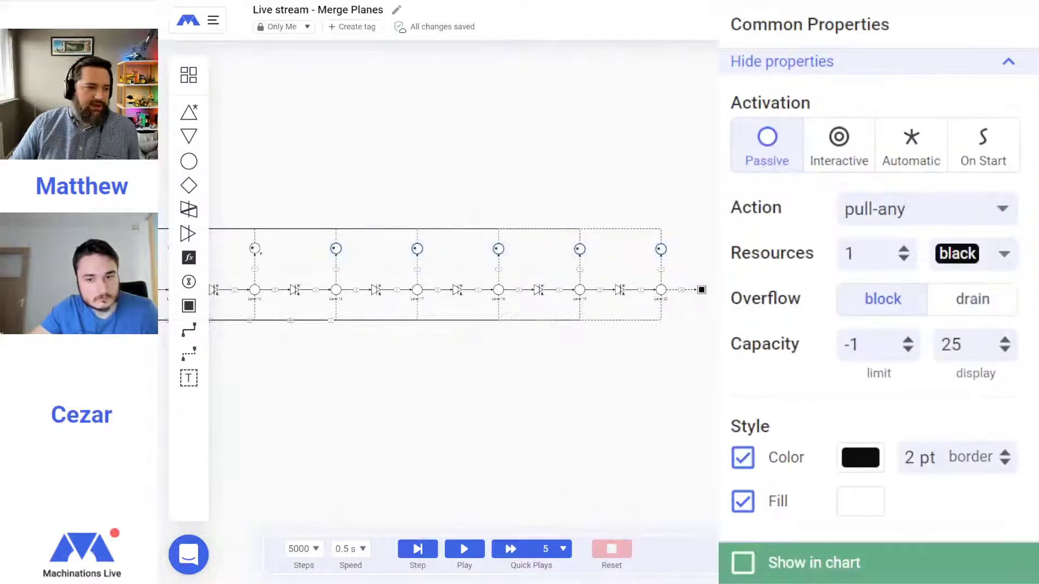
{"action": "left_click", "coordinate": [900, 224]}
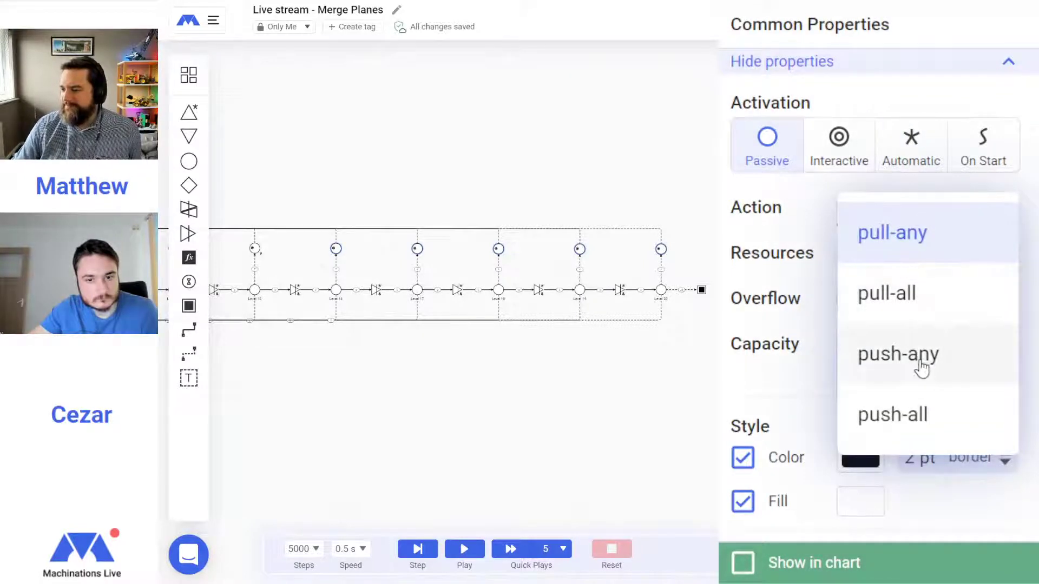
{"action": "left_click", "coordinate": [922, 368]}
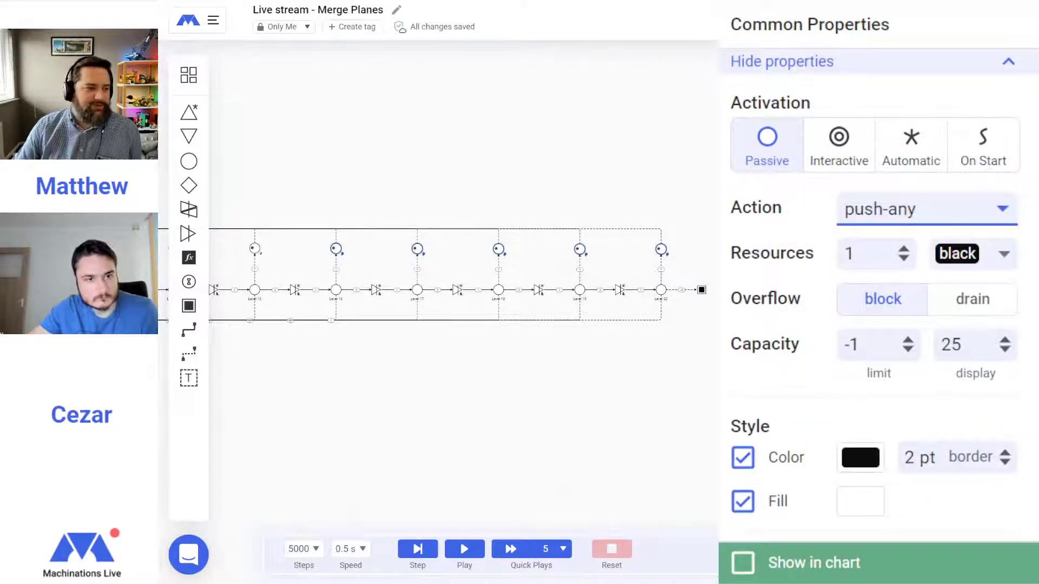
Run the simulation while watching the Coins, Coin Spend and Level 1 planes purchased pools, and reset it
{"action": "left_click_drag", "start_coordinate": [438, 415], "coordinate": [670, 393]}
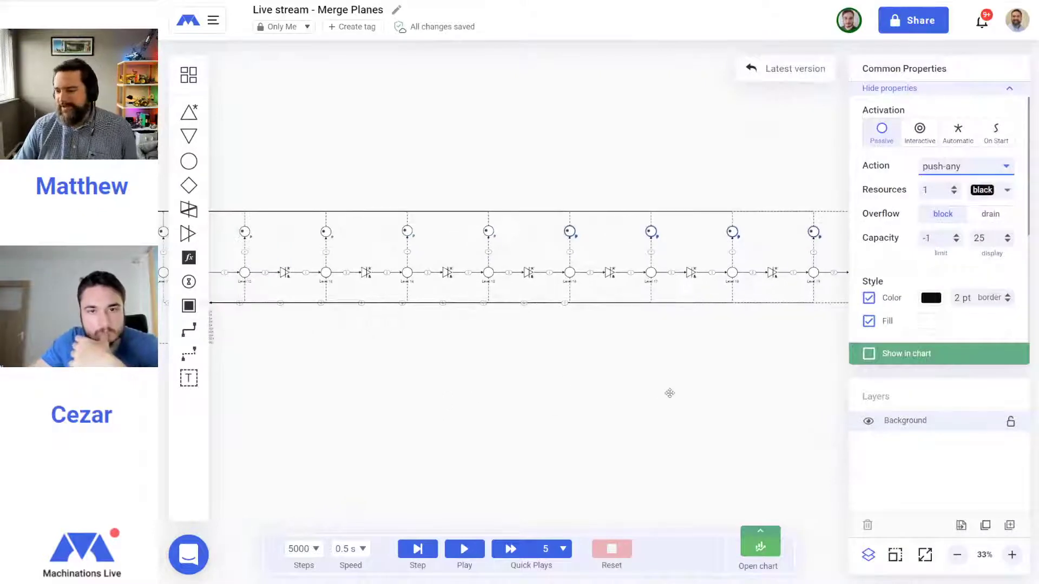
{"action": "left_click_drag", "start_coordinate": [341, 379], "coordinate": [770, 362]}
{"action": "left_click_drag", "start_coordinate": [410, 407], "coordinate": [689, 383]}
{"action": "left_click", "coordinate": [465, 549]}
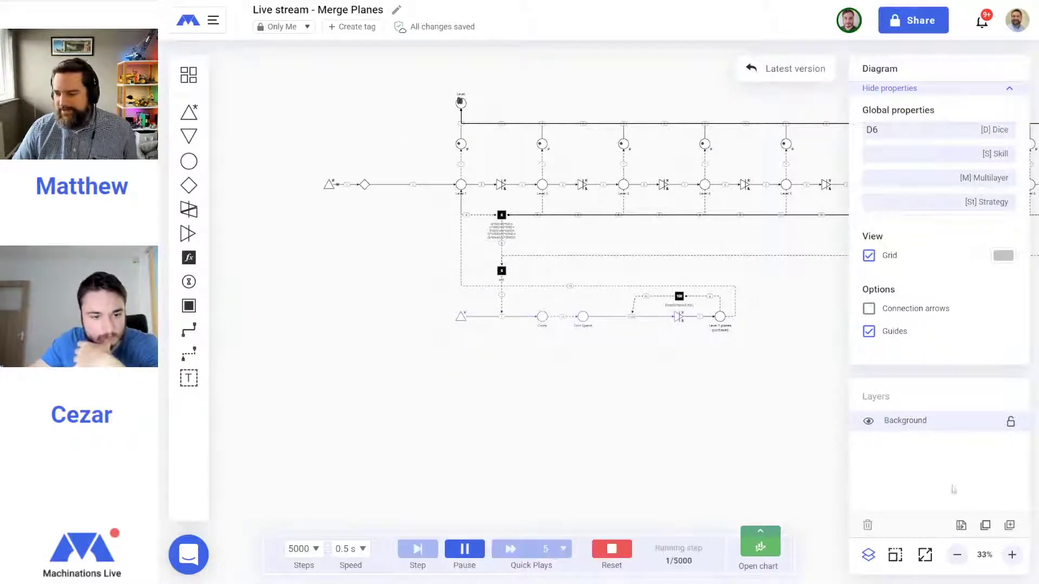
{"action": "left_click", "coordinate": [1012, 555]}
{"action": "left_click", "coordinate": [1011, 554]}
{"action": "left_click_drag", "start_coordinate": [756, 444], "coordinate": [566, 420]}
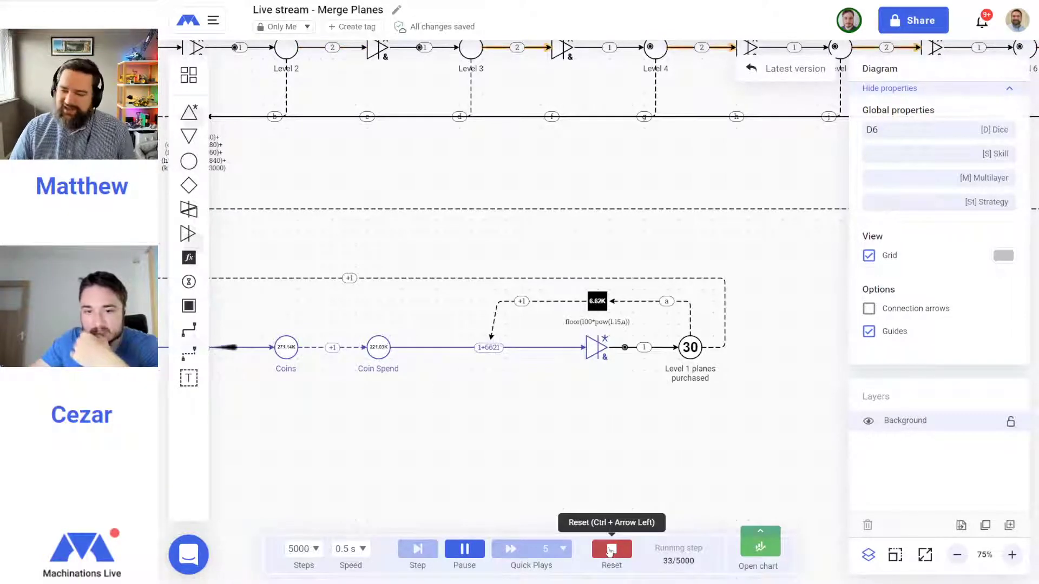
{"action": "left_click", "coordinate": [615, 552]}
Run the simulation again while watching the pools above Level 1 to Level 7 and the Level pool, and reset it
{"action": "scroll", "coordinate": [432, 395], "scroll_direction": "left", "scroll_amount": 4}
{"action": "scroll", "coordinate": [432, 396], "scroll_direction": "up", "scroll_amount": 2}
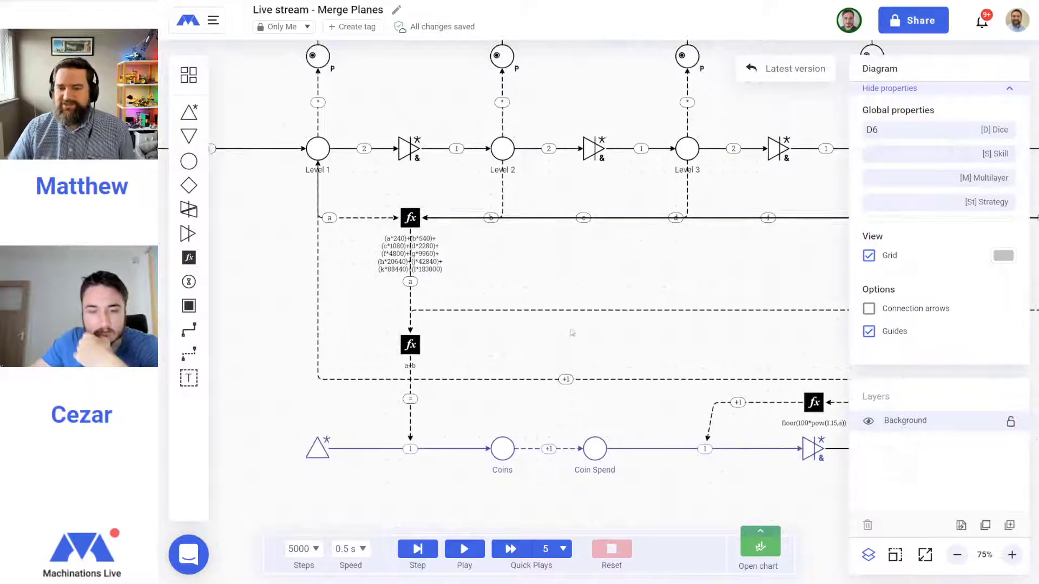
{"action": "left_click_drag", "start_coordinate": [485, 288], "coordinate": [646, 399]}
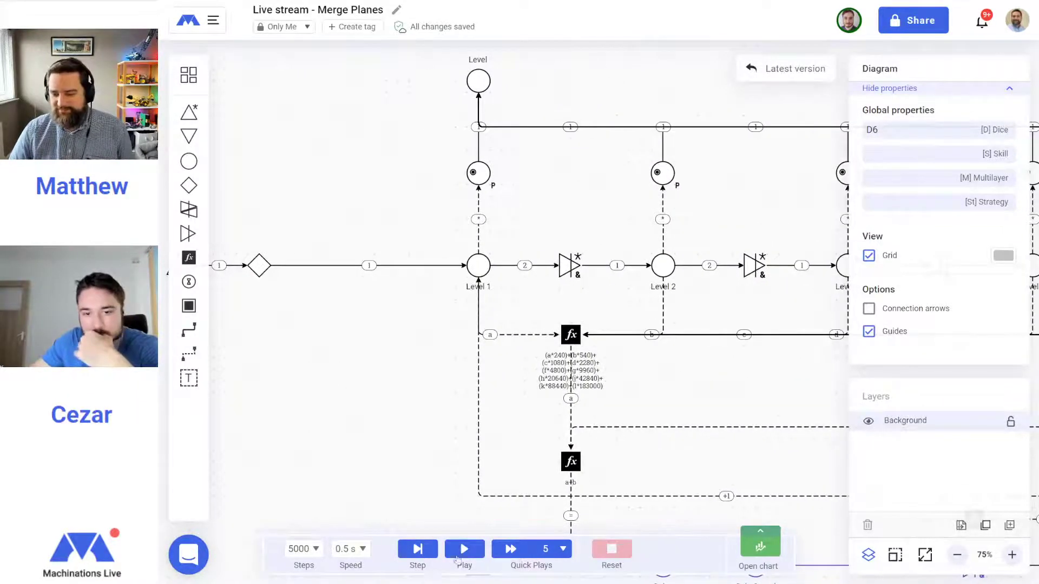
{"action": "left_click", "coordinate": [463, 550]}
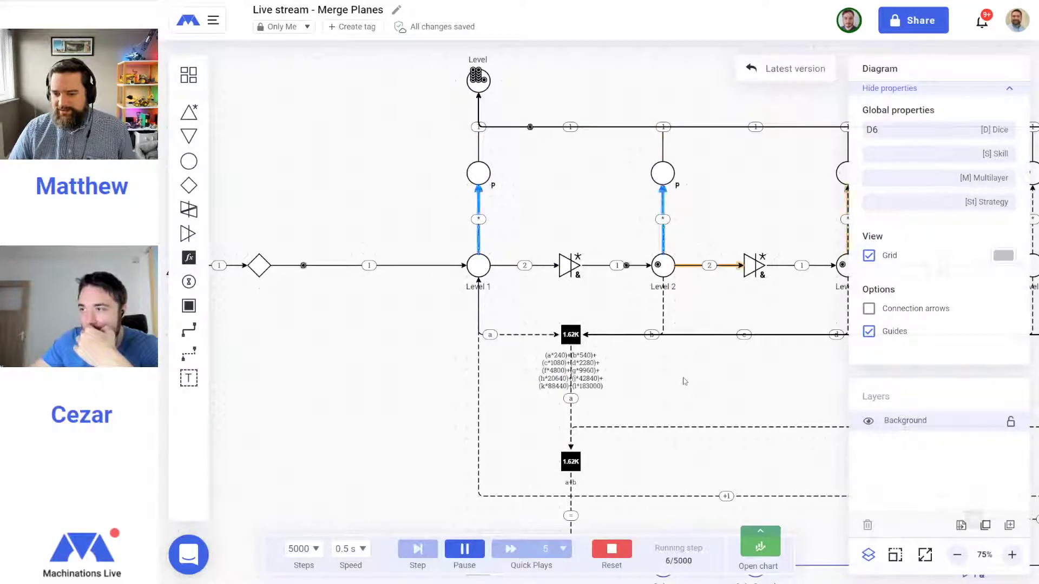
{"action": "left_click_drag", "start_coordinate": [746, 373], "coordinate": [401, 376]}
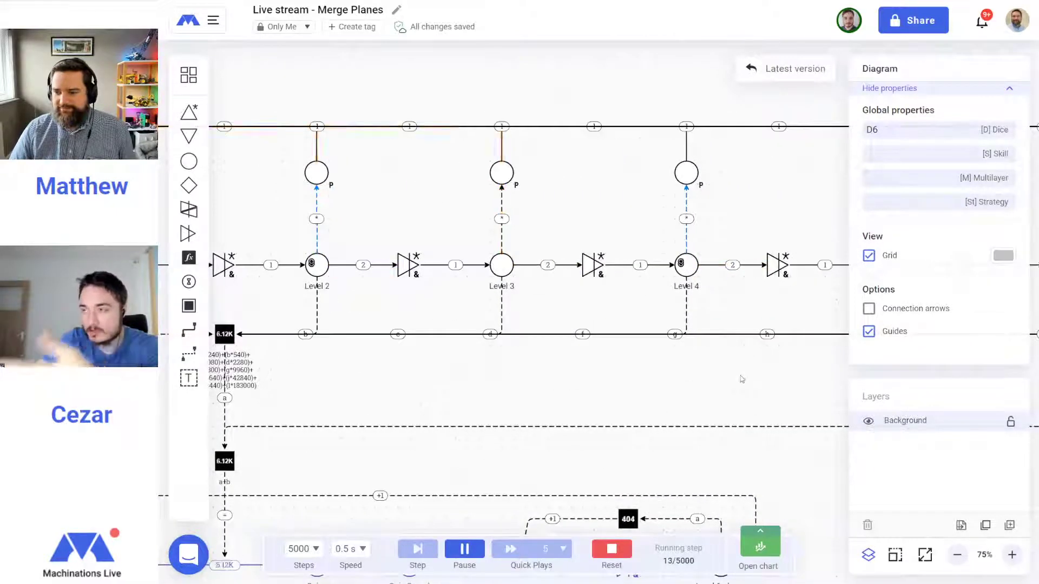
{"action": "left_click_drag", "start_coordinate": [739, 378], "coordinate": [507, 377]}
{"action": "left_click_drag", "start_coordinate": [619, 366], "coordinate": [1032, 388]}
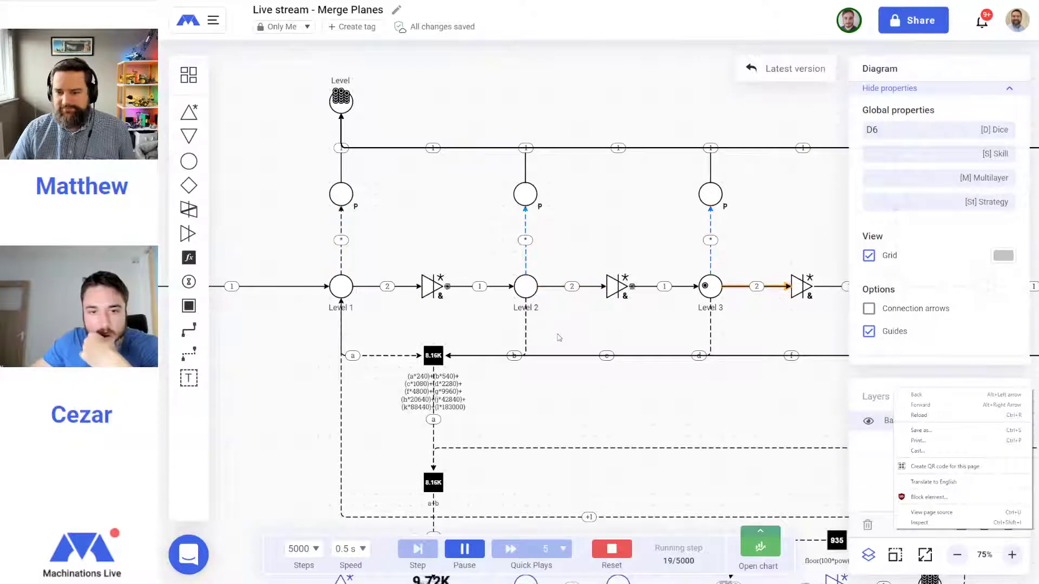
{"action": "left_click_drag", "start_coordinate": [766, 406], "coordinate": [440, 415]}
{"action": "left_click_drag", "start_coordinate": [748, 415], "coordinate": [659, 409]}
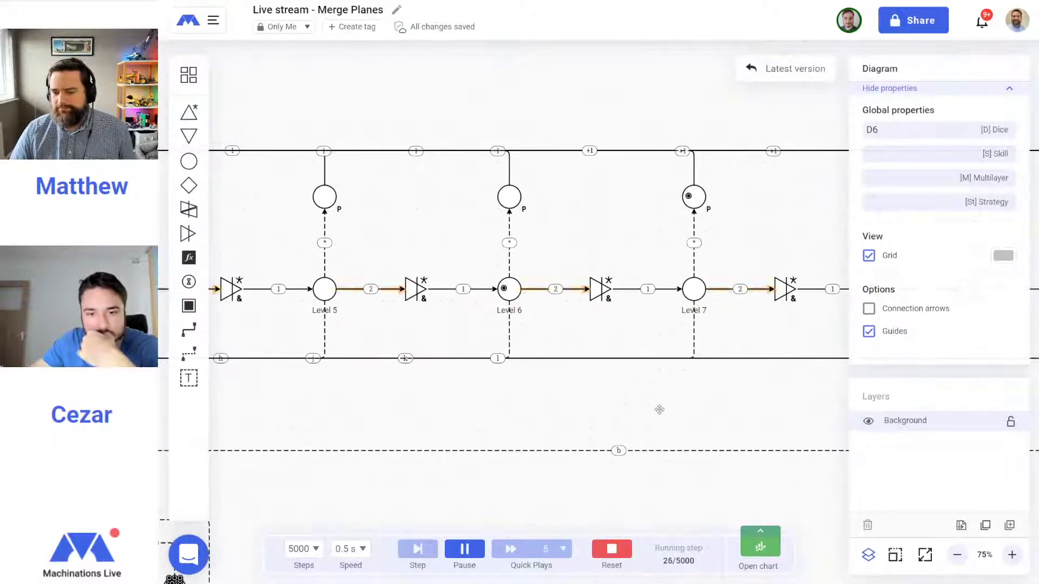
{"action": "left_click", "coordinate": [957, 554]}
{"action": "left_click_drag", "start_coordinate": [413, 355], "coordinate": [720, 417]}
{"action": "left_click_drag", "start_coordinate": [260, 248], "coordinate": [320, 266]}
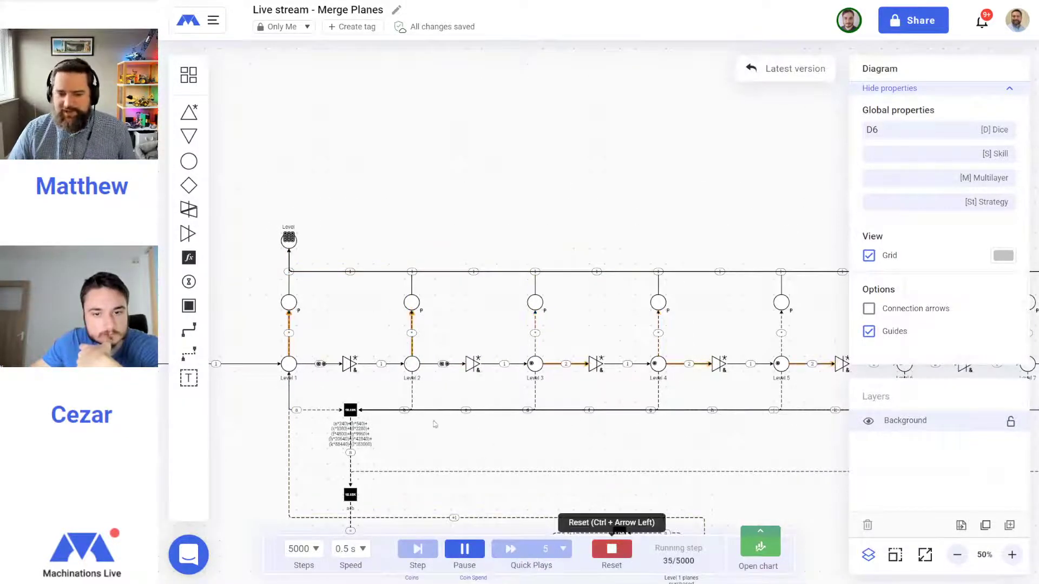
{"action": "left_click", "coordinate": [612, 549]}
Set the Level pool's display capacity to -1, and run the simulation briefly to check it before resetting
{"action": "left_click", "coordinate": [287, 241]}
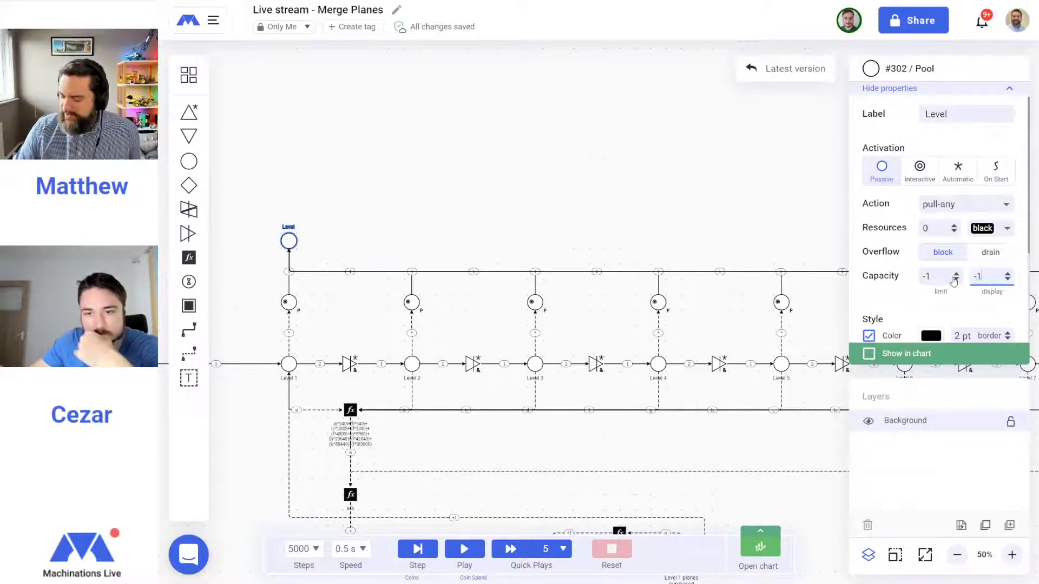
{"action": "left_click", "coordinate": [549, 130]}
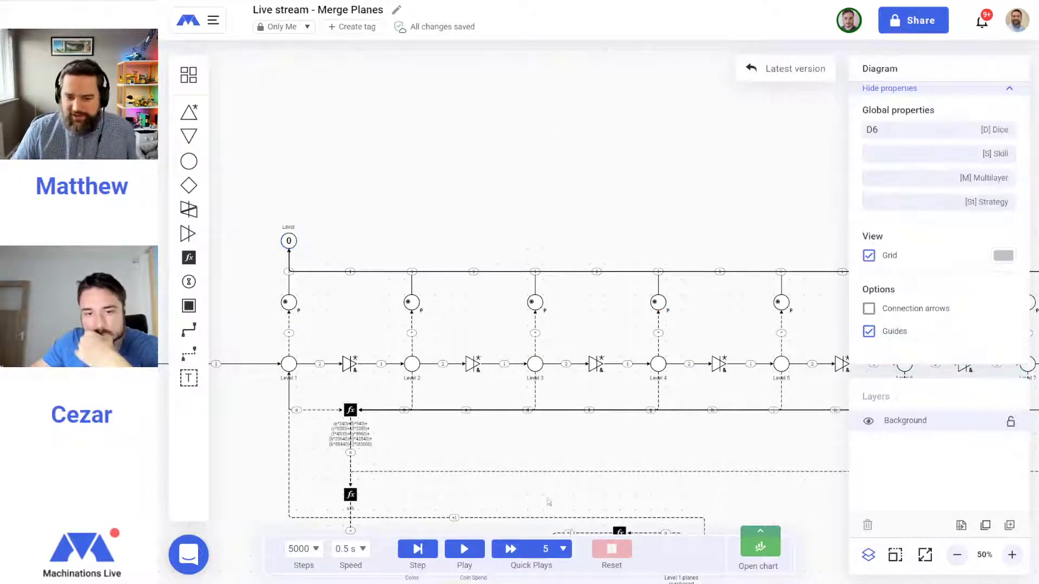
{"action": "left_click", "coordinate": [464, 549]}
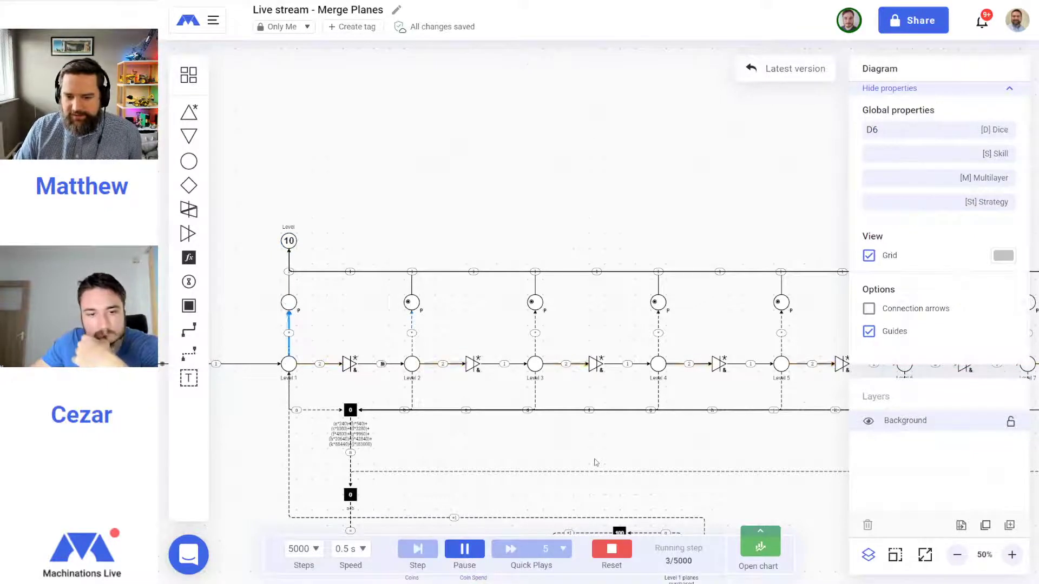
{"action": "left_click", "coordinate": [612, 549]}
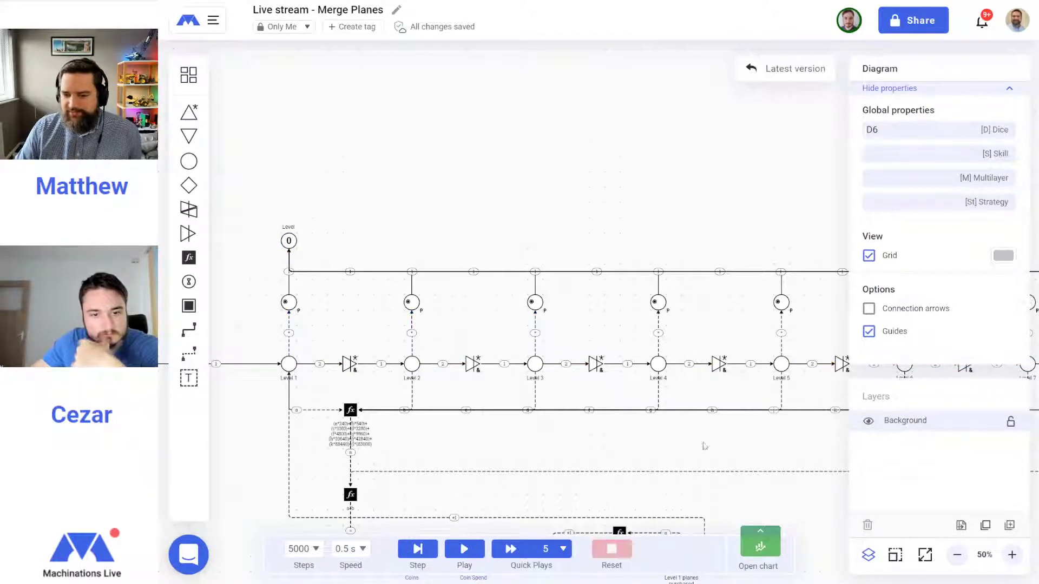
Delete the state connections running from the pools above Level 12, Level 13 and Level 14 to the Level pool
{"action": "scroll", "coordinate": [702, 446], "scroll_direction": "right", "scroll_amount": 10}
{"action": "scroll", "coordinate": [574, 439], "scroll_direction": "right", "scroll_amount": 10}
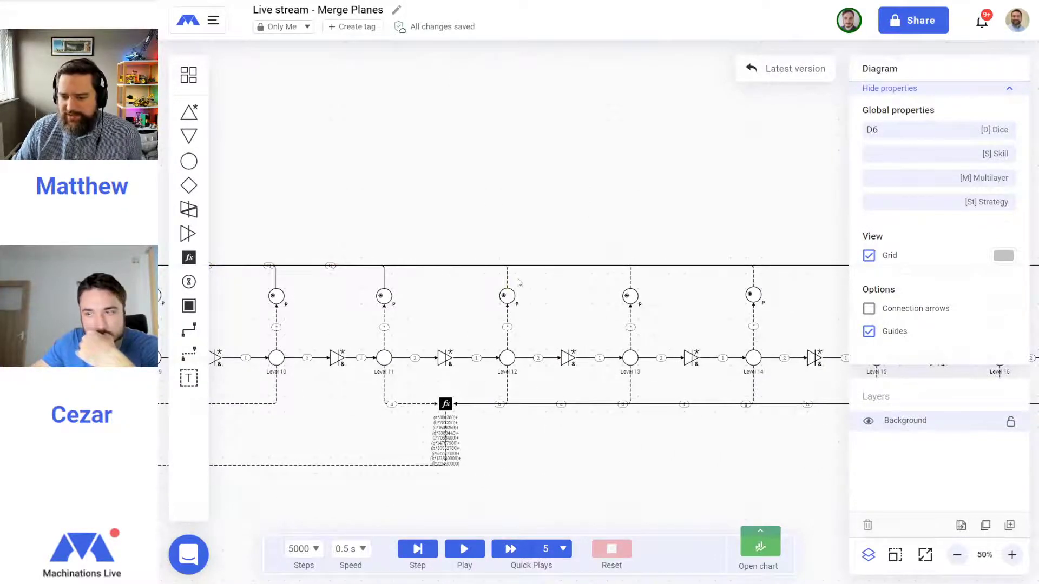
{"action": "left_click", "coordinate": [507, 277]}
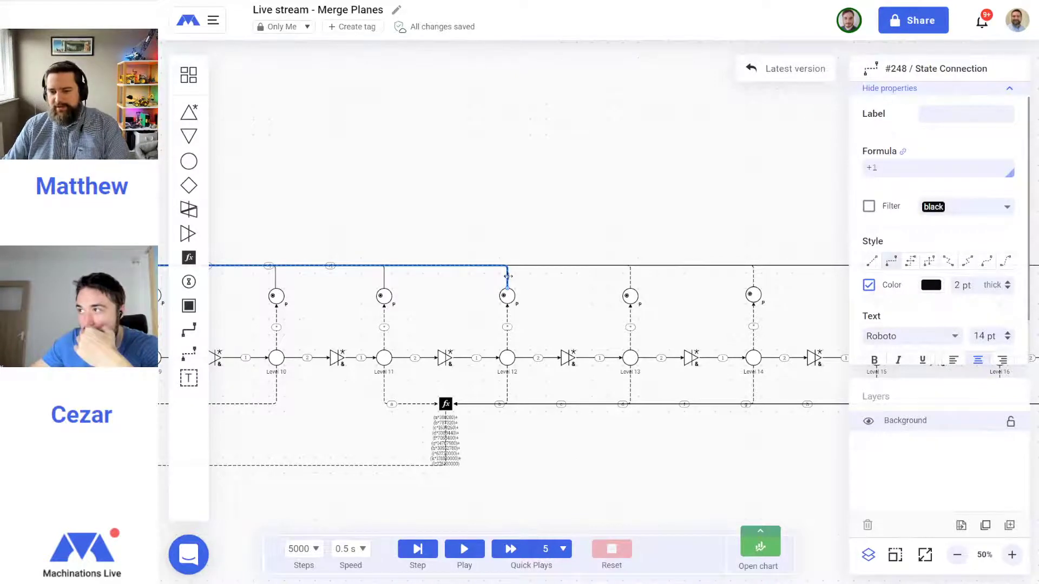
{"action": "left_click", "coordinate": [571, 283]}
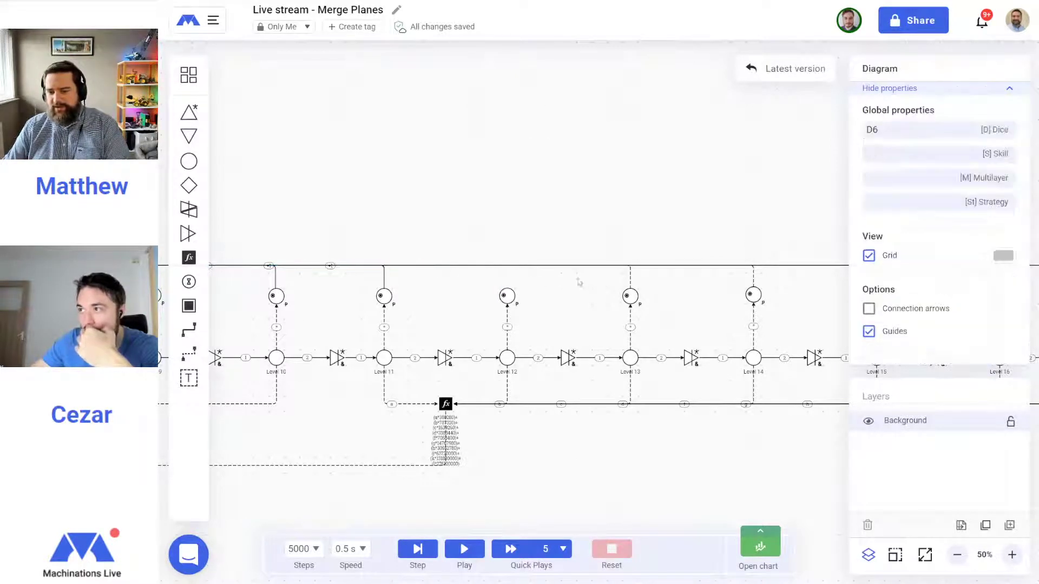
{"action": "left_click", "coordinate": [754, 277]}
{"action": "left_click", "coordinate": [782, 283]}
Delete the remaining state connections that run from the pools above Level 15 through Level 20 to the Level pool
{"action": "left_click_drag", "start_coordinate": [782, 283], "coordinate": [475, 292]}
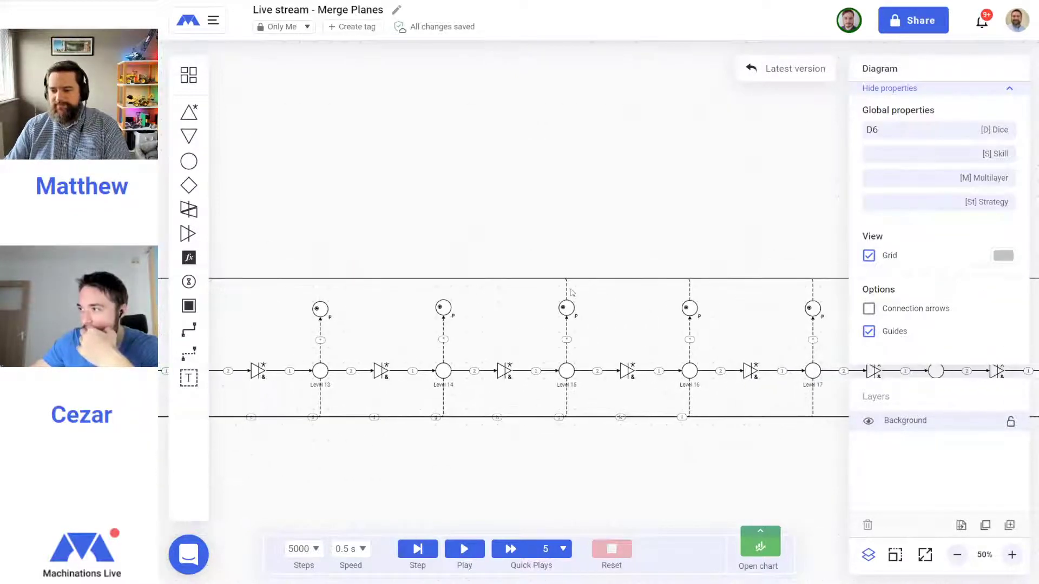
{"action": "left_click", "coordinate": [693, 291]}
{"action": "left_click", "coordinate": [730, 297]}
{"action": "left_click_drag", "start_coordinate": [755, 296], "coordinate": [453, 306]}
{"action": "left_click", "coordinate": [515, 305]}
{"action": "left_click", "coordinate": [612, 299]}
{"action": "left_click", "coordinate": [634, 299]}
{"action": "left_click", "coordinate": [722, 301]}
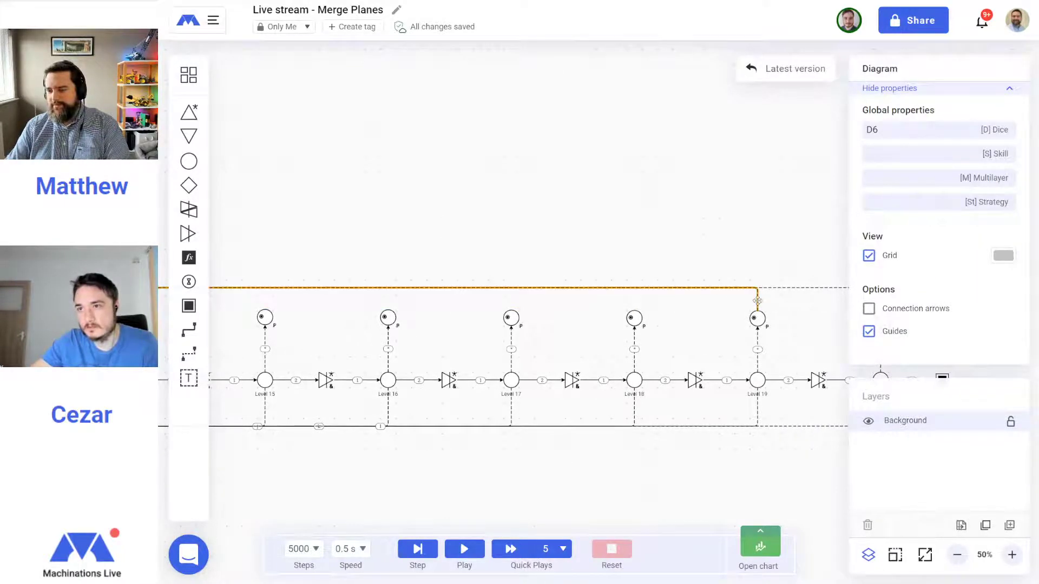
{"action": "left_click_drag", "start_coordinate": [789, 308], "coordinate": [503, 305]}
{"action": "left_click", "coordinate": [571, 300]}
{"action": "key", "text": "Delete"}
Draw a resource connection from the pool above Level 20 to the Level pool
{"action": "left_click", "coordinate": [956, 554]}
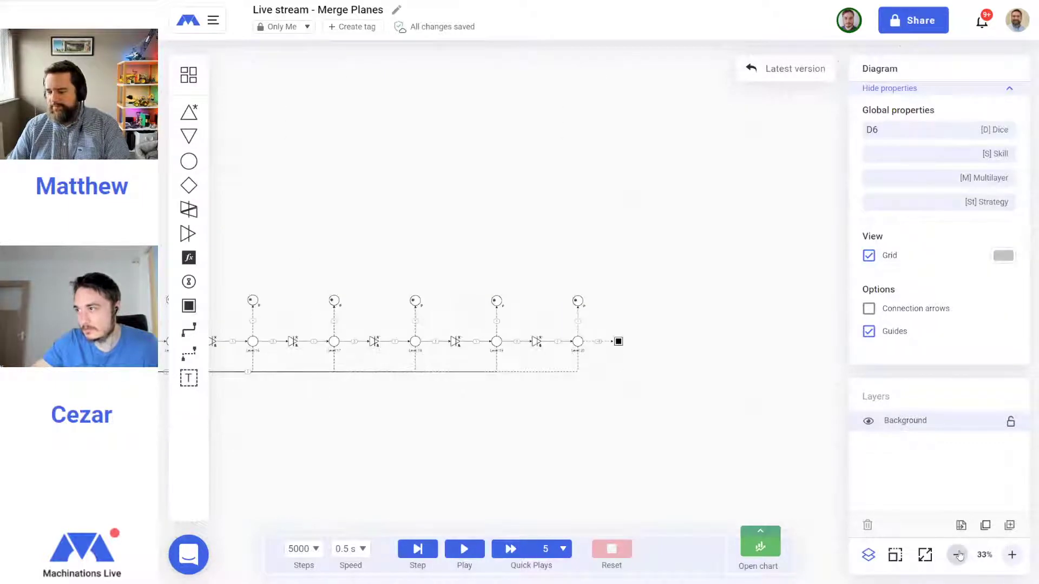
{"action": "left_click_drag", "start_coordinate": [438, 294], "coordinate": [571, 299]}
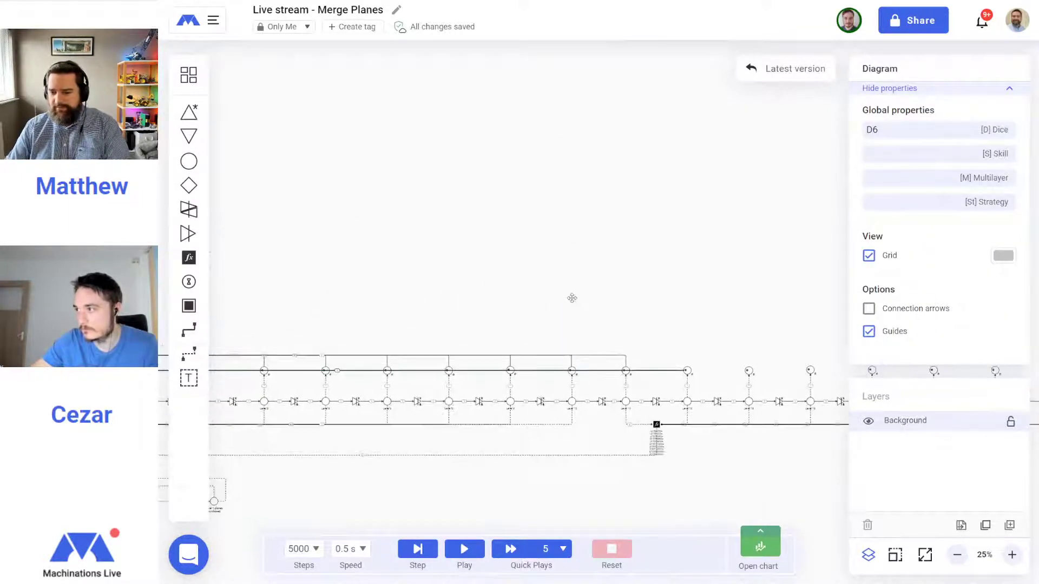
{"action": "left_click_drag", "start_coordinate": [647, 301], "coordinate": [295, 270]}
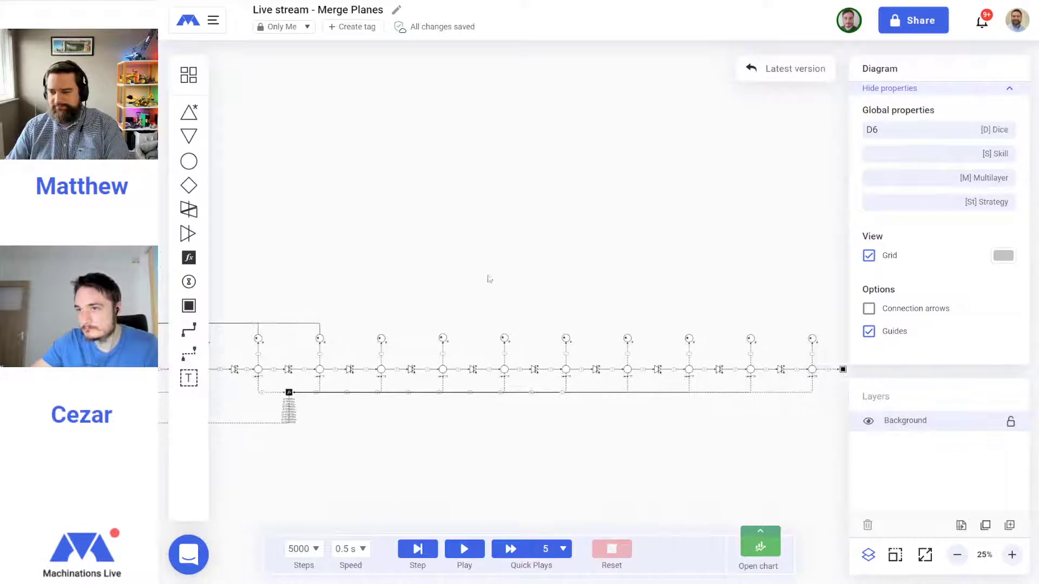
{"action": "left_click_drag", "start_coordinate": [763, 342], "coordinate": [762, 343]}
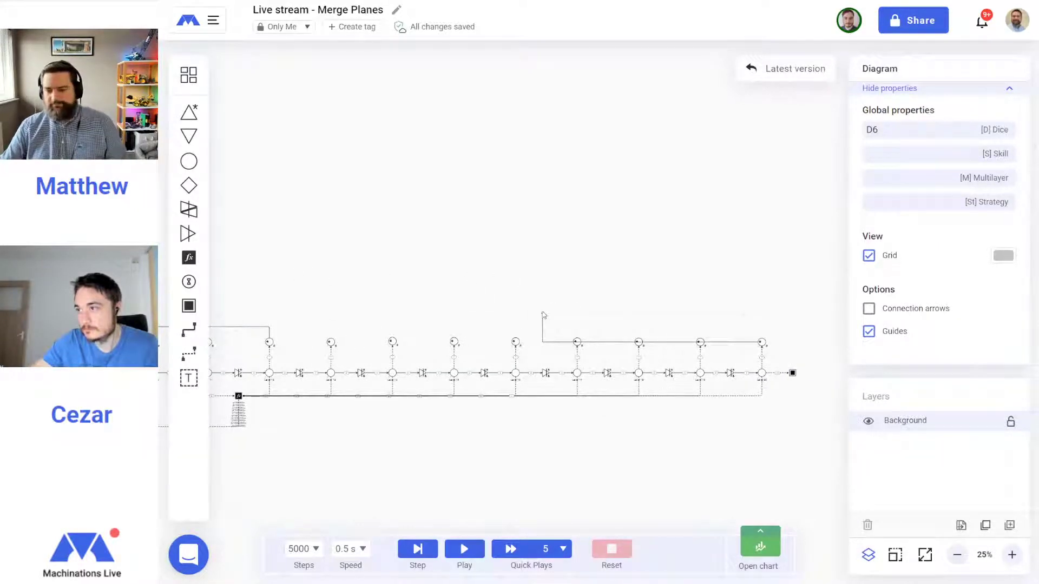
{"action": "key", "text": "ctrl+z"}
{"action": "key", "text": "ctrl+z"}
{"action": "key", "text": "ctrl+z"}
{"action": "key", "text": "ctrl+z"}
{"action": "key", "text": "ctrl+z"}
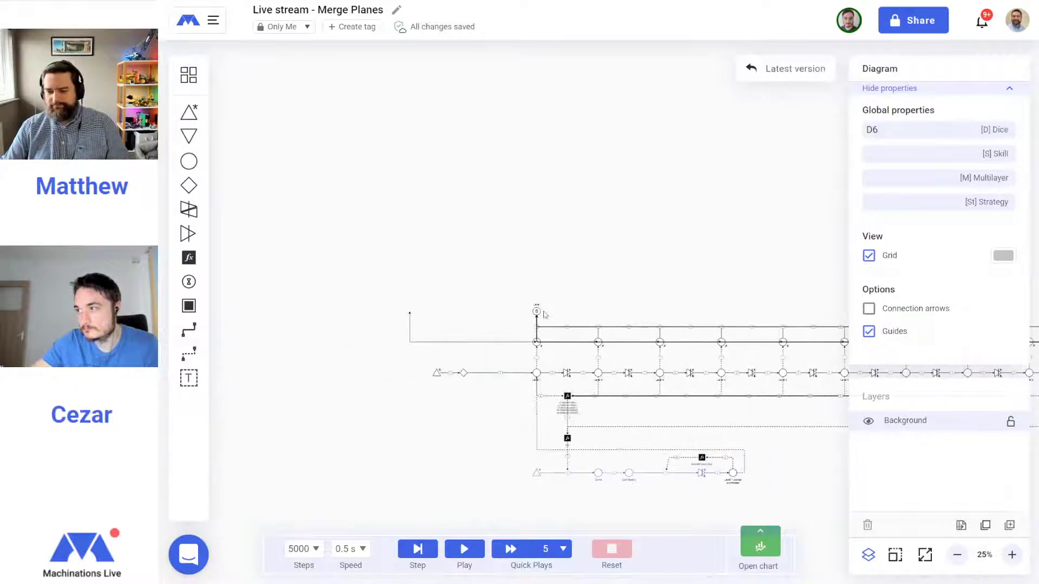
{"action": "key", "text": "ctrl+z"}
{"action": "left_click", "coordinate": [663, 344]}
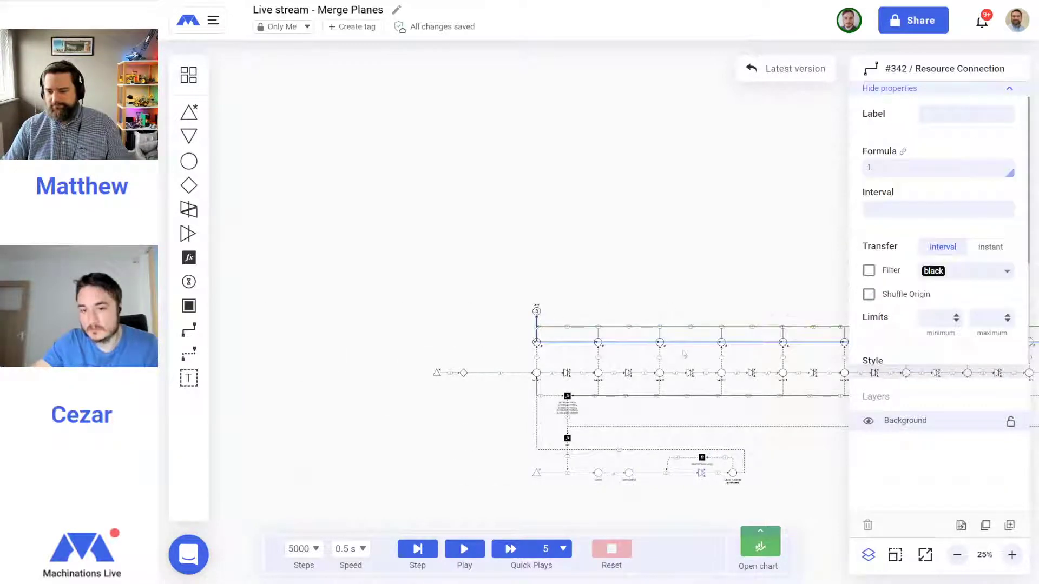
Reroute the Level 20 pool's resource connection so its horizontal run lies on the shared line above the pools
{"action": "scroll", "coordinate": [738, 368], "scroll_direction": "down", "scroll_amount": 3}
{"action": "scroll", "coordinate": [738, 366], "scroll_direction": "up", "scroll_amount": 3}
{"action": "scroll", "coordinate": [737, 367], "scroll_direction": "right", "scroll_amount": 5}
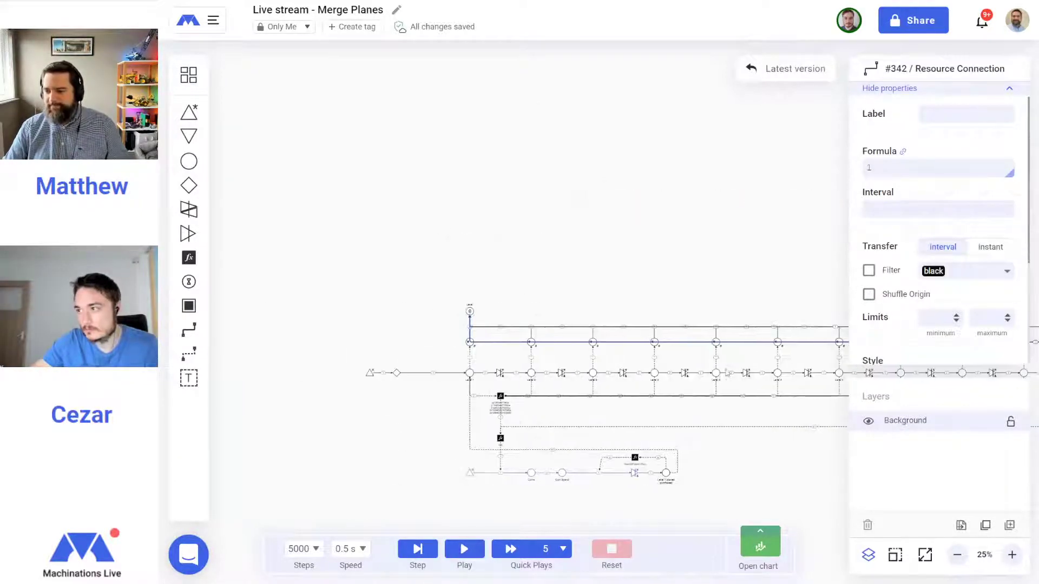
{"action": "scroll", "coordinate": [725, 371], "scroll_direction": "right", "scroll_amount": 1}
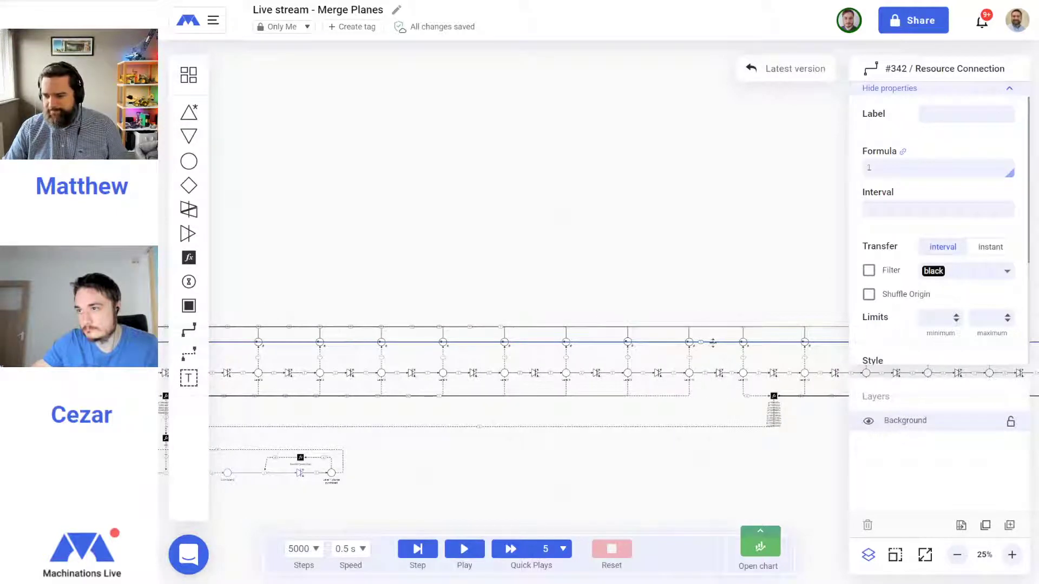
{"action": "left_click_drag", "start_coordinate": [713, 342], "coordinate": [715, 327]}
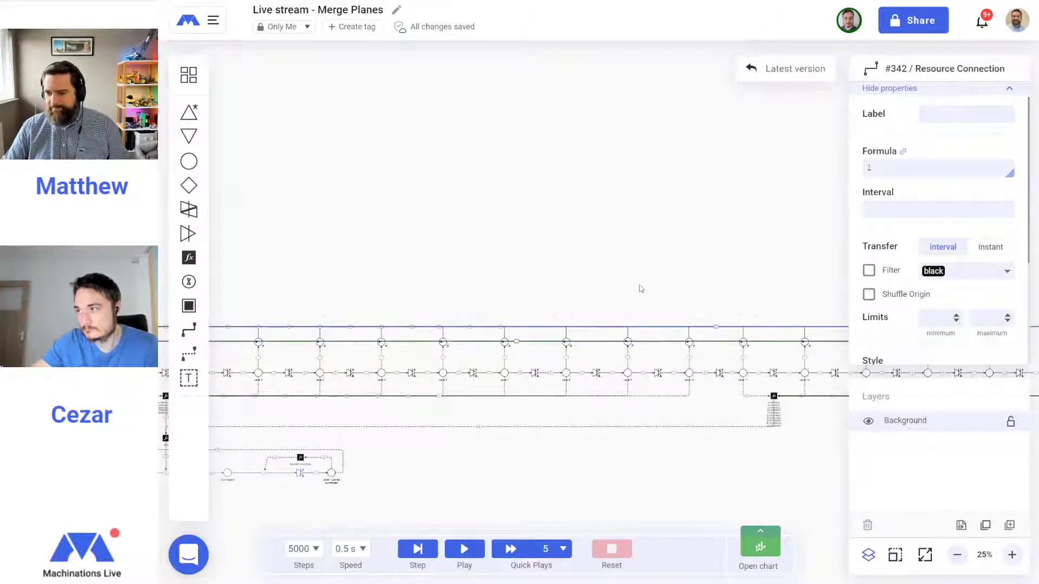
{"action": "scroll", "coordinate": [641, 289], "scroll_direction": "right", "scroll_amount": 8}
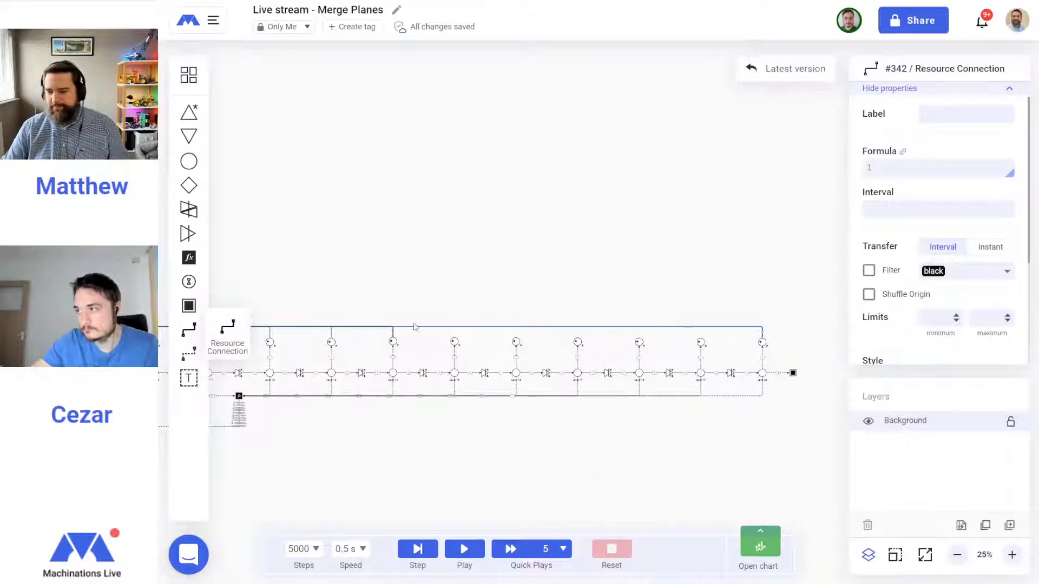
Draw a resource connection from the pool above Level 19 to the Level pool and align it with the shared line
{"action": "left_click", "coordinate": [189, 329]}
{"action": "left_click", "coordinate": [701, 343]}
{"action": "scroll", "coordinate": [665, 289], "scroll_direction": "left", "scroll_amount": 9}
{"action": "scroll", "coordinate": [663, 298], "scroll_direction": "left", "scroll_amount": 5}
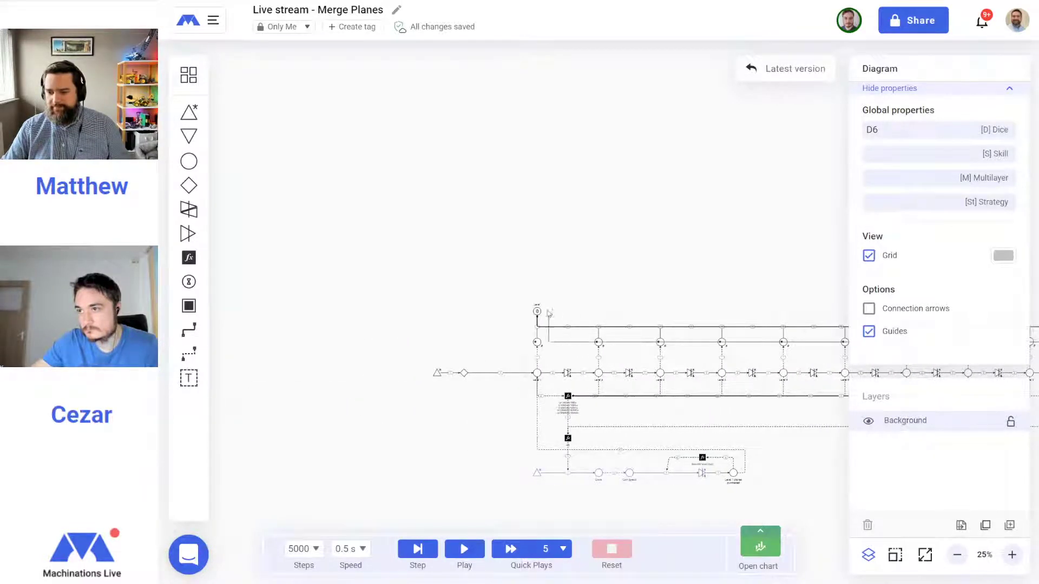
{"action": "left_click", "coordinate": [539, 312]}
{"action": "scroll", "coordinate": [634, 284], "scroll_direction": "right", "scroll_amount": 5}
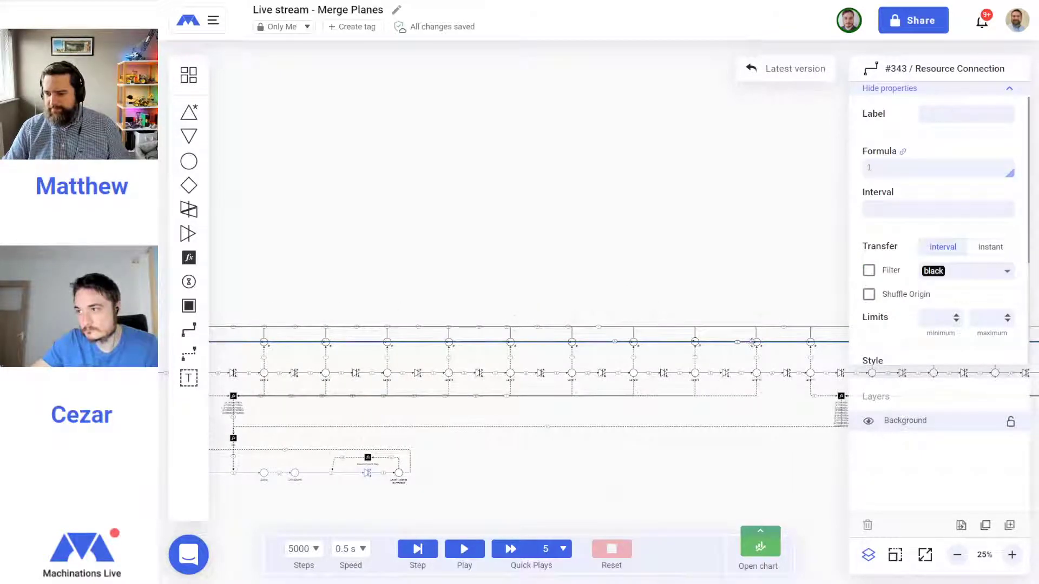
{"action": "scroll", "coordinate": [678, 277], "scroll_direction": "right", "scroll_amount": 7}
{"action": "scroll", "coordinate": [678, 277], "scroll_direction": "right", "scroll_amount": 3}
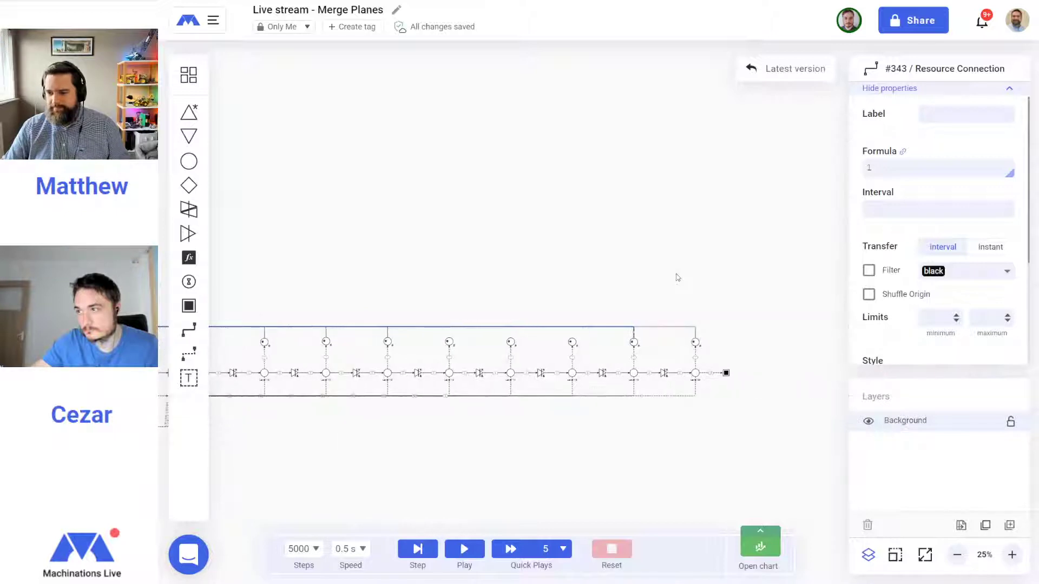
Draw a resource connection from the pool above Level 18 to the Level pool and align it with the shared line
{"action": "left_click", "coordinate": [189, 330]}
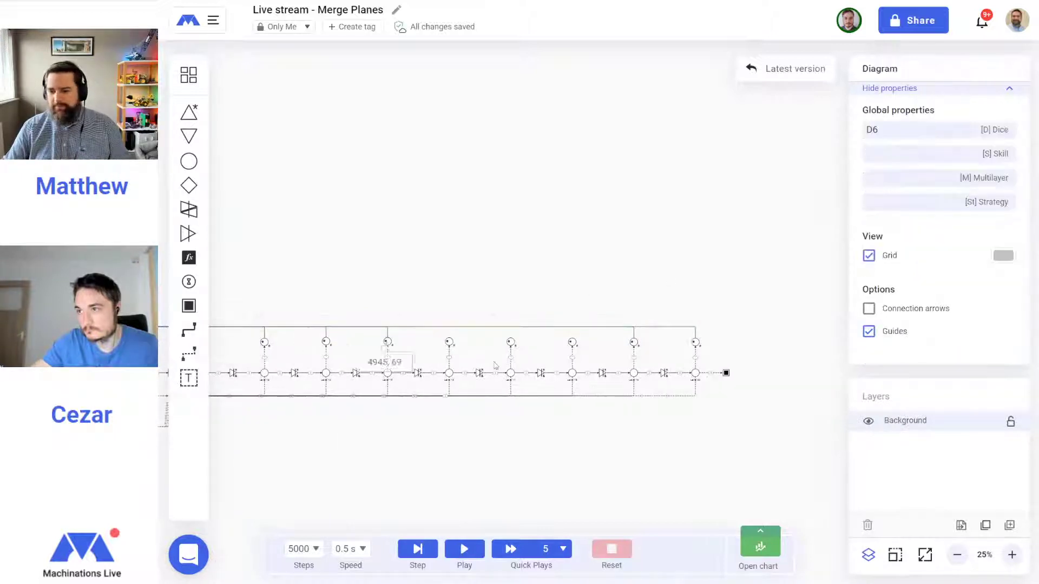
{"action": "left_click", "coordinate": [572, 342]}
{"action": "scroll", "coordinate": [508, 302], "scroll_direction": "left", "scroll_amount": 5}
{"action": "scroll", "coordinate": [527, 317], "scroll_direction": "right", "scroll_amount": 5}
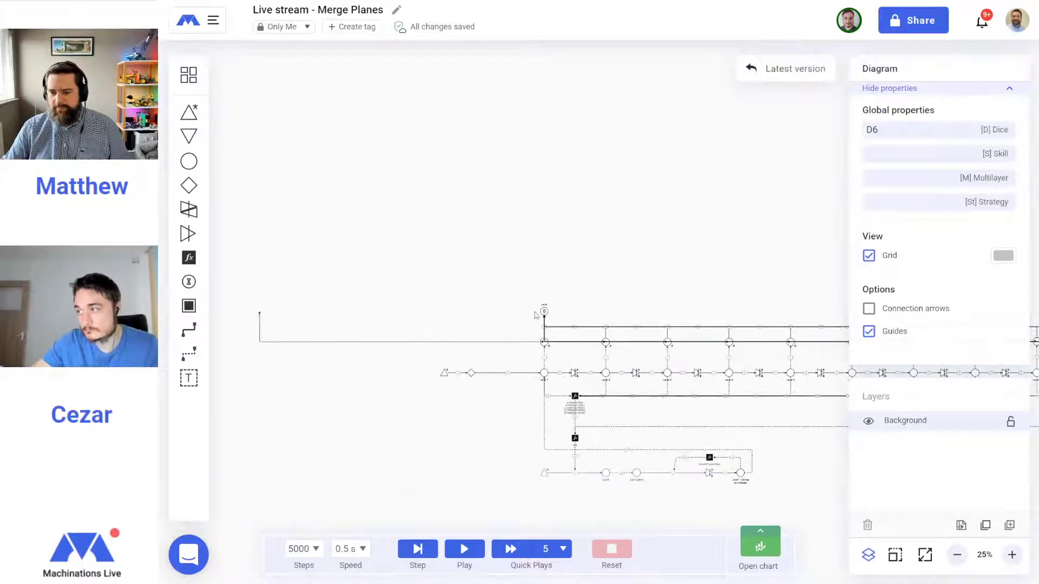
{"action": "left_click", "coordinate": [544, 311]}
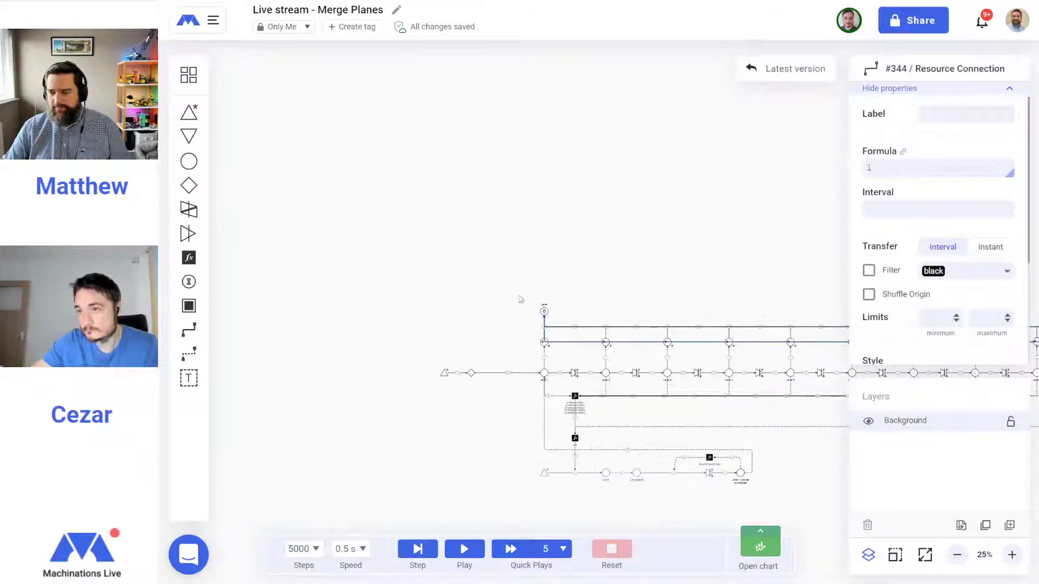
{"action": "scroll", "coordinate": [503, 295], "scroll_direction": "right", "scroll_amount": 7}
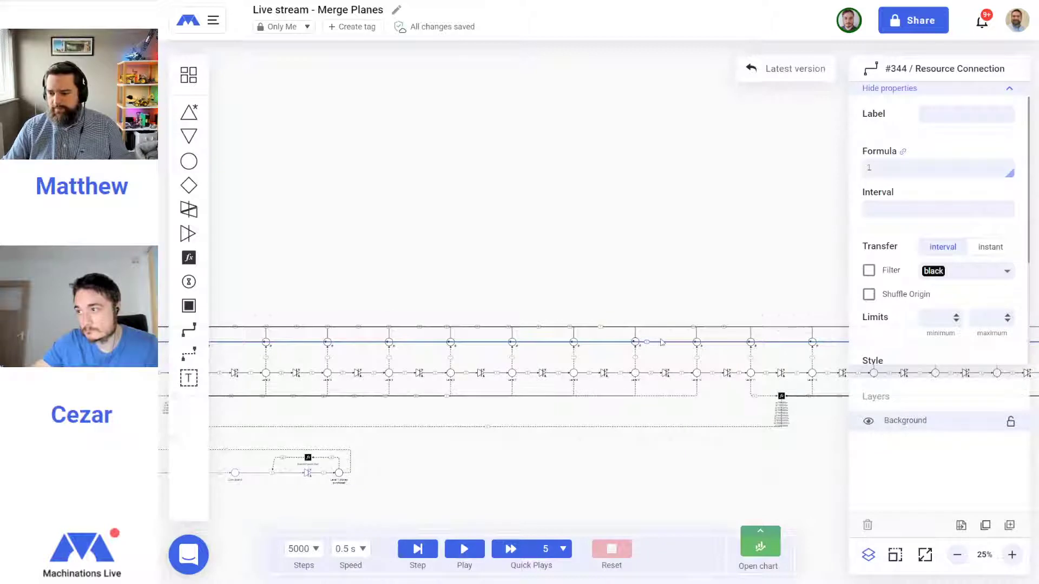
{"action": "left_click_drag", "start_coordinate": [659, 342], "coordinate": [661, 327]}
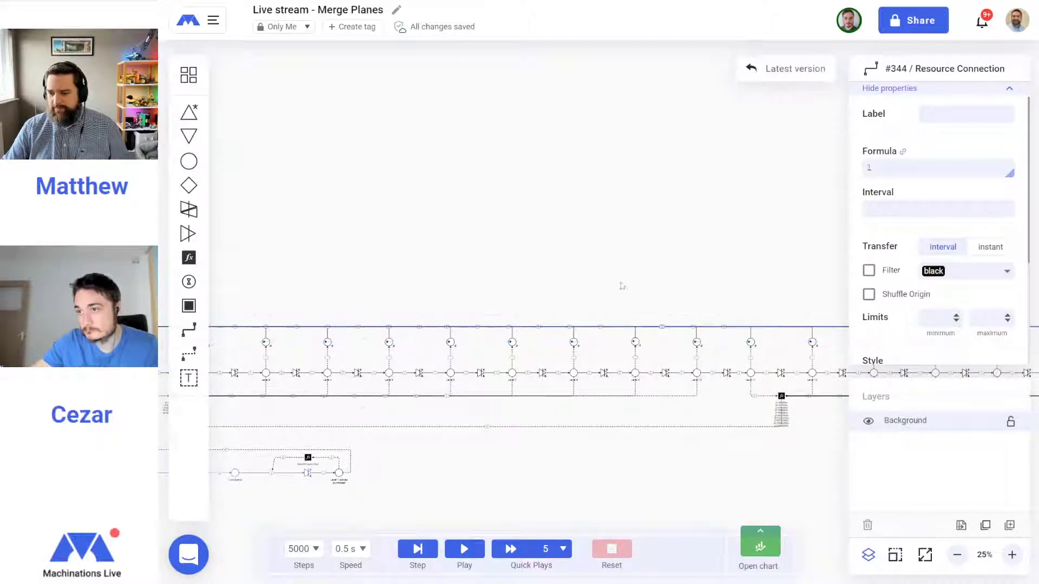
Show the diagram minimap and review the Level pool's connections from the Level 20 end back to Level 1
{"action": "left_click", "coordinate": [869, 555]}
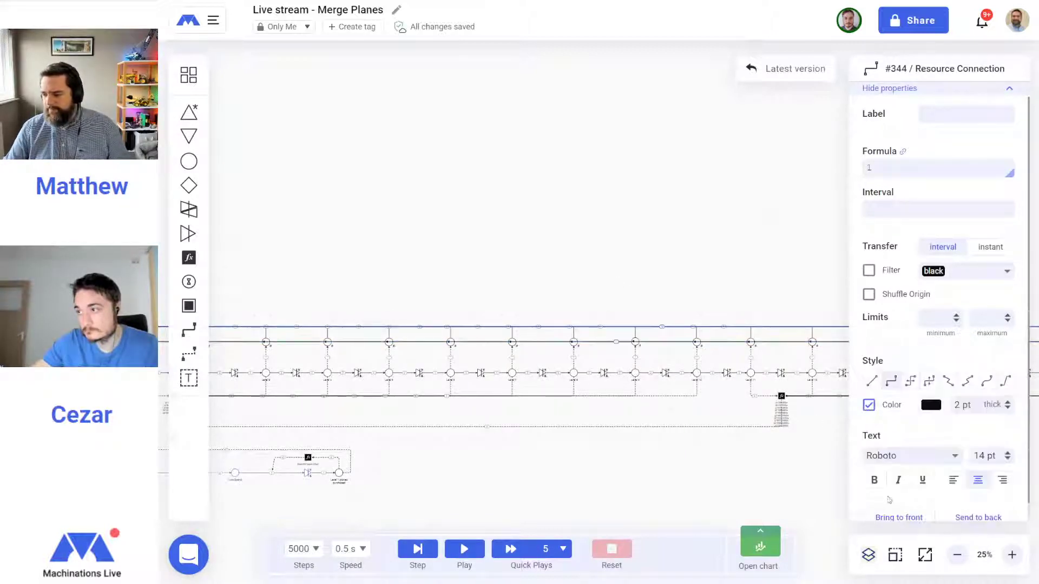
{"action": "left_click", "coordinate": [895, 556]}
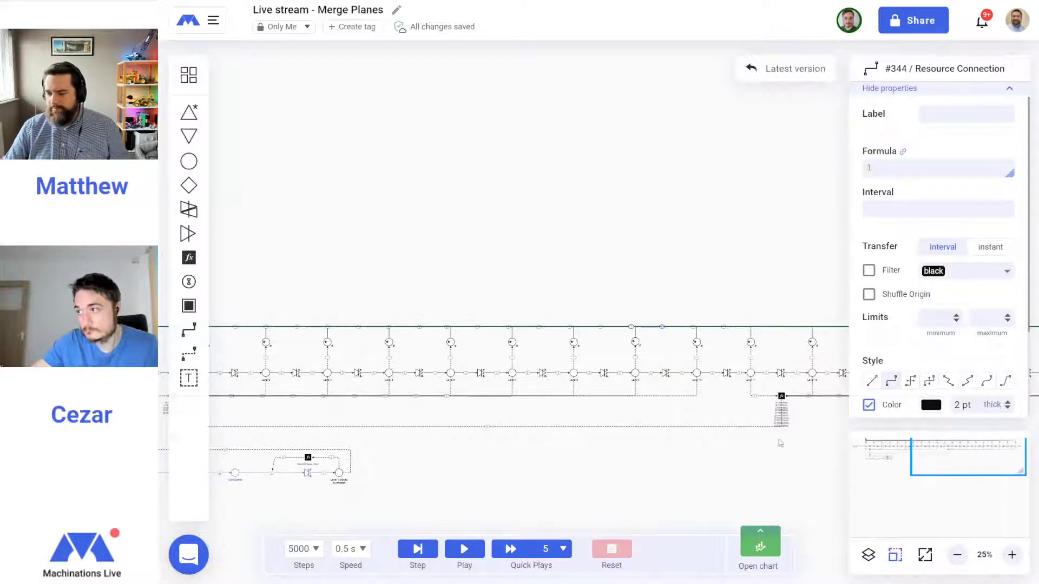
{"action": "left_click_drag", "start_coordinate": [959, 465], "coordinate": [1032, 468]}
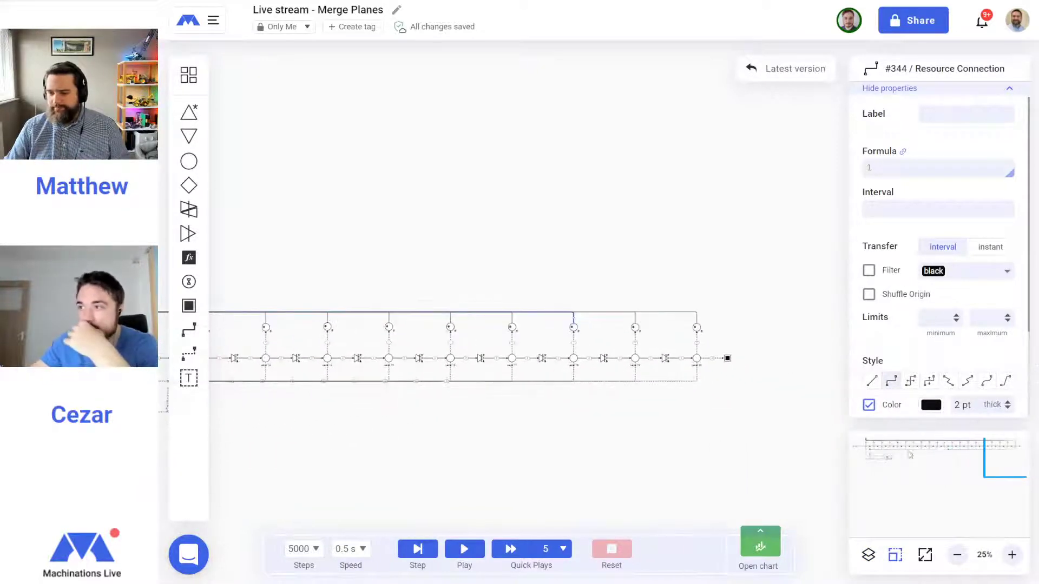
{"action": "left_click", "coordinate": [316, 436]}
{"action": "left_click_drag", "start_coordinate": [316, 436], "coordinate": [712, 437]}
{"action": "left_click_drag", "start_coordinate": [270, 212], "coordinate": [716, 255]}
{"action": "left_click_drag", "start_coordinate": [386, 268], "coordinate": [476, 192]}
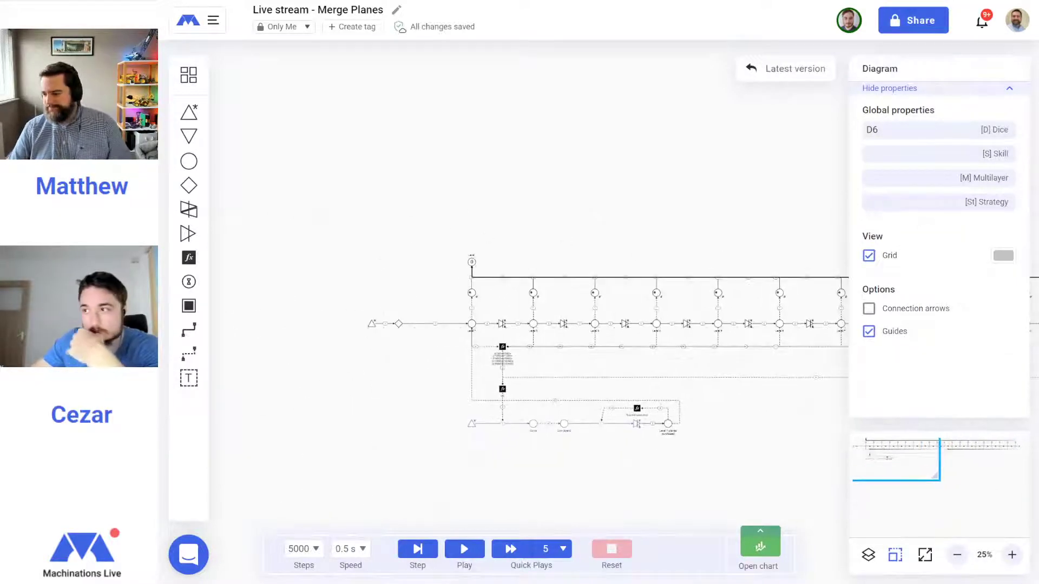
Run the simulation and watch the Level pool and the pools above Level 1 to Level 7
{"action": "left_click", "coordinate": [1012, 555]}
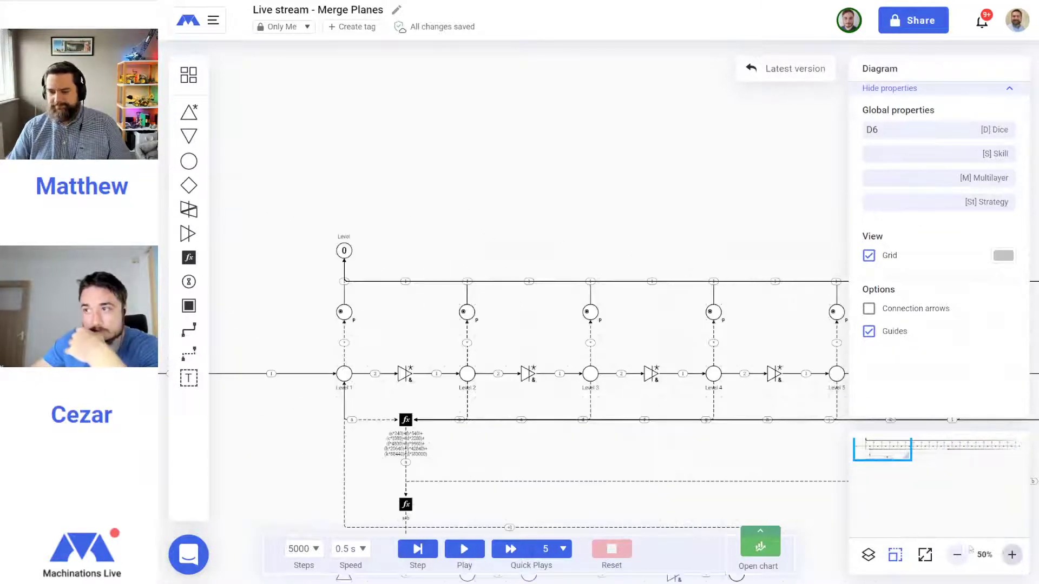
{"action": "left_click", "coordinate": [464, 549]}
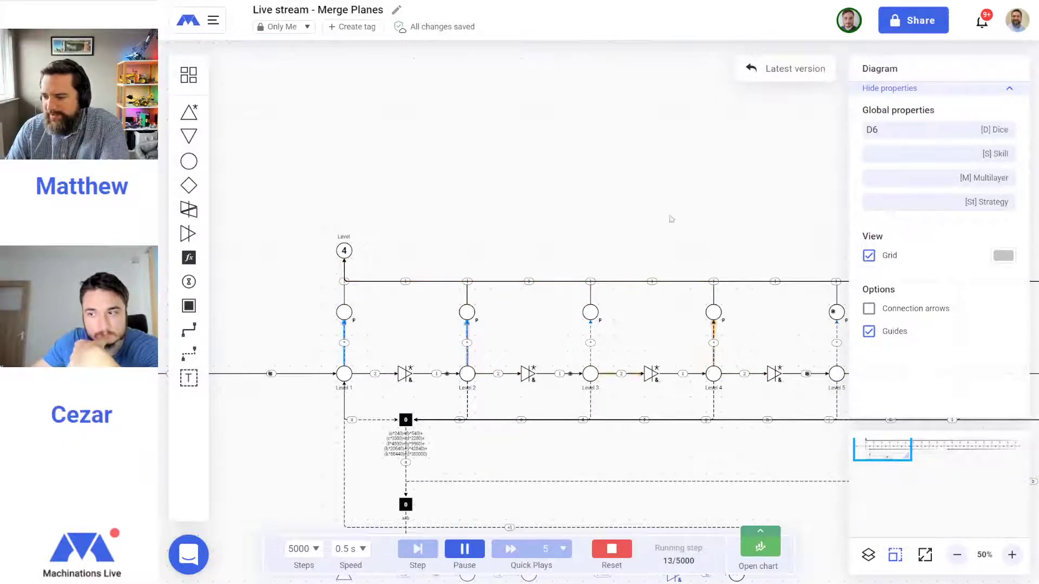
{"action": "left_click_drag", "start_coordinate": [758, 226], "coordinate": [473, 192]}
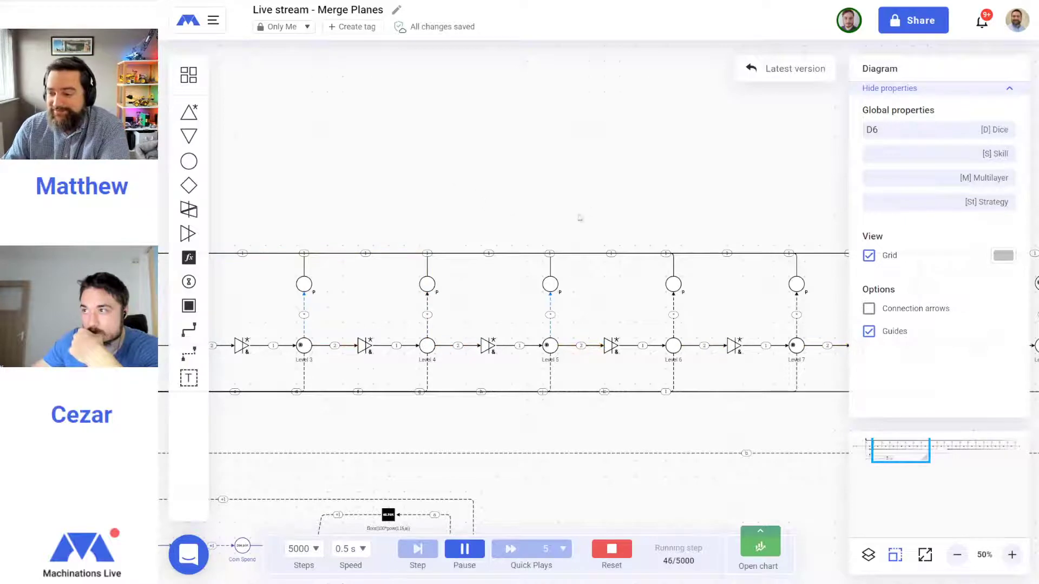
{"action": "mouse_move", "coordinate": [745, 216]}
{"action": "left_mouse_down"}
{"action": "mouse_move", "coordinate": [484, 193]}
{"action": "mouse_move", "coordinate": [459, 218]}
{"action": "mouse_move", "coordinate": [749, 218]}
{"action": "left_mouse_up"}
Show the Level pool in the chart, take the Coins pool out of it, and reset the simulation
{"action": "left_click", "coordinate": [627, 277]}
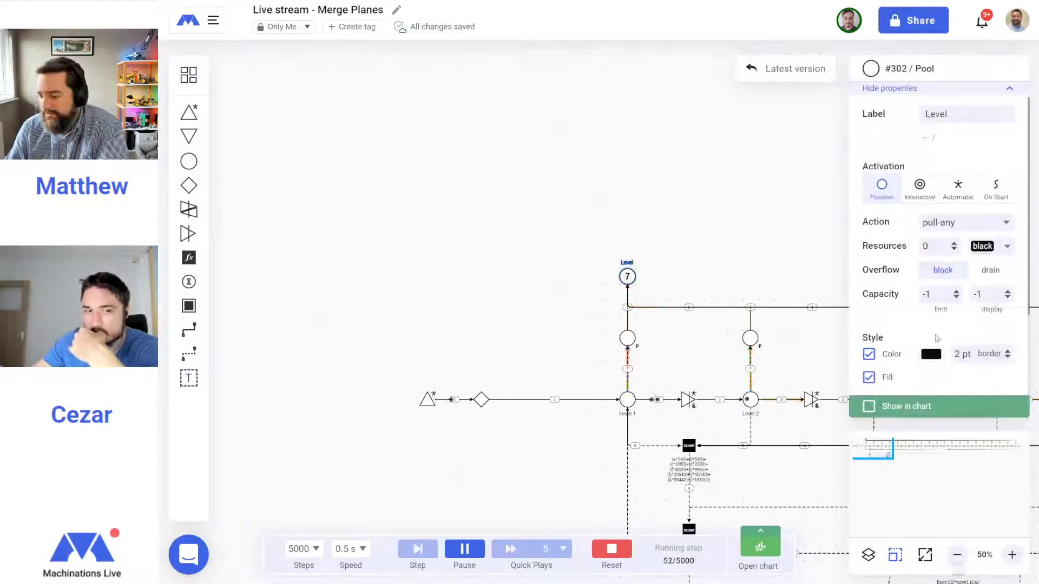
{"action": "left_click", "coordinate": [868, 407]}
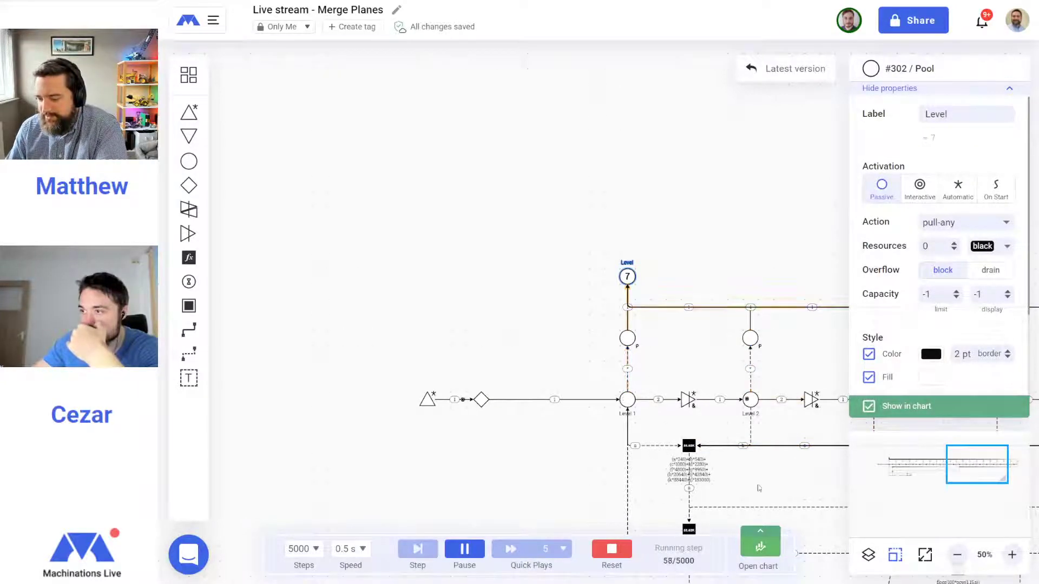
{"action": "left_click_drag", "start_coordinate": [756, 487], "coordinate": [638, 324]}
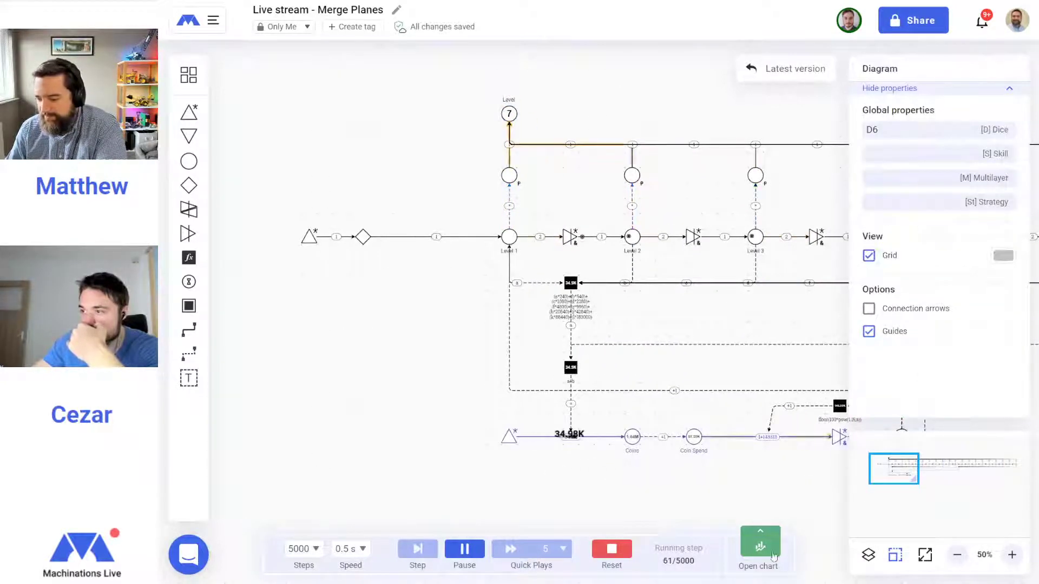
{"action": "left_click", "coordinate": [632, 437]}
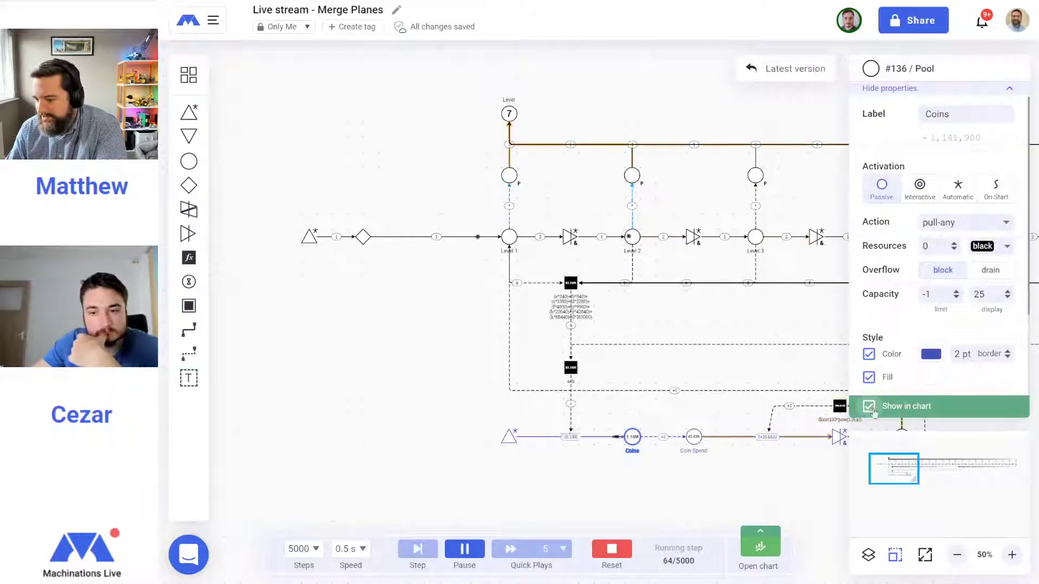
{"action": "left_click", "coordinate": [611, 549]}
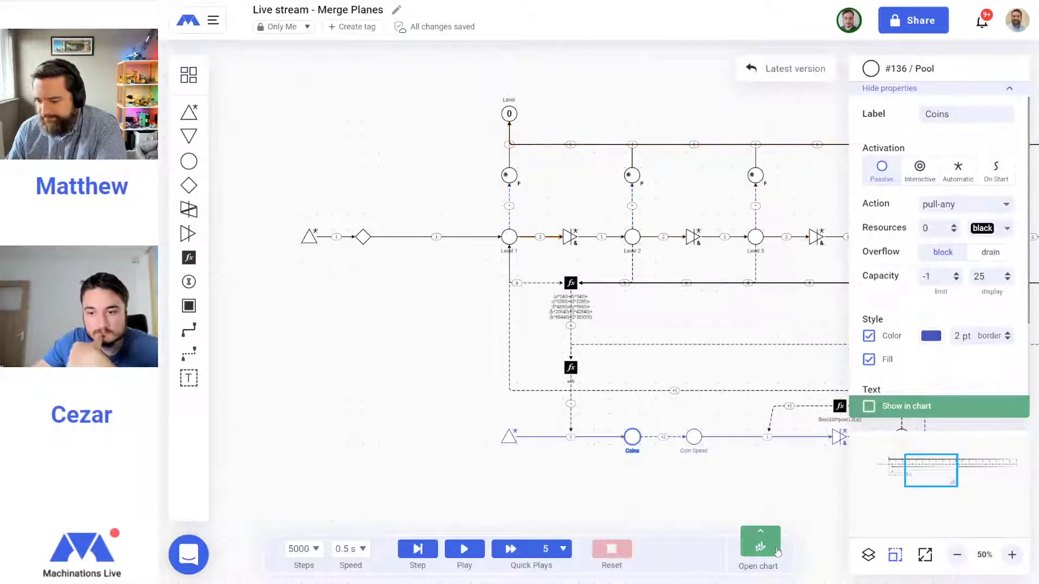
Open an enlarged execution chart, clear its earlier plays, and run 5 quick plays of 5000 steps
{"action": "left_click", "coordinate": [760, 548]}
{"action": "left_click_drag", "start_coordinate": [481, 283], "coordinate": [479, 145]}
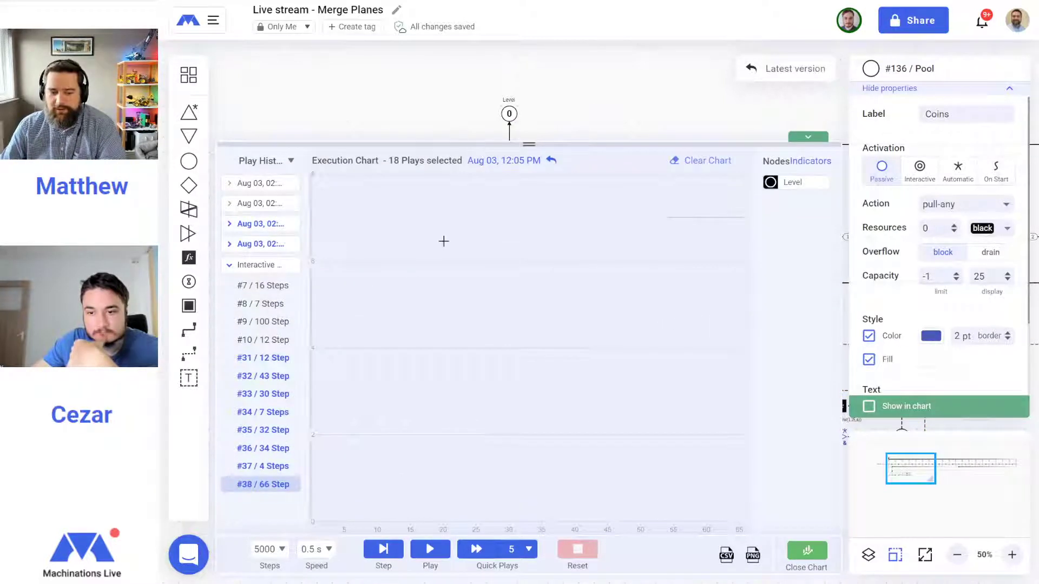
{"action": "left_click", "coordinate": [702, 161]}
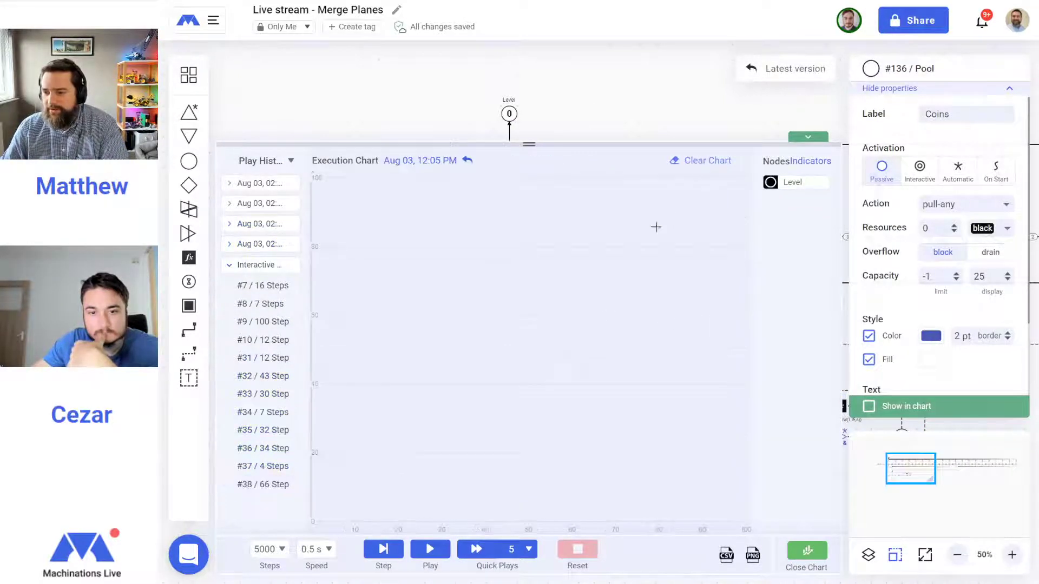
{"action": "left_click", "coordinate": [477, 550]}
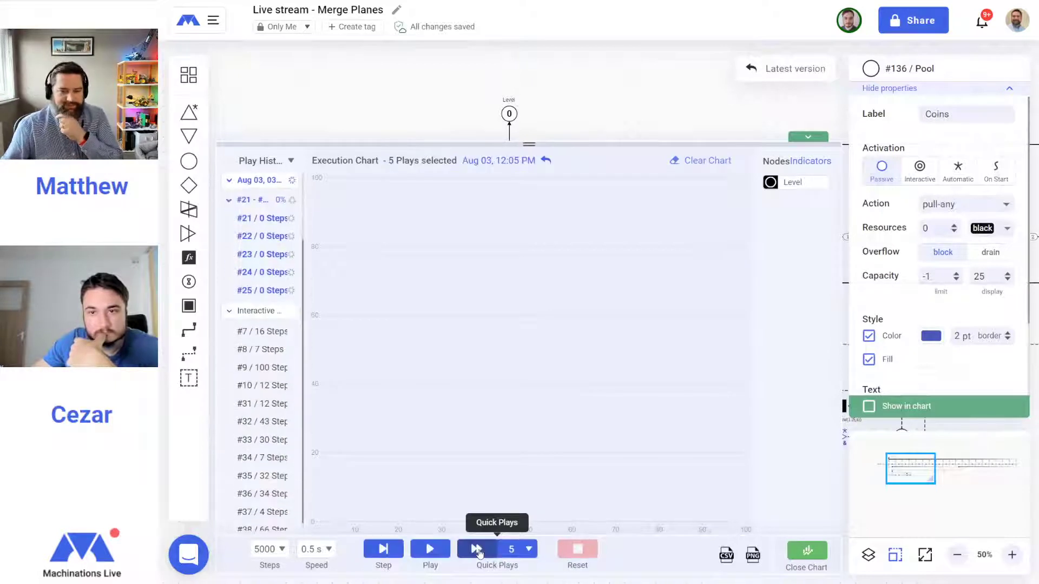
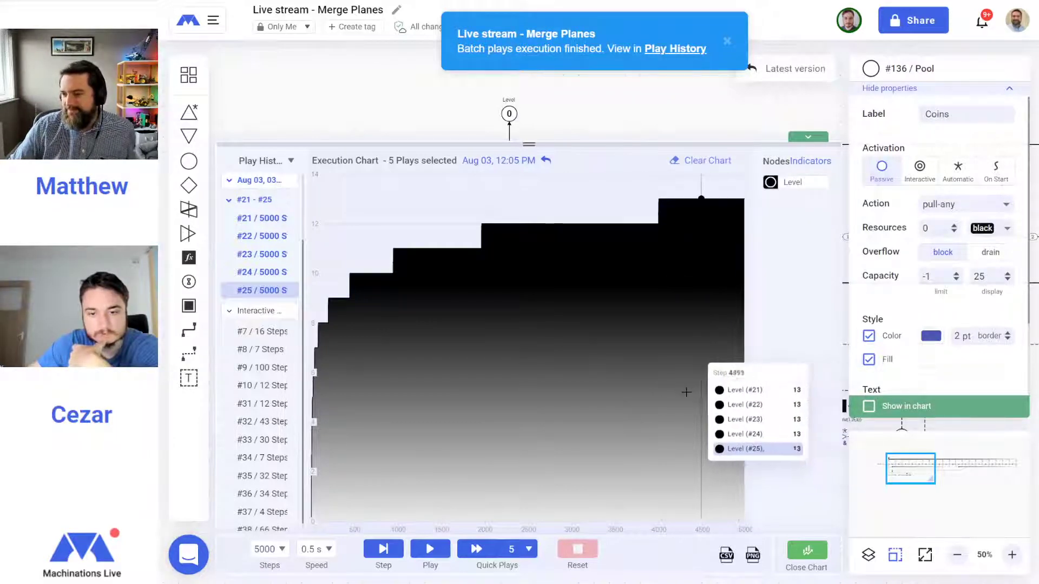
Add the mean average indicator to the charted Level pool, display Level as a line chart, and close the chart
{"action": "left_click", "coordinate": [828, 169]}
{"action": "left_click", "coordinate": [882, 212]}
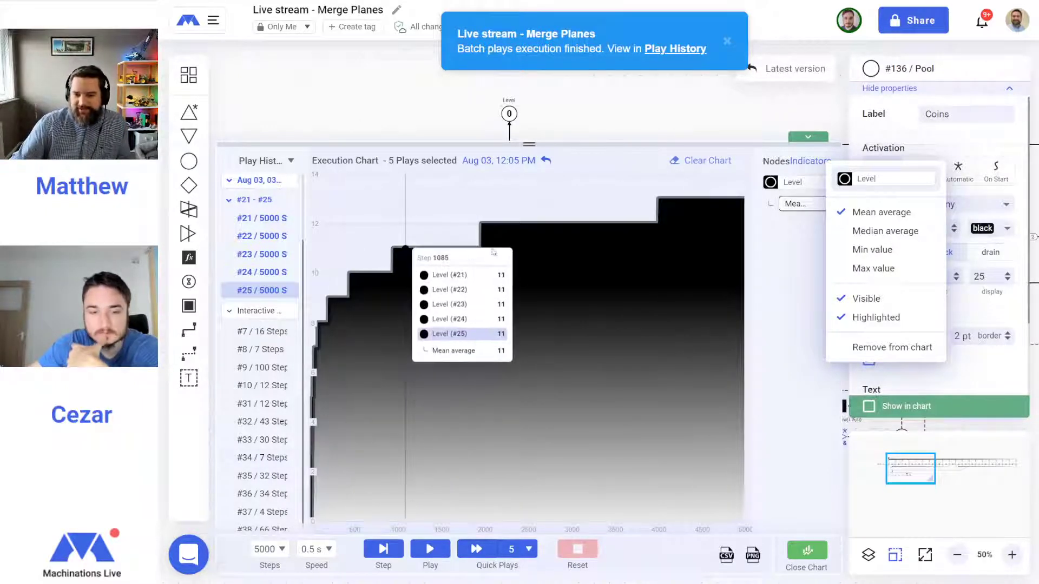
{"action": "left_click", "coordinate": [806, 205]}
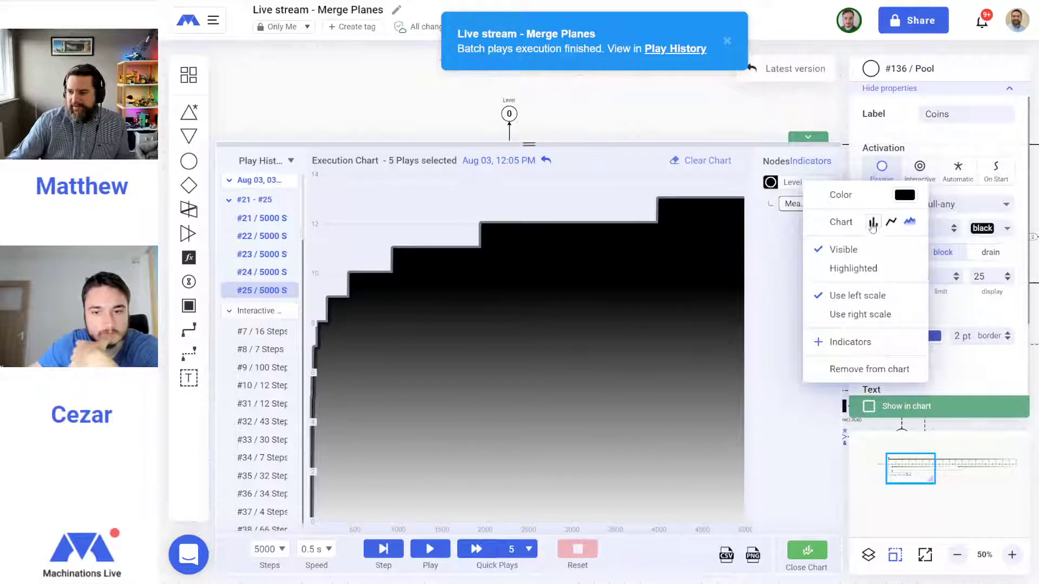
{"action": "left_click", "coordinate": [891, 222]}
{"action": "left_click", "coordinate": [786, 327]}
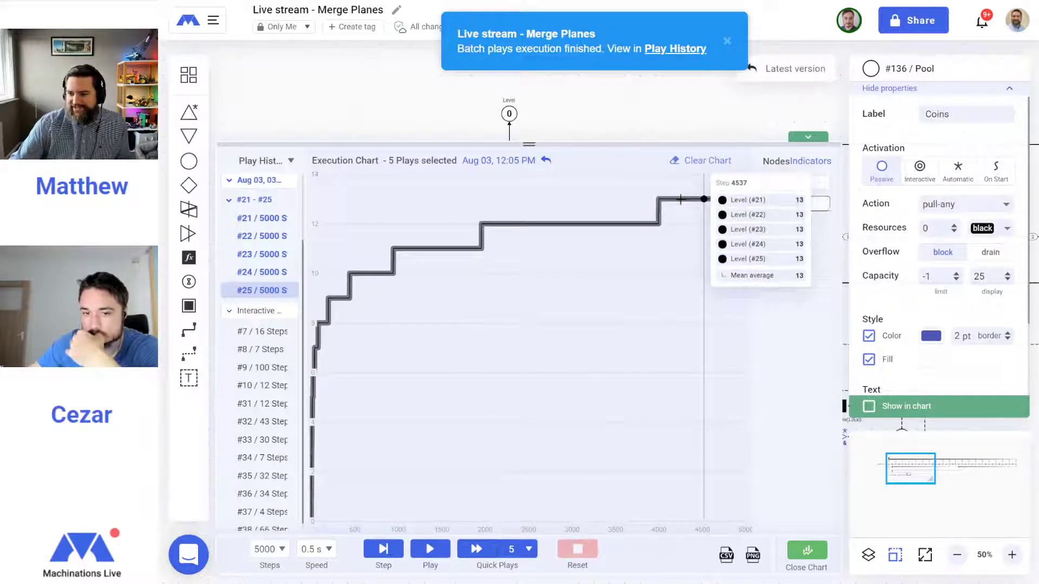
{"action": "left_click", "coordinate": [808, 137]}
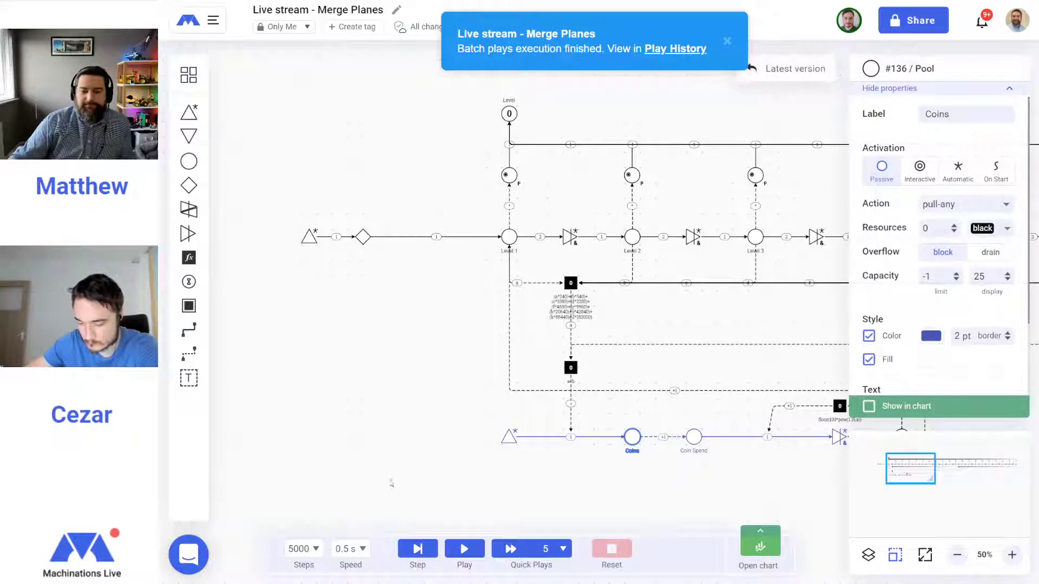
Draw a state connection from the Level pool to the resource connection that runs from the gate to the Level 1 pool
{"action": "left_click_drag", "start_coordinate": [480, 307], "coordinate": [405, 338]}
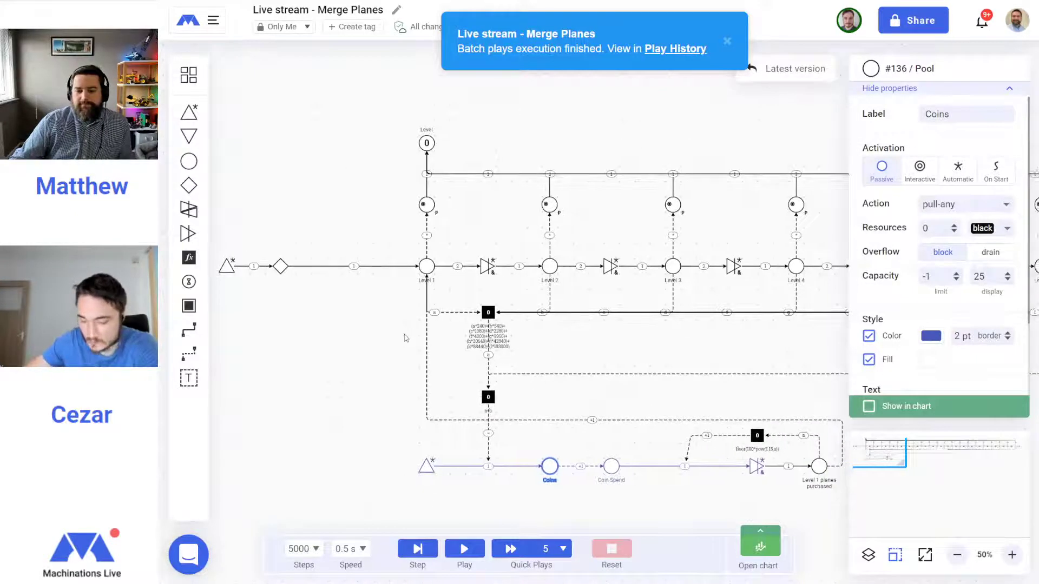
{"action": "left_click", "coordinate": [404, 338]}
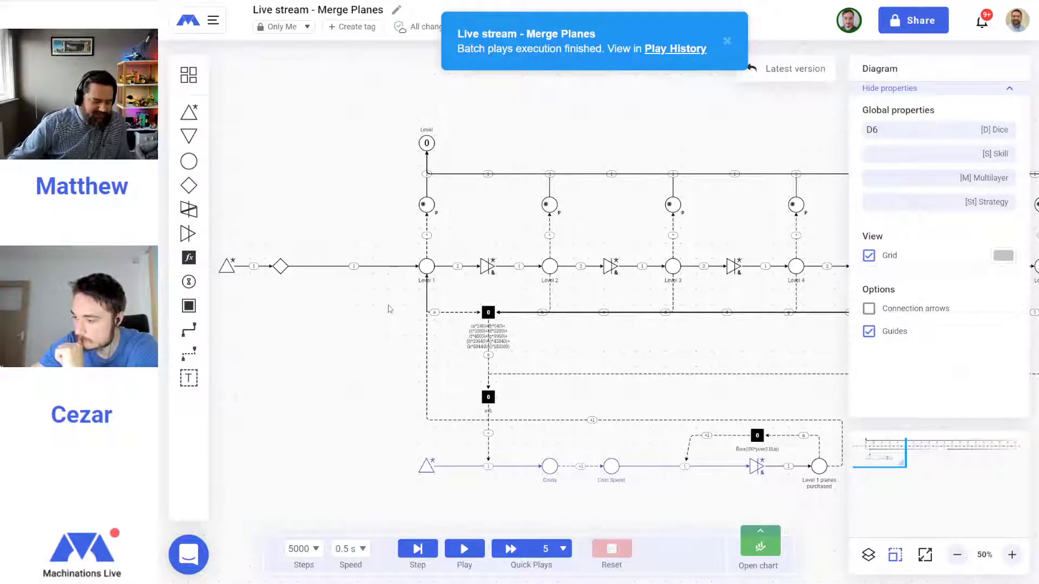
{"action": "scroll", "coordinate": [581, 359], "scroll_direction": "right", "scroll_amount": 3}
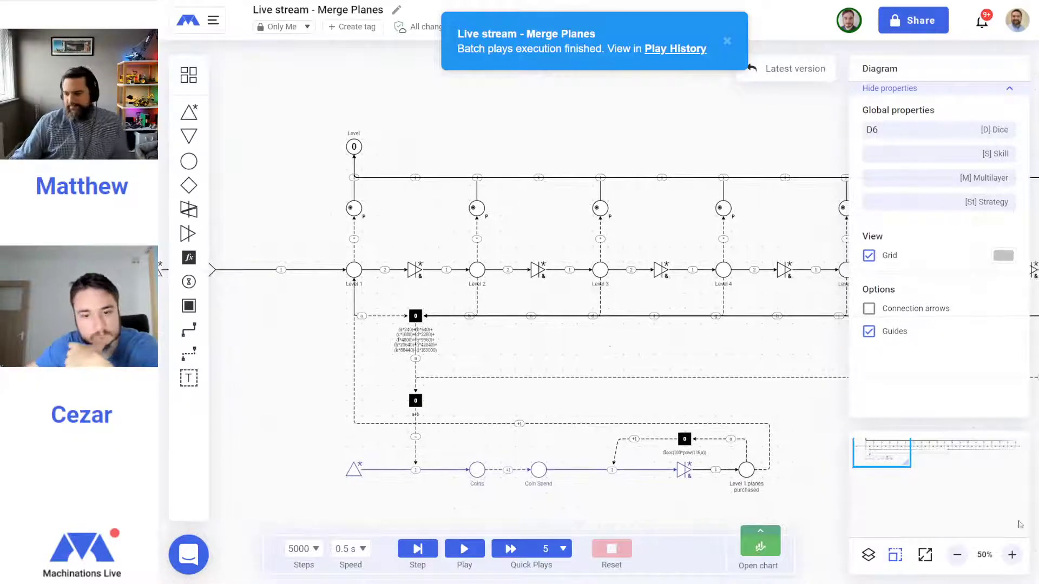
{"action": "left_click", "coordinate": [957, 555]}
{"action": "scroll", "coordinate": [406, 372], "scroll_direction": "left", "scroll_amount": 2}
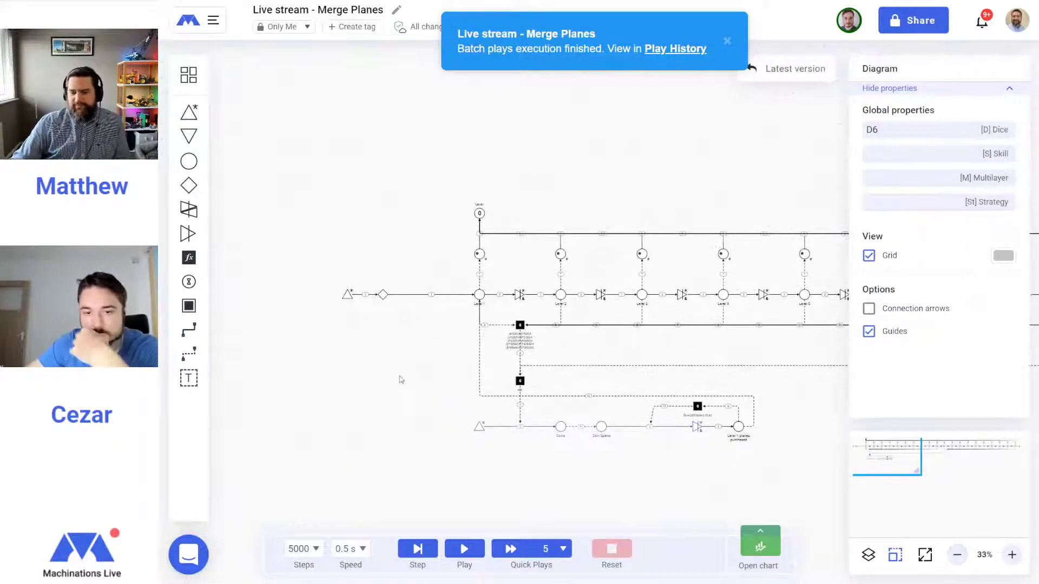
{"action": "left_click", "coordinate": [432, 295]}
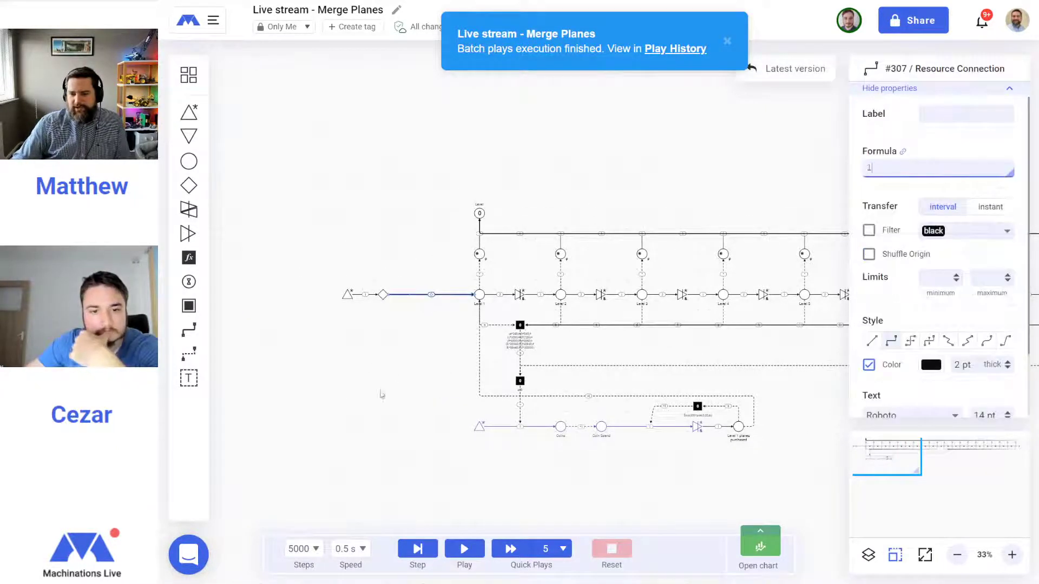
{"action": "left_click", "coordinate": [1011, 555]}
{"action": "left_click", "coordinate": [1012, 555]}
{"action": "left_click_drag", "start_coordinate": [345, 476], "coordinate": [596, 462]}
{"action": "left_click", "coordinate": [188, 357]}
{"action": "mouse_move", "coordinate": [587, 135]}
{"action": "left_mouse_down"}
{"action": "mouse_move", "coordinate": [563, 160]}
{"action": "mouse_move", "coordinate": [574, 153]}
{"action": "mouse_move", "coordinate": [488, 312]}
{"action": "left_mouse_up"}
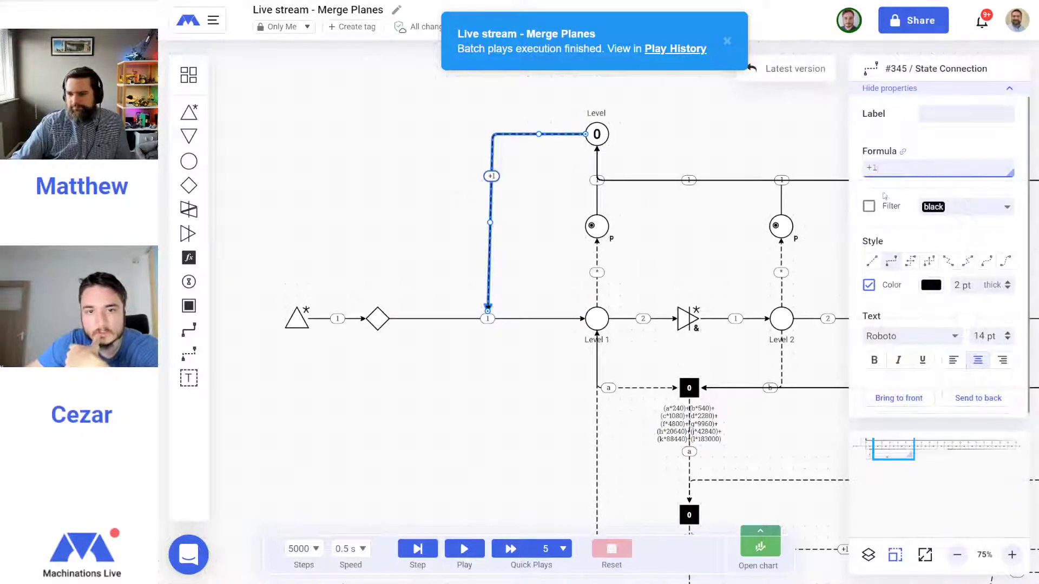
Set the formula of the Level pool's state connection to <6
{"action": "left_click_drag", "start_coordinate": [894, 167], "coordinate": [847, 172]}
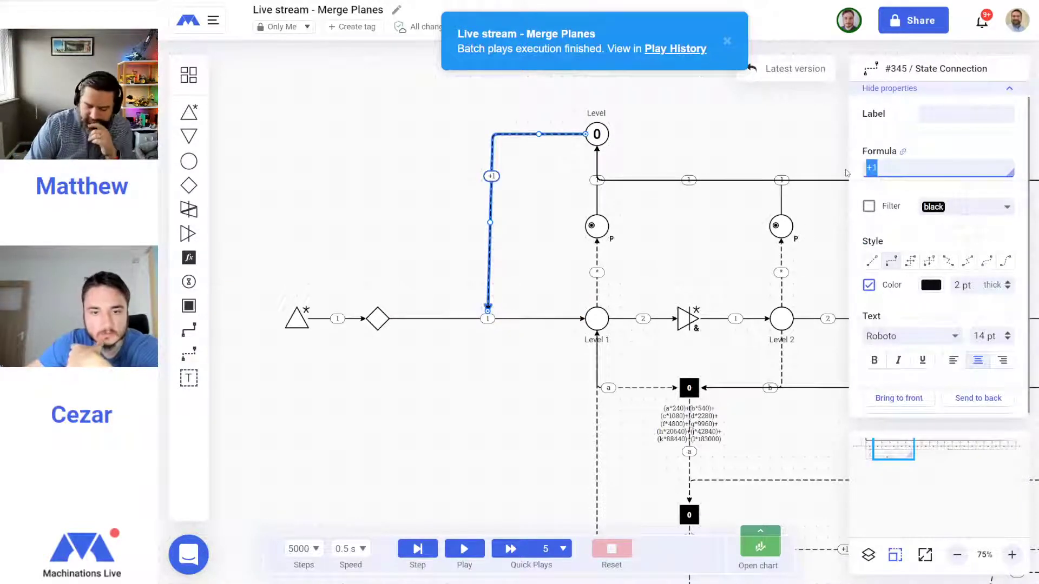
{"action": "type", "text": "<"}
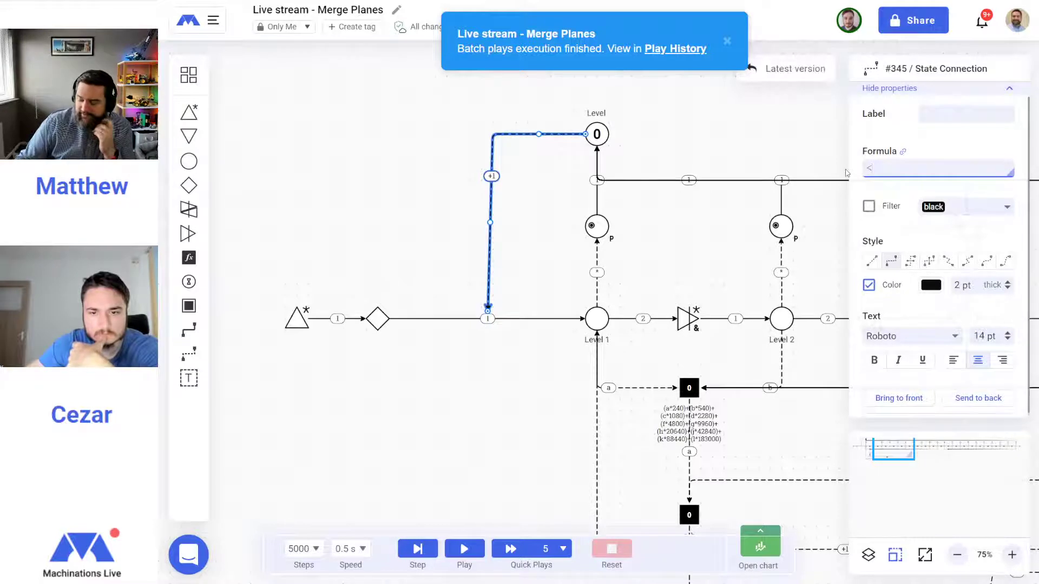
{"action": "type", "text": "10"}
{"action": "key", "text": "Return"}
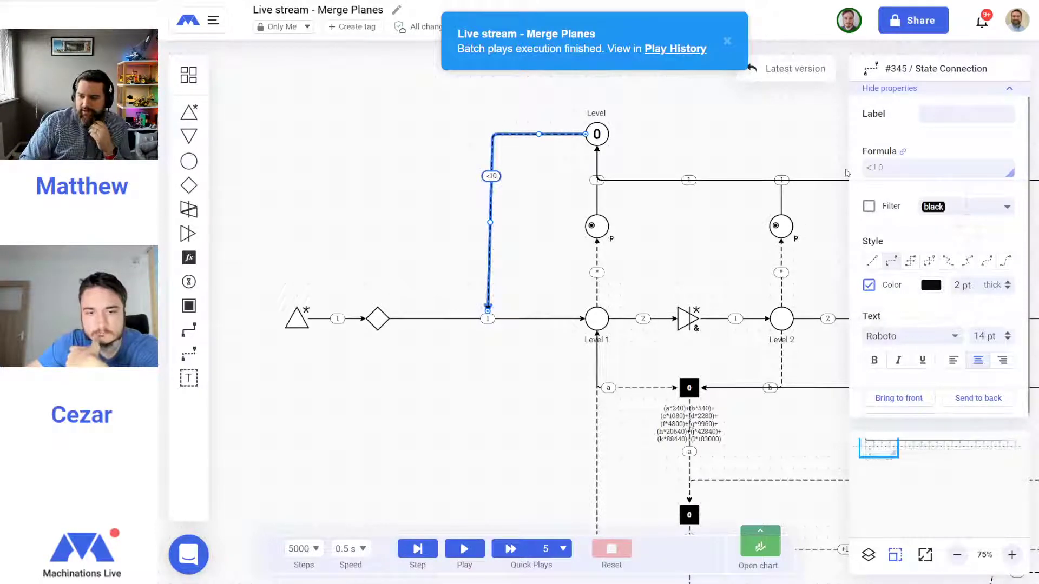
{"action": "left_click_drag", "start_coordinate": [888, 167], "coordinate": [872, 168]}
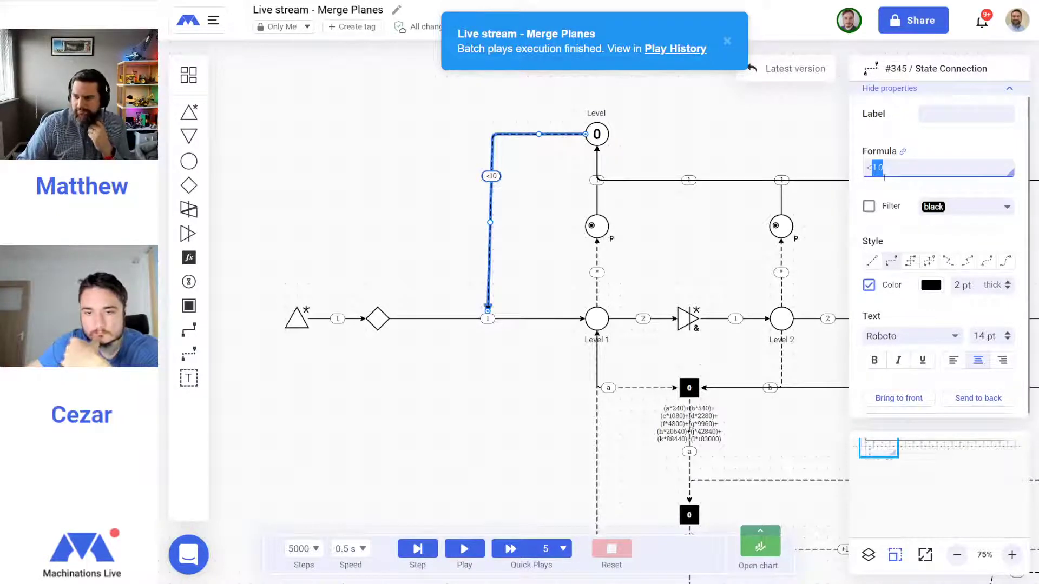
{"action": "type", "text": "6"}
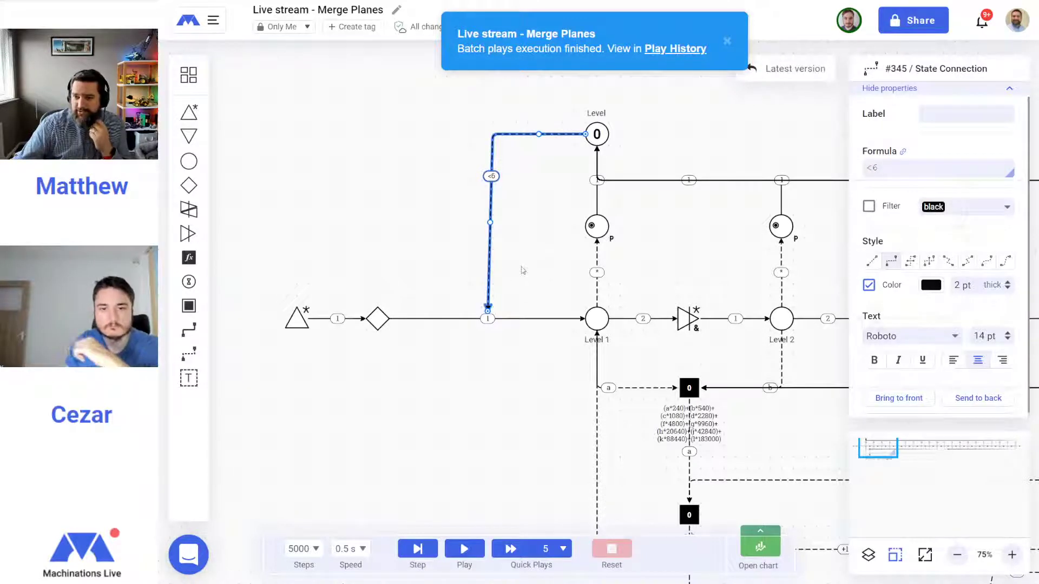
{"action": "left_click", "coordinate": [509, 278]}
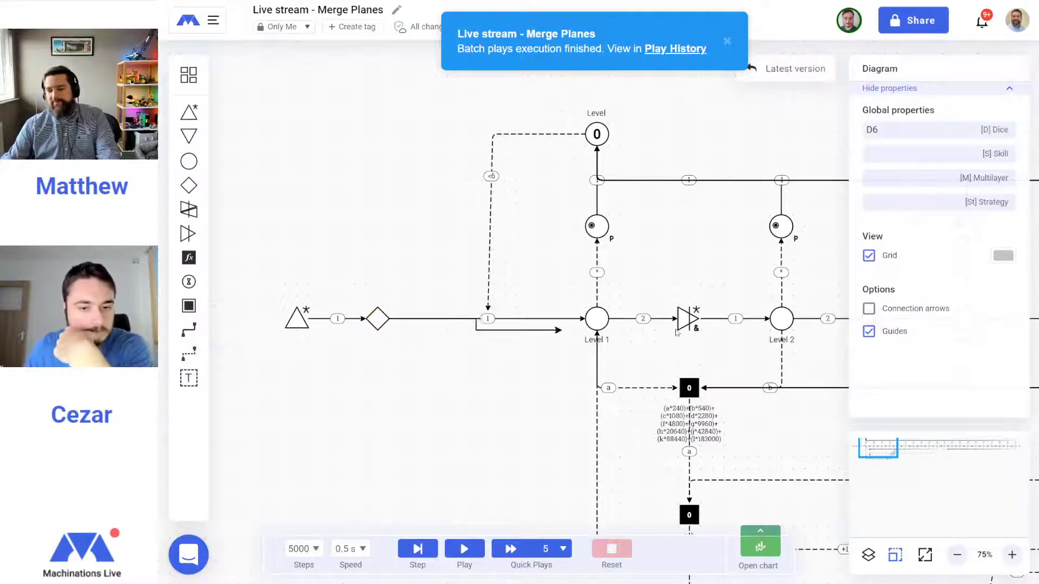
Draw a resource connection from the gate to the Level 2 pool and route it above the main row
{"action": "left_click", "coordinate": [774, 319]}
{"action": "left_click_drag", "start_coordinate": [578, 319], "coordinate": [578, 285]}
{"action": "left_click", "coordinate": [694, 264]}
{"action": "left_click_drag", "start_coordinate": [713, 249], "coordinate": [569, 249]}
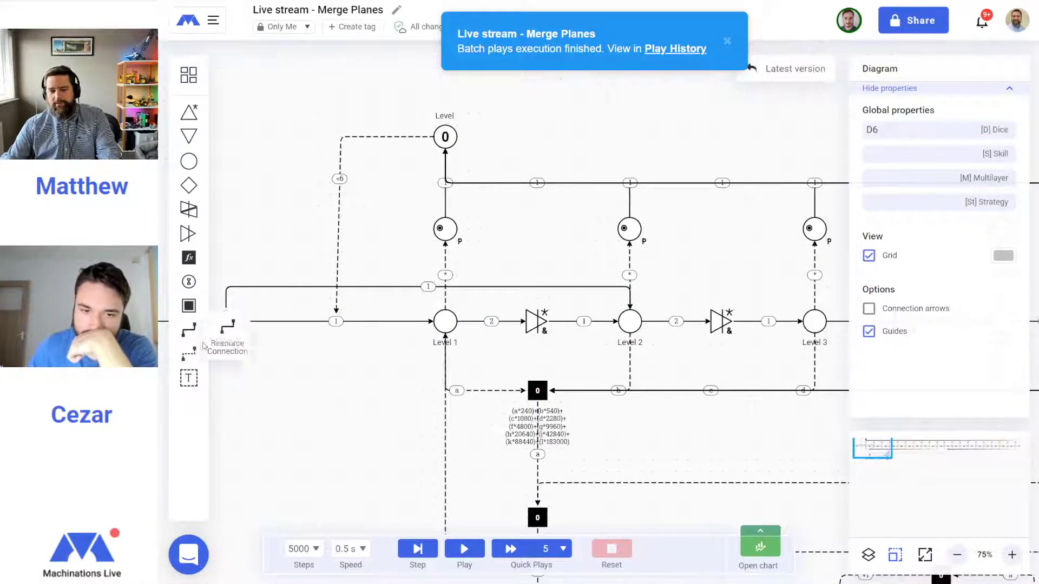
Draw a resource connection from the gate to the Level 3 pool and align it with the line above the main row
{"action": "left_click", "coordinate": [190, 331]}
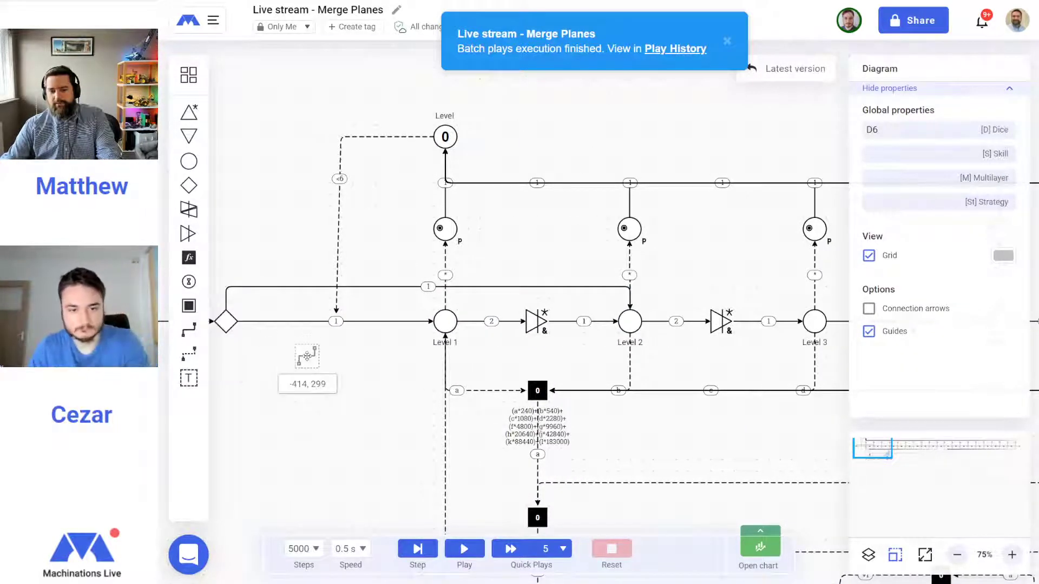
{"action": "left_click_drag", "start_coordinate": [225, 322], "coordinate": [815, 322]}
{"action": "left_click_drag", "start_coordinate": [520, 322], "coordinate": [286, 278]}
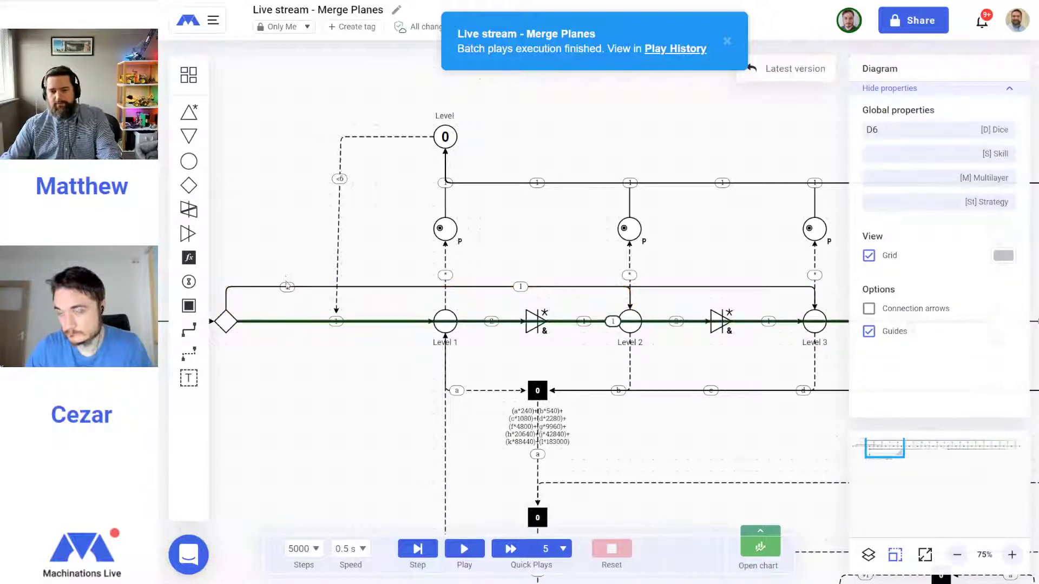
Label the resource connection from the gate to the Level 2 pool as Level 2
{"action": "left_click", "coordinate": [288, 286]}
{"action": "left_click", "coordinate": [965, 112]}
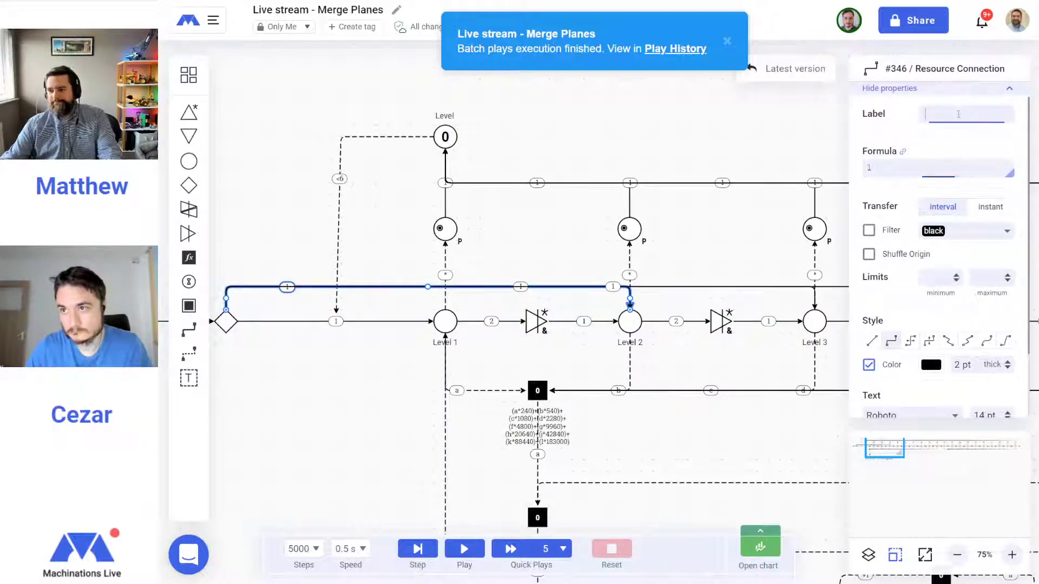
{"action": "type", "text": "Level 2"}
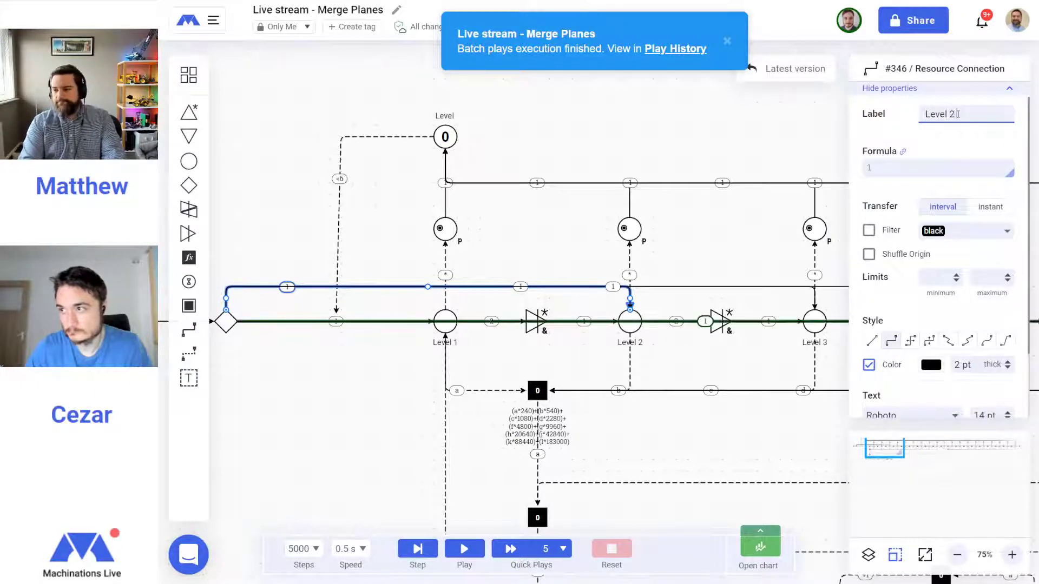
{"action": "key", "text": "Return"}
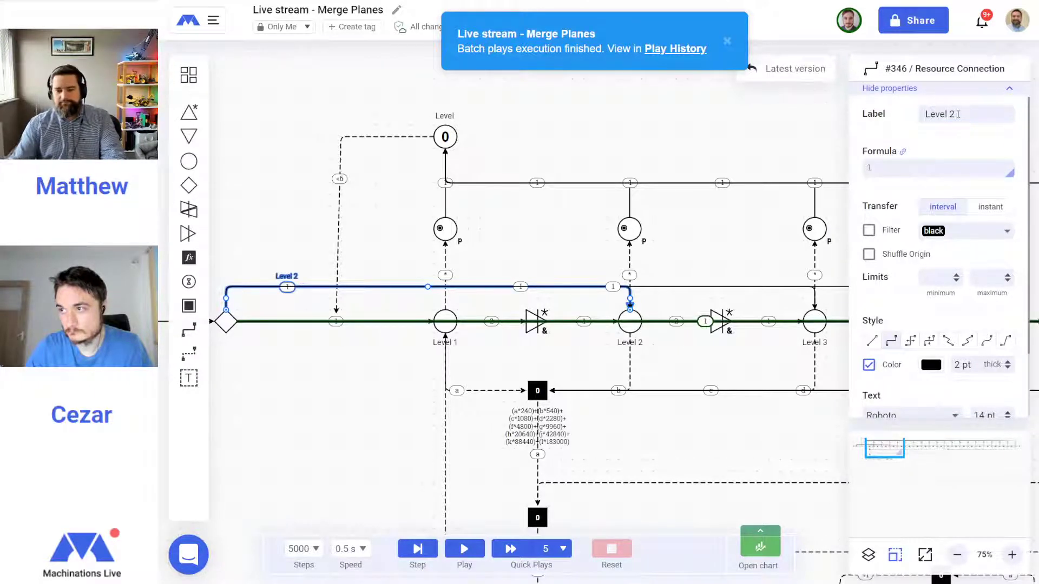
Move the formula marker of the gate's connection to the Level 3 pool along the line, beside the Level 2 connection's marker
{"action": "left_click", "coordinate": [612, 287]}
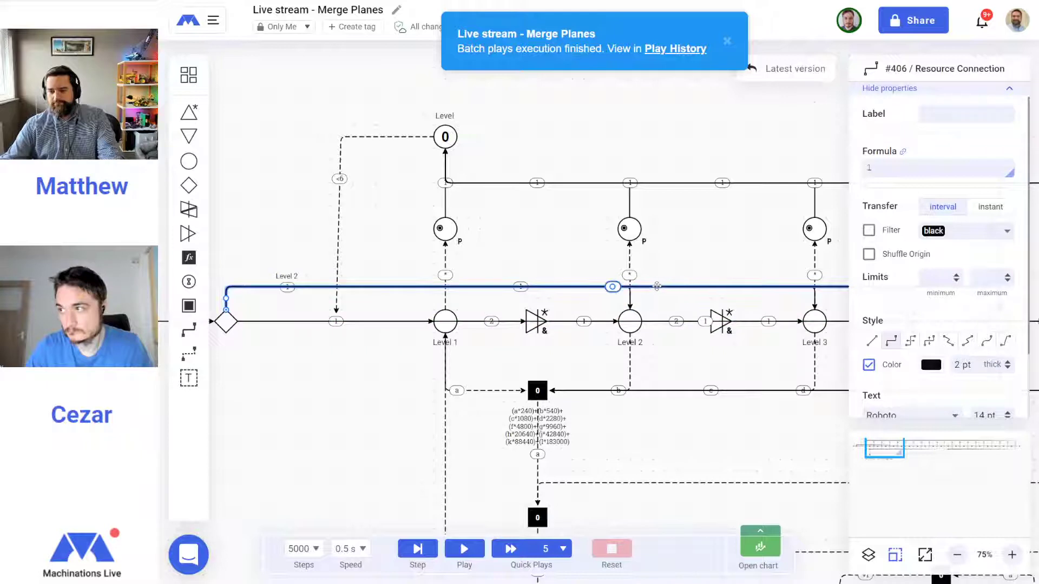
{"action": "left_click_drag", "start_coordinate": [743, 304], "coordinate": [687, 303]}
{"action": "left_click", "coordinate": [756, 301]}
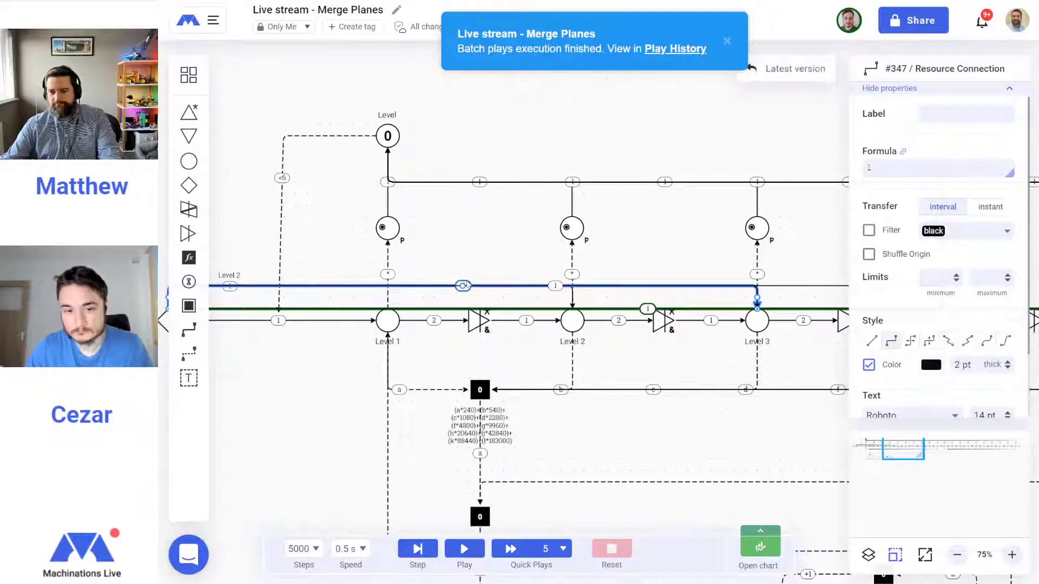
{"action": "left_click", "coordinate": [464, 284]}
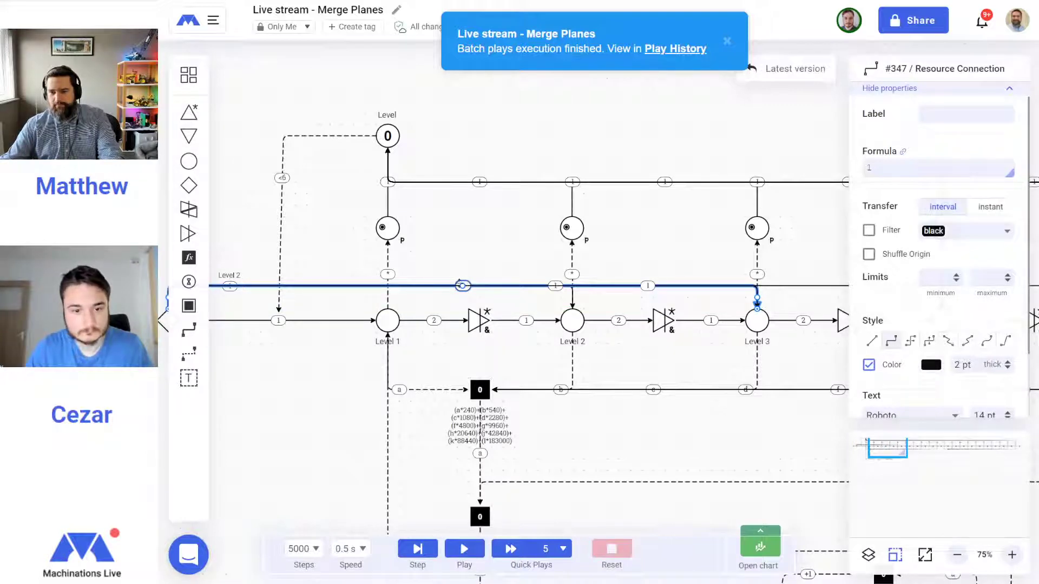
{"action": "left_click", "coordinate": [1012, 554]}
{"action": "left_click", "coordinate": [1012, 555]}
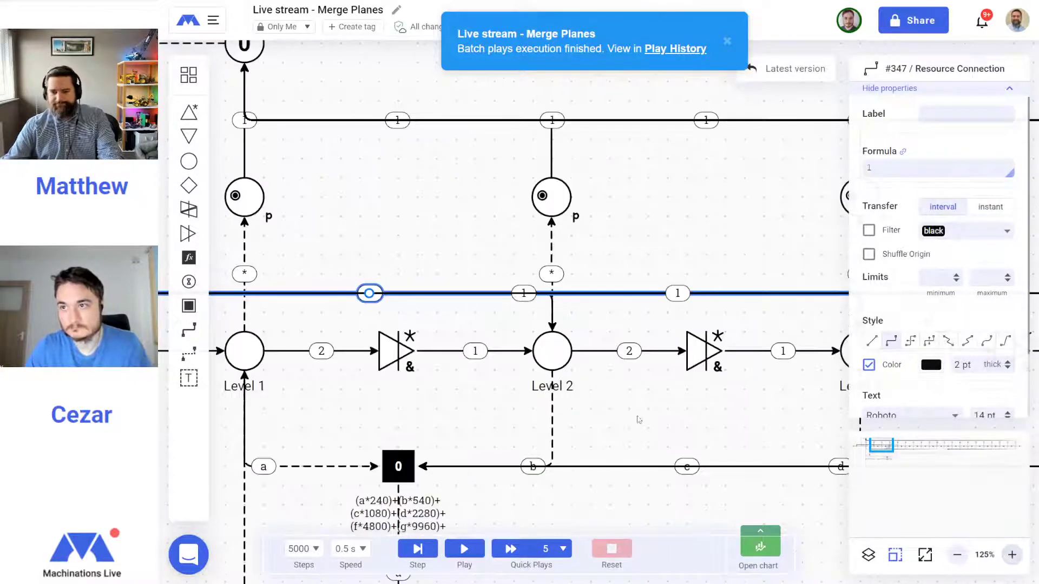
{"action": "left_click_drag", "start_coordinate": [429, 258], "coordinate": [710, 277]}
{"action": "left_click_drag", "start_coordinate": [644, 307], "coordinate": [317, 288]}
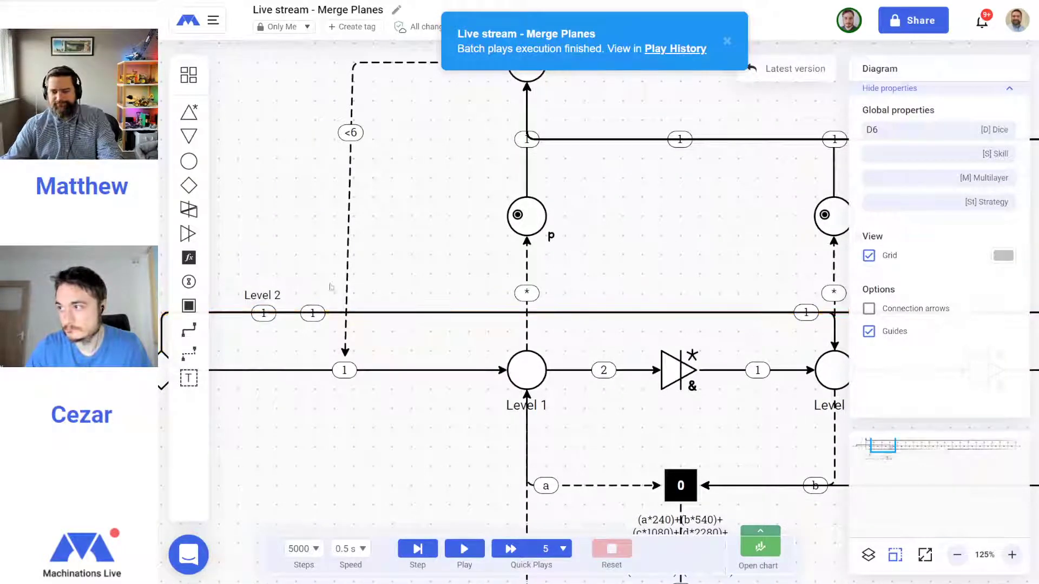
Label the resource connection from the gate to the Level 1 pool as Level 1
{"action": "left_click", "coordinate": [344, 370]}
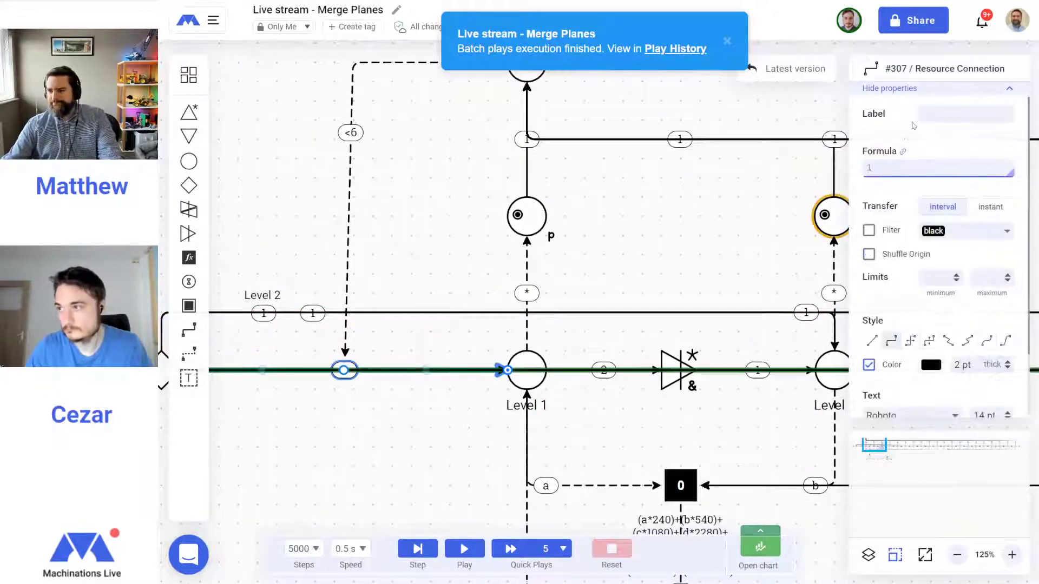
{"action": "left_click", "coordinate": [941, 112]}
{"action": "type", "text": "Level 1"}
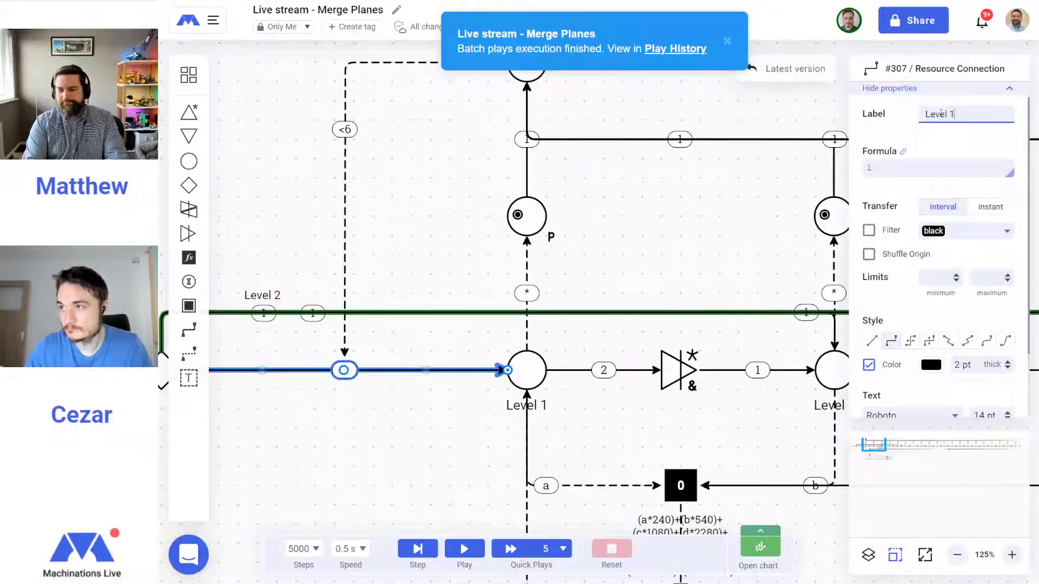
{"action": "key", "text": "Return"}
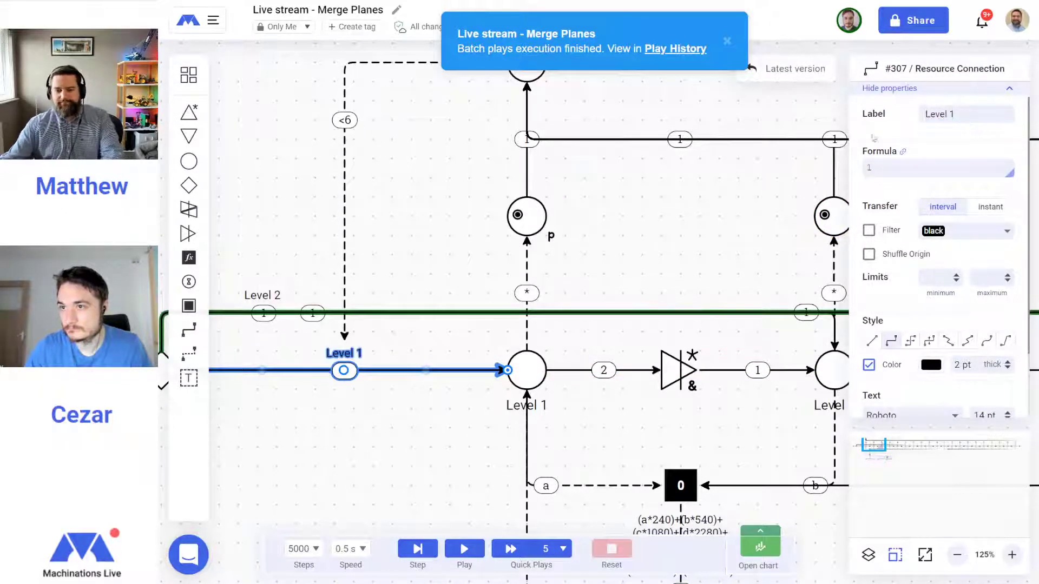
Label the resource connection from the gate to the Level 3 pool as Level 3
{"action": "left_click", "coordinate": [315, 307]}
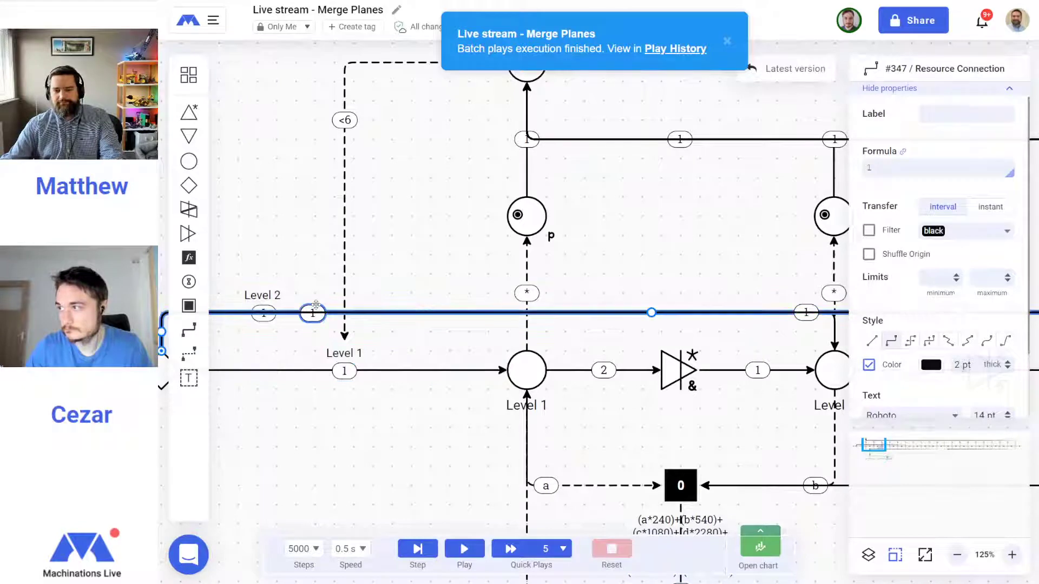
{"action": "left_click", "coordinate": [931, 115]}
{"action": "type", "text": "Level"}
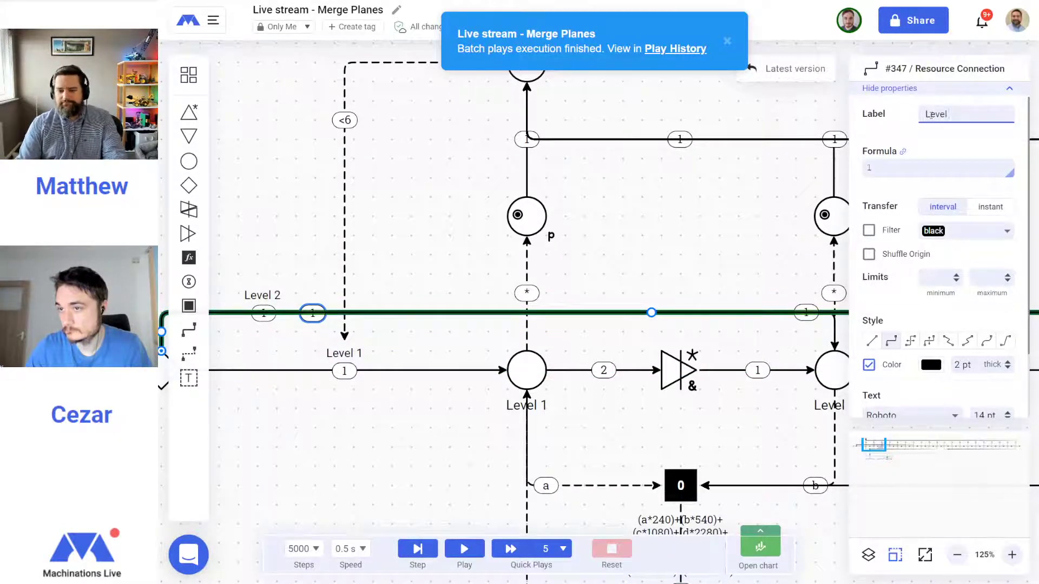
{"action": "type", "text": " 3"}
{"action": "key", "text": "Return"}
{"action": "left_click", "coordinate": [433, 236]}
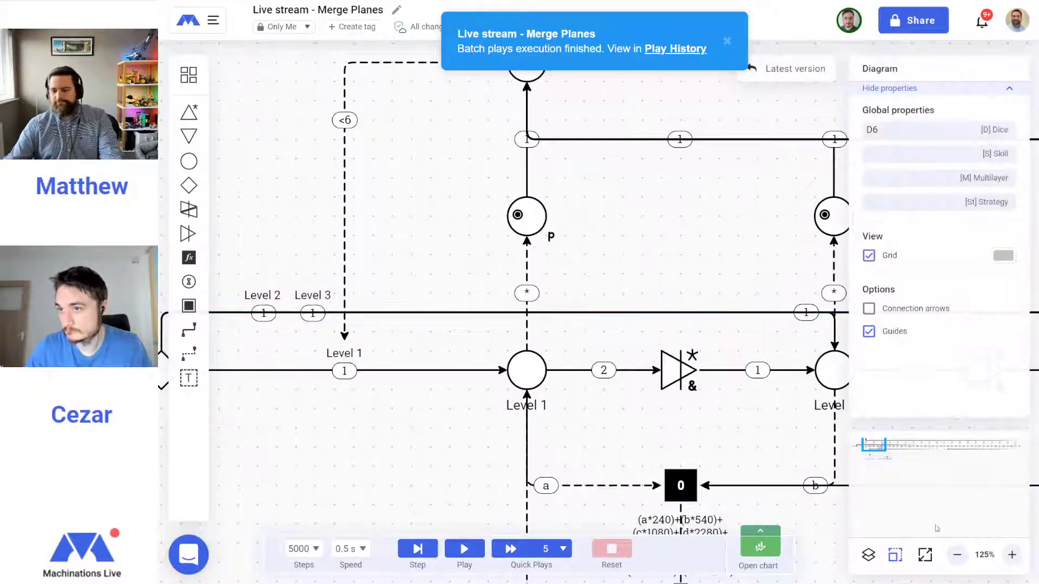
Draw a state connection from the Level pool to the Level 2 connection's label and set its formula to ==6
{"action": "left_click", "coordinate": [956, 555]}
{"action": "left_click_drag", "start_coordinate": [487, 238], "coordinate": [548, 287]}
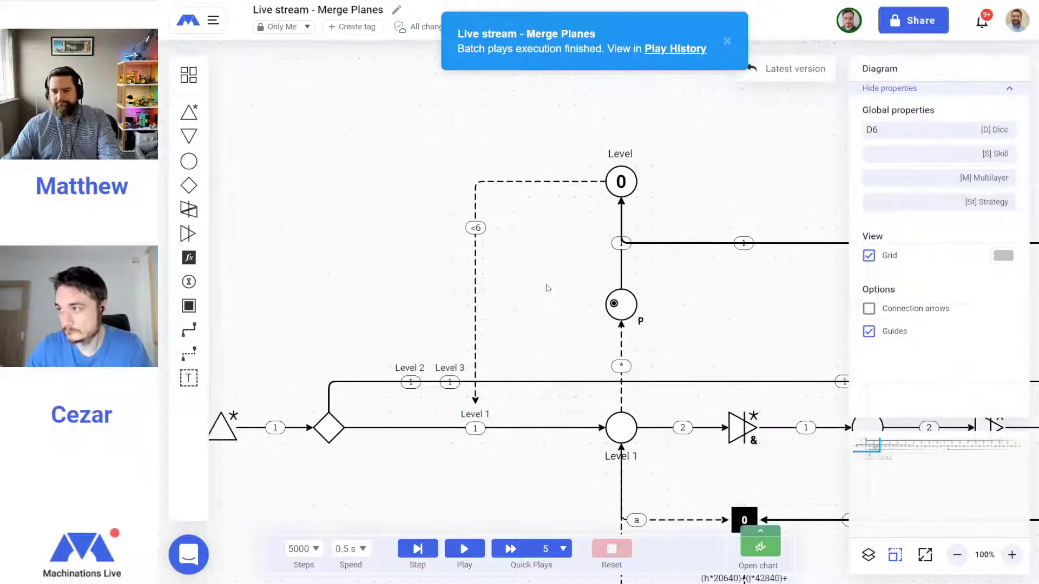
{"action": "left_click", "coordinate": [194, 359]}
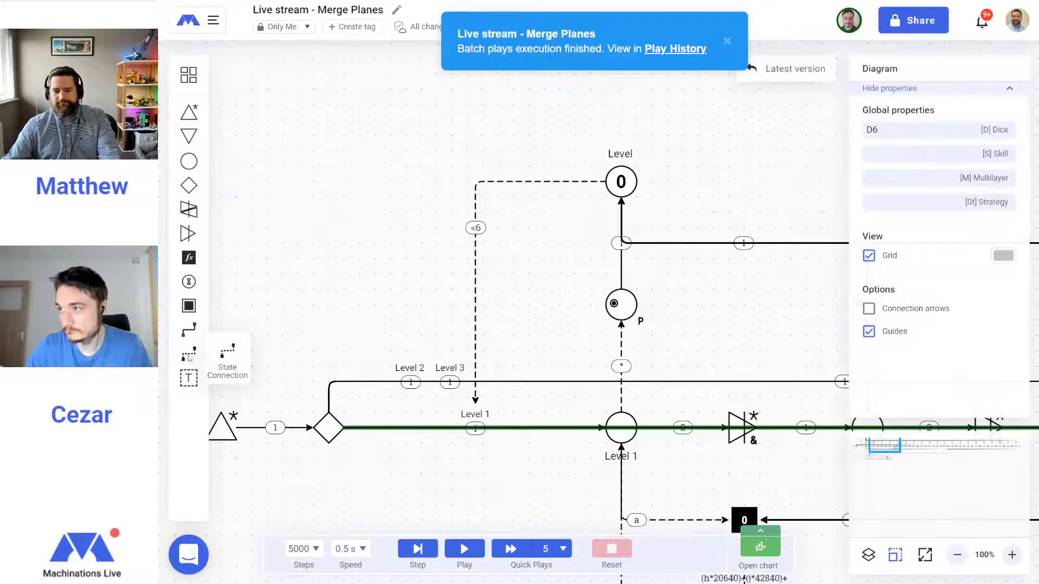
{"action": "left_click_drag", "start_coordinate": [606, 203], "coordinate": [406, 378]}
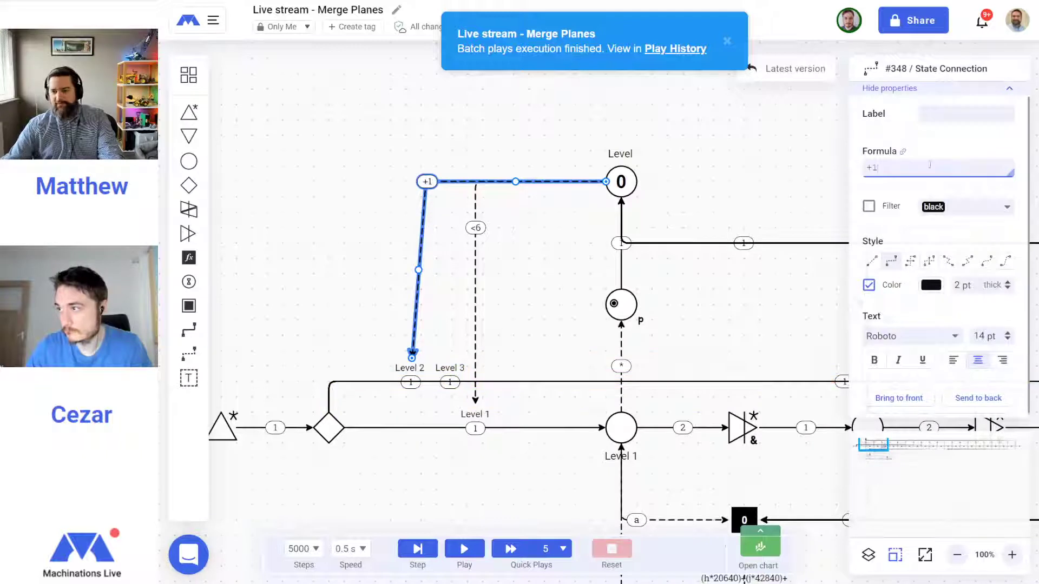
{"action": "type", "text": "=="}
{"action": "key", "text": "Return"}
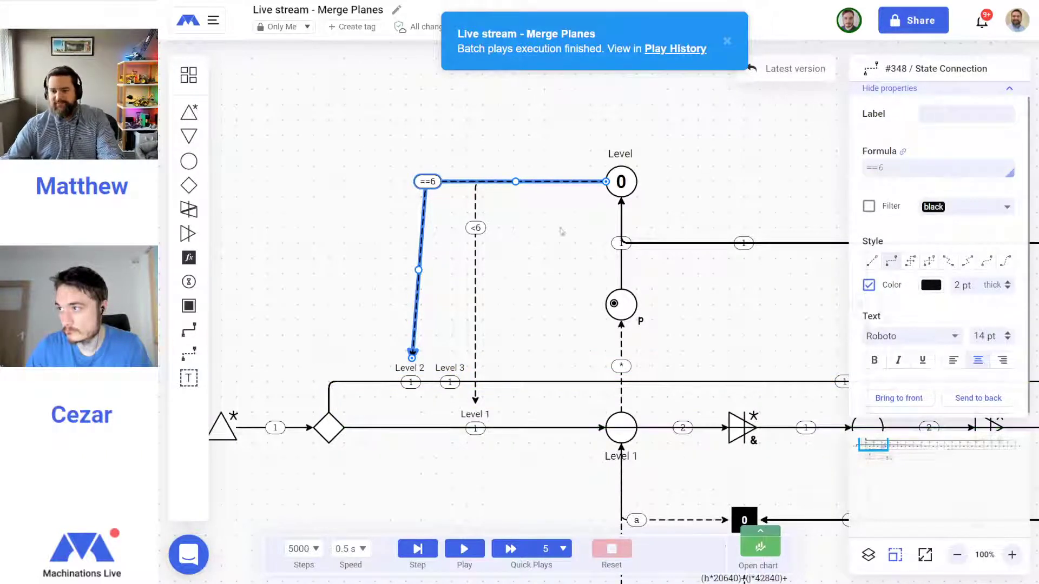
{"action": "left_click", "coordinate": [574, 216]}
Draw a state connection from the Level pool to the Level 3 connection's label and set its formula to ==7
{"action": "left_click", "coordinate": [189, 354]}
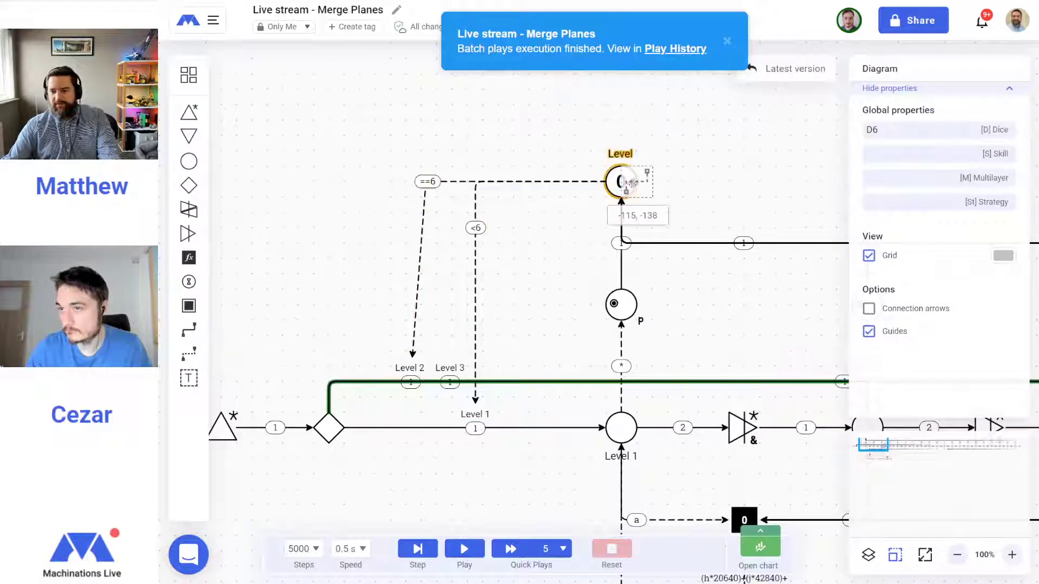
{"action": "left_click_drag", "start_coordinate": [620, 180], "coordinate": [434, 394]}
{"action": "left_click_drag", "start_coordinate": [446, 371], "coordinate": [447, 371]}
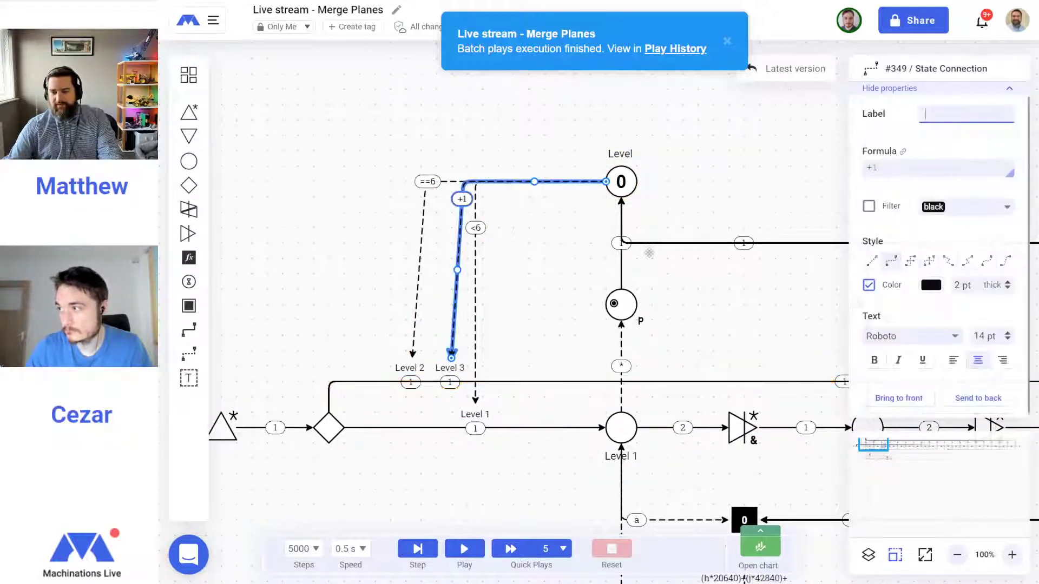
{"action": "left_click_drag", "start_coordinate": [905, 162], "coordinate": [849, 172]}
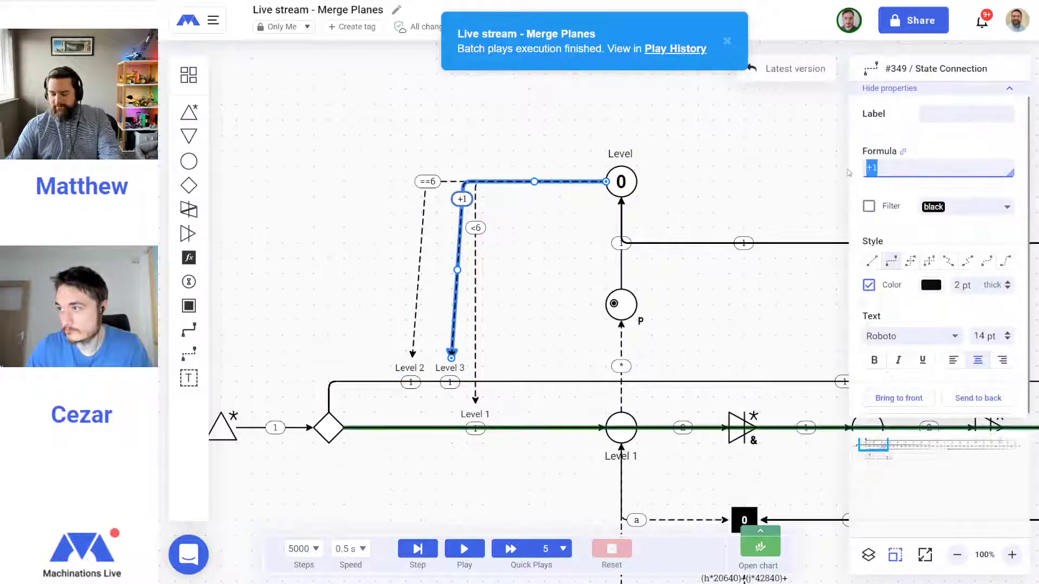
{"action": "type", "text": "==7"}
{"action": "left_click", "coordinate": [522, 346]}
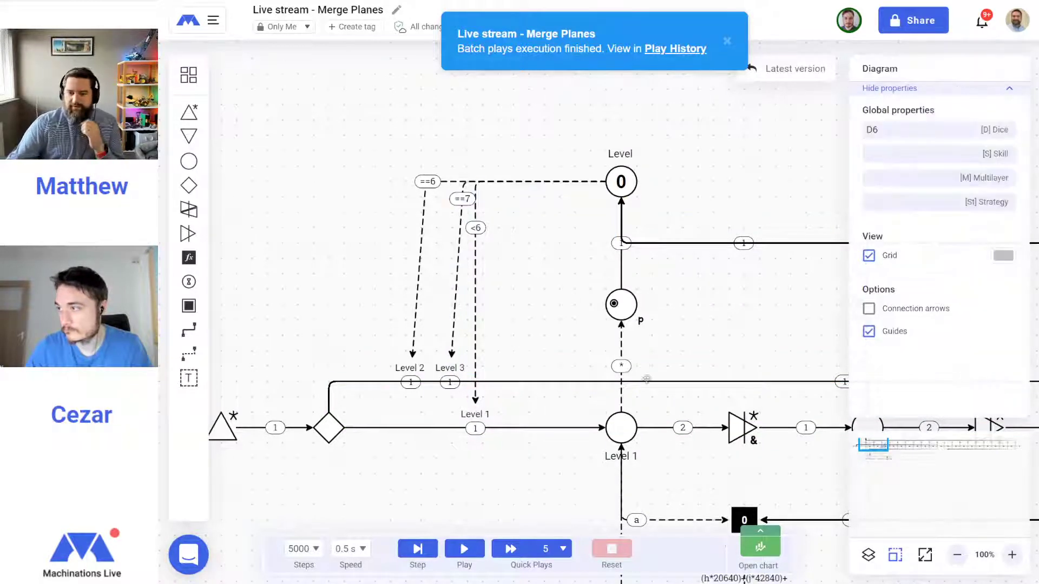
Play the simulation for a few steps to check the gate's connections, and reset it
{"action": "left_click", "coordinate": [464, 551]}
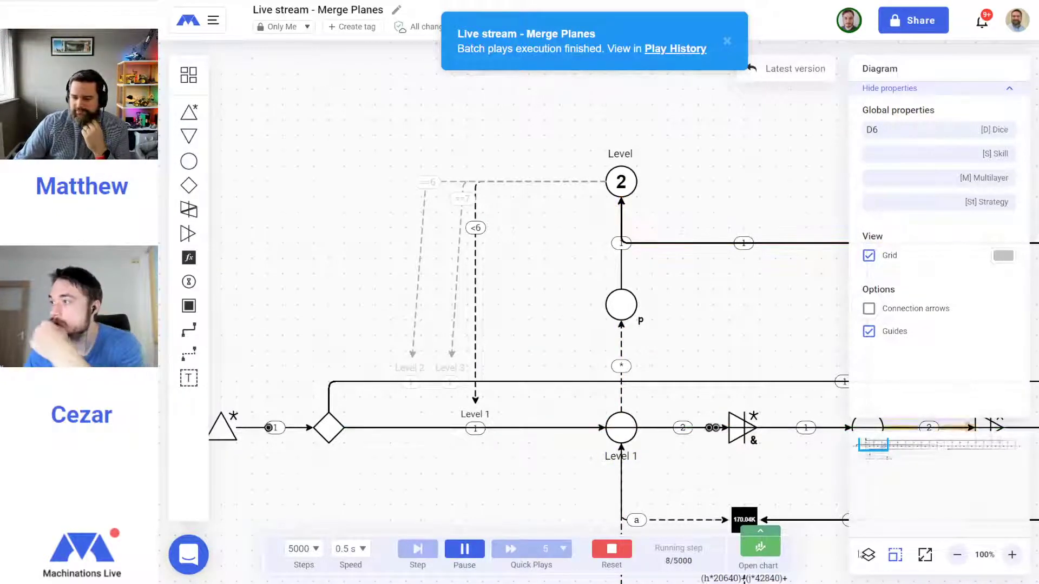
{"action": "left_click", "coordinate": [612, 550]}
Set the formula of the state connection above the Level 1 pool to >0 and make the pool it triggers automatic
{"action": "left_click_drag", "start_coordinate": [727, 327], "coordinate": [382, 311]}
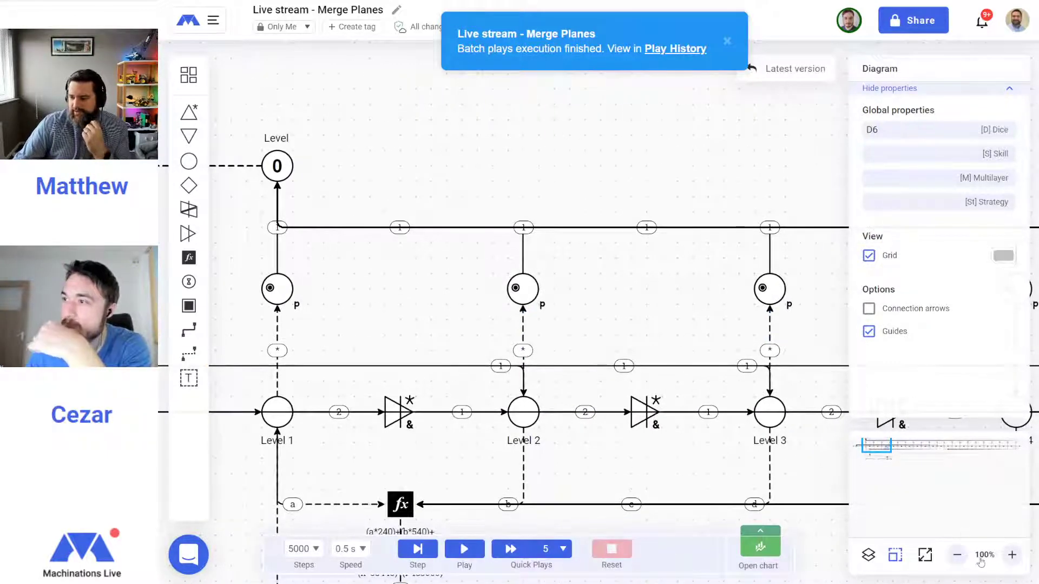
{"action": "left_click", "coordinate": [957, 555]}
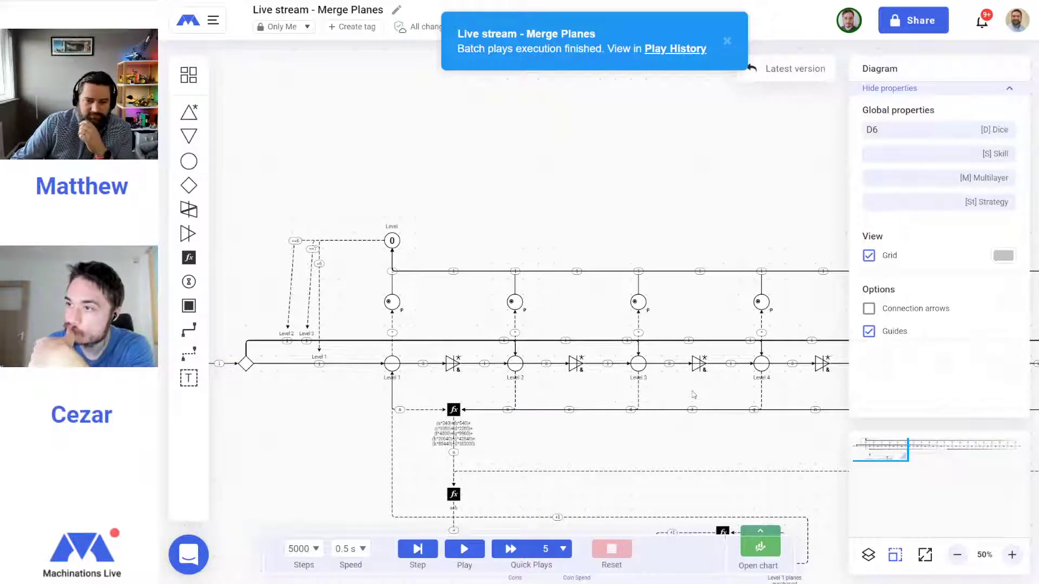
{"action": "left_click", "coordinate": [391, 326]}
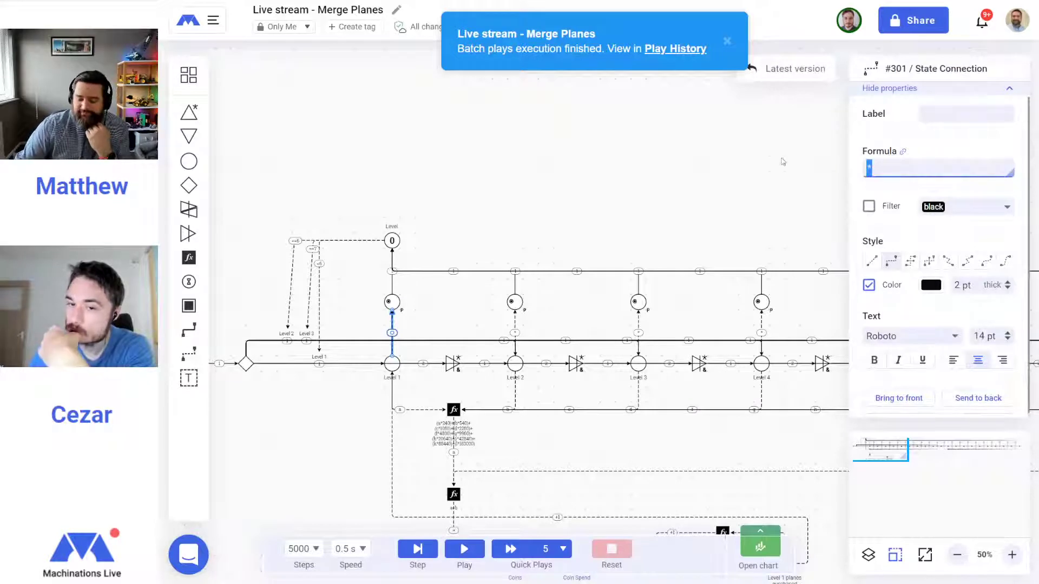
{"action": "type", "text": ">0"}
{"action": "key", "text": "Return"}
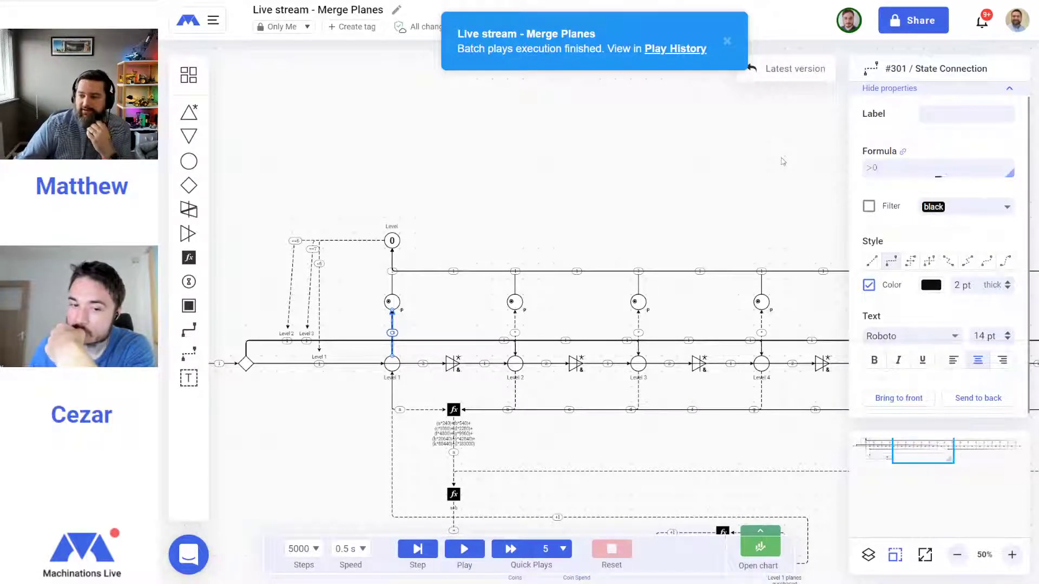
{"action": "left_click", "coordinate": [391, 300]}
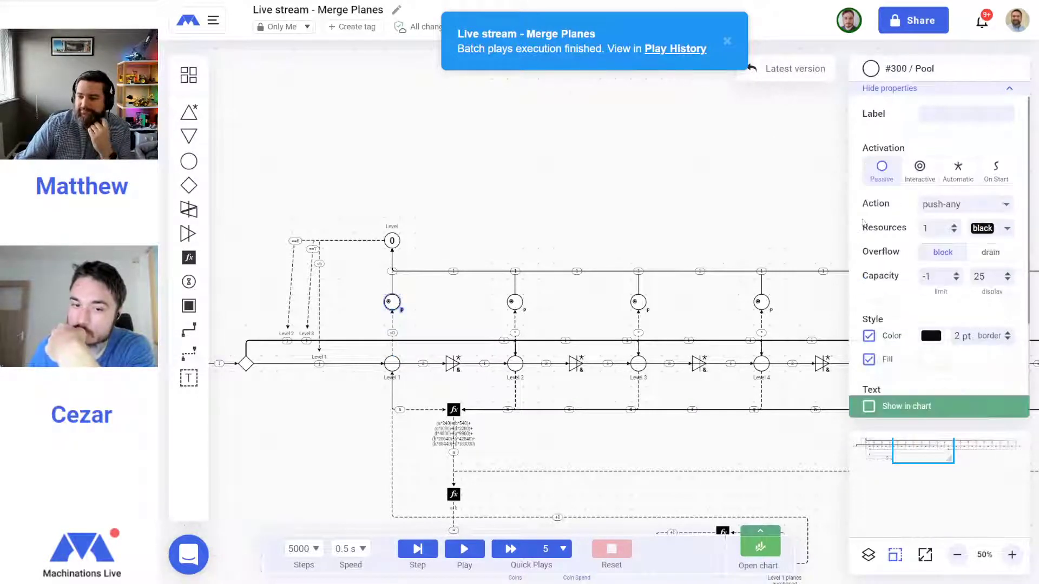
Set the formula of the state connection above the Level 2 pool to >0 and make the pool it triggers automatic
{"action": "left_click", "coordinate": [523, 325]}
{"action": "left_click_drag", "start_coordinate": [872, 168], "coordinate": [847, 174]}
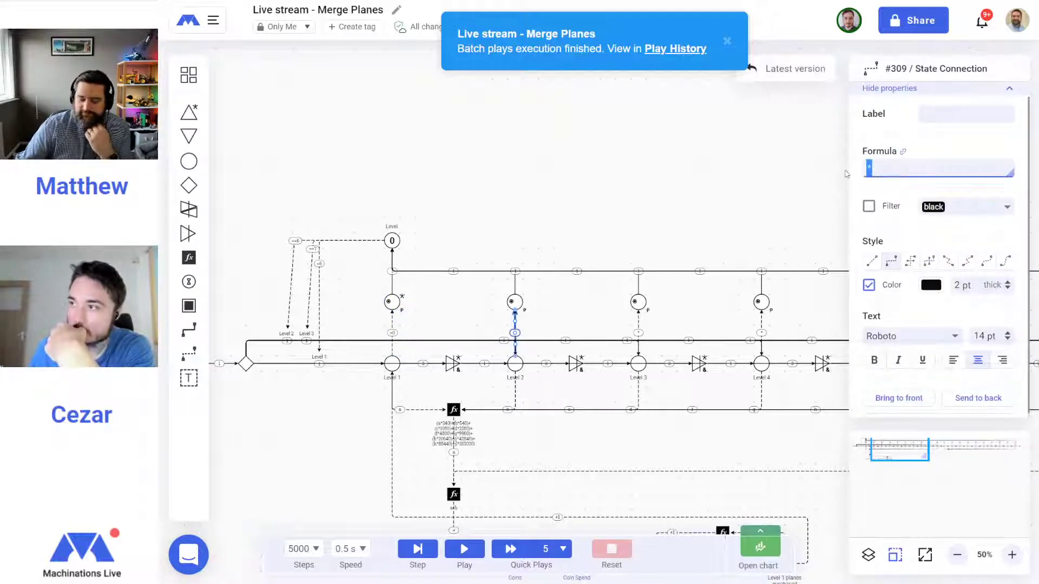
{"action": "type", "text": ">0"}
{"action": "key", "text": "Return"}
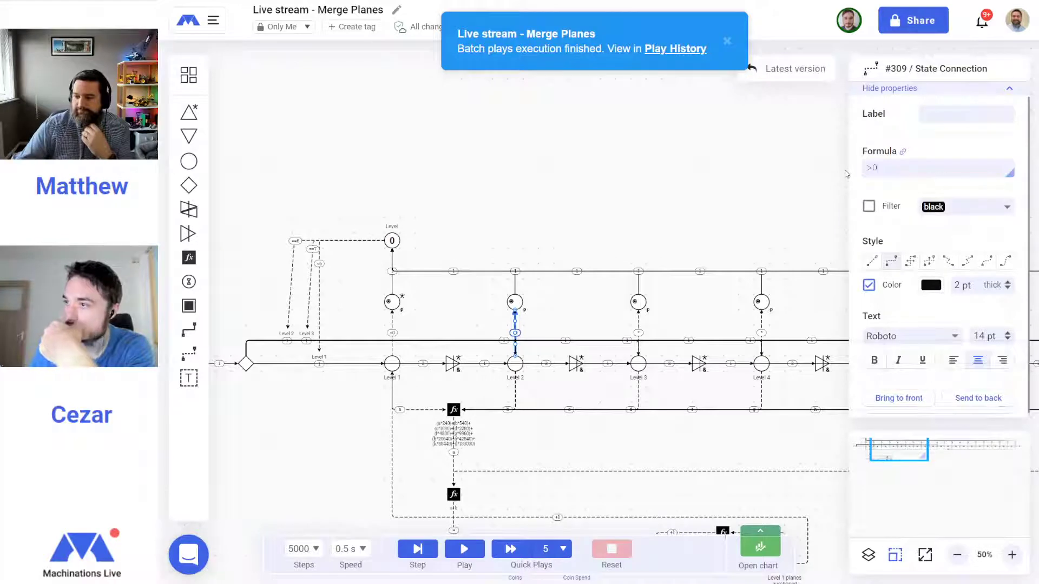
{"action": "left_click", "coordinate": [514, 302]}
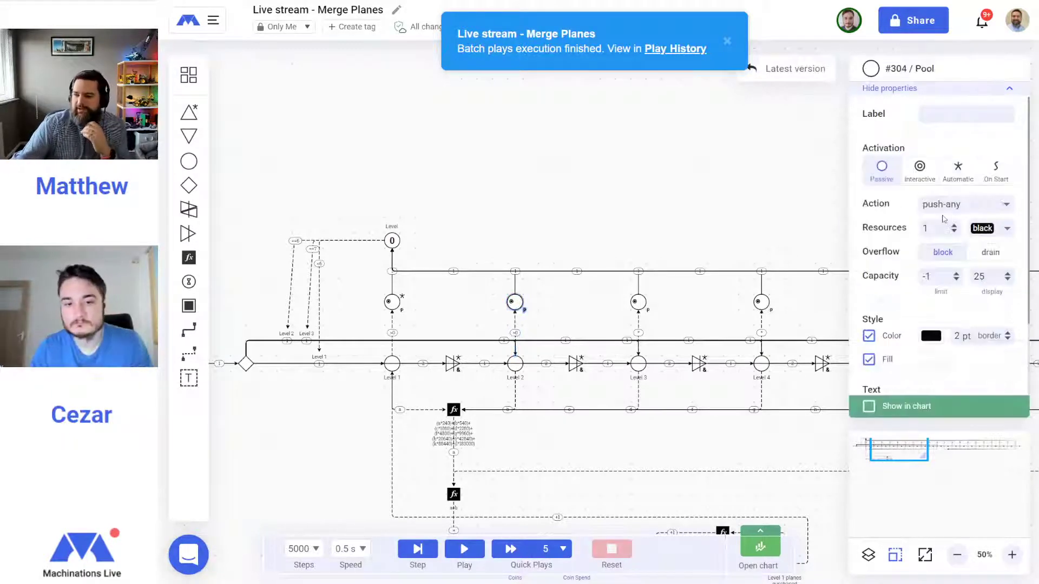
Make the pool above Level 3 automatic and set the formula of the state connection leading to it to >0
{"action": "left_click_drag", "start_coordinate": [671, 332], "coordinate": [559, 315]}
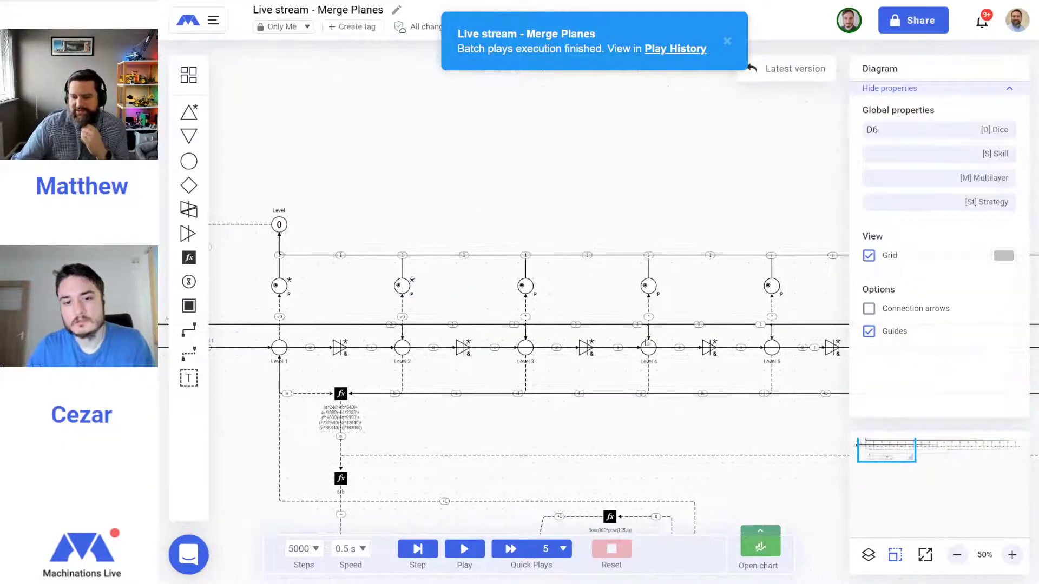
{"action": "left_click", "coordinate": [1012, 554]}
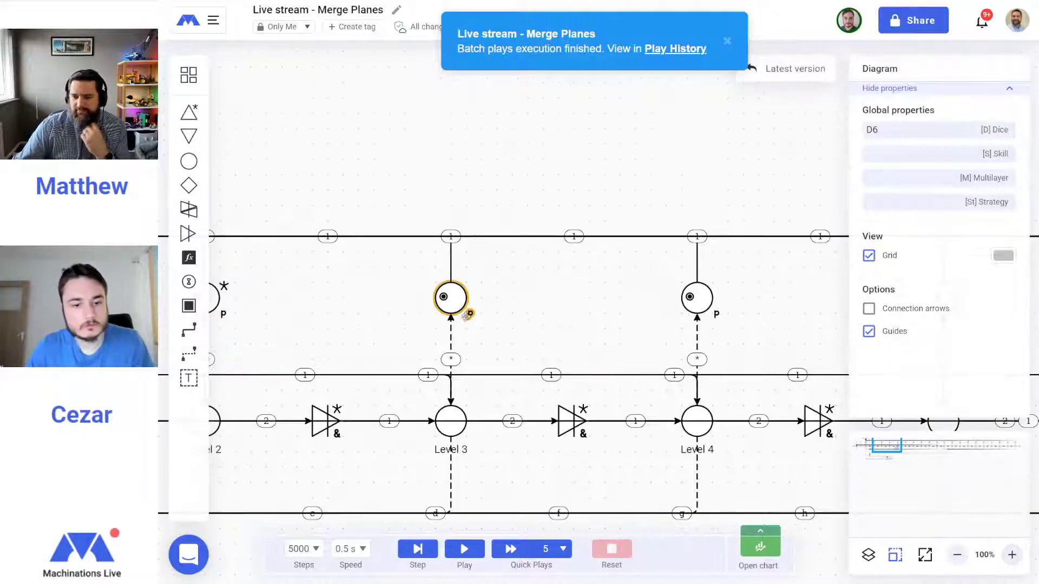
{"action": "left_click", "coordinate": [450, 343]}
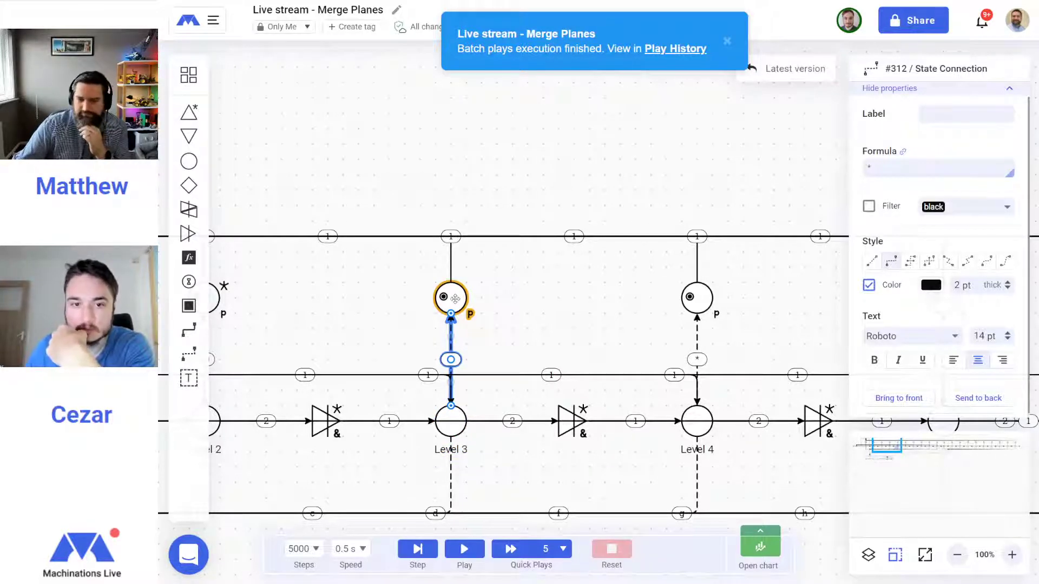
{"action": "left_click", "coordinate": [540, 335]}
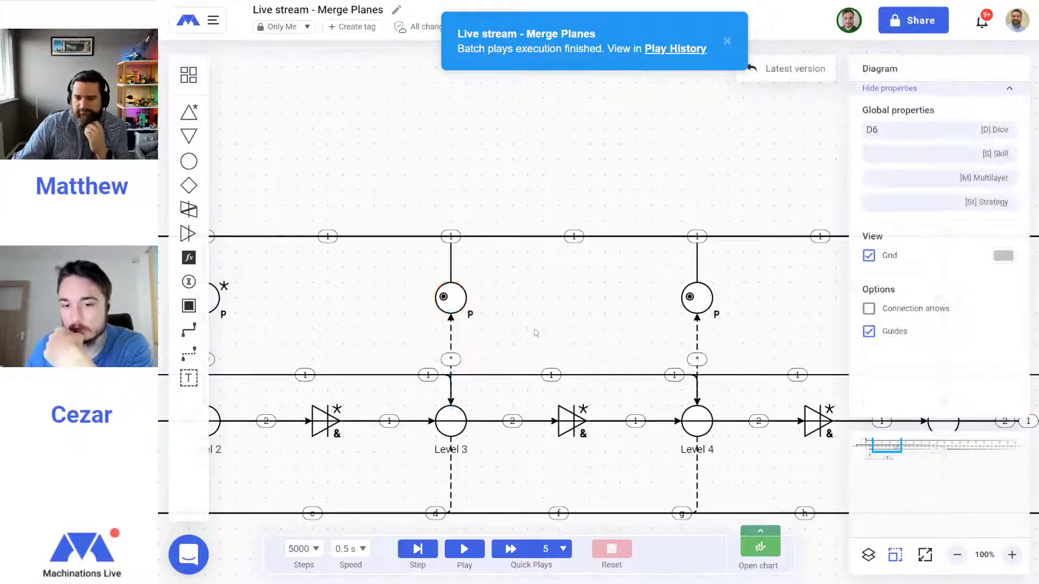
{"action": "left_click", "coordinate": [457, 298]}
{"action": "left_click", "coordinate": [958, 167]}
{"action": "left_click", "coordinate": [936, 205]}
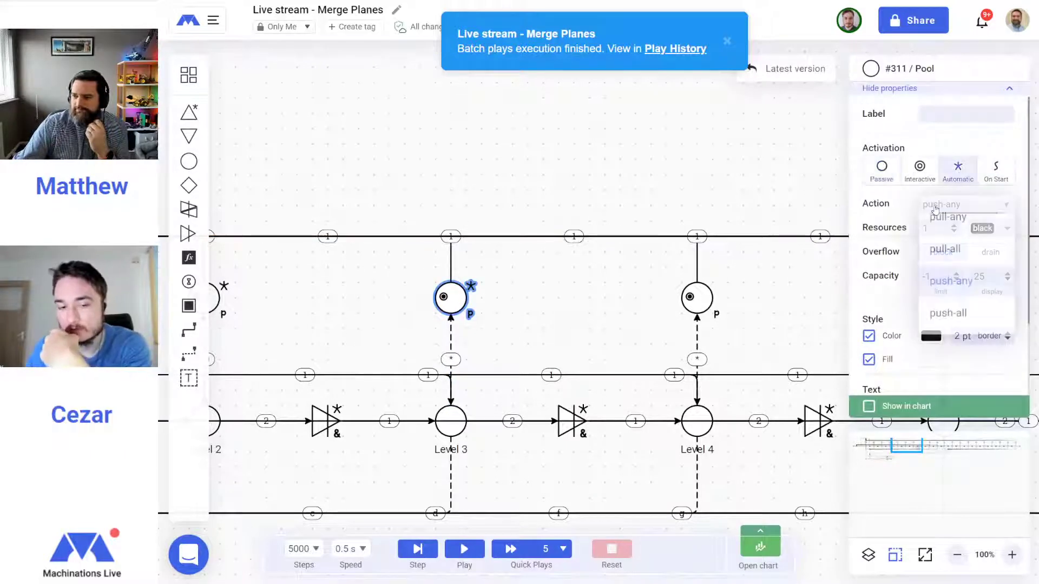
{"action": "left_click", "coordinate": [581, 325]}
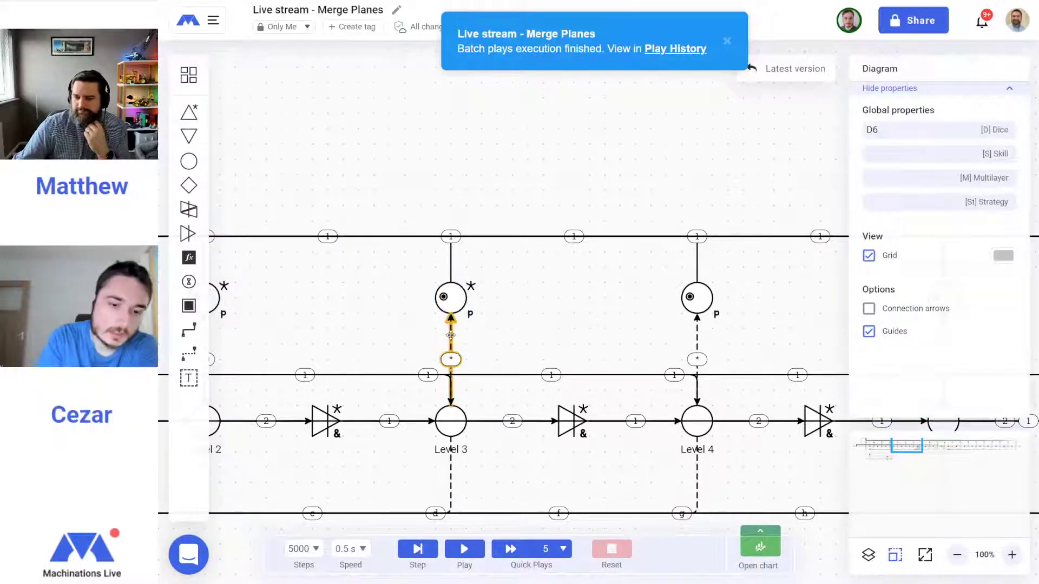
{"action": "left_click", "coordinate": [451, 335]}
{"action": "type", "text": ">0"}
{"action": "key", "text": "Return"}
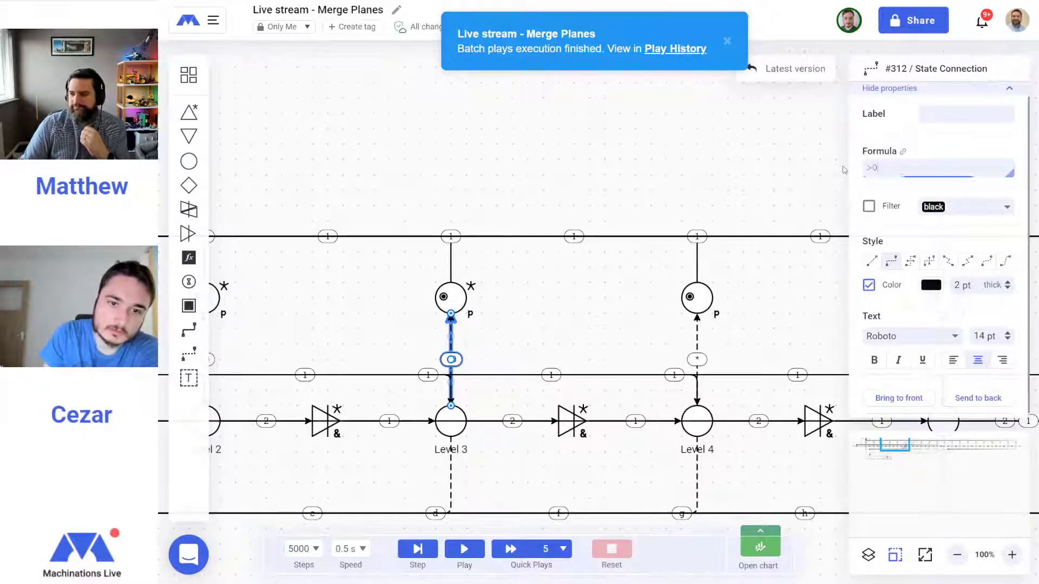
Set the formula of the state connection above the Level 4 pool to >0 and make the pool it triggers automatic
{"action": "left_click", "coordinate": [704, 341]}
{"action": "type", "text": ">0"}
{"action": "key", "text": "Return"}
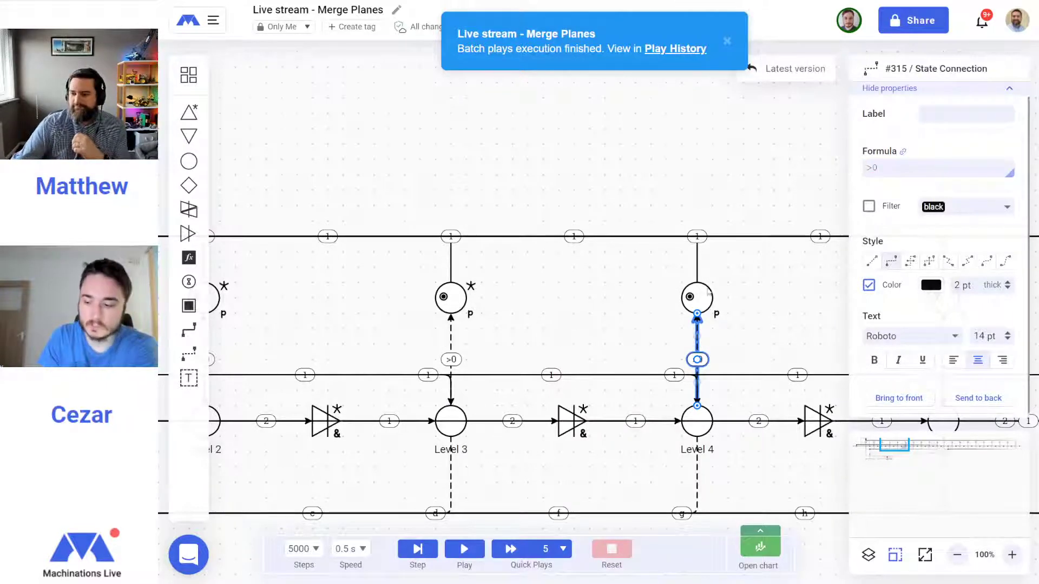
{"action": "left_click", "coordinate": [703, 303]}
{"action": "left_click", "coordinate": [957, 169]}
Set the formula of the state connection above the Level 5 pool to >0 and make the pool it triggers automatic
{"action": "left_click_drag", "start_coordinate": [782, 325], "coordinate": [401, 318]}
{"action": "left_click", "coordinate": [563, 341]}
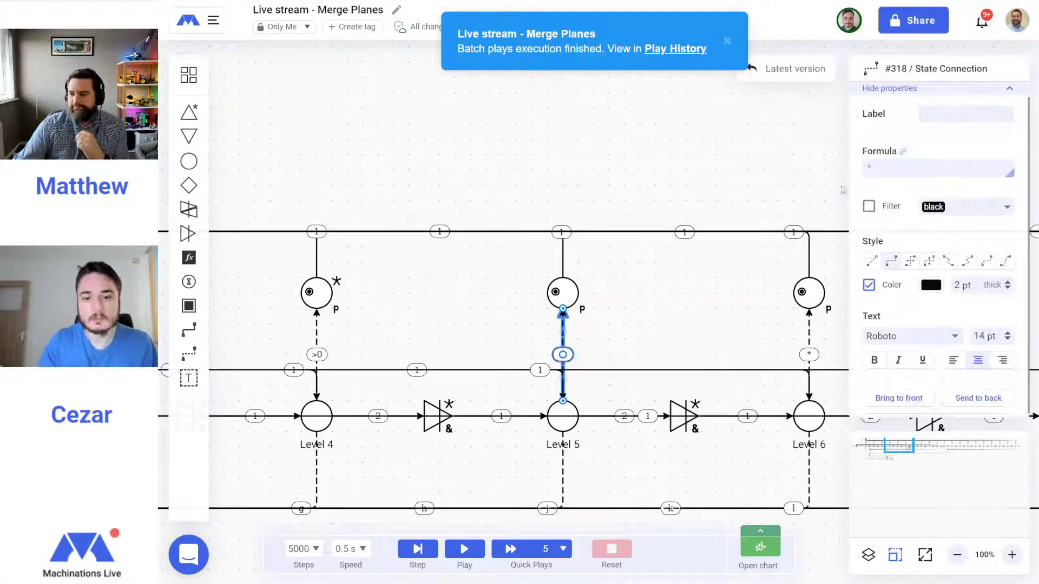
{"action": "double_click", "coordinate": [854, 172]}
{"action": "type", "text": ">0"}
{"action": "key", "text": "Return"}
{"action": "left_click", "coordinate": [568, 300]}
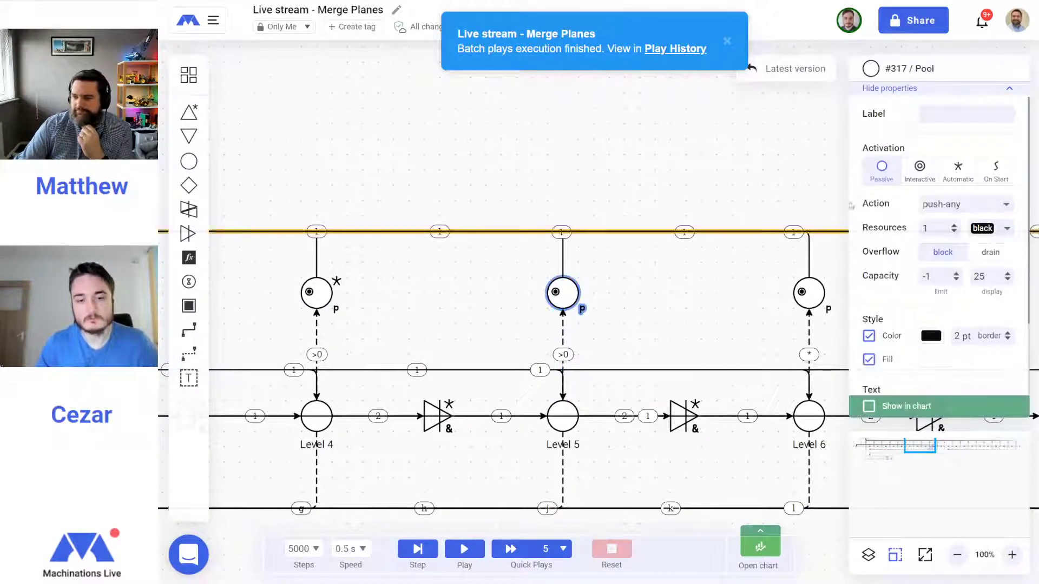
Set the formula of the state connection above the Level 6 pool to >0 and make the pool it triggers automatic
{"action": "left_click_drag", "start_coordinate": [710, 339], "coordinate": [548, 333]}
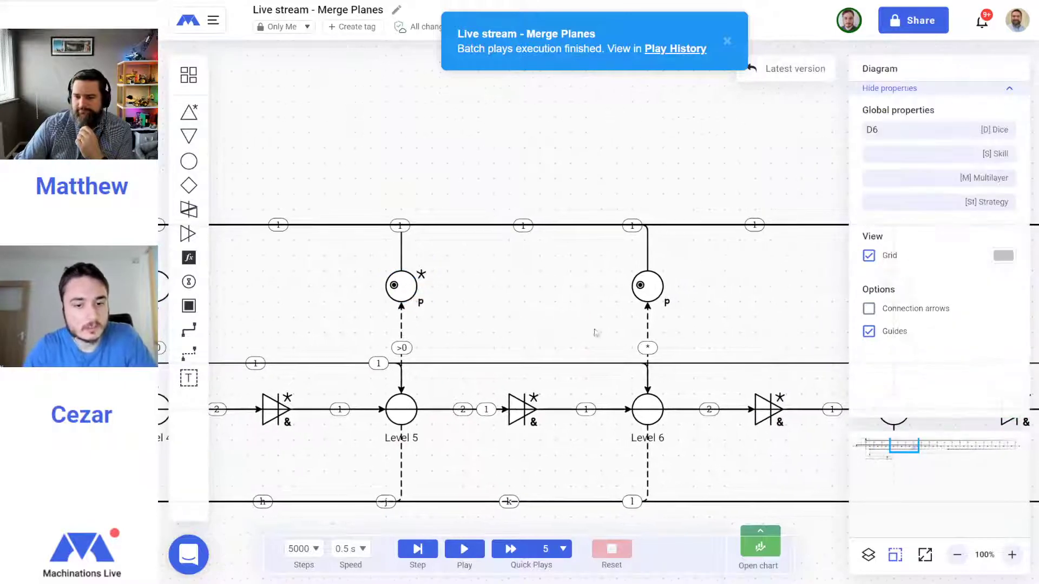
{"action": "left_click", "coordinate": [646, 328]}
{"action": "left_click_drag", "start_coordinate": [879, 169], "coordinate": [850, 173]}
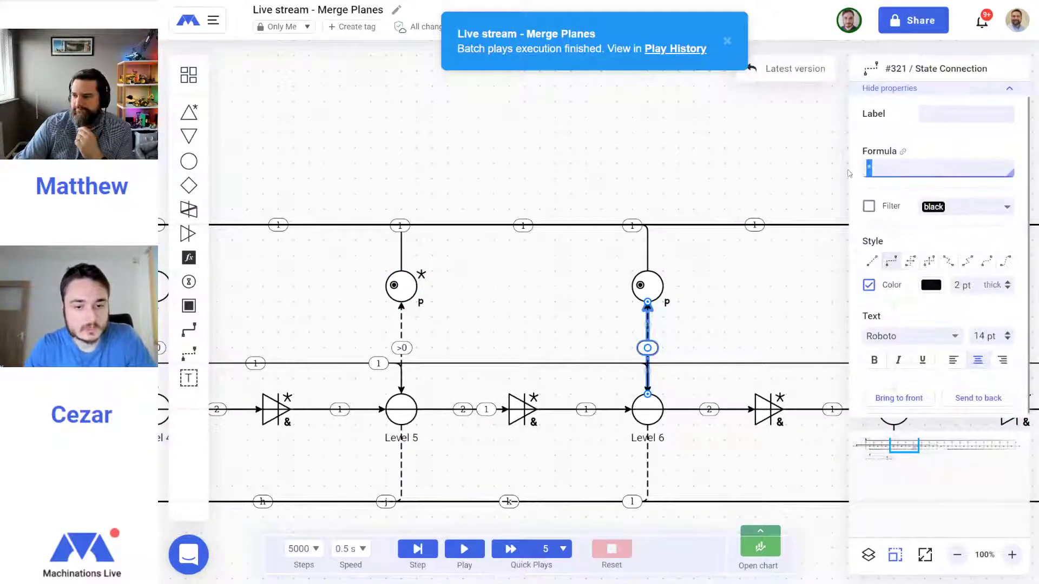
{"action": "type", "text": ">0"}
{"action": "key", "text": "Return"}
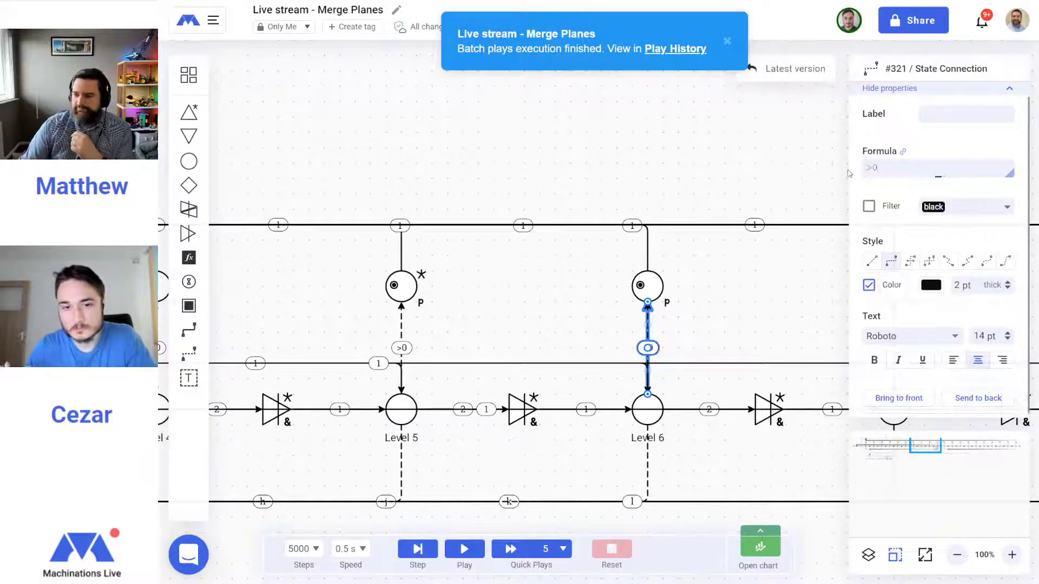
{"action": "left_click", "coordinate": [648, 285]}
{"action": "left_click", "coordinate": [958, 166]}
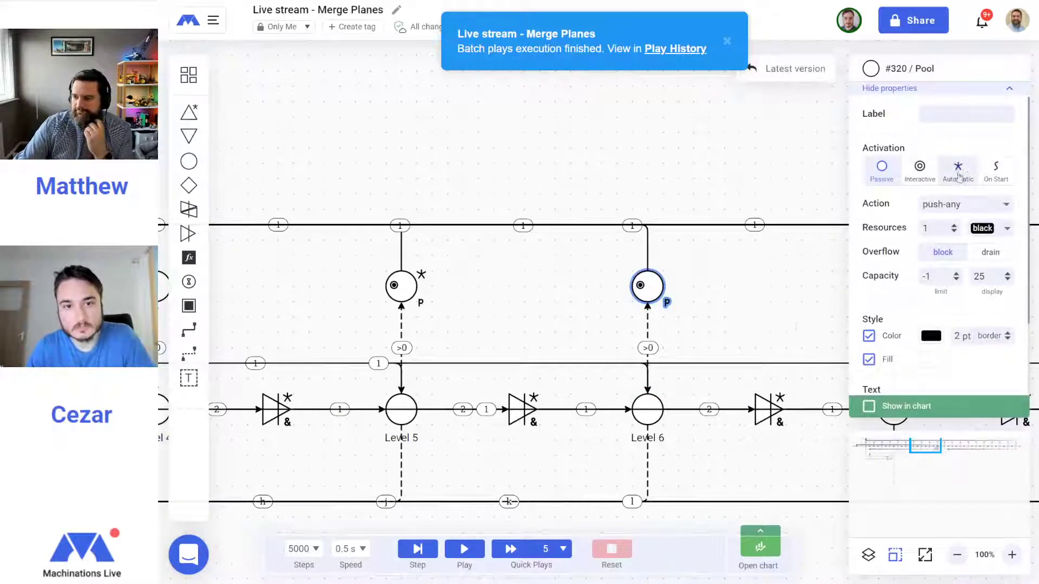
{"action": "left_click_drag", "start_coordinate": [781, 343], "coordinate": [465, 331]}
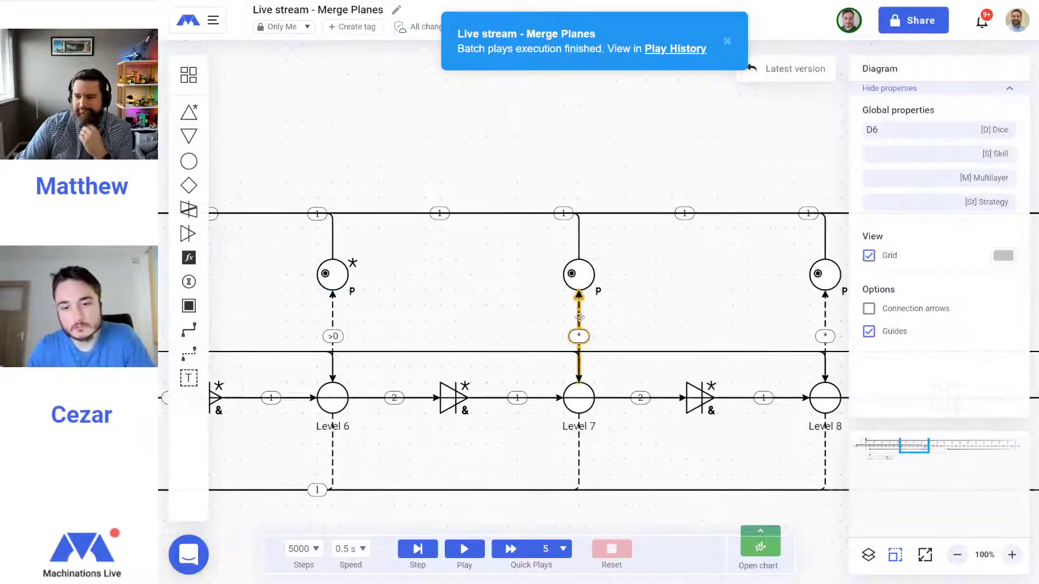
Set the formula of the state connection above the Level 7 pool to >0 and make the pool it triggers automatic
{"action": "left_click", "coordinate": [578, 319]}
{"action": "double_click", "coordinate": [920, 169]}
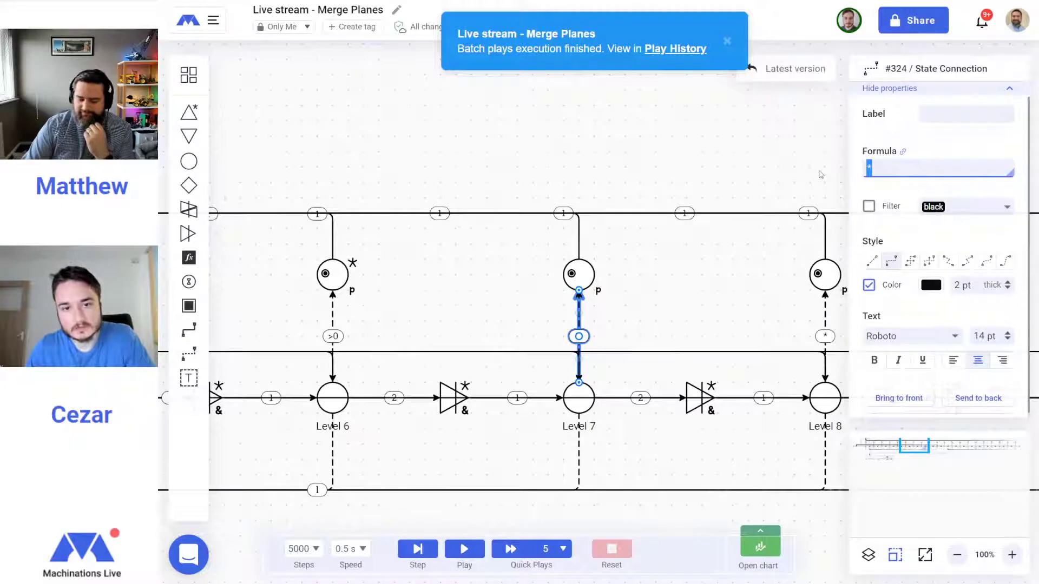
{"action": "type", "text": ">0"}
{"action": "key", "text": "Return"}
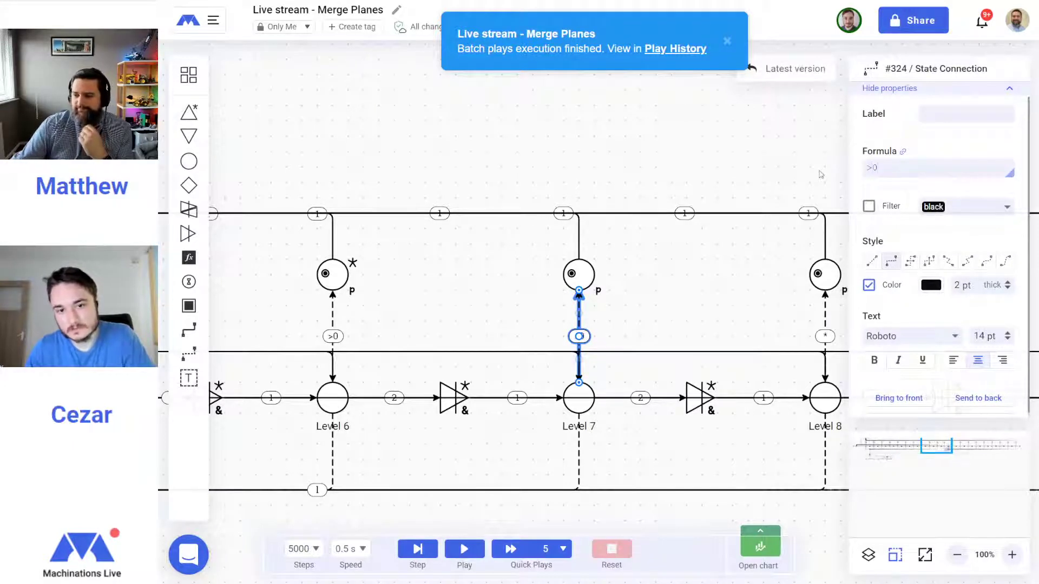
{"action": "left_click", "coordinate": [575, 282]}
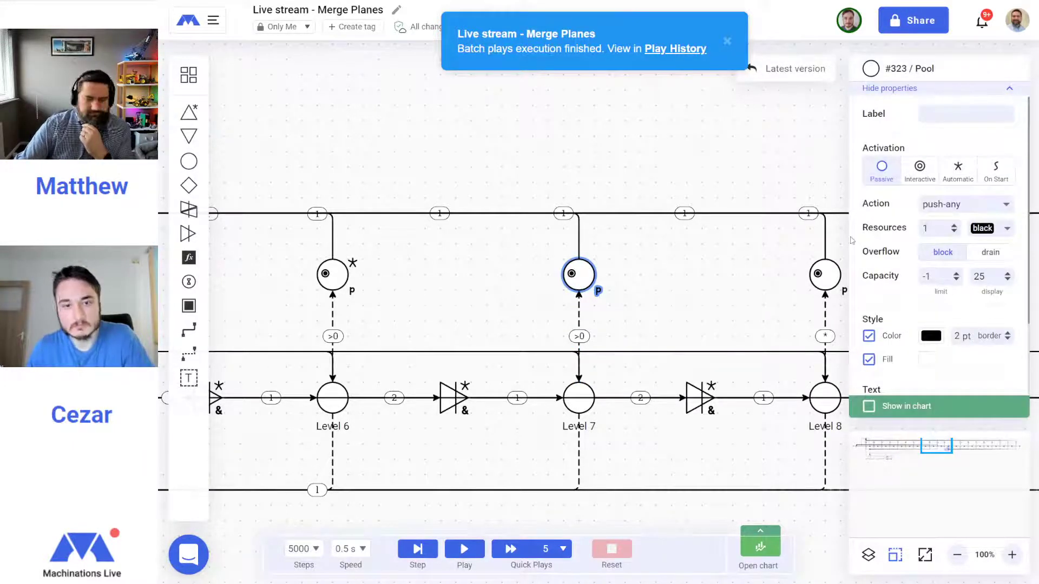
{"action": "left_click", "coordinate": [958, 168]}
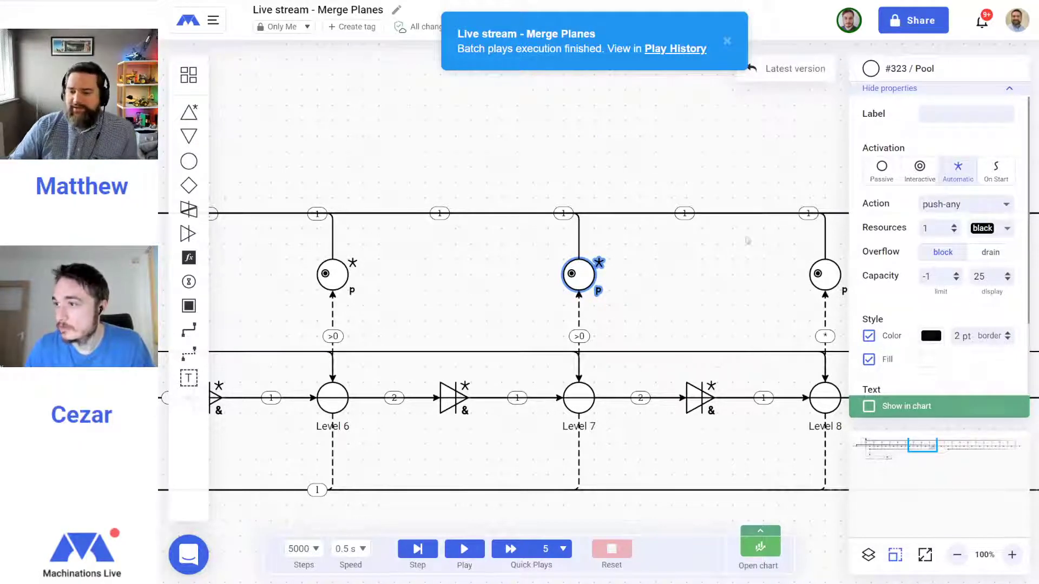
Select the whole row of trigger pools above the levels from Level 11 onward and set their activation to automatic
{"action": "left_click_drag", "start_coordinate": [703, 295], "coordinate": [553, 294]}
{"action": "left_click", "coordinate": [554, 294]}
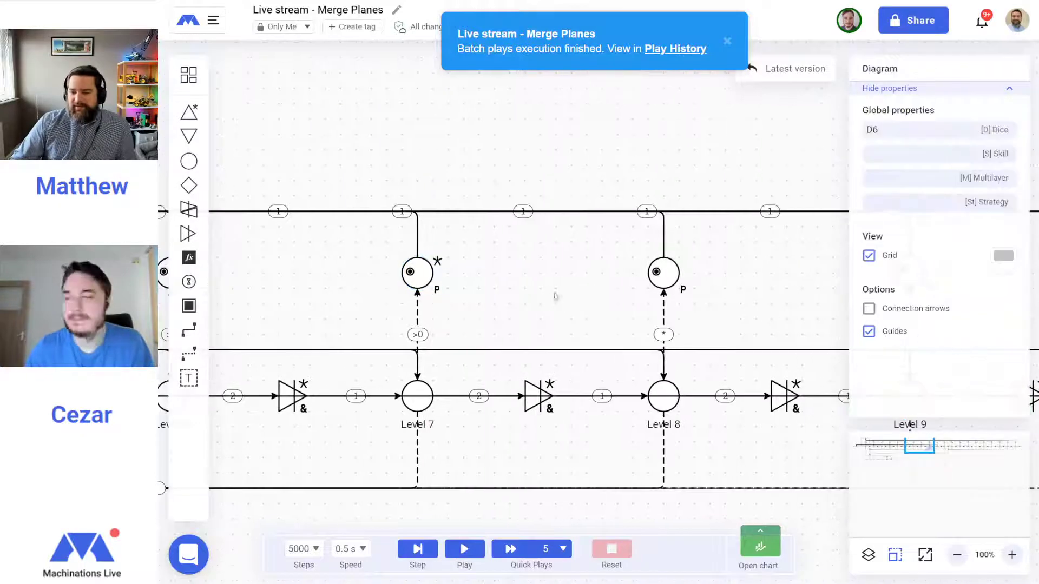
{"action": "left_click", "coordinate": [958, 555]}
{"action": "left_click", "coordinate": [957, 555]}
{"action": "left_click", "coordinate": [957, 554]}
{"action": "left_click_drag", "start_coordinate": [502, 407], "coordinate": [480, 456]}
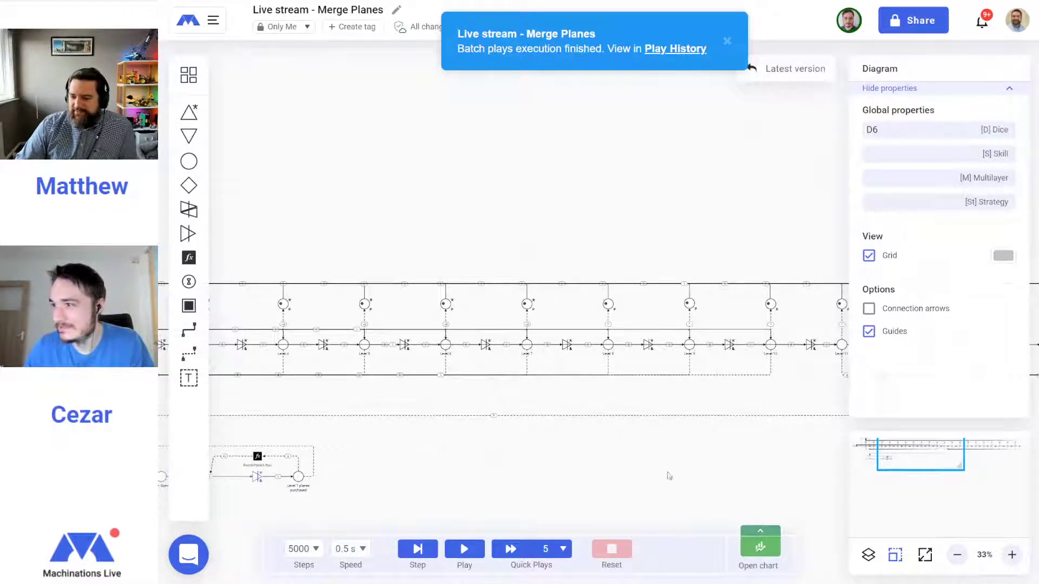
{"action": "left_click_drag", "start_coordinate": [929, 463], "coordinate": [995, 467]}
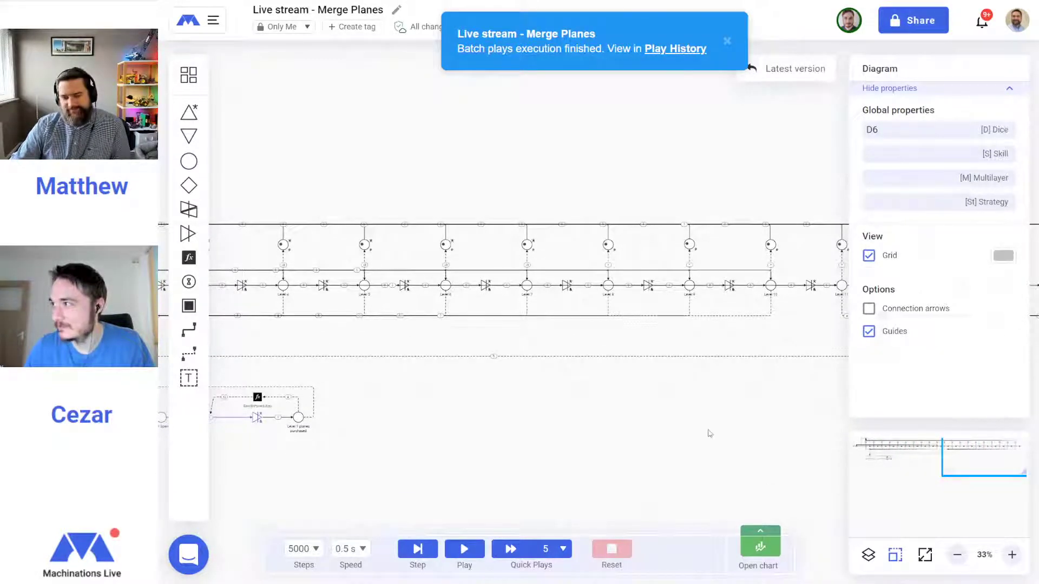
{"action": "left_click", "coordinate": [956, 554]}
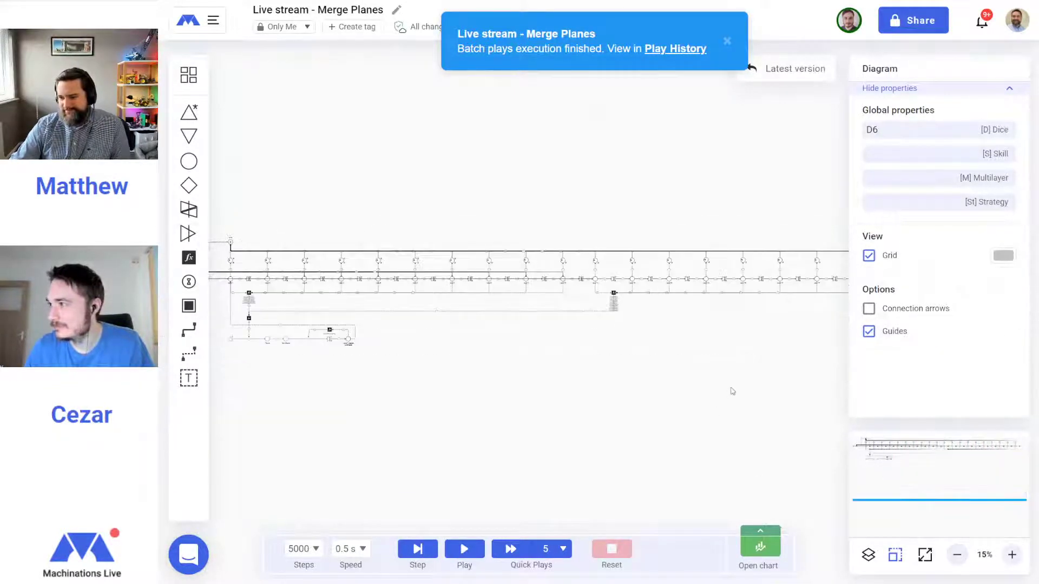
{"action": "scroll", "coordinate": [733, 389], "scroll_direction": "up", "scroll_amount": 2}
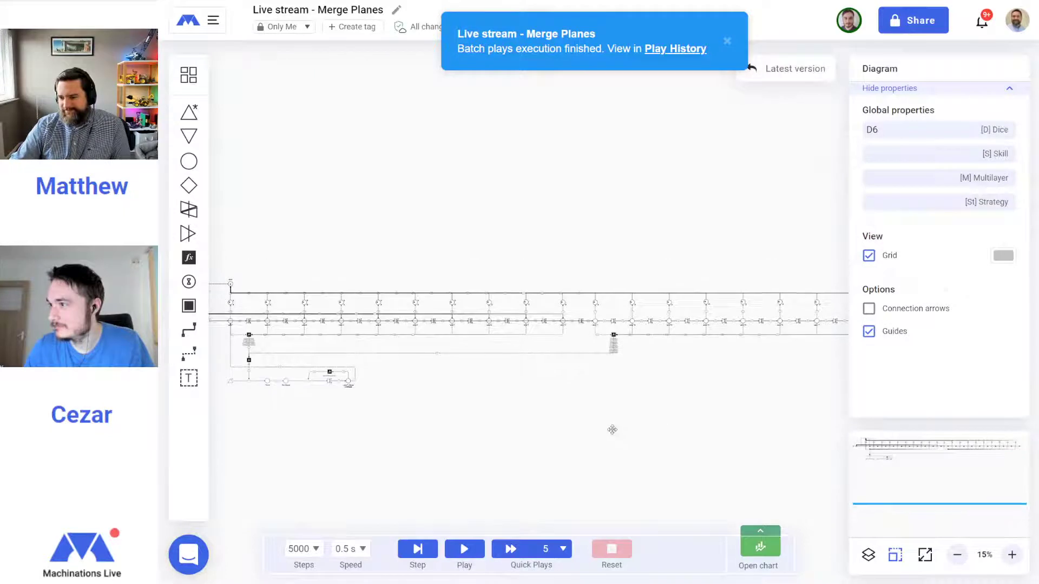
{"action": "left_click", "coordinate": [957, 554]}
{"action": "scroll", "coordinate": [728, 296], "scroll_direction": "up", "scroll_amount": 2}
{"action": "scroll", "coordinate": [729, 309], "scroll_direction": "down", "scroll_amount": 3}
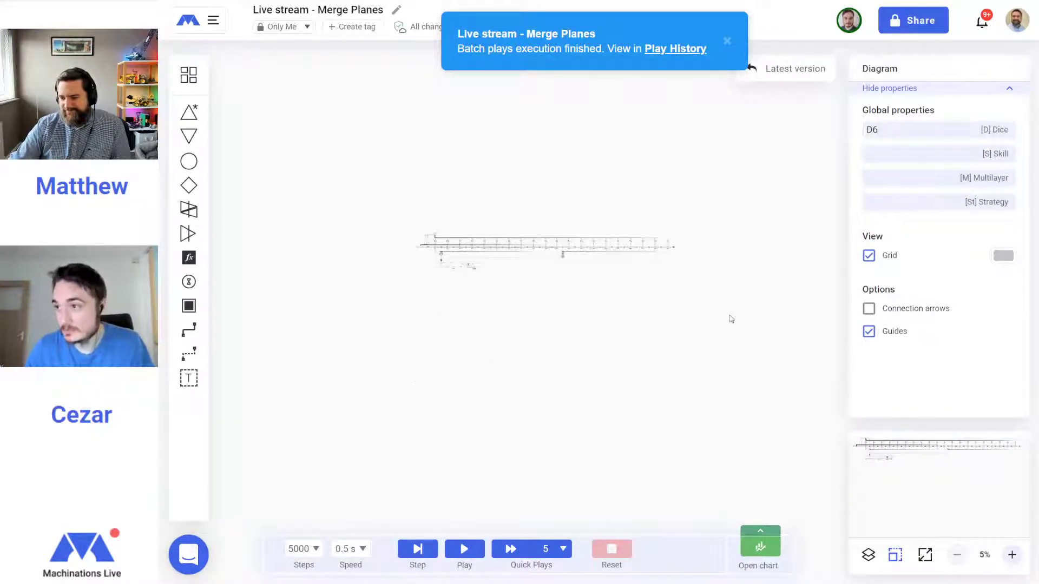
{"action": "scroll", "coordinate": [730, 319], "scroll_direction": "up", "scroll_amount": 2}
{"action": "left_click", "coordinate": [1012, 554]}
{"action": "left_click", "coordinate": [1011, 555]}
{"action": "scroll", "coordinate": [617, 398], "scroll_direction": "down", "scroll_amount": 2}
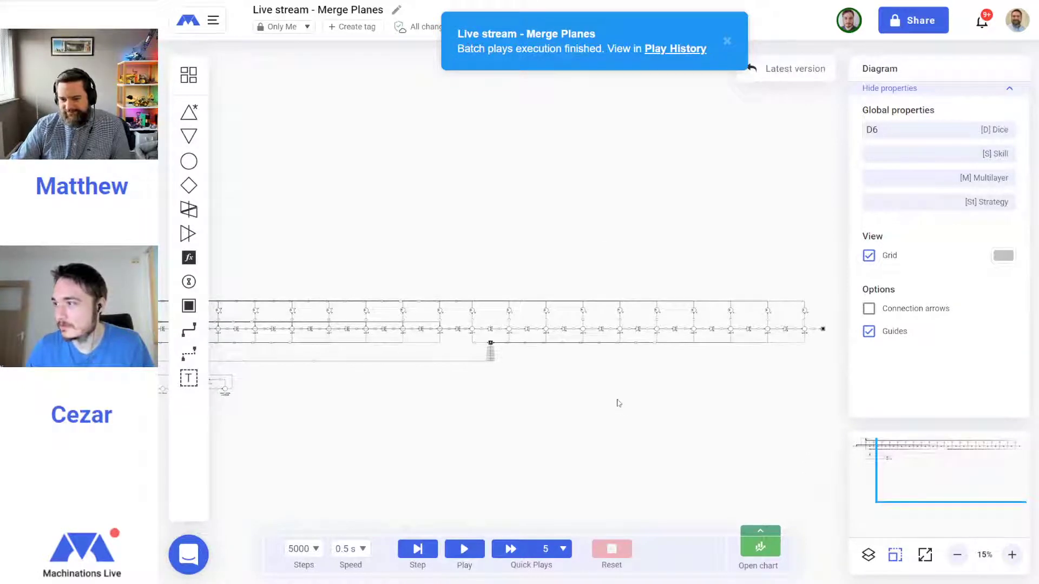
{"action": "left_click_drag", "start_coordinate": [460, 309], "coordinate": [820, 319]}
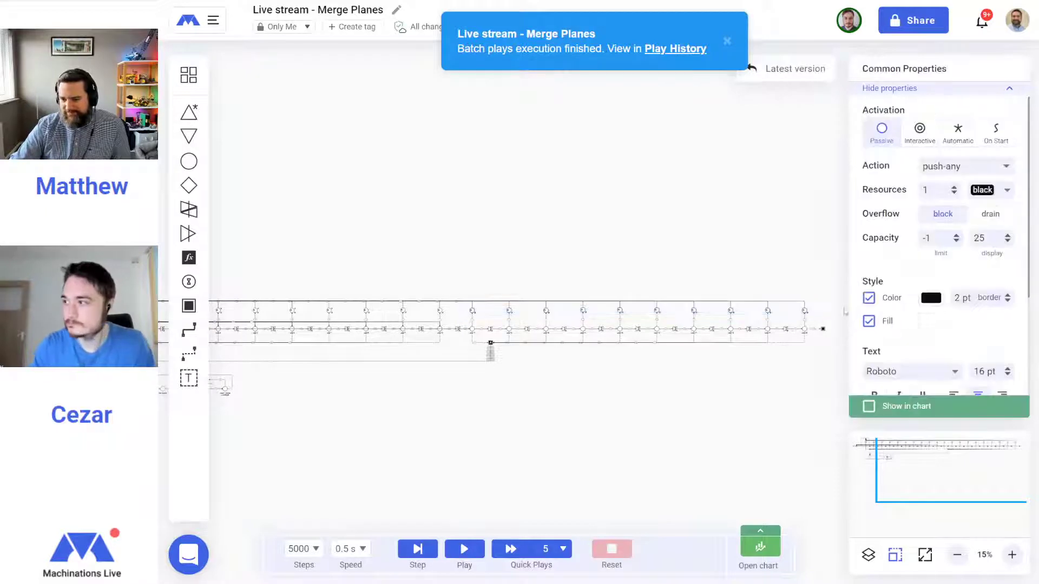
{"action": "left_click", "coordinate": [958, 131]}
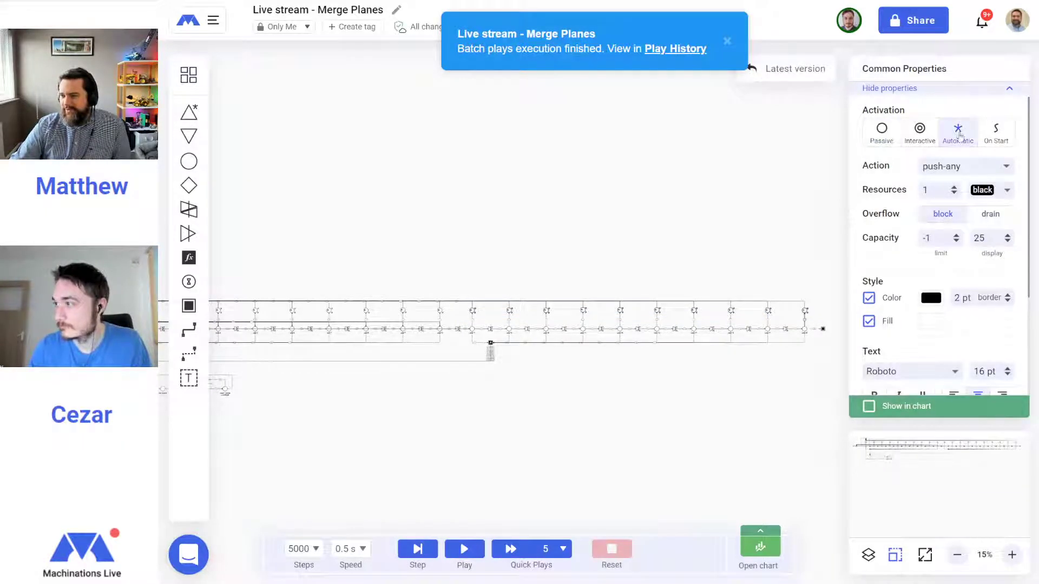
{"action": "left_click", "coordinate": [551, 438]}
Select the three remaining passive trigger pools above Levels 8, 9 and 10 together and set their activation to automatic
{"action": "left_click_drag", "start_coordinate": [450, 310], "coordinate": [340, 319]}
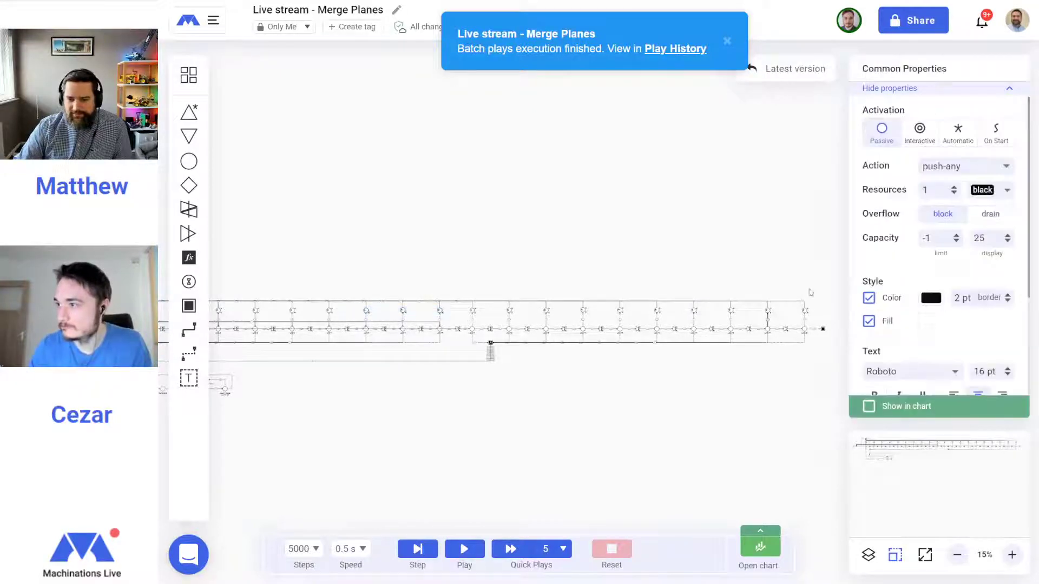
{"action": "left_click", "coordinate": [959, 131]}
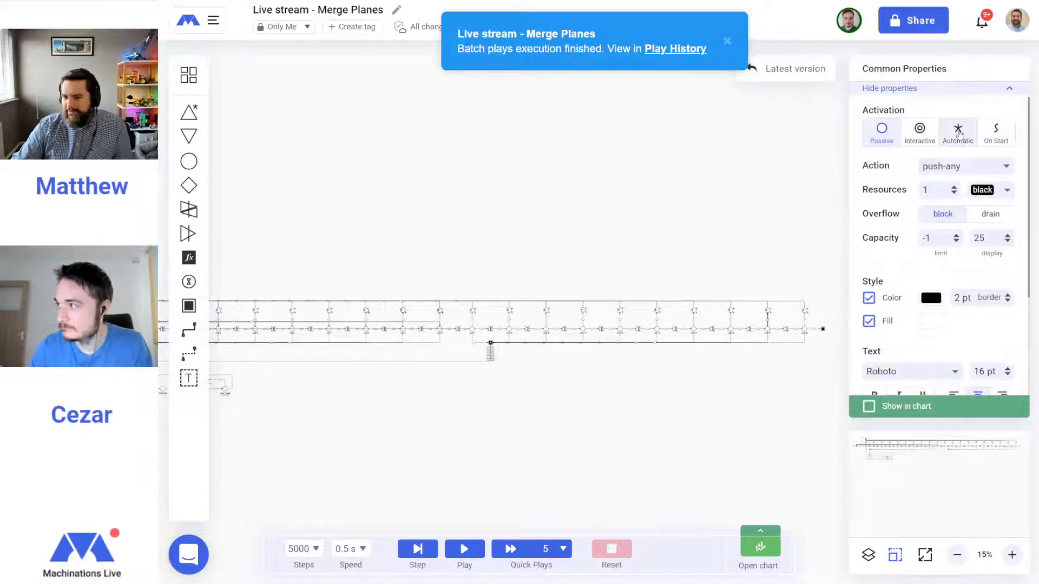
{"action": "left_click", "coordinate": [425, 427]}
Set the formula of the state connection between the Level 8 pool and its trigger pool to >0
{"action": "left_click", "coordinate": [956, 555]}
{"action": "left_click_drag", "start_coordinate": [417, 413], "coordinate": [470, 400]}
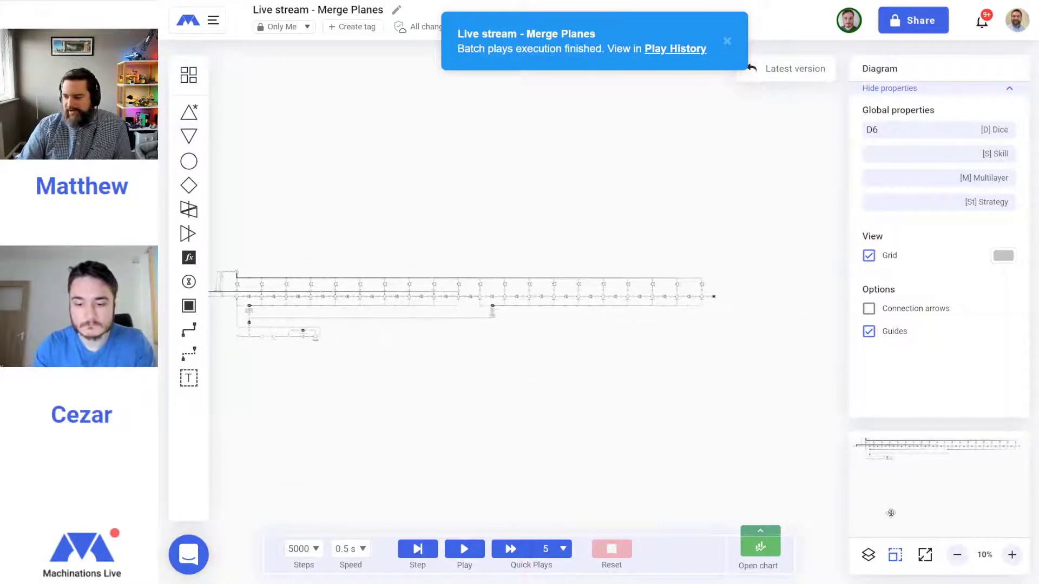
{"action": "left_click", "coordinate": [1012, 555]}
{"action": "left_click", "coordinate": [1012, 555]}
{"action": "left_click", "coordinate": [1012, 555]}
{"action": "left_click_drag", "start_coordinate": [494, 502], "coordinate": [920, 480]}
{"action": "left_click_drag", "start_coordinate": [374, 421], "coordinate": [687, 438]}
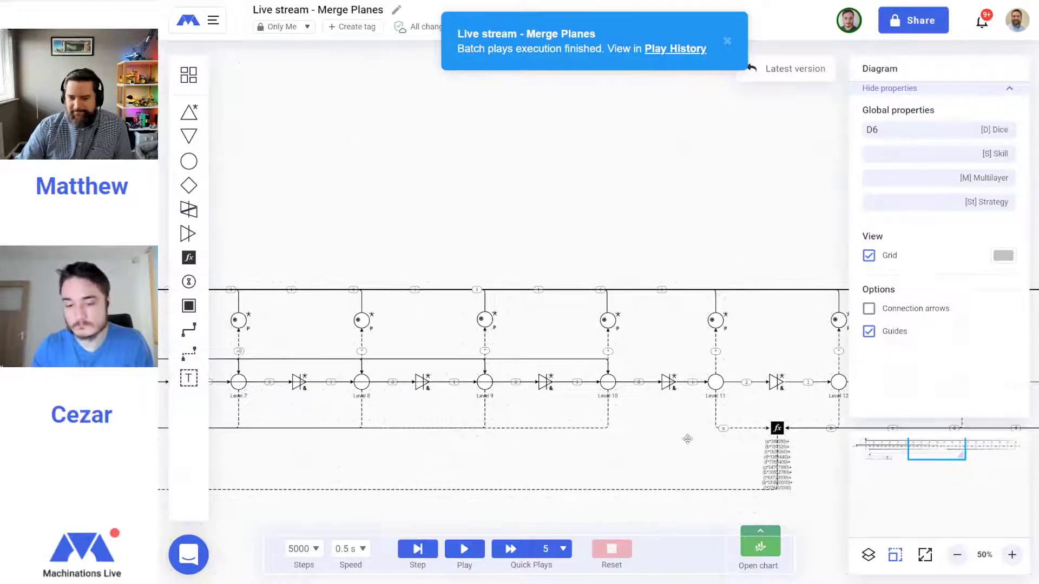
{"action": "left_click", "coordinate": [362, 339]}
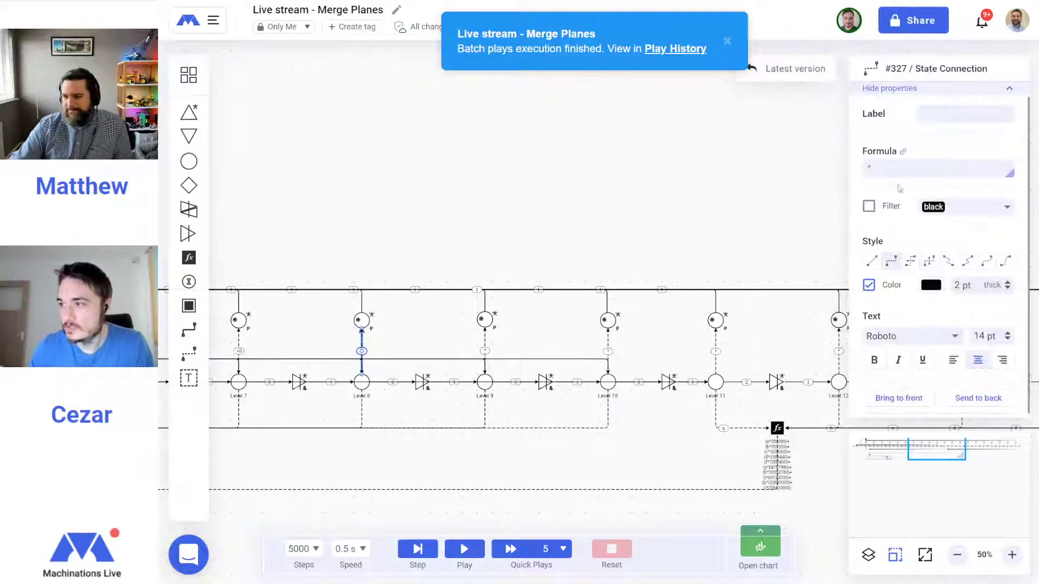
{"action": "type", "text": ">0"}
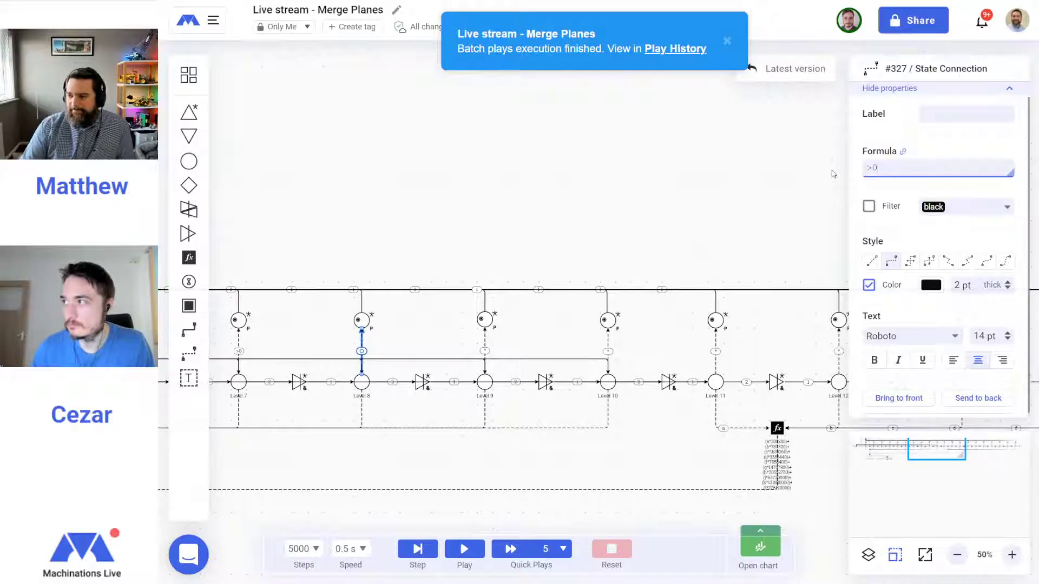
{"action": "key", "text": "Return"}
Set the formulas of the state connections leading to the trigger pools above Level 9 and Level 10 to >0
{"action": "left_click", "coordinate": [484, 341]}
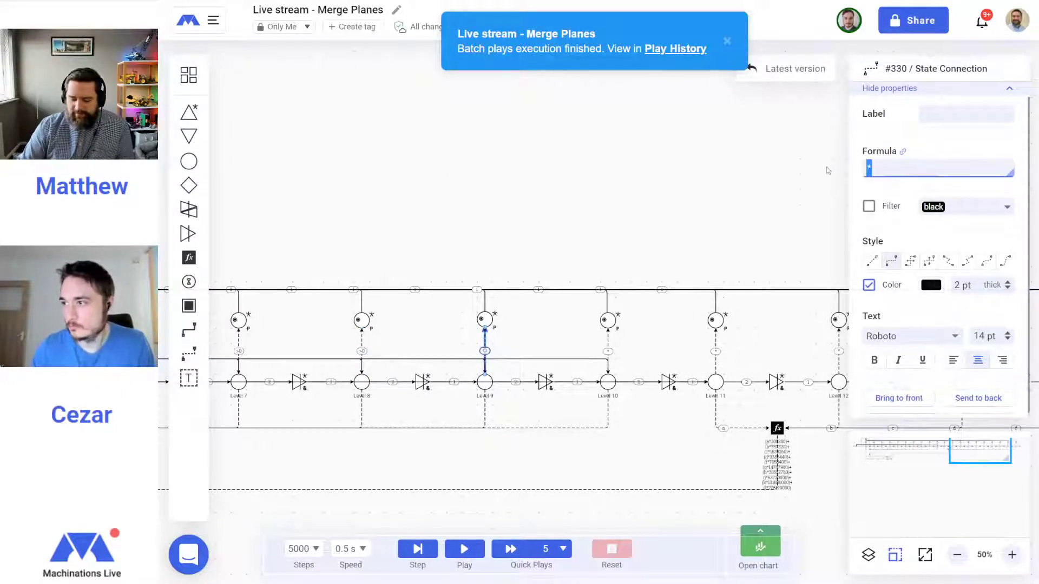
{"action": "type", "text": ">0"}
{"action": "key", "text": "Return"}
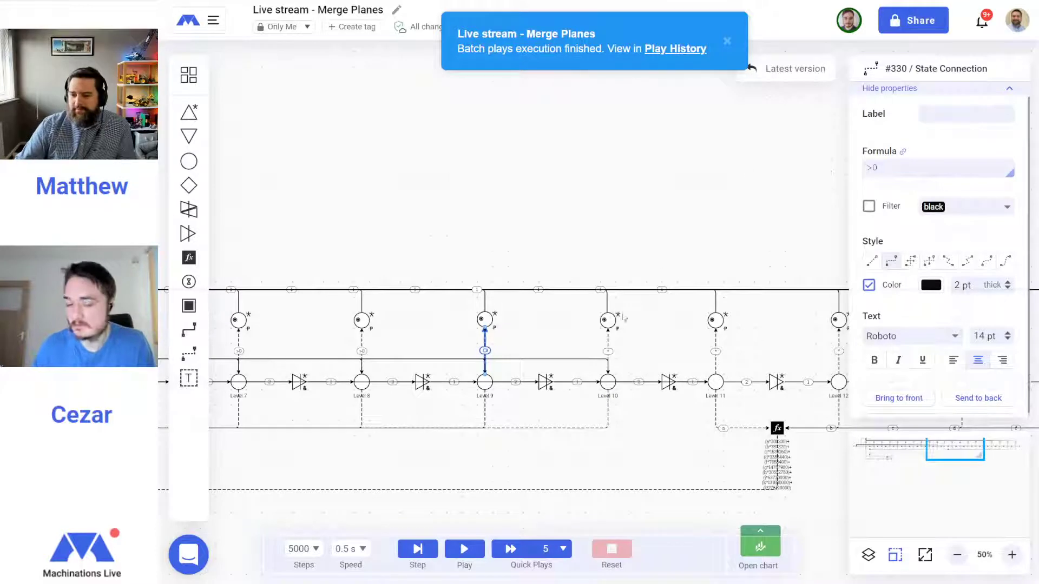
{"action": "left_click", "coordinate": [608, 341]}
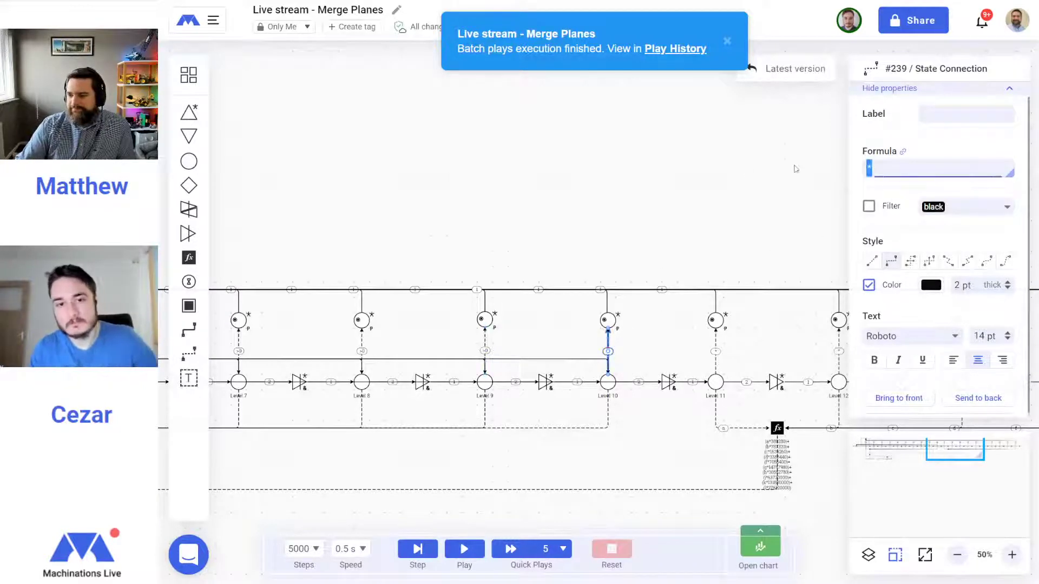
{"action": "type", "text": ">0"}
{"action": "key", "text": "Return"}
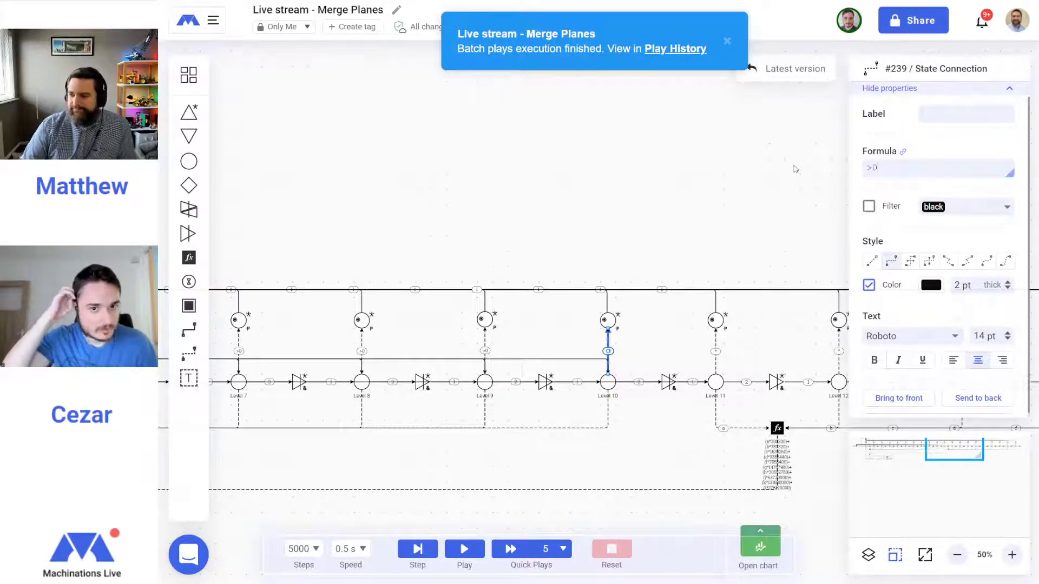
Set the formulas of the state connections leading to the trigger pools above Level 11 and Level 12 to >0
{"action": "left_click", "coordinate": [716, 341]}
{"action": "left_click", "coordinate": [877, 169]}
{"action": "type", "text": ">0"}
{"action": "key", "text": "Return"}
{"action": "left_click", "coordinate": [839, 341]}
{"action": "left_click", "coordinate": [871, 169]}
{"action": "type", "text": ">0"}
{"action": "key", "text": "Return"}
Copy the Level 1 planes purchased pool with its converter, register and connections, and place the copy directly below the original
{"action": "left_click_drag", "start_coordinate": [776, 361], "coordinate": [933, 290]}
{"action": "left_click_drag", "start_coordinate": [532, 399], "coordinate": [942, 199]}
{"action": "left_click_drag", "start_coordinate": [450, 334], "coordinate": [652, 354]}
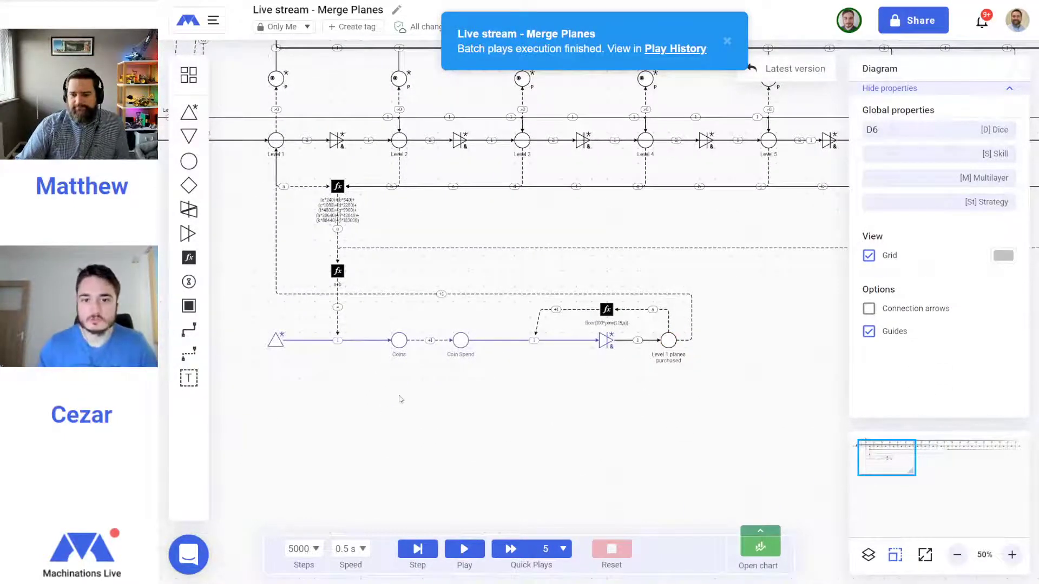
{"action": "left_click_drag", "start_coordinate": [730, 391], "coordinate": [514, 286]}
{"action": "right_click", "coordinate": [599, 340]}
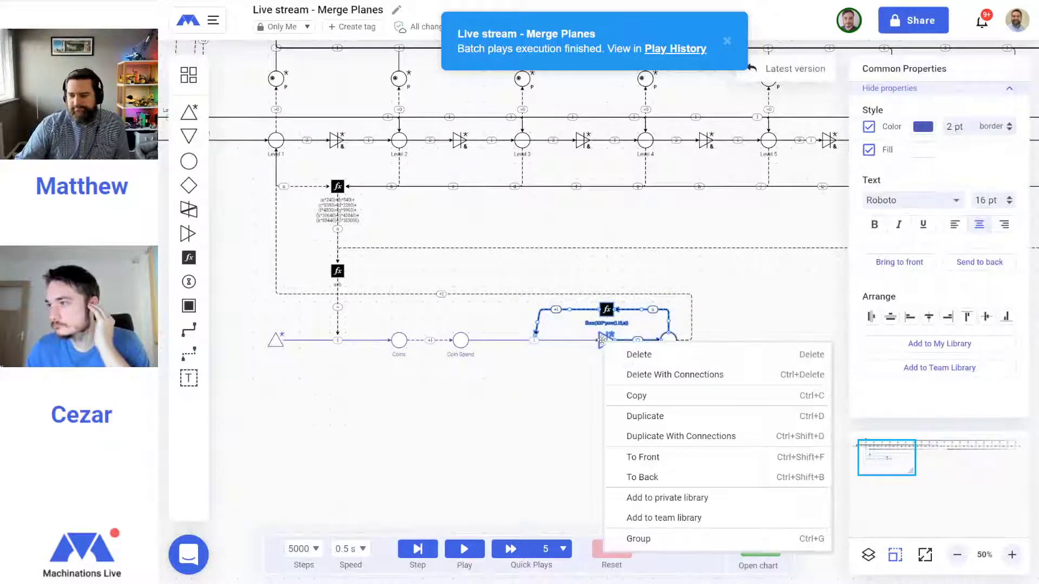
{"action": "left_click", "coordinate": [653, 396]}
{"action": "right_click", "coordinate": [594, 401]}
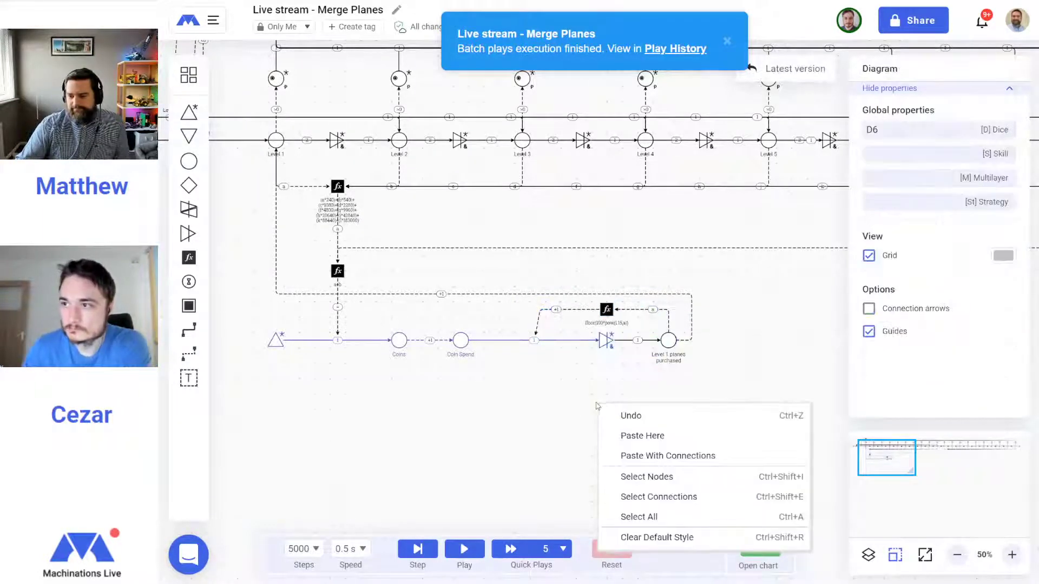
{"action": "left_click", "coordinate": [654, 434]}
{"action": "left_click_drag", "start_coordinate": [735, 431], "coordinate": [669, 418]}
Draw a resource connection from Coin Spend to the copied converter and attach the copied register's output state connection to that connection's label
{"action": "left_click", "coordinate": [238, 347]}
{"action": "left_click", "coordinate": [190, 330]}
{"action": "left_click_drag", "start_coordinate": [604, 341], "coordinate": [606, 417]}
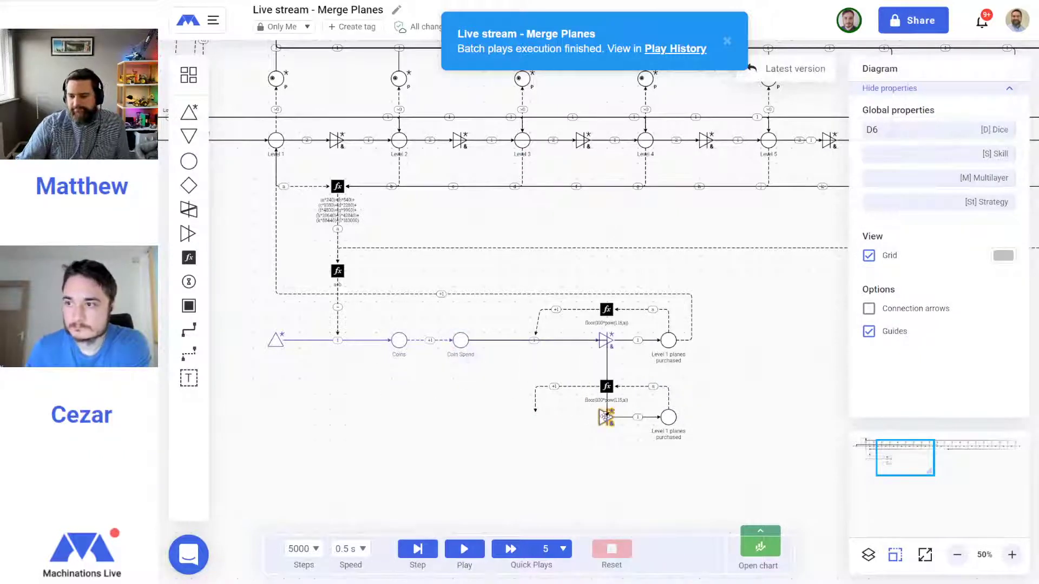
{"action": "left_click_drag", "start_coordinate": [538, 340], "coordinate": [549, 434]}
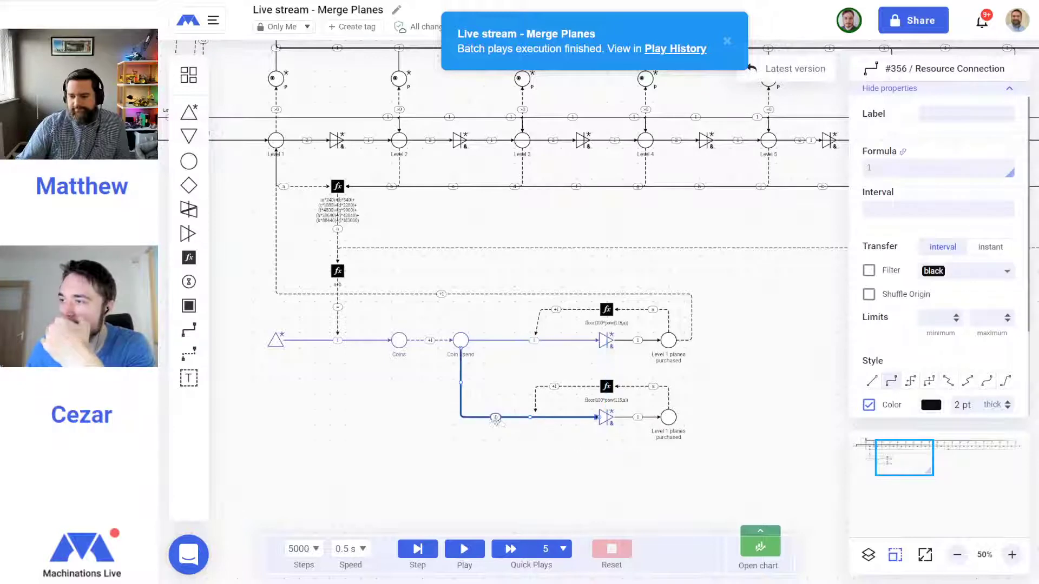
{"action": "left_click_drag", "start_coordinate": [494, 418], "coordinate": [536, 423]}
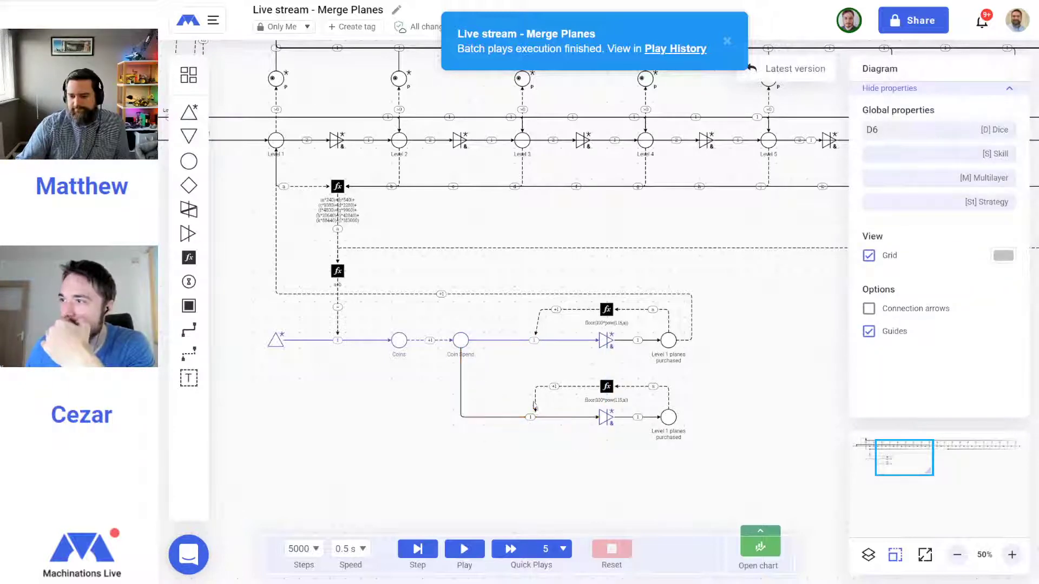
{"action": "left_click", "coordinate": [536, 412]}
{"action": "left_click_drag", "start_coordinate": [536, 417], "coordinate": [531, 417]}
{"action": "left_click", "coordinate": [600, 458]}
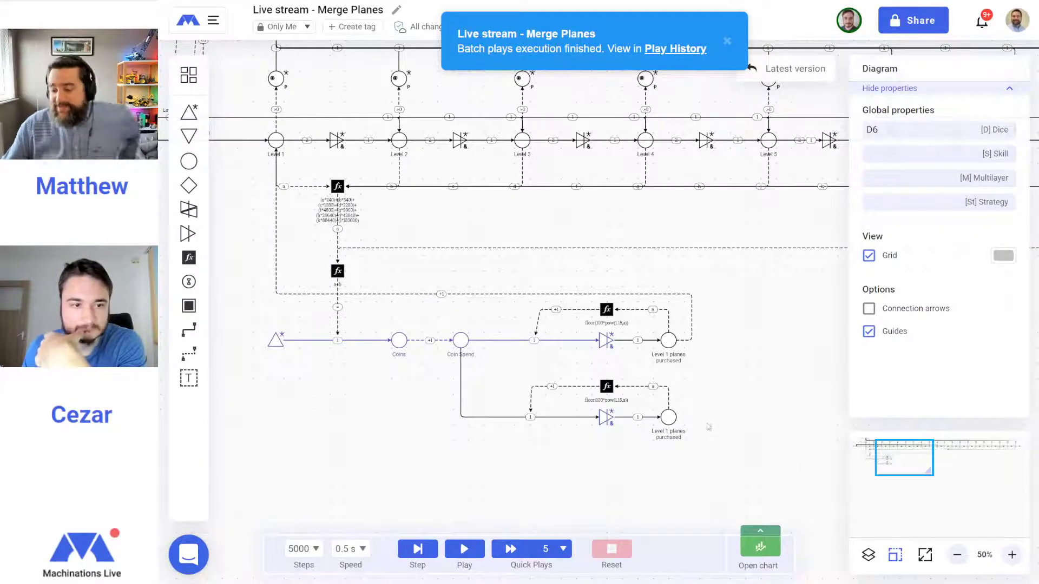
Rename the copied pool Level 2 planes purchased and link it to the Level 2 pool with a +1 state connection routed around the Level 1 purchase block
{"action": "left_click", "coordinate": [669, 417]}
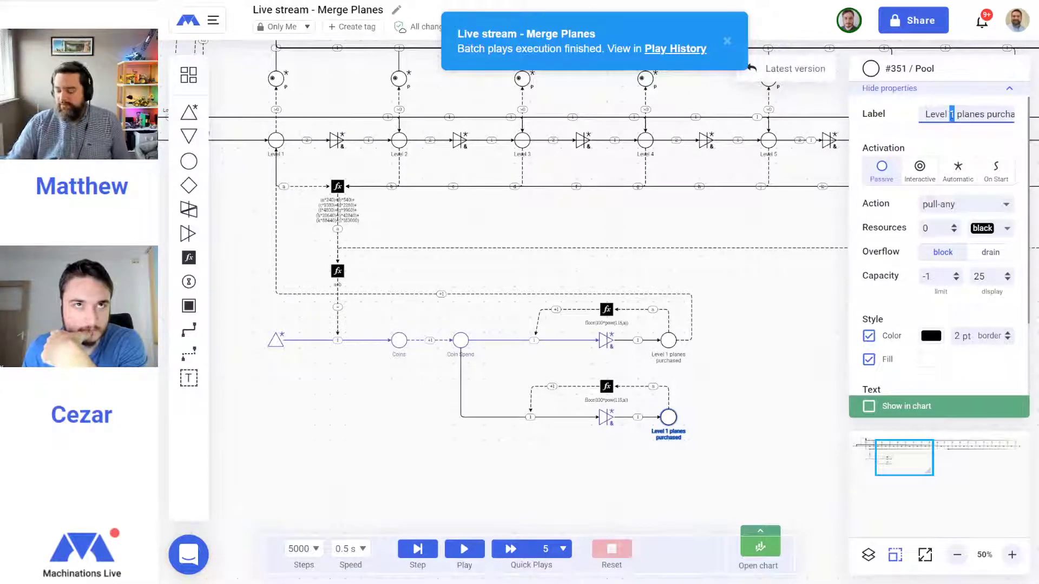
{"action": "left_click", "coordinate": [728, 388]}
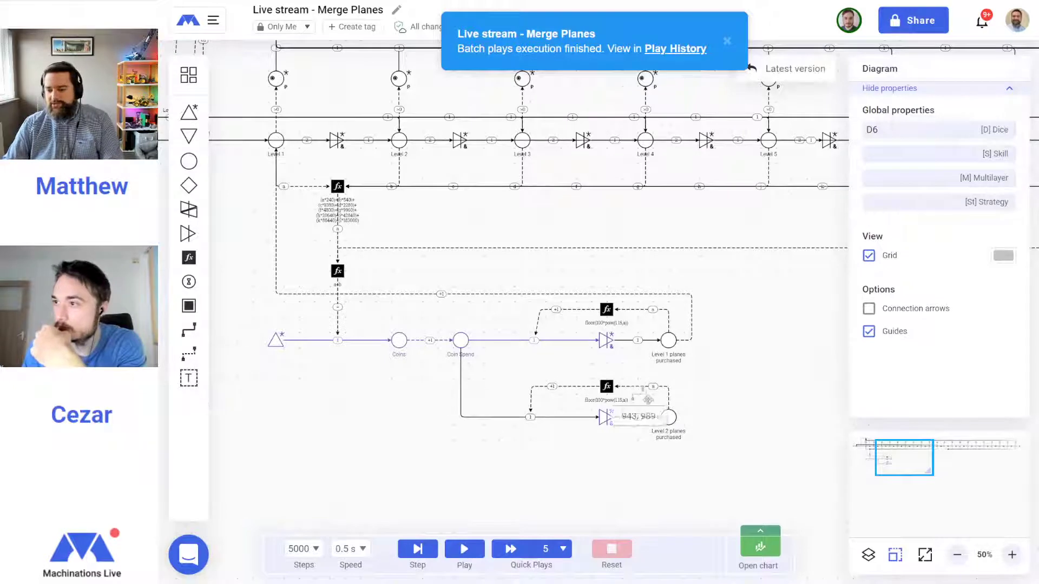
{"action": "left_click_drag", "start_coordinate": [652, 388], "coordinate": [399, 140]}
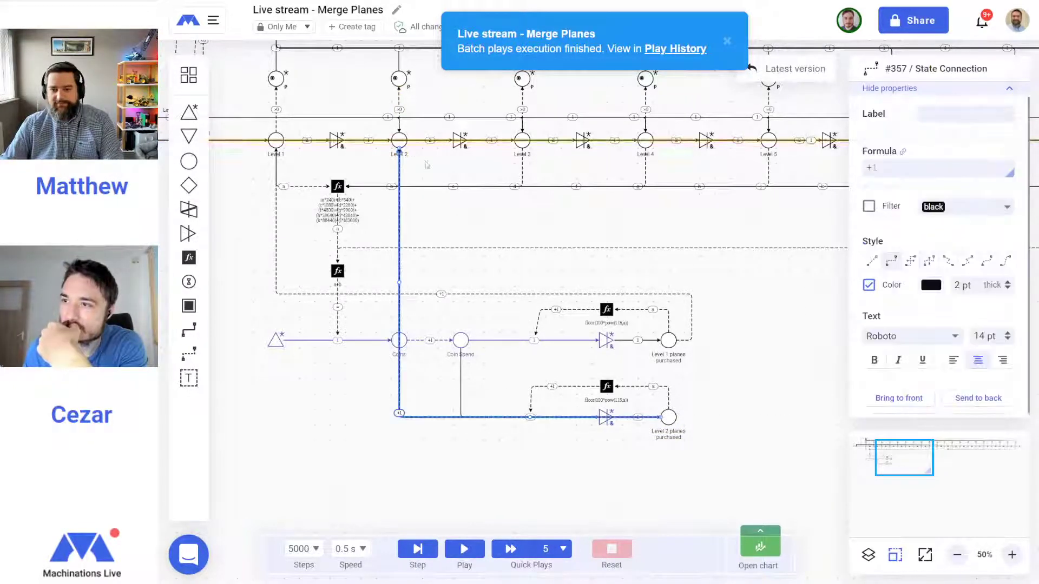
{"action": "left_click_drag", "start_coordinate": [653, 303], "coordinate": [698, 306]}
{"action": "left_click_drag", "start_coordinate": [550, 141], "coordinate": [546, 295]}
{"action": "left_click", "coordinate": [746, 363]}
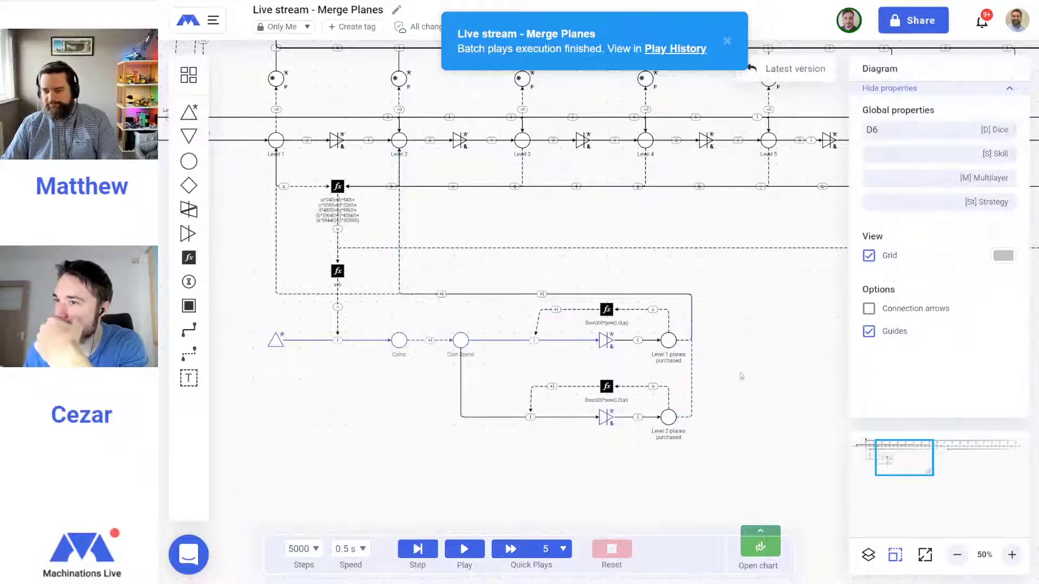
Copy the Level 2 planes purchased pool with its converter, register and connections, and place the copy directly below the original
{"action": "left_click_drag", "start_coordinate": [741, 467], "coordinate": [469, 240]}
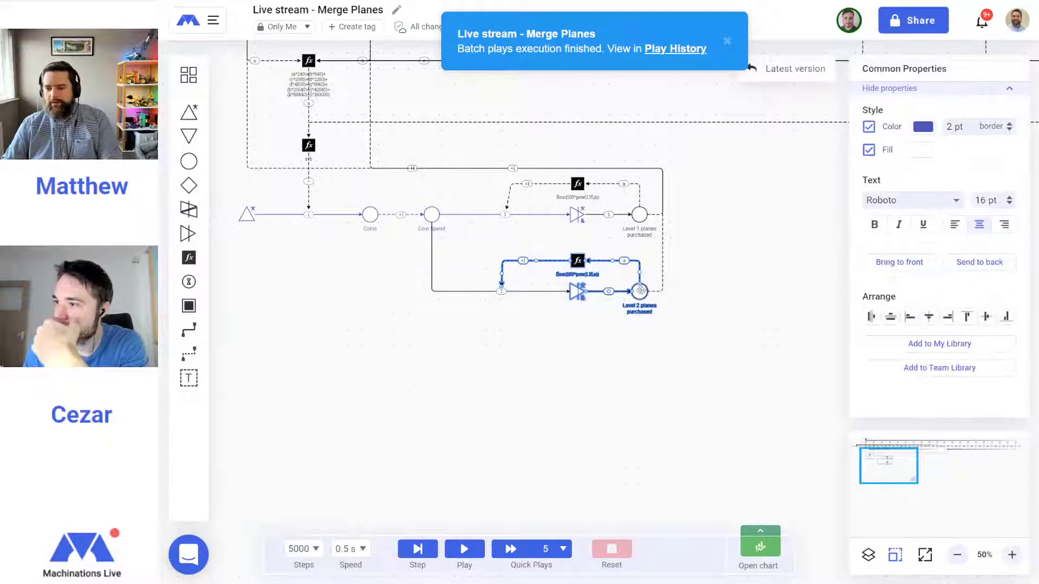
{"action": "right_click", "coordinate": [640, 291]}
{"action": "left_click", "coordinate": [699, 351]}
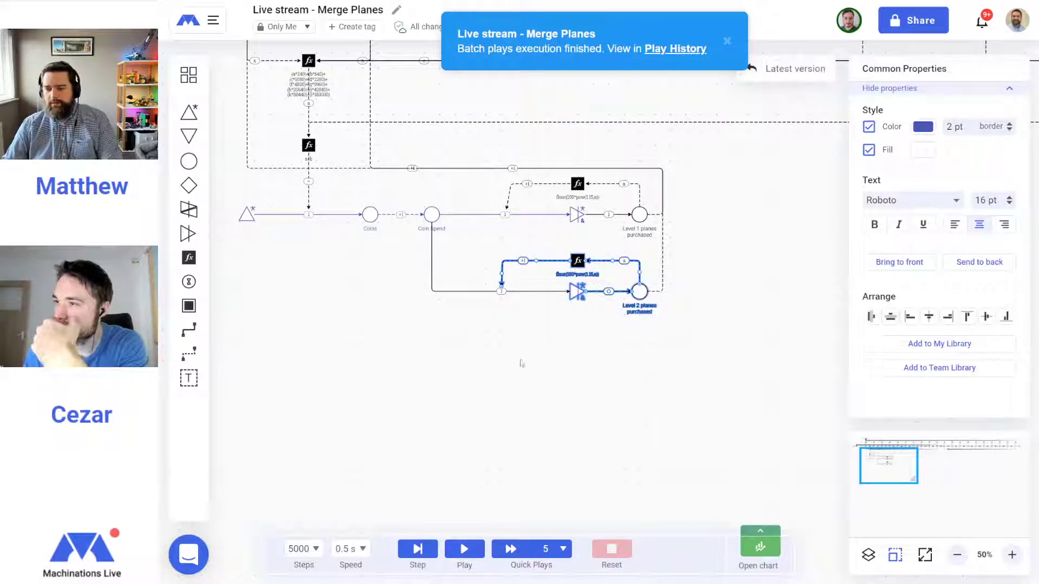
{"action": "right_click", "coordinate": [500, 344]}
{"action": "left_click", "coordinate": [541, 375]}
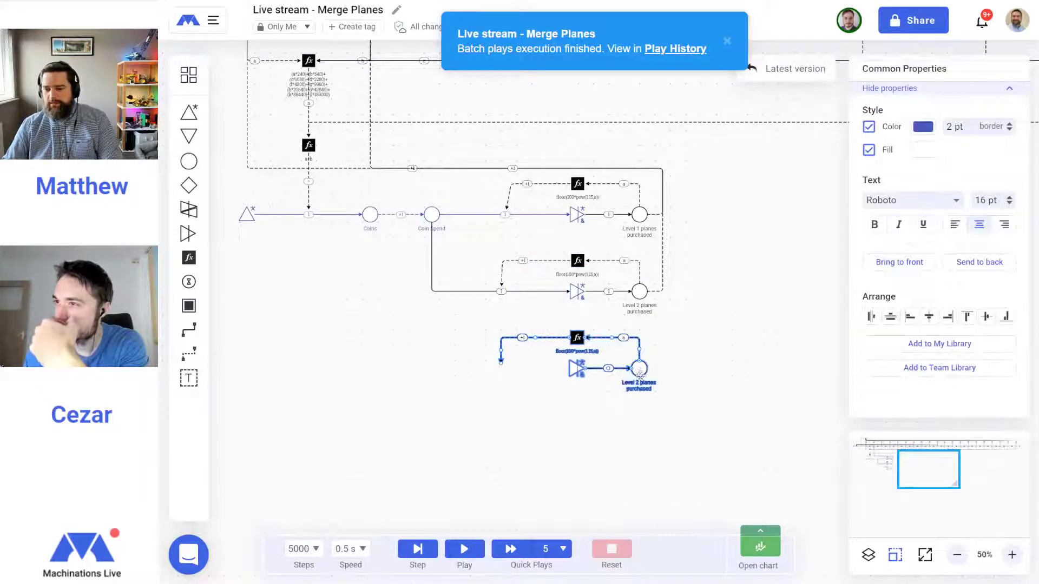
{"action": "left_click_drag", "start_coordinate": [640, 368], "coordinate": [639, 361]}
{"action": "left_click", "coordinate": [532, 383]}
Draw a resource connection from Coin Spend to the third block's converter and attach the copied register's output state connection to its label
{"action": "left_click", "coordinate": [189, 329]}
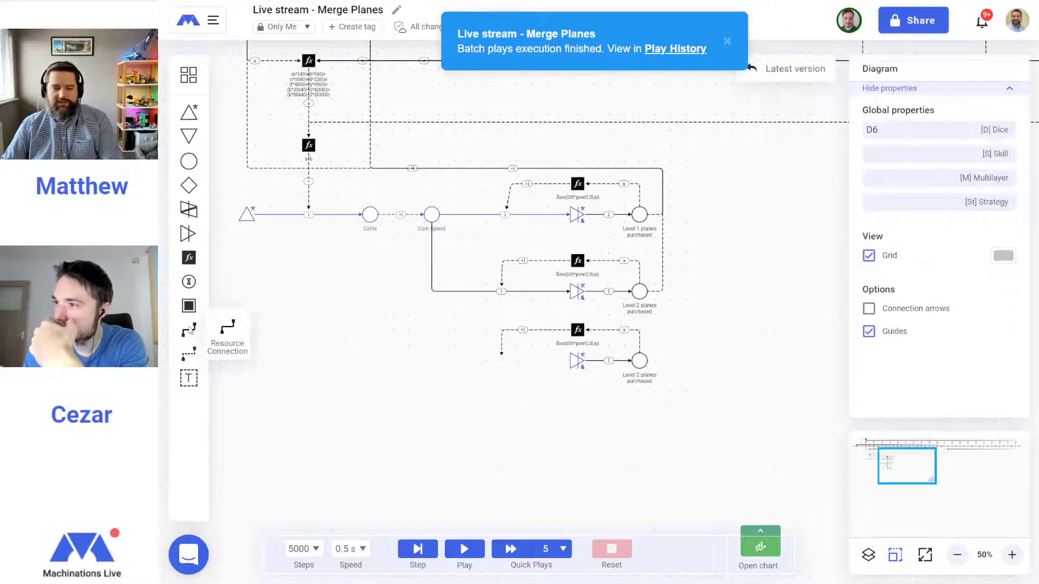
{"action": "left_click_drag", "start_coordinate": [455, 215], "coordinate": [455, 243]}
{"action": "left_click_drag", "start_coordinate": [492, 282], "coordinate": [577, 361]}
{"action": "left_click_drag", "start_coordinate": [507, 215], "coordinate": [501, 361]}
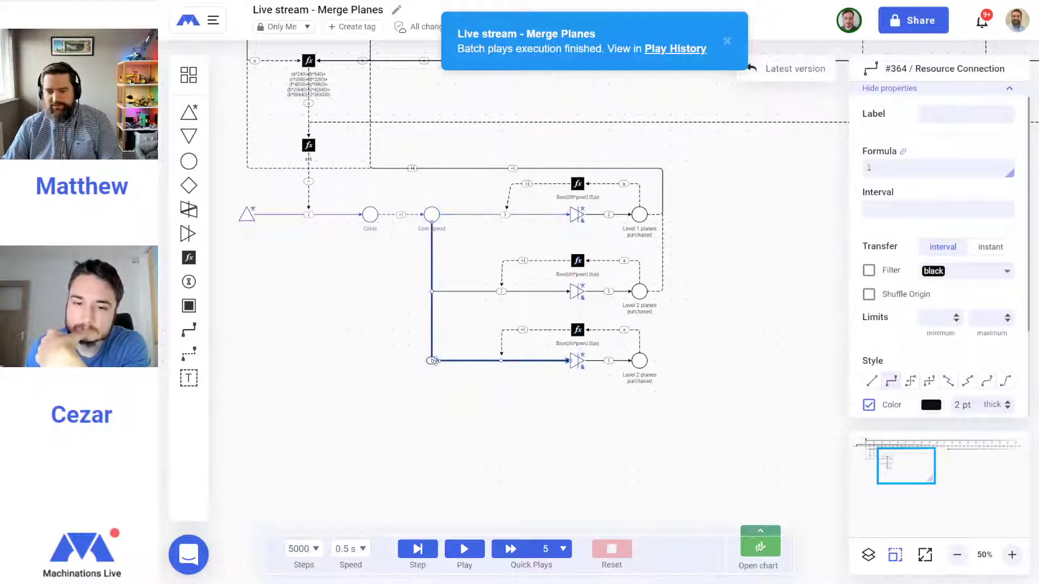
{"action": "left_click", "coordinate": [474, 373]}
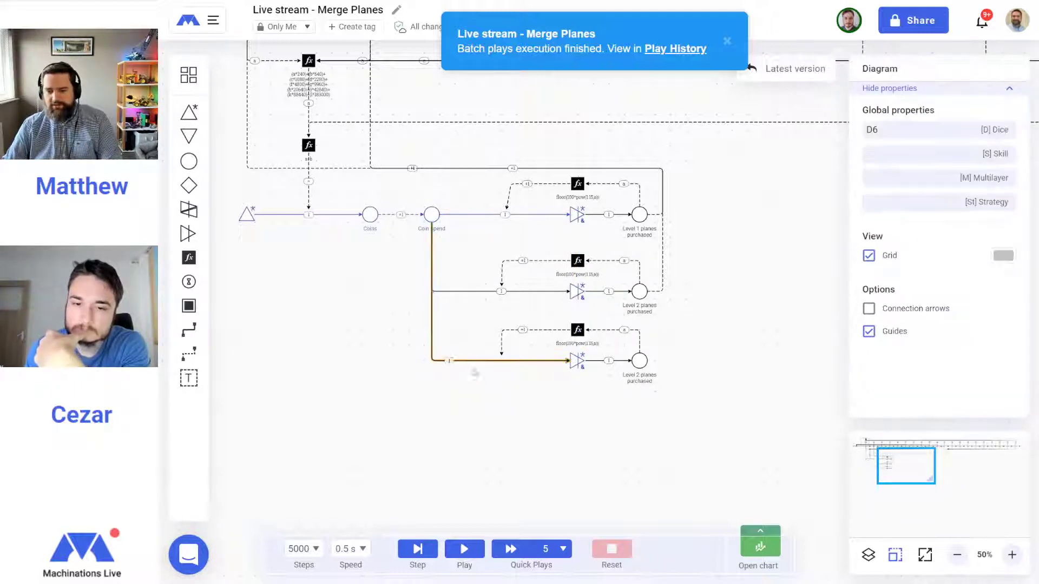
{"action": "left_click", "coordinate": [502, 357]}
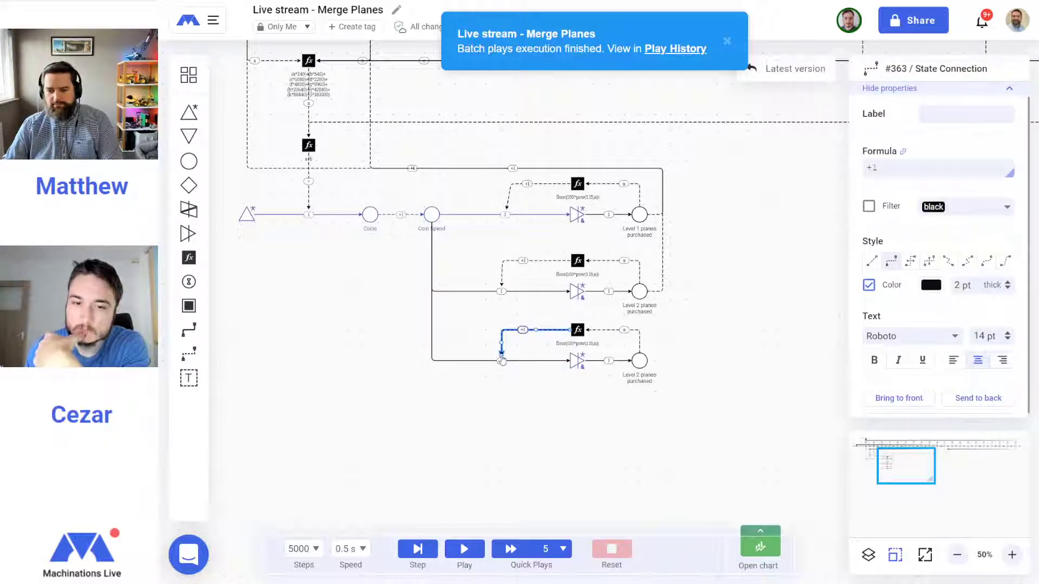
Set the Level 2 purchase register's formula to floor(200*pow(1.15,a)) and the third block's register formula to floor(400*pow(1.15,a))
{"action": "left_click", "coordinate": [577, 331]}
{"action": "left_click", "coordinate": [578, 260]}
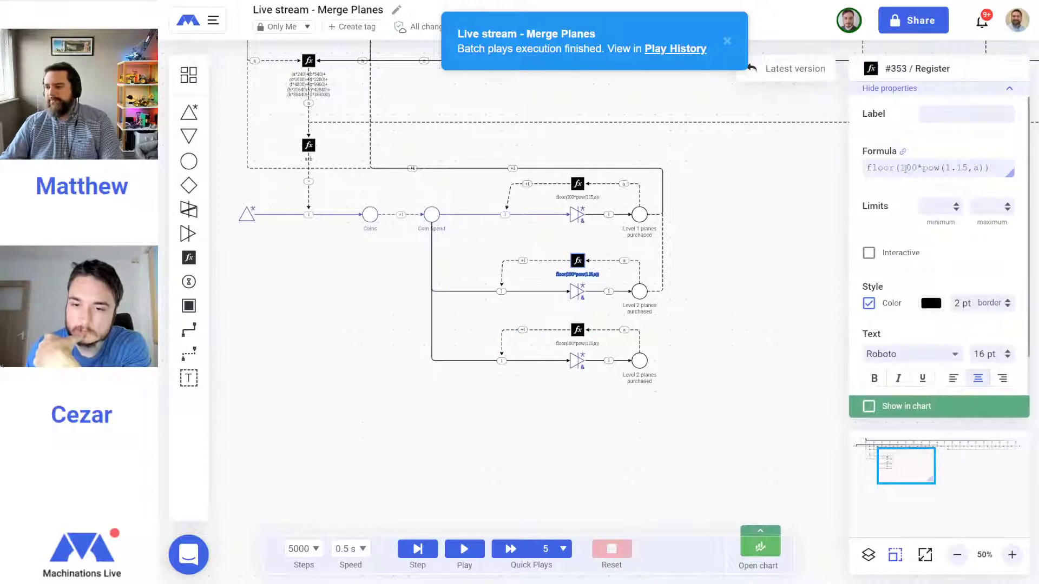
{"action": "key", "text": "Return"}
{"action": "left_click", "coordinate": [578, 330]}
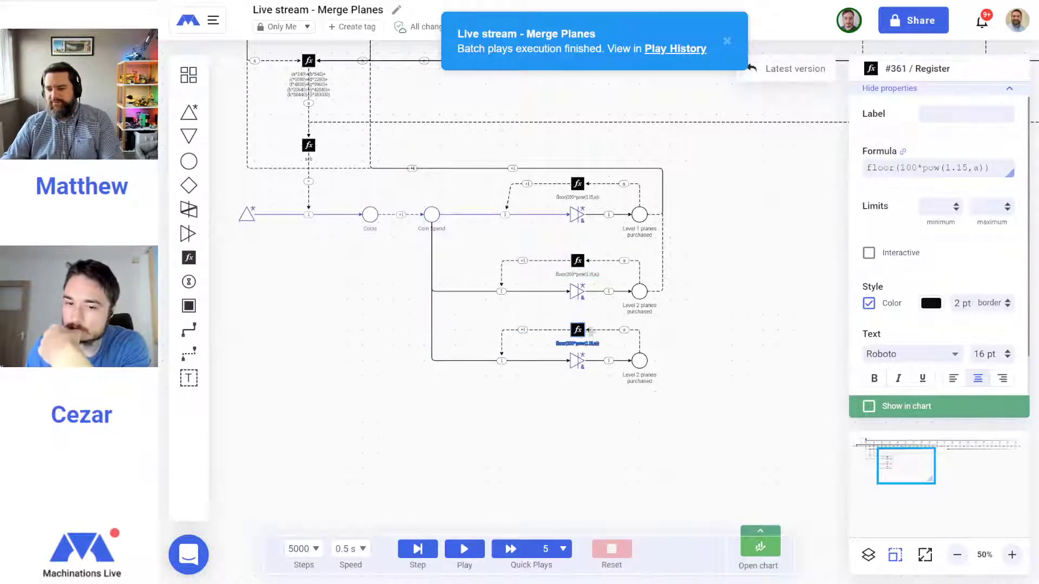
{"action": "left_click_drag", "start_coordinate": [899, 167], "coordinate": [905, 168]}
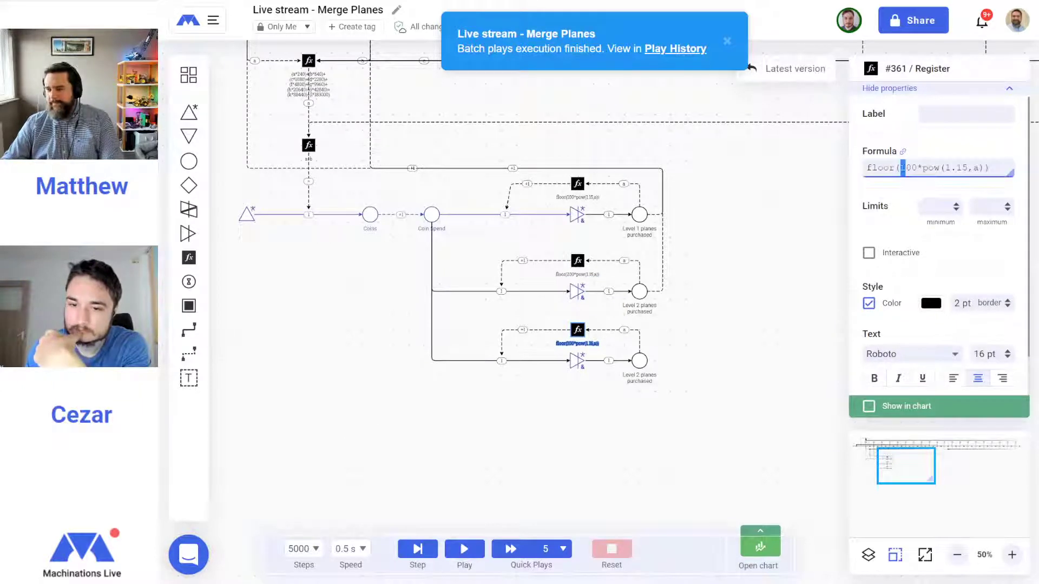
{"action": "type", "text": "4"}
{"action": "key", "text": "Return"}
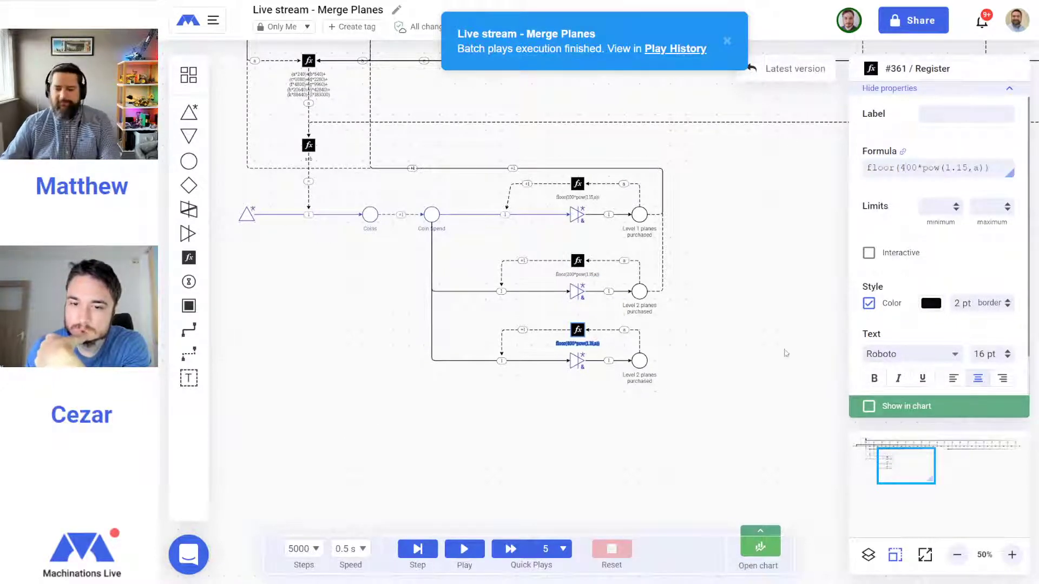
Link the third block's purchased pool to the Level 3 pool with a +1 state connection routed around the Level 1 purchase block
{"action": "left_click", "coordinate": [729, 406]}
{"action": "left_click", "coordinate": [189, 356]}
{"action": "mouse_move", "coordinate": [639, 360]}
{"action": "left_mouse_down"}
{"action": "mouse_move", "coordinate": [671, 346]}
{"action": "mouse_move", "coordinate": [712, 237]}
{"action": "mouse_move", "coordinate": [704, 249]}
{"action": "mouse_move", "coordinate": [501, 260]}
{"action": "mouse_move", "coordinate": [494, 211]}
{"action": "left_mouse_up"}
{"action": "scroll", "coordinate": [712, 237], "scroll_direction": "up", "scroll_amount": 3}
{"action": "scroll", "coordinate": [466, 332], "scroll_direction": "down", "scroll_amount": 1}
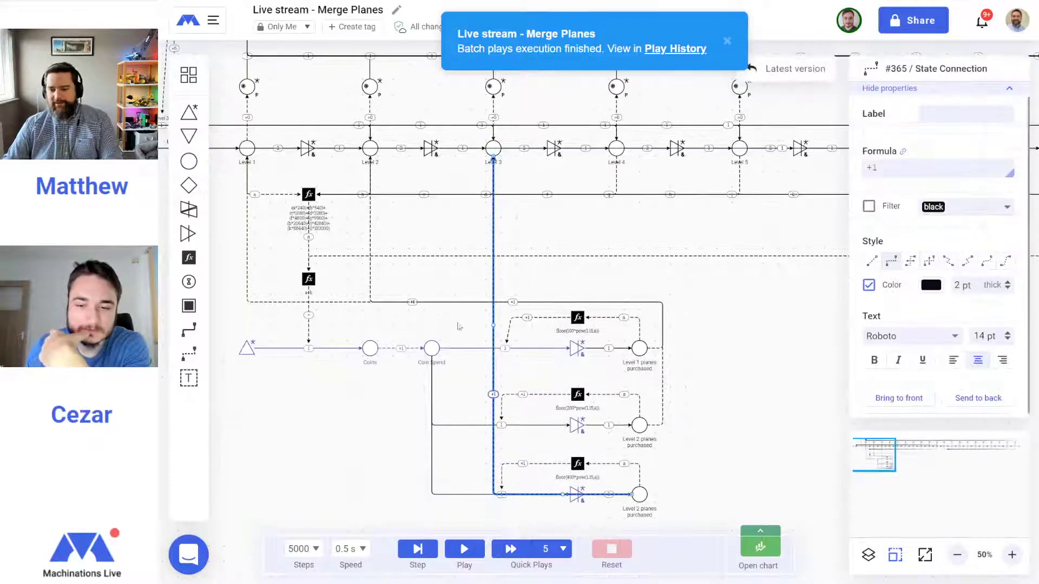
{"action": "left_click_drag", "start_coordinate": [494, 324], "coordinate": [662, 358]}
{"action": "left_click_drag", "start_coordinate": [583, 147], "coordinate": [585, 302]}
{"action": "left_click", "coordinate": [752, 318]}
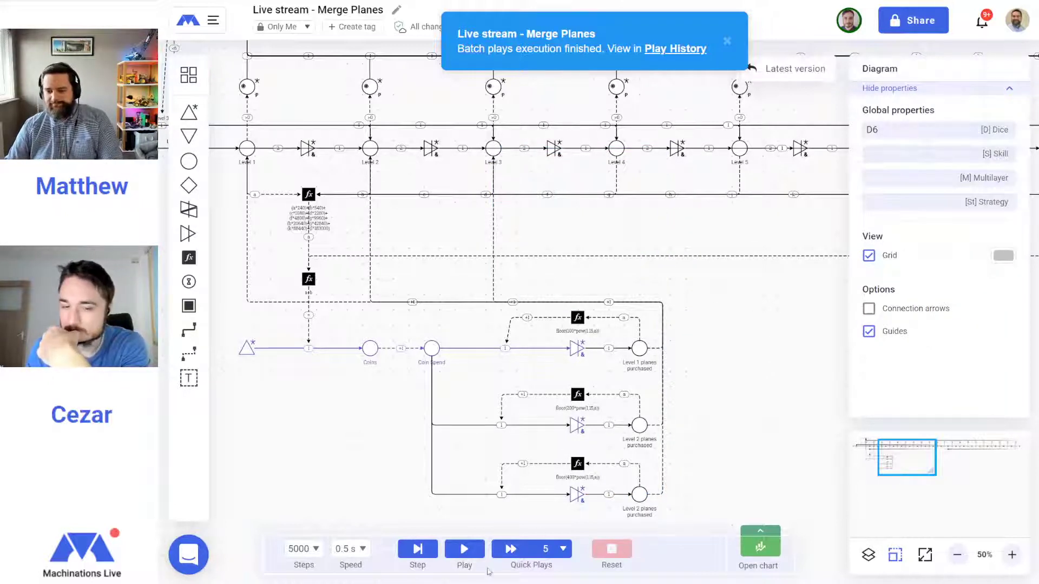
Run the simulation to check coin spending across the three purchase blocks, then reset it
{"action": "left_click", "coordinate": [464, 549]}
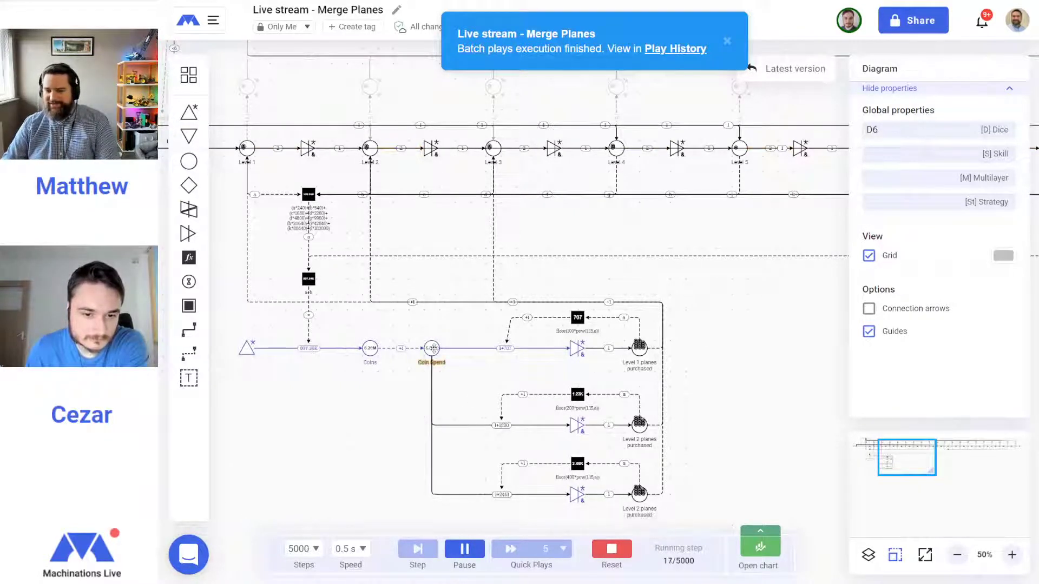
{"action": "left_click", "coordinate": [622, 549]}
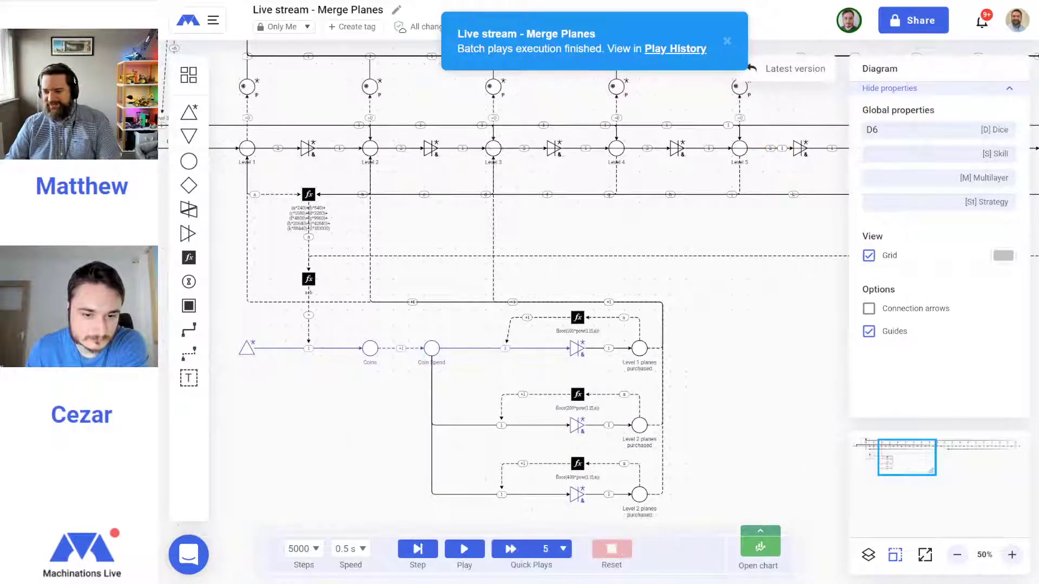
Try to raise the base cost in the Level 1 purchase register's formula to 1000 and edit the Level 2 register's base cost
{"action": "left_click", "coordinate": [577, 318]}
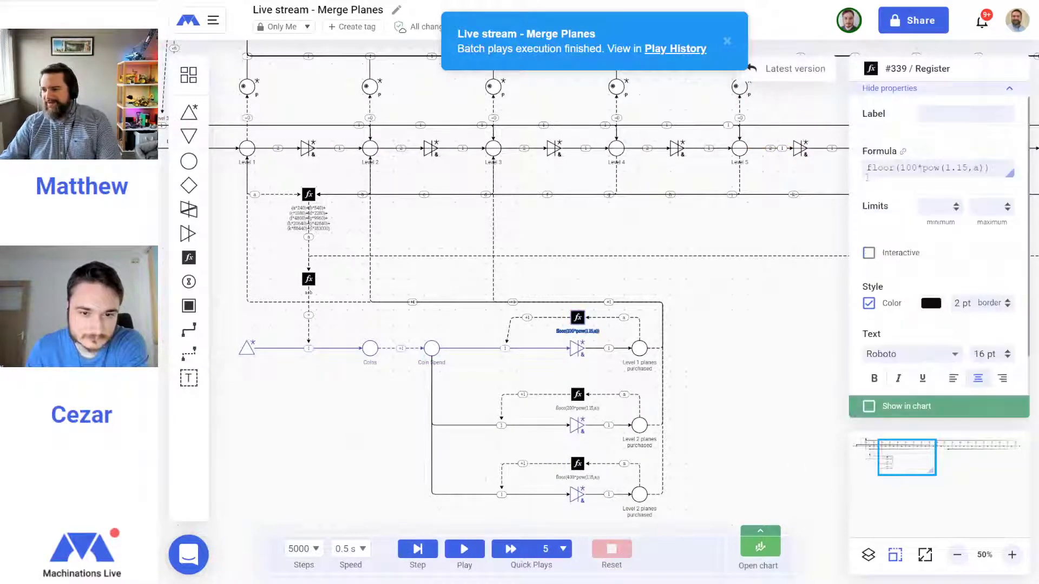
{"action": "left_click", "coordinate": [914, 167]}
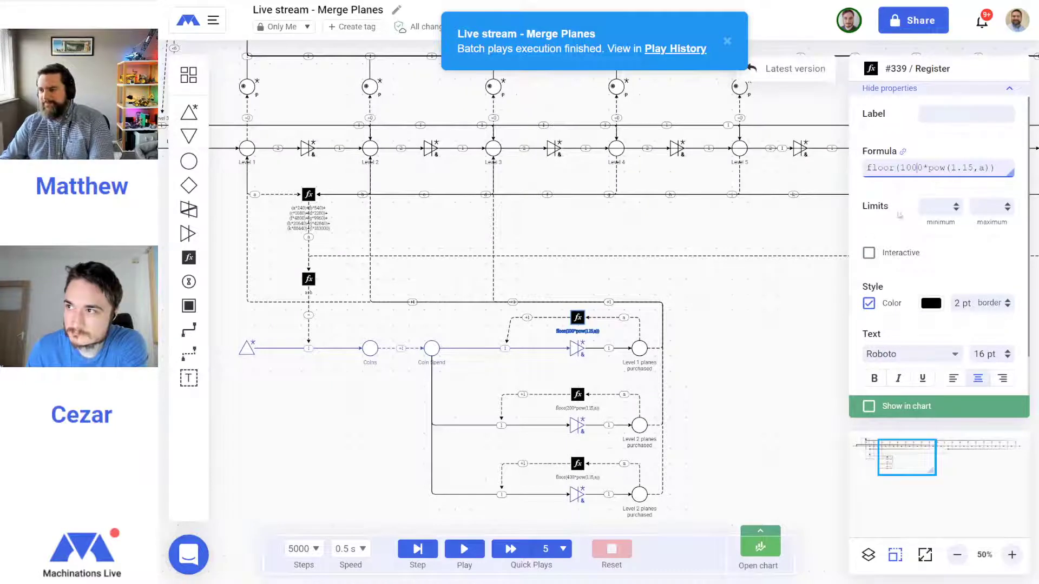
{"action": "left_click", "coordinate": [577, 394]}
{"action": "left_click", "coordinate": [918, 168]}
Set the third block's register formula to floor(4000*pow(1.15,a)), then test-run the simulation and reset it
{"action": "left_click", "coordinate": [577, 464]}
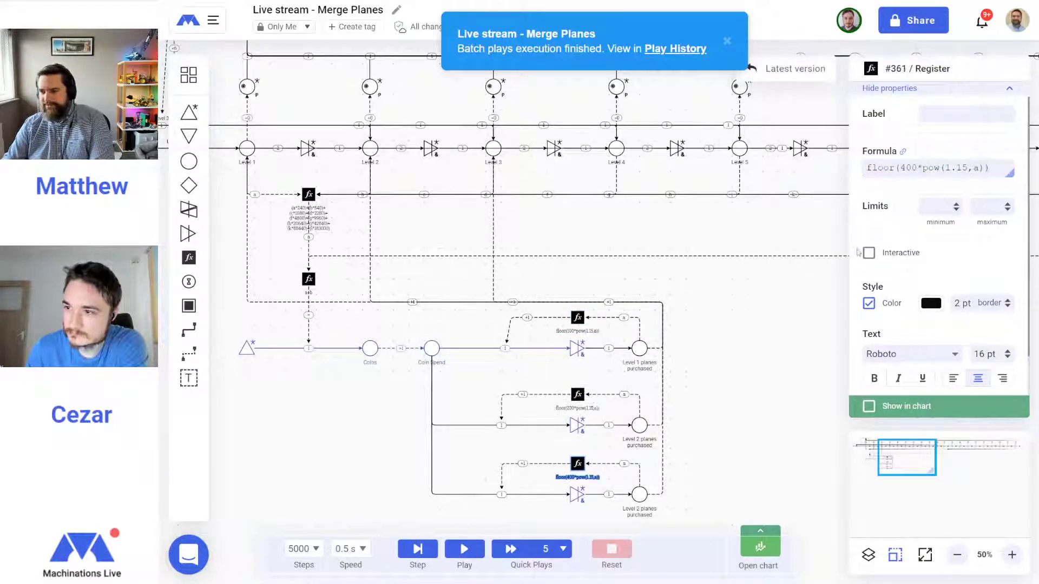
{"action": "left_click", "coordinate": [917, 168]}
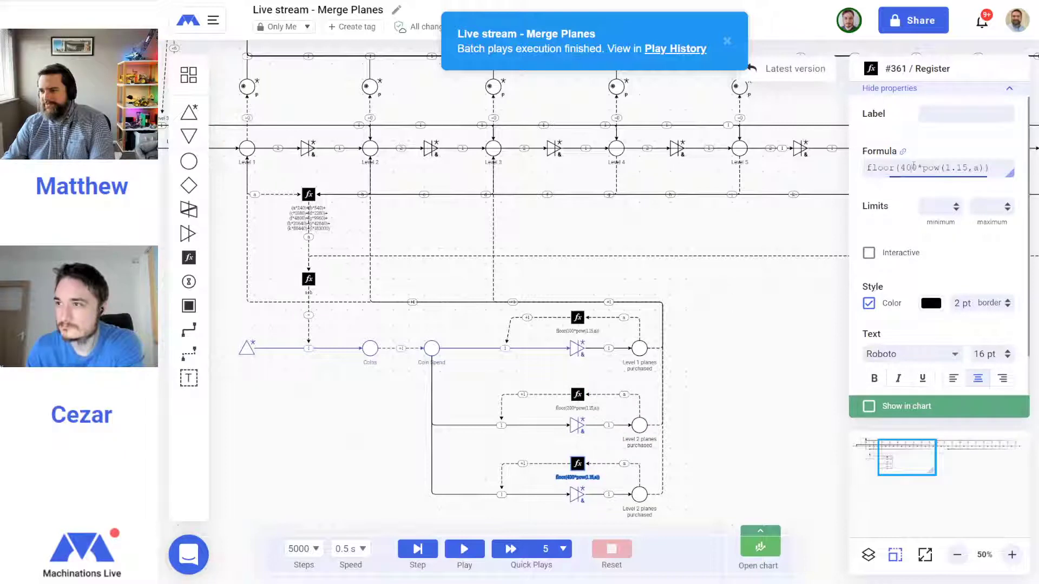
{"action": "type", "text": "0"}
{"action": "left_click", "coordinate": [351, 469]}
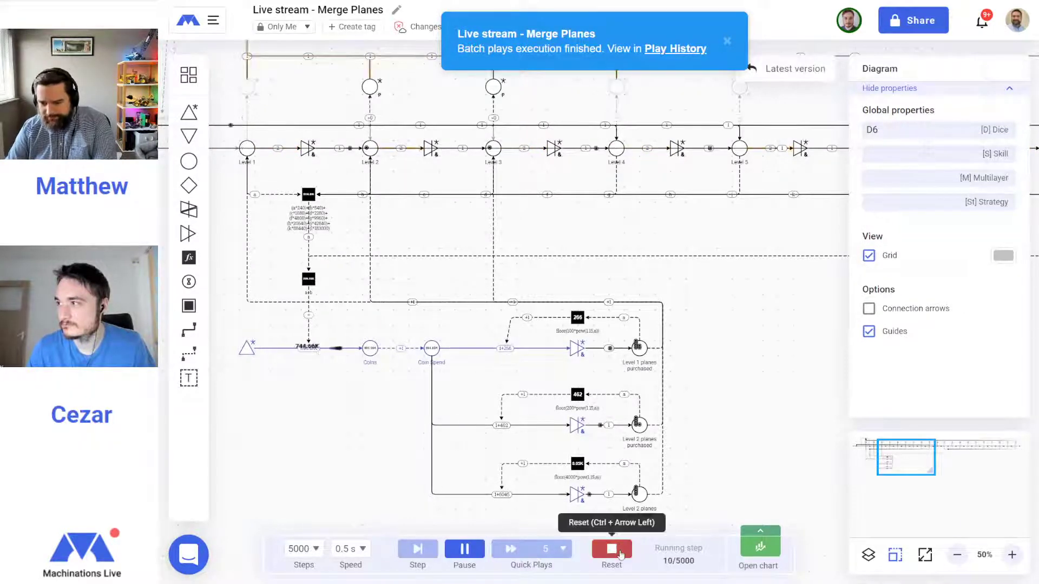
{"action": "left_click", "coordinate": [597, 548]}
Set the Level 1 purchase register's formula to floor(1000*pow(1.15,a)) and the Level 2 register's formula to floor(2000*pow(1.15,a))
{"action": "left_click", "coordinate": [580, 317]}
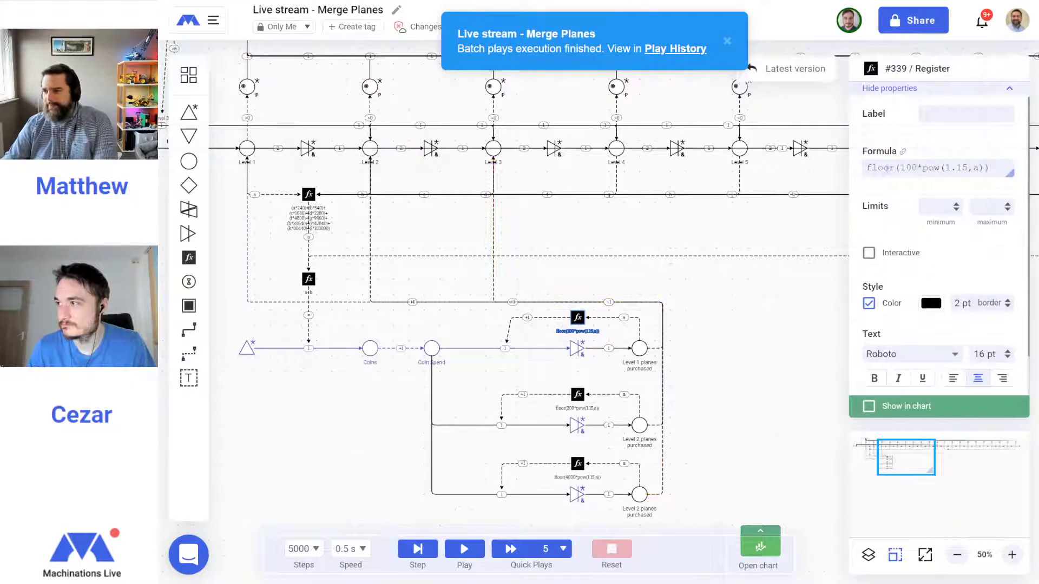
{"action": "left_click", "coordinate": [915, 167]}
{"action": "key", "text": "Return"}
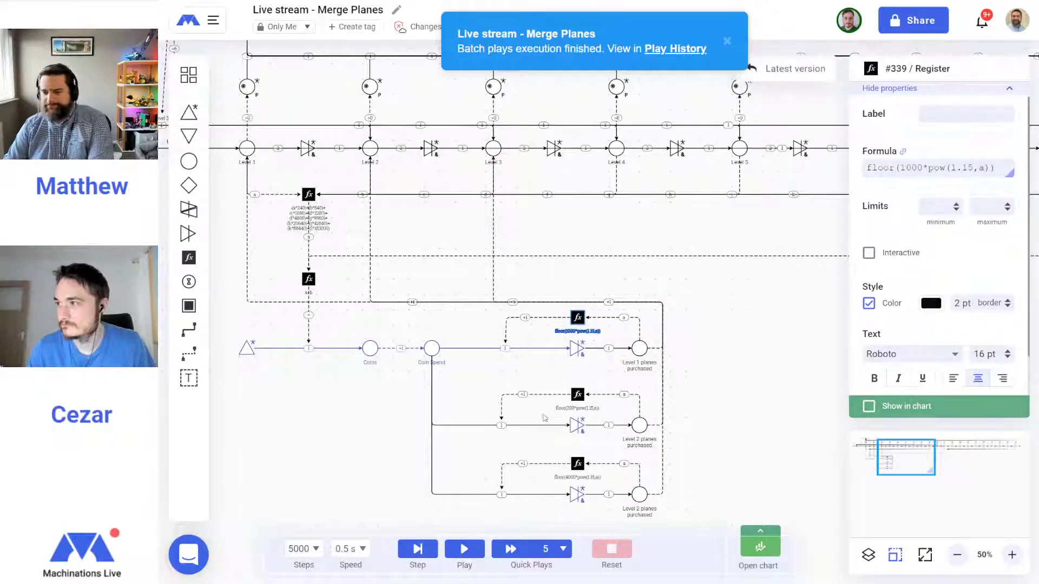
{"action": "left_click", "coordinate": [578, 394]}
{"action": "type", "text": "0"}
{"action": "key", "text": "Return"}
{"action": "left_click", "coordinate": [350, 438]}
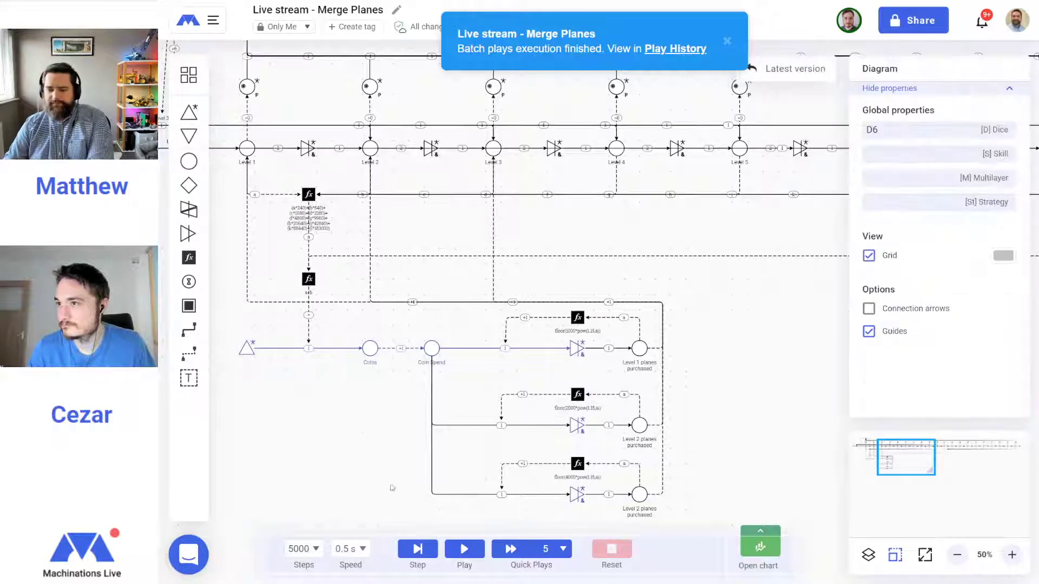
Run the simulation with the higher plane costs, examine the purchase blocks and the higher level pools, then reset it
{"action": "left_click", "coordinate": [463, 551]}
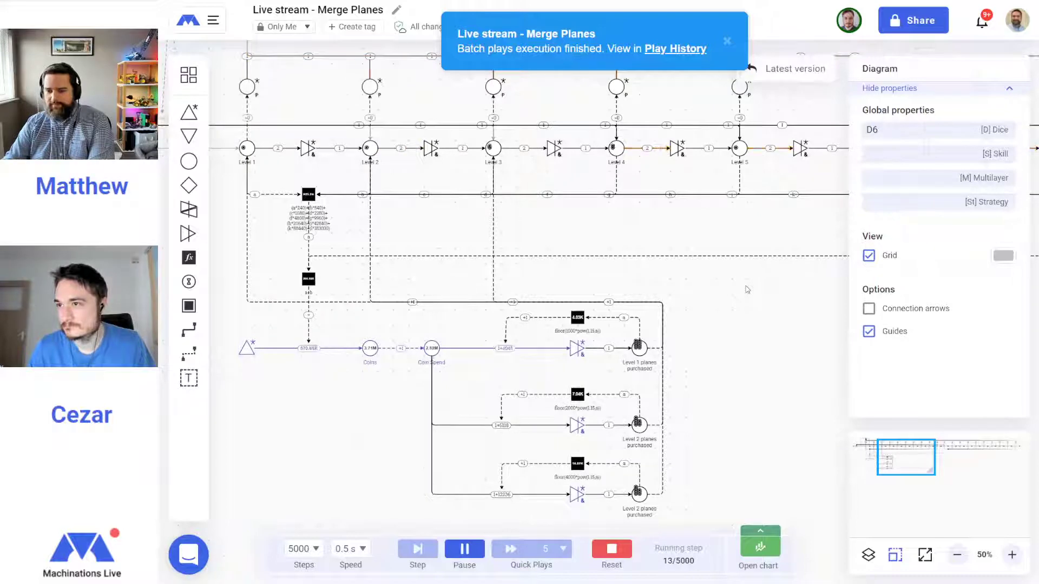
{"action": "scroll", "coordinate": [744, 371], "scroll_direction": "right", "scroll_amount": 5}
{"action": "left_click_drag", "start_coordinate": [693, 355], "coordinate": [438, 406]}
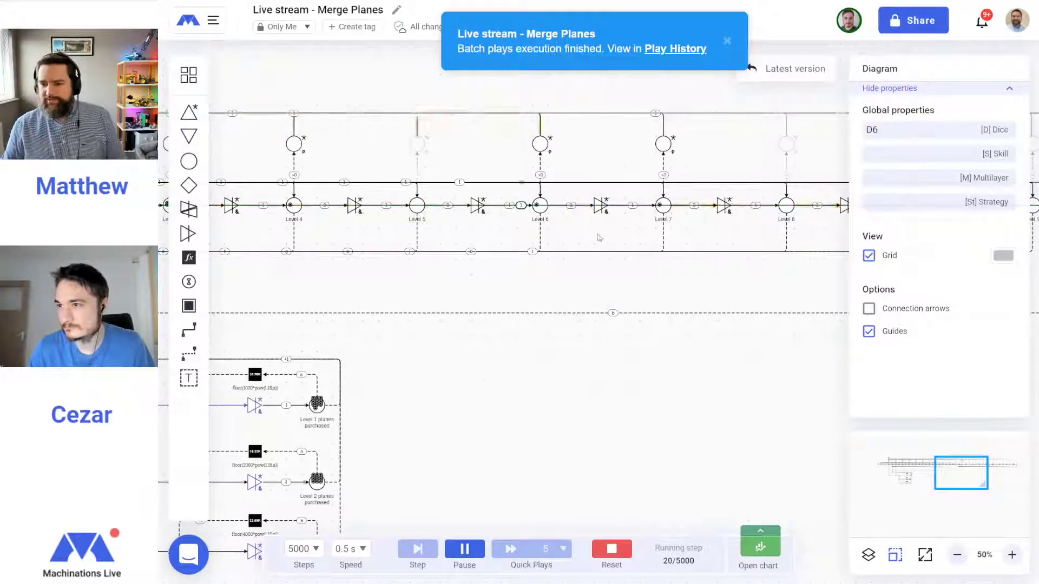
{"action": "left_click", "coordinate": [599, 549]}
Copy the third purchase block's pool, converter, register and connections, and place the copy directly below it
{"action": "left_click_drag", "start_coordinate": [501, 366], "coordinate": [580, 195]}
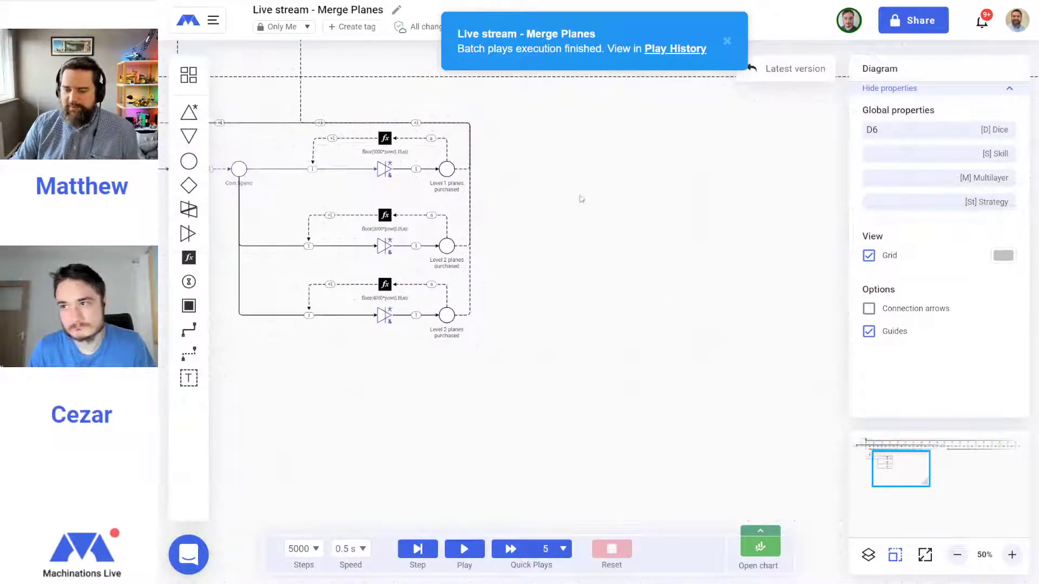
{"action": "left_click_drag", "start_coordinate": [538, 315], "coordinate": [671, 316]}
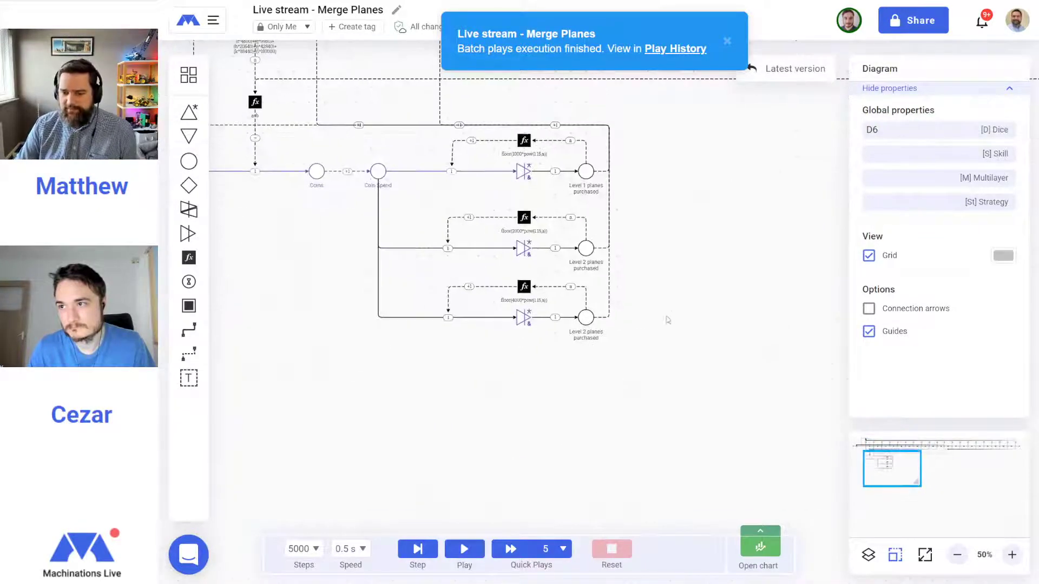
{"action": "left_click_drag", "start_coordinate": [639, 361], "coordinate": [394, 266]}
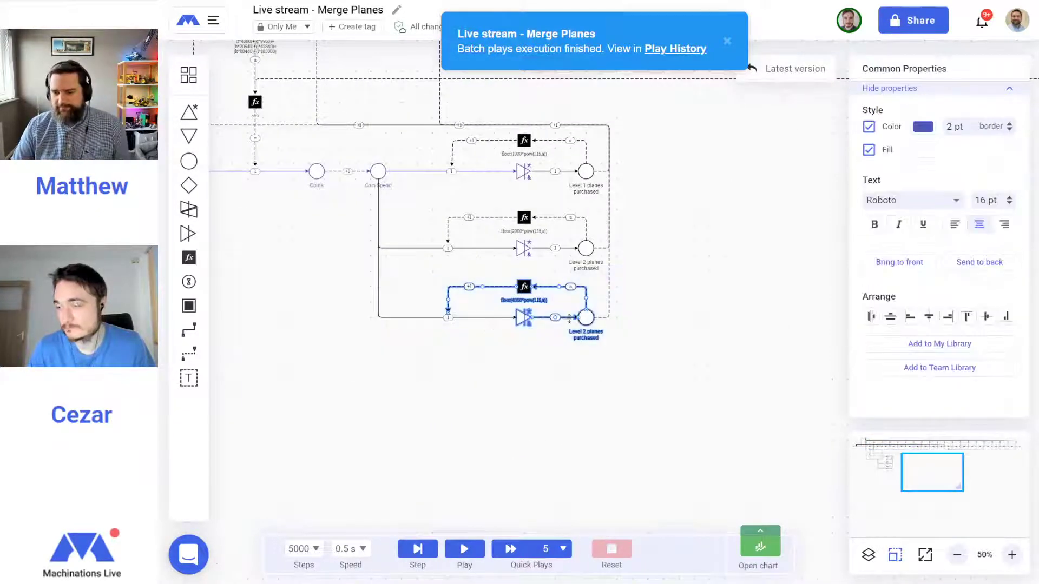
{"action": "right_click", "coordinate": [588, 319]}
{"action": "left_click", "coordinate": [636, 375]}
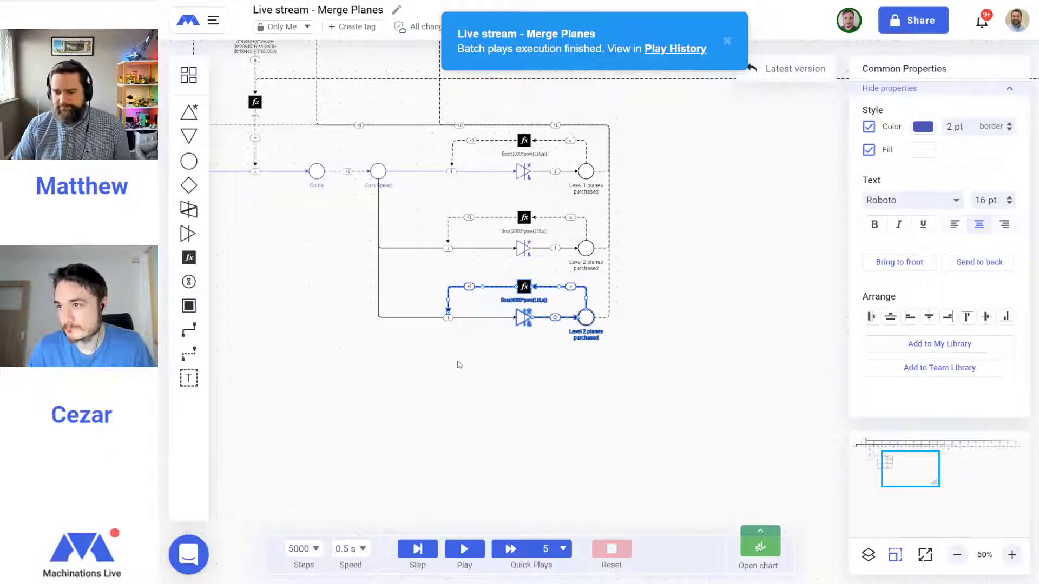
{"action": "right_click", "coordinate": [459, 364]}
{"action": "left_click", "coordinate": [504, 395]}
{"action": "left_click_drag", "start_coordinate": [591, 393], "coordinate": [586, 386]}
{"action": "left_click", "coordinate": [370, 399]}
Draw a resource connection from Coin Spend to the fourth block's converter and attach the copied register's output state connection to its label
{"action": "left_click", "coordinate": [189, 330]}
{"action": "left_click_drag", "start_coordinate": [372, 173], "coordinate": [523, 386]}
{"action": "left_click_drag", "start_coordinate": [454, 171], "coordinate": [455, 375]}
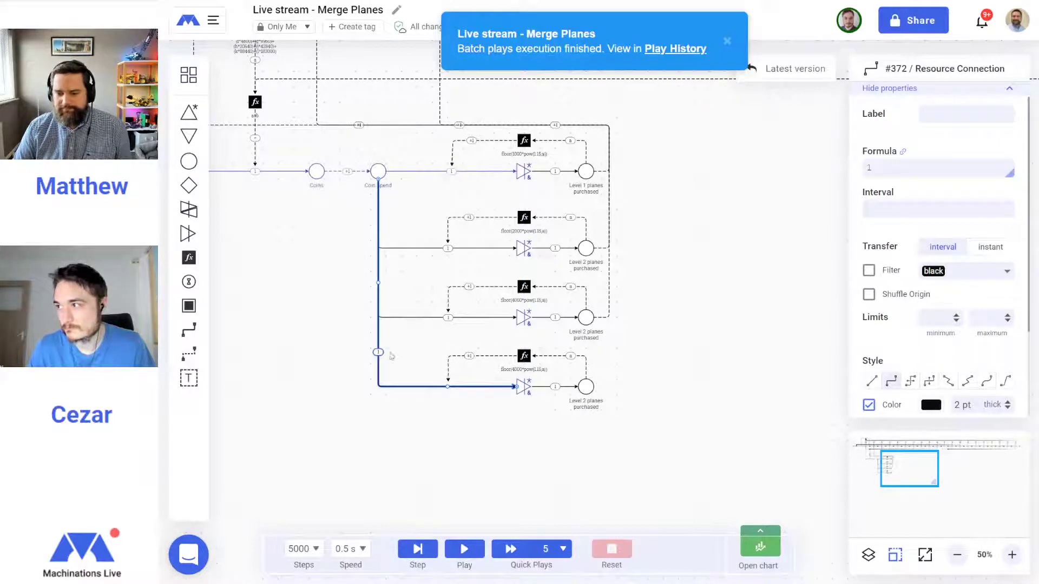
{"action": "left_click", "coordinate": [408, 396]}
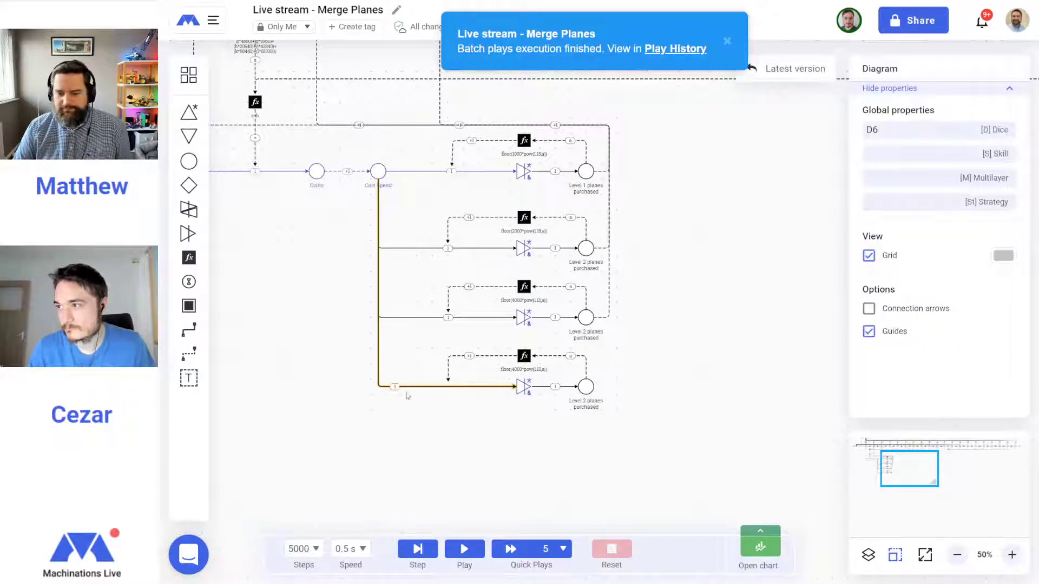
{"action": "left_click", "coordinate": [448, 369]}
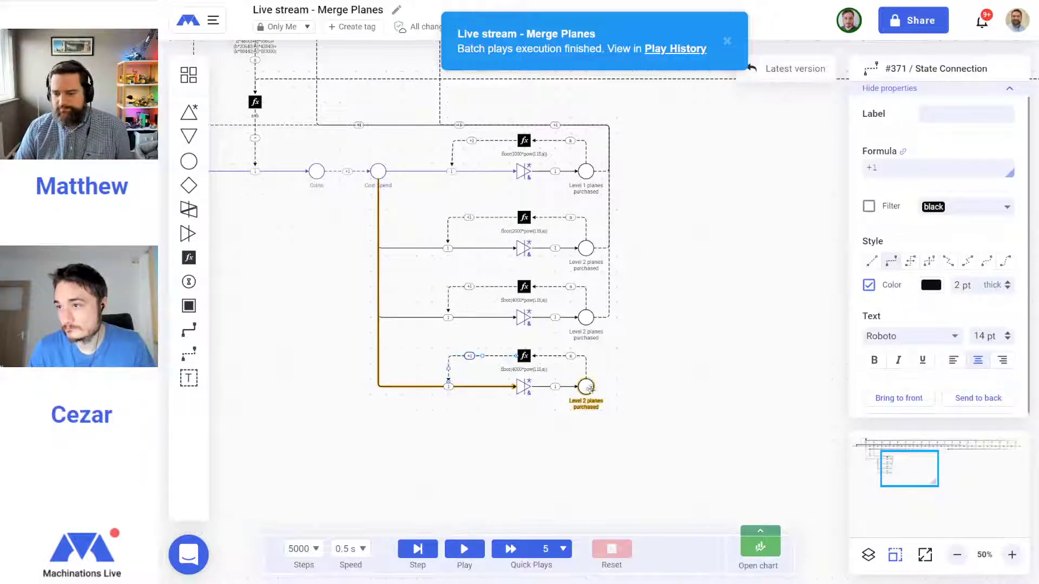
Draw a state connection from the fourth purchase block's pool to the Level 4 pool and route it along the other blocks' connections
{"action": "left_click", "coordinate": [219, 361]}
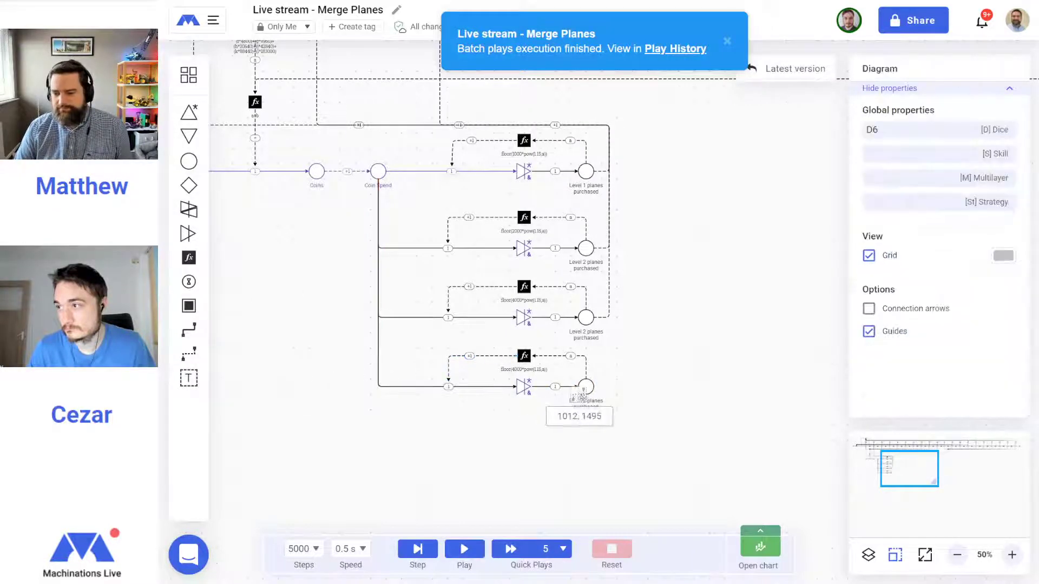
{"action": "left_click", "coordinate": [586, 386]}
{"action": "scroll", "coordinate": [680, 324], "scroll_direction": "up", "scroll_amount": 5}
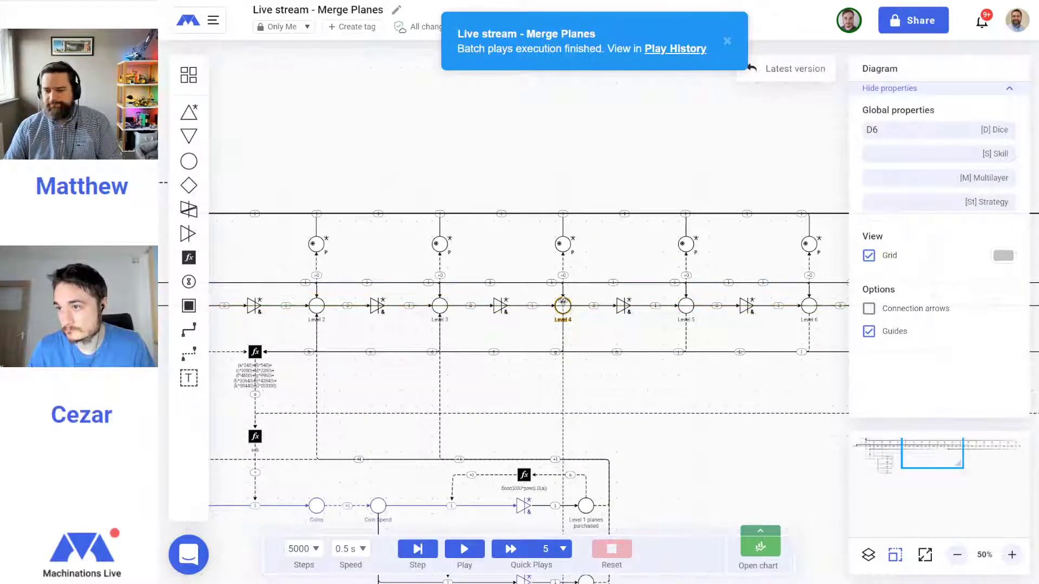
{"action": "left_click", "coordinate": [562, 303]}
{"action": "scroll", "coordinate": [621, 441], "scroll_direction": "down", "scroll_amount": 3}
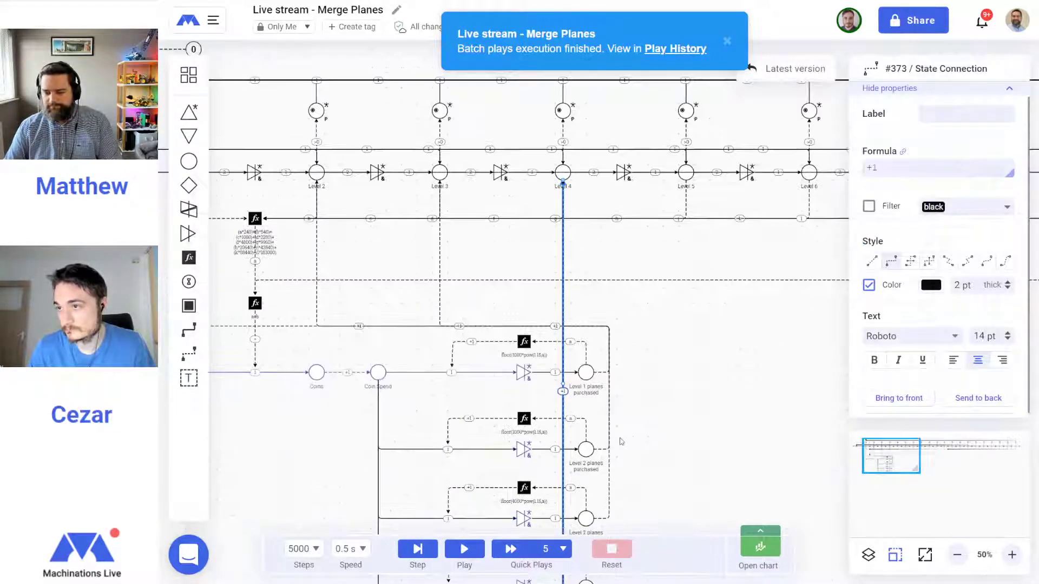
{"action": "left_click_drag", "start_coordinate": [577, 384], "coordinate": [606, 357]}
{"action": "left_click_drag", "start_coordinate": [589, 172], "coordinate": [589, 326]}
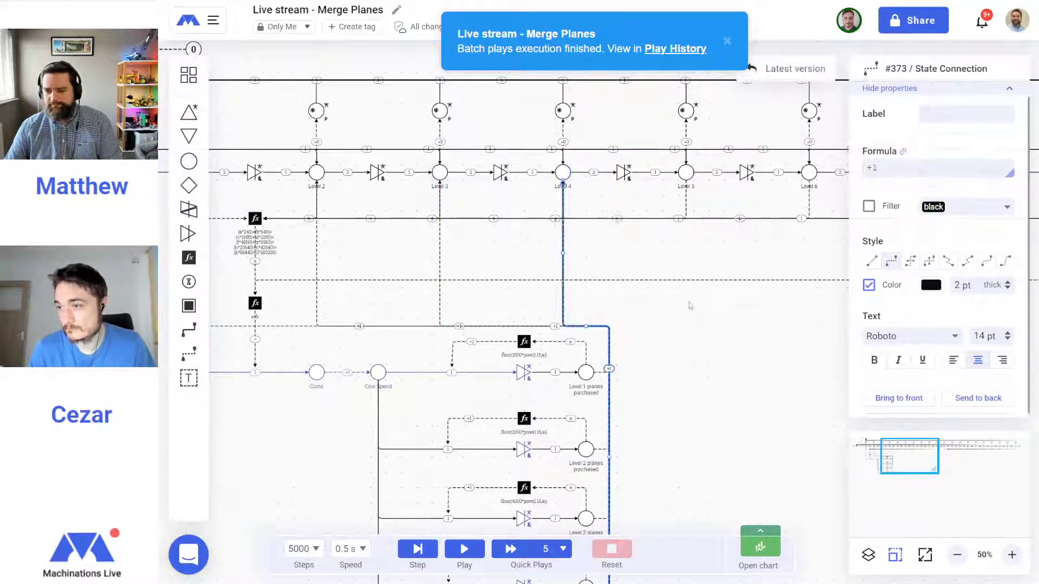
{"action": "left_click", "coordinate": [720, 325]}
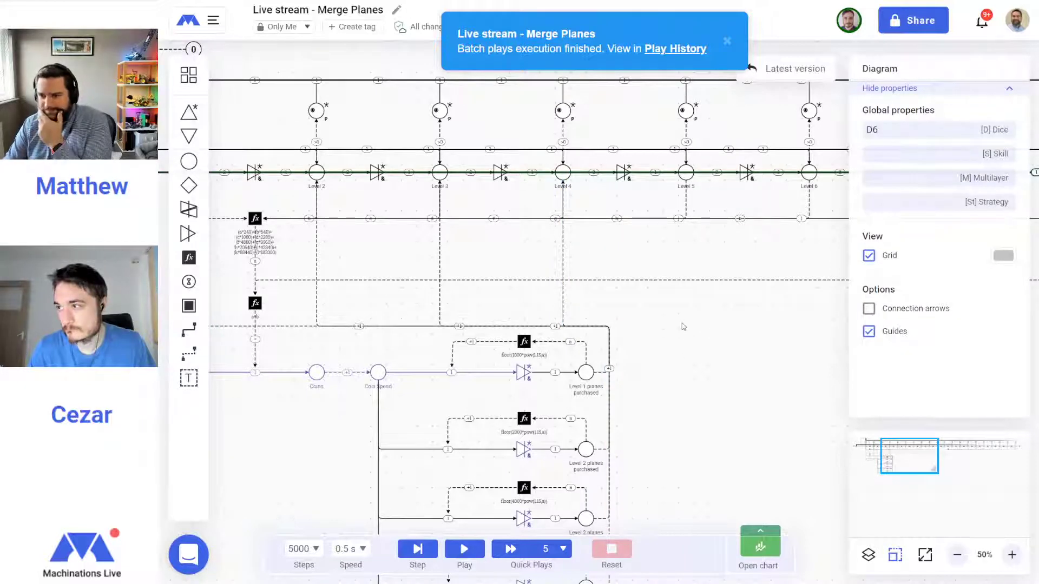
Relabel the third block's pool as Level 3 planes purchased and the fourth block's pool as Level 4 planes purchased
{"action": "scroll", "coordinate": [684, 327], "scroll_direction": "down", "scroll_amount": 9}
{"action": "scroll", "coordinate": [684, 327], "scroll_direction": "up", "scroll_amount": 4}
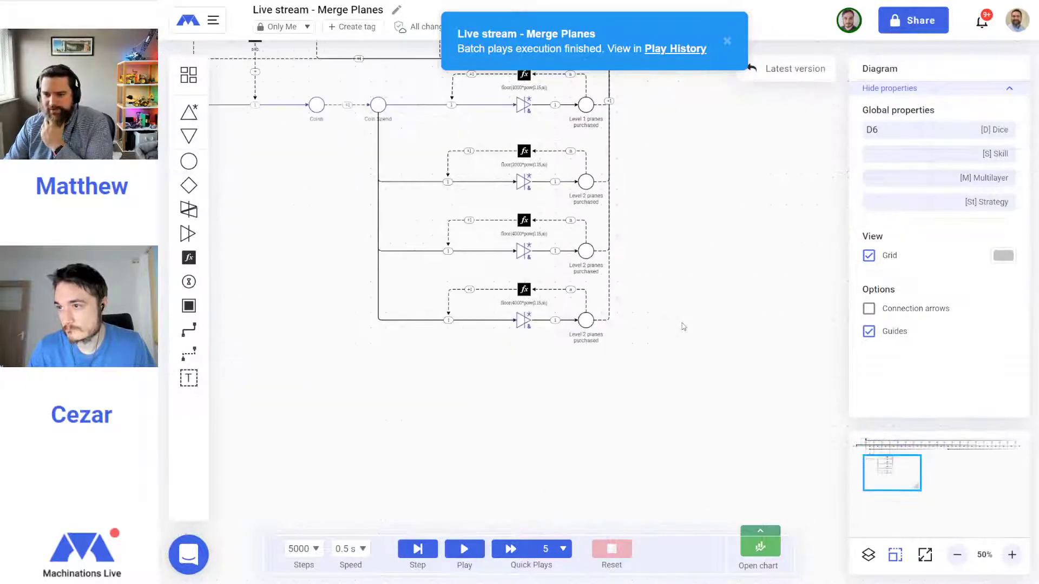
{"action": "left_click", "coordinate": [589, 321]}
{"action": "left_click", "coordinate": [587, 251]}
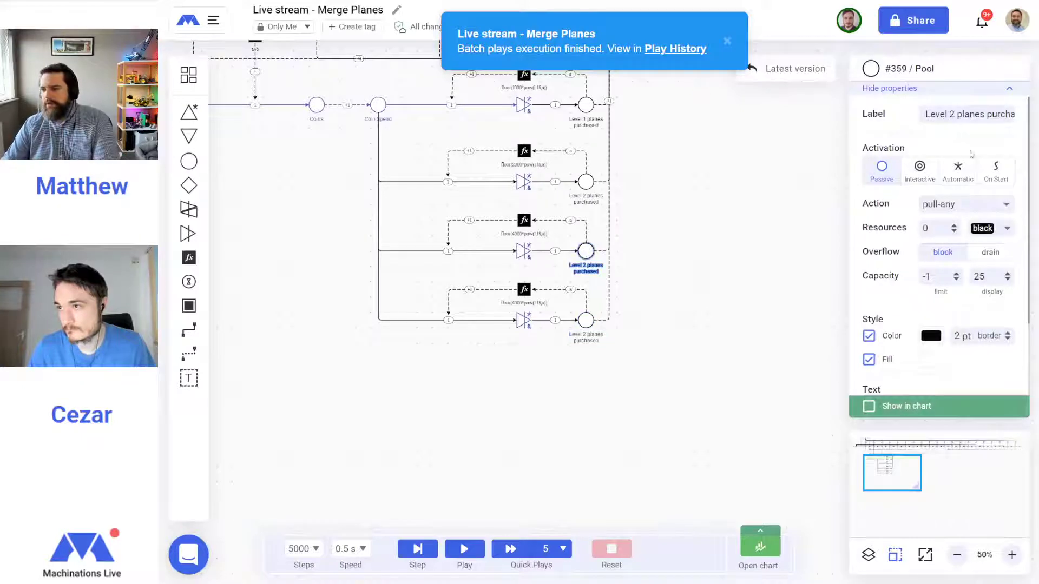
{"action": "left_click", "coordinate": [956, 114]}
{"action": "key", "text": "BackSpace"}
{"action": "type", "text": "3"}
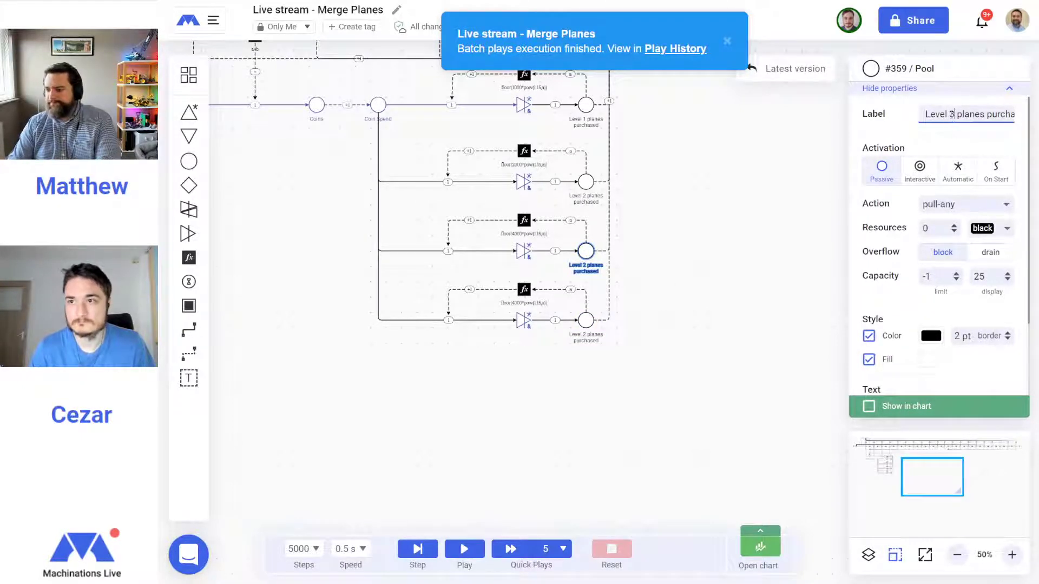
{"action": "left_click", "coordinate": [586, 321]}
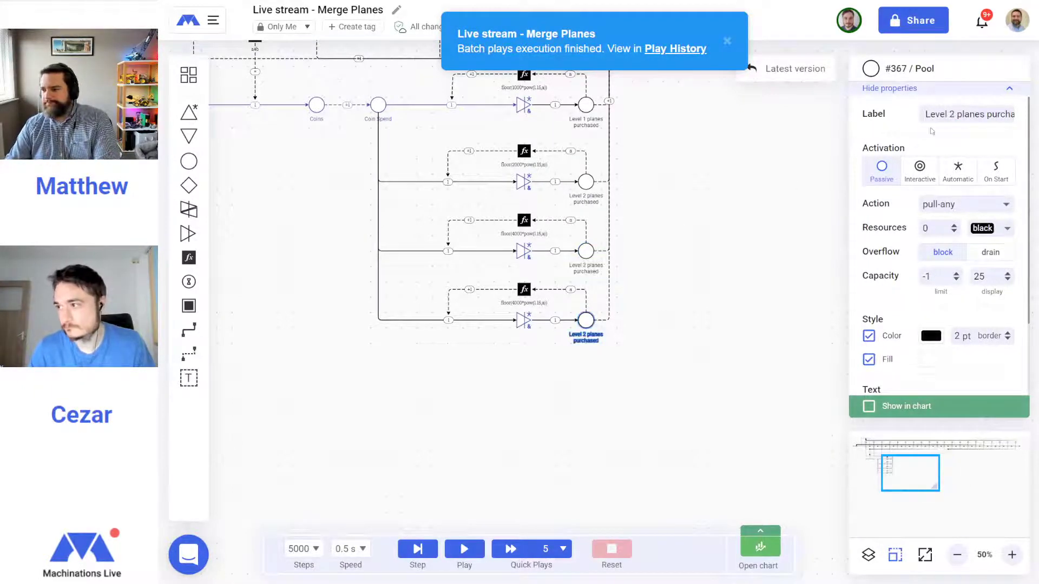
{"action": "double_click", "coordinate": [954, 115]}
{"action": "key", "text": "Return"}
{"action": "left_click", "coordinate": [723, 361]}
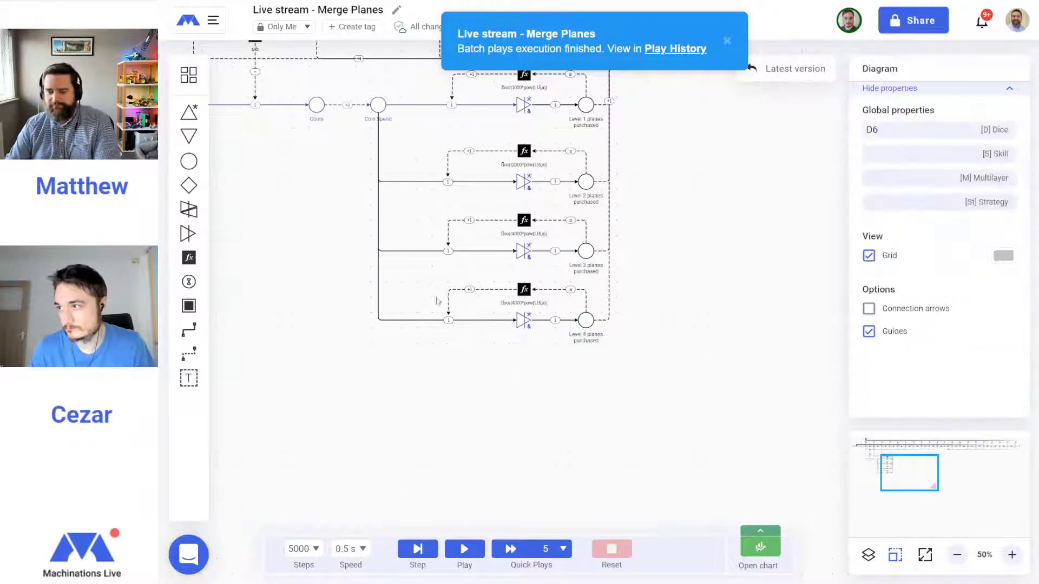
Set the Level 4 purchase register's formula to floor(10000*pow(1.15,a)), test it with a simulation run and reset the run
{"action": "left_click", "coordinate": [523, 289]}
{"action": "left_click_drag", "start_coordinate": [907, 167], "coordinate": [900, 168]}
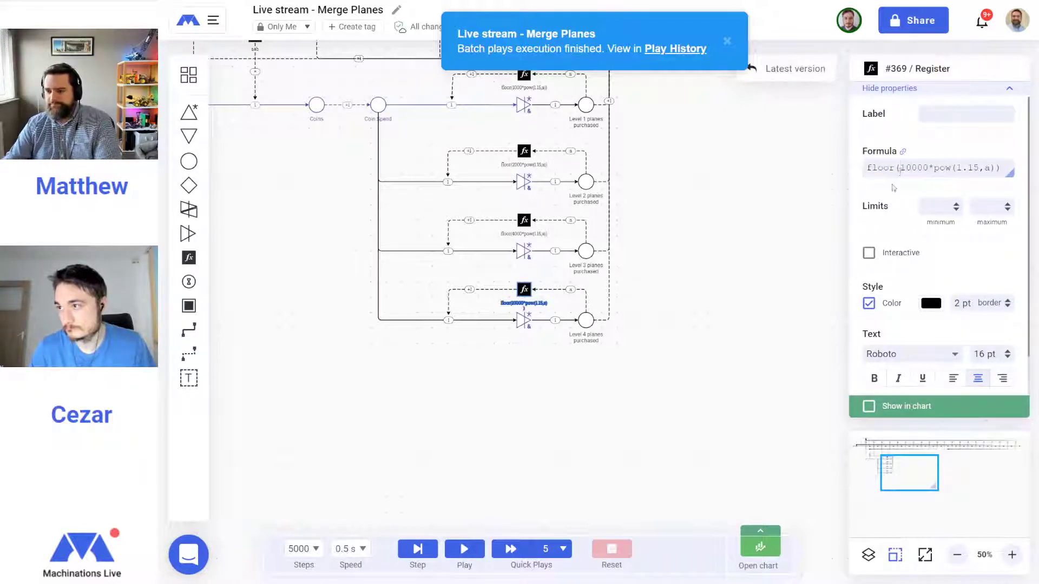
{"action": "left_click", "coordinate": [671, 370]}
{"action": "left_click", "coordinate": [464, 549]}
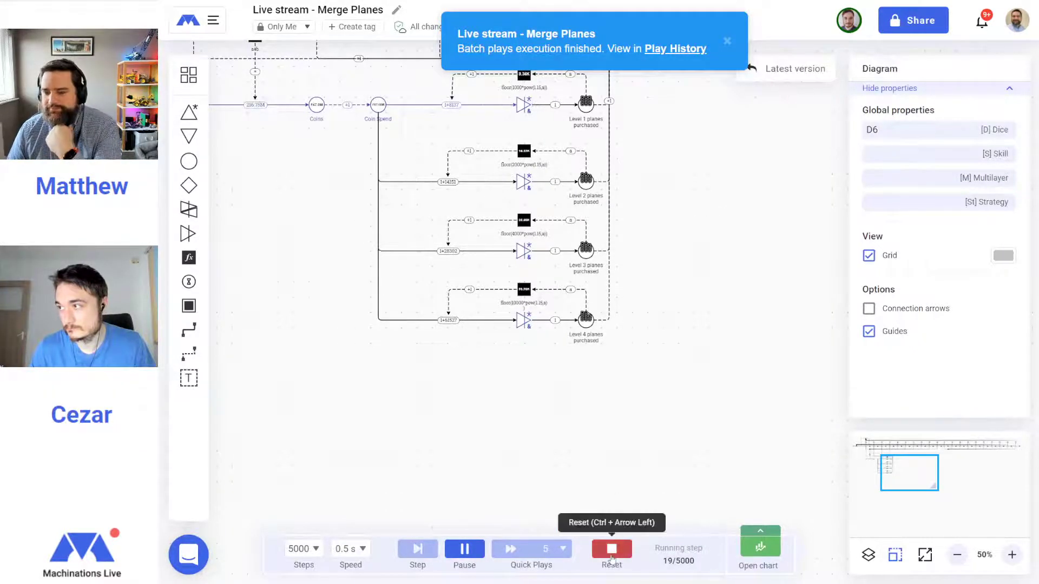
{"action": "left_click", "coordinate": [611, 550]}
Set the Level 2 purchase register's formula to floor(10000*pow(1.15,a)) and the Level 3 register's formula to floor(100000*pow(1.15,a))
{"action": "left_click", "coordinate": [525, 152]}
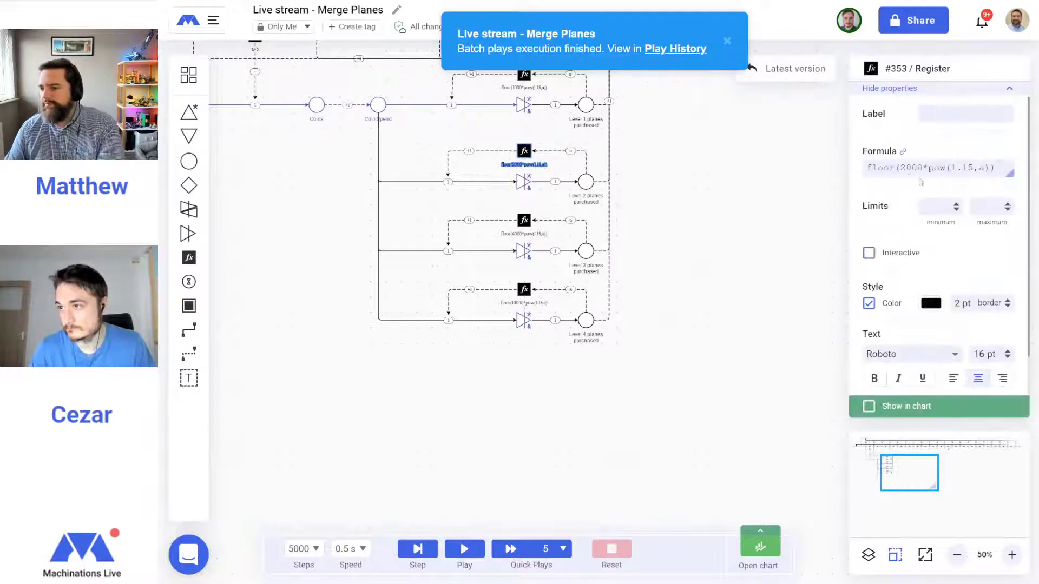
{"action": "left_click_drag", "start_coordinate": [906, 168], "coordinate": [901, 168]}
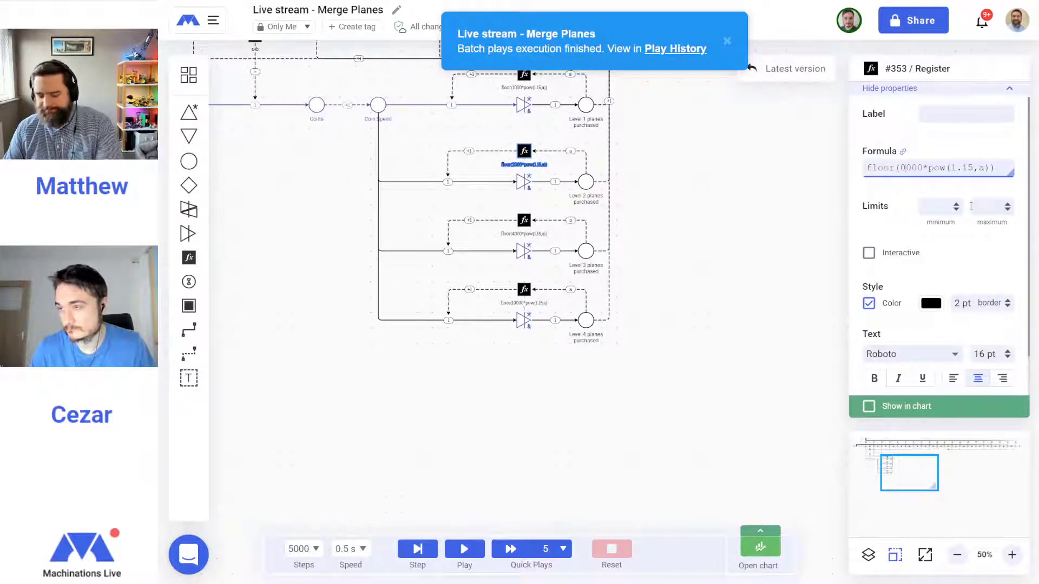
{"action": "key", "text": "Return"}
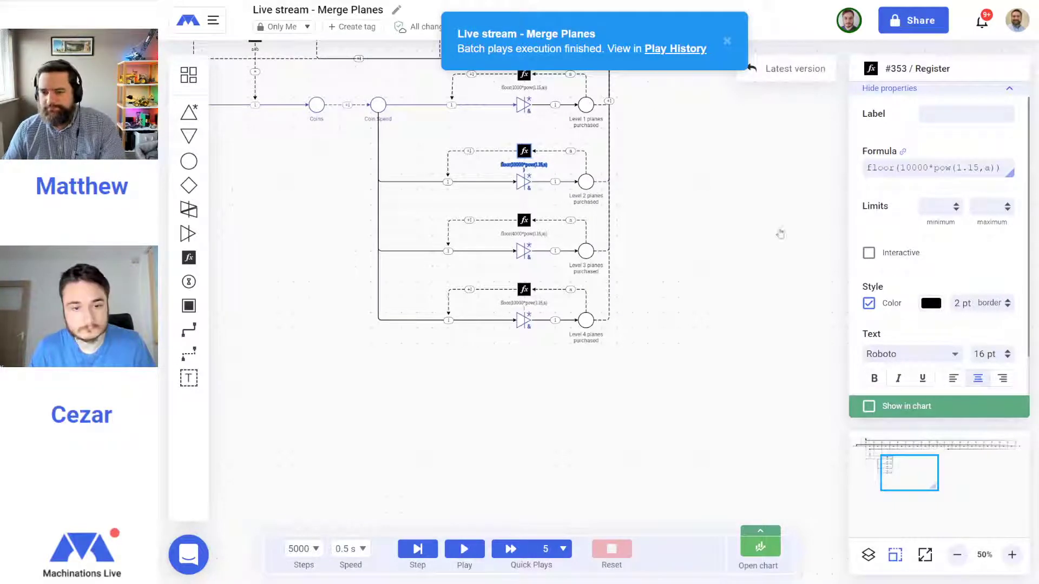
{"action": "left_click", "coordinate": [524, 220]}
{"action": "left_click_drag", "start_coordinate": [905, 168], "coordinate": [901, 168]}
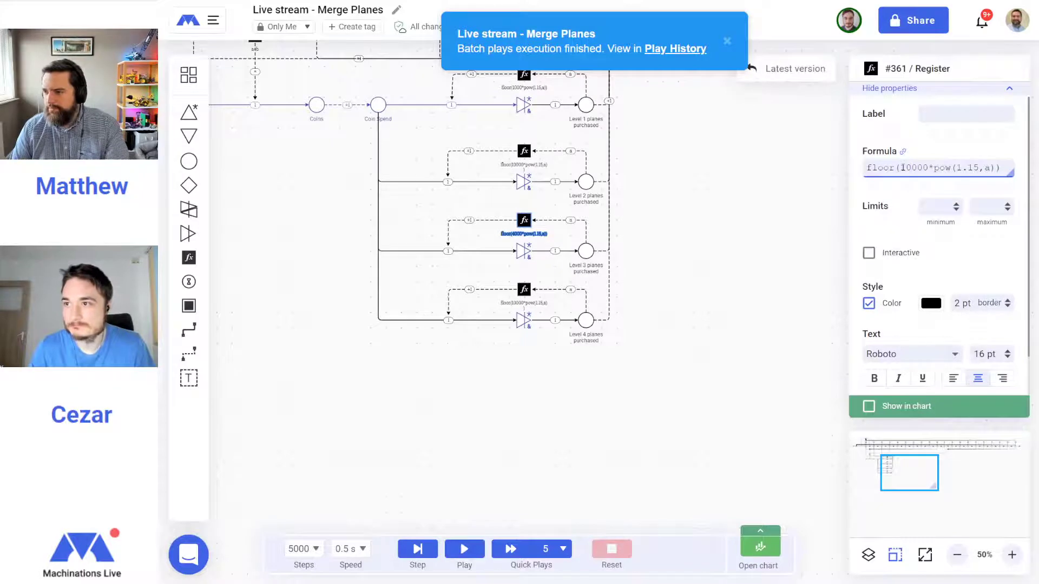
{"action": "key", "text": "Return"}
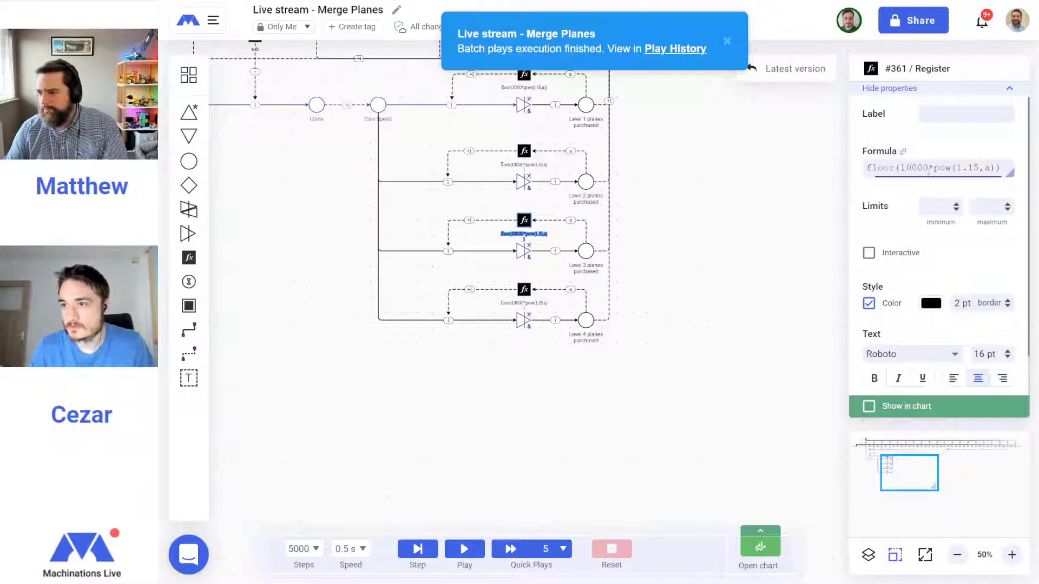
{"action": "key", "text": "Return"}
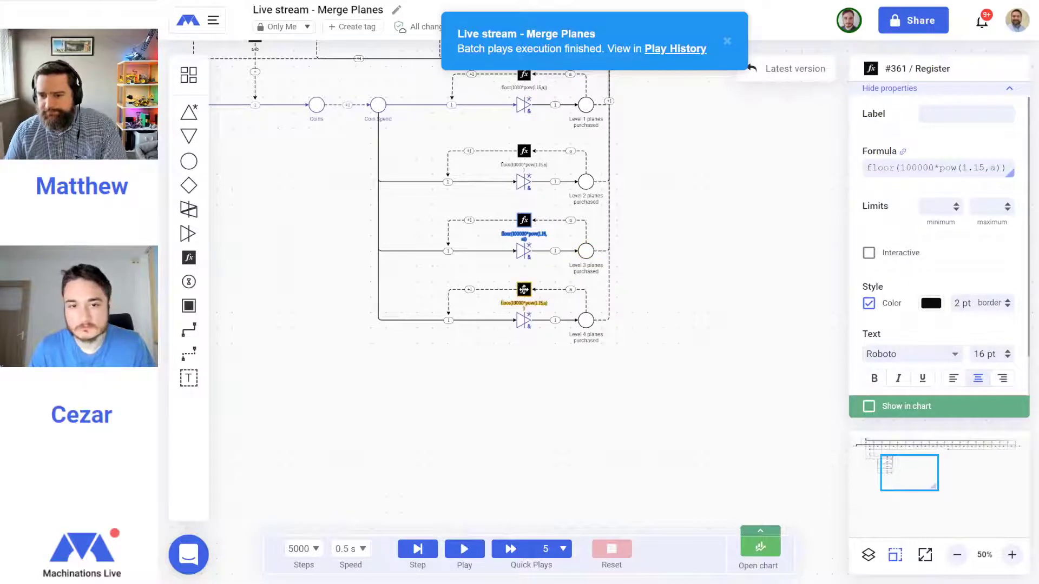
Set the Level 4 purchase register's formula to floor(1000000*pow(1.15,a))
{"action": "left_click", "coordinate": [551, 304]}
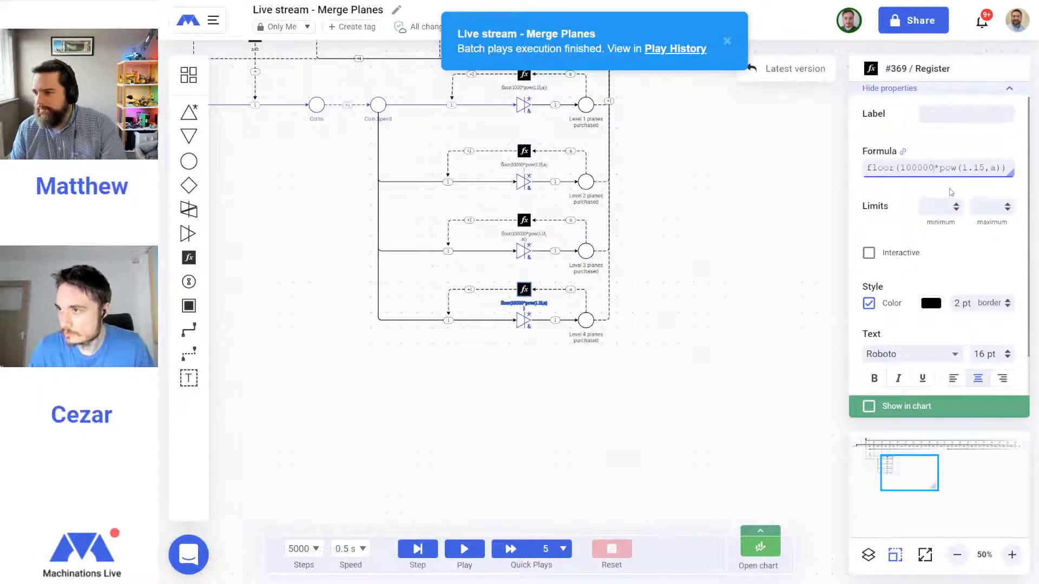
{"action": "type", "text": "0"}
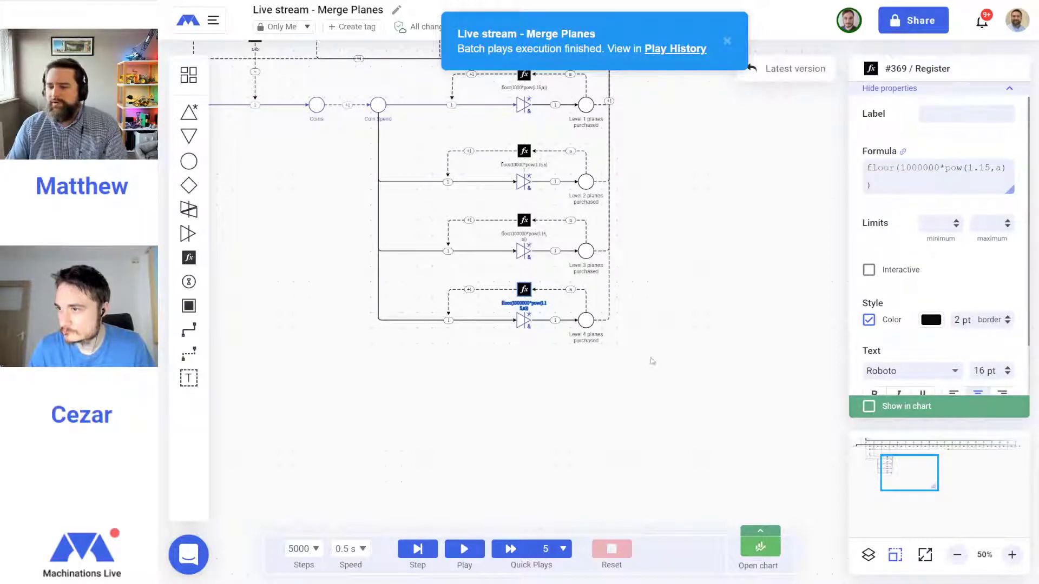
{"action": "left_click", "coordinate": [668, 380]}
Run and pause the simulation with the tenfold cost steps, examine the purchase blocks and the Level 2 to Level 6 pools, and reset it
{"action": "left_click", "coordinate": [465, 549]}
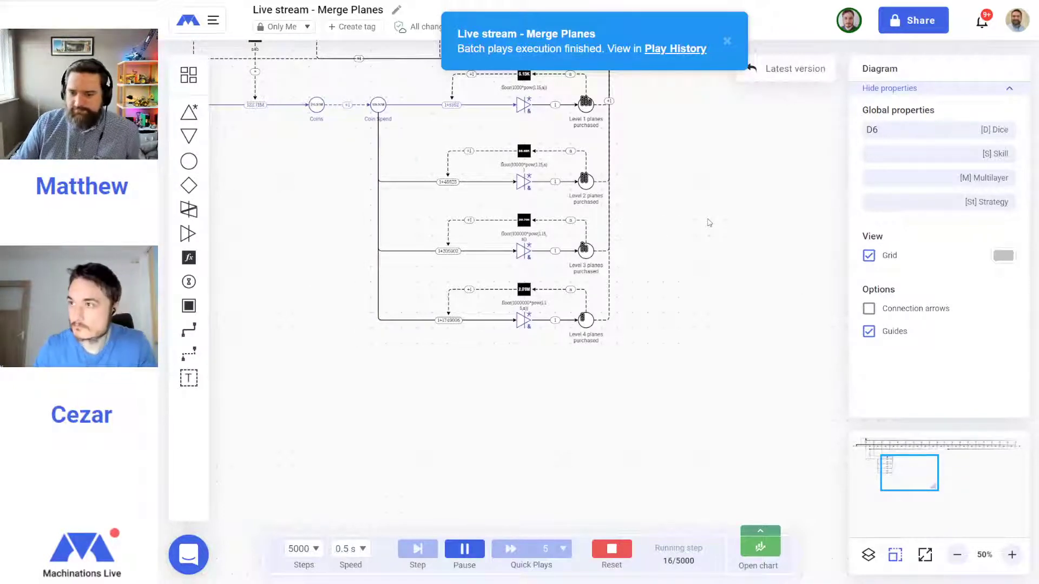
{"action": "key", "text": "space"}
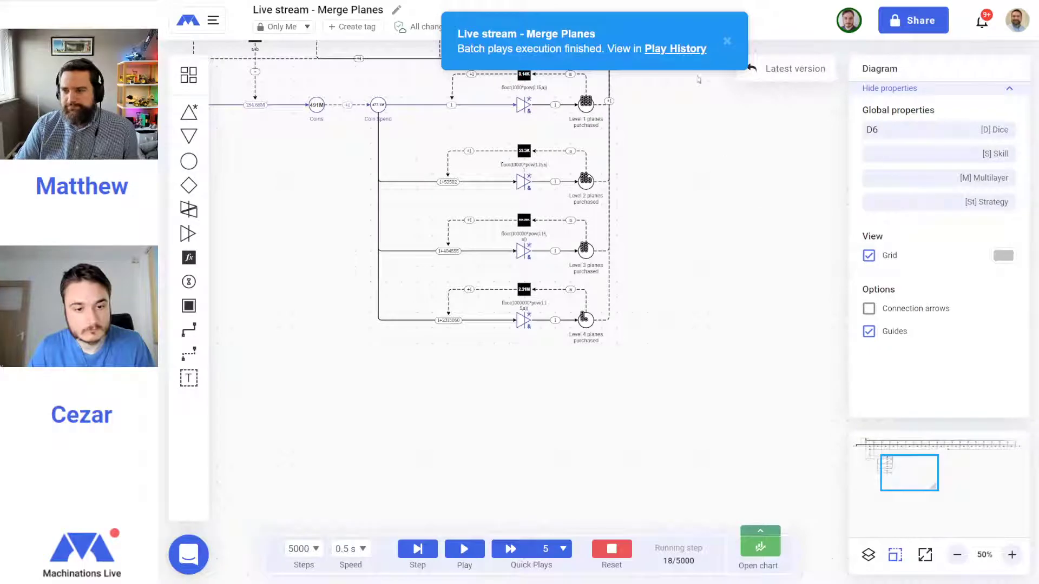
{"action": "left_click", "coordinate": [727, 42]}
{"action": "scroll", "coordinate": [677, 340], "scroll_direction": "up", "scroll_amount": 6}
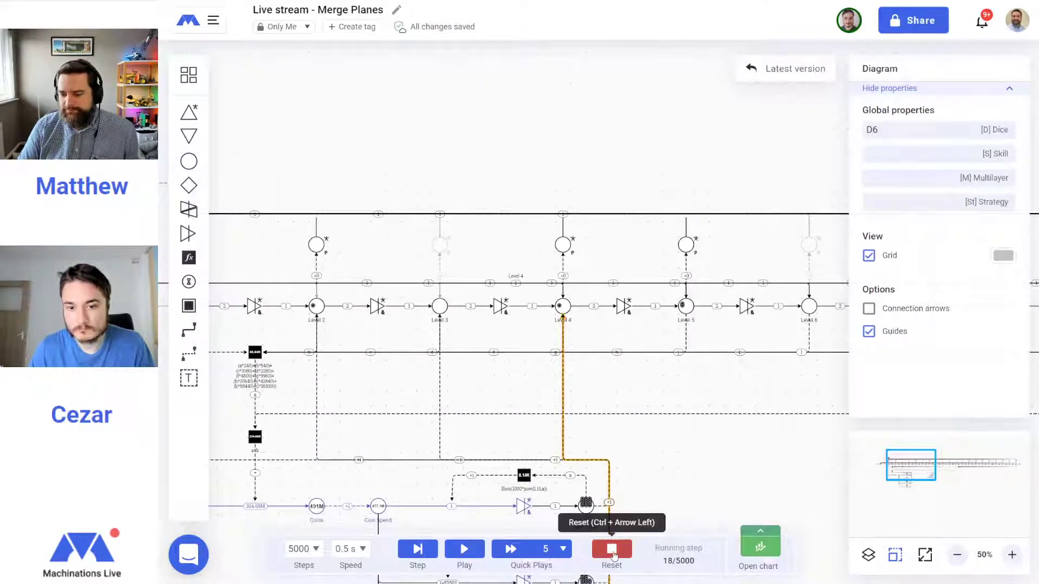
{"action": "left_click", "coordinate": [611, 549]}
Run and pause the simulation again, examine the plane source, purchase blocks and level chain through Level 20, and reset it
{"action": "left_click_drag", "start_coordinate": [650, 456], "coordinate": [820, 417]}
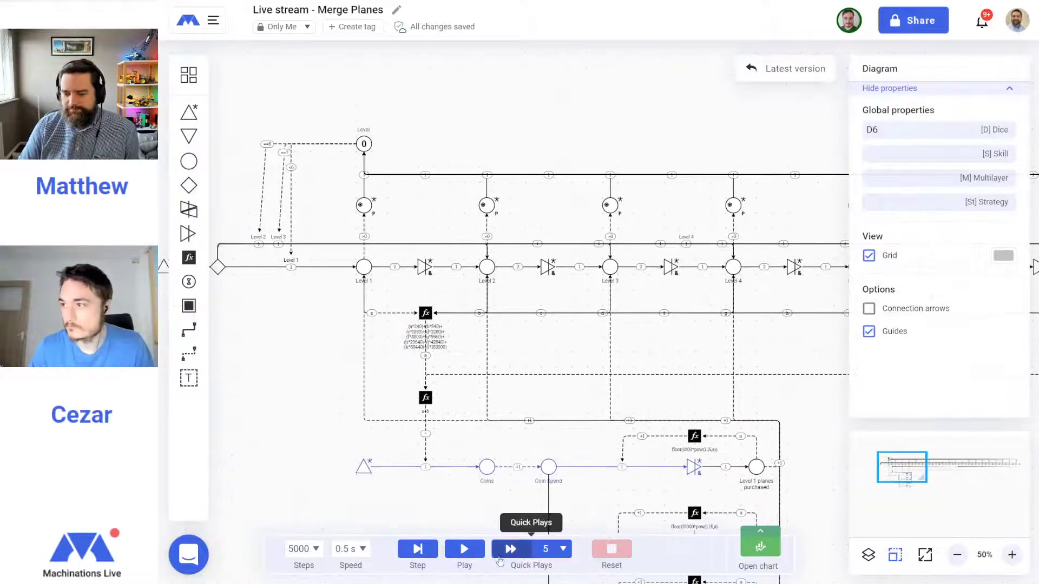
{"action": "left_click", "coordinate": [464, 549]}
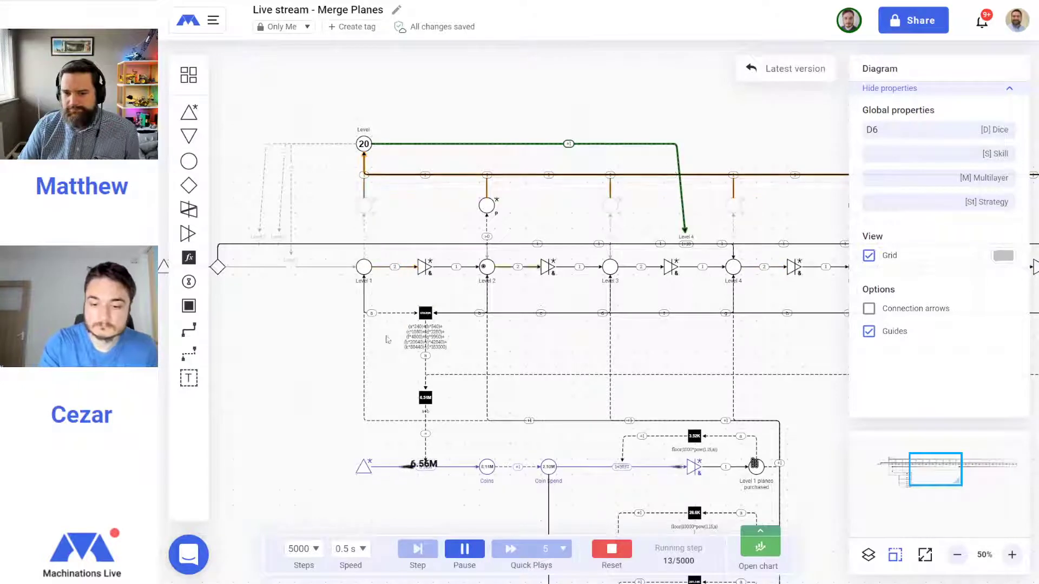
{"action": "left_click_drag", "start_coordinate": [280, 334], "coordinate": [472, 329]}
{"action": "left_click", "coordinate": [356, 262]}
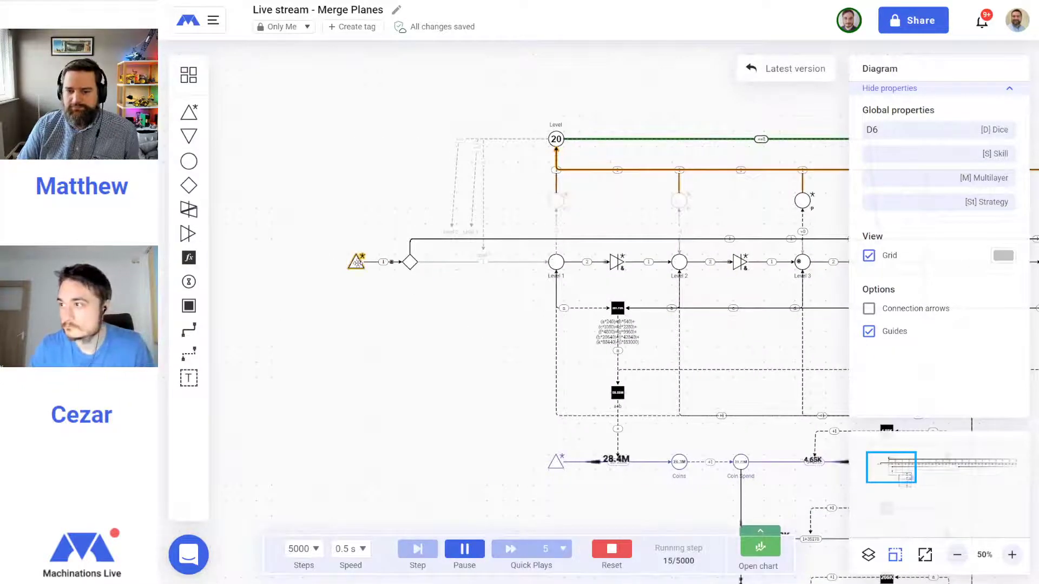
{"action": "left_click_drag", "start_coordinate": [486, 398], "coordinate": [297, 248]}
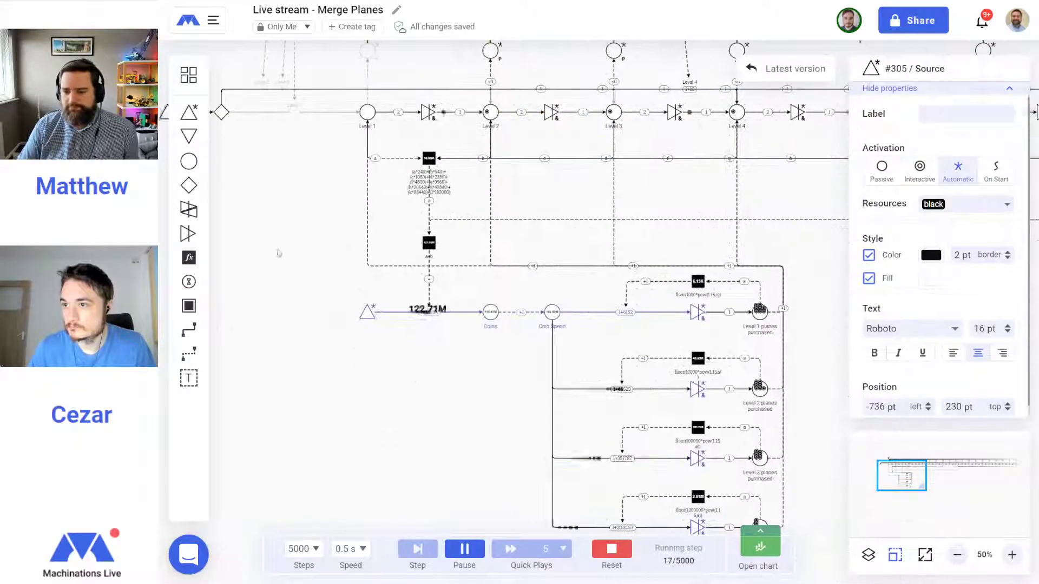
{"action": "left_click", "coordinate": [804, 333]}
{"action": "key", "text": "space"}
{"action": "left_click_drag", "start_coordinate": [804, 333], "coordinate": [606, 379]}
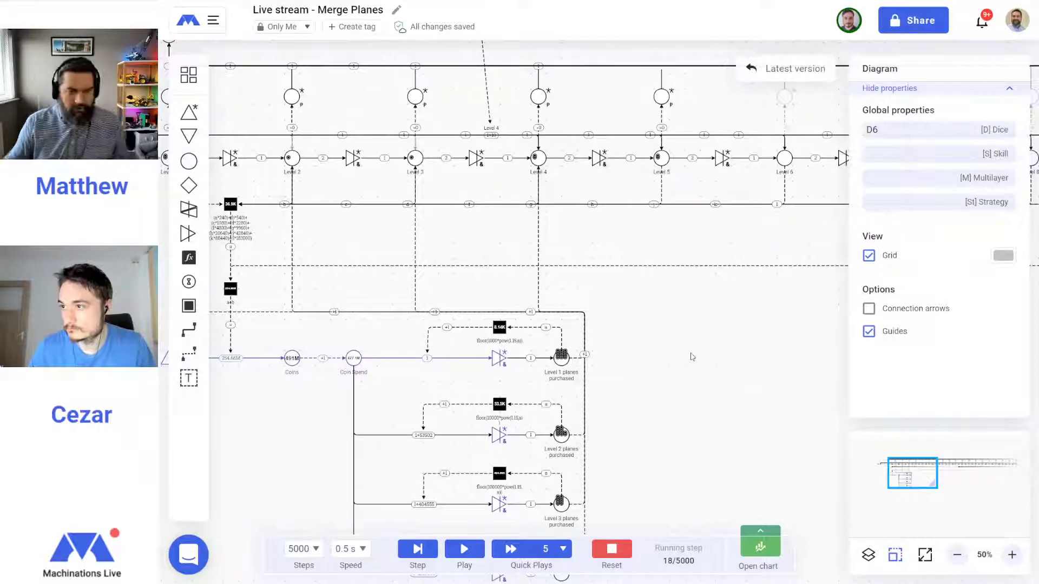
{"action": "left_click_drag", "start_coordinate": [697, 409], "coordinate": [650, 177]}
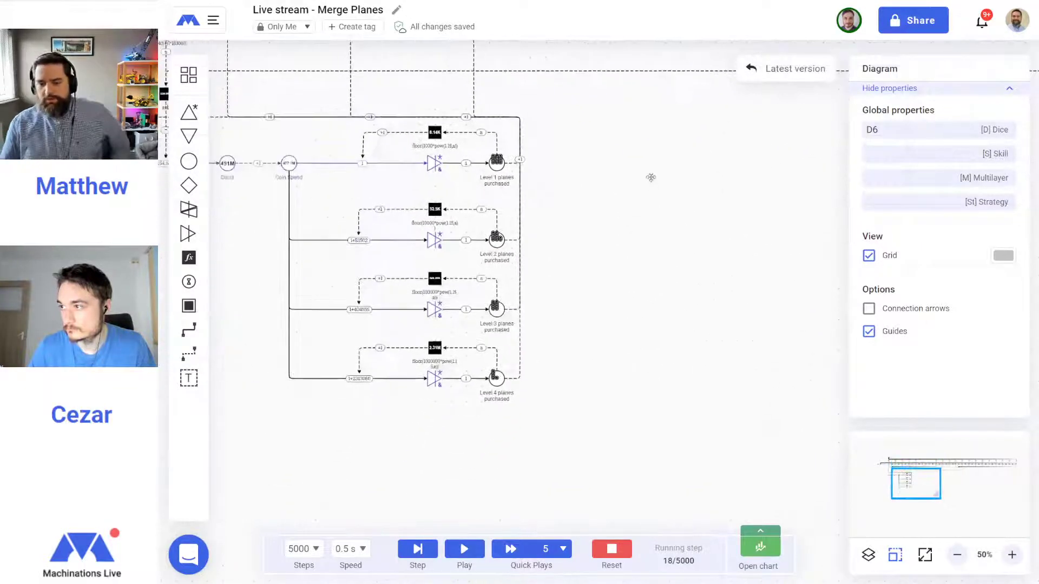
{"action": "left_click", "coordinate": [958, 555]}
{"action": "left_click_drag", "start_coordinate": [647, 278], "coordinate": [299, 349]}
{"action": "left_click_drag", "start_coordinate": [622, 345], "coordinate": [298, 343]}
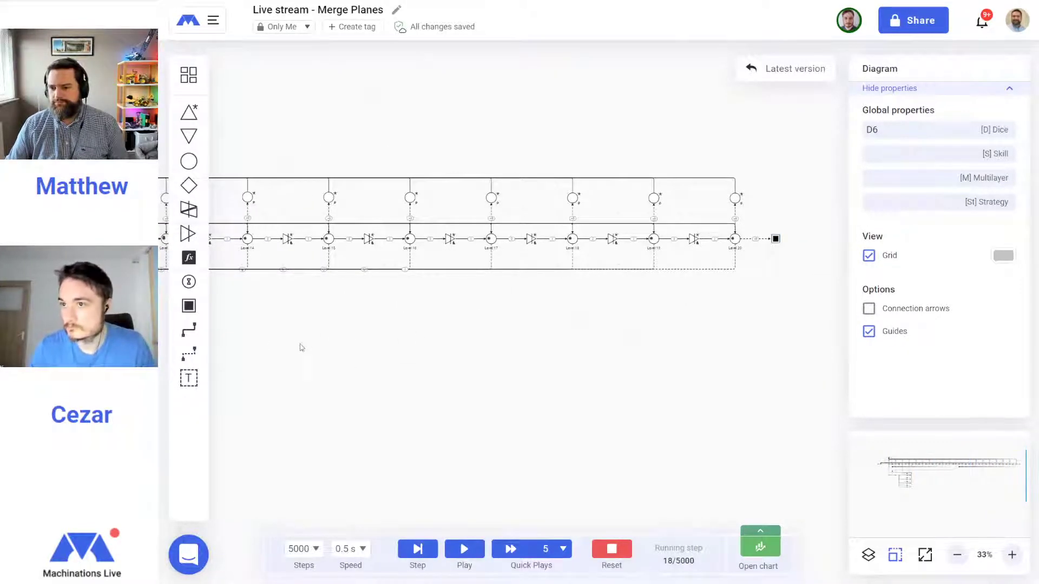
{"action": "left_click", "coordinate": [616, 551]}
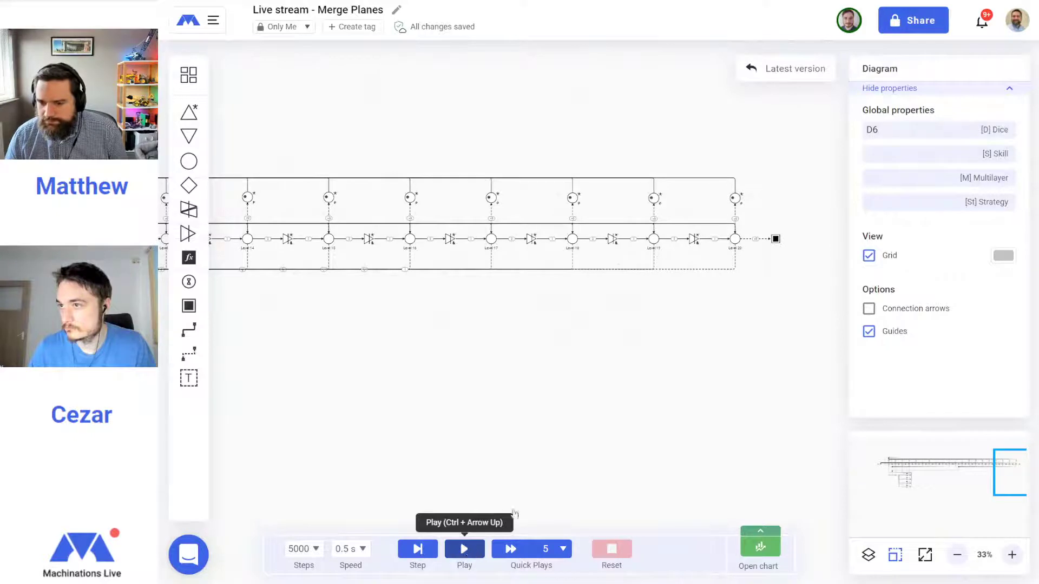
Run the simulation again, examine the level chain from Level 20 back to the plane source and the purchase blocks, and reset it
{"action": "left_click", "coordinate": [477, 556]}
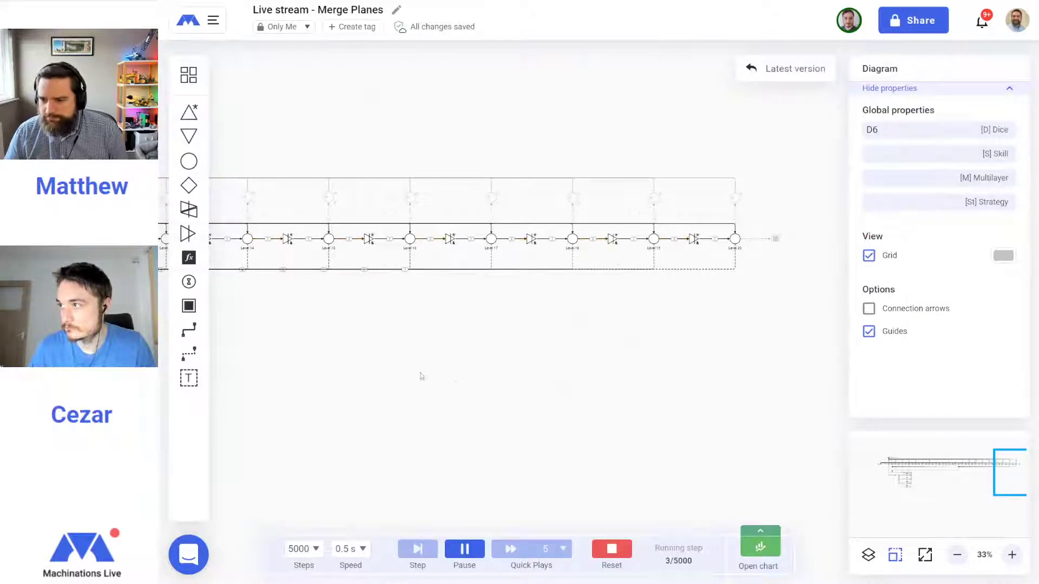
{"action": "left_click_drag", "start_coordinate": [453, 377], "coordinate": [696, 348]}
{"action": "left_click_drag", "start_coordinate": [422, 382], "coordinate": [714, 387]}
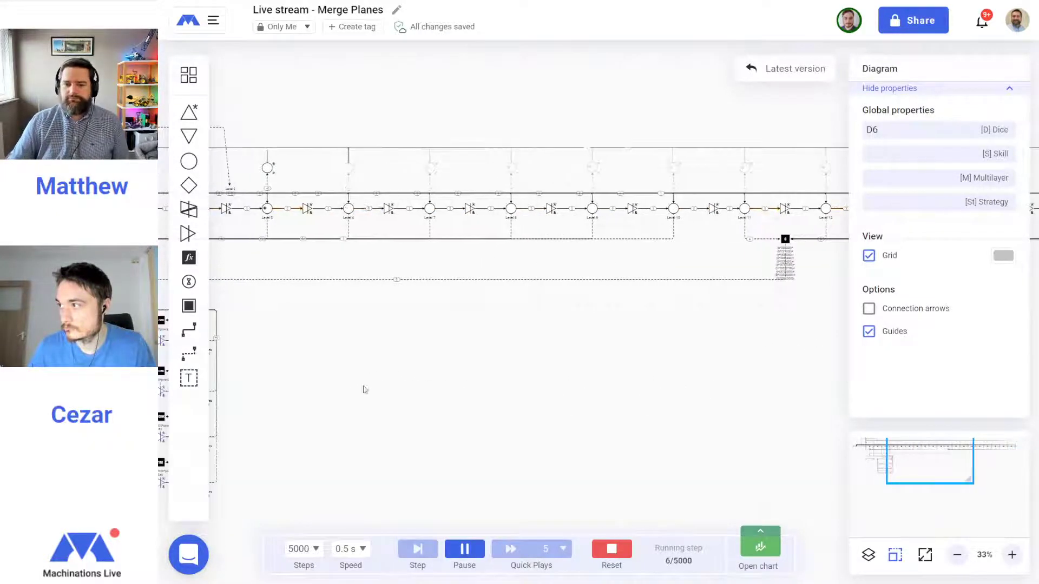
{"action": "left_click_drag", "start_coordinate": [367, 390], "coordinate": [603, 376]}
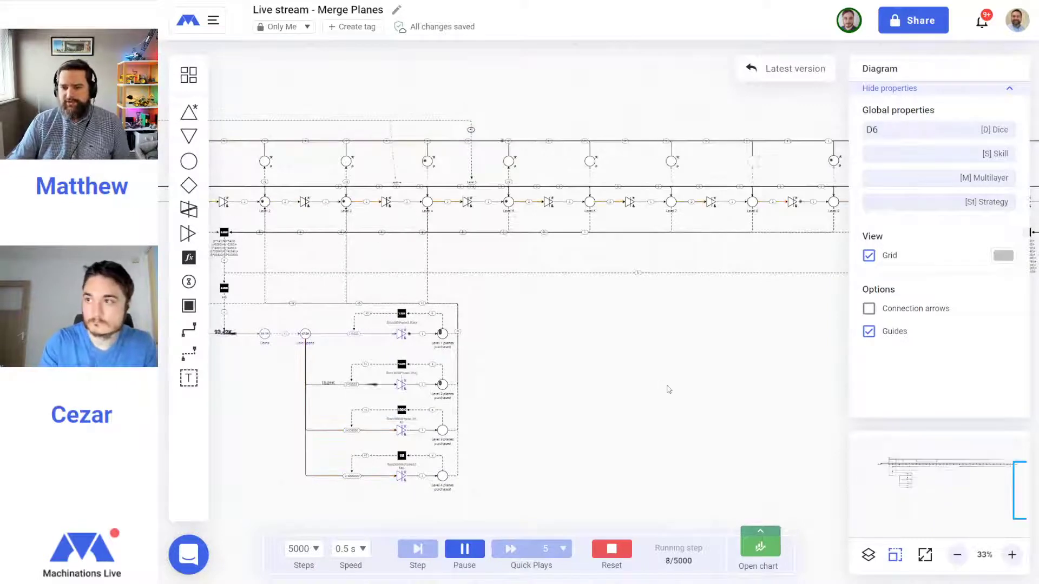
{"action": "left_click_drag", "start_coordinate": [544, 333], "coordinate": [792, 395]}
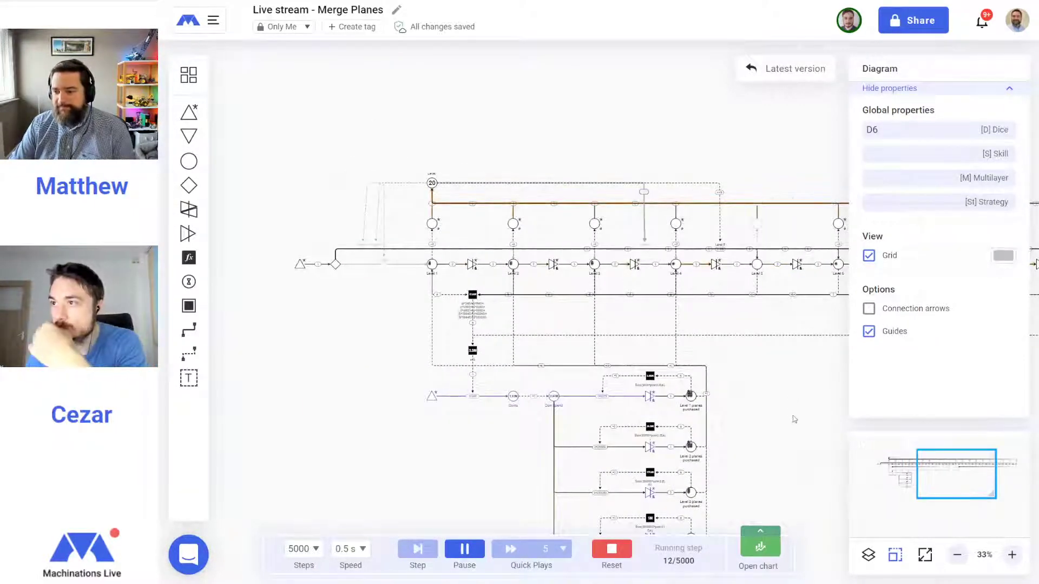
{"action": "left_click", "coordinate": [613, 549]}
Copy the four plane purchase blocks with their registers and paste the copies directly below the Level 4 block, aligned with the originals
{"action": "left_click_drag", "start_coordinate": [768, 460], "coordinate": [606, 269]}
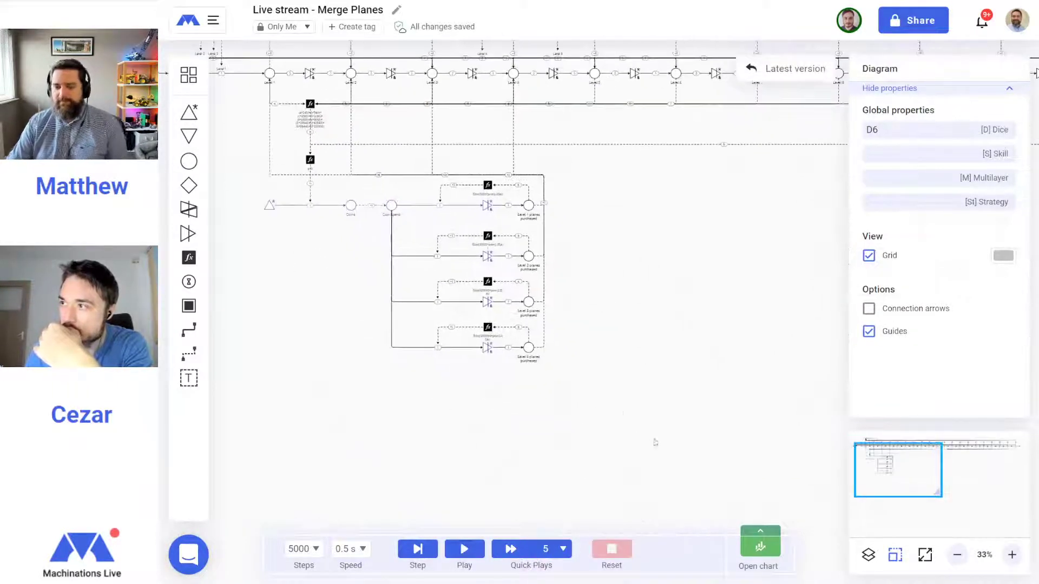
{"action": "left_click_drag", "start_coordinate": [618, 446], "coordinate": [421, 177]}
{"action": "right_click", "coordinate": [488, 327]}
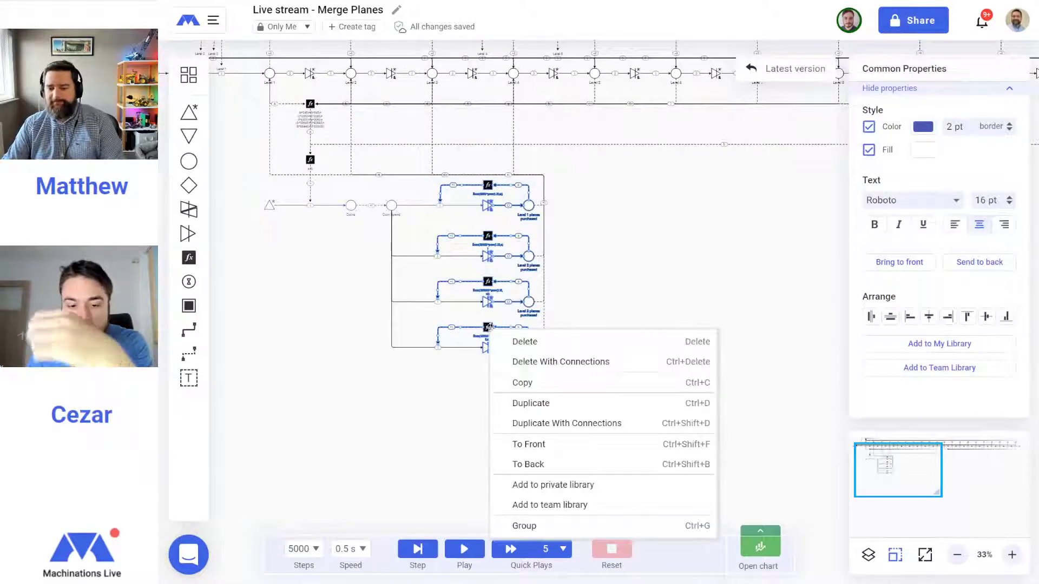
{"action": "left_click", "coordinate": [540, 381]}
{"action": "right_click", "coordinate": [443, 395]}
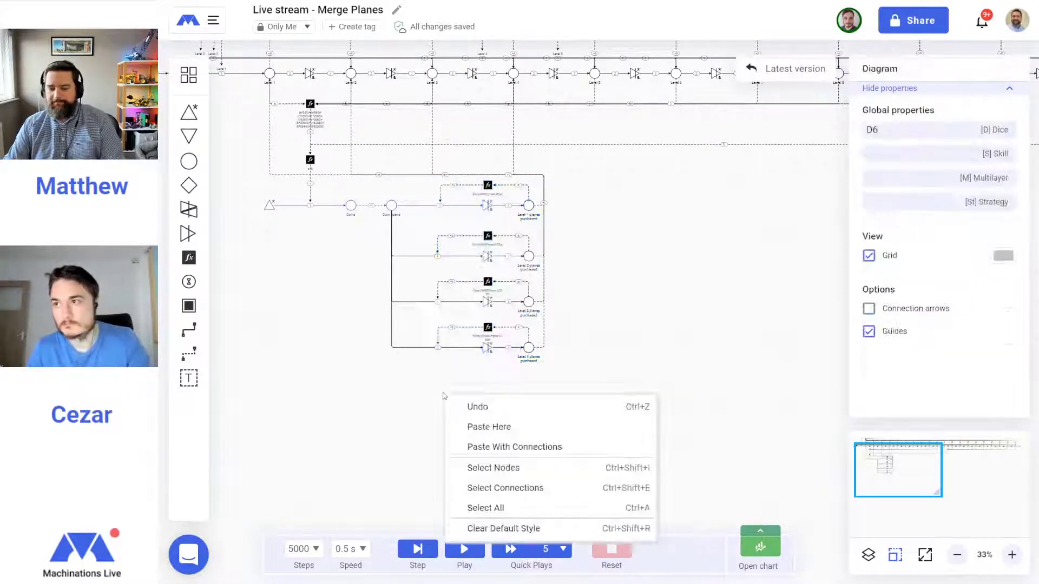
{"action": "left_click", "coordinate": [489, 427]}
{"action": "left_click_drag", "start_coordinate": [494, 394], "coordinate": [490, 374]}
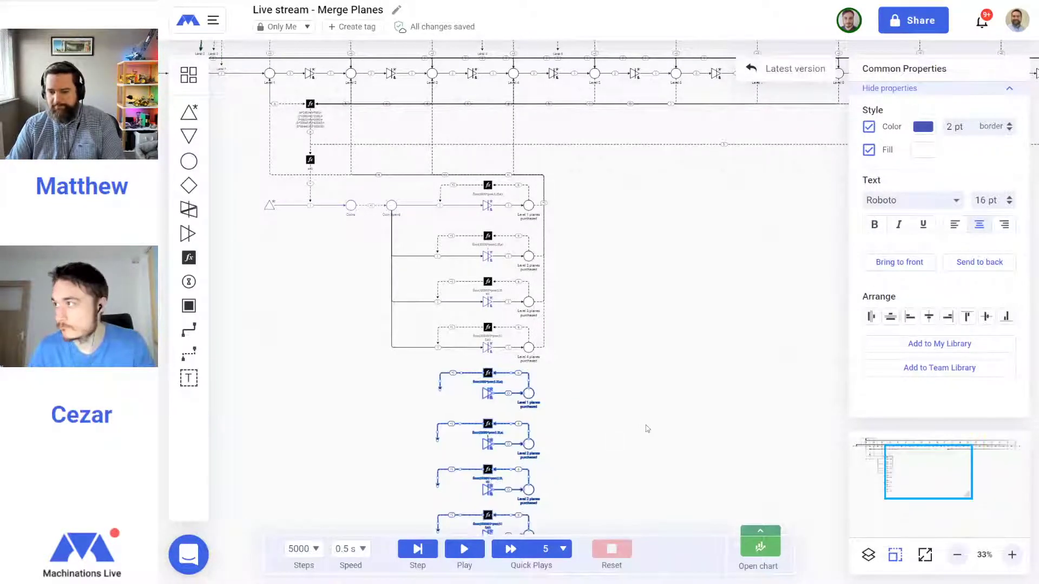
{"action": "right_click", "coordinate": [624, 410]}
{"action": "left_click", "coordinate": [608, 367]}
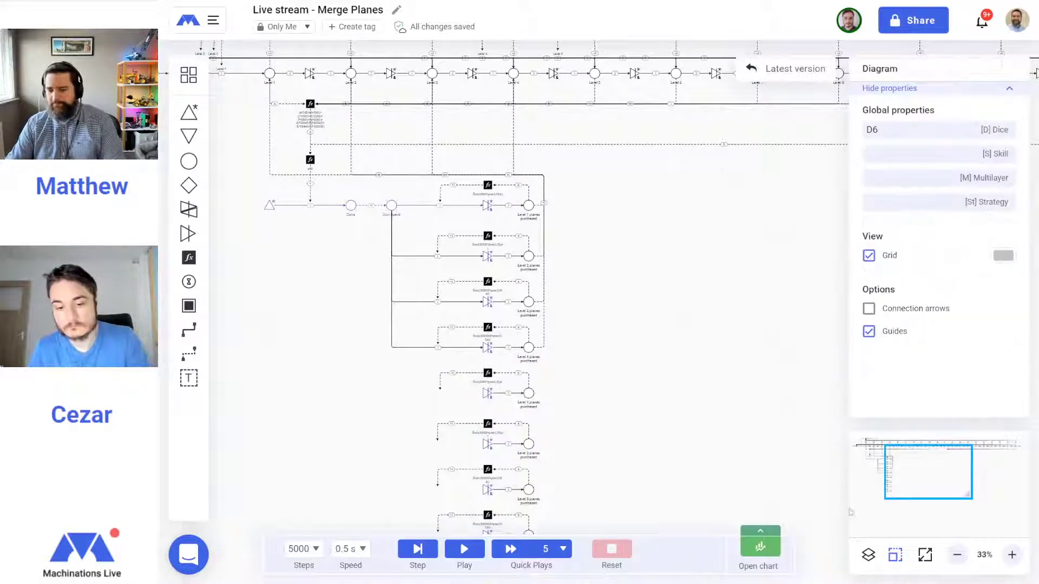
Connect the Coin spend pool to the first copied block's converter, routed alongside the existing lines, and attach its register's state connection to that resource connection
{"action": "left_click", "coordinate": [1012, 555]}
{"action": "scroll", "coordinate": [703, 368], "scroll_direction": "down", "scroll_amount": 3}
{"action": "scroll", "coordinate": [703, 368], "scroll_direction": "left", "scroll_amount": 3}
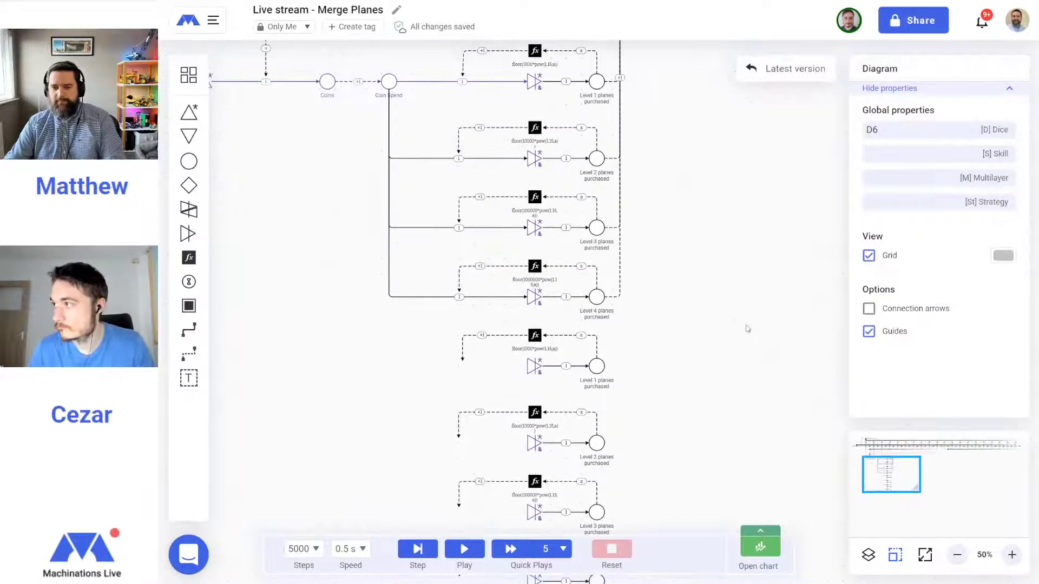
{"action": "left_click", "coordinate": [189, 329]}
{"action": "mouse_move", "coordinate": [389, 82]}
{"action": "left_mouse_down"}
{"action": "mouse_move", "coordinate": [409, 151]}
{"action": "mouse_move", "coordinate": [535, 346]}
{"action": "mouse_move", "coordinate": [534, 363]}
{"action": "left_mouse_up"}
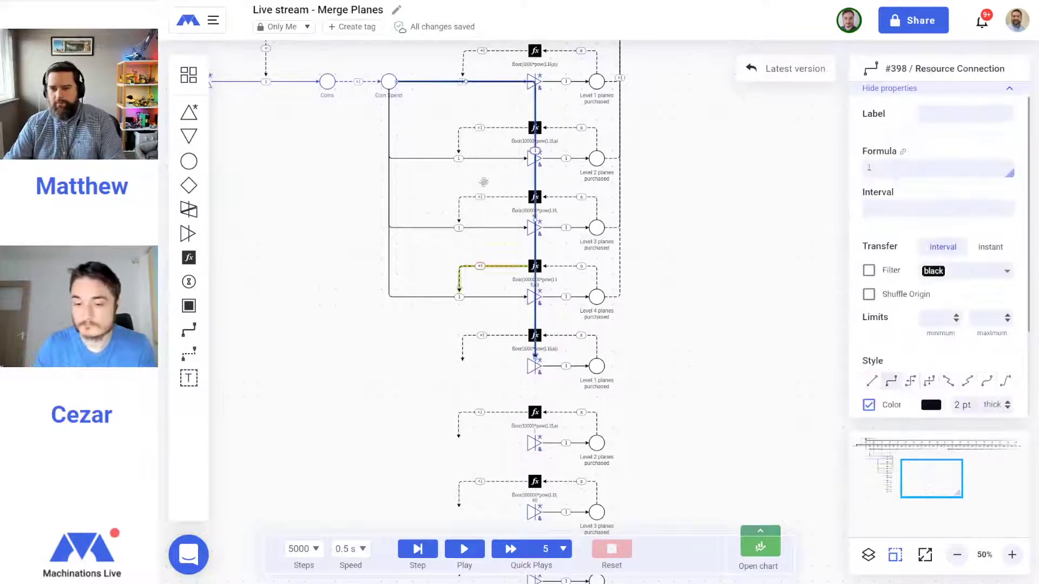
{"action": "left_click_drag", "start_coordinate": [465, 107], "coordinate": [433, 351]}
{"action": "left_click", "coordinate": [395, 303]}
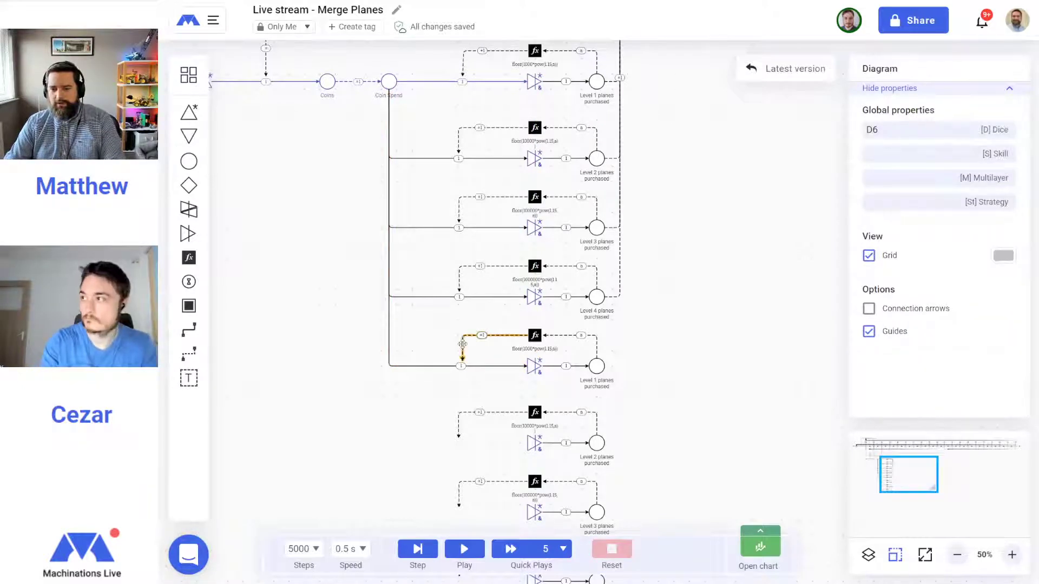
{"action": "left_click", "coordinate": [462, 347]}
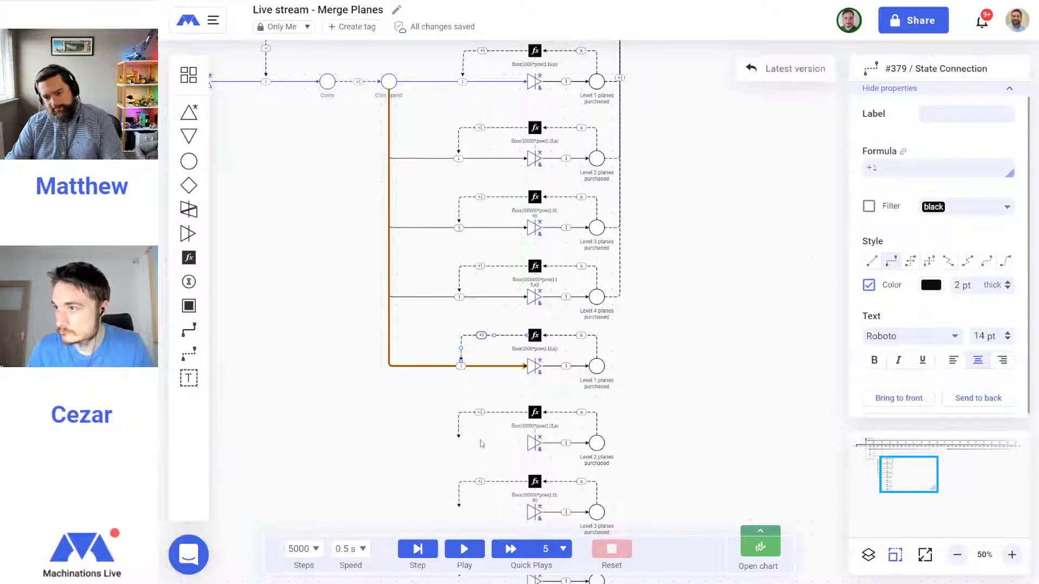
Connect Coin Spend to the copied Level 2 row's converter with a resource connection along the shared vertical line, and attach the row's +1 state connection to it
{"action": "left_click", "coordinate": [190, 331]}
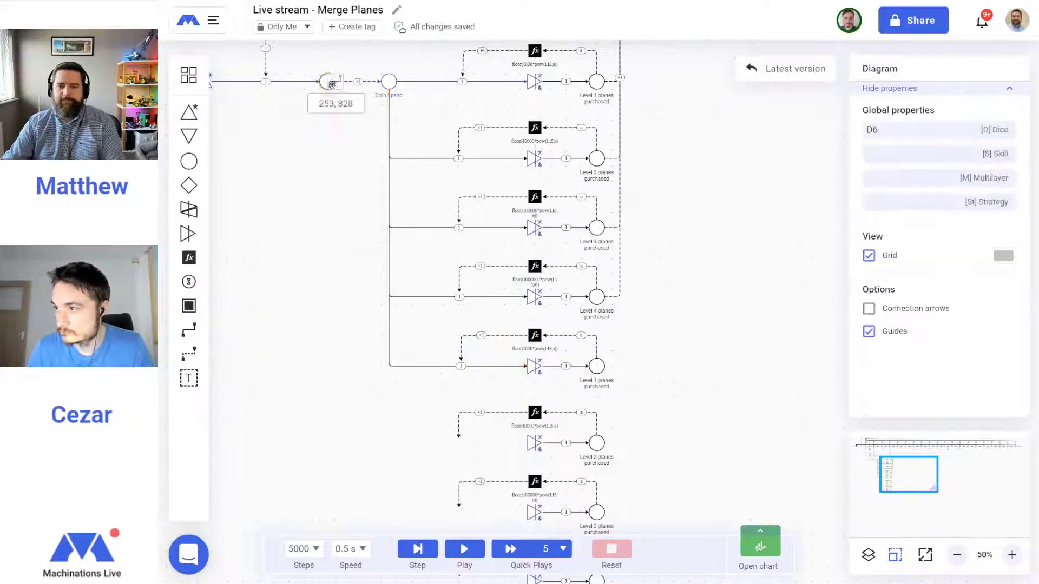
{"action": "left_click_drag", "start_coordinate": [389, 81], "coordinate": [533, 443]}
{"action": "left_click_drag", "start_coordinate": [465, 83], "coordinate": [466, 434]}
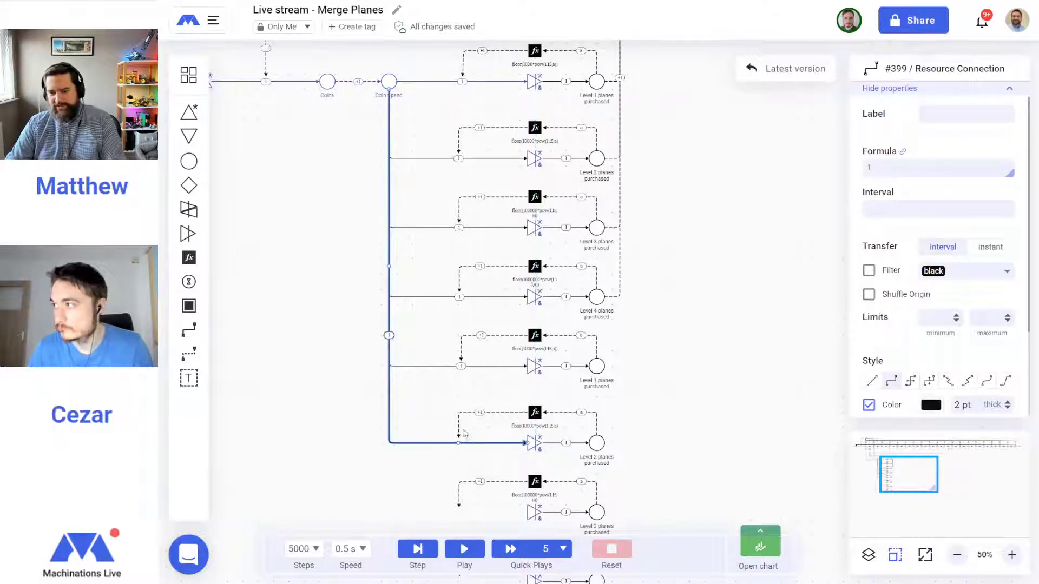
{"action": "left_click", "coordinate": [393, 370]}
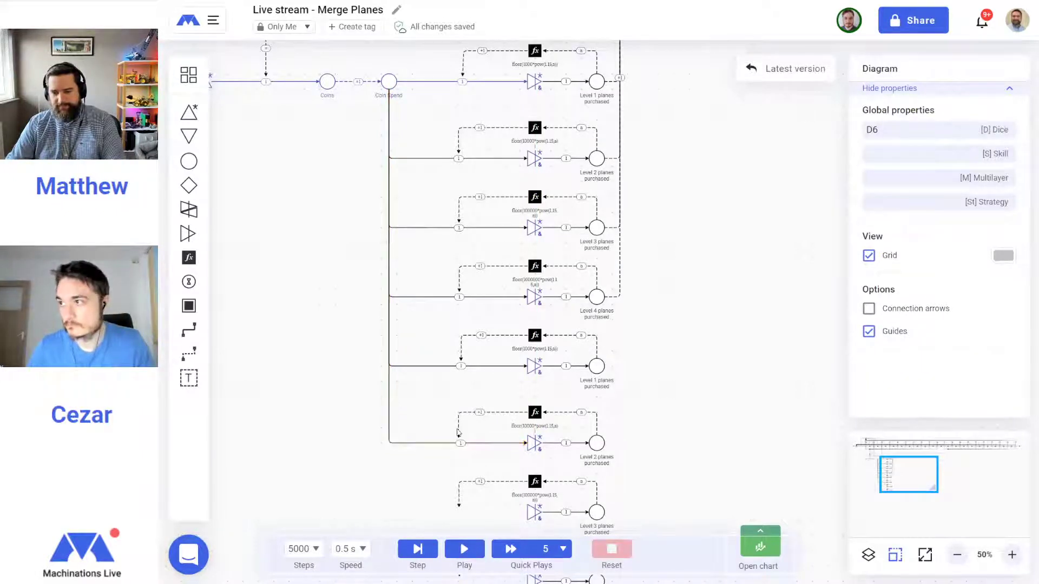
{"action": "left_click", "coordinate": [459, 439]}
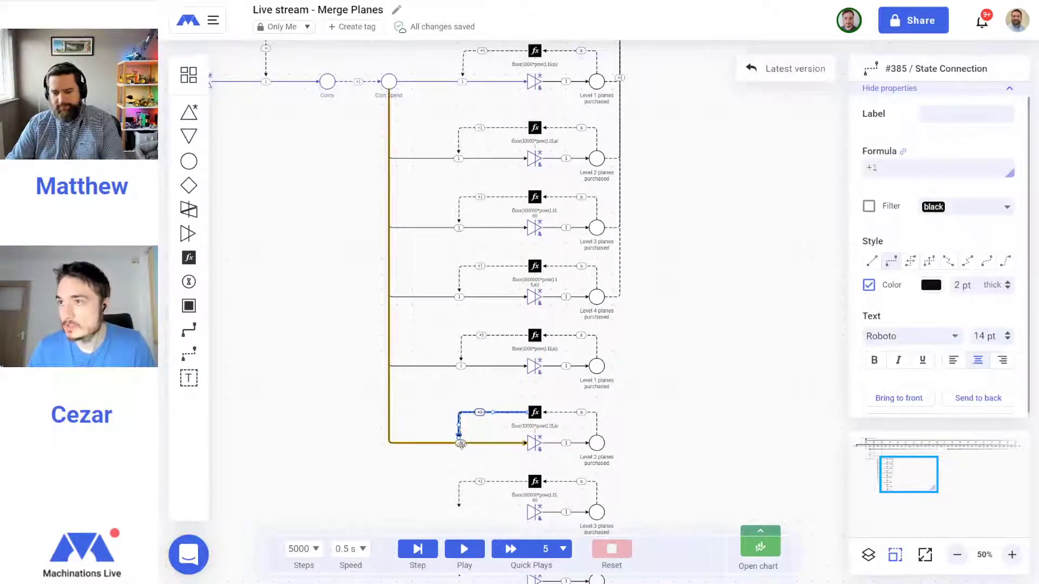
Connect Coin Spend to the copied Level 3 row's converter with a resource connection along the shared vertical line, and attach its +1 state connection
{"action": "left_click", "coordinate": [189, 330]}
{"action": "left_click_drag", "start_coordinate": [535, 81], "coordinate": [534, 513]}
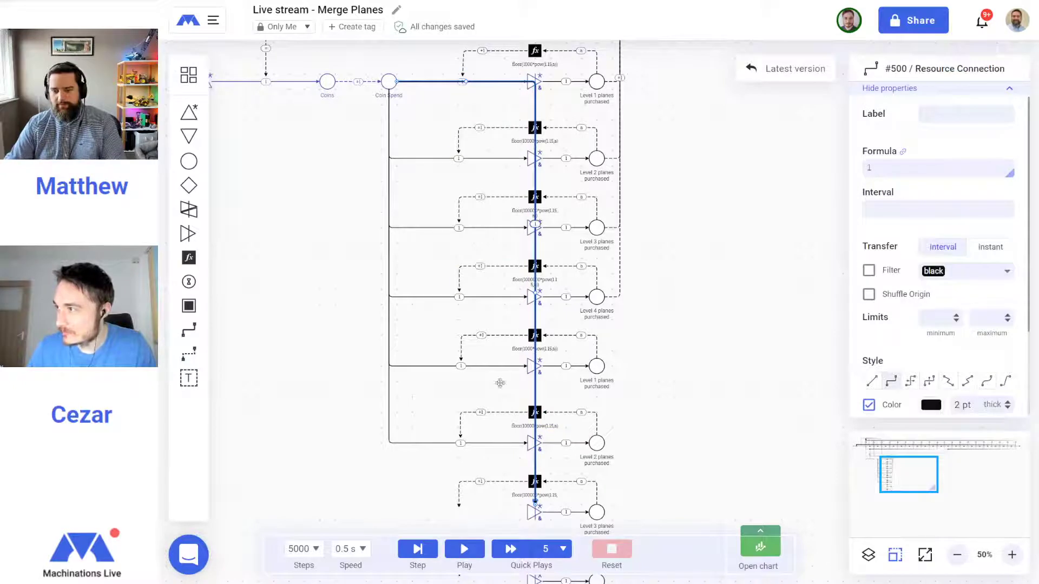
{"action": "left_click_drag", "start_coordinate": [464, 82], "coordinate": [489, 508]}
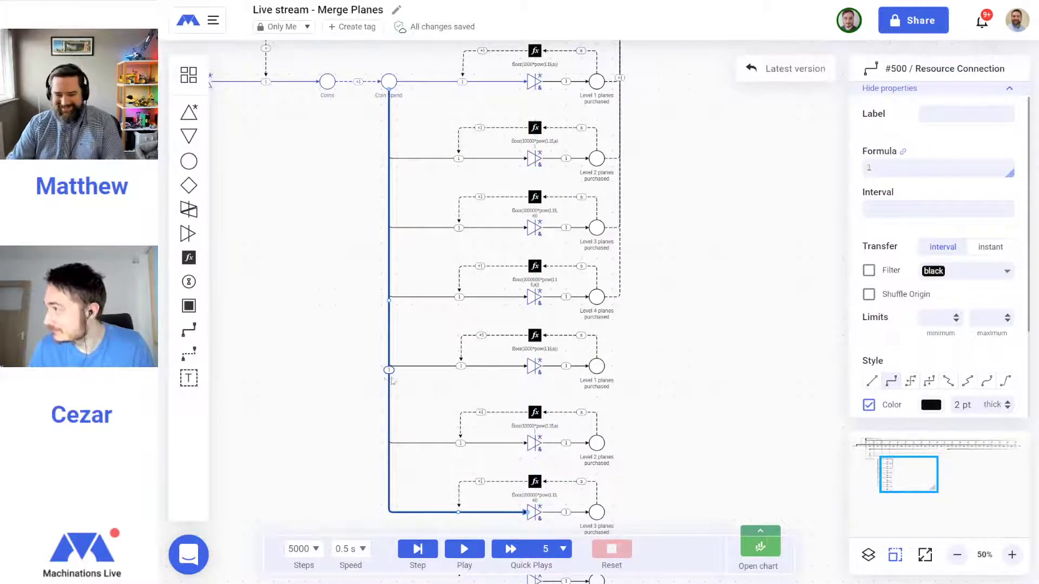
{"action": "left_click", "coordinate": [467, 529]}
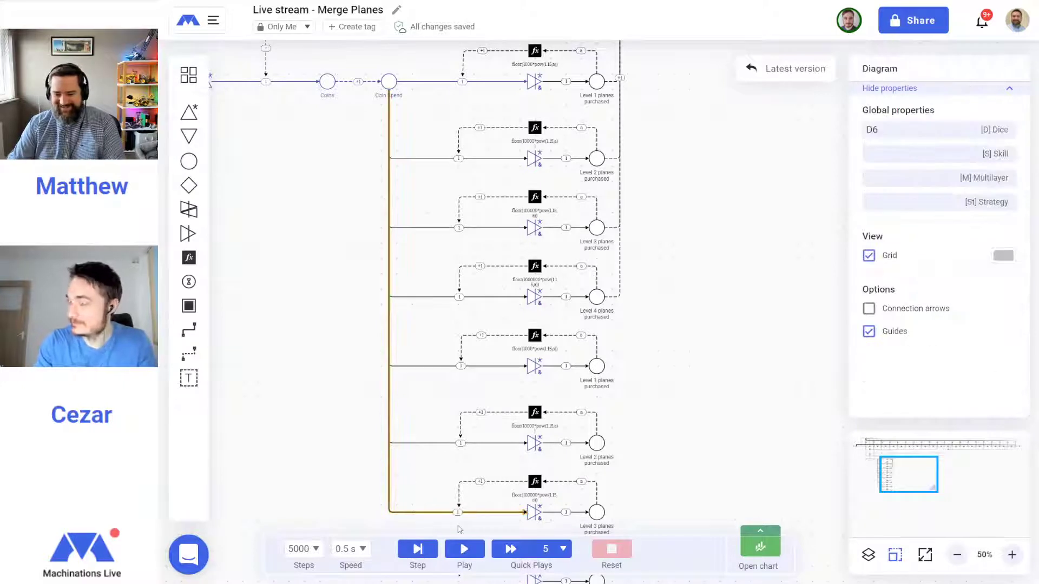
{"action": "left_click", "coordinate": [459, 502]}
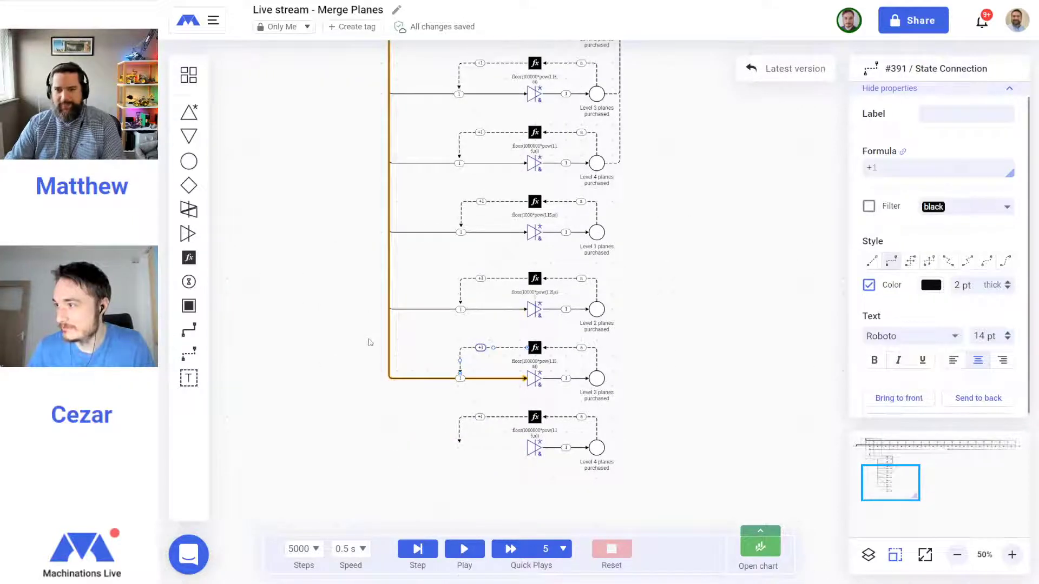
Connect Coin Spend to the copied Level 4 row's converter with a resource connection along the shared vertical line, and attach its +1 state connection
{"action": "left_click", "coordinate": [189, 330]}
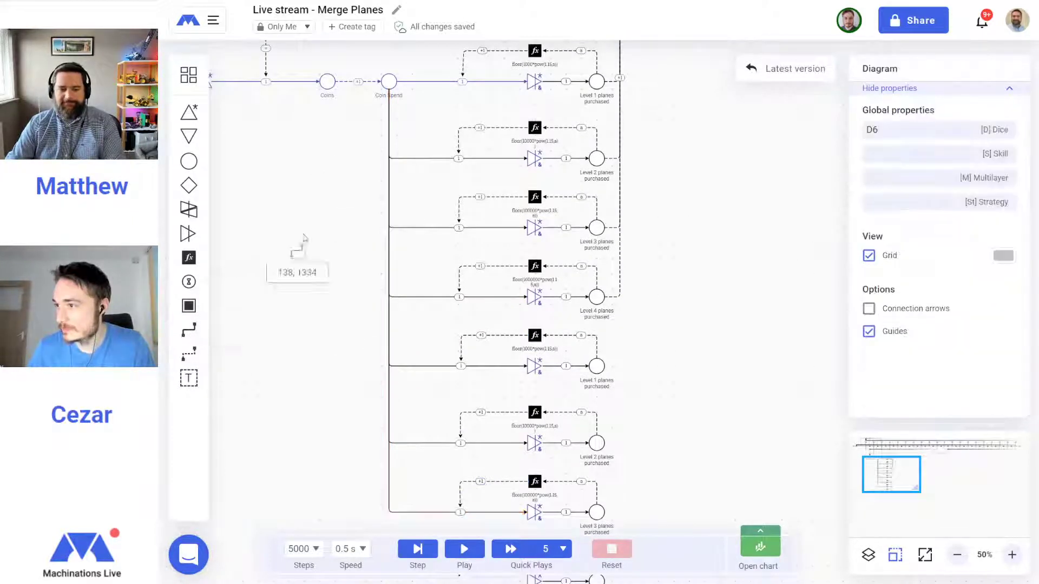
{"action": "left_click", "coordinate": [388, 82]}
{"action": "scroll", "coordinate": [503, 379], "scroll_direction": "down", "scroll_amount": 5}
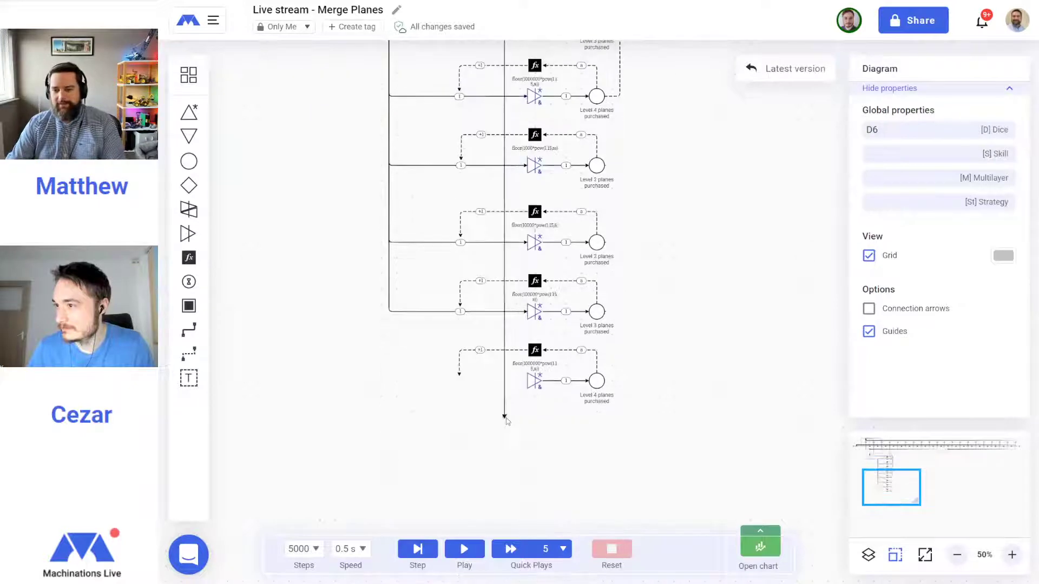
{"action": "left_click", "coordinate": [530, 314]}
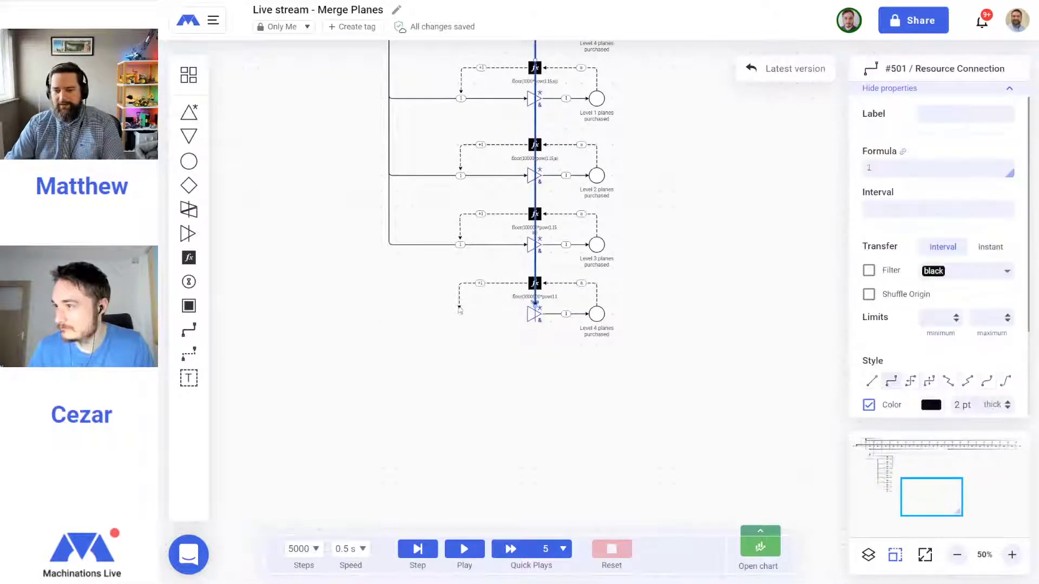
{"action": "scroll", "coordinate": [459, 157], "scroll_direction": "up", "scroll_amount": 1}
{"action": "left_click_drag", "start_coordinate": [465, 147], "coordinate": [462, 315]}
{"action": "scroll", "coordinate": [465, 325], "scroll_direction": "down", "scroll_amount": 6}
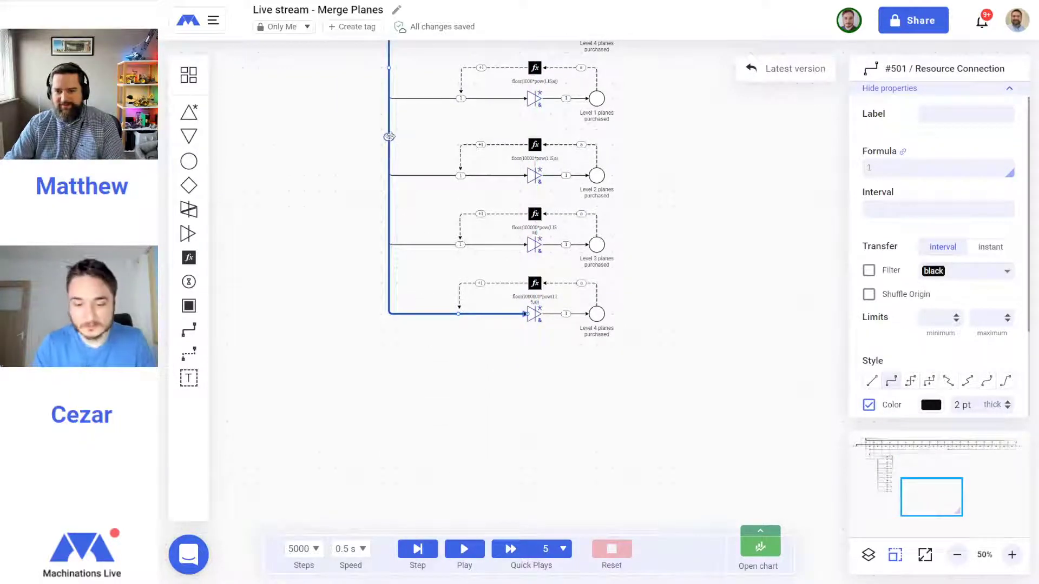
{"action": "left_click", "coordinate": [403, 272]}
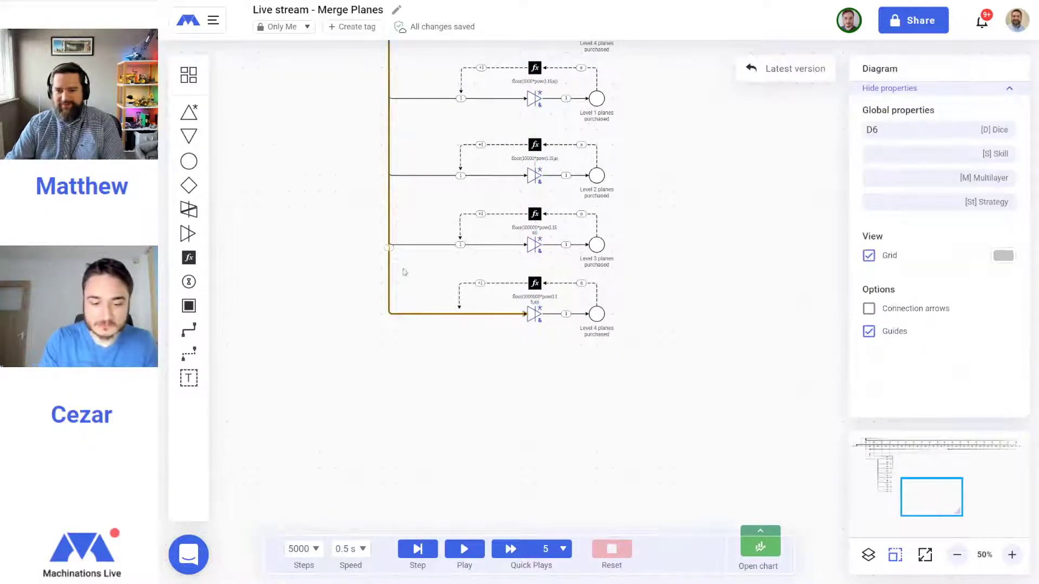
{"action": "left_click", "coordinate": [460, 313]}
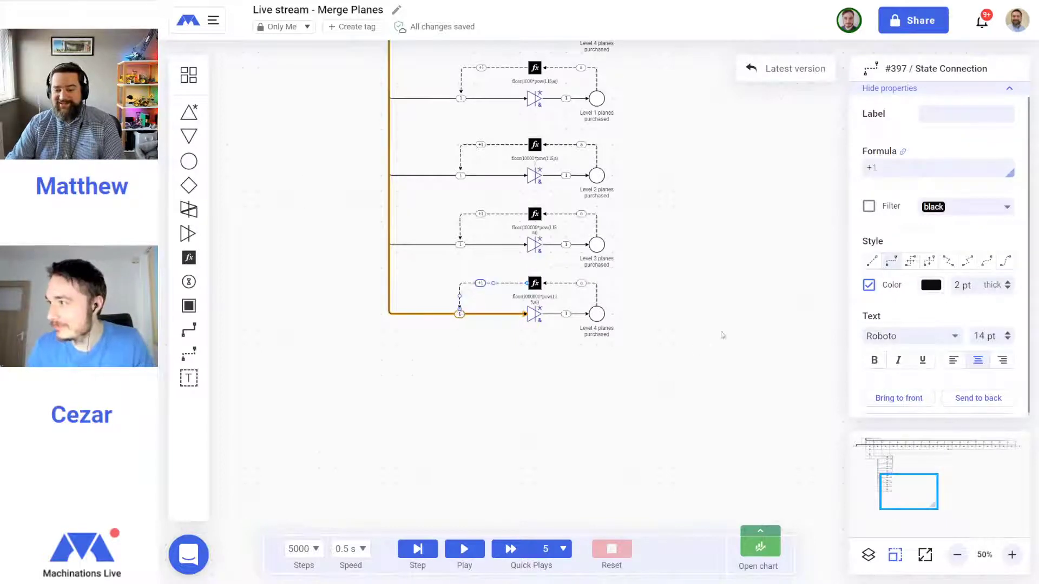
Link the copied Level 1 planes purchased pool to the Level 5 pool with a state connection routed along the existing vertical and horizontal trunk
{"action": "scroll", "coordinate": [712, 318], "scroll_direction": "up", "scroll_amount": 5}
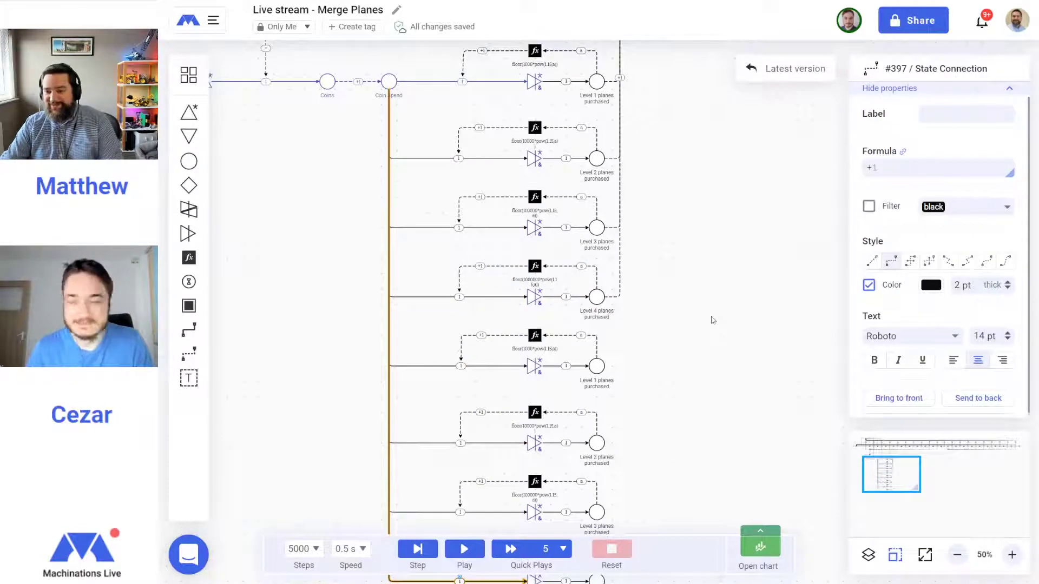
{"action": "left_click", "coordinate": [189, 355]}
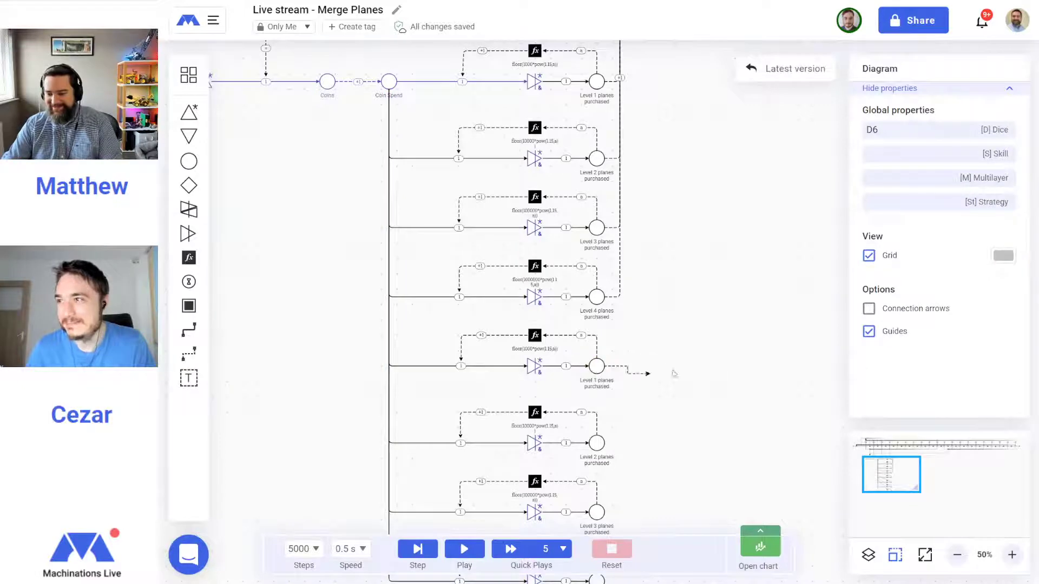
{"action": "scroll", "coordinate": [725, 335], "scroll_direction": "up", "scroll_amount": 5}
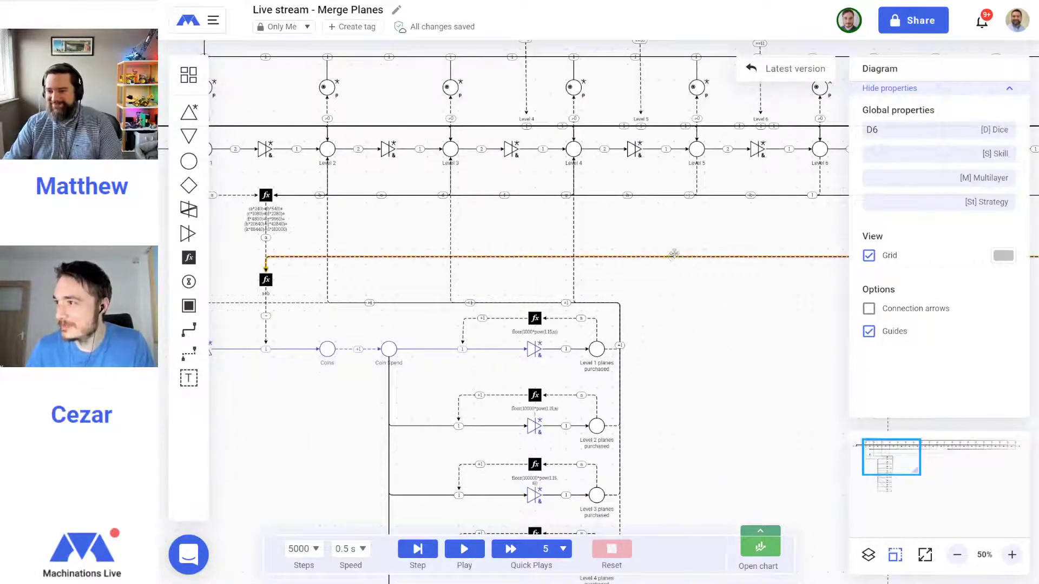
{"action": "left_click", "coordinate": [697, 149]}
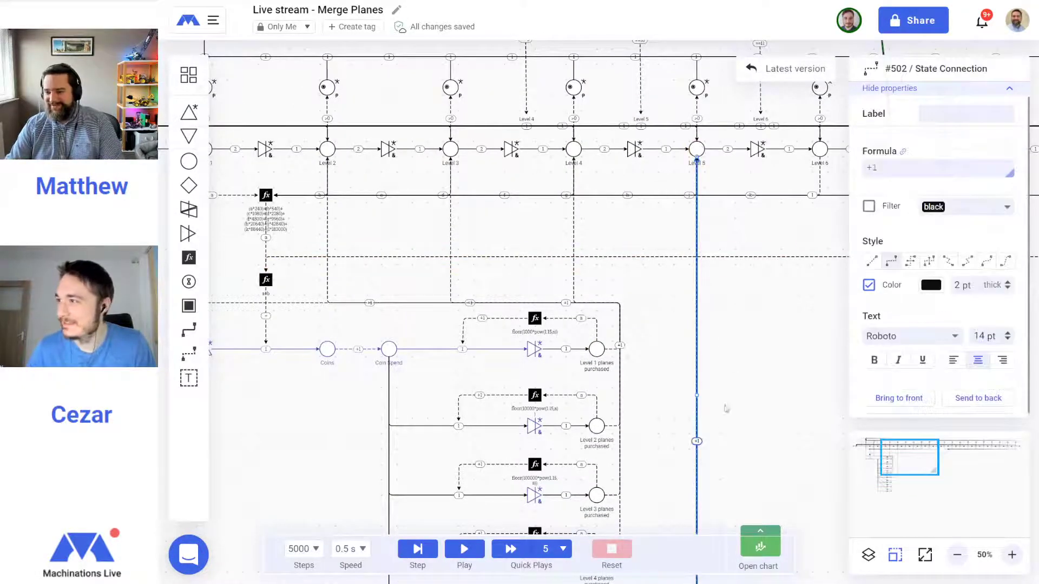
{"action": "left_click_drag", "start_coordinate": [697, 395], "coordinate": [704, 357]}
Link the copied Level 2 planes purchased pool to the Level 6 pool with a state connection routed along the same trunk
{"action": "scroll", "coordinate": [686, 399], "scroll_direction": "down", "scroll_amount": 3}
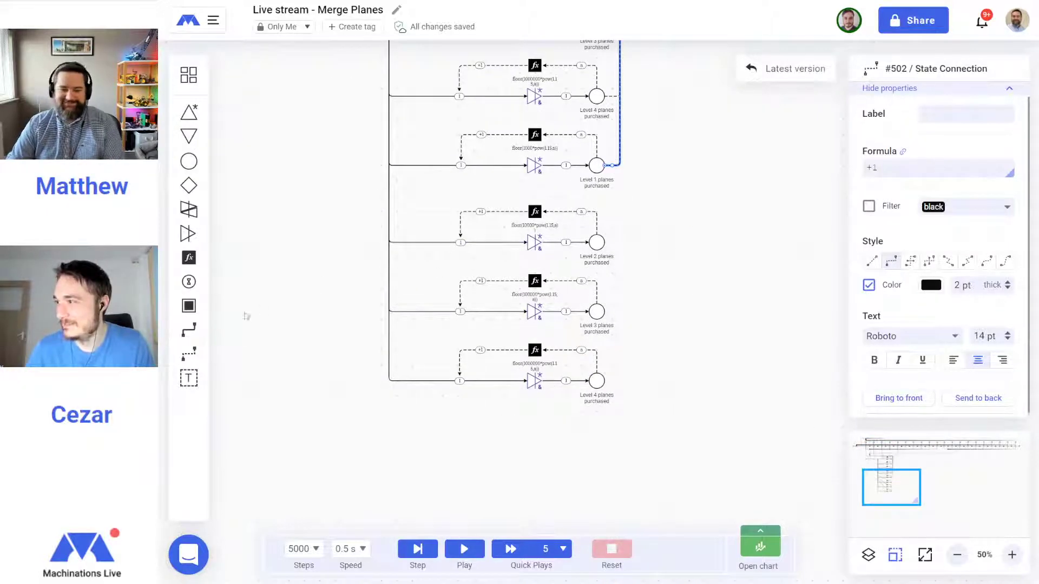
{"action": "left_click", "coordinate": [192, 354]}
{"action": "left_click", "coordinate": [598, 242]}
{"action": "scroll", "coordinate": [757, 215], "scroll_direction": "up", "scroll_amount": 5}
{"action": "scroll", "coordinate": [757, 215], "scroll_direction": "up", "scroll_amount": 4}
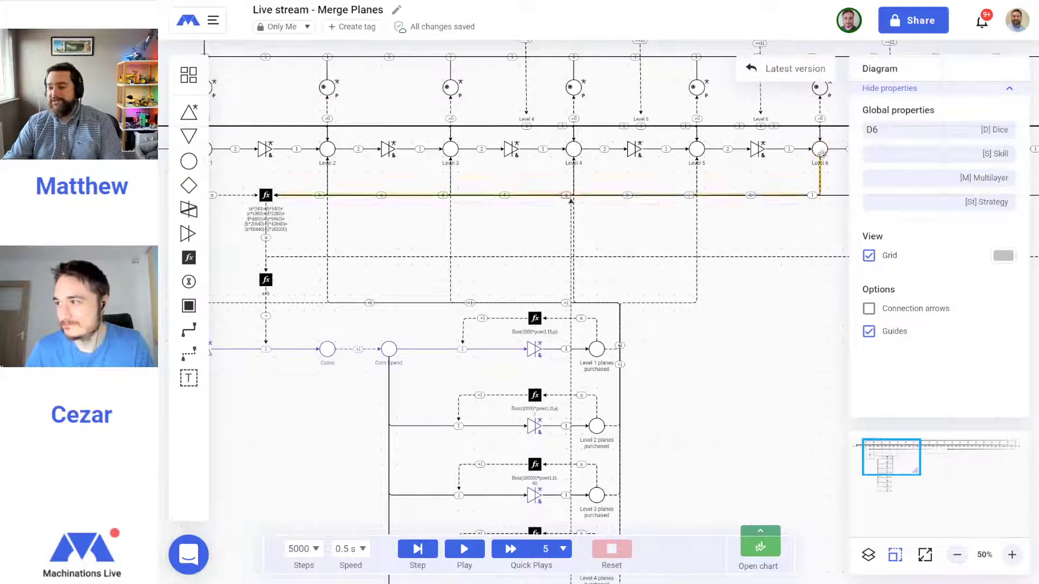
{"action": "left_click", "coordinate": [813, 241]}
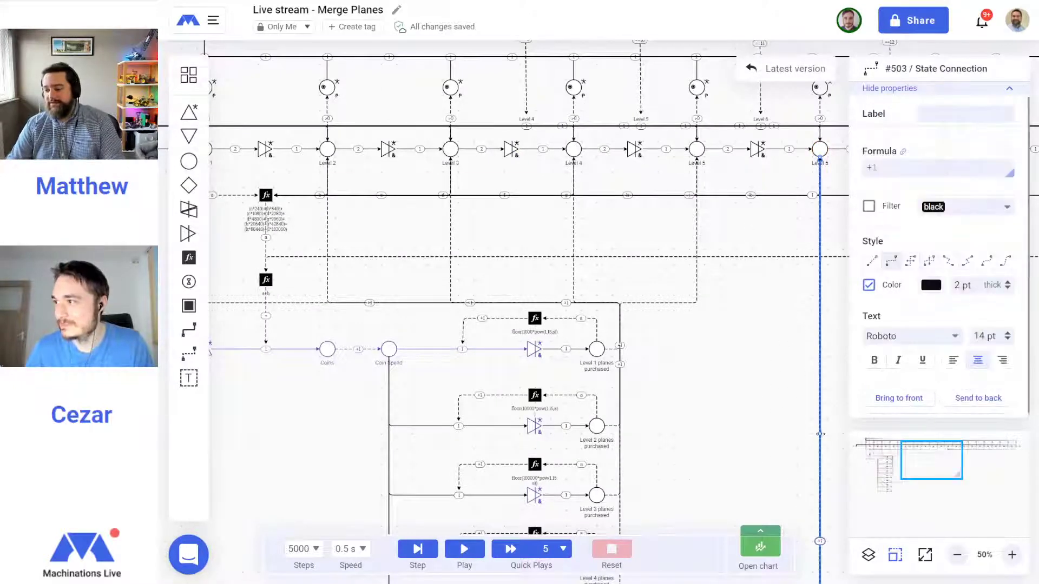
{"action": "left_click_drag", "start_coordinate": [820, 434], "coordinate": [619, 440]}
{"action": "left_click_drag", "start_coordinate": [716, 150], "coordinate": [728, 324]}
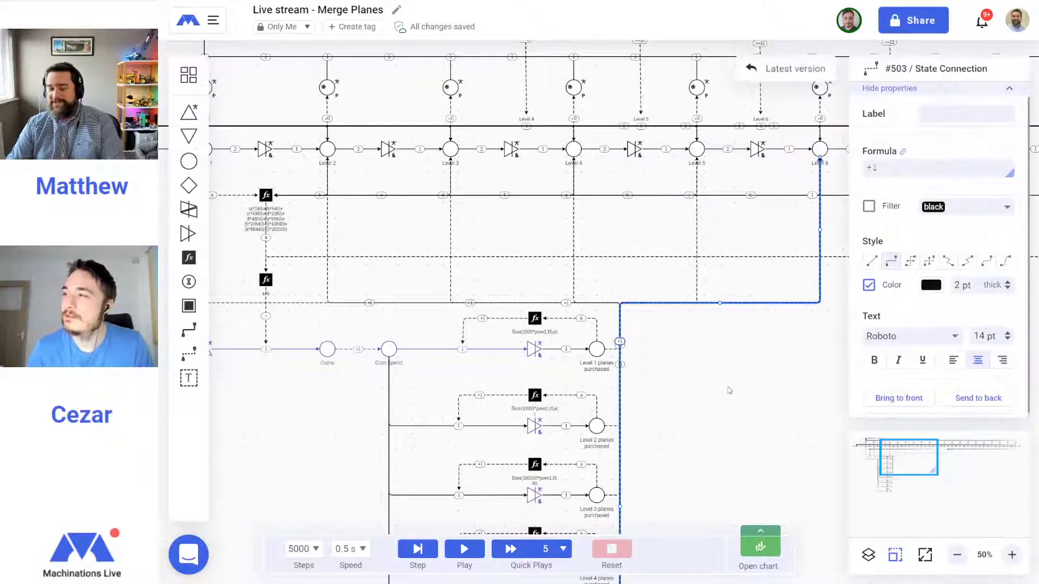
Rename the first two copied pools as Level 5 planes purchased and Level 6 planes purchased
{"action": "scroll", "coordinate": [725, 400], "scroll_direction": "down", "scroll_amount": 5}
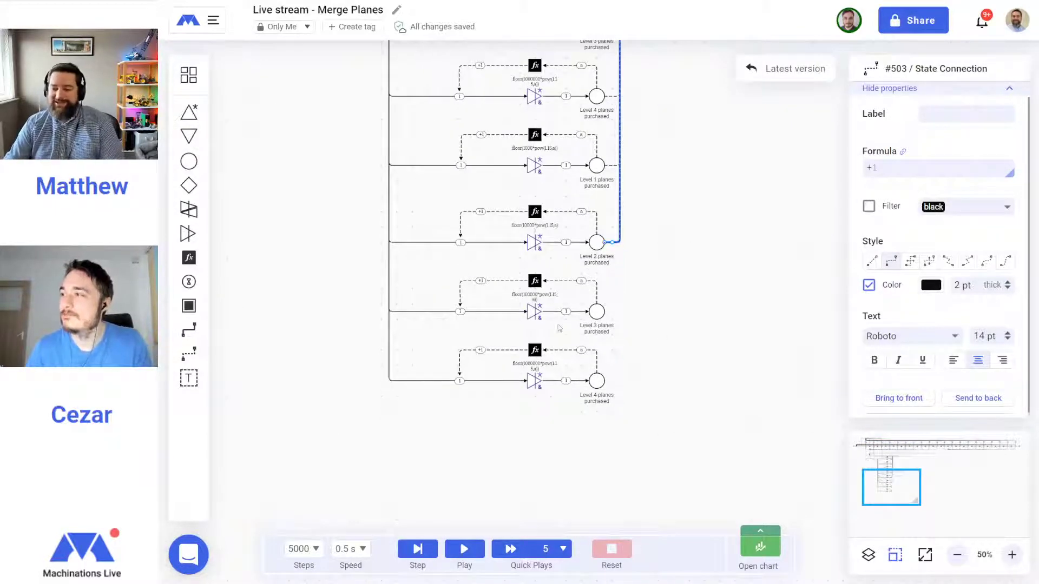
{"action": "left_click", "coordinate": [597, 164]}
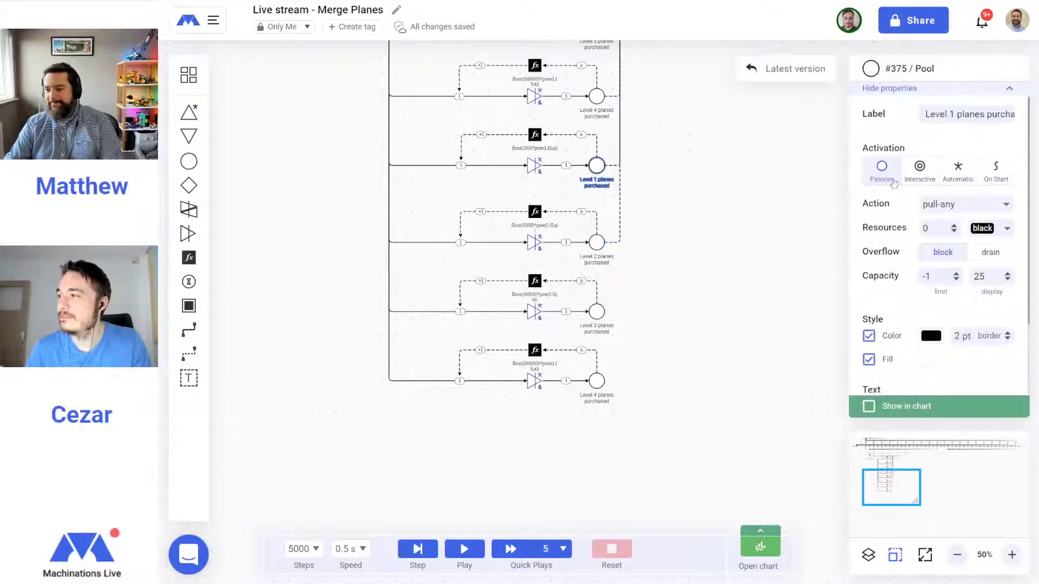
{"action": "double_click", "coordinate": [952, 114]}
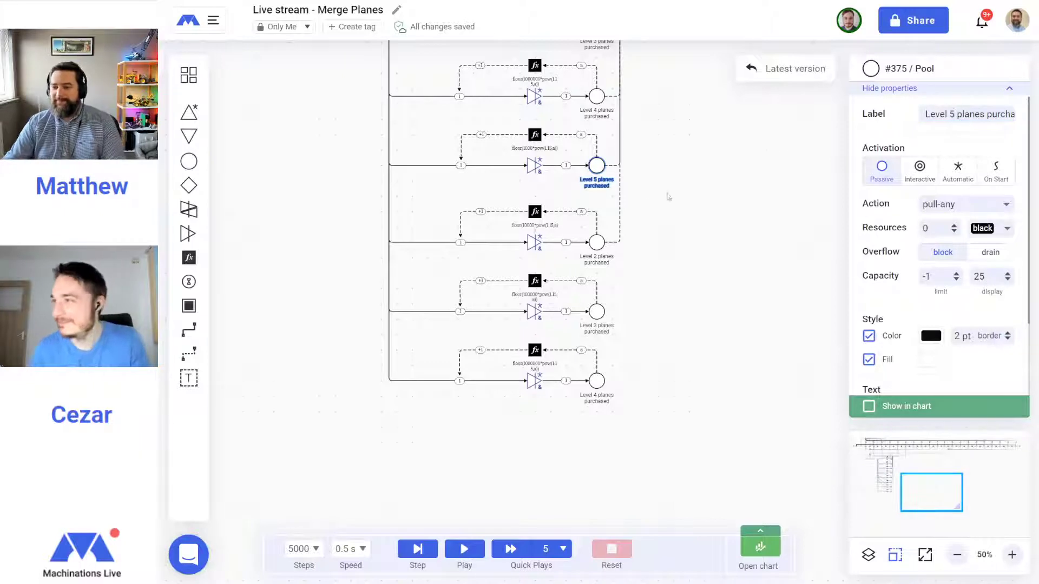
{"action": "left_click", "coordinate": [596, 242]}
{"action": "double_click", "coordinate": [952, 114]}
{"action": "type", "text": "6 planes purcha"}
Rename the last two copied pools as Level 7 planes purchased and Level 8 planes purchased
{"action": "left_click", "coordinate": [597, 311]}
{"action": "double_click", "coordinate": [952, 114]}
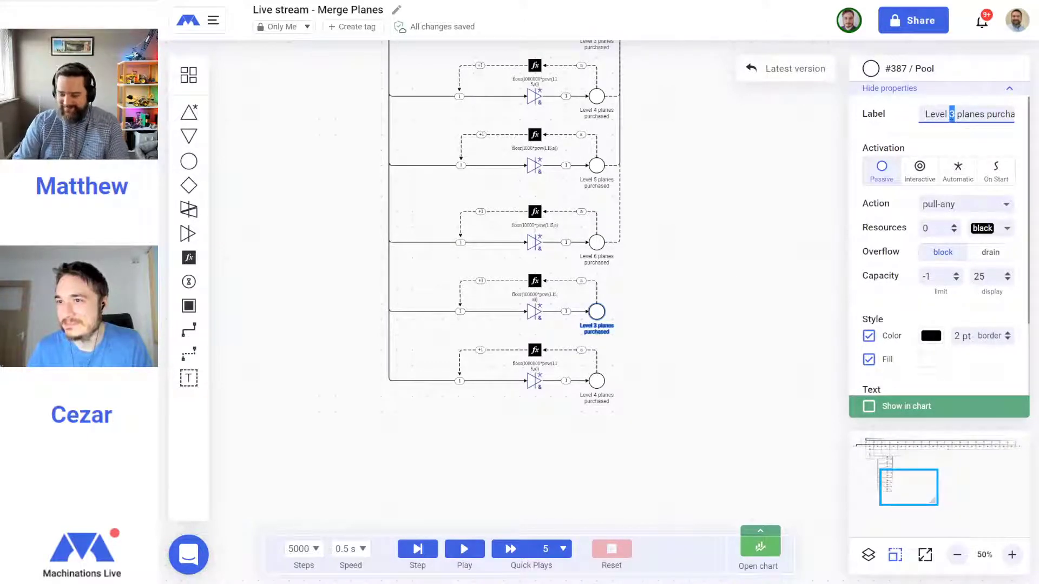
{"action": "left_click", "coordinate": [603, 378]}
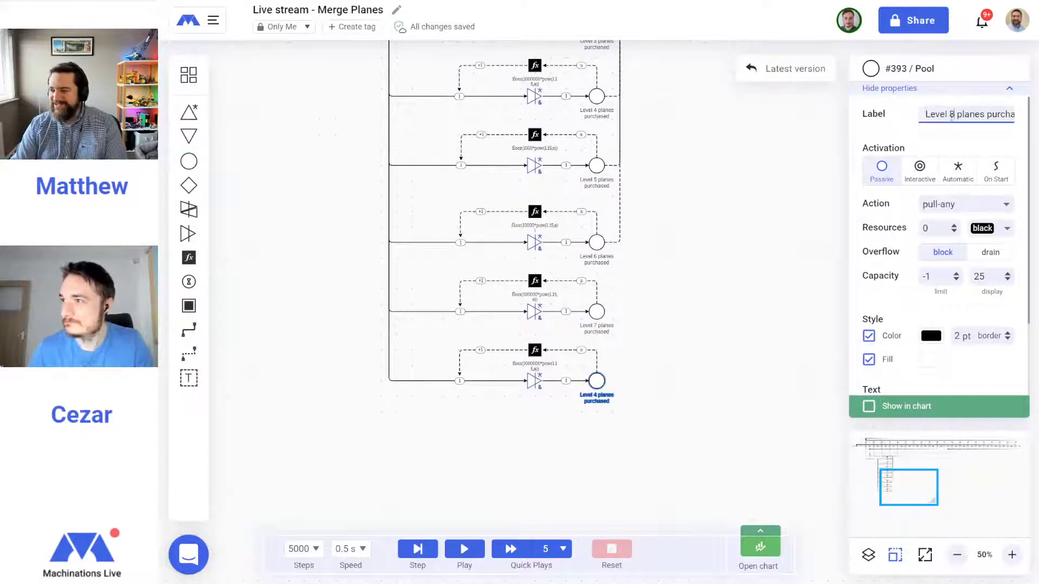
{"action": "left_click", "coordinate": [702, 315]}
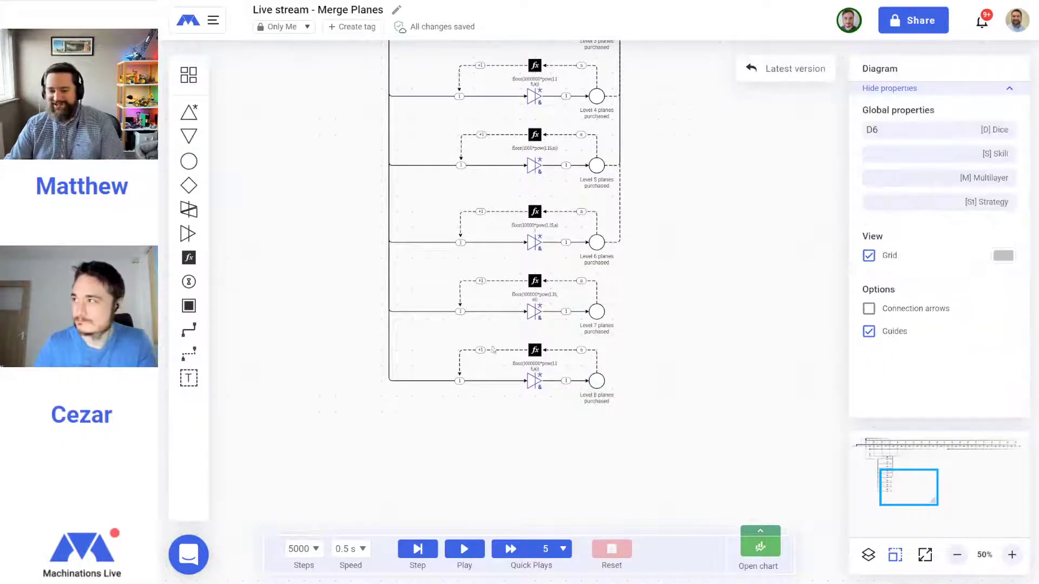
Link the Level 7 planes purchased pool to the Level 7 pool with a state connection routed along the shared trunk
{"action": "left_click", "coordinate": [188, 355]}
{"action": "mouse_move", "coordinate": [597, 312]}
{"action": "left_mouse_down"}
{"action": "mouse_move", "coordinate": [735, 251]}
{"action": "mouse_move", "coordinate": [735, 196]}
{"action": "mouse_move", "coordinate": [729, 251]}
{"action": "mouse_move", "coordinate": [741, 216]}
{"action": "left_mouse_up"}
{"action": "scroll", "coordinate": [734, 196], "scroll_direction": "up", "scroll_amount": 5}
{"action": "scroll", "coordinate": [727, 252], "scroll_direction": "right", "scroll_amount": 4}
{"action": "scroll", "coordinate": [753, 433], "scroll_direction": "down", "scroll_amount": 3}
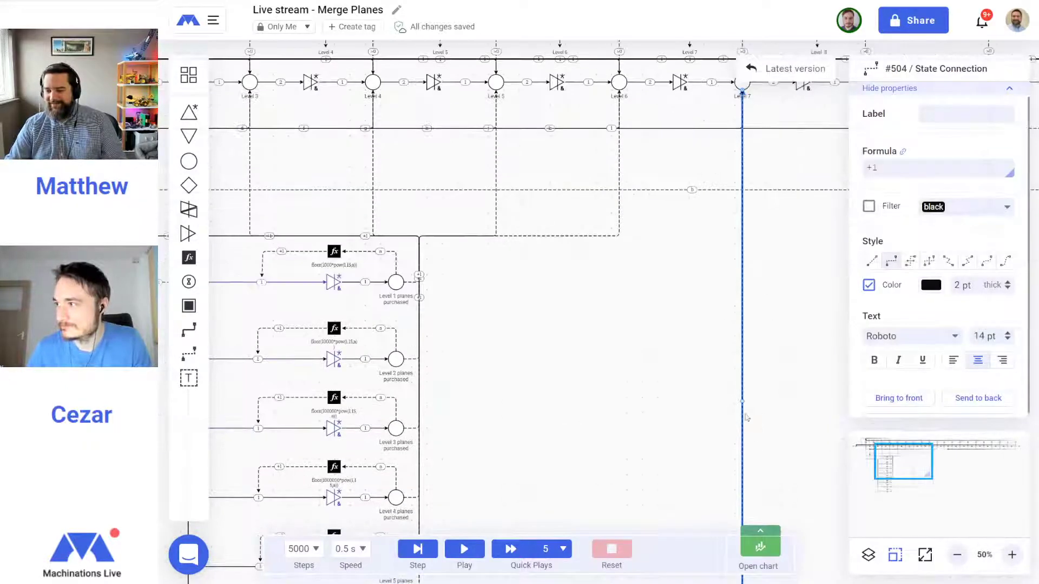
{"action": "left_click_drag", "start_coordinate": [743, 403], "coordinate": [419, 400]}
{"action": "left_click_drag", "start_coordinate": [577, 81], "coordinate": [638, 232]}
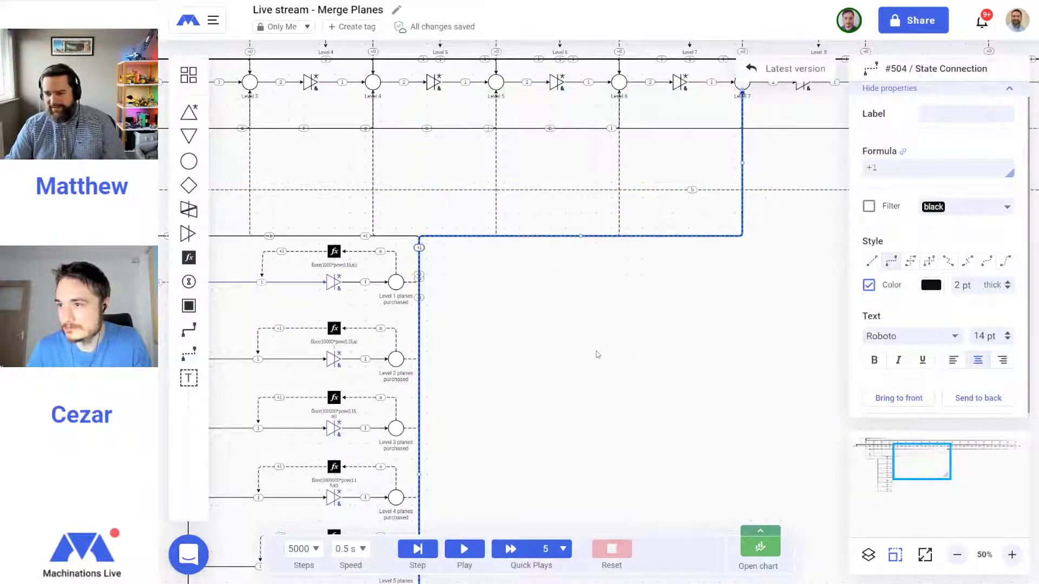
Draw a state connection from the Level 8 planes purchased pool up to the Level 8 pool
{"action": "scroll", "coordinate": [601, 355], "scroll_direction": "down", "scroll_amount": 9}
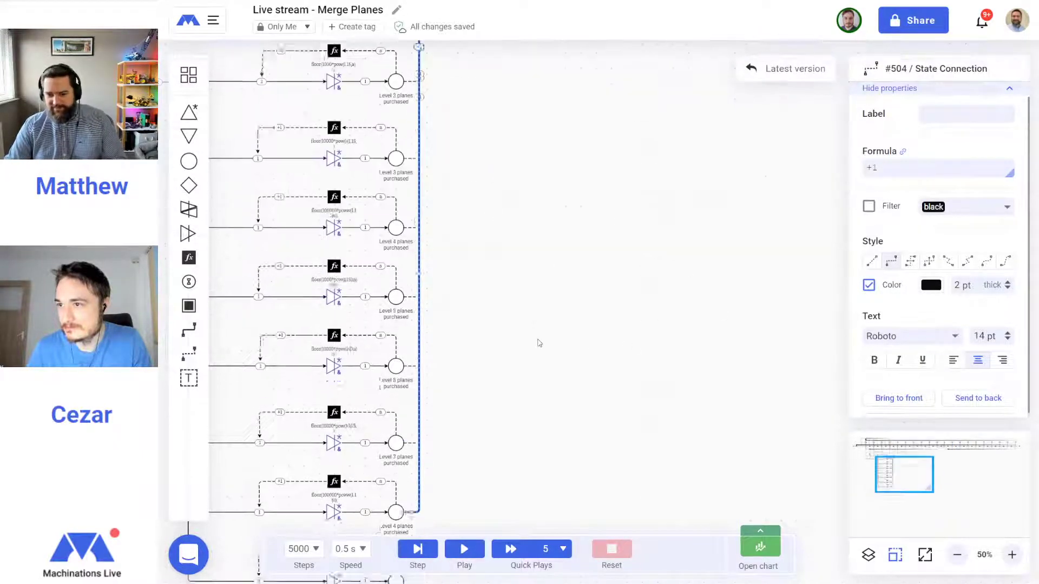
{"action": "left_click", "coordinate": [188, 354]}
{"action": "left_click_drag", "start_coordinate": [396, 379], "coordinate": [731, 283]}
{"action": "scroll", "coordinate": [758, 254], "scroll_direction": "up", "scroll_amount": 12}
{"action": "scroll", "coordinate": [757, 292], "scroll_direction": "up", "scroll_amount": 2}
{"action": "scroll", "coordinate": [750, 295], "scroll_direction": "right", "scroll_amount": 3}
{"action": "scroll", "coordinate": [756, 379], "scroll_direction": "down", "scroll_amount": 4}
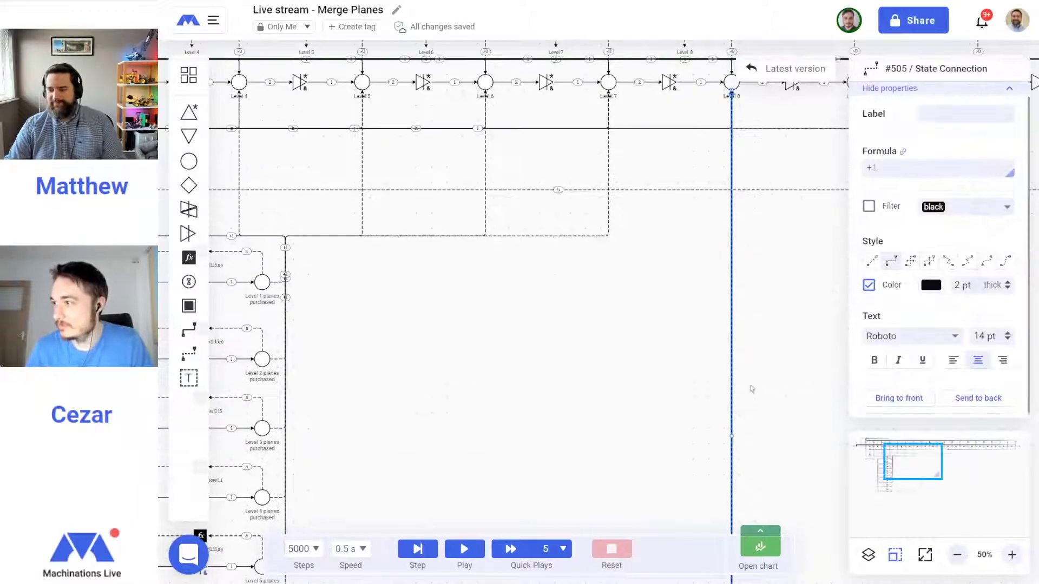
Reroute the Level 8 state connection so it follows the shared vertical and horizontal trunk beside the purchase rows
{"action": "left_click_drag", "start_coordinate": [731, 436], "coordinate": [284, 427]}
{"action": "left_click_drag", "start_coordinate": [512, 83], "coordinate": [549, 237]}
{"action": "left_click_drag", "start_coordinate": [614, 287], "coordinate": [611, 290]}
{"action": "scroll", "coordinate": [463, 345], "scroll_direction": "down", "scroll_amount": 5}
{"action": "left_click_drag", "start_coordinate": [436, 260], "coordinate": [685, 322]}
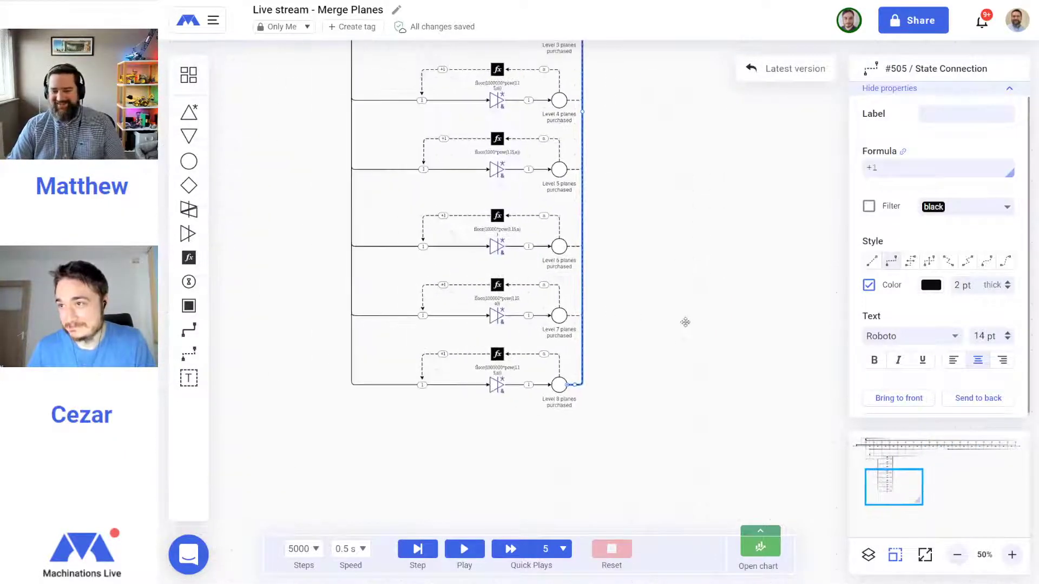
Recolour the Coin Spend pool and all eight plane purchase rows purple (RGB 103, 58, 183)
{"action": "left_click", "coordinate": [956, 554]}
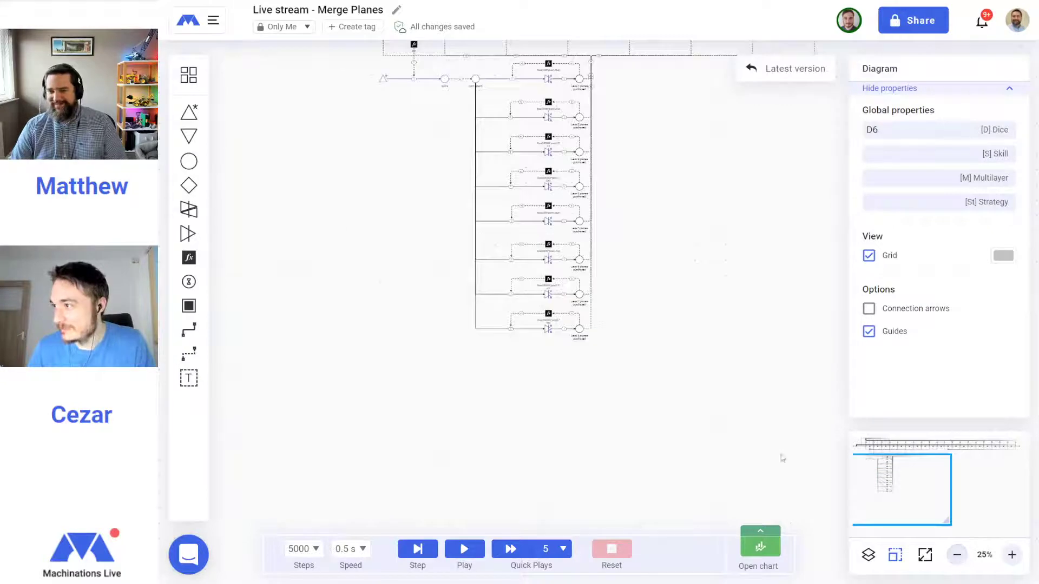
{"action": "scroll", "coordinate": [781, 458], "scroll_direction": "up", "scroll_amount": 4}
{"action": "scroll", "coordinate": [758, 465], "scroll_direction": "down", "scroll_amount": 3}
{"action": "left_click_drag", "start_coordinate": [682, 456], "coordinate": [465, 123]}
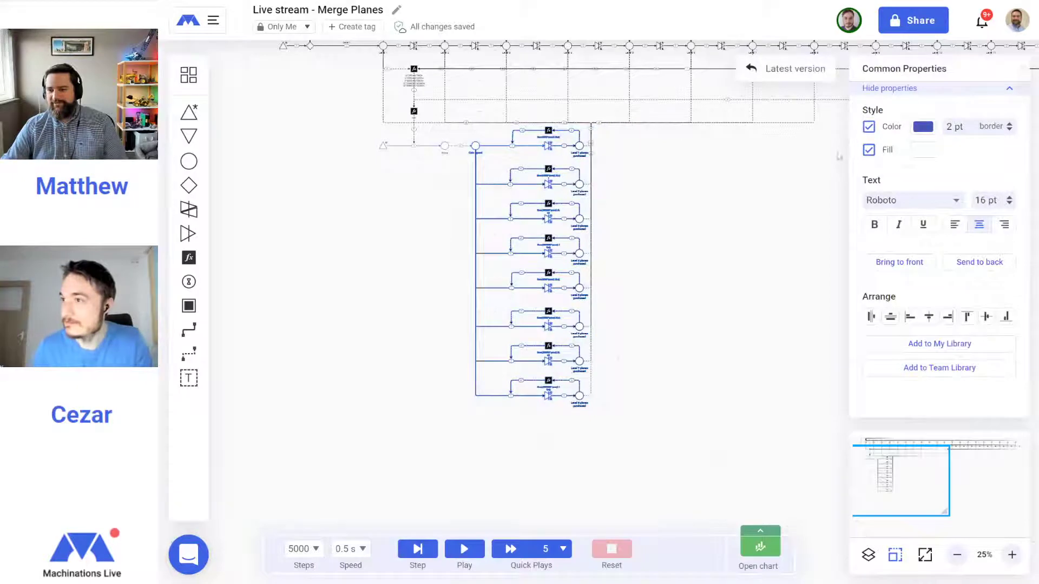
{"action": "left_click", "coordinate": [922, 128]}
{"action": "left_click", "coordinate": [847, 327]}
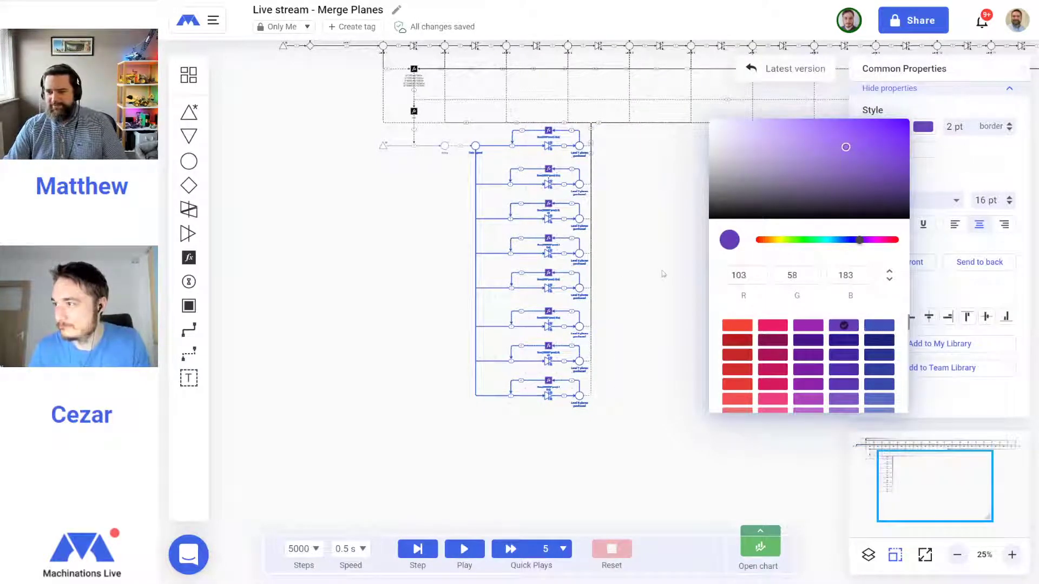
{"action": "left_click", "coordinate": [646, 329]}
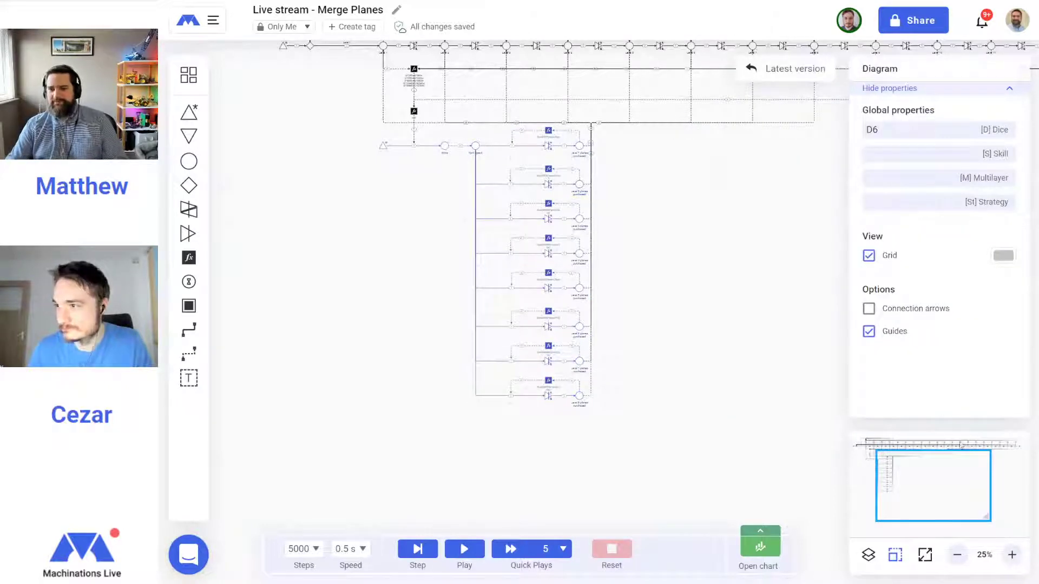
Copy the Coin Spend pool with its eight purchase rows and paste the copy below the Level 8 planes purchased row
{"action": "left_click", "coordinate": [1015, 560]}
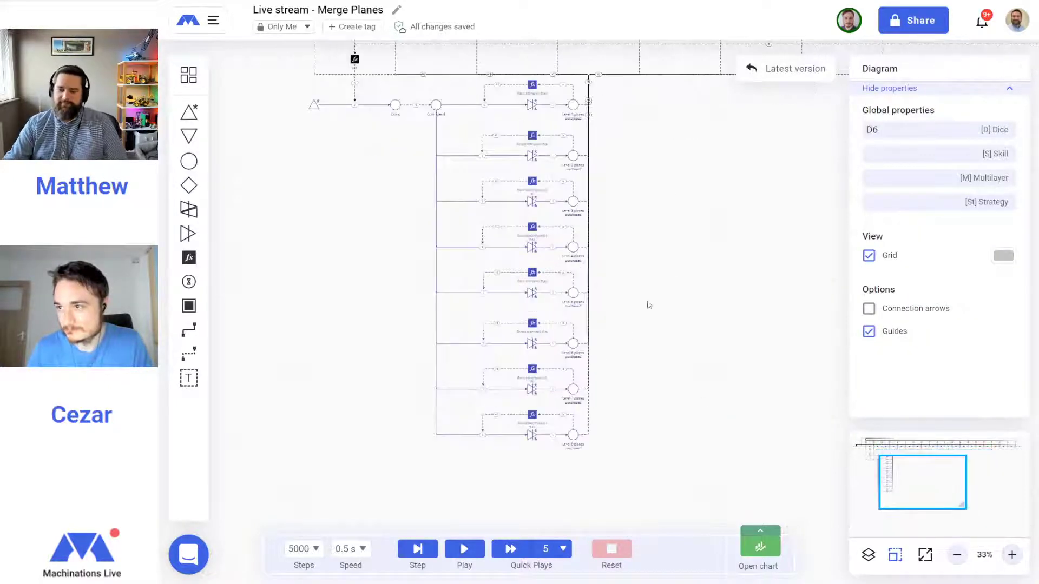
{"action": "scroll", "coordinate": [632, 323], "scroll_direction": "up", "scroll_amount": 5}
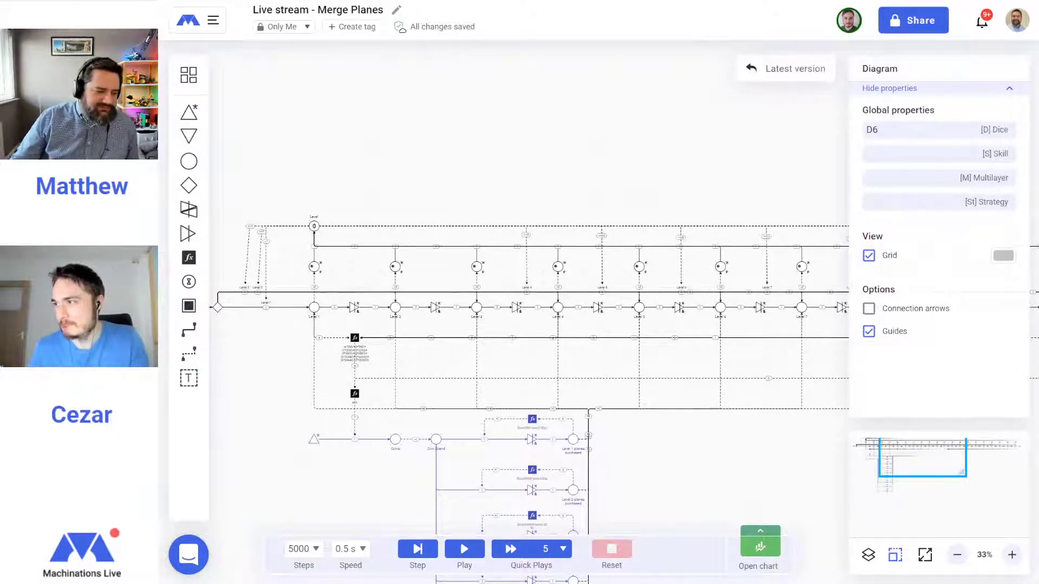
{"action": "left_click_drag", "start_coordinate": [626, 494], "coordinate": [532, 174]}
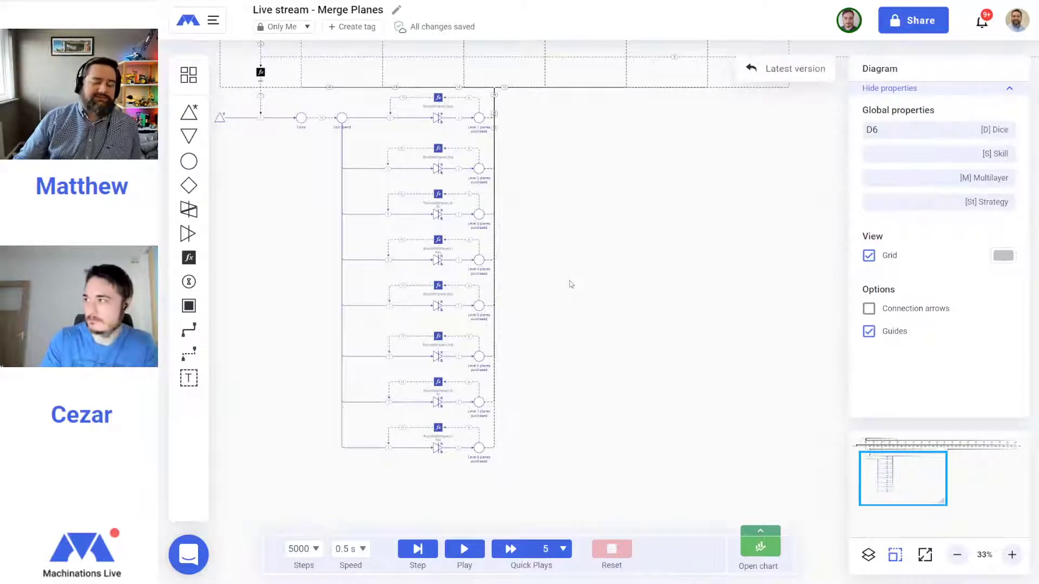
{"action": "left_click_drag", "start_coordinate": [565, 152], "coordinate": [543, 239]}
{"action": "scroll", "coordinate": [575, 246], "scroll_direction": "down", "scroll_amount": 3}
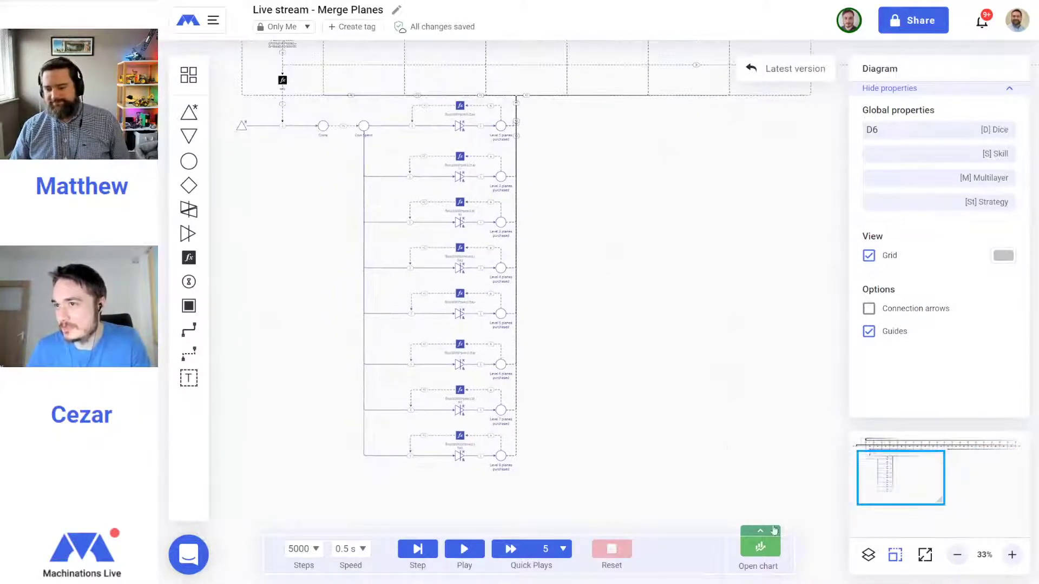
{"action": "left_click_drag", "start_coordinate": [563, 493], "coordinate": [349, 103]}
{"action": "right_click", "coordinate": [375, 129]}
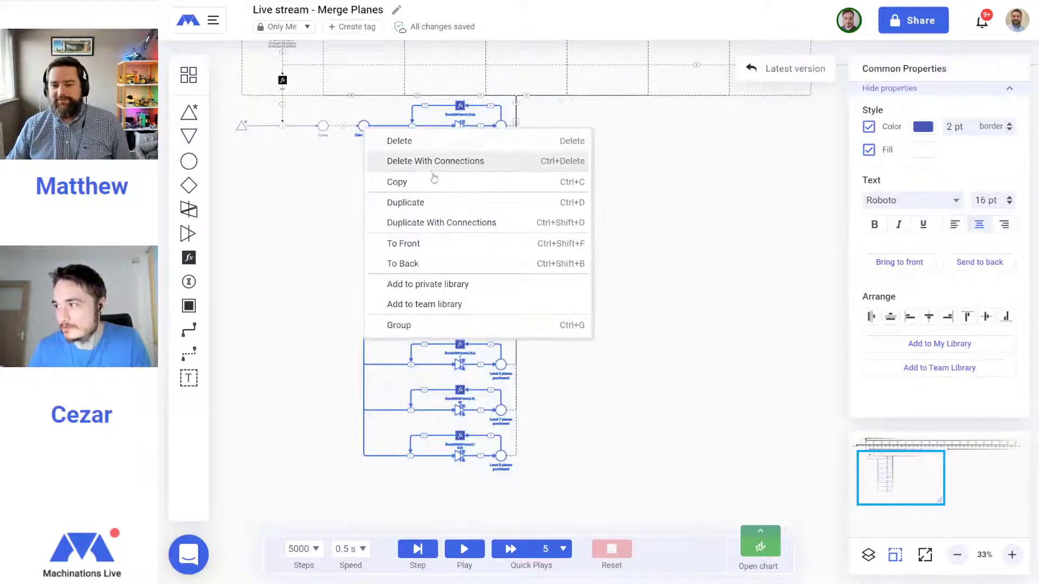
{"action": "left_click", "coordinate": [420, 178]}
{"action": "scroll", "coordinate": [552, 220], "scroll_direction": "down", "scroll_amount": 8}
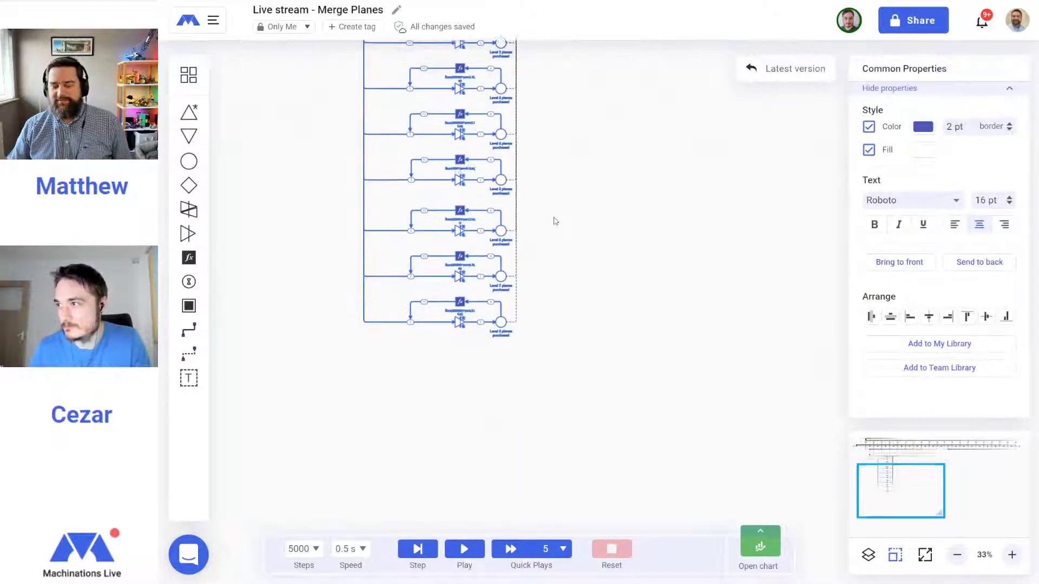
{"action": "right_click", "coordinate": [341, 283]}
{"action": "left_click", "coordinate": [379, 313]}
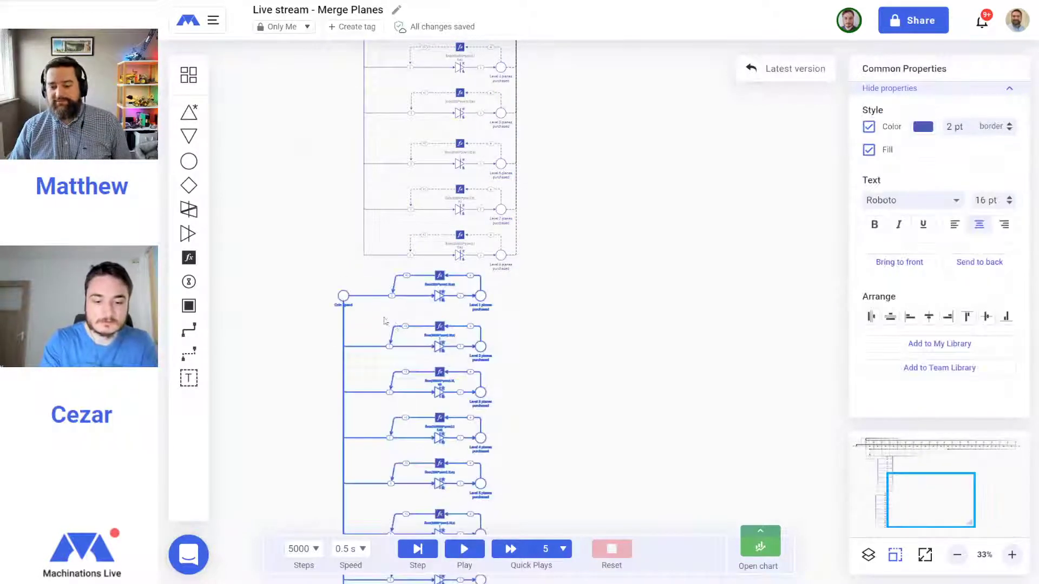
Move the pasted purchase rows into line directly beneath the original block
{"action": "left_click_drag", "start_coordinate": [343, 296], "coordinate": [370, 304]}
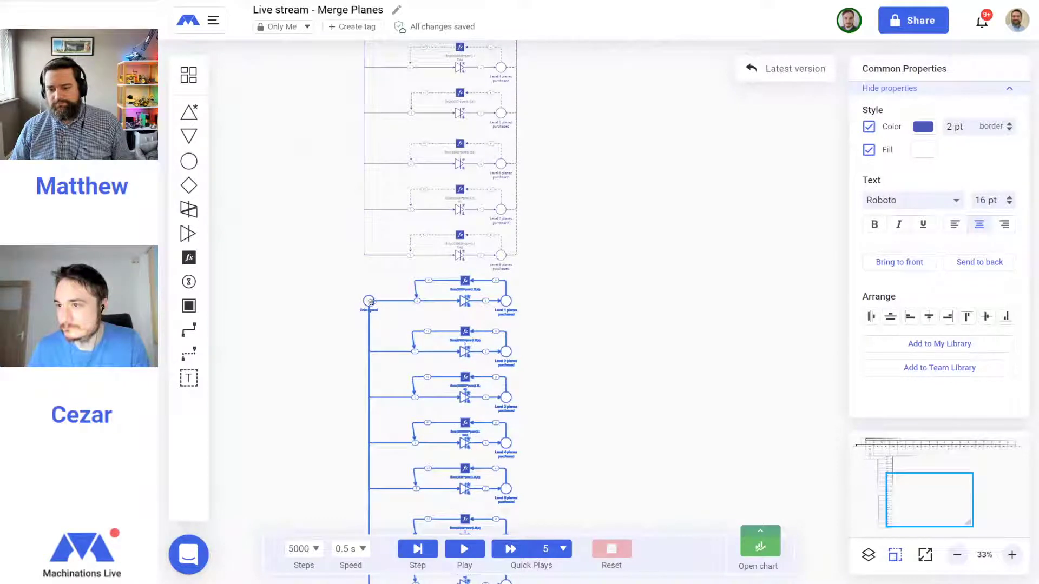
{"action": "left_click_drag", "start_coordinate": [368, 300], "coordinate": [362, 302]}
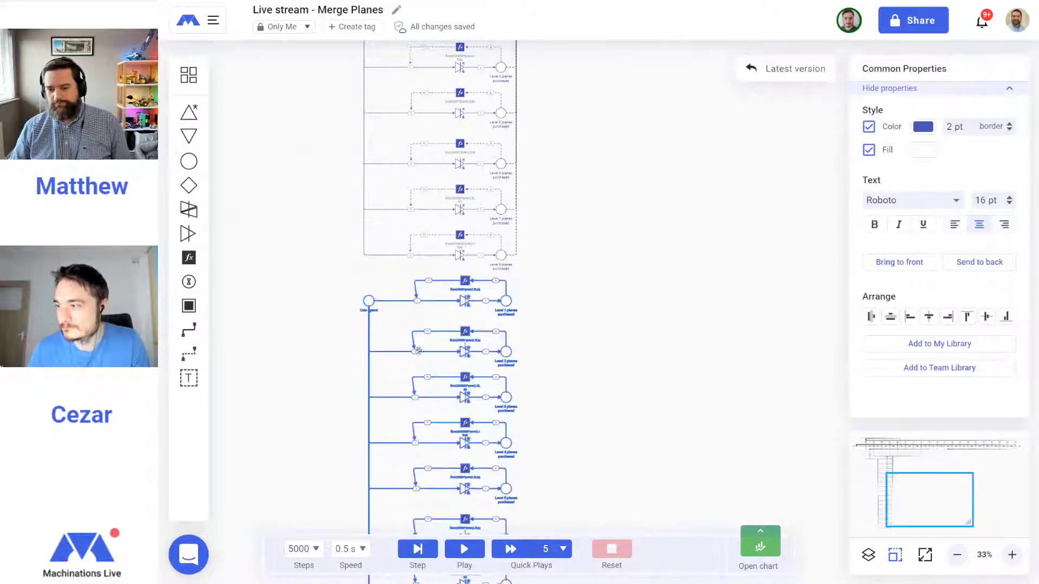
{"action": "left_click", "coordinate": [608, 339]}
Move the copied Coin Spend pool up beside the original Coin Spend pool, away from the pasted rows
{"action": "left_click_drag", "start_coordinate": [364, 301], "coordinate": [332, 104]}
{"action": "left_click_drag", "start_coordinate": [633, 193], "coordinate": [681, 446]}
{"action": "left_click_drag", "start_coordinate": [376, 355], "coordinate": [376, 233]}
{"action": "scroll", "coordinate": [831, 295], "scroll_direction": "up", "scroll_amount": 5}
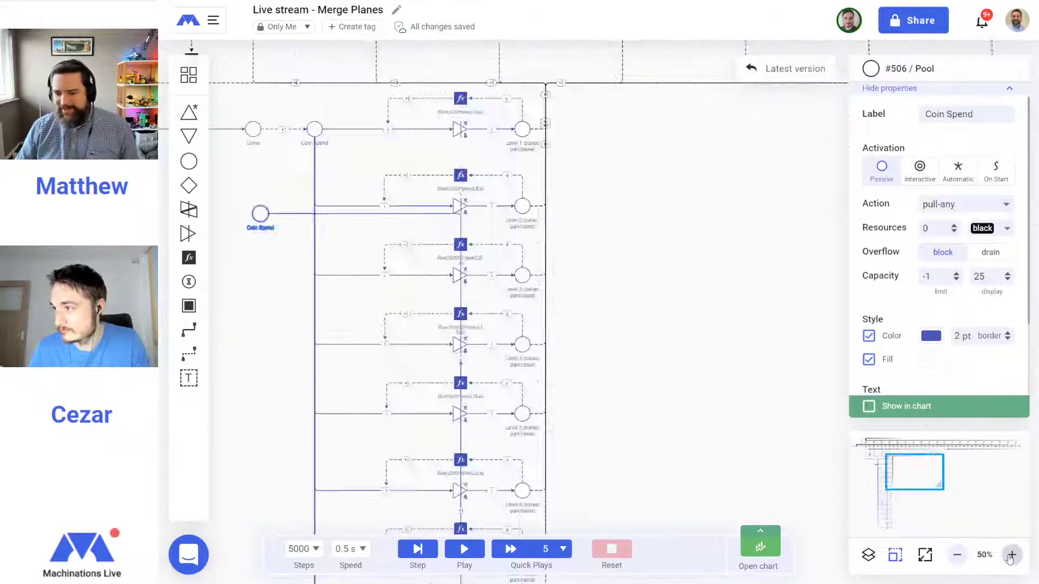
{"action": "left_click_drag", "start_coordinate": [831, 295], "coordinate": [834, 297]}
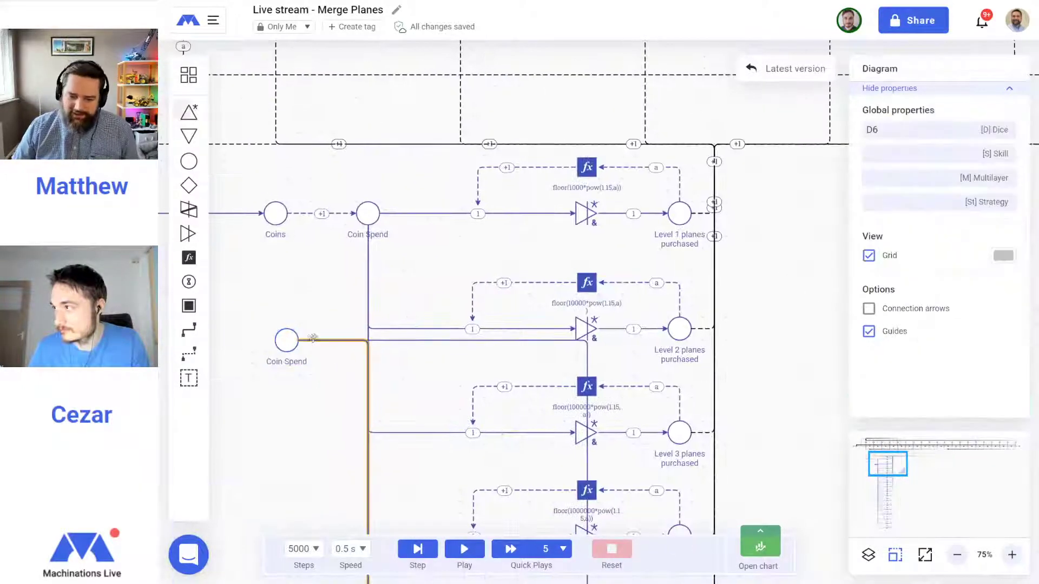
Reattach the start of every resource connection on the copied Coin Spend pool to the original Coin Spend pool
{"action": "left_click", "coordinate": [284, 337]}
{"action": "left_click", "coordinate": [315, 340]}
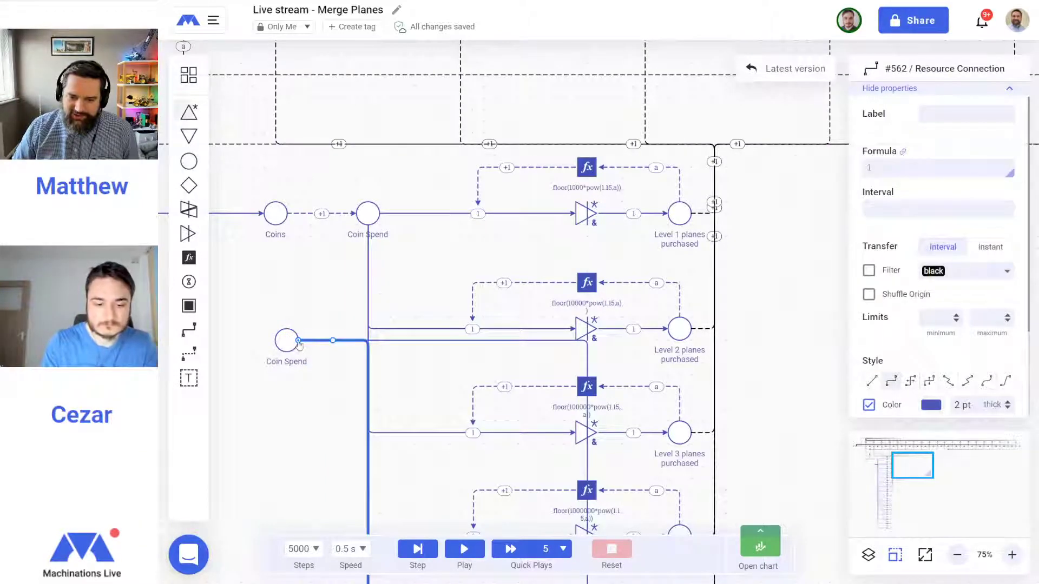
{"action": "left_click_drag", "start_coordinate": [367, 212], "coordinate": [368, 217]}
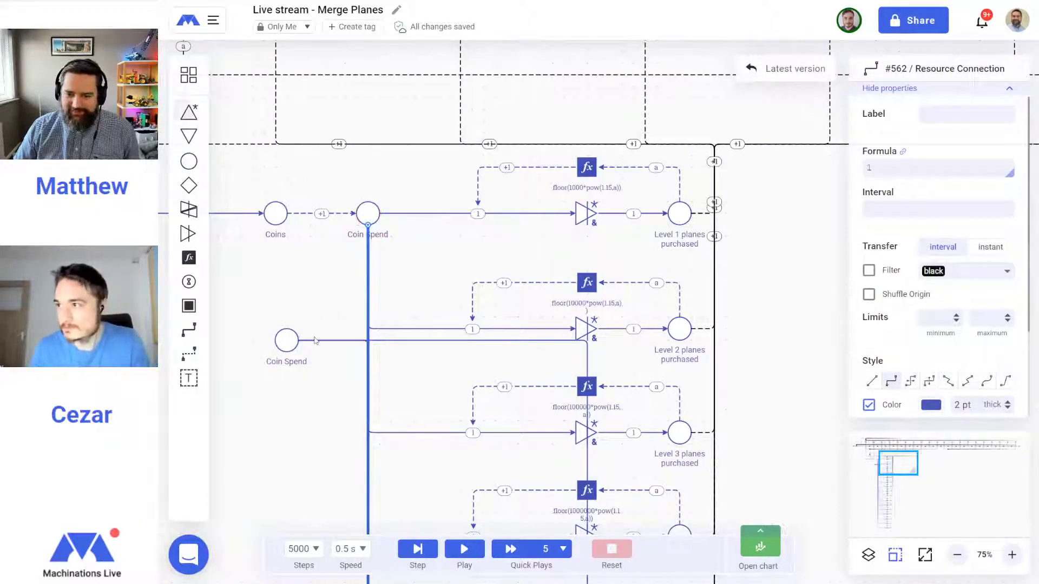
{"action": "left_click_drag", "start_coordinate": [299, 342], "coordinate": [367, 213]}
{"action": "left_click", "coordinate": [314, 341]}
{"action": "left_click_drag", "start_coordinate": [299, 340], "coordinate": [367, 215]}
{"action": "left_click", "coordinate": [314, 341]}
{"action": "left_click_drag", "start_coordinate": [299, 342], "coordinate": [368, 216]}
{"action": "left_click_drag", "start_coordinate": [298, 342], "coordinate": [368, 215]}
{"action": "left_click", "coordinate": [312, 341]}
{"action": "left_click_drag", "start_coordinate": [299, 342], "coordinate": [362, 218]}
{"action": "left_click", "coordinate": [307, 339]}
{"action": "left_click_drag", "start_coordinate": [299, 342], "coordinate": [368, 222]}
{"action": "left_click", "coordinate": [321, 339]}
{"action": "left_click_drag", "start_coordinate": [299, 344], "coordinate": [368, 218]}
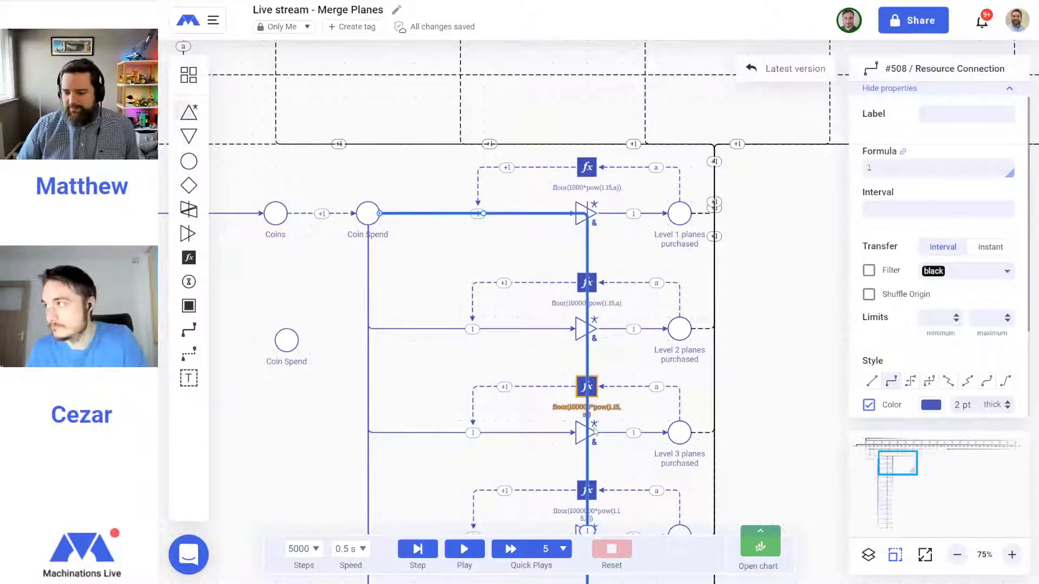
Reroute the copied Level 1 row's resource connection along the shared vertical trunk below the original Coin Spend pool
{"action": "scroll", "coordinate": [595, 429], "scroll_direction": "down", "scroll_amount": 5}
{"action": "scroll", "coordinate": [596, 430], "scroll_direction": "down", "scroll_amount": 1}
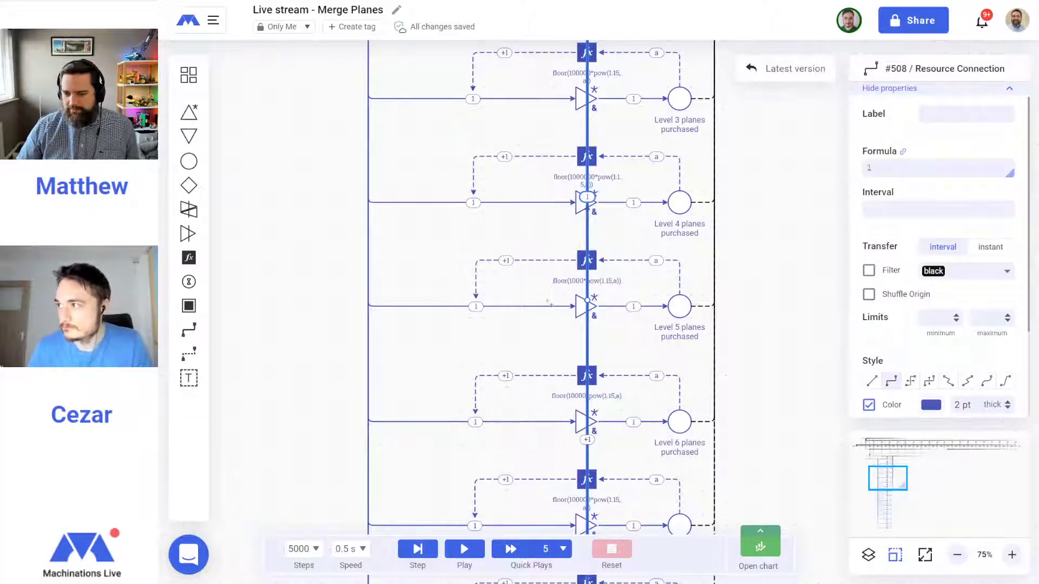
{"action": "scroll", "coordinate": [428, 345], "scroll_direction": "up", "scroll_amount": 3}
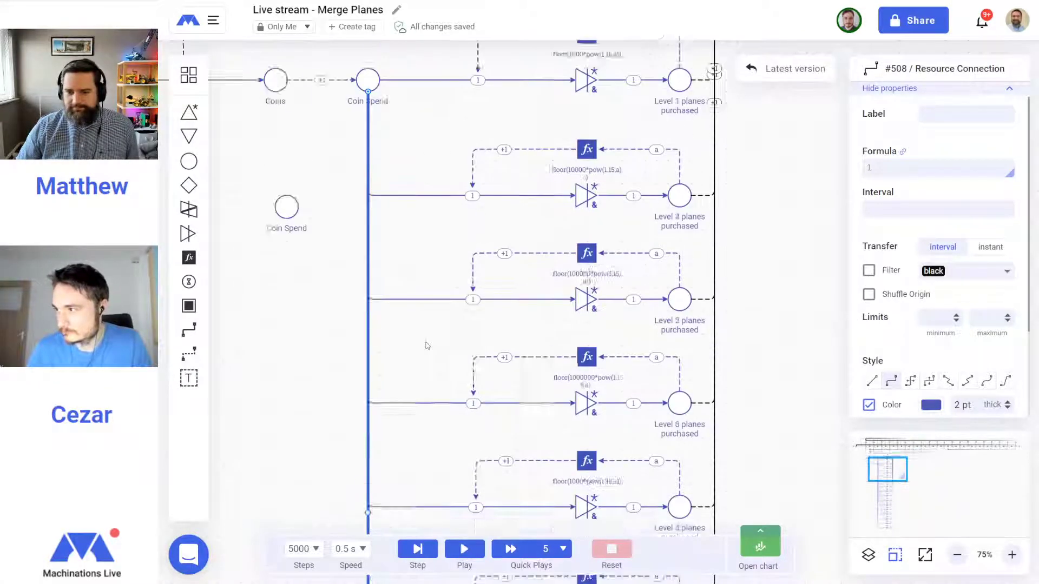
Delete the leftover duplicate Coin Spend pool
{"action": "scroll", "coordinate": [427, 345], "scroll_direction": "up", "scroll_amount": 1}
{"action": "left_click", "coordinate": [281, 275]}
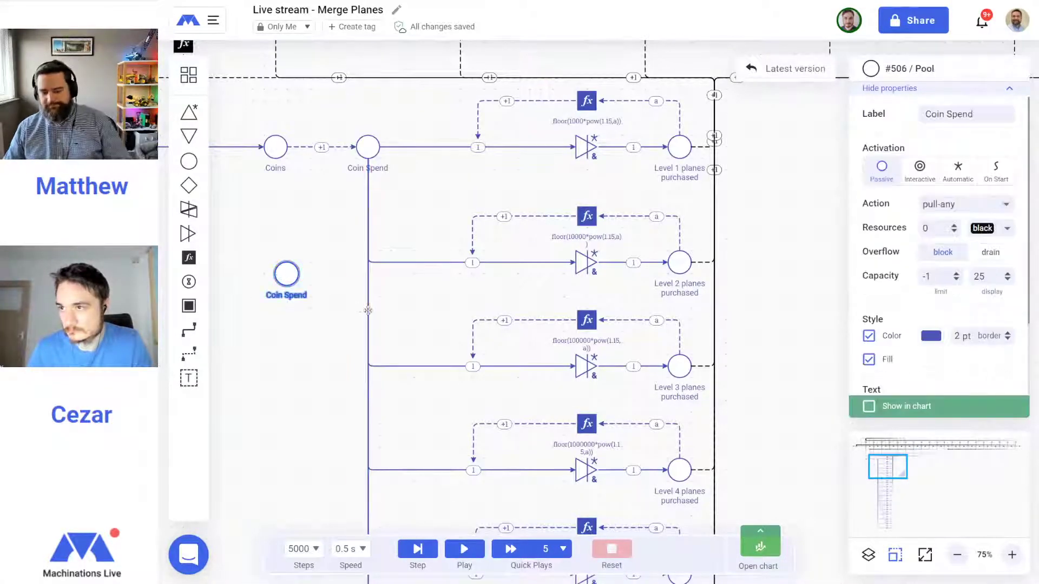
{"action": "left_click", "coordinate": [425, 334]}
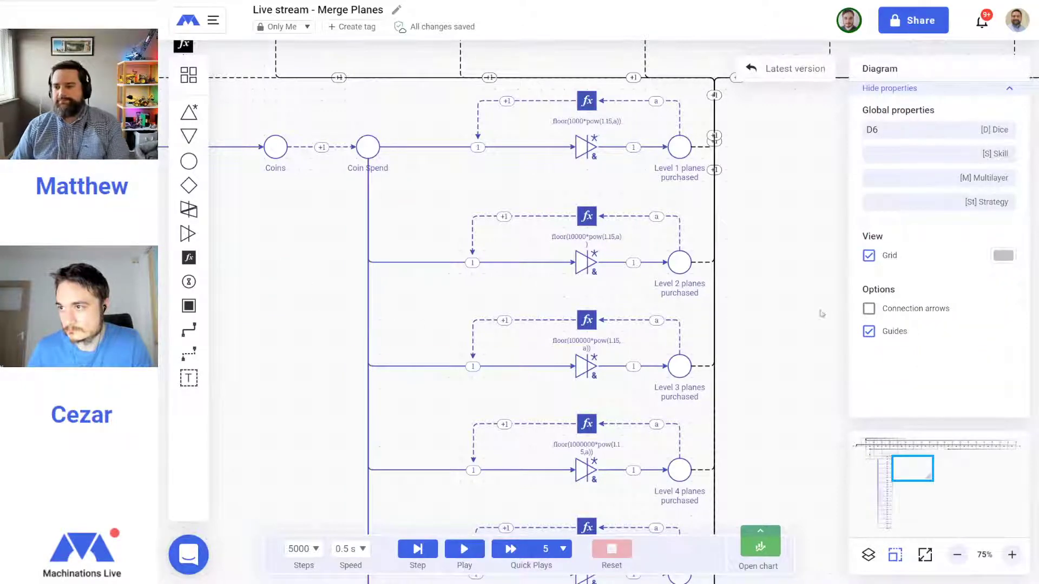
Draw a state connection from the copied Level 1 planes purchased pool below the Level 8 row to the Level 9 pool
{"action": "scroll", "coordinate": [566, 84], "scroll_direction": "down", "scroll_amount": 4}
{"action": "scroll", "coordinate": [566, 83], "scroll_direction": "right", "scroll_amount": 4}
{"action": "scroll", "coordinate": [582, 363], "scroll_direction": "down", "scroll_amount": 7}
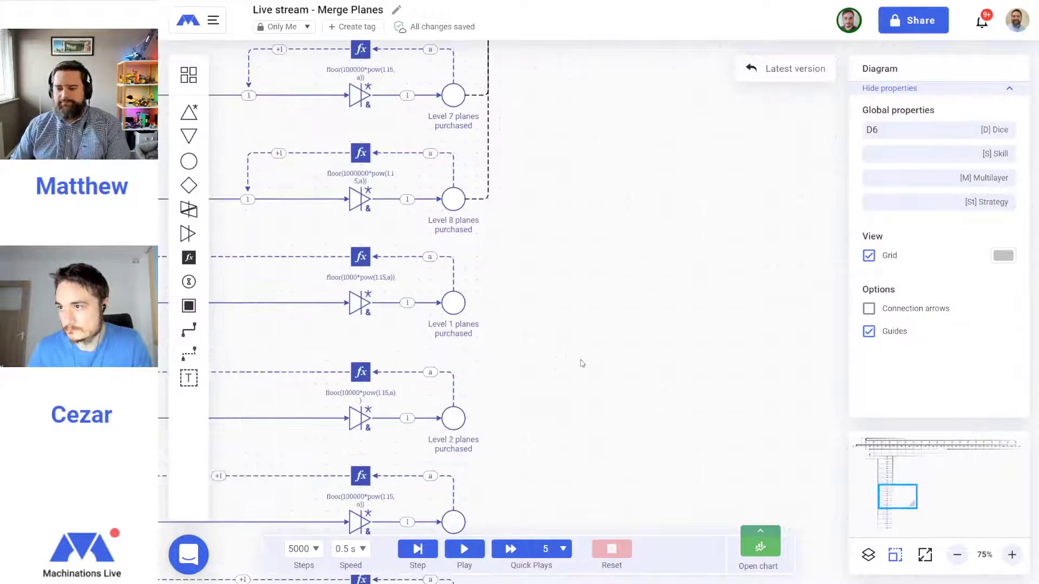
{"action": "left_click", "coordinate": [958, 557]}
{"action": "left_click_drag", "start_coordinate": [694, 236], "coordinate": [584, 336]}
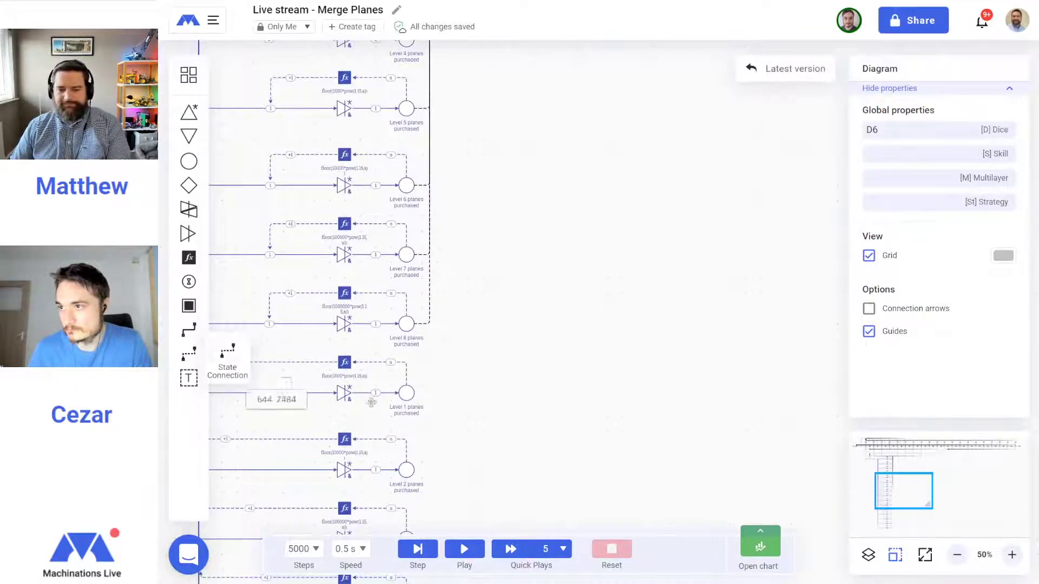
{"action": "left_click", "coordinate": [406, 395]}
{"action": "scroll", "coordinate": [612, 227], "scroll_direction": "up", "scroll_amount": 8}
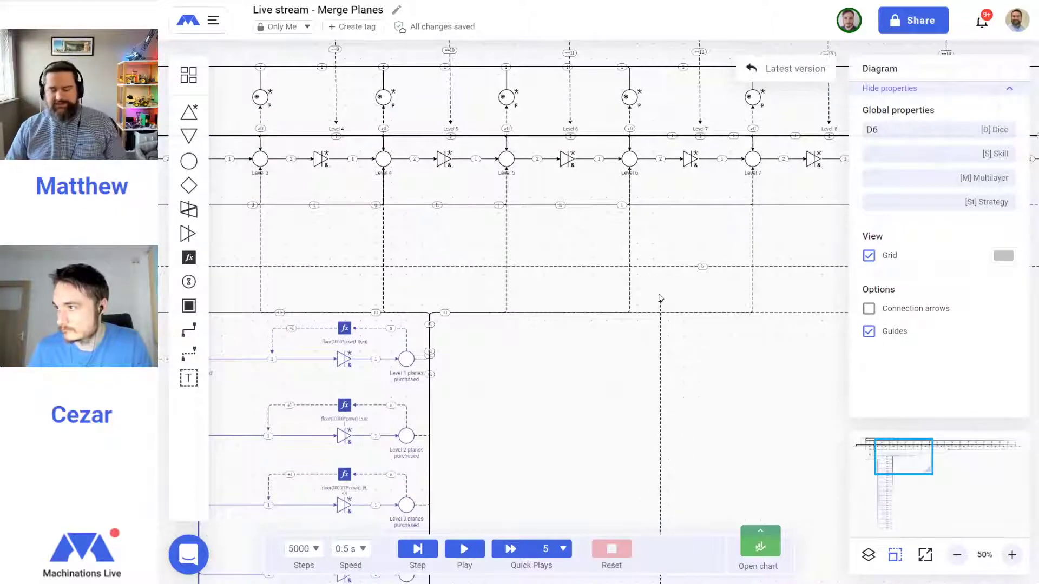
{"action": "scroll", "coordinate": [660, 298], "scroll_direction": "right", "scroll_amount": 4}
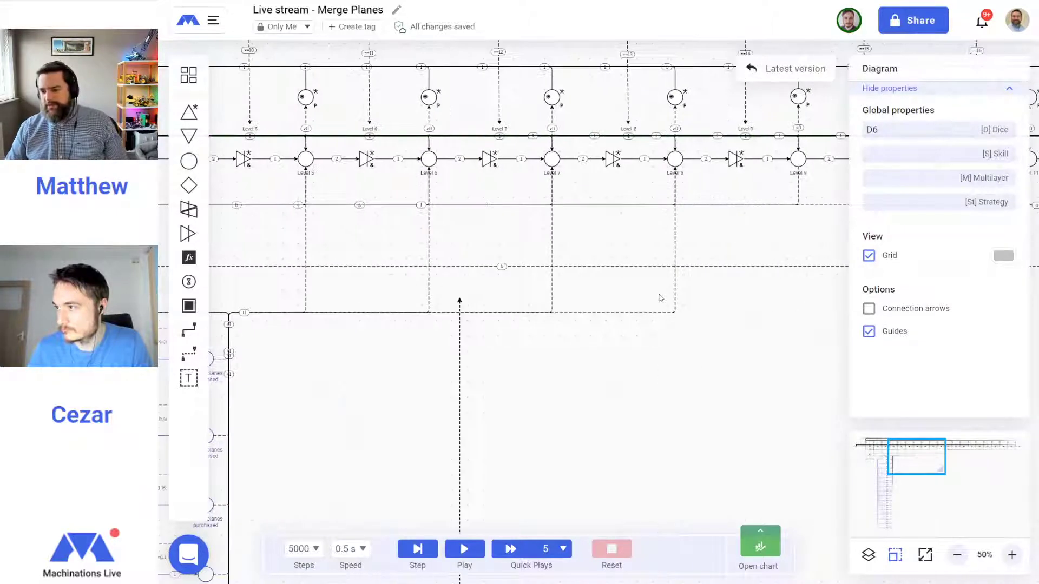
{"action": "left_click", "coordinate": [798, 159]}
Reroute the Level 9 state connection along the shared vertical and horizontal trunk beside the purchase rows
{"action": "scroll", "coordinate": [686, 374], "scroll_direction": "down", "scroll_amount": 3}
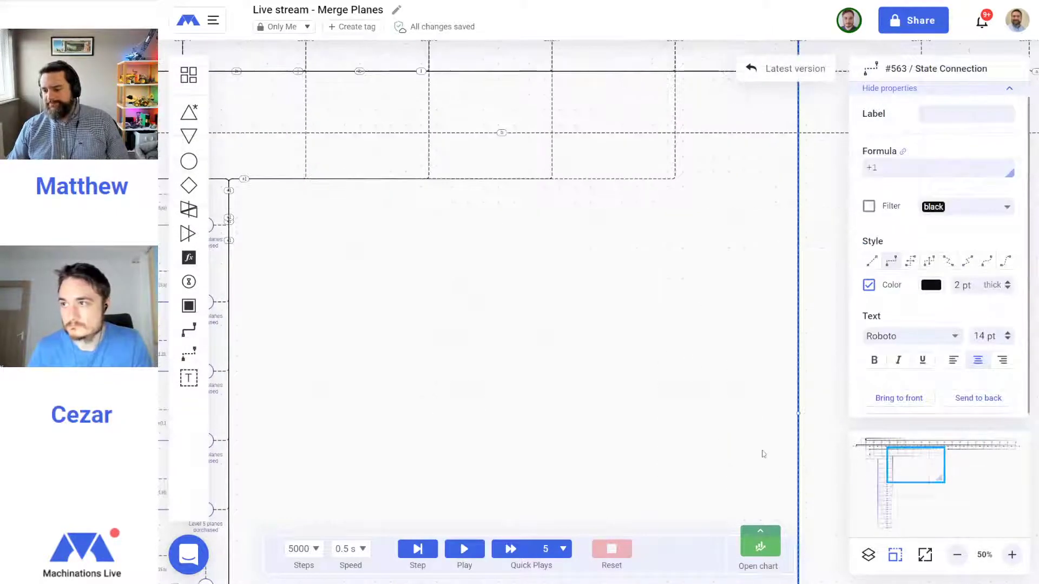
{"action": "left_click_drag", "start_coordinate": [799, 413], "coordinate": [228, 401]}
{"action": "scroll", "coordinate": [531, 329], "scroll_direction": "up", "scroll_amount": 3}
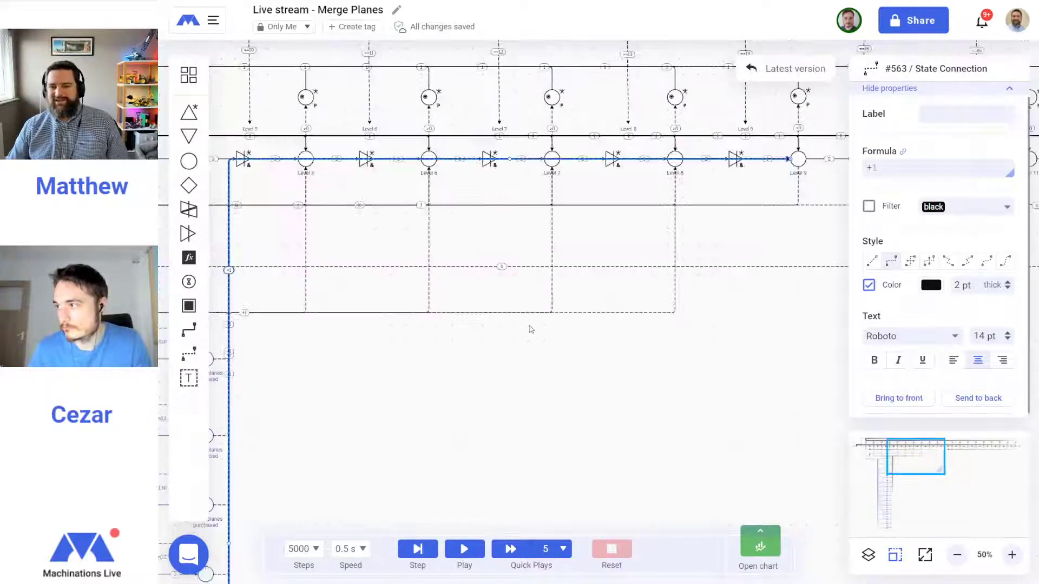
{"action": "left_click_drag", "start_coordinate": [508, 159], "coordinate": [566, 366]}
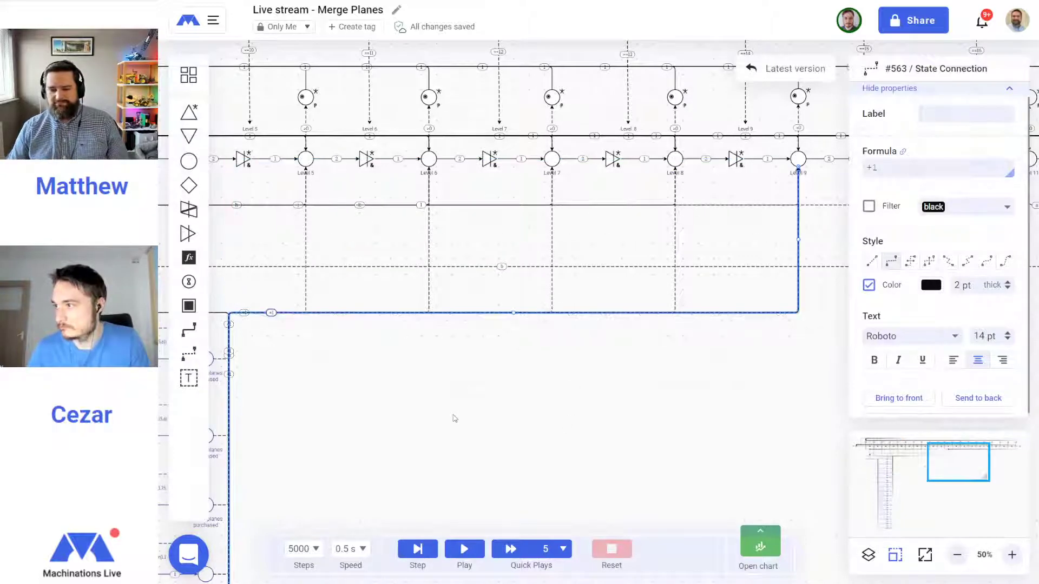
Draw a state connection from the copied Level 2 planes purchased pool up to the Level 10 pool
{"action": "scroll", "coordinate": [453, 418], "scroll_direction": "down", "scroll_amount": 10}
{"action": "left_click_drag", "start_coordinate": [317, 413], "coordinate": [516, 277]}
{"action": "left_click", "coordinate": [516, 276]}
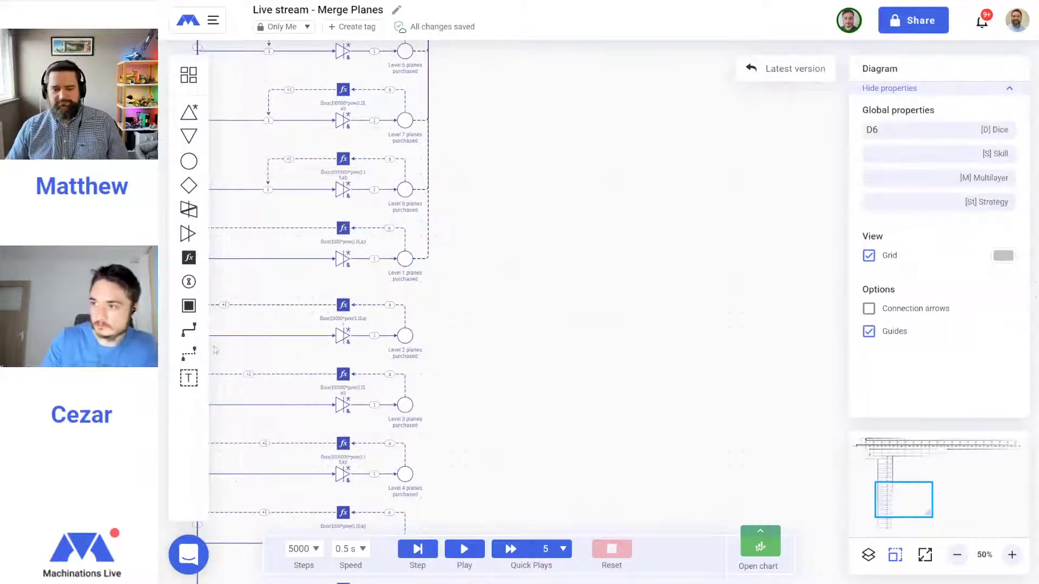
{"action": "left_click_drag", "start_coordinate": [188, 354], "coordinate": [735, 341]}
{"action": "scroll", "coordinate": [725, 353], "scroll_direction": "up", "scroll_amount": 8}
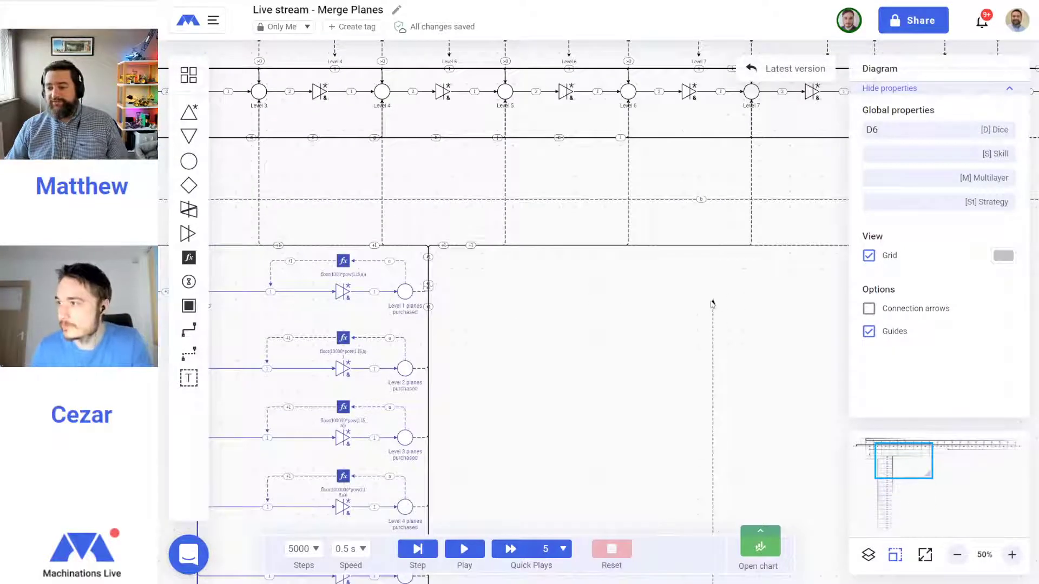
{"action": "scroll", "coordinate": [711, 304], "scroll_direction": "right", "scroll_amount": 3}
{"action": "scroll", "coordinate": [710, 304], "scroll_direction": "right", "scroll_amount": 6}
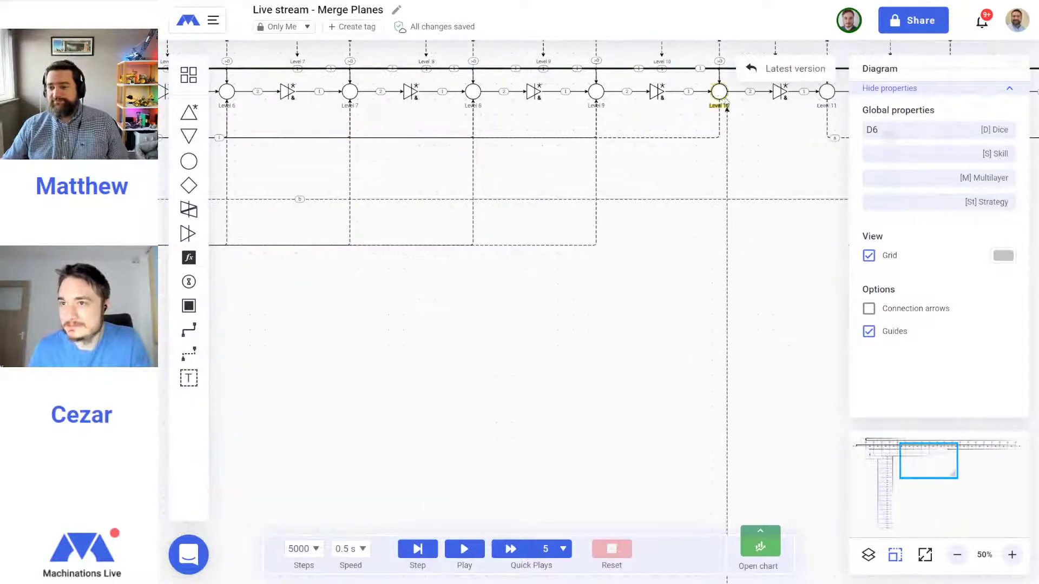
{"action": "left_click", "coordinate": [719, 94]}
Reroute the Level 10 state connection so it follows the shared vertical and horizontal trunk
{"action": "scroll", "coordinate": [758, 325], "scroll_direction": "down", "scroll_amount": 5}
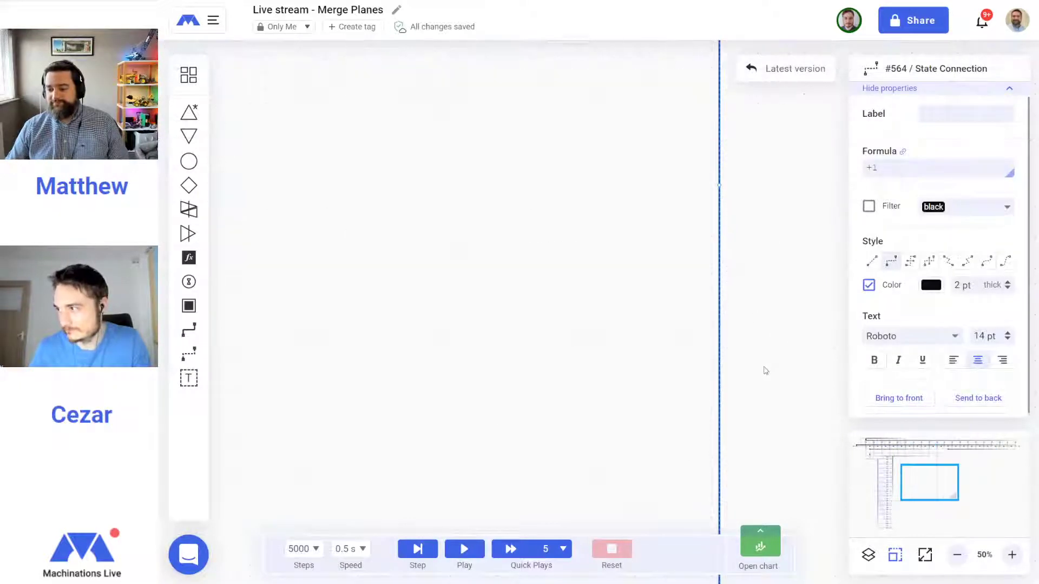
{"action": "left_click_drag", "start_coordinate": [719, 185], "coordinate": [562, 240]}
{"action": "scroll", "coordinate": [361, 202], "scroll_direction": "right", "scroll_amount": 4}
{"action": "scroll", "coordinate": [361, 201], "scroll_direction": "left", "scroll_amount": 5}
{"action": "scroll", "coordinate": [361, 203], "scroll_direction": "left", "scroll_amount": 5}
{"action": "scroll", "coordinate": [702, 326], "scroll_direction": "up", "scroll_amount": 6}
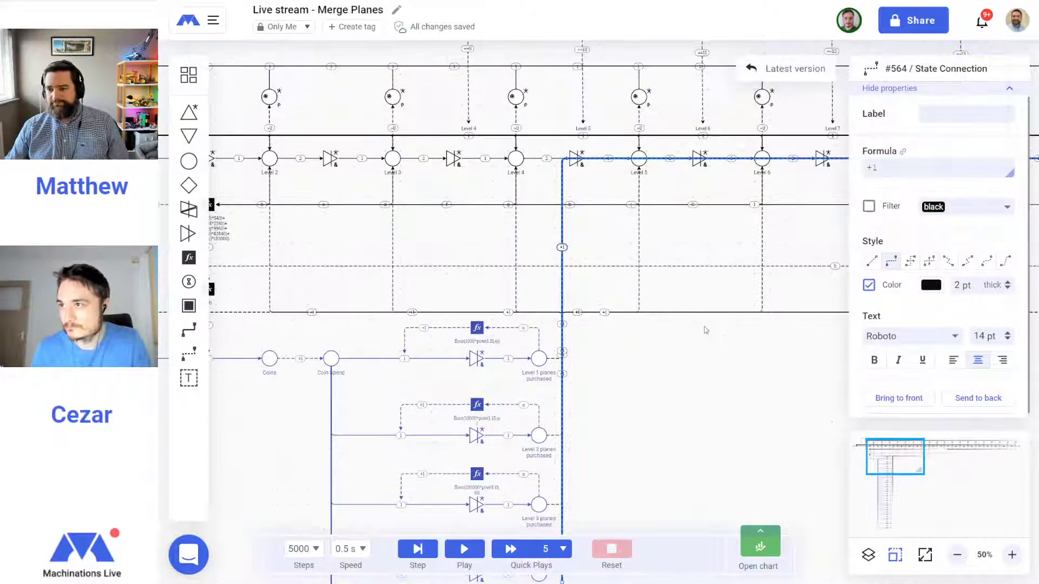
{"action": "scroll", "coordinate": [705, 329], "scroll_direction": "right", "scroll_amount": 5}
{"action": "left_click_drag", "start_coordinate": [637, 158], "coordinate": [643, 314]}
{"action": "left_click_drag", "start_coordinate": [740, 451], "coordinate": [410, 412]}
{"action": "left_click", "coordinate": [424, 422]}
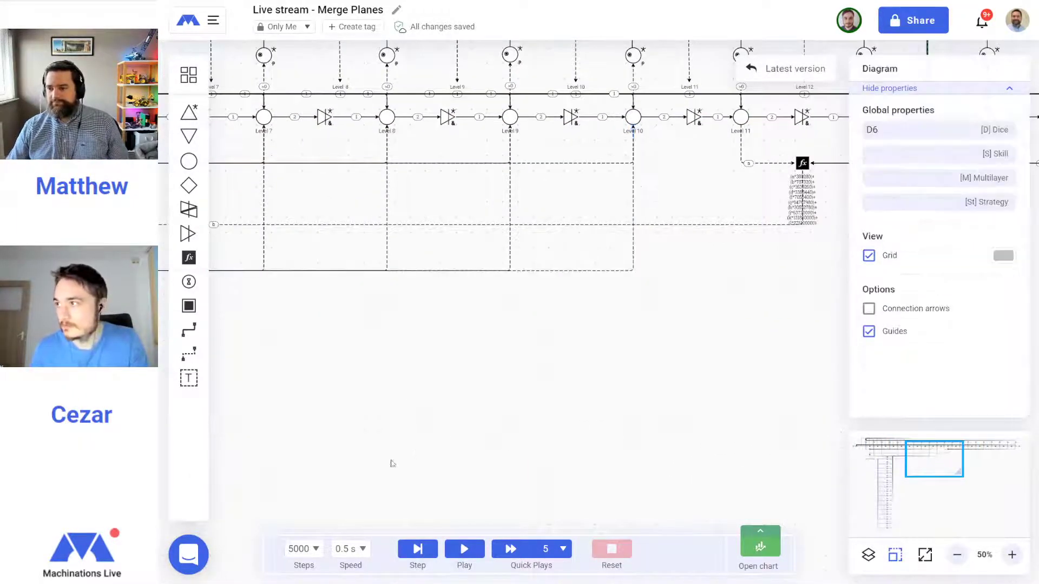
Draw a state connection from the copied Level 3 planes purchased pool below the Level 8 row to the Level 11 pool
{"action": "scroll", "coordinate": [401, 460], "scroll_direction": "down", "scroll_amount": 6}
{"action": "scroll", "coordinate": [622, 292], "scroll_direction": "left", "scroll_amount": 7}
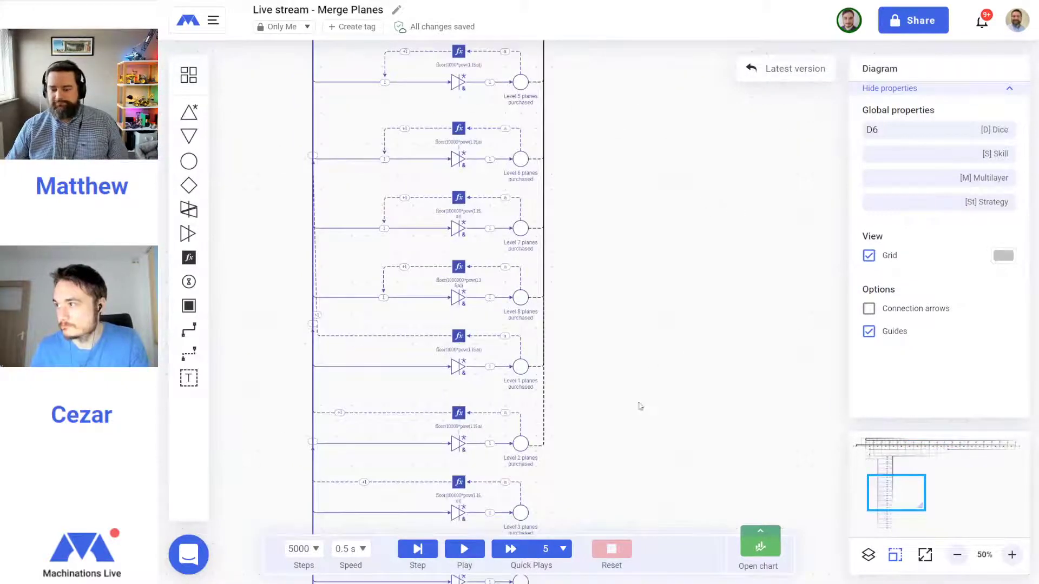
{"action": "left_click_drag", "start_coordinate": [640, 406], "coordinate": [631, 184]}
{"action": "left_click", "coordinate": [191, 356]}
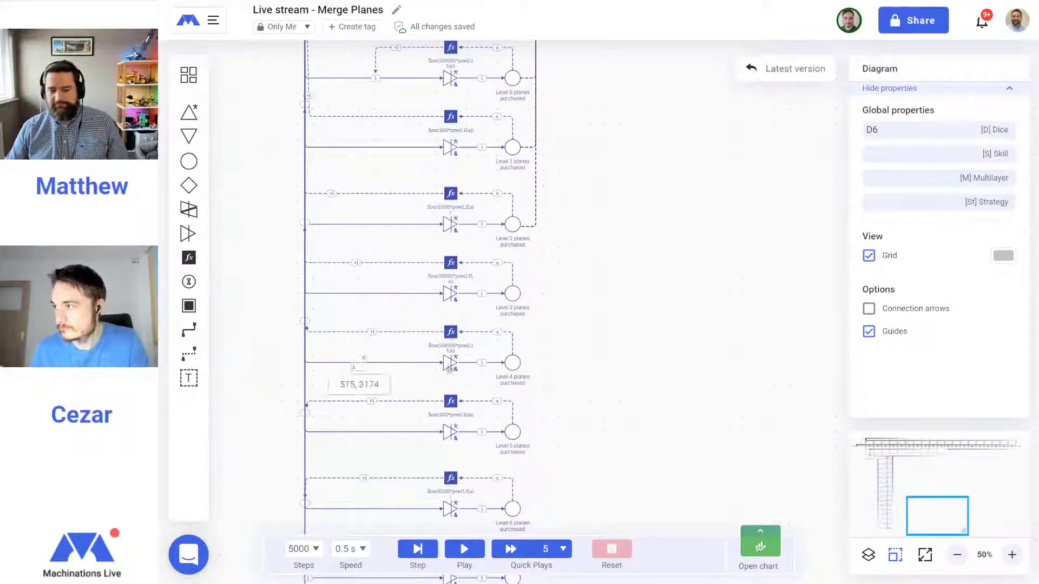
{"action": "left_click_drag", "start_coordinate": [512, 293], "coordinate": [788, 332]}
{"action": "scroll", "coordinate": [787, 325], "scroll_direction": "left", "scroll_amount": 10}
{"action": "scroll", "coordinate": [788, 339], "scroll_direction": "right", "scroll_amount": 12}
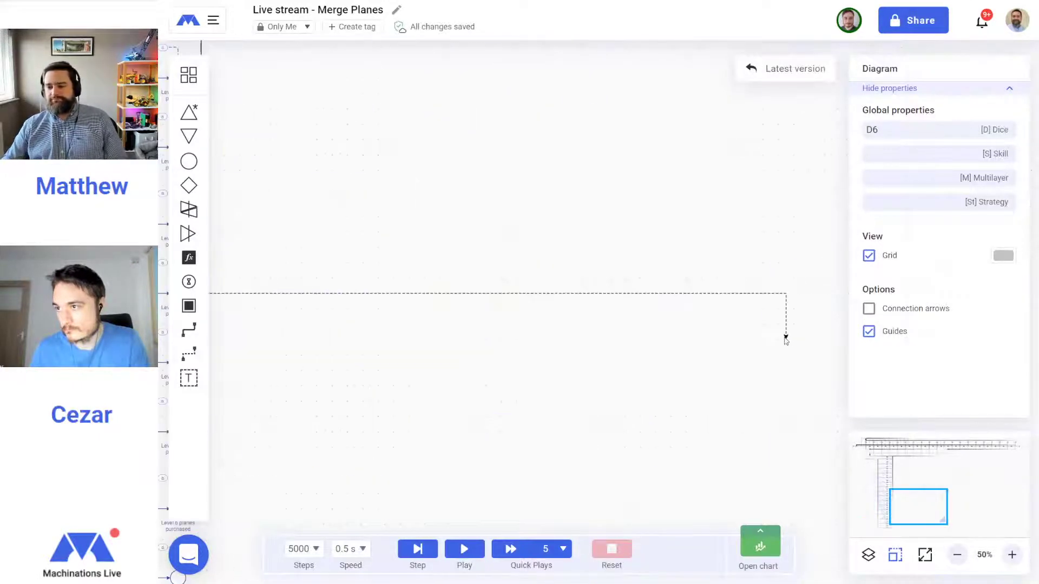
{"action": "scroll", "coordinate": [728, 332], "scroll_direction": "up", "scroll_amount": 10}
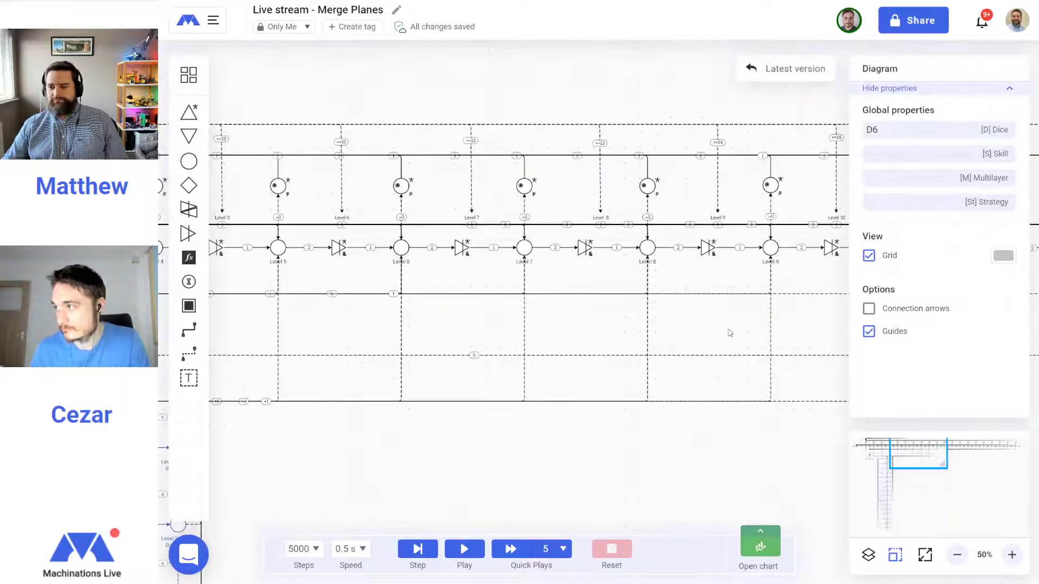
{"action": "scroll", "coordinate": [729, 333], "scroll_direction": "right", "scroll_amount": 5}
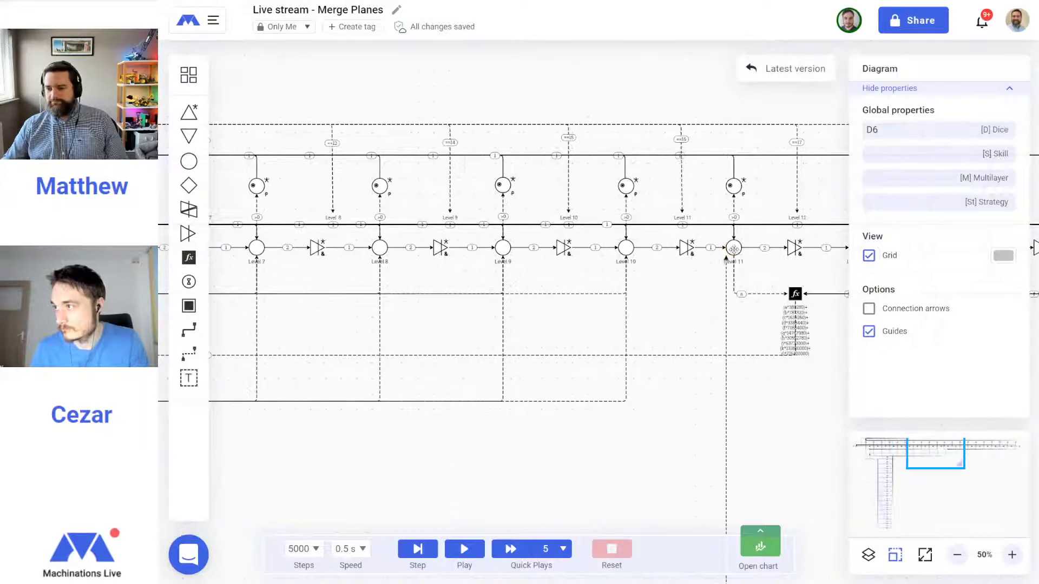
{"action": "left_click", "coordinate": [734, 248]}
Reroute the Level 11 state connection along the shared vertical trunk beside the purchase rows and the shared horizontal trunk below the level pools
{"action": "scroll", "coordinate": [769, 384], "scroll_direction": "down", "scroll_amount": 7}
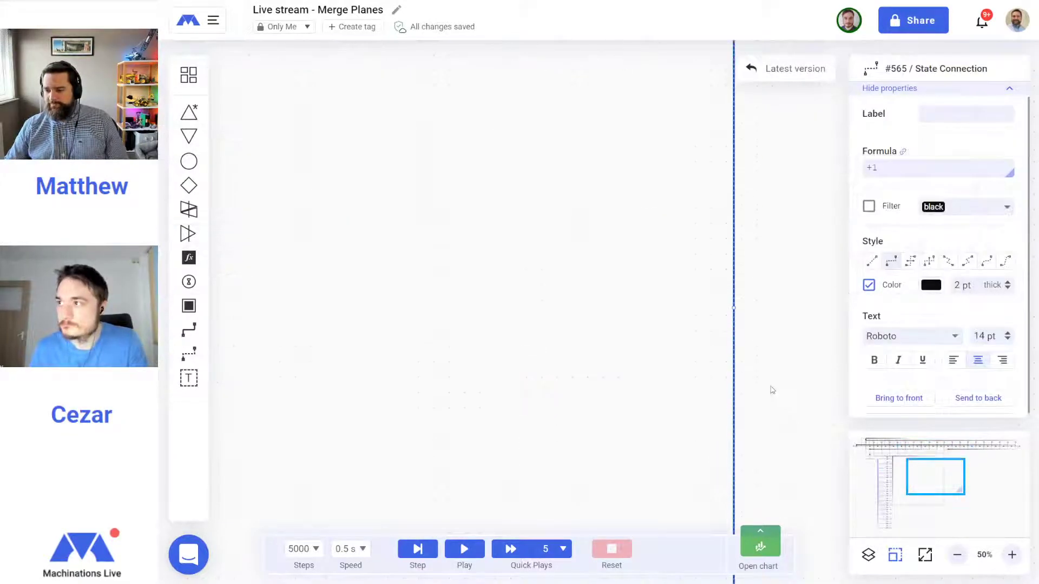
{"action": "scroll", "coordinate": [734, 307], "scroll_direction": "right", "scroll_amount": 5}
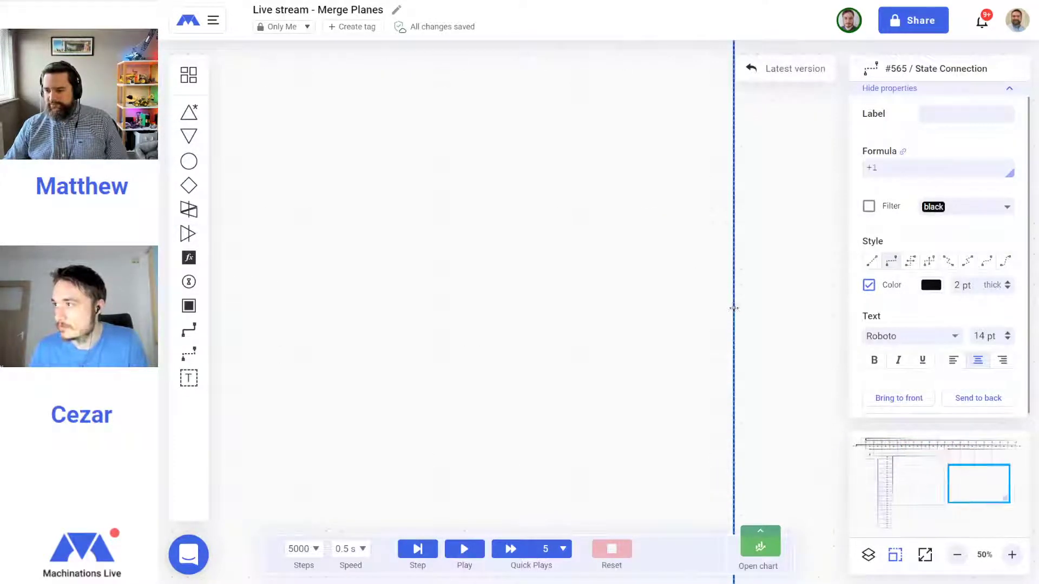
{"action": "scroll", "coordinate": [734, 308], "scroll_direction": "left", "scroll_amount": 10}
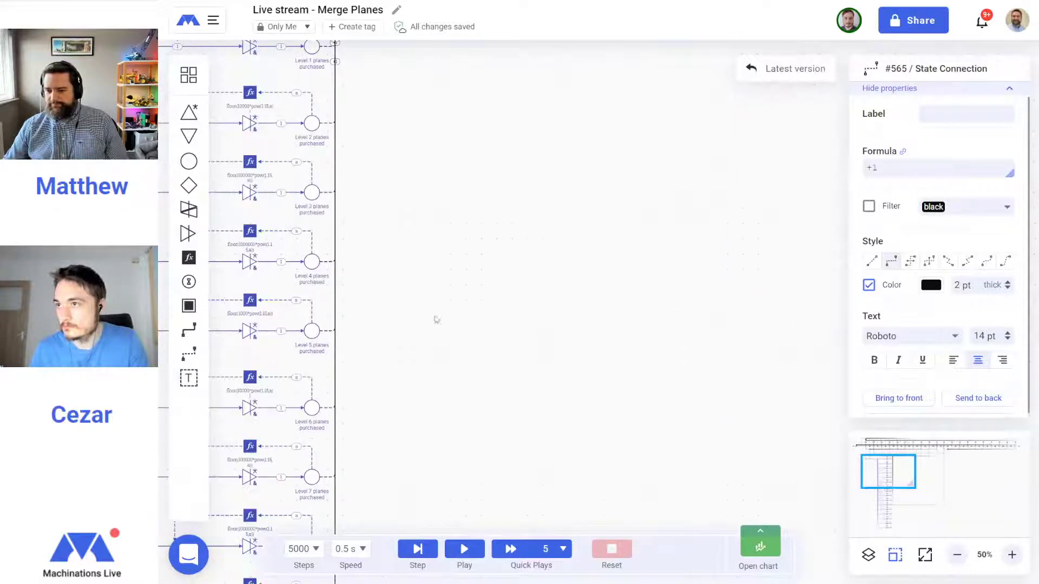
{"action": "scroll", "coordinate": [668, 332], "scroll_direction": "right", "scroll_amount": 10}
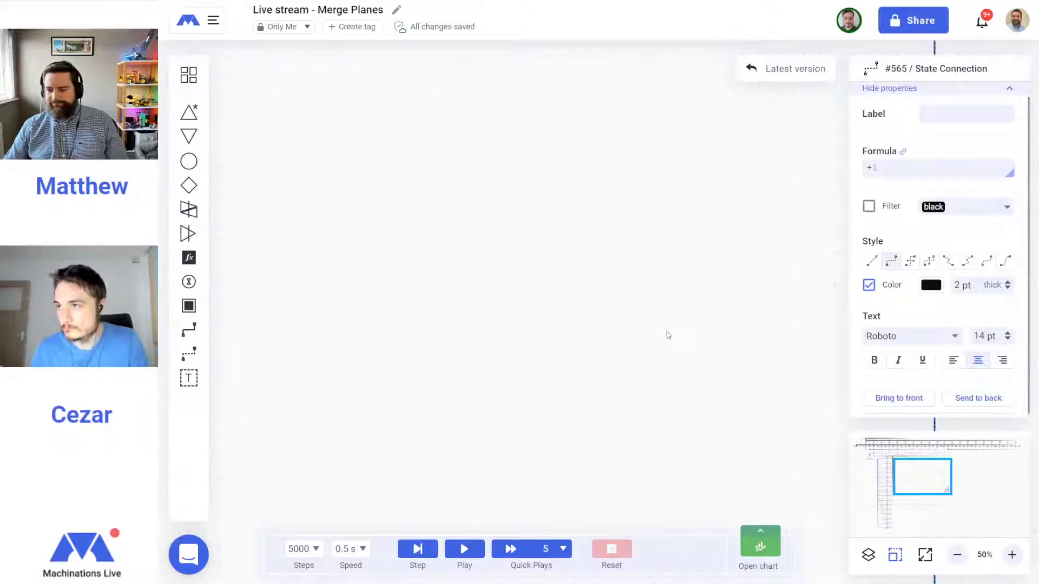
{"action": "left_click_drag", "start_coordinate": [667, 308], "coordinate": [405, 301]}
{"action": "scroll", "coordinate": [603, 306], "scroll_direction": "left", "scroll_amount": 10}
{"action": "scroll", "coordinate": [707, 356], "scroll_direction": "up", "scroll_amount": 3}
{"action": "scroll", "coordinate": [707, 355], "scroll_direction": "up", "scroll_amount": 5}
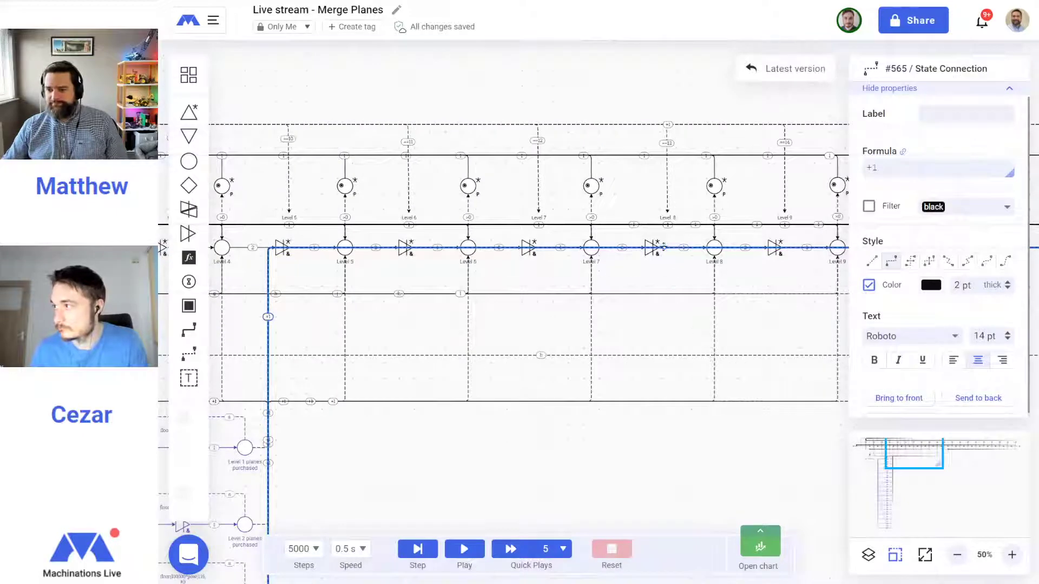
{"action": "left_click_drag", "start_coordinate": [669, 283], "coordinate": [701, 414]}
Draw a state connection from the copied Level 4 planes purchased pool below the Level 8 row to the Level 12 pool
{"action": "scroll", "coordinate": [592, 436], "scroll_direction": "down", "scroll_amount": 5}
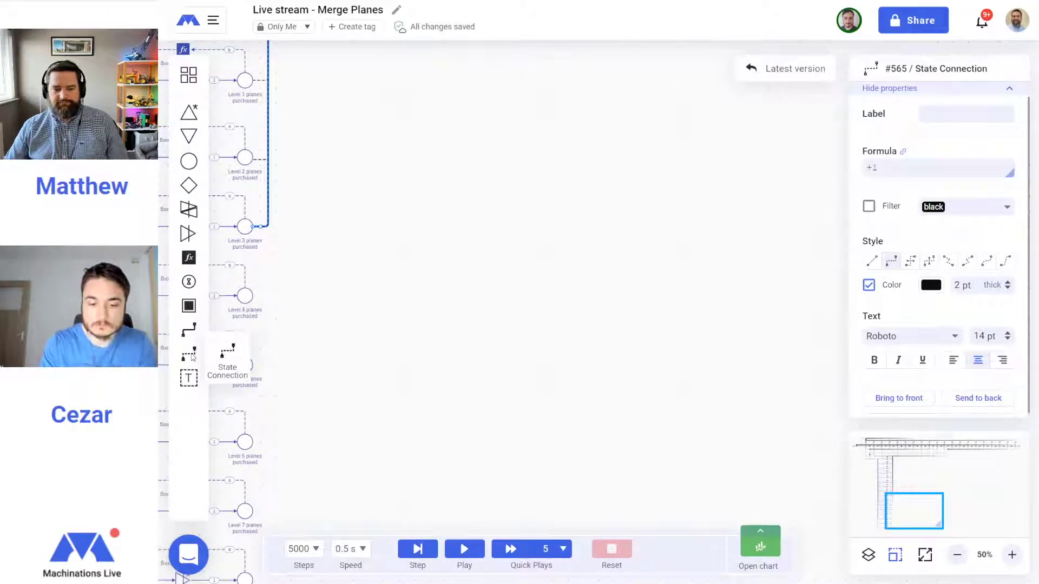
{"action": "left_click", "coordinate": [242, 297]}
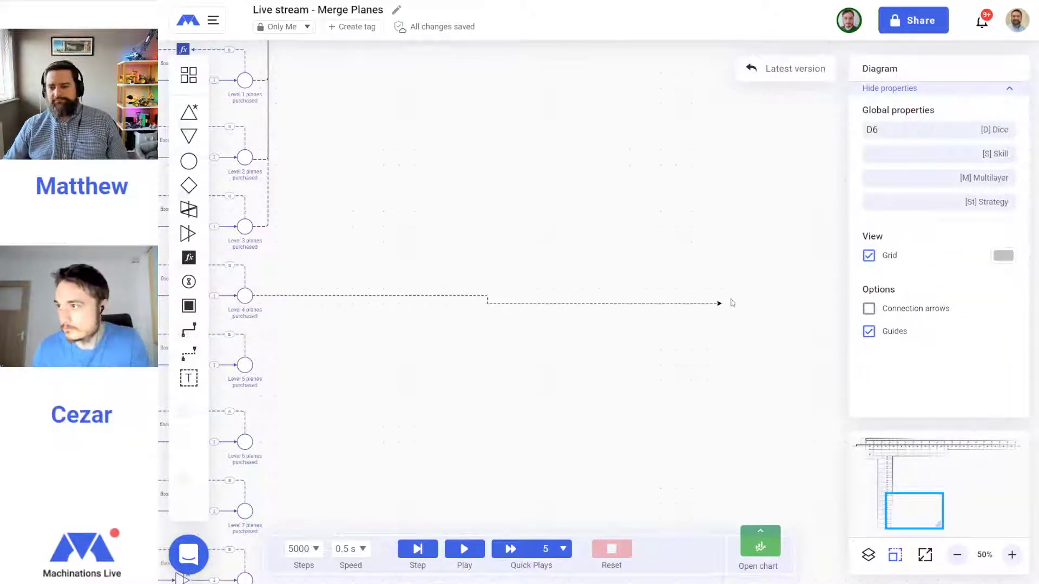
{"action": "scroll", "coordinate": [752, 302], "scroll_direction": "left", "scroll_amount": 7}
{"action": "scroll", "coordinate": [774, 316], "scroll_direction": "right", "scroll_amount": 10}
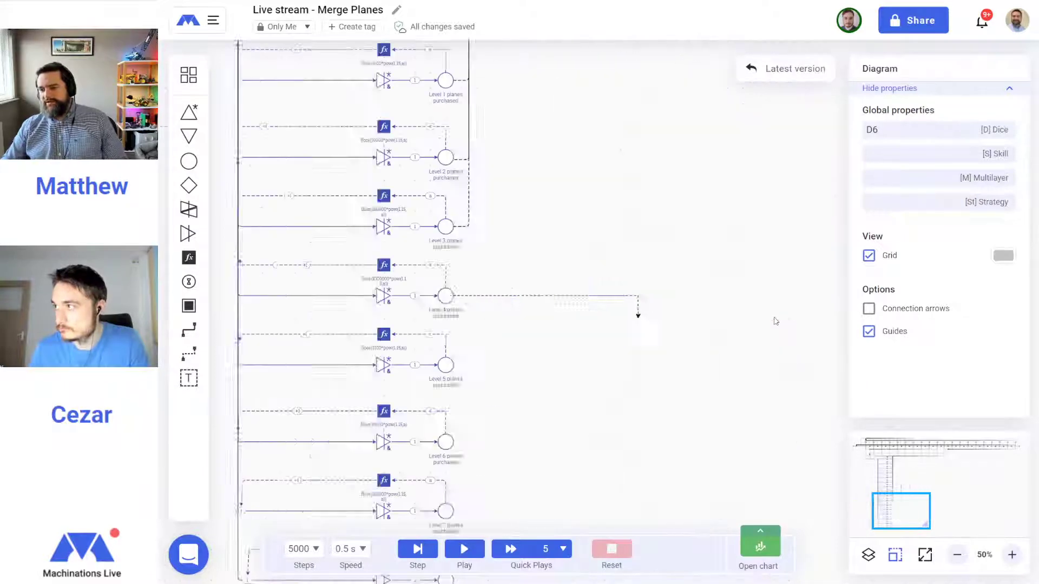
{"action": "scroll", "coordinate": [774, 321], "scroll_direction": "up", "scroll_amount": 5}
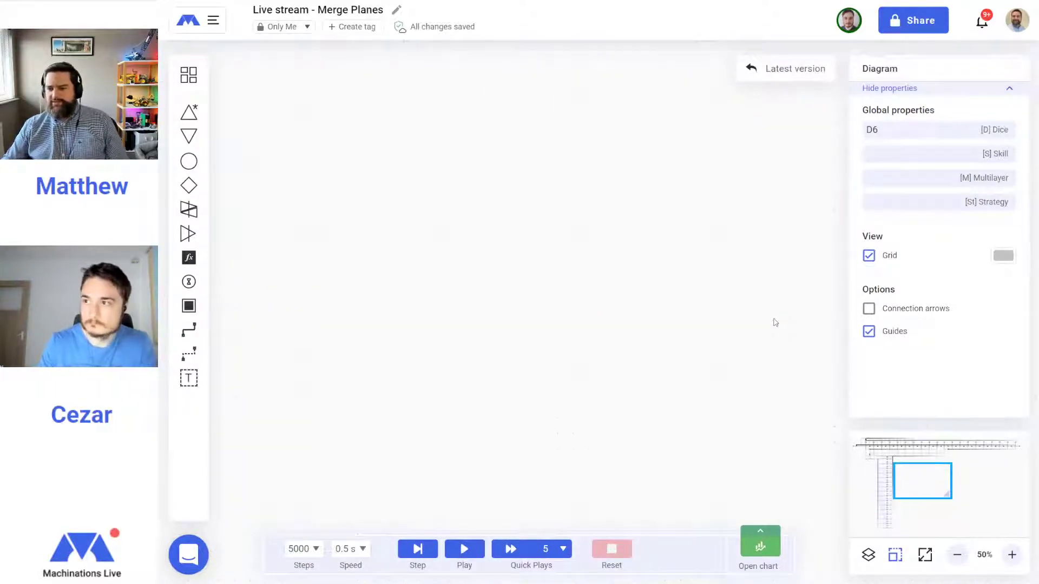
{"action": "scroll", "coordinate": [770, 315], "scroll_direction": "right", "scroll_amount": 5}
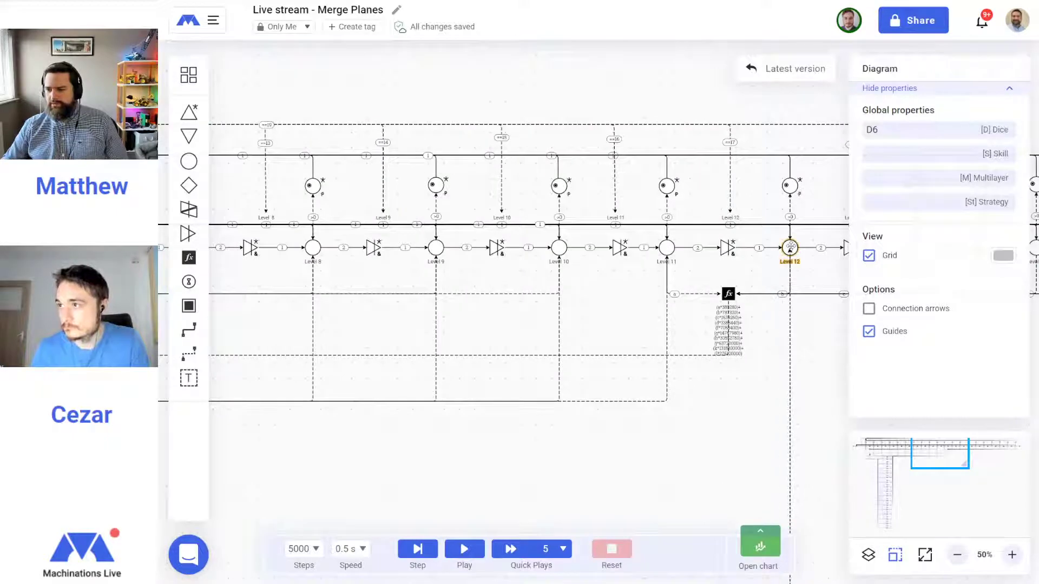
{"action": "left_click", "coordinate": [789, 250]}
Reroute the Level 12 state connection so it follows the shared vertical and horizontal trunk lines
{"action": "scroll", "coordinate": [759, 374], "scroll_direction": "down", "scroll_amount": 7}
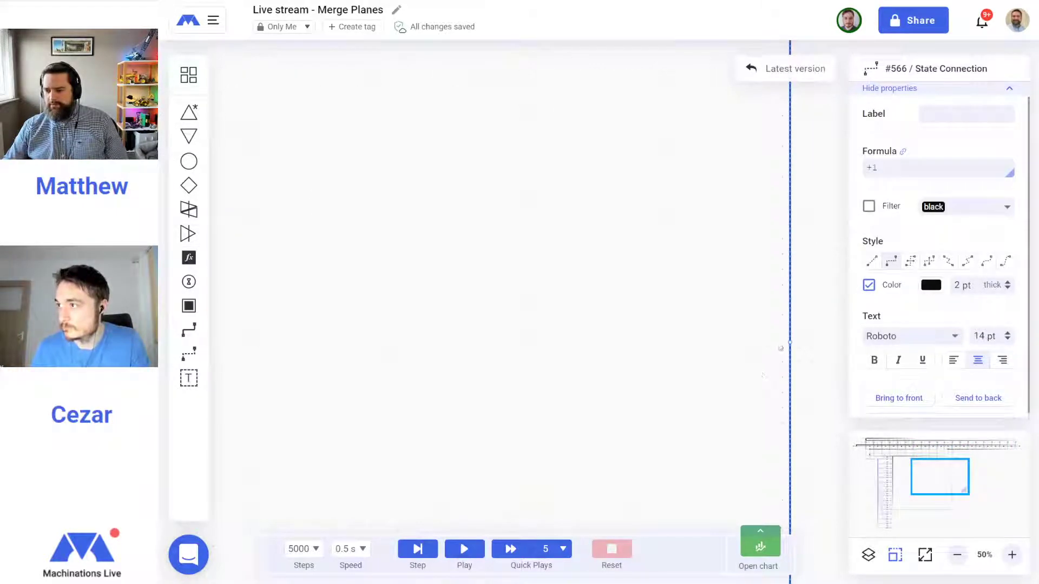
{"action": "left_click_drag", "start_coordinate": [789, 342], "coordinate": [399, 332]}
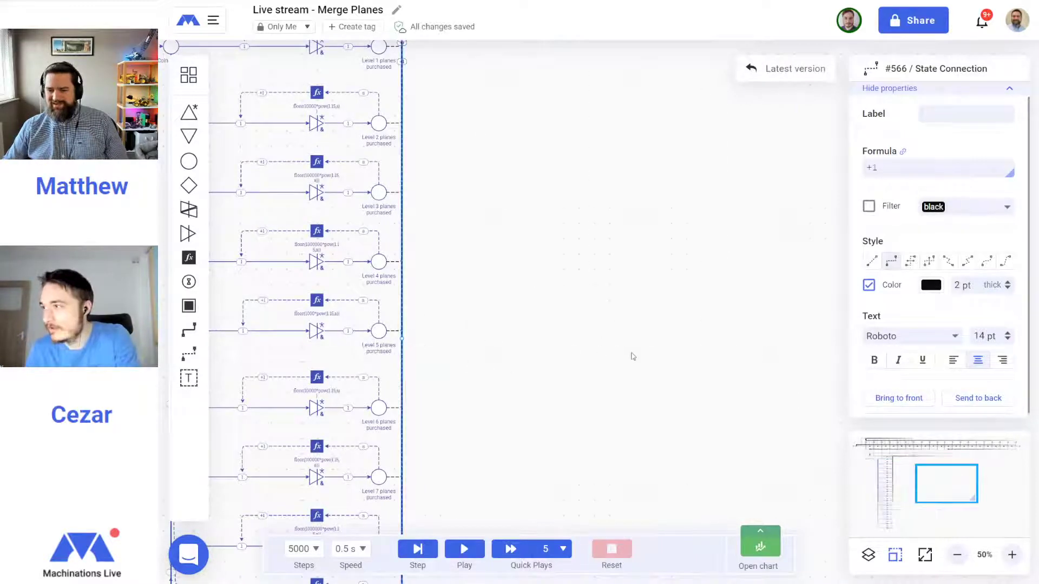
{"action": "scroll", "coordinate": [696, 400], "scroll_direction": "up", "scroll_amount": 7}
{"action": "scroll", "coordinate": [697, 400], "scroll_direction": "right", "scroll_amount": 5}
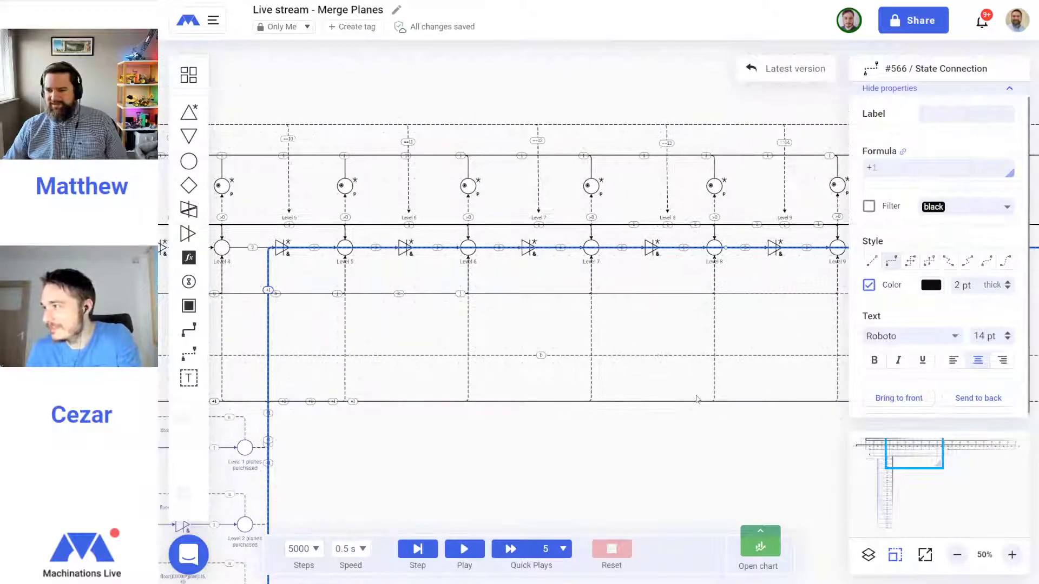
{"action": "left_click_drag", "start_coordinate": [660, 247], "coordinate": [672, 401]}
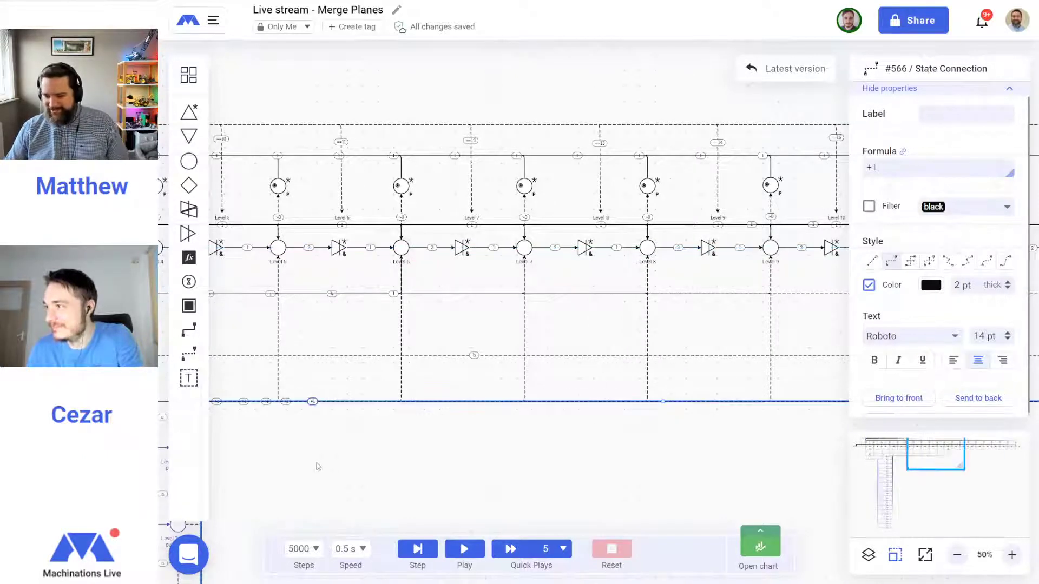
Set the formula of the register in the Level 5 planes purchased row to floor(10000000*pow(1.15,a))
{"action": "scroll", "coordinate": [673, 271], "scroll_direction": "down", "scroll_amount": 5}
{"action": "left_click", "coordinate": [673, 216]}
{"action": "scroll", "coordinate": [673, 216], "scroll_direction": "down", "scroll_amount": 3}
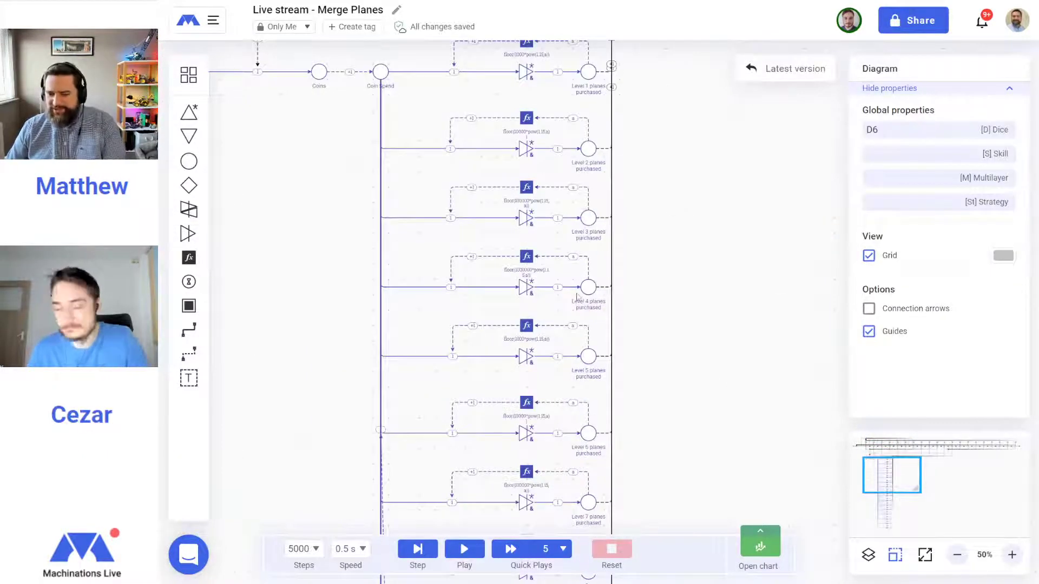
{"action": "left_click", "coordinate": [527, 325]}
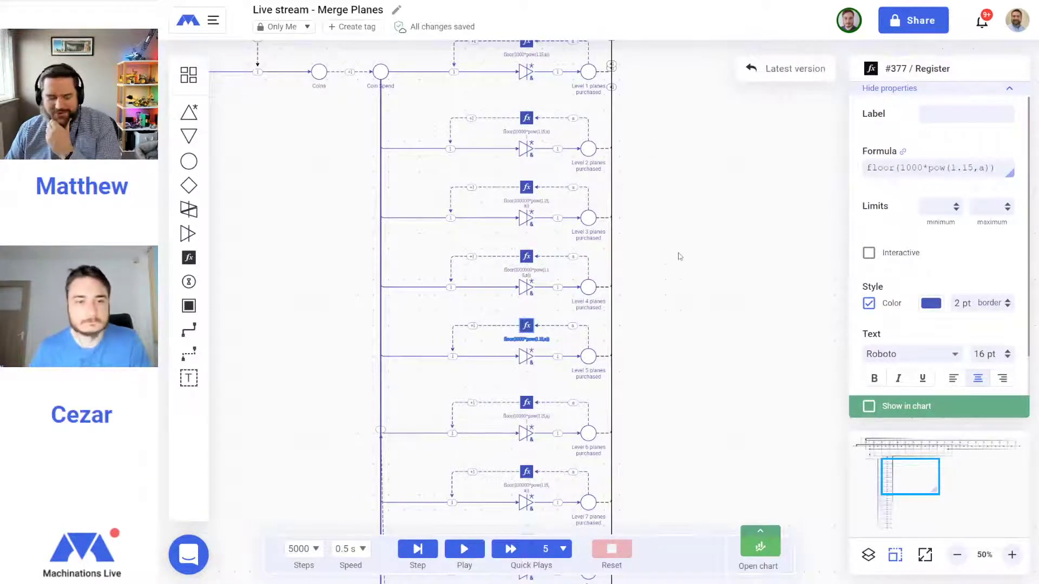
{"action": "left_click", "coordinate": [918, 168]}
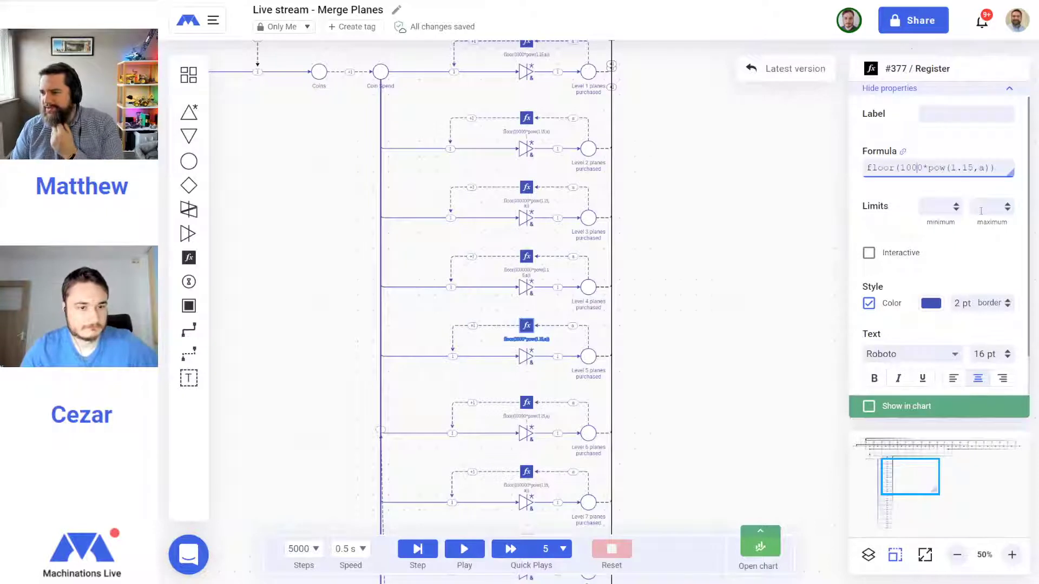
{"action": "type", "text": "0000"}
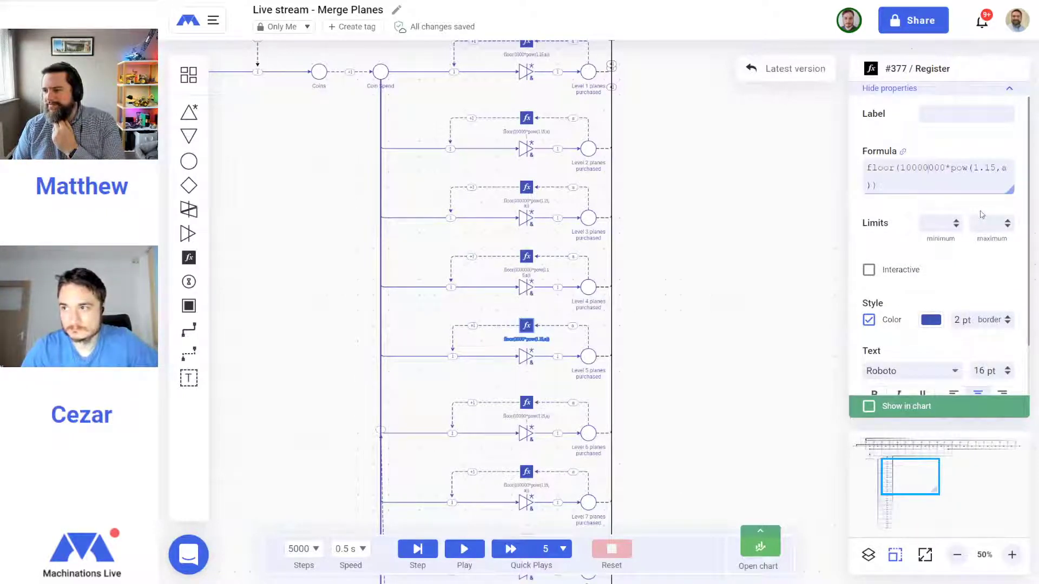
Copy the Level 5 register's formula floor(10000000*pow(1.15,a)) and replace the Level 6 register's formula with it
{"action": "left_click", "coordinate": [527, 403]}
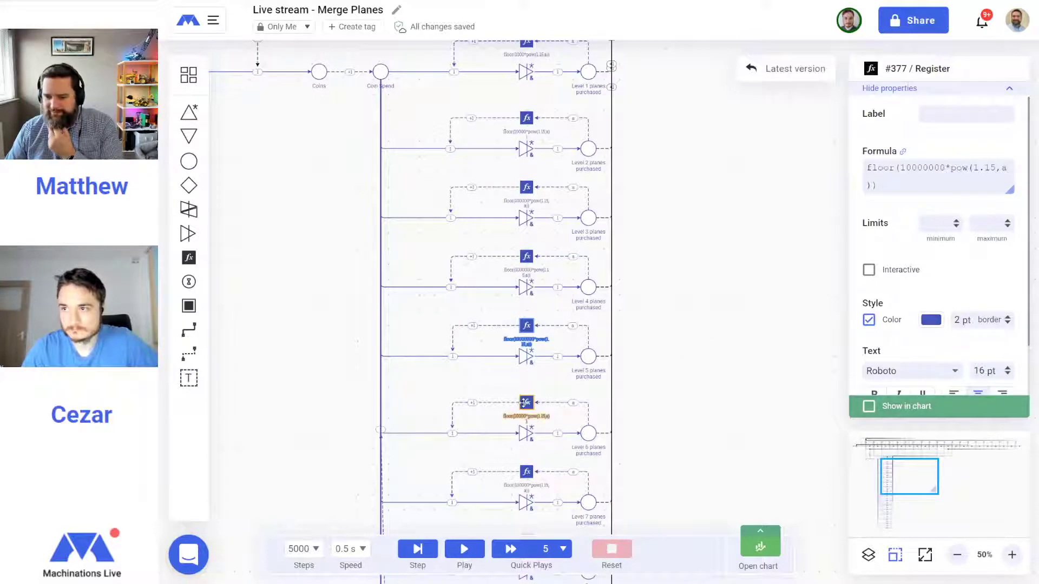
{"action": "left_click", "coordinate": [522, 330]}
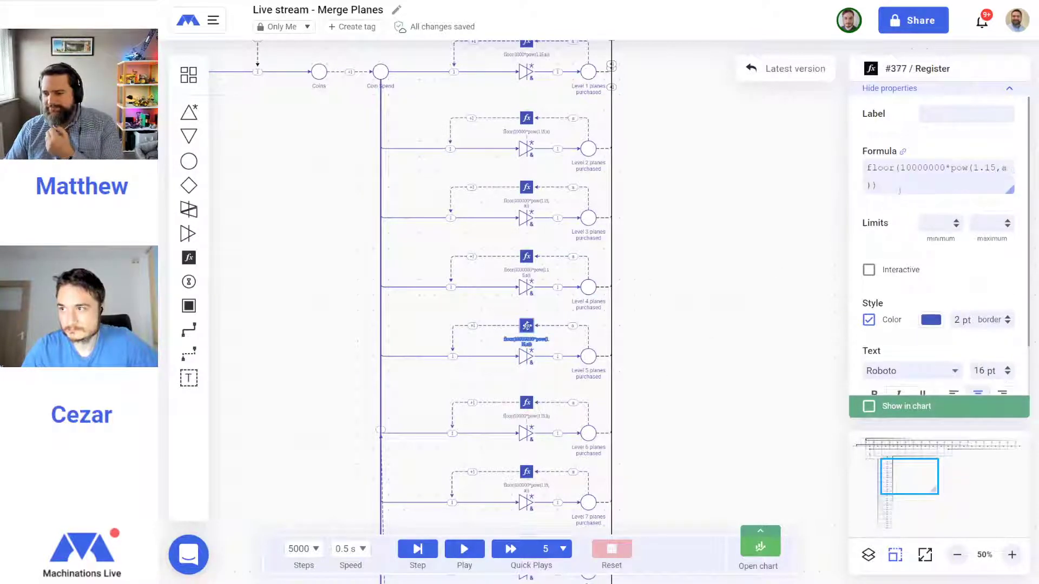
{"action": "left_click_drag", "start_coordinate": [909, 187], "coordinate": [856, 166]}
{"action": "right_click", "coordinate": [869, 167]}
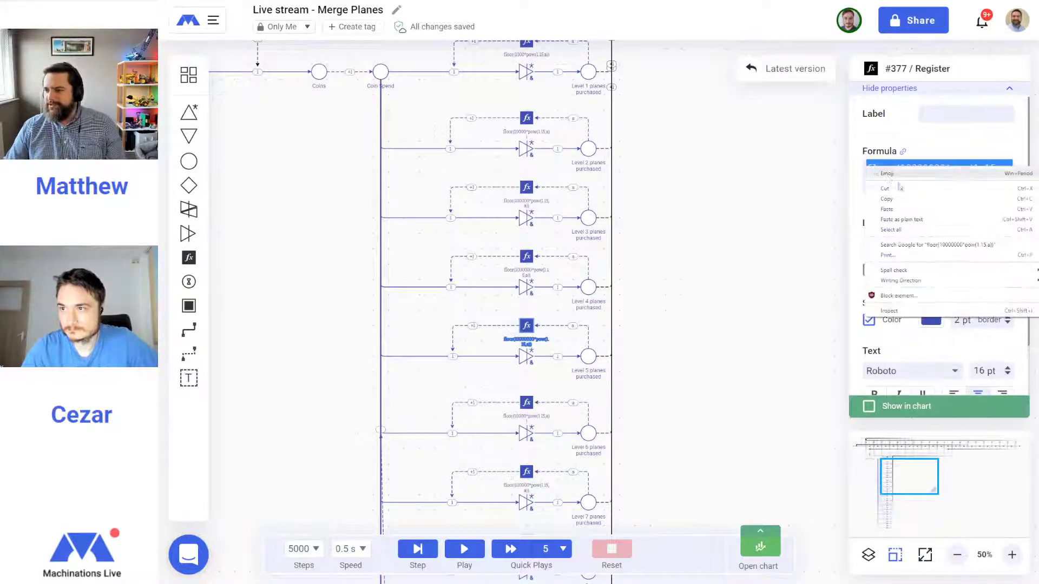
{"action": "left_click", "coordinate": [895, 198]}
{"action": "left_click", "coordinate": [526, 403]}
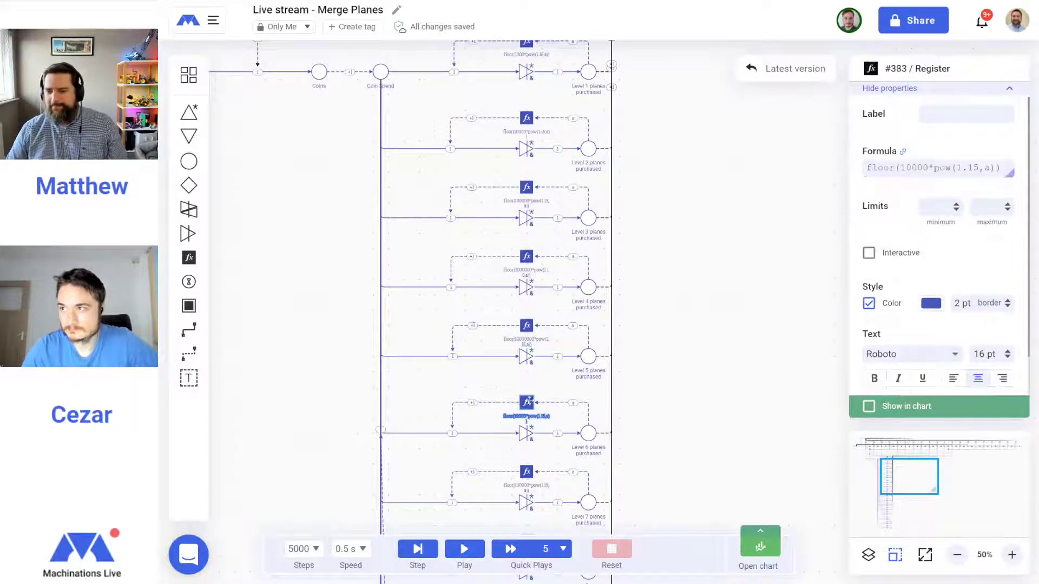
{"action": "left_click_drag", "start_coordinate": [1004, 168], "coordinate": [838, 175]}
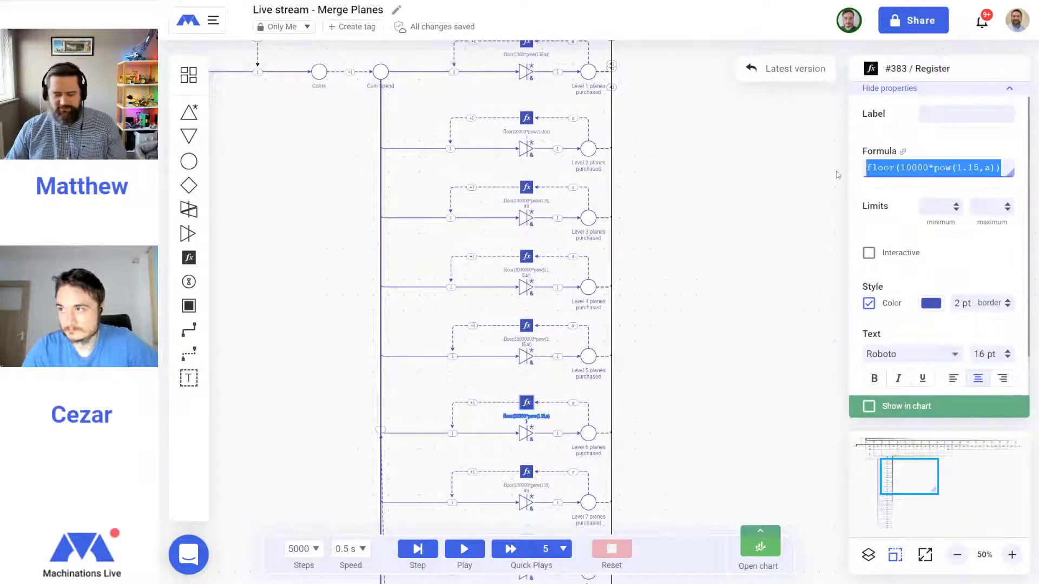
{"action": "key", "text": "ctrl+v"}
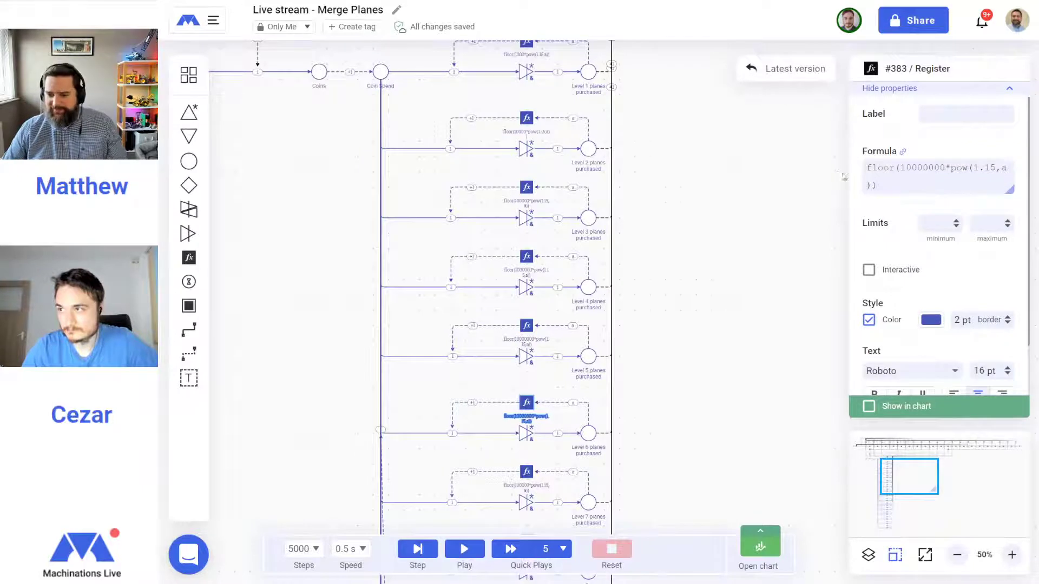
Replace the formulas of the Level 7 and Level 8 purchase registers with the copied floor(10000000*pow(1.15,a))
{"action": "left_click", "coordinate": [527, 470]}
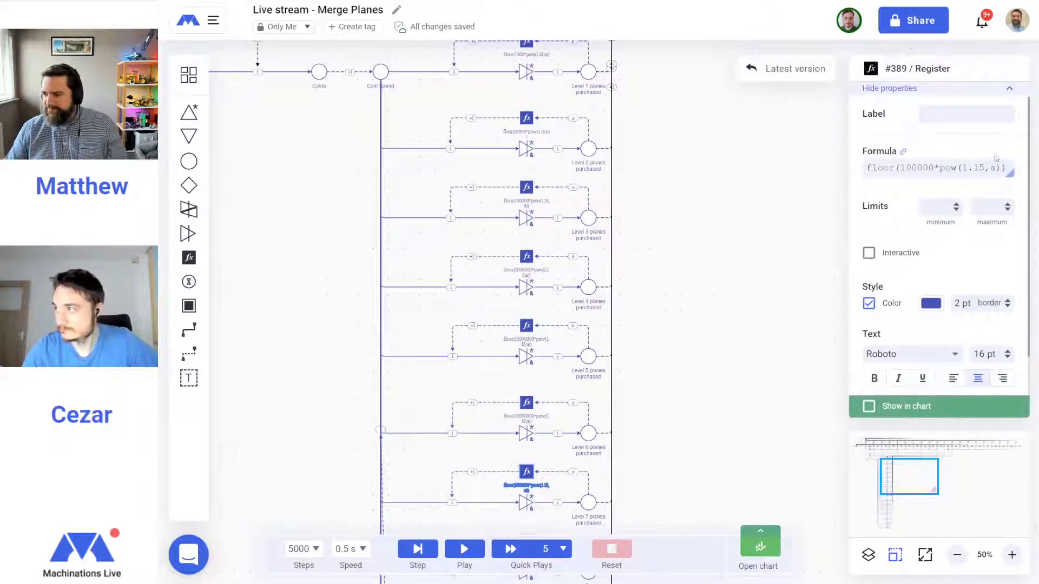
{"action": "left_click_drag", "start_coordinate": [1006, 167], "coordinate": [865, 167]}
{"action": "key", "text": "ctrl+v"}
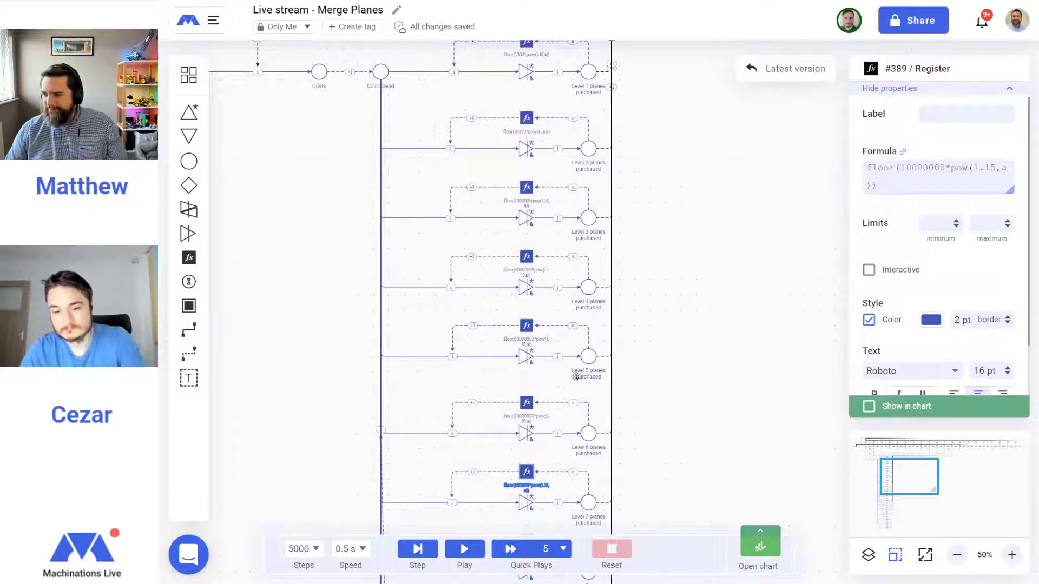
{"action": "scroll", "coordinate": [539, 410], "scroll_direction": "down", "scroll_amount": 3}
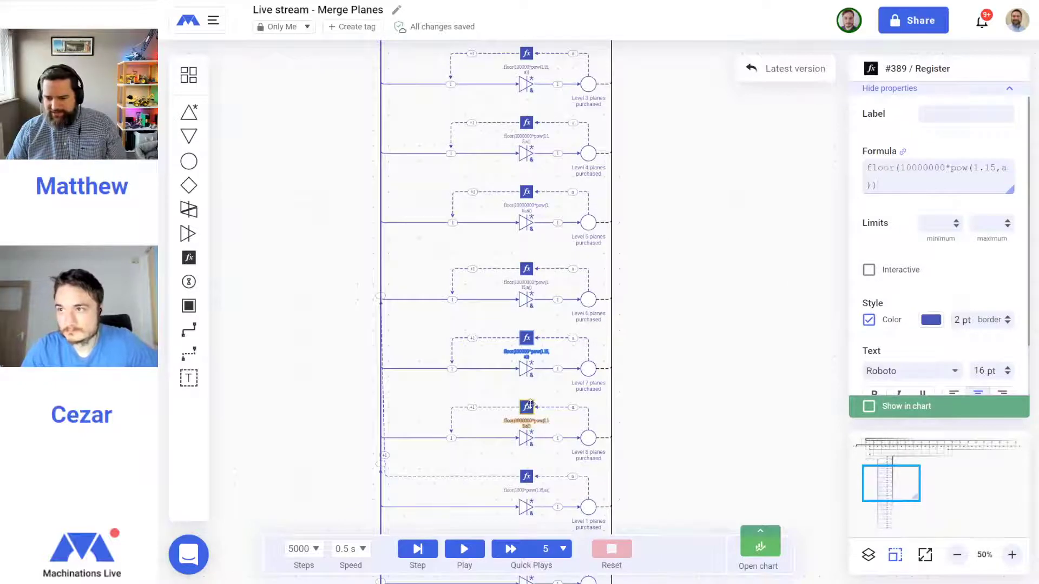
{"action": "left_click", "coordinate": [527, 407]}
{"action": "key", "text": "ctrl+a"}
{"action": "key", "text": "ctrl+v"}
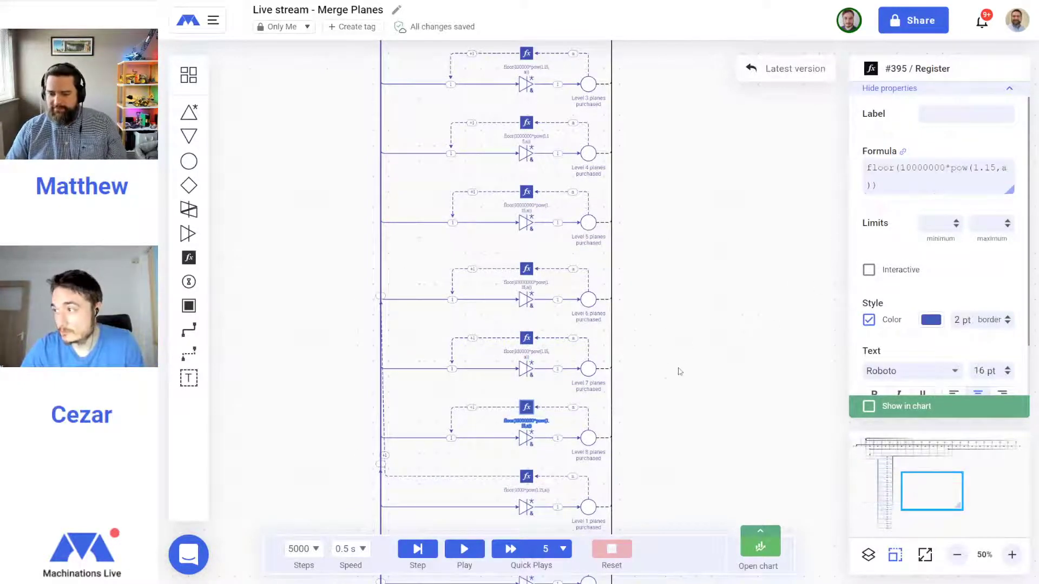
Replace the formula of the register in the copied Level 1 planes purchased row below Level 8 with the copied Level 5 formula
{"action": "scroll", "coordinate": [677, 378], "scroll_direction": "down", "scroll_amount": 4}
{"action": "left_click", "coordinate": [526, 276]}
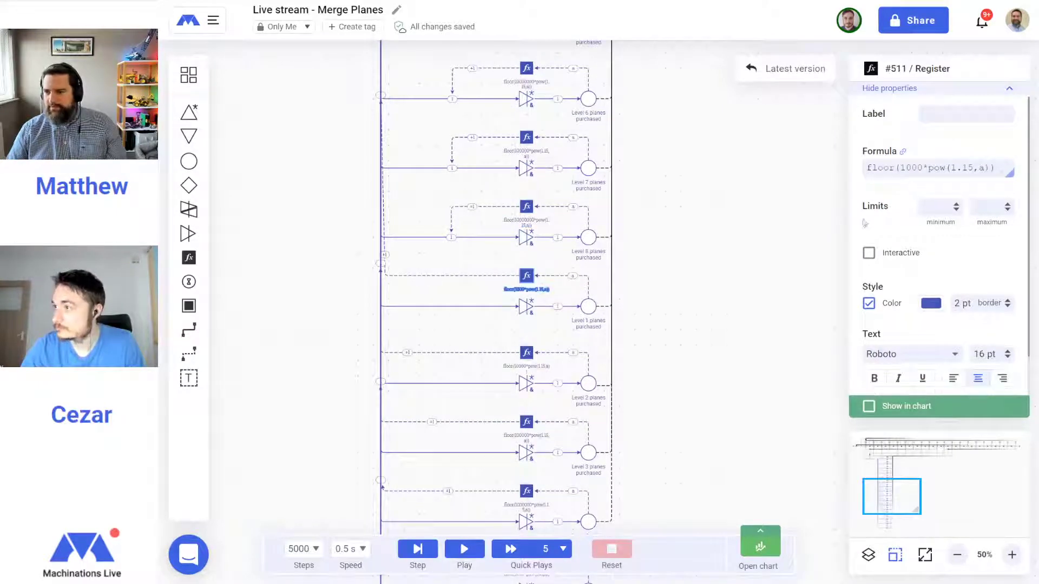
{"action": "left_click_drag", "start_coordinate": [1004, 168], "coordinate": [865, 168]}
{"action": "key", "text": "ctrl+v"}
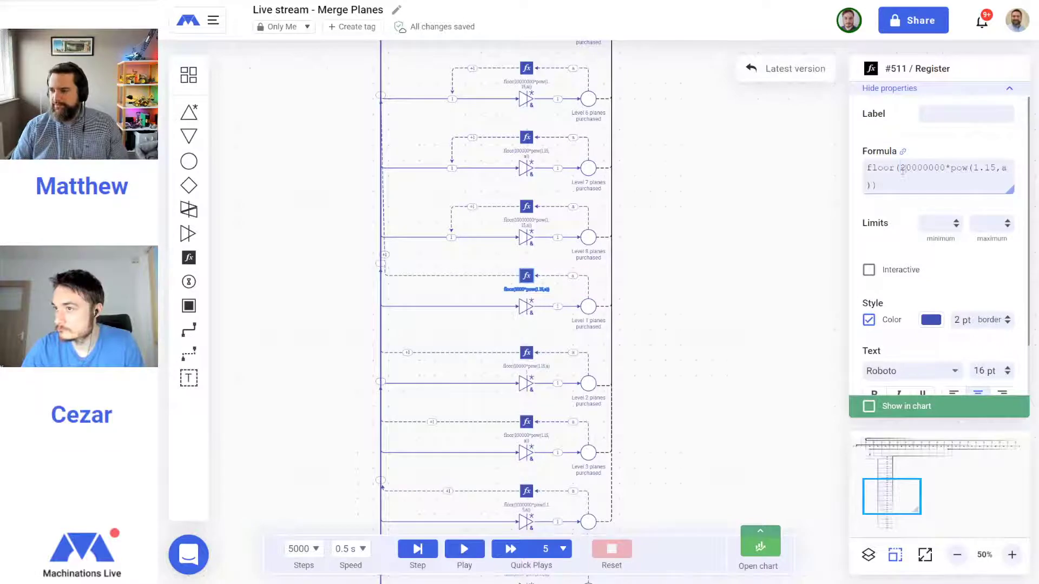
Copy floor(20000000*pow(1.15,a)) from the duplicated Level 1 register below Level 8 into the duplicated Level 2 and Level 3 registers
{"action": "left_click_drag", "start_coordinate": [888, 189], "coordinate": [860, 169]}
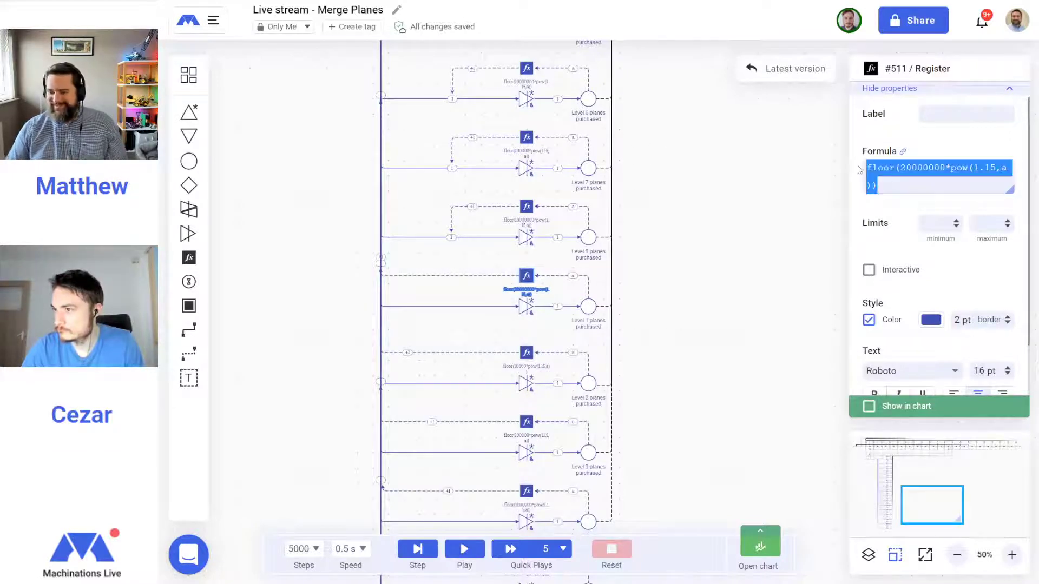
{"action": "left_click", "coordinate": [526, 353]}
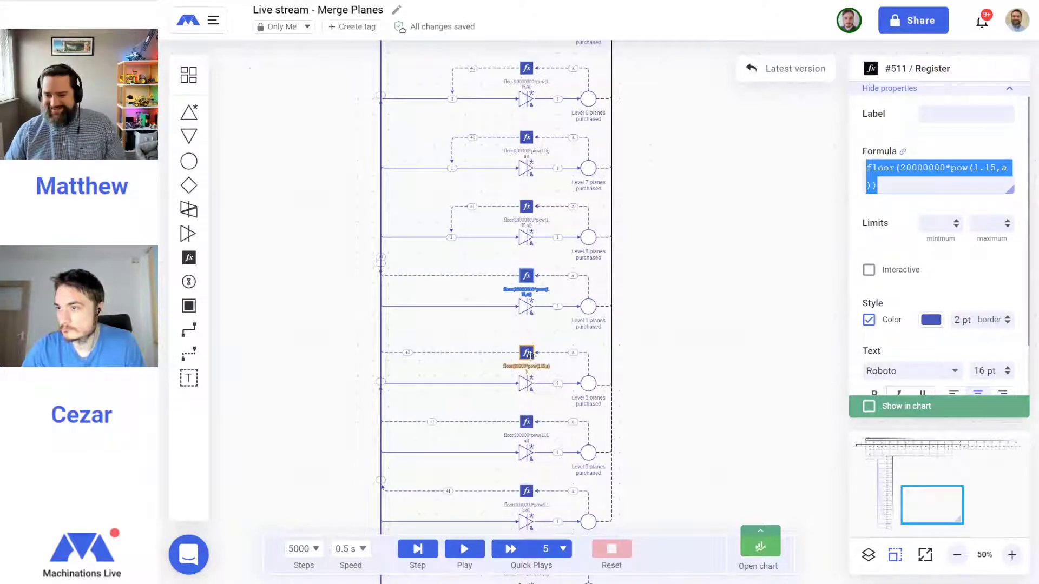
{"action": "left_click_drag", "start_coordinate": [1004, 168], "coordinate": [815, 172]}
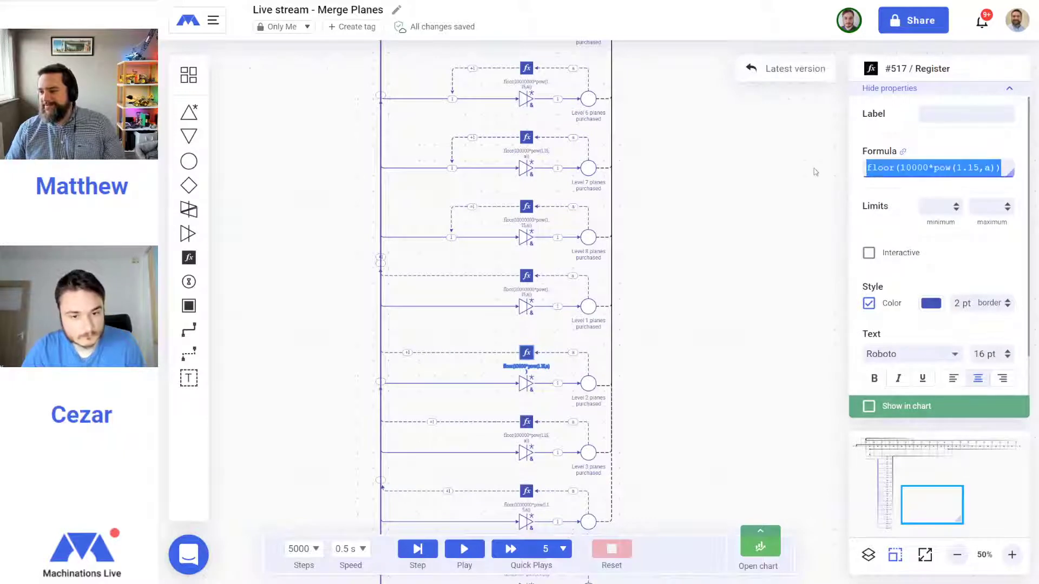
{"action": "key", "text": "ctrl+v"}
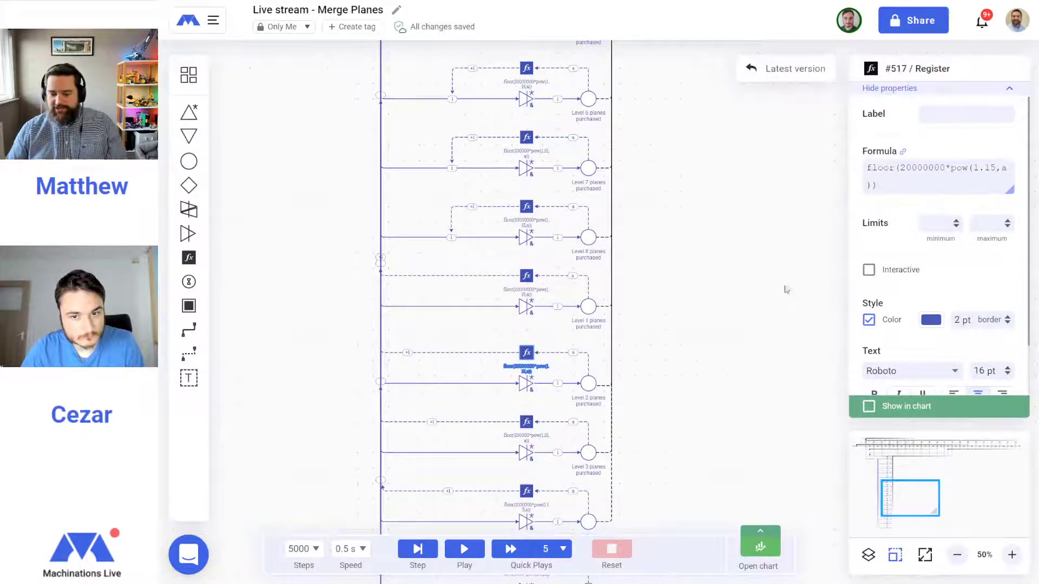
{"action": "left_click", "coordinate": [527, 421]}
{"action": "left_click_drag", "start_coordinate": [1007, 165], "coordinate": [845, 169]}
{"action": "key", "text": "ctrl+v"}
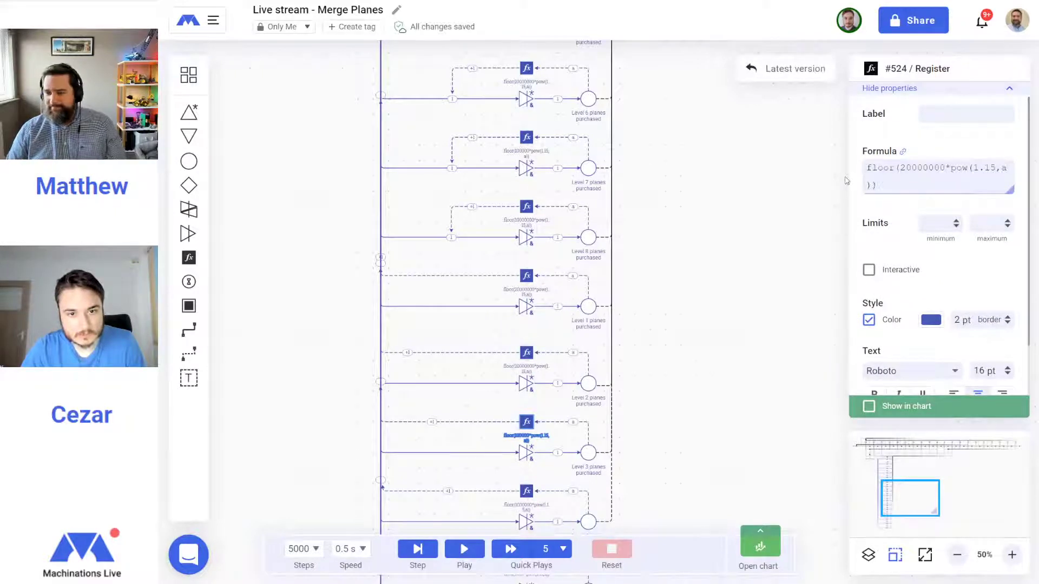
Replace the formulas of the duplicated Level 4 and Level 5 purchase registers with the copied floor(20000000*pow(1.15,a))
{"action": "scroll", "coordinate": [660, 385], "scroll_direction": "down", "scroll_amount": 4}
{"action": "left_click", "coordinate": [526, 291]}
{"action": "left_click_drag", "start_coordinate": [868, 183], "coordinate": [833, 172]}
{"action": "key", "text": "ctrl+v"}
{"action": "left_click", "coordinate": [526, 360]}
{"action": "left_click_drag", "start_coordinate": [1000, 169], "coordinate": [841, 173]}
{"action": "key", "text": "ctrl+v"}
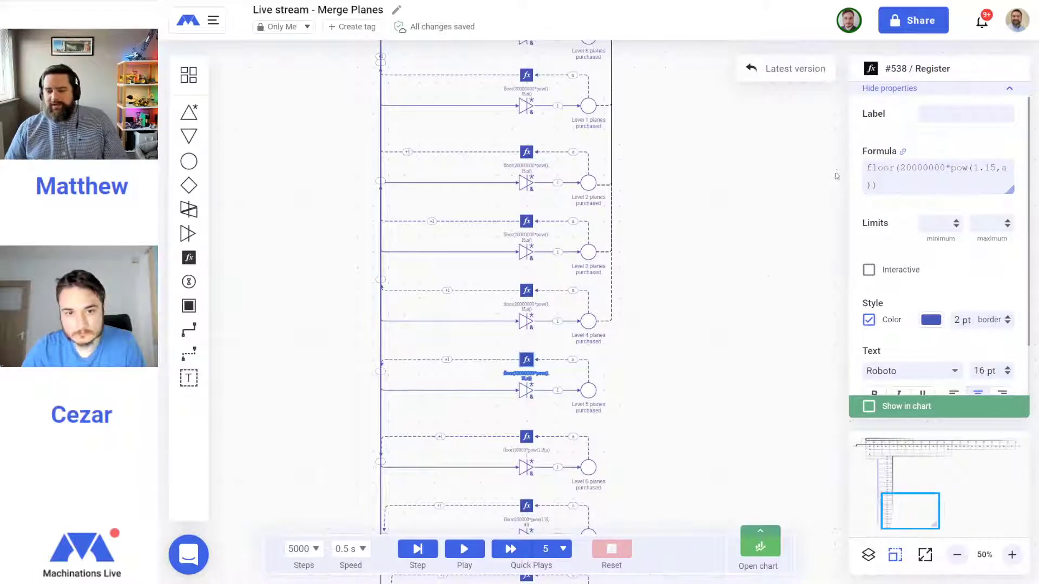
Replace the formulas of the duplicated Level 6 and Level 7 purchase registers with the copied floor(20000000*pow(1.15,a))
{"action": "left_click", "coordinate": [527, 436]}
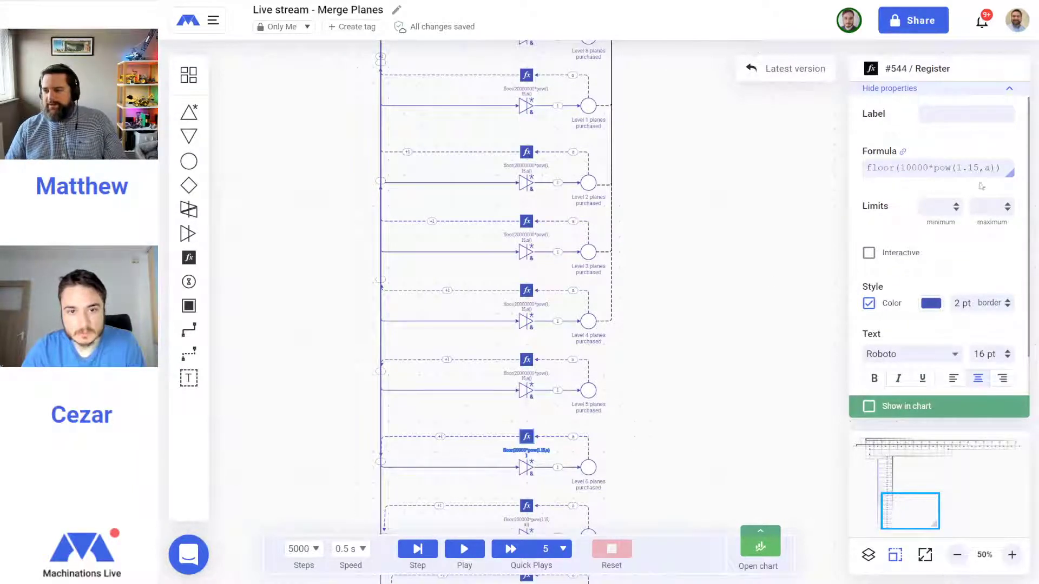
{"action": "left_click_drag", "start_coordinate": [1007, 168], "coordinate": [828, 171]}
{"action": "key", "text": "ctrl+v"}
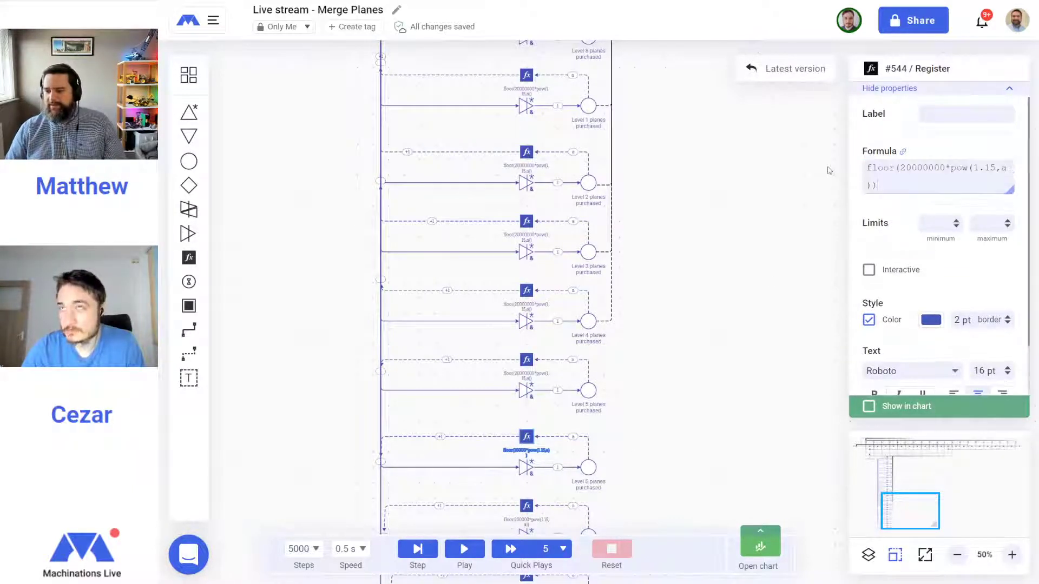
{"action": "scroll", "coordinate": [670, 366], "scroll_direction": "down", "scroll_amount": 5}
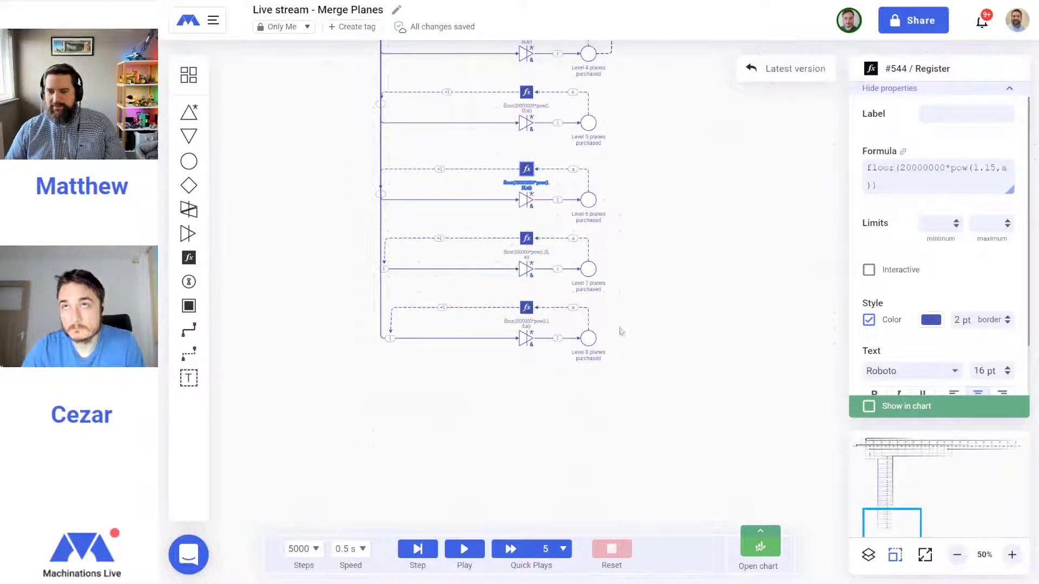
{"action": "left_click", "coordinate": [525, 239]}
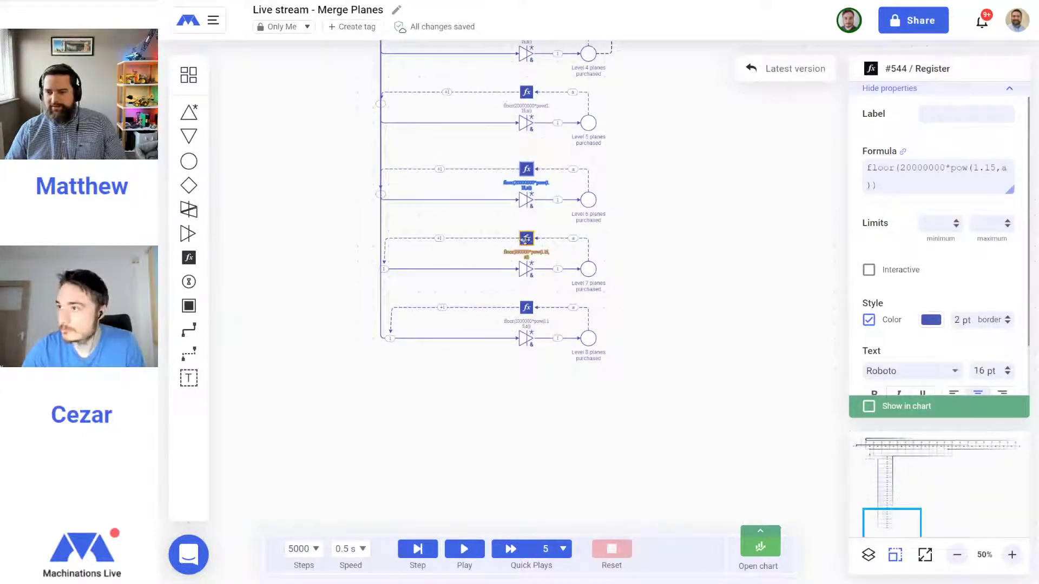
{"action": "triple_click", "coordinate": [1008, 166]}
{"action": "key", "text": "ctrl+v"}
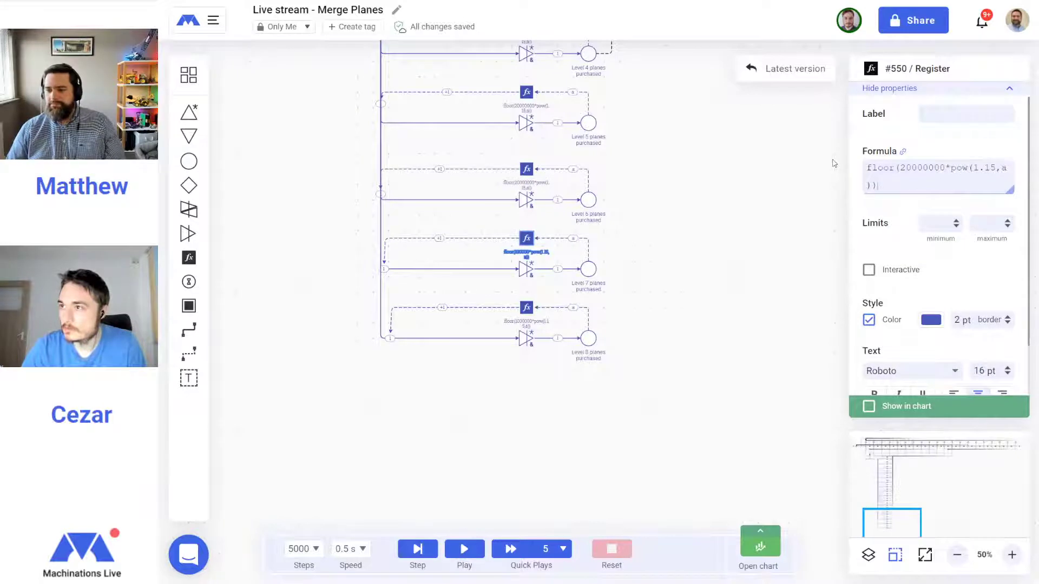
Replace the formula of the register in the lowest Level 8 planes purchased row with the copied floor(20000000*pow(1.15,a))
{"action": "left_click", "coordinate": [526, 308]}
{"action": "triple_click", "coordinate": [917, 184]}
{"action": "key", "text": "ctrl+v"}
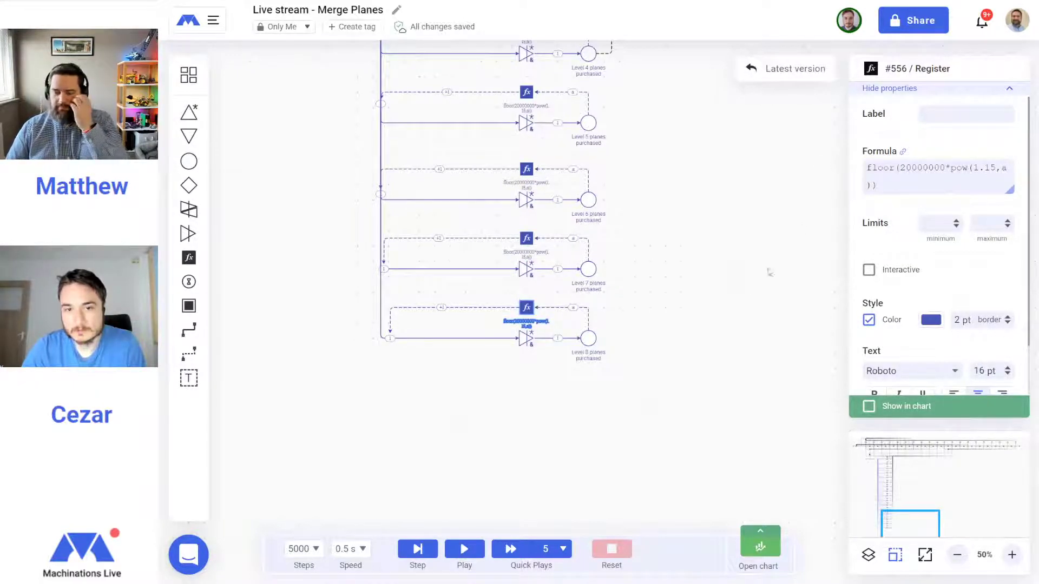
{"action": "left_click", "coordinate": [702, 293]}
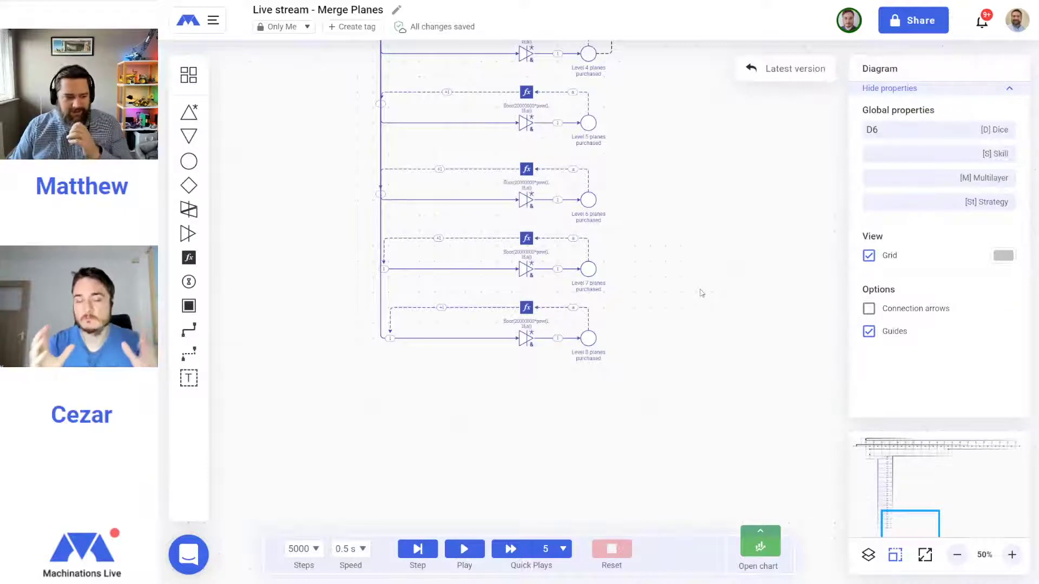
Run the simulation, examine the upper purchase rows and the Level 1 cost register, and reset the run
{"action": "scroll", "coordinate": [702, 292], "scroll_direction": "up", "scroll_amount": 15}
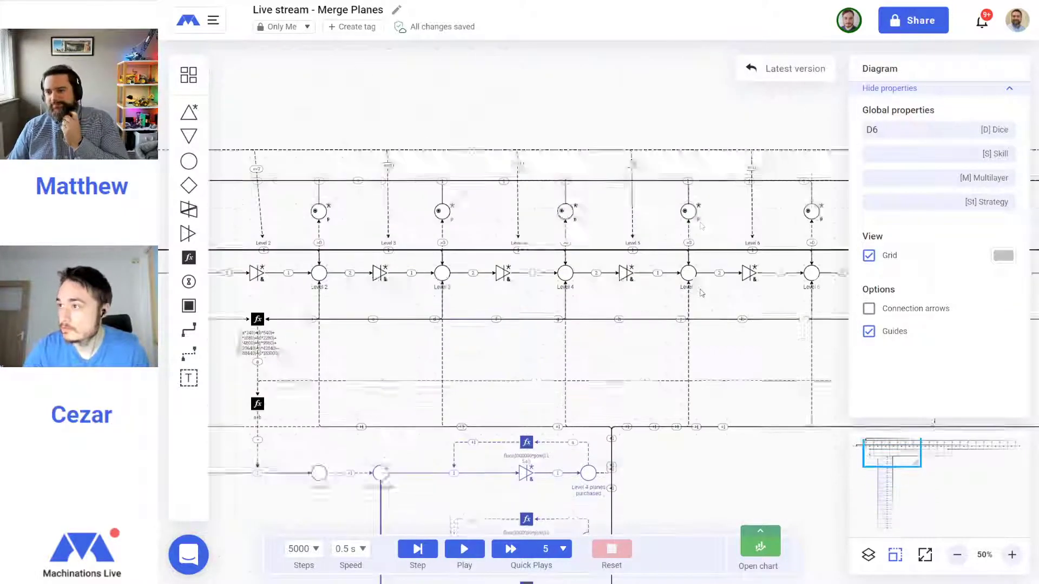
{"action": "left_click", "coordinate": [958, 555]}
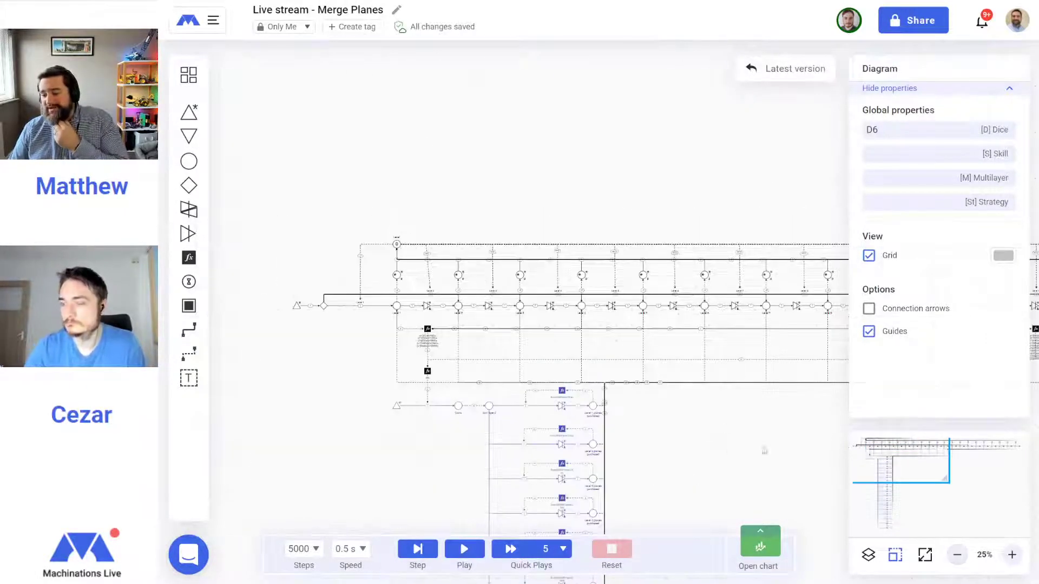
{"action": "scroll", "coordinate": [598, 375], "scroll_direction": "down", "scroll_amount": 2}
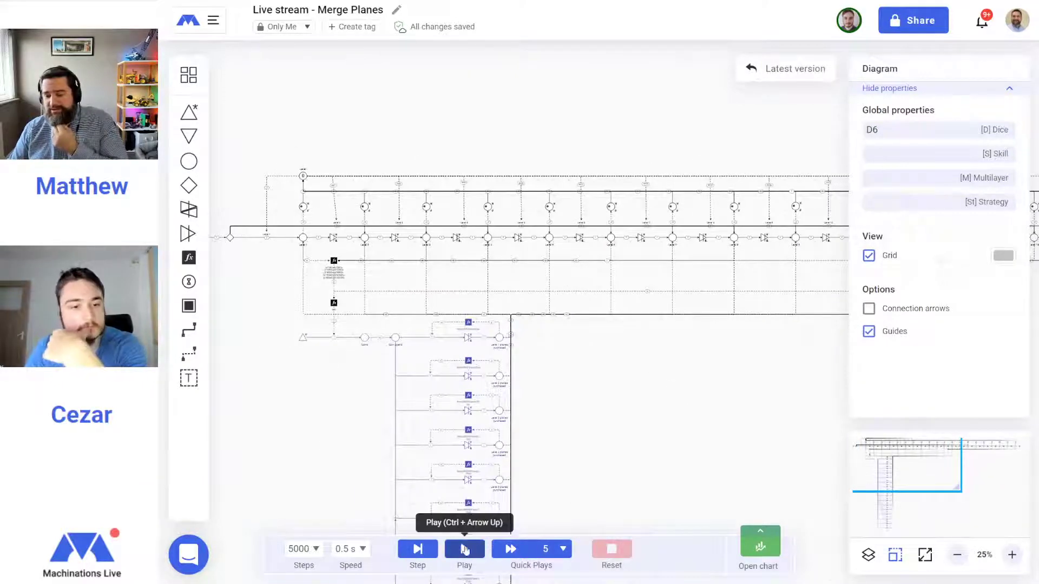
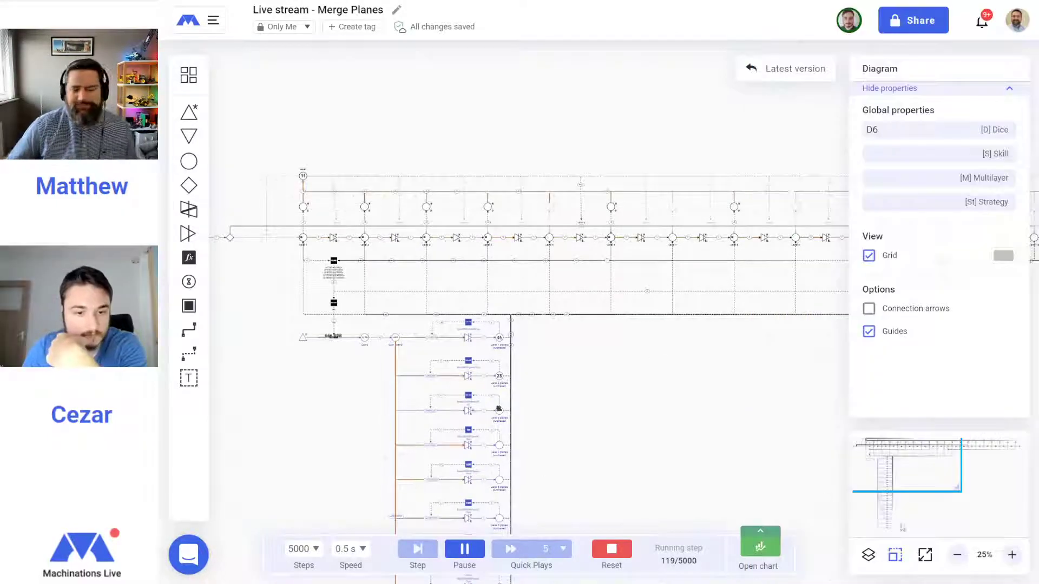
{"action": "left_click_drag", "start_coordinate": [704, 408], "coordinate": [672, 272]}
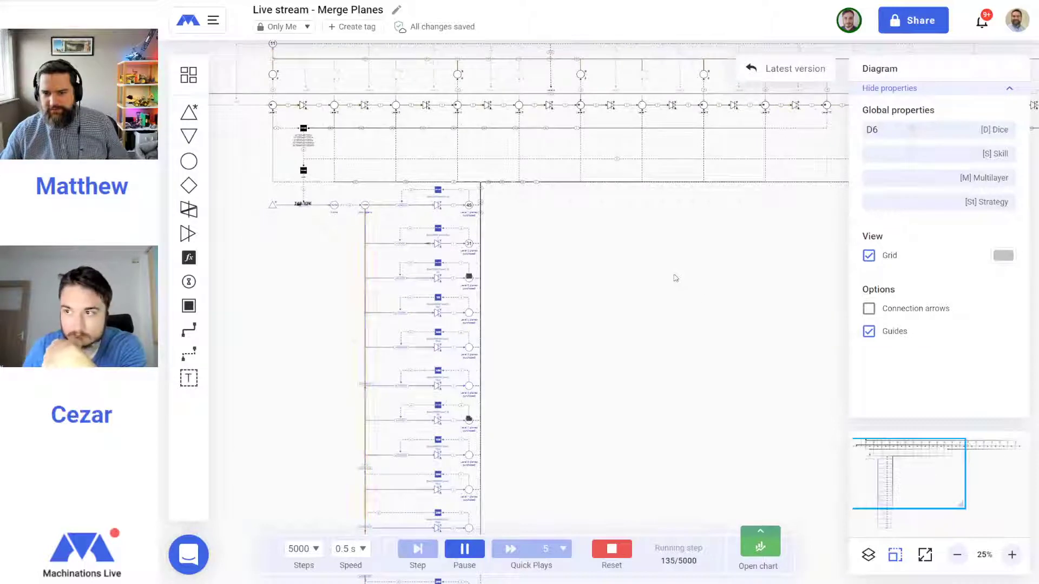
{"action": "left_click", "coordinate": [1011, 555]}
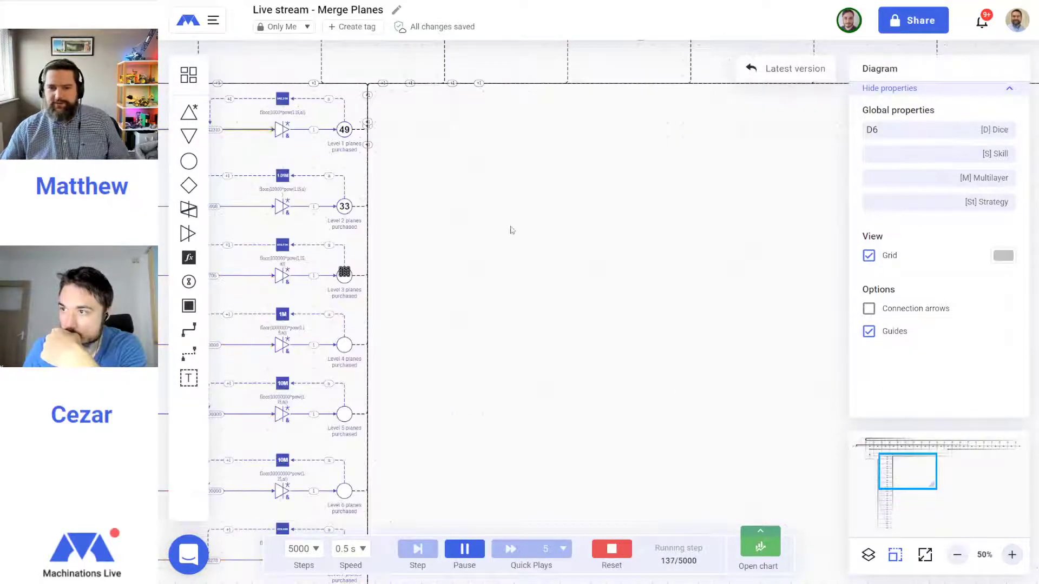
{"action": "left_click_drag", "start_coordinate": [515, 231], "coordinate": [696, 364]}
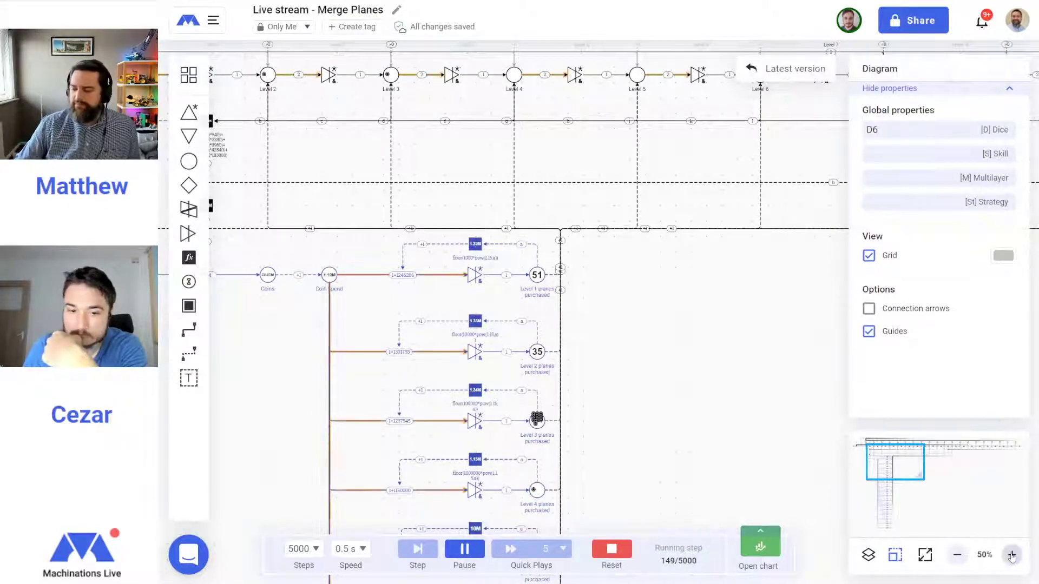
{"action": "left_click", "coordinate": [475, 245]}
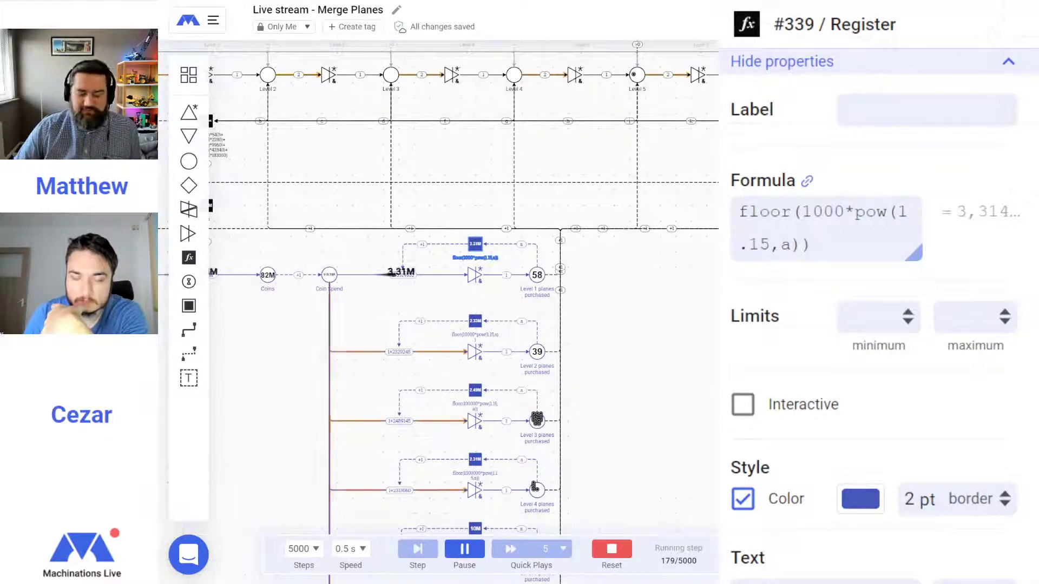
{"action": "left_click", "coordinate": [611, 549]}
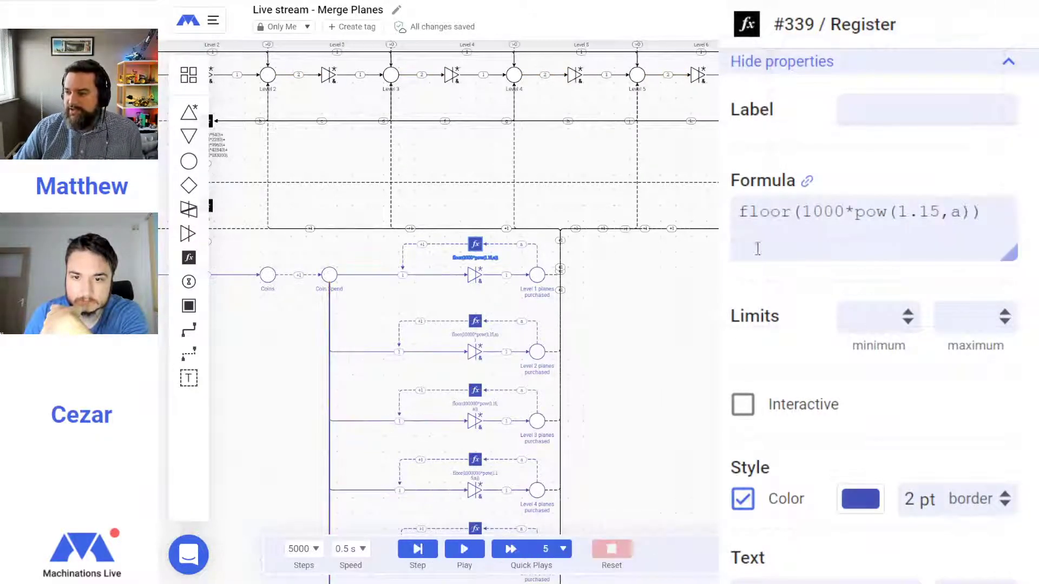
Set the growth factor in the original Level 1 and Level 2 purchase register formulas to 1.3
{"action": "left_click_drag", "start_coordinate": [942, 216], "coordinate": [924, 221]}
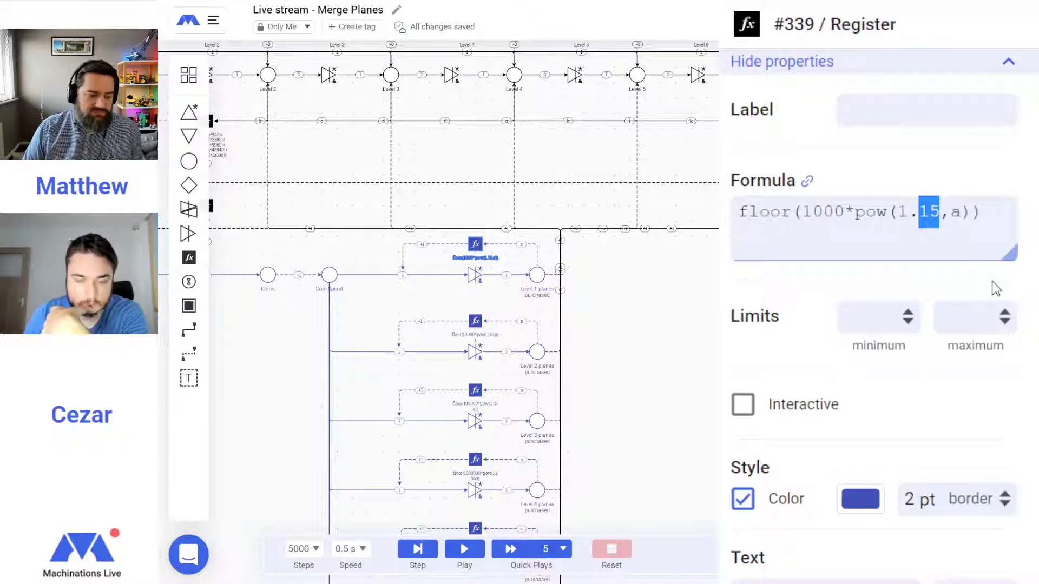
{"action": "type", "text": "3"}
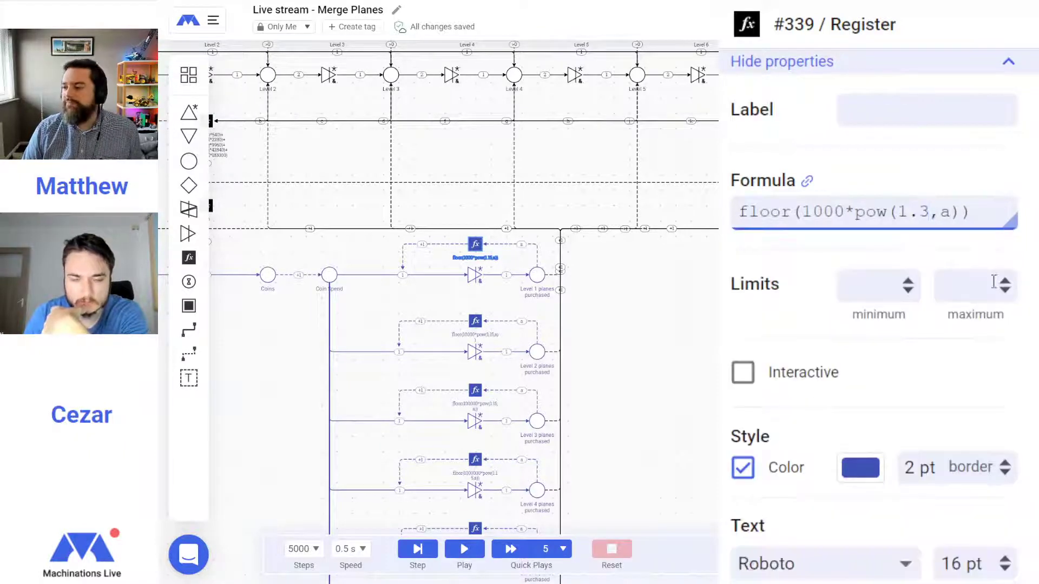
{"action": "left_click", "coordinate": [994, 282]}
{"action": "left_click", "coordinate": [475, 321]}
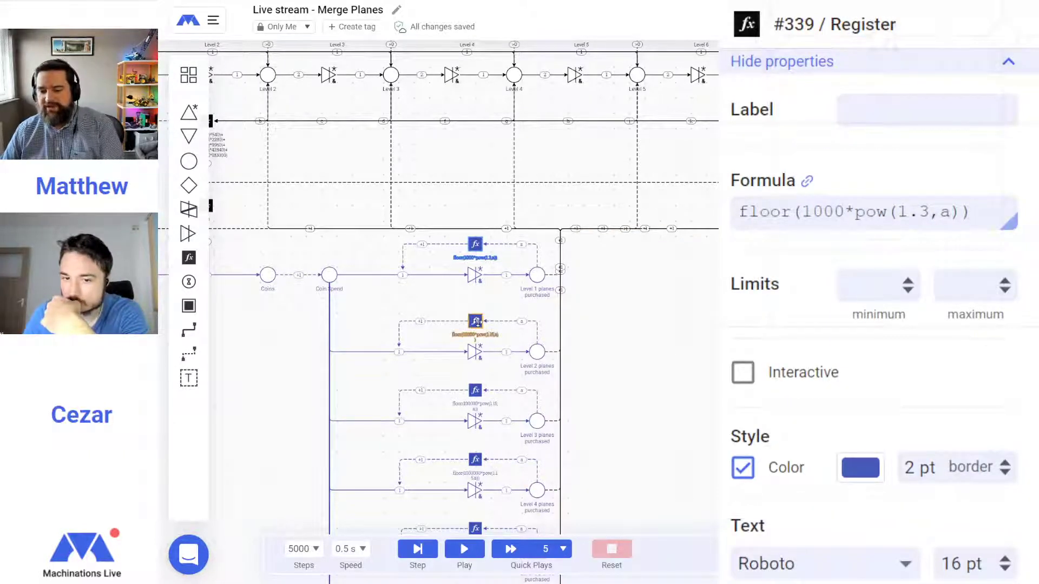
{"action": "left_click_drag", "start_coordinate": [954, 219], "coordinate": [930, 217]}
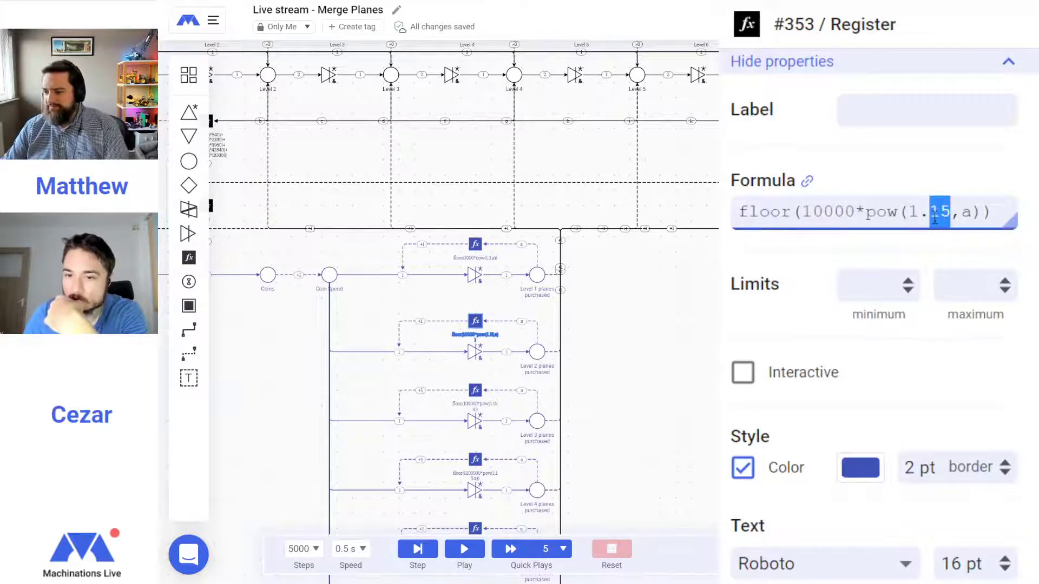
{"action": "type", "text": "3"}
Set the growth factor in the original Level 3 and Level 4 purchase register formulas to 1.3
{"action": "left_click", "coordinate": [475, 390]}
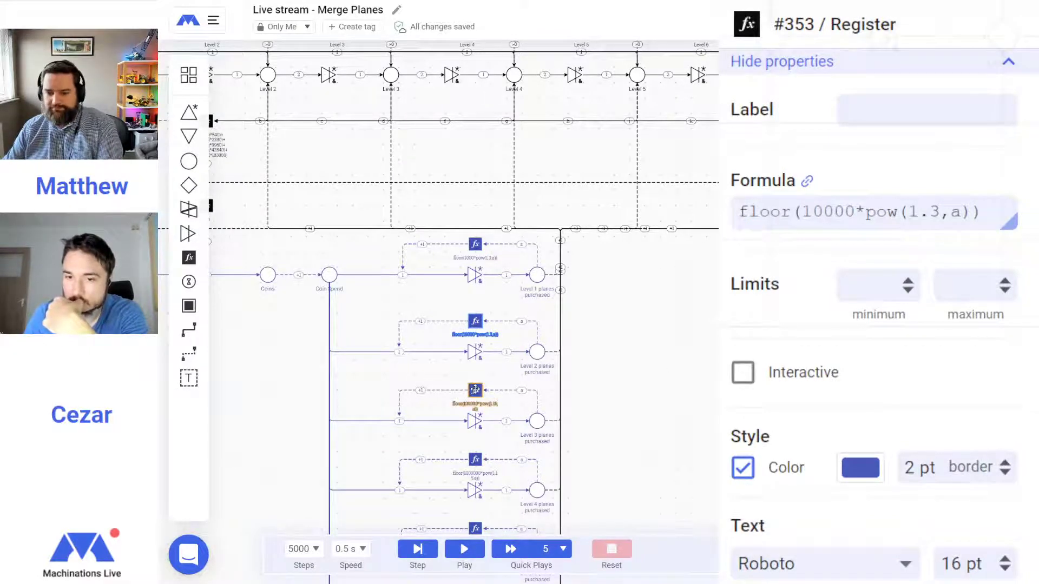
{"action": "left_click_drag", "start_coordinate": [962, 211], "coordinate": [941, 212]}
{"action": "type", "text": "3"}
{"action": "left_click", "coordinate": [983, 382]}
{"action": "left_click", "coordinate": [476, 459]}
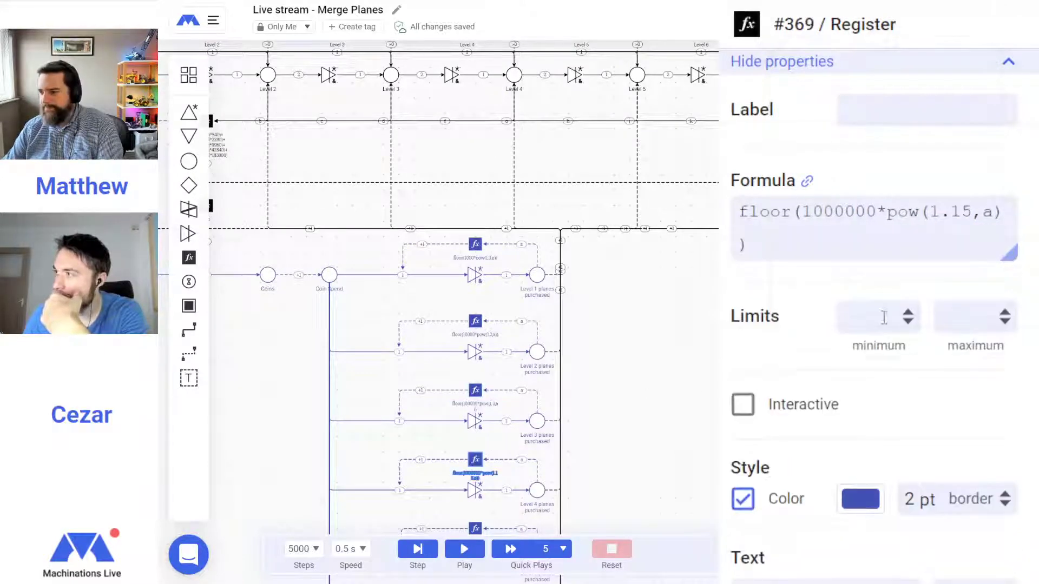
{"action": "left_click_drag", "start_coordinate": [970, 216], "coordinate": [948, 213]}
{"action": "type", "text": "3"}
{"action": "left_click", "coordinate": [974, 360]}
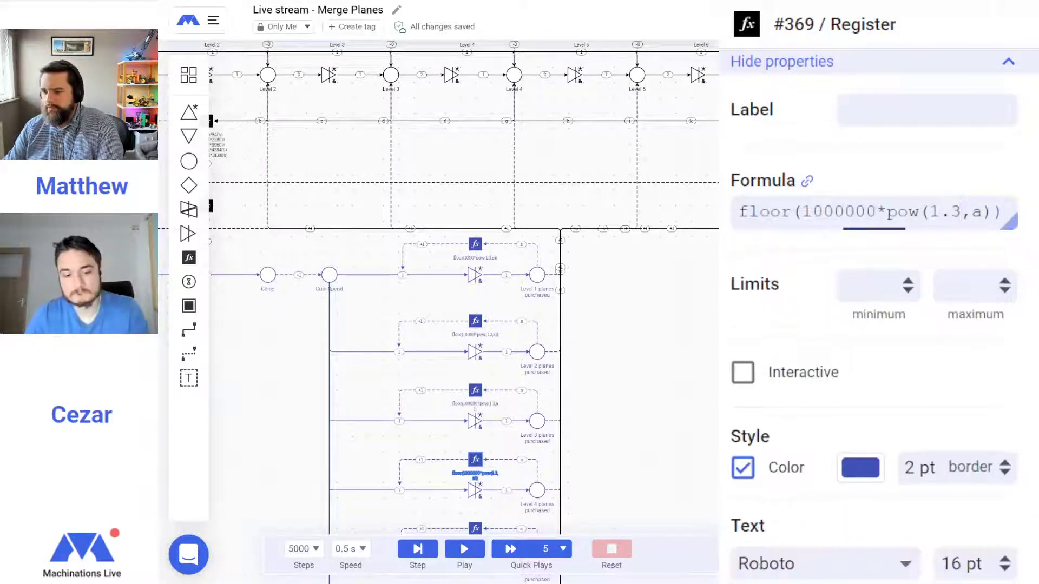
Change the original Level 5 and Level 6 purchase register formulas to floor(10000000*pow(1.3,a))
{"action": "scroll", "coordinate": [491, 460], "scroll_direction": "down", "scroll_amount": 4}
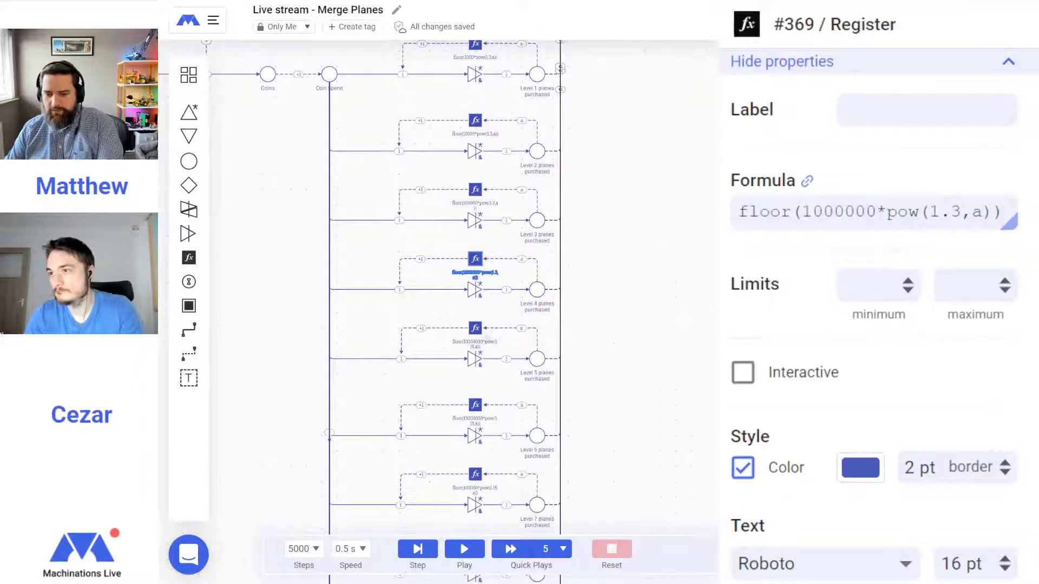
{"action": "left_click", "coordinate": [476, 329]}
{"action": "left_click_drag", "start_coordinate": [983, 212], "coordinate": [961, 213]}
{"action": "type", "text": "3"}
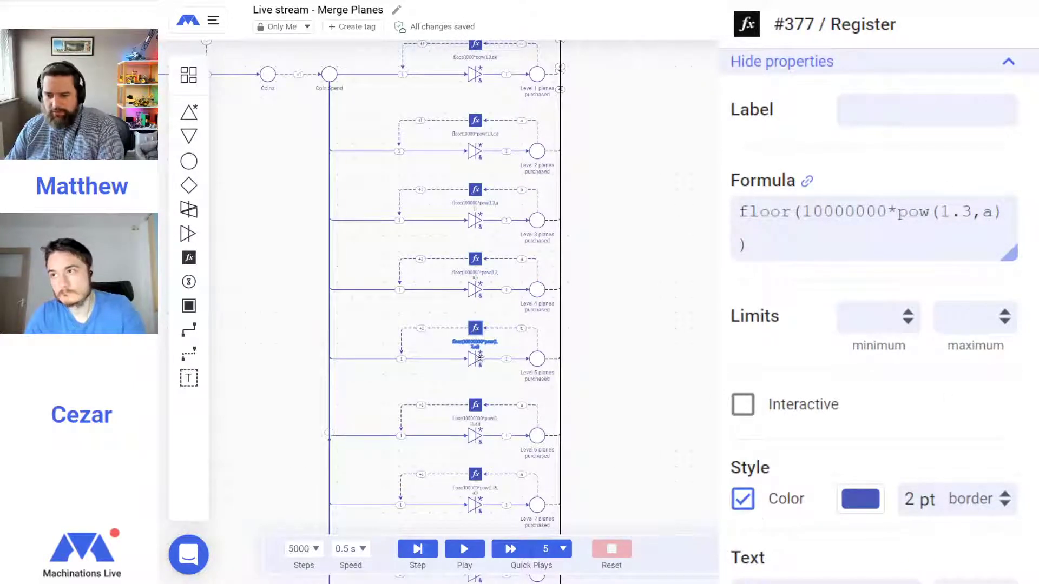
{"action": "left_click", "coordinate": [481, 412]}
{"action": "left_click_drag", "start_coordinate": [983, 212], "coordinate": [971, 212]}
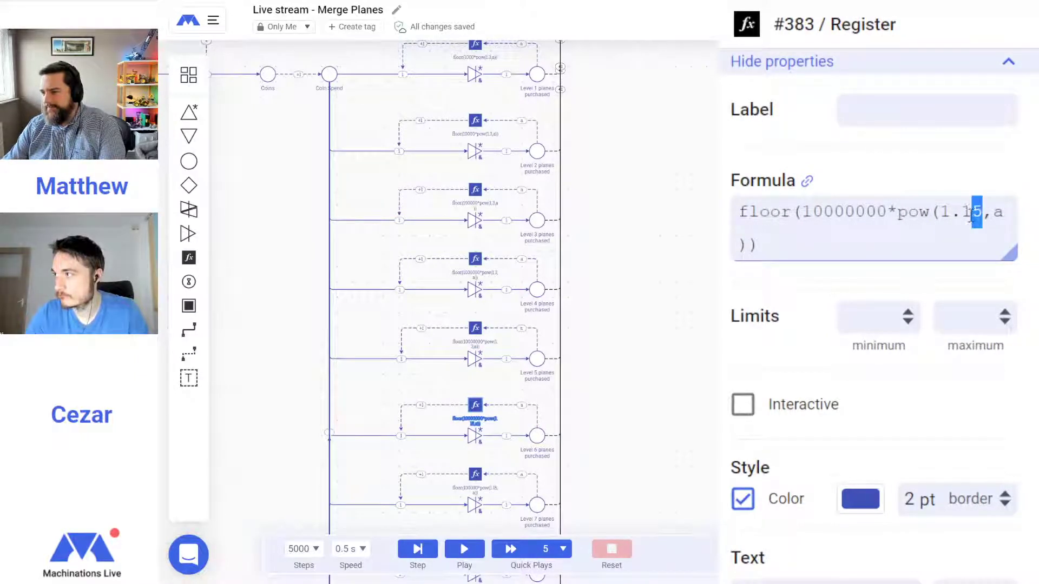
{"action": "type", "text": "3"}
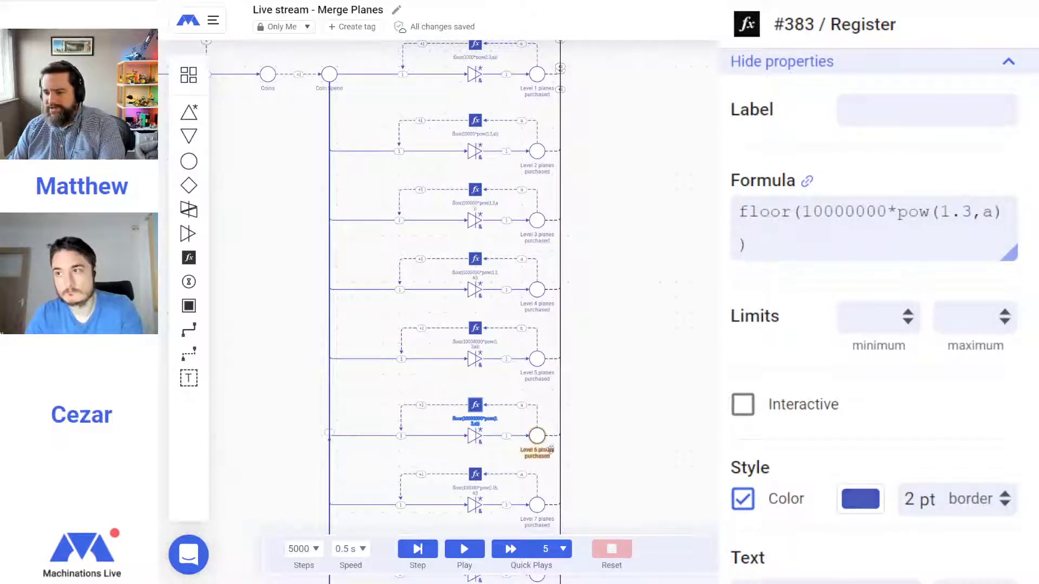
Change the original Level 7 purchase register's formula to floor(100000*pow(1.3,a))
{"action": "left_click", "coordinate": [475, 475]}
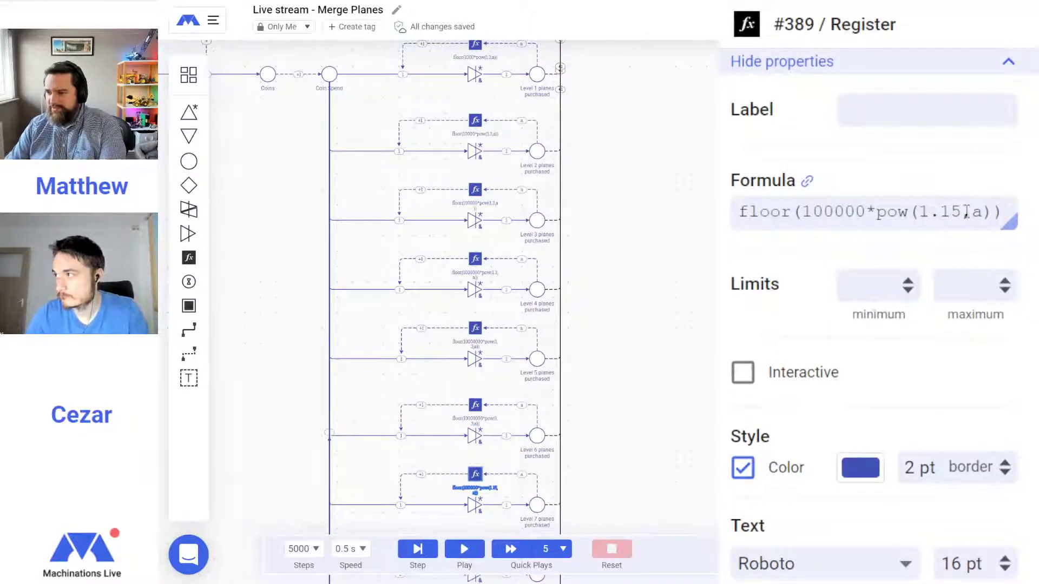
{"action": "left_click_drag", "start_coordinate": [962, 212], "coordinate": [940, 212]}
{"action": "type", "text": "3"}
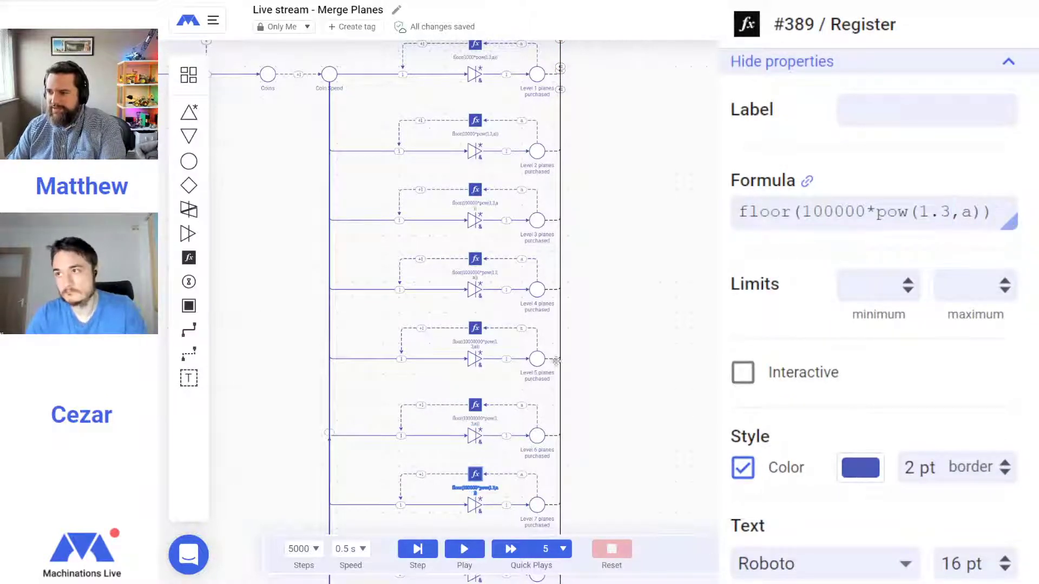
Set the growth factor in the Level 8 purchase register's formula to 1.3
{"action": "scroll", "coordinate": [510, 354], "scroll_direction": "down", "scroll_amount": 3}
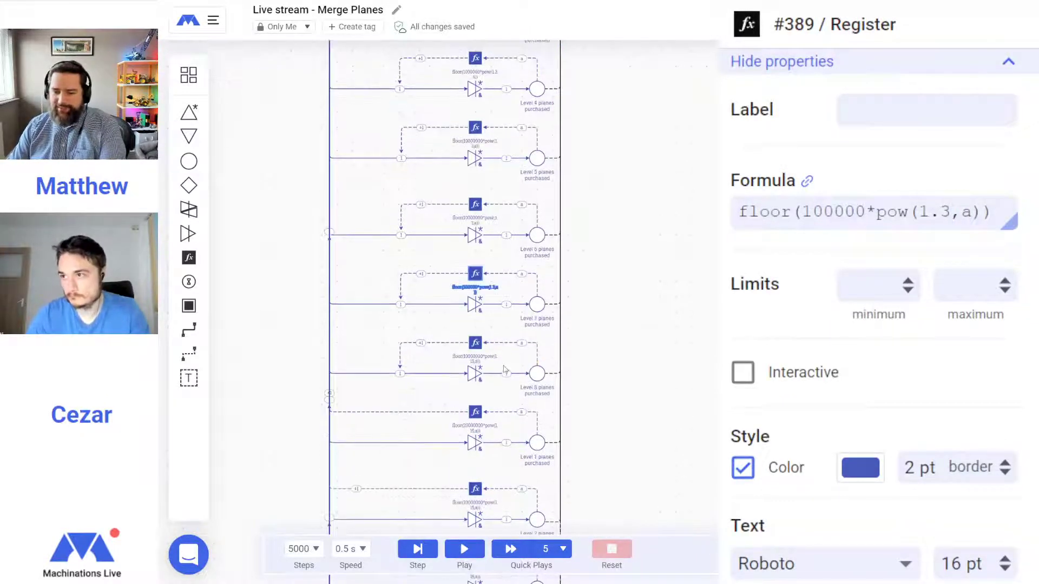
{"action": "left_click", "coordinate": [476, 343]}
{"action": "left_click_drag", "start_coordinate": [981, 212], "coordinate": [961, 212]}
{"action": "type", "text": "3"}
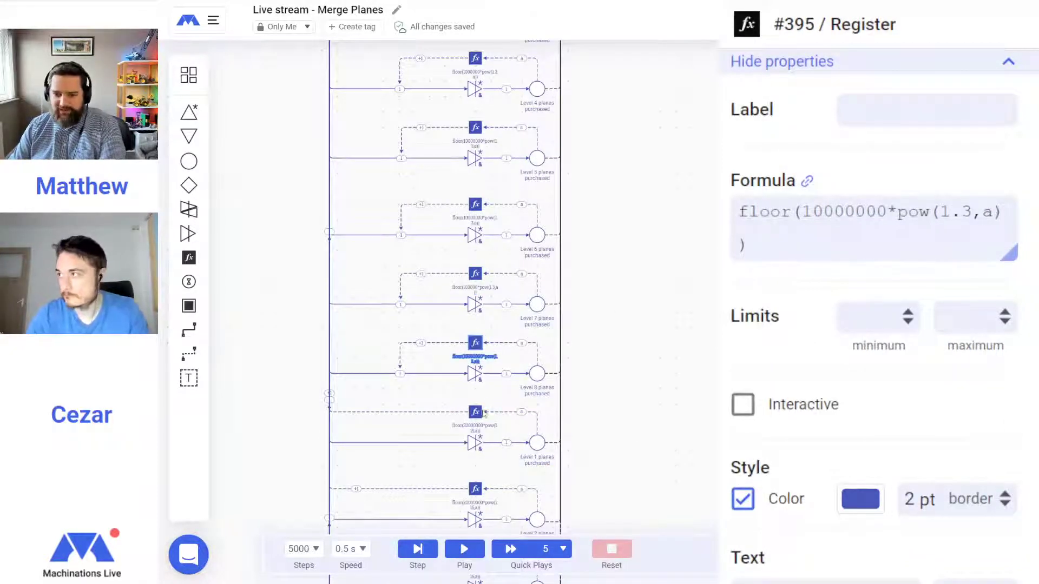
Change the copied Level 1 and Level 2 purchase register formulas to floor(20000000*pow(1.3,a)) and check the Level 3 copy's formula
{"action": "left_click", "coordinate": [483, 413]}
{"action": "left_click_drag", "start_coordinate": [985, 211], "coordinate": [970, 212]}
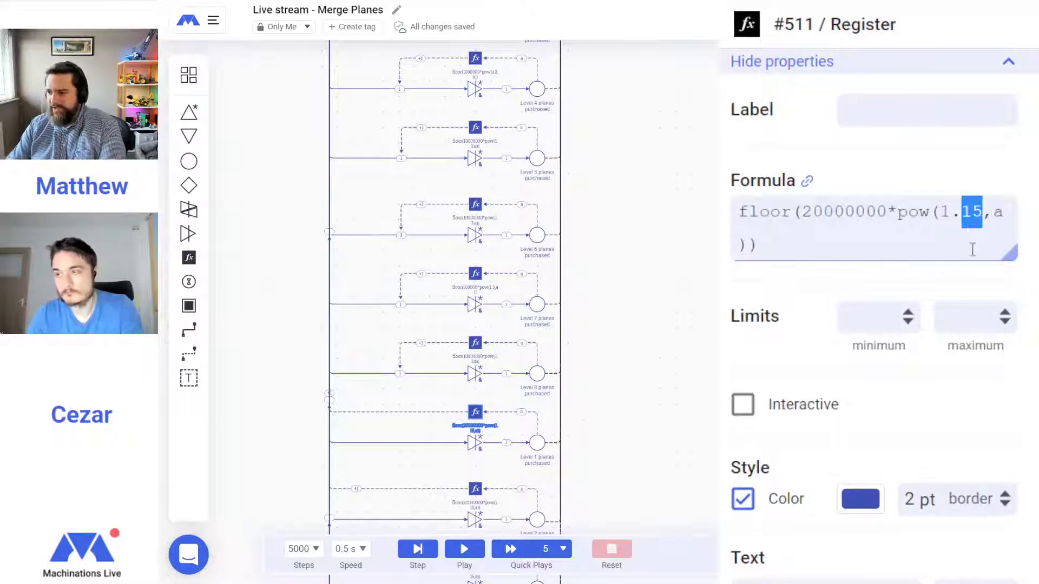
{"action": "type", "text": "3"}
{"action": "scroll", "coordinate": [470, 395], "scroll_direction": "down", "scroll_amount": 3}
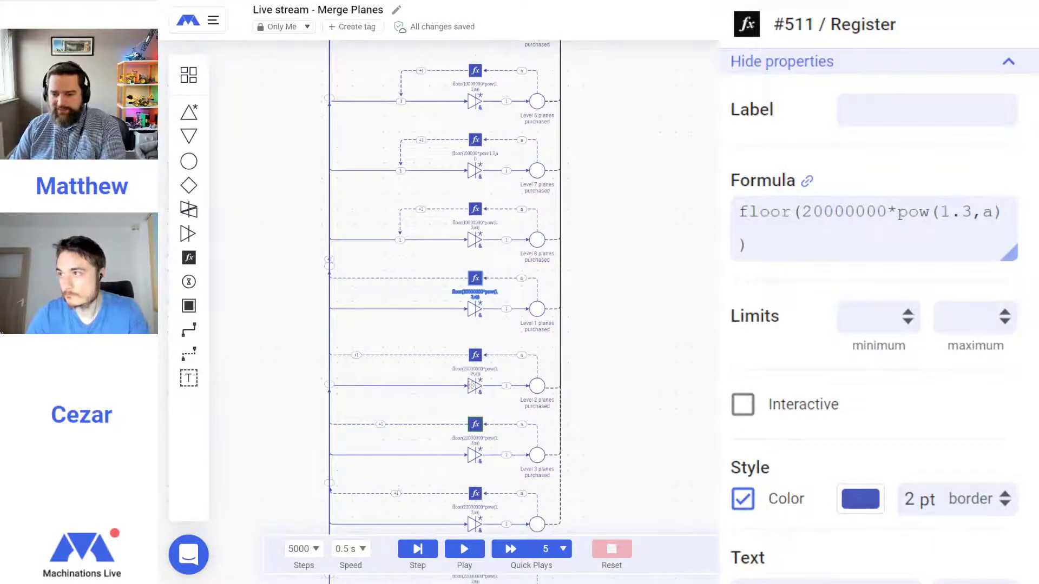
{"action": "left_click", "coordinate": [475, 355]}
{"action": "left_click_drag", "start_coordinate": [985, 212], "coordinate": [970, 212]}
{"action": "type", "text": "3"}
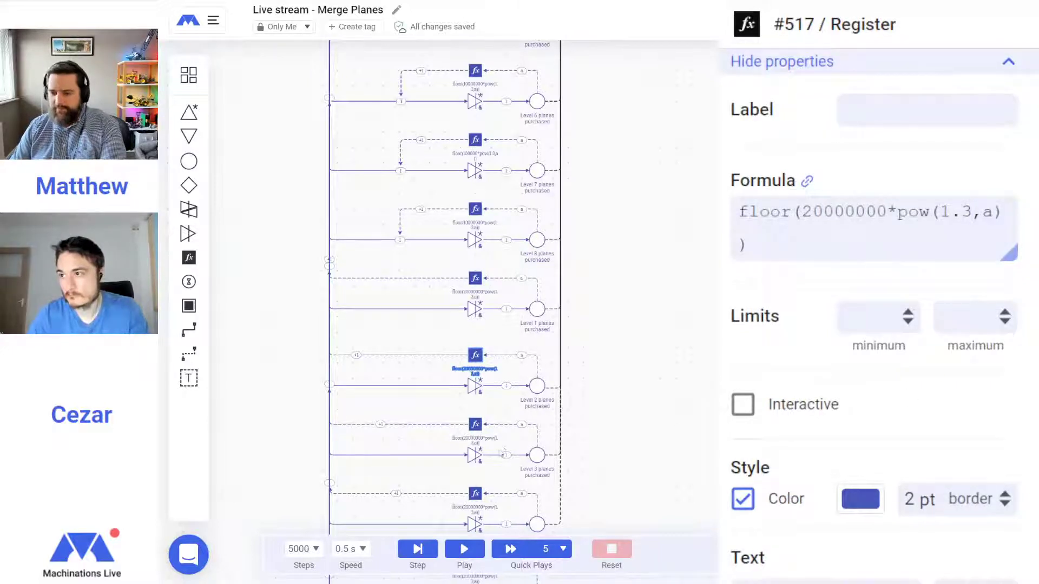
{"action": "left_click", "coordinate": [475, 425]}
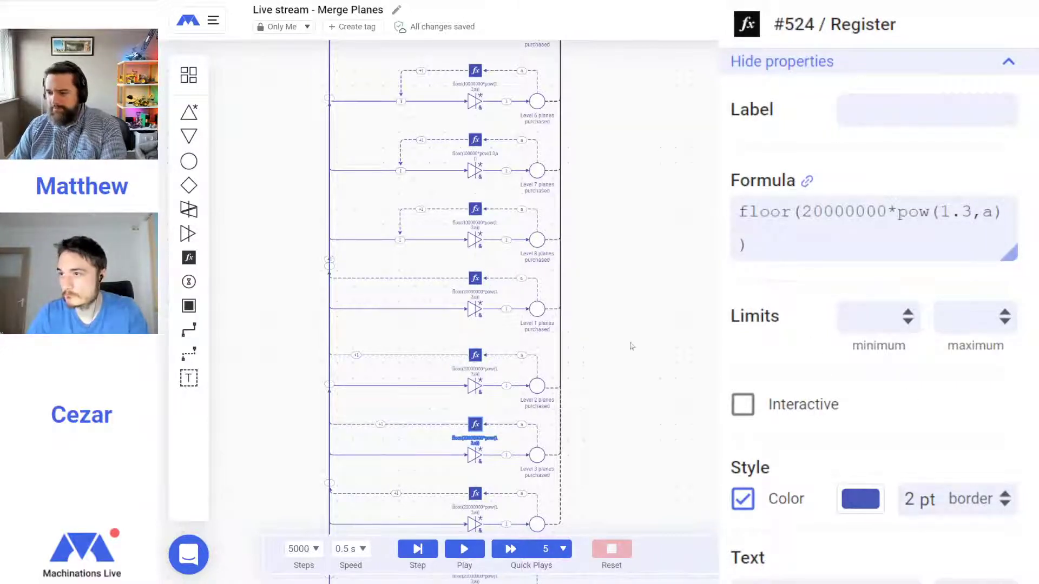
{"action": "left_click", "coordinate": [653, 369]}
Set the simulation speed to 1 s and start playing the diagram
{"action": "scroll", "coordinate": [626, 433], "scroll_direction": "up", "scroll_amount": 5}
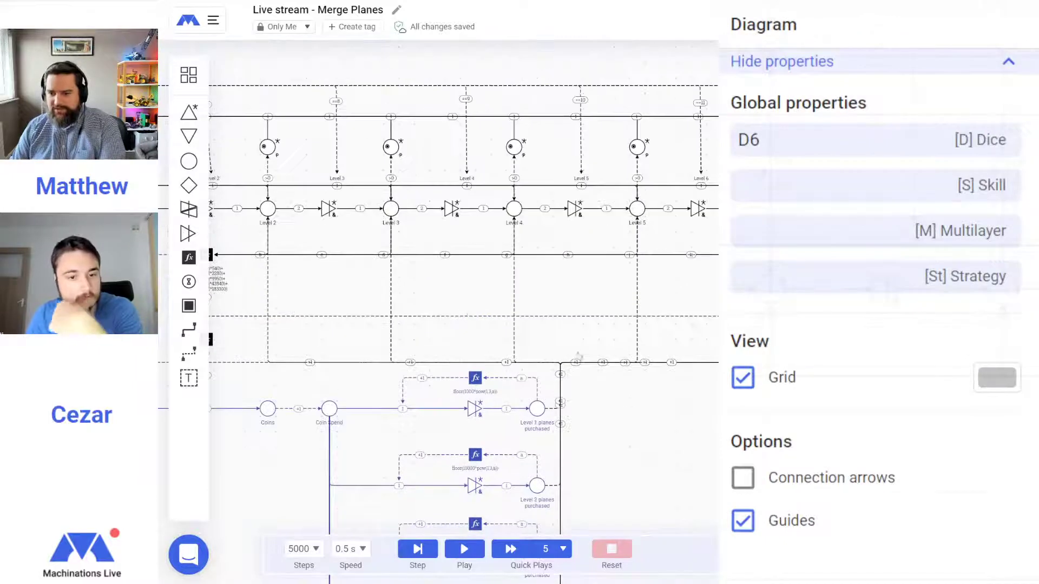
{"action": "left_click_drag", "start_coordinate": [492, 308], "coordinate": [734, 362]}
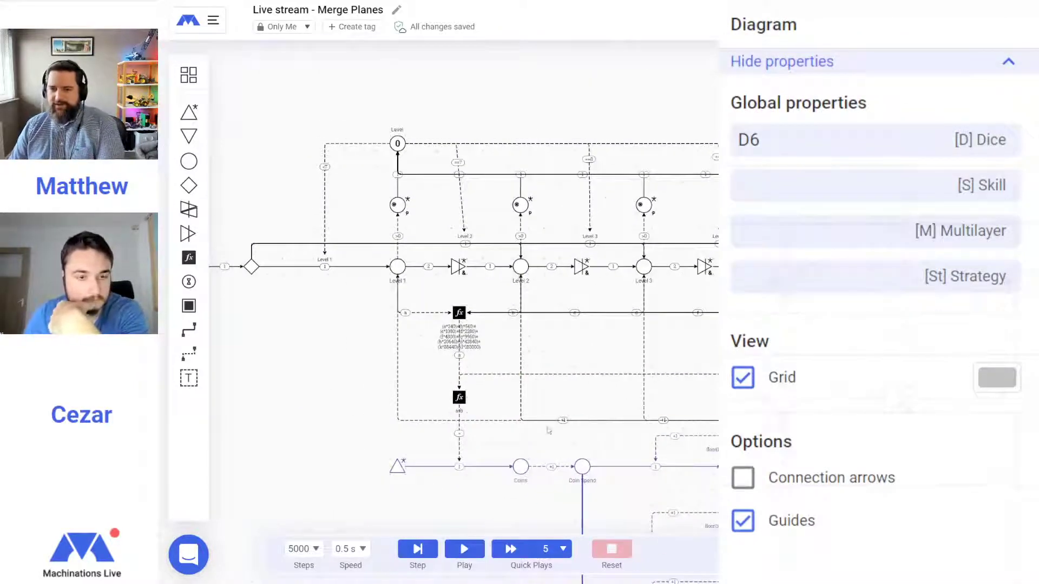
{"action": "left_click", "coordinate": [349, 549]}
{"action": "left_click", "coordinate": [349, 466]}
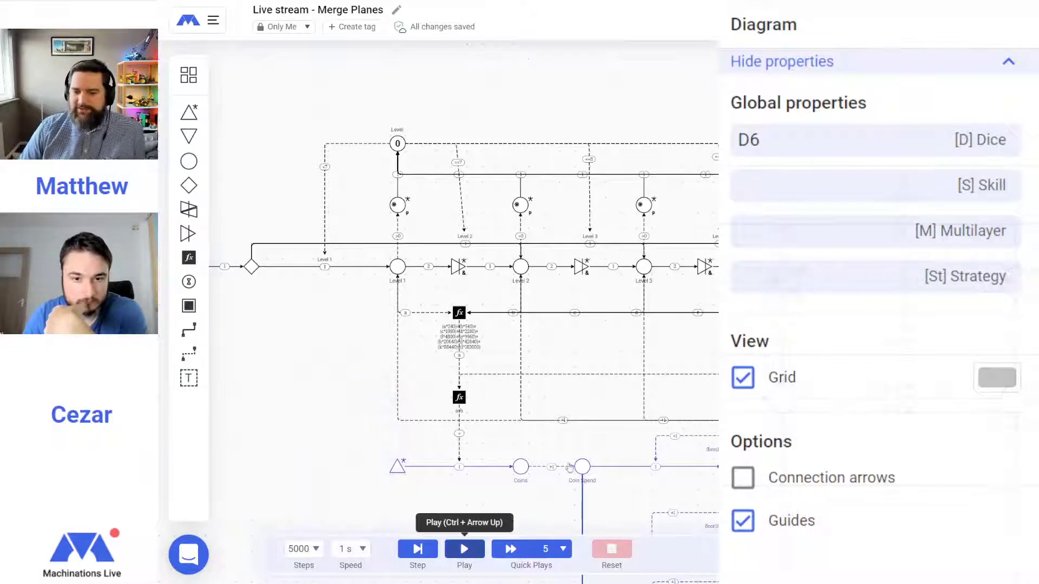
{"action": "left_click", "coordinate": [464, 550]}
Follow the running simulation along the chain of Level pools and the plane purchase rows
{"action": "mouse_move", "coordinate": [334, 345]}
{"action": "left_mouse_down"}
{"action": "mouse_move", "coordinate": [417, 325]}
{"action": "mouse_move", "coordinate": [329, 331]}
{"action": "left_mouse_up"}
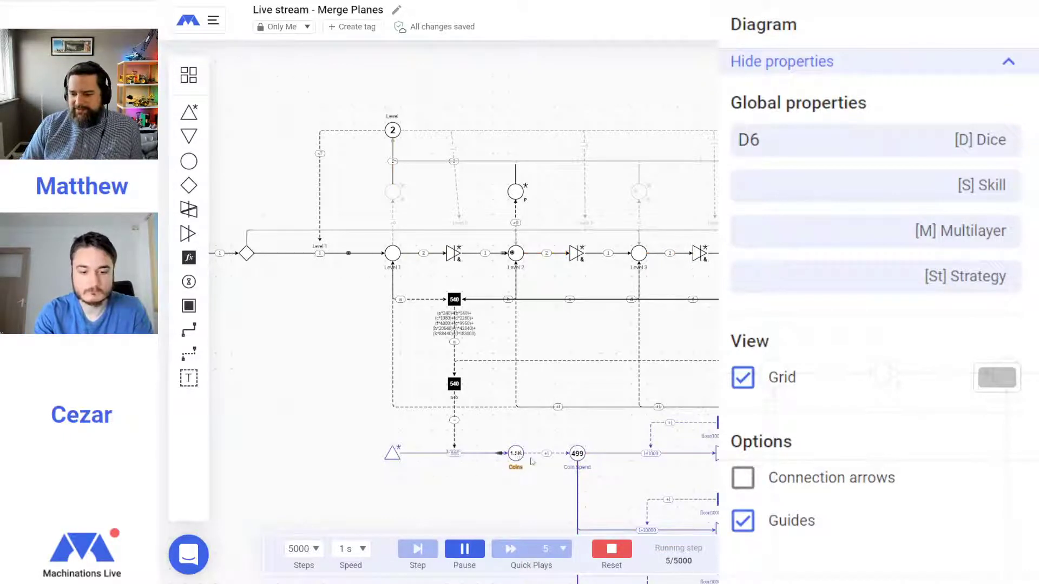
{"action": "left_click_drag", "start_coordinate": [703, 340], "coordinate": [628, 348]}
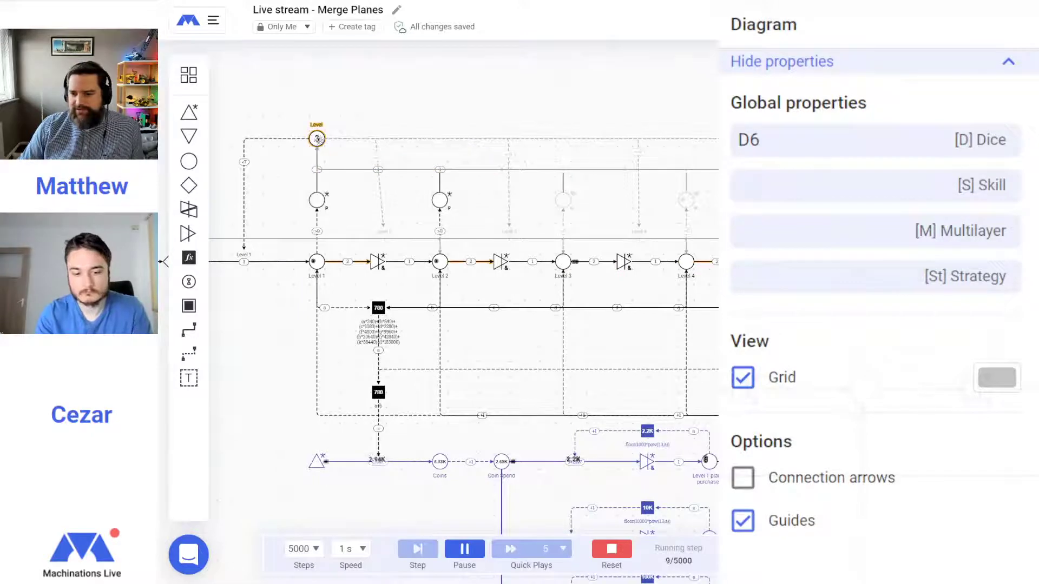
{"action": "left_click_drag", "start_coordinate": [663, 301], "coordinate": [581, 313]}
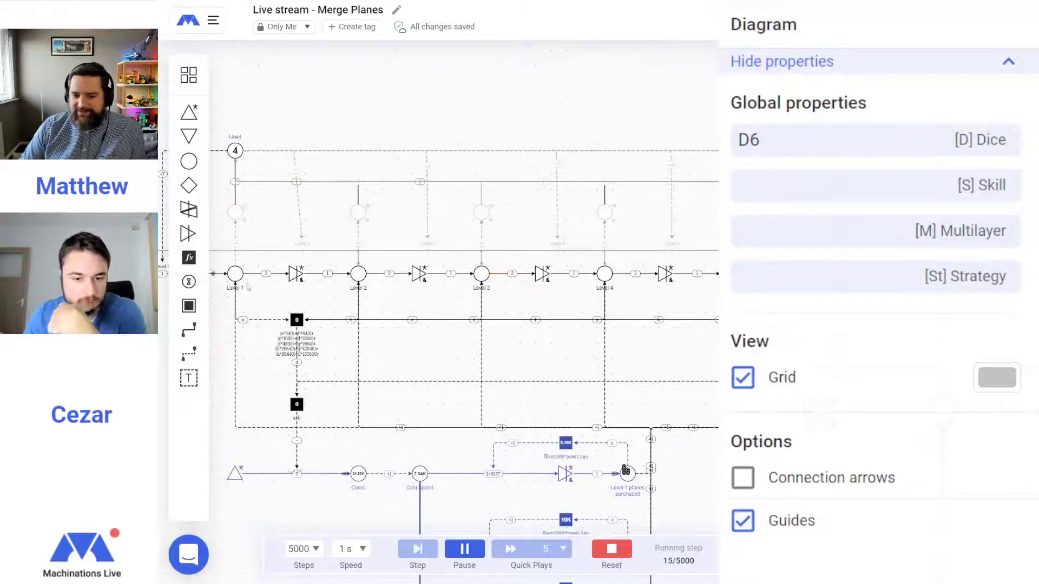
{"action": "scroll", "coordinate": [626, 292], "scroll_direction": "right", "scroll_amount": 3}
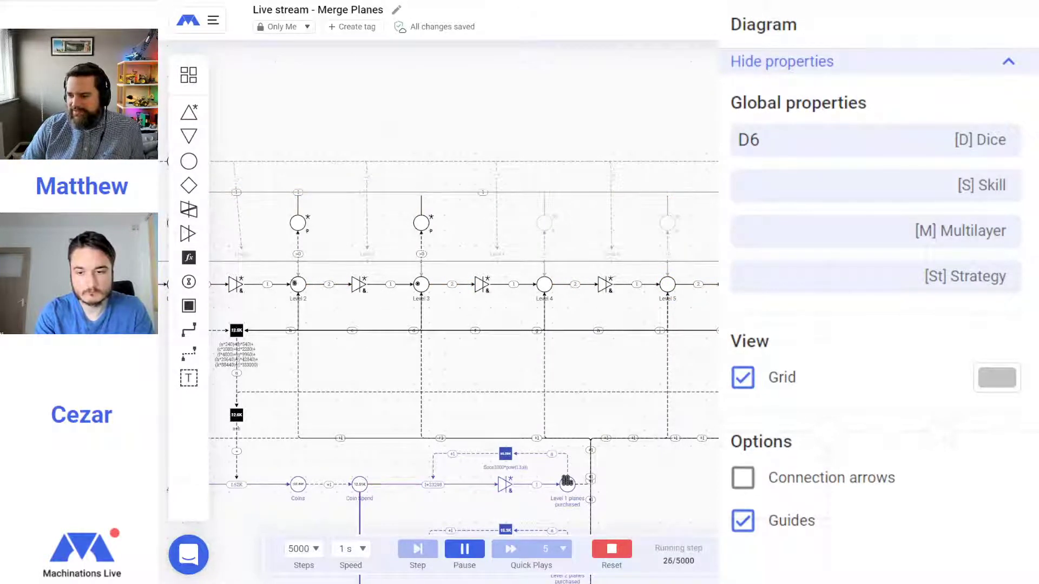
{"action": "left_click_drag", "start_coordinate": [724, 315], "coordinate": [524, 292]}
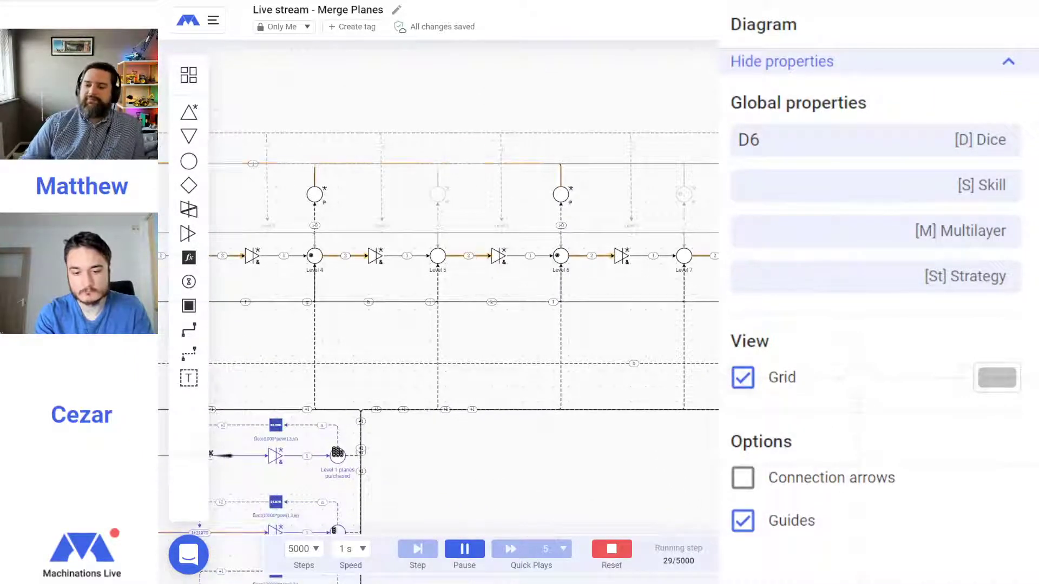
{"action": "scroll", "coordinate": [703, 415], "scroll_direction": "down", "scroll_amount": 10}
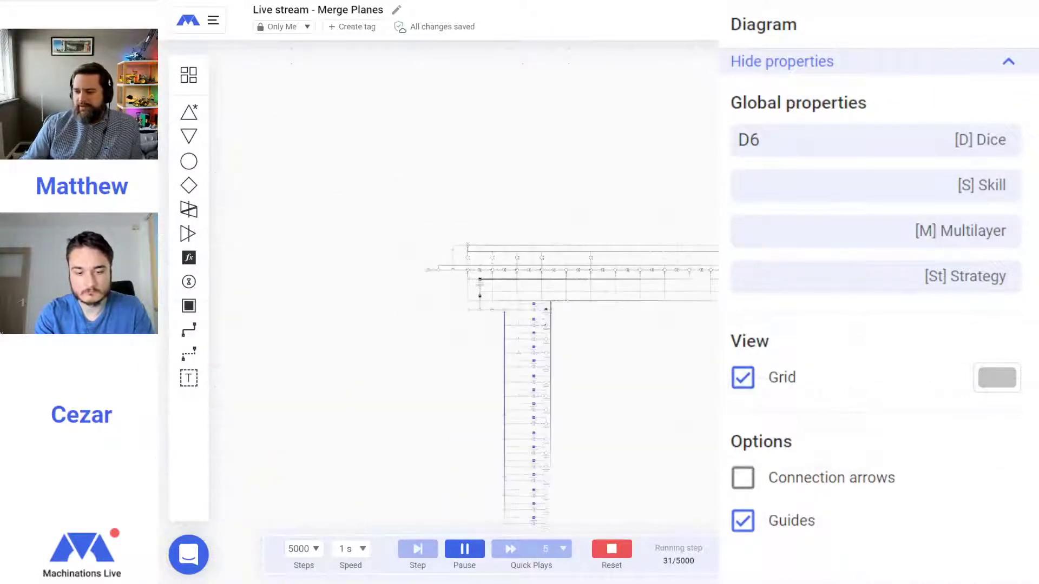
{"action": "left_click", "coordinate": [353, 12]}
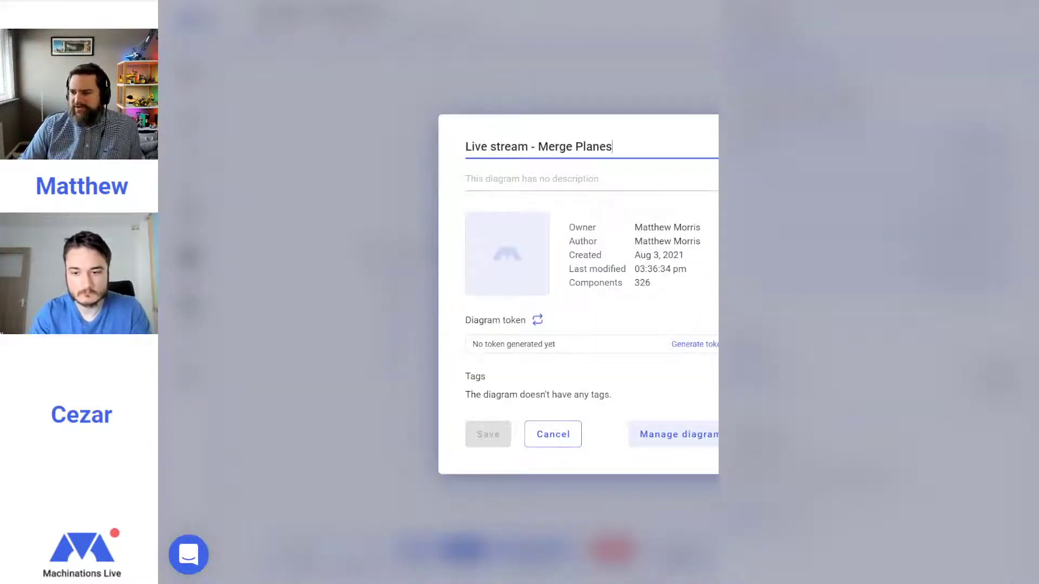
{"action": "key", "text": "Escape"}
{"action": "scroll", "coordinate": [540, 394], "scroll_direction": "up", "scroll_amount": 8}
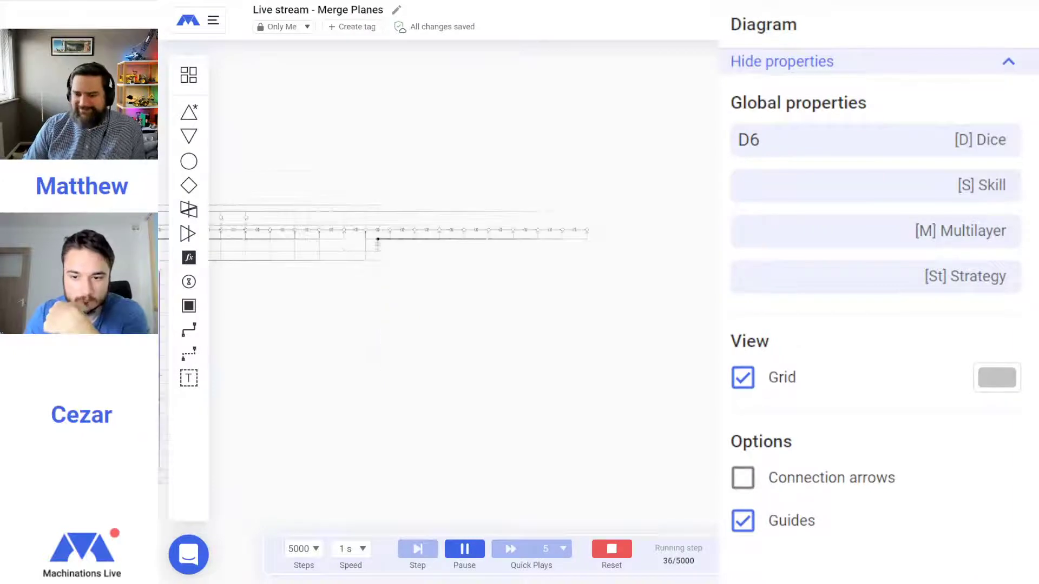
{"action": "left_click_drag", "start_coordinate": [399, 413], "coordinate": [704, 399]}
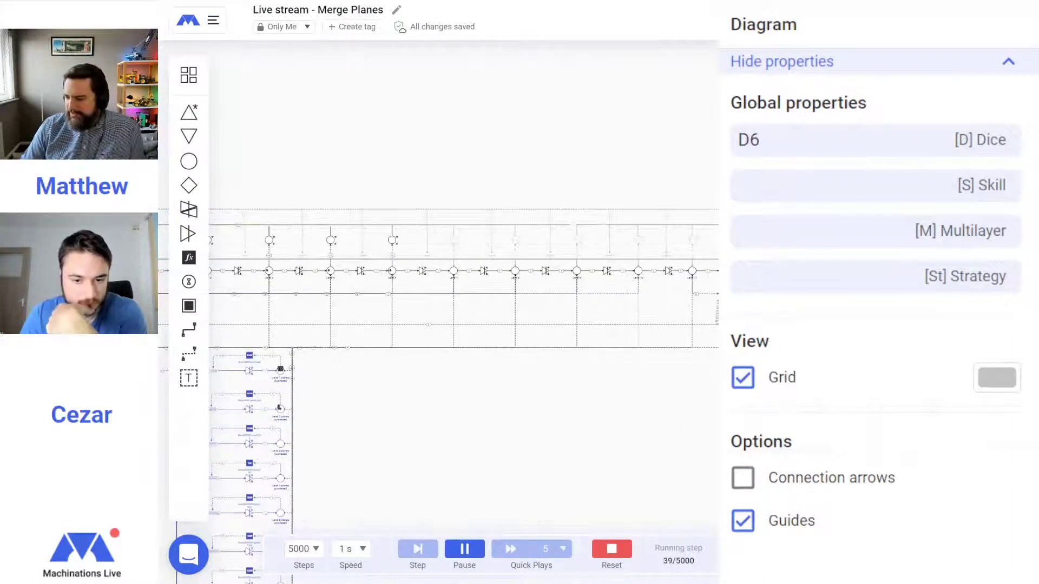
{"action": "scroll", "coordinate": [528, 449], "scroll_direction": "up", "scroll_amount": 5}
{"action": "left_click_drag", "start_coordinate": [367, 439], "coordinate": [502, 455]}
{"action": "left_click", "coordinate": [567, 284]}
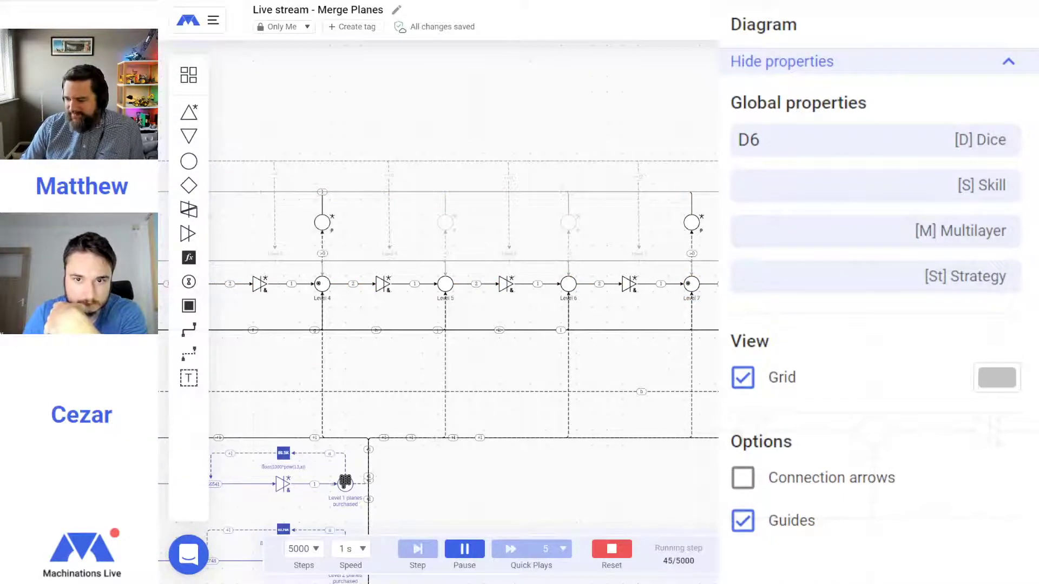
Reset the running simulation and clear the execution chart
{"action": "left_click", "coordinate": [752, 549]}
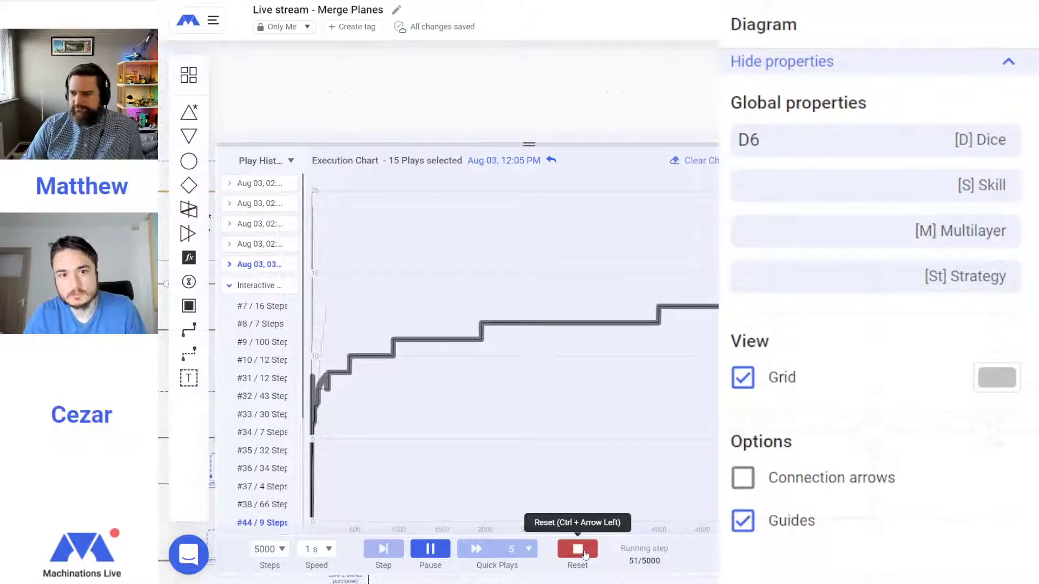
{"action": "left_click", "coordinate": [584, 554]}
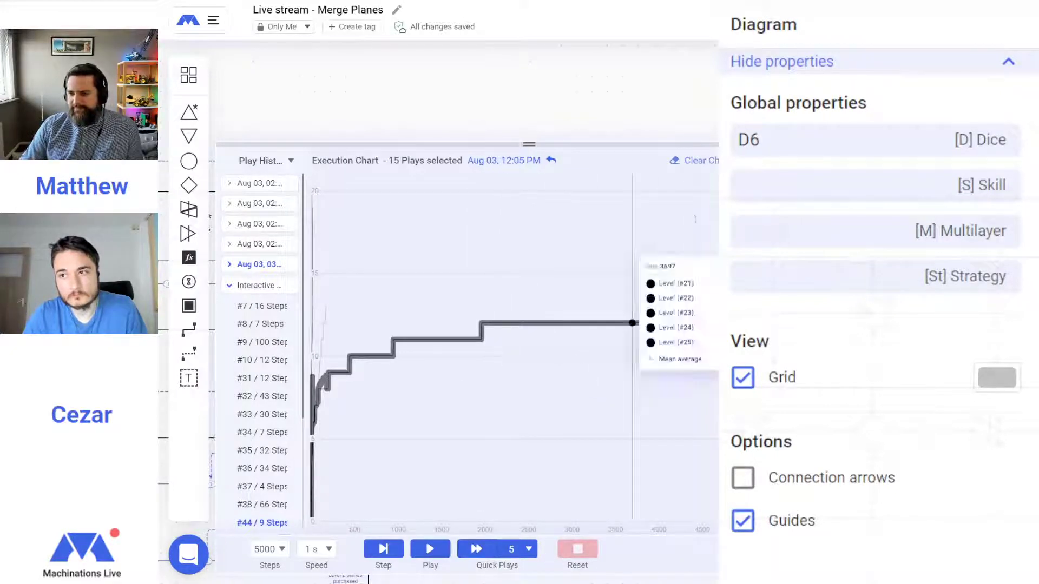
{"action": "left_click", "coordinate": [703, 161]}
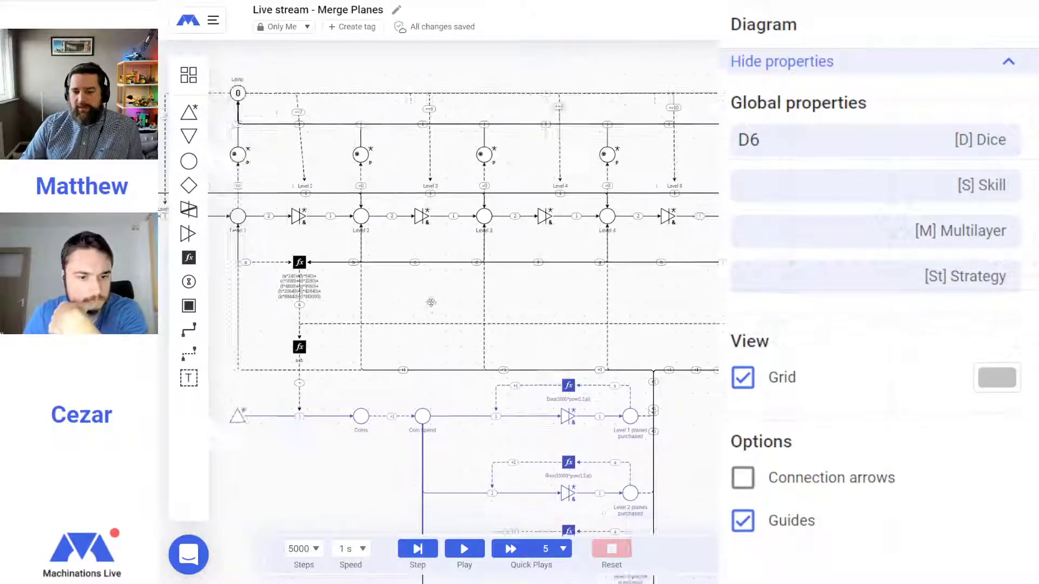
Include the a+b register and the Coin Spend pool in the execution chart
{"action": "left_click", "coordinate": [361, 309]}
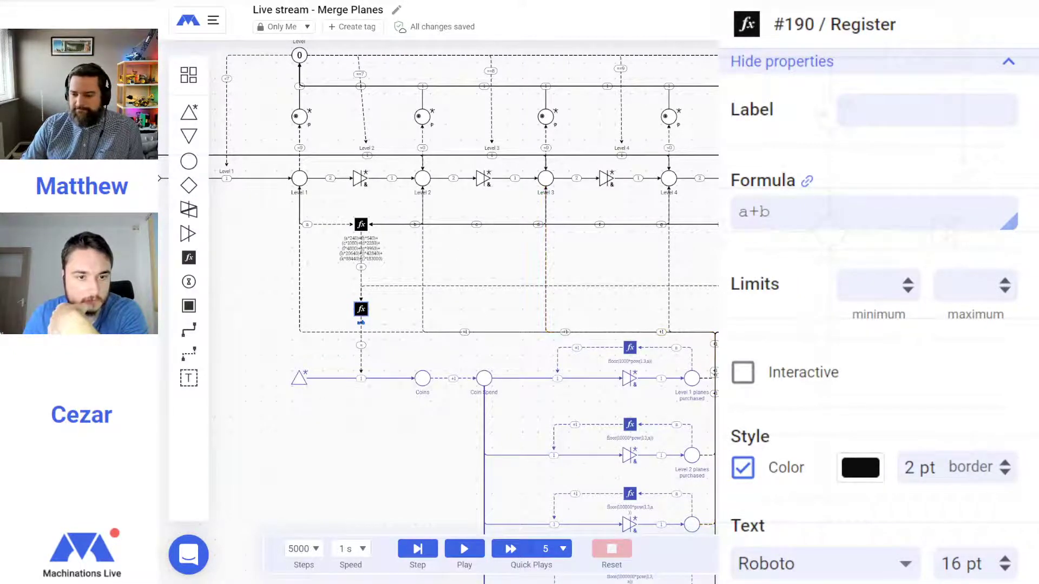
{"action": "left_click", "coordinate": [485, 378]}
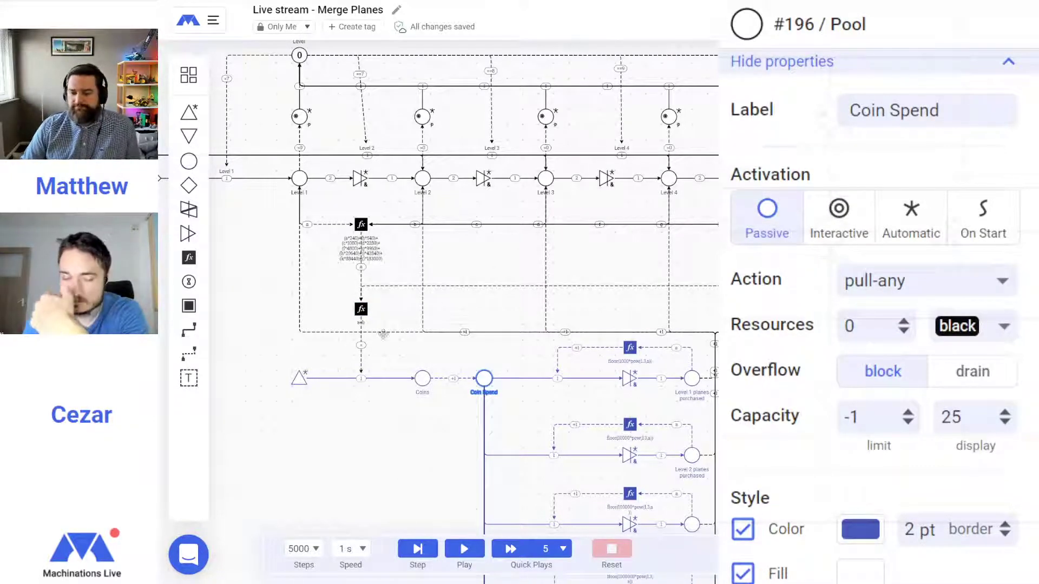
{"action": "left_click", "coordinate": [439, 460]}
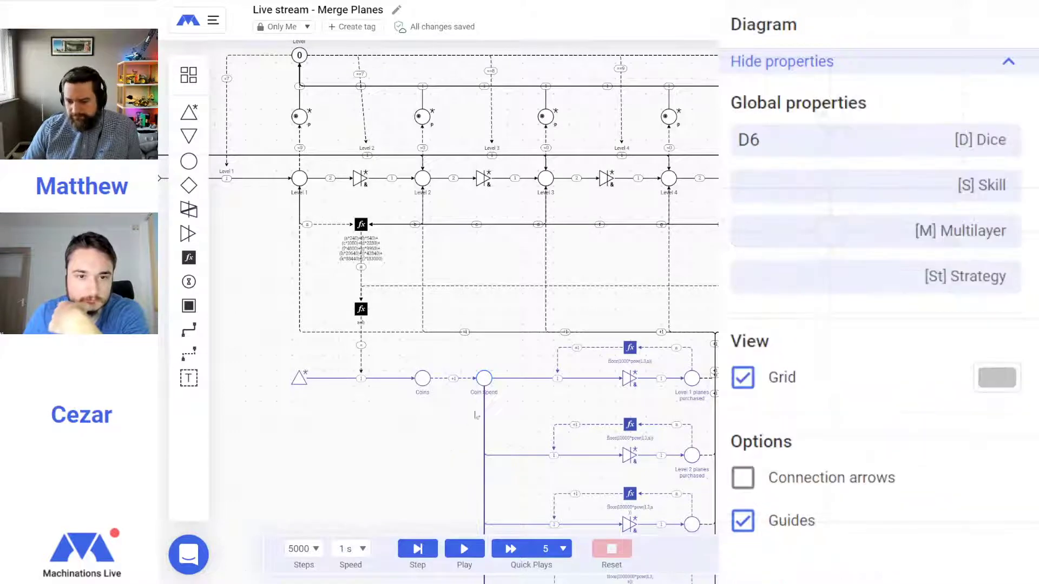
Increase the border of the Coin Spend pool to 10 pt
{"action": "left_click", "coordinate": [484, 379]}
{"action": "left_click", "coordinate": [1005, 526]}
{"action": "left_click", "coordinate": [1004, 526]}
{"action": "left_click", "coordinate": [1005, 526]}
{"action": "left_click", "coordinate": [1005, 526]}
{"action": "left_click", "coordinate": [1005, 525]}
{"action": "left_click", "coordinate": [1005, 526]}
{"action": "left_click", "coordinate": [1005, 526]}
{"action": "left_click", "coordinate": [1005, 526]}
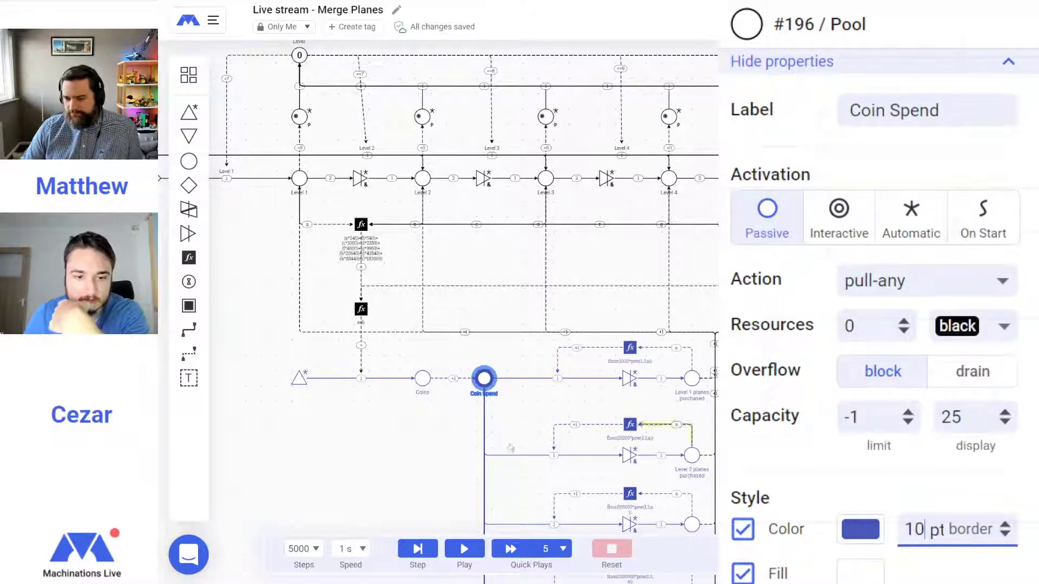
{"action": "left_click", "coordinate": [453, 443]}
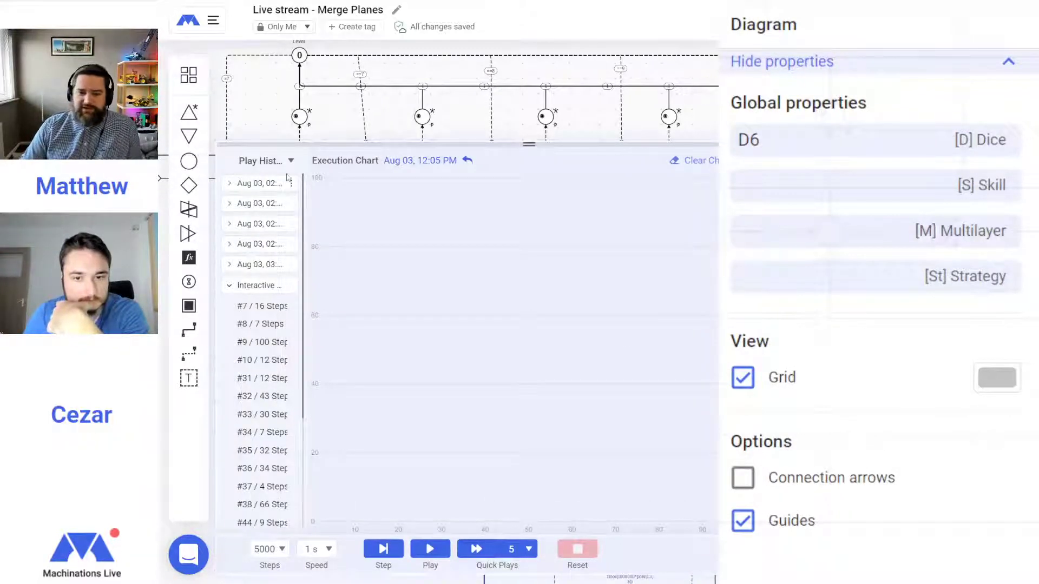
Run a batch of 5 quick plays and examine the Coin Spend and Level values on the zoomed execution chart
{"action": "left_click", "coordinate": [230, 285]}
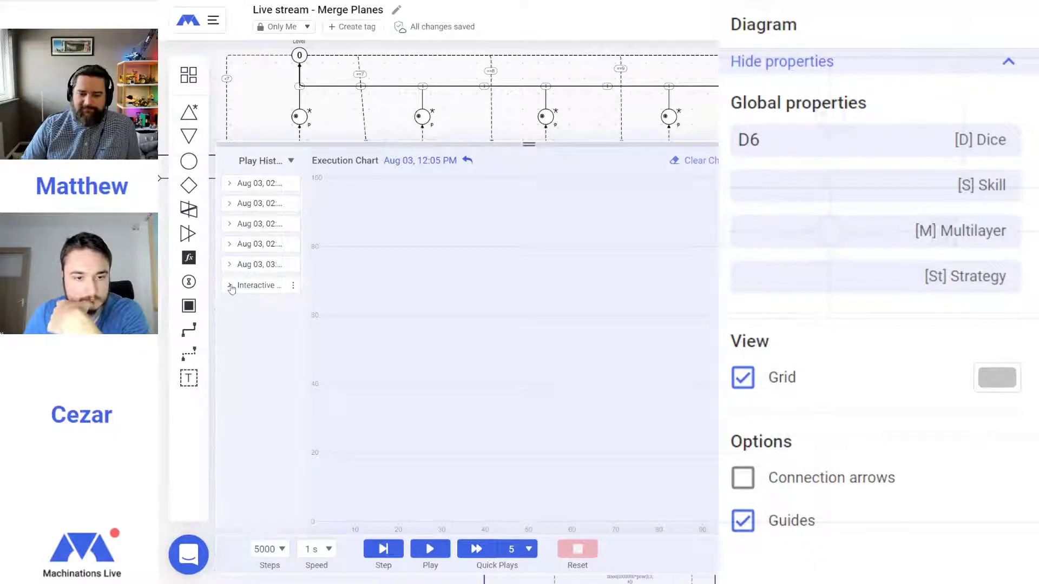
{"action": "left_click", "coordinate": [476, 550]}
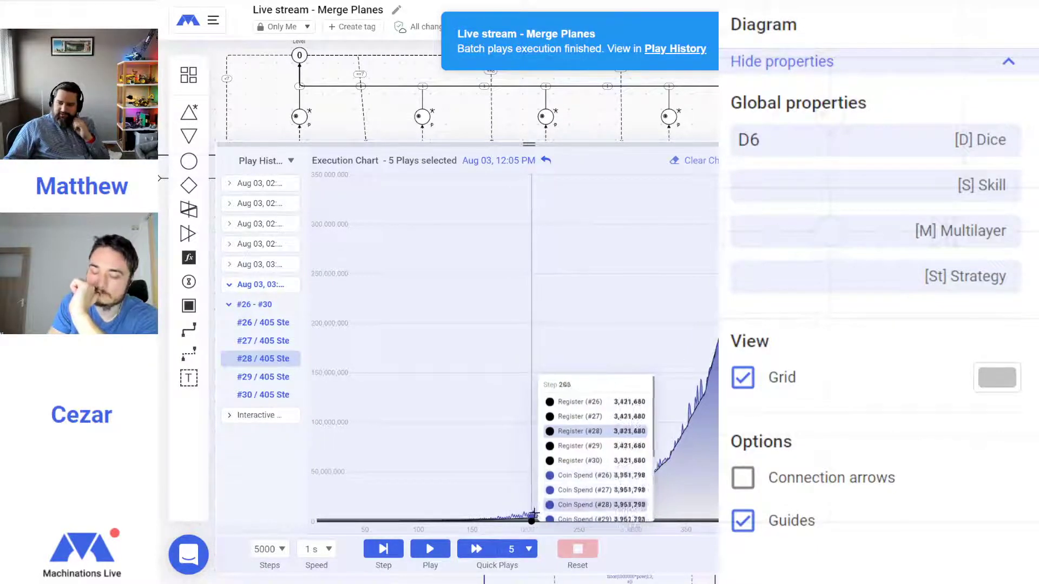
{"action": "scroll", "coordinate": [593, 499], "scroll_direction": "down", "scroll_amount": 3}
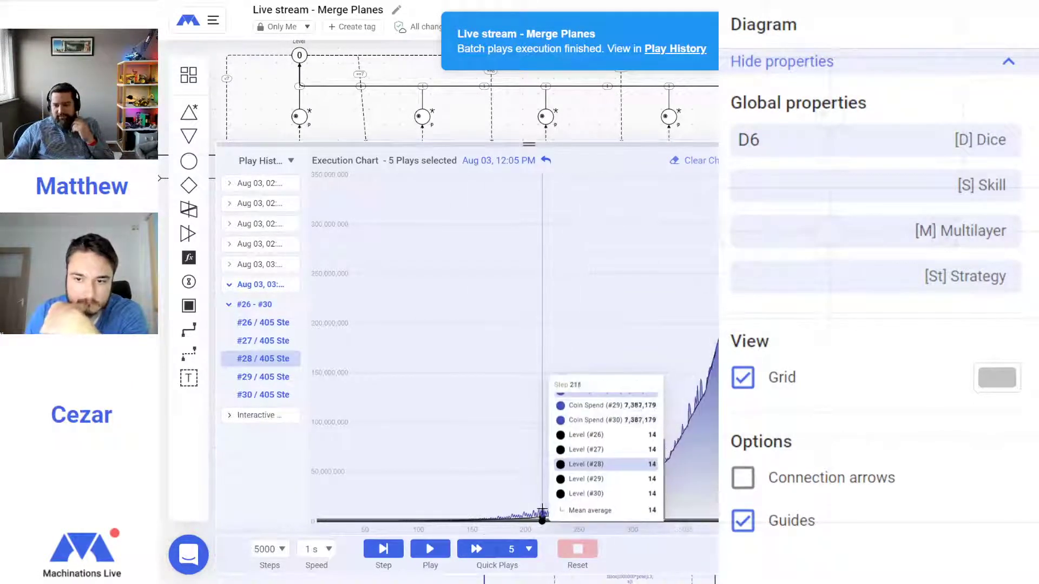
{"action": "left_click_drag", "start_coordinate": [545, 439], "coordinate": [676, 436]}
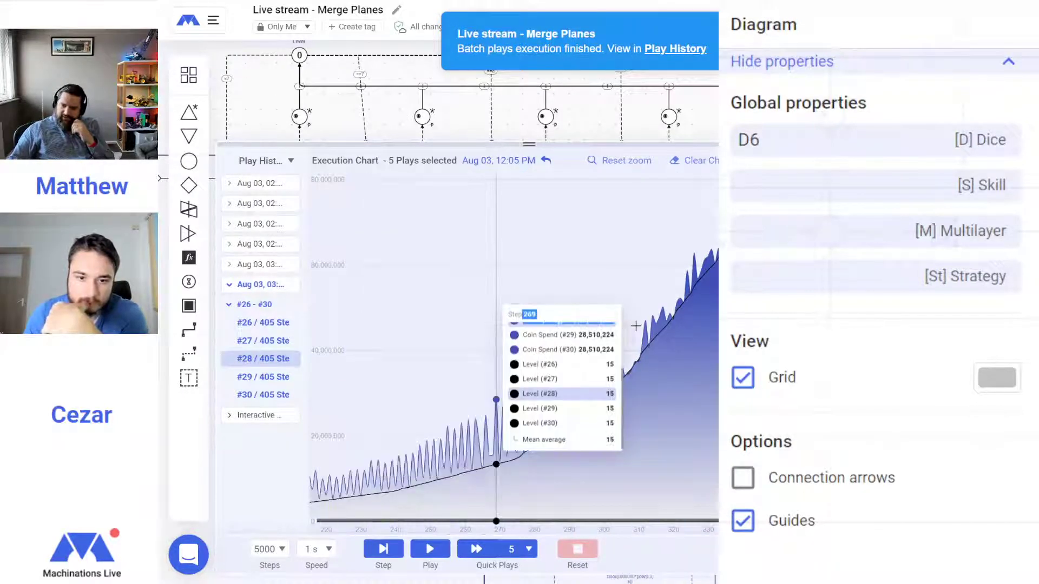
{"action": "left_click_drag", "start_coordinate": [662, 240], "coordinate": [371, 237]}
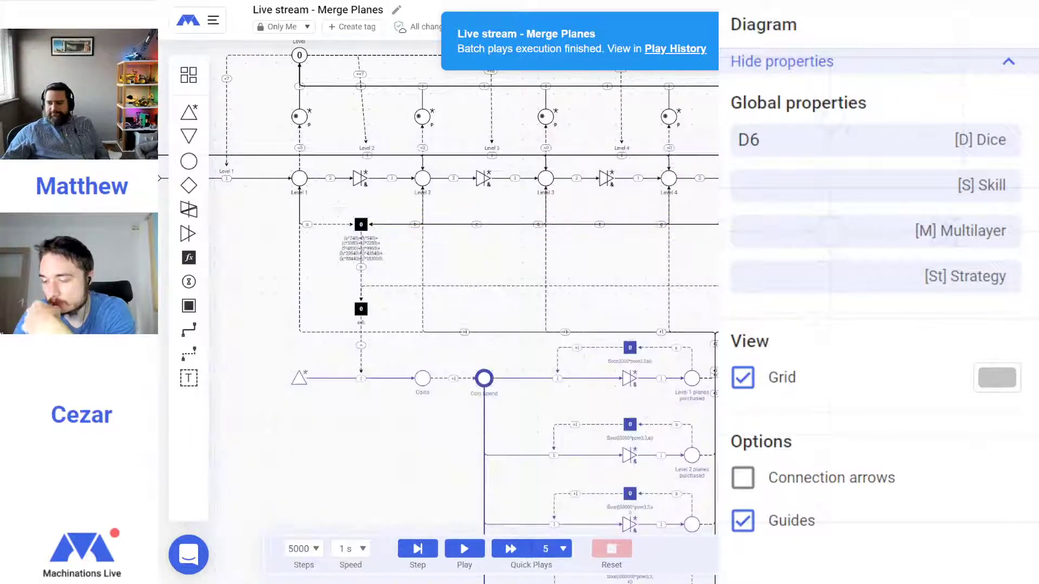
Look over the chain of Level pools with its unlock conditions and the purchase rows fed by Coin Spend
{"action": "left_click_drag", "start_coordinate": [484, 378], "coordinate": [365, 320]}
{"action": "left_click_drag", "start_coordinate": [644, 359], "coordinate": [303, 382]}
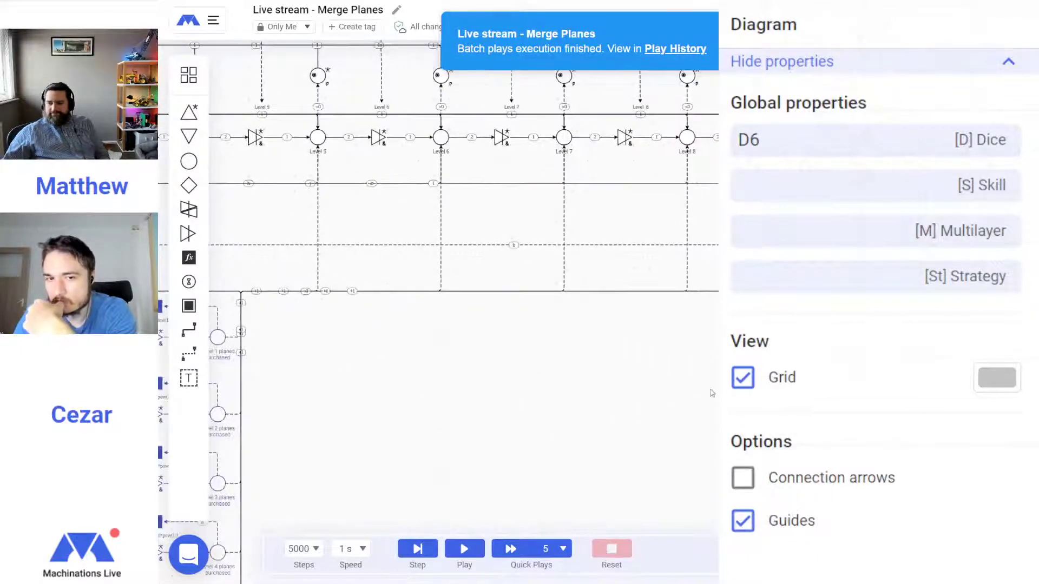
{"action": "left_click_drag", "start_coordinate": [712, 394], "coordinate": [233, 367]}
{"action": "left_click_drag", "start_coordinate": [659, 333], "coordinate": [461, 362]}
{"action": "left_click_drag", "start_coordinate": [379, 353], "coordinate": [858, 365]}
{"action": "left_click_drag", "start_coordinate": [433, 343], "coordinate": [694, 332]}
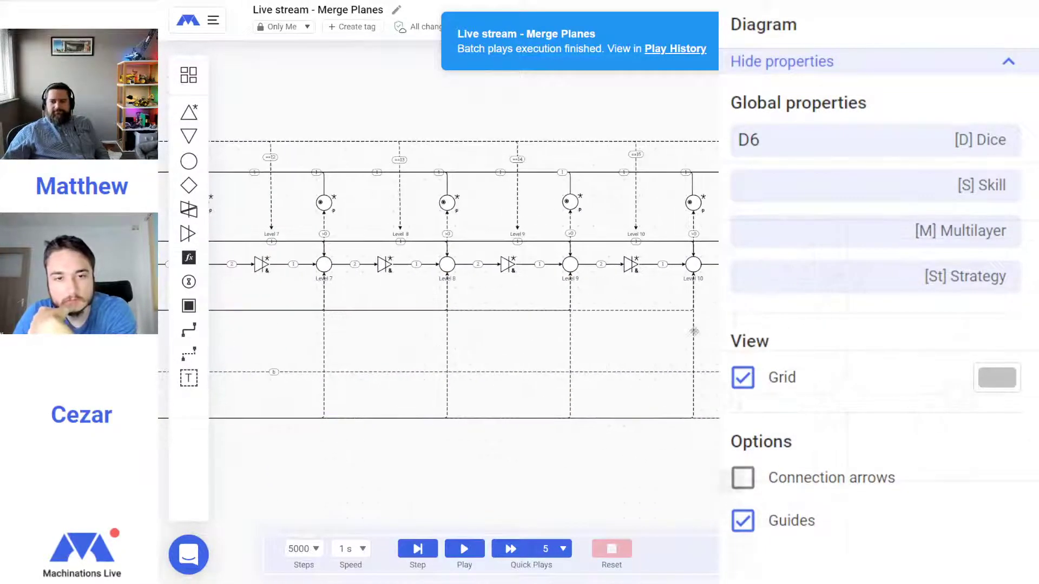
{"action": "left_click_drag", "start_coordinate": [365, 354], "coordinate": [744, 321]}
{"action": "left_click_drag", "start_coordinate": [487, 471], "coordinate": [775, 259]}
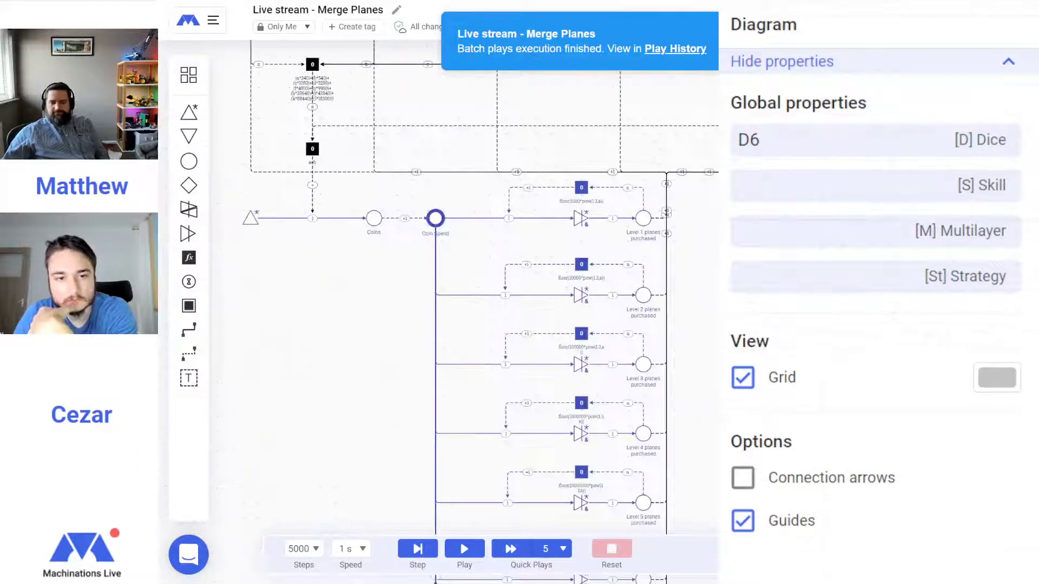
Look over the plane purchase rows and the Level pool chain, and examine the Register and Coin Spend curves on the execution chart
{"action": "scroll", "coordinate": [541, 298], "scroll_direction": "down", "scroll_amount": 10}
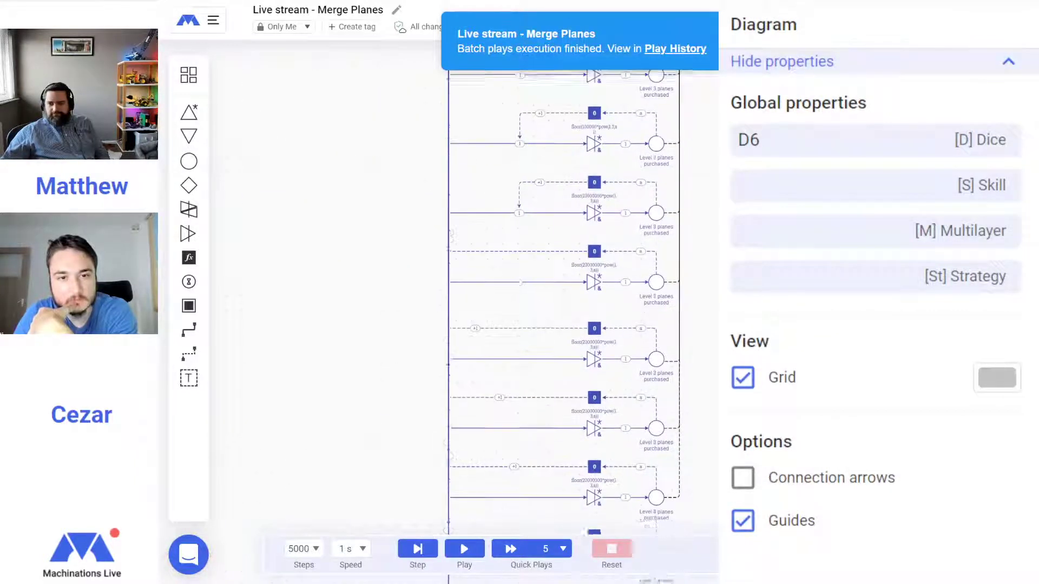
{"action": "scroll", "coordinate": [541, 298], "scroll_direction": "down", "scroll_amount": 5}
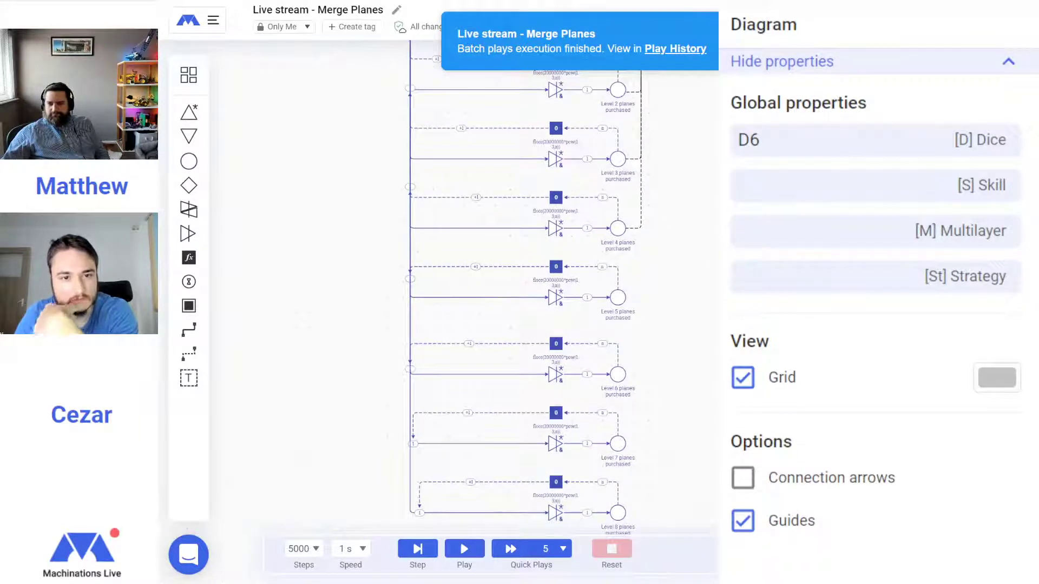
{"action": "scroll", "coordinate": [487, 287], "scroll_direction": "down", "scroll_amount": 8}
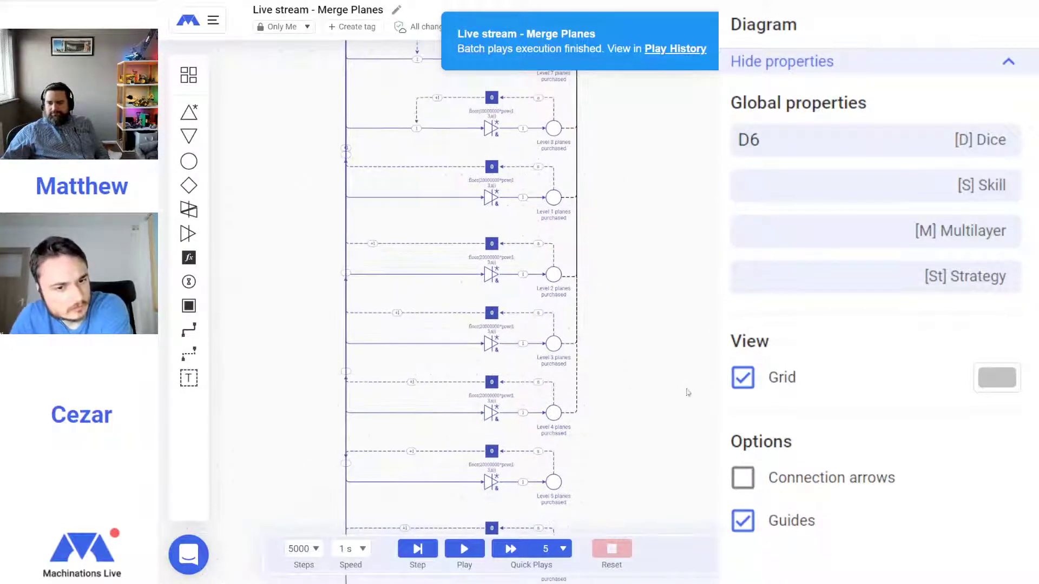
{"action": "scroll", "coordinate": [686, 176], "scroll_direction": "down", "scroll_amount": 4}
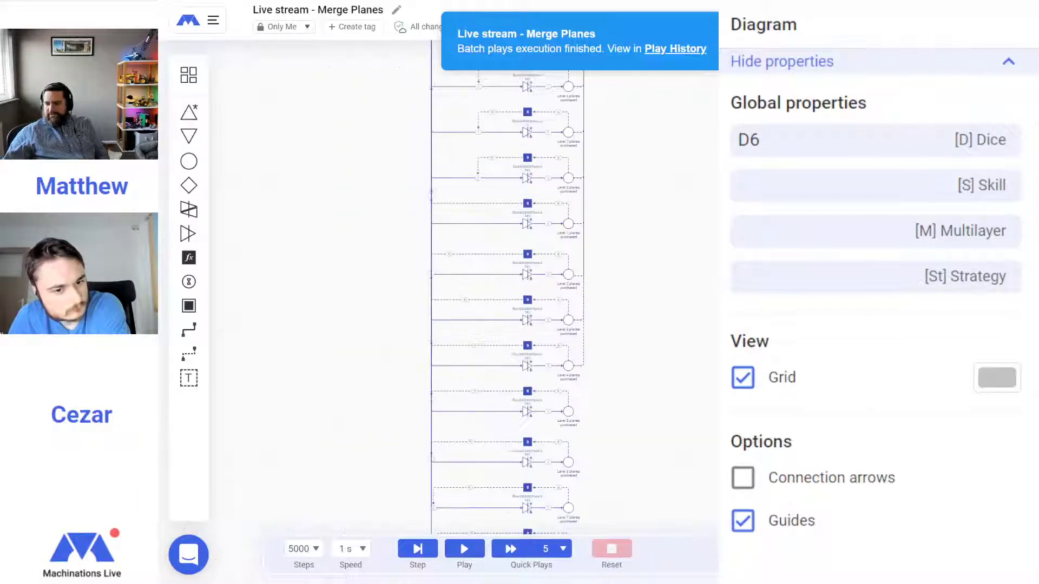
{"action": "scroll", "coordinate": [515, 408], "scroll_direction": "down", "scroll_amount": 3}
{"action": "scroll", "coordinate": [538, 383], "scroll_direction": "up", "scroll_amount": 5}
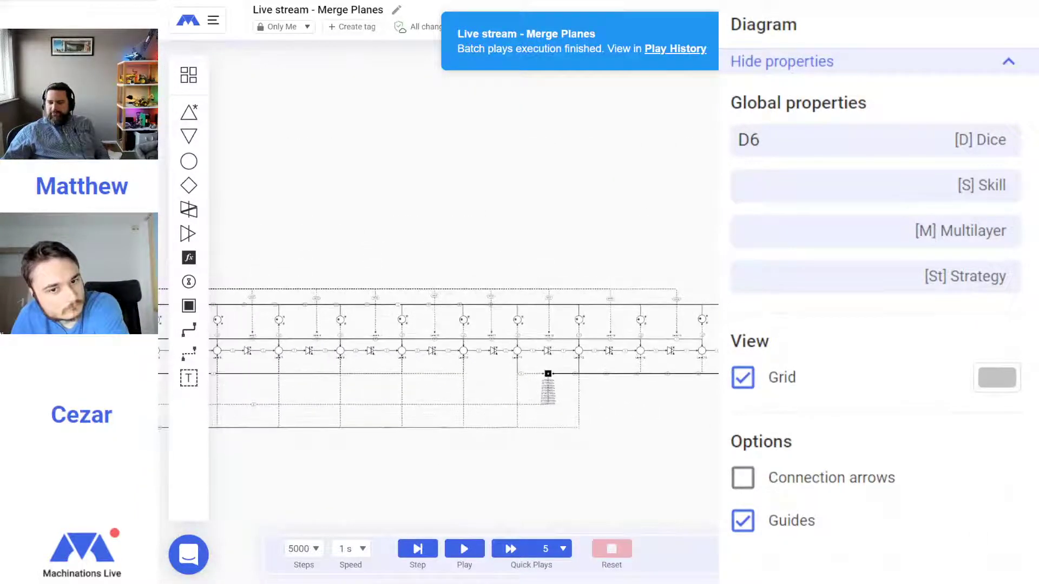
{"action": "scroll", "coordinate": [485, 464], "scroll_direction": "down", "scroll_amount": 3}
{"action": "scroll", "coordinate": [569, 430], "scroll_direction": "down", "scroll_amount": 5}
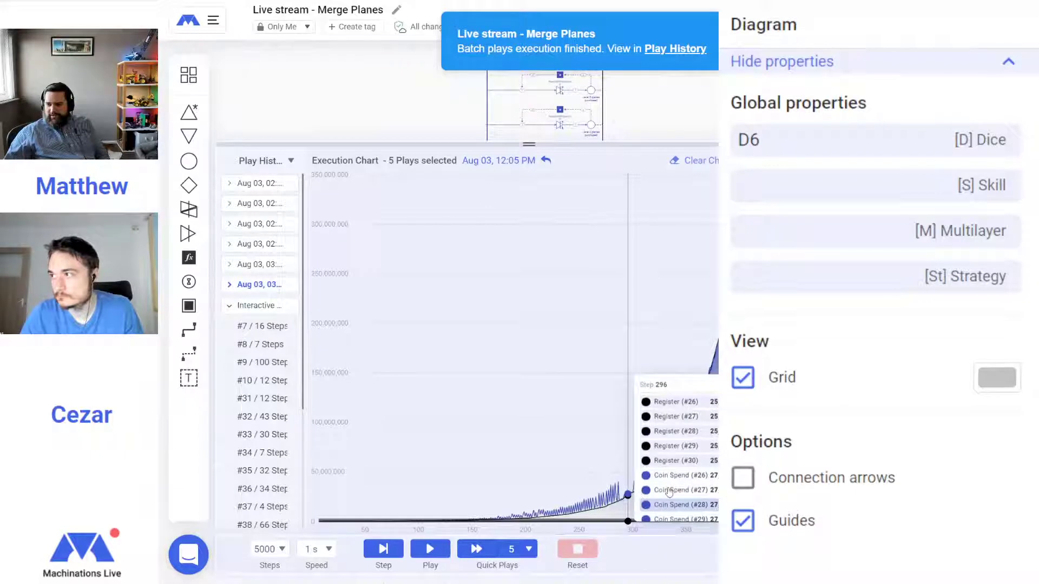
{"action": "scroll", "coordinate": [665, 503], "scroll_direction": "down", "scroll_amount": 3}
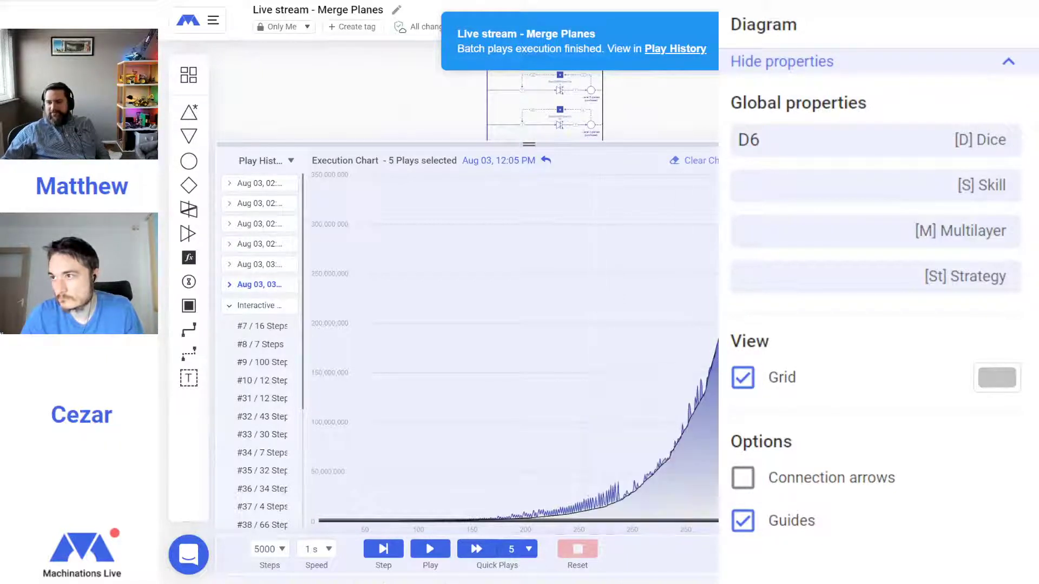
{"action": "left_click", "coordinate": [752, 549]}
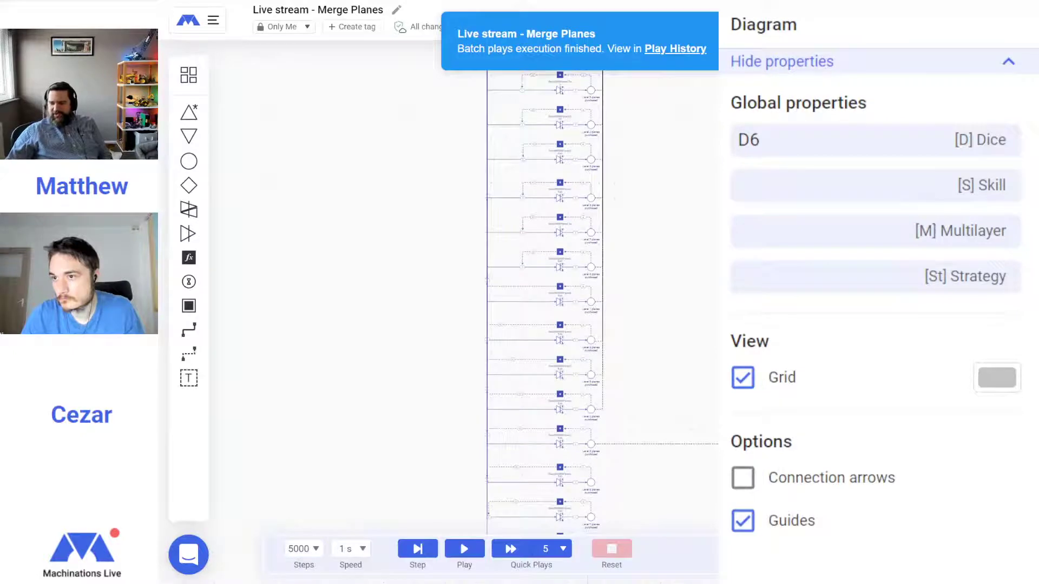
Copy the cost formula of the Level 8 planes register in the first group of purchase rows
{"action": "scroll", "coordinate": [600, 276], "scroll_direction": "up", "scroll_amount": 5}
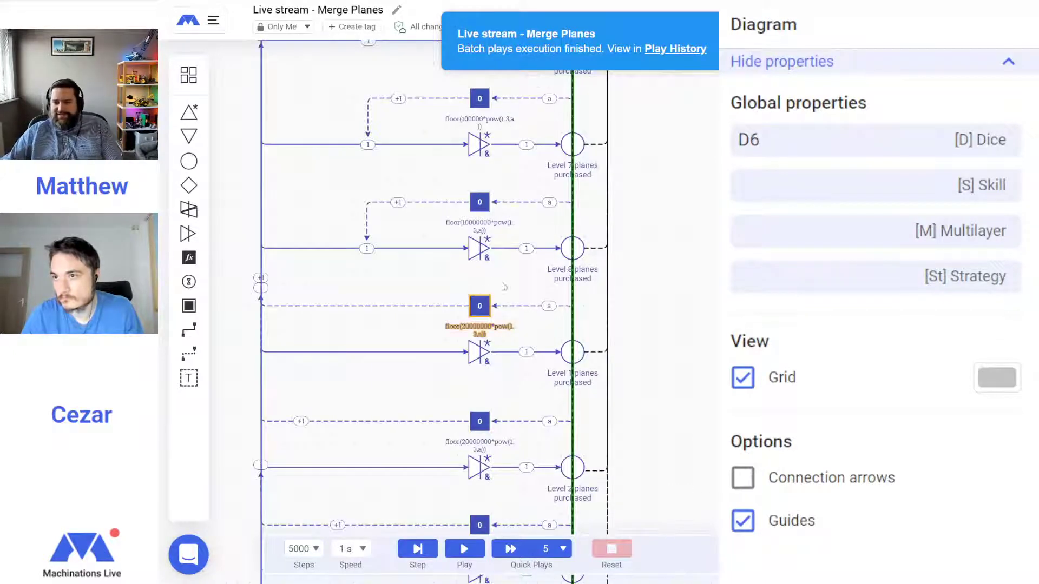
{"action": "scroll", "coordinate": [473, 189], "scroll_direction": "up", "scroll_amount": 3}
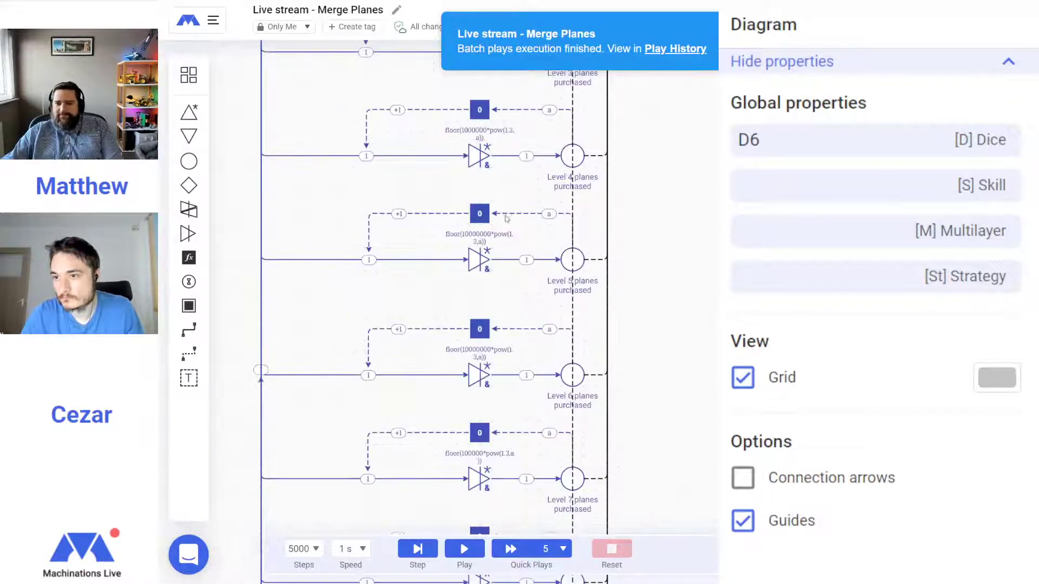
{"action": "scroll", "coordinate": [472, 146], "scroll_direction": "up", "scroll_amount": 10}
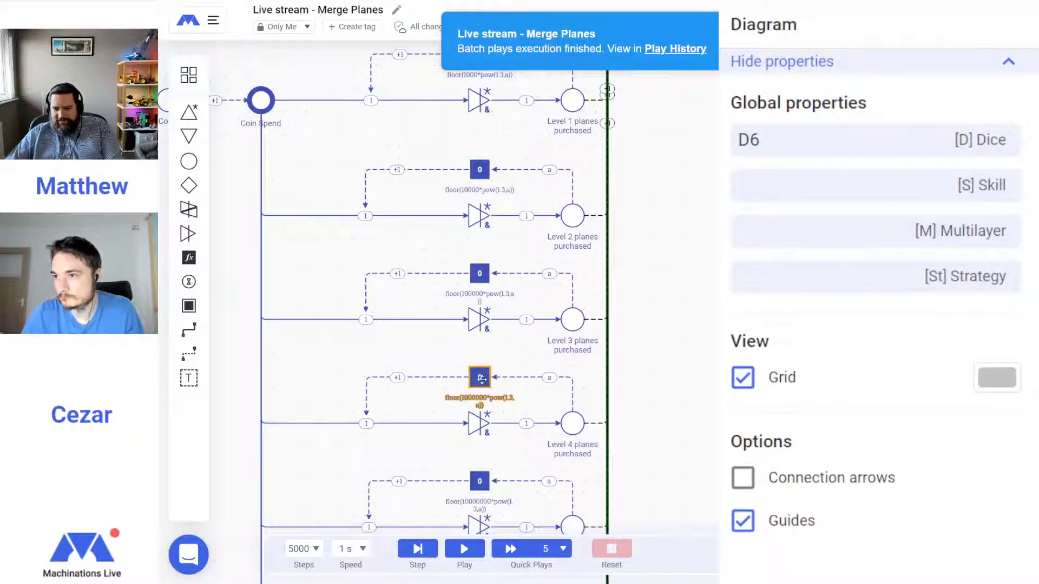
{"action": "scroll", "coordinate": [481, 379], "scroll_direction": "down", "scroll_amount": 3}
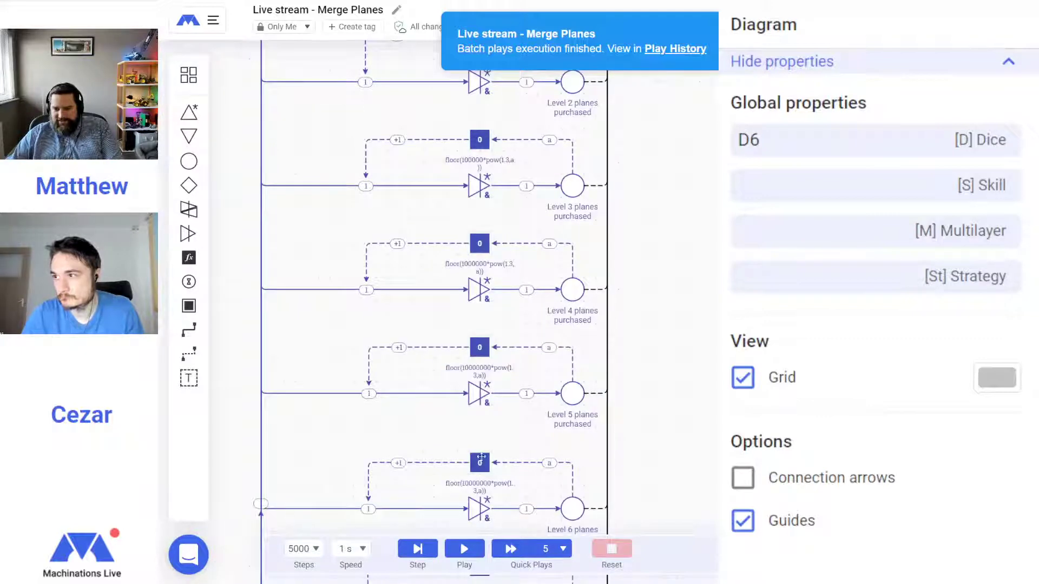
{"action": "scroll", "coordinate": [479, 461], "scroll_direction": "down", "scroll_amount": 6}
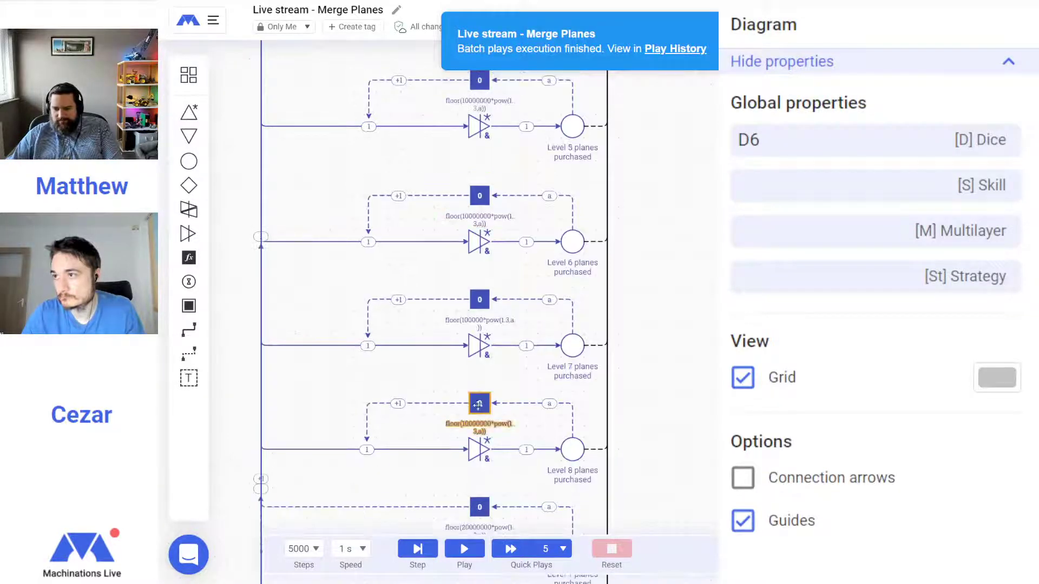
{"action": "left_click", "coordinate": [479, 406]}
{"action": "left_click", "coordinate": [835, 207]}
{"action": "type", "text": "0"}
{"action": "key", "text": "BackSpace"}
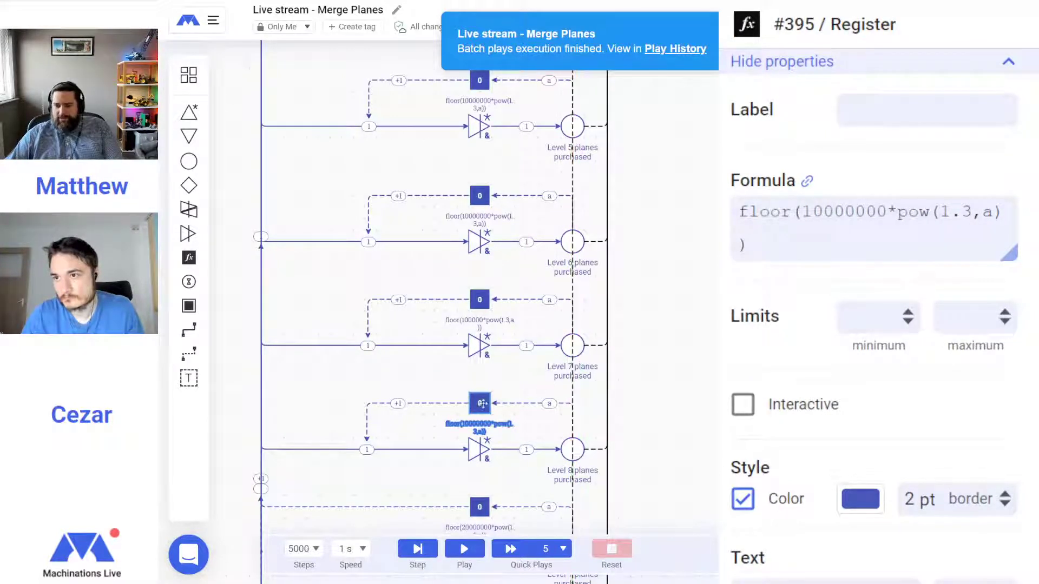
{"action": "key", "text": "ctrl+a"}
{"action": "key", "text": "ctrl+c"}
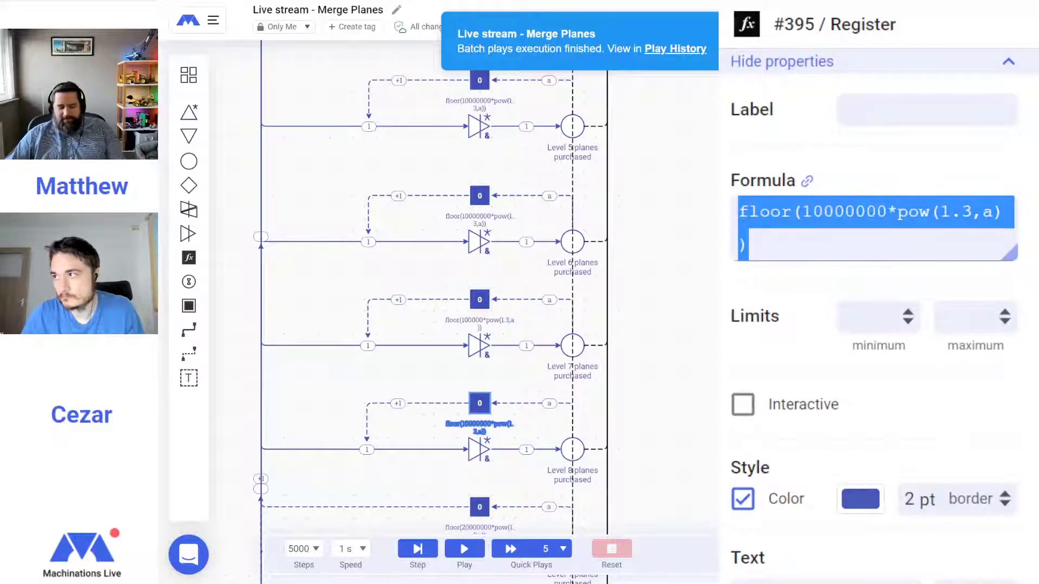
Replace the formula of the Level 1 planes register directly below the Level 8 row with floor(20000000*pow(1.3,a))
{"action": "left_click", "coordinate": [479, 507]}
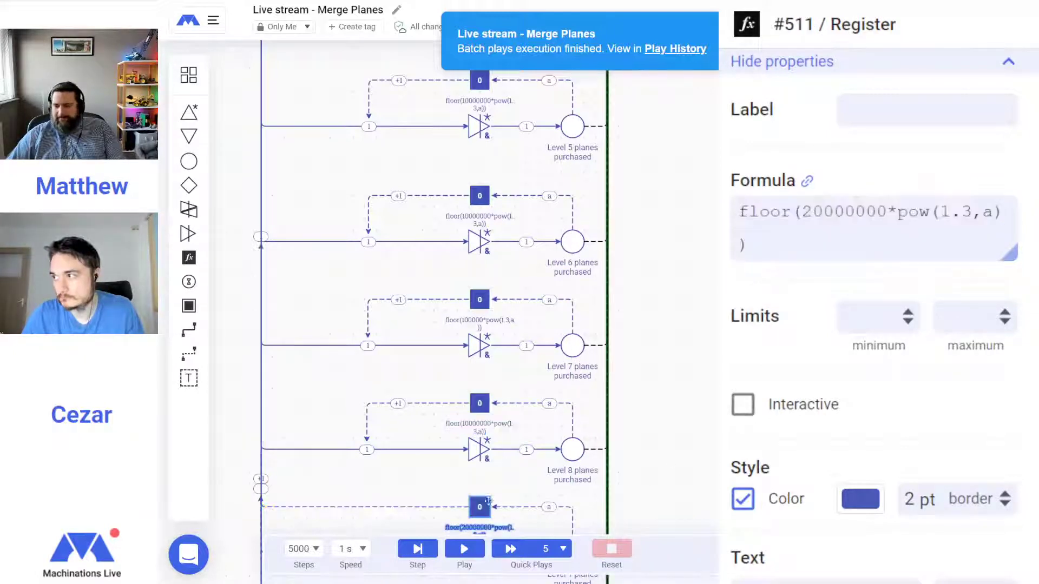
{"action": "left_click_drag", "start_coordinate": [763, 248], "coordinate": [722, 213]}
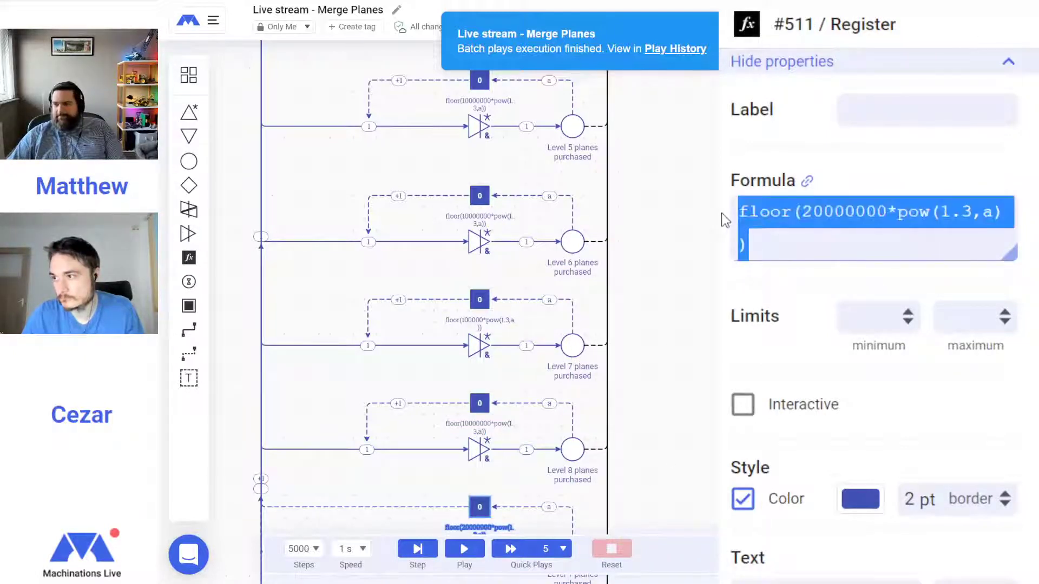
{"action": "key", "text": "ctrl+v"}
{"action": "left_click_drag", "start_coordinate": [812, 211], "coordinate": [802, 211]}
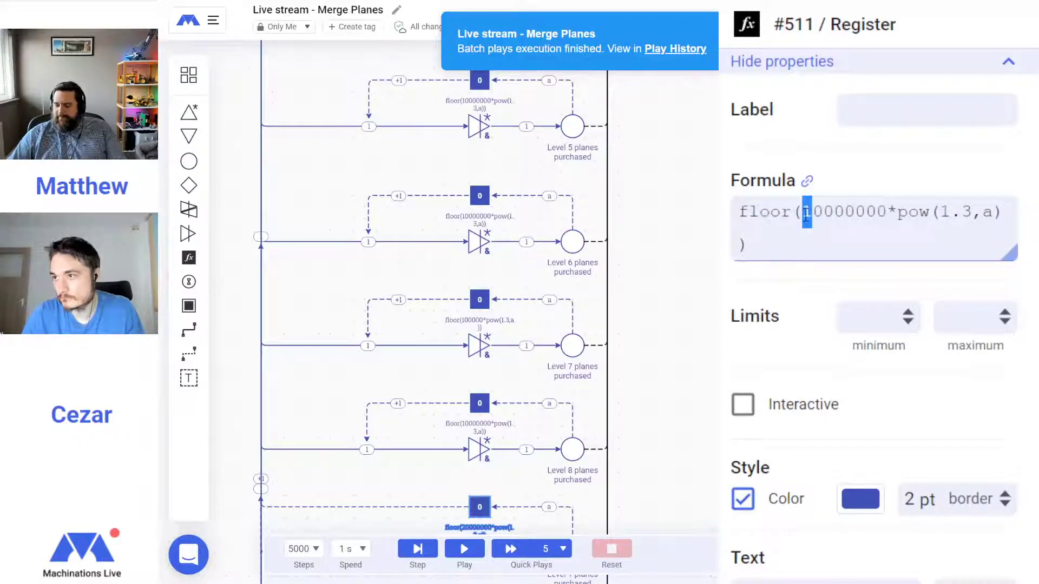
{"action": "type", "text": "2"}
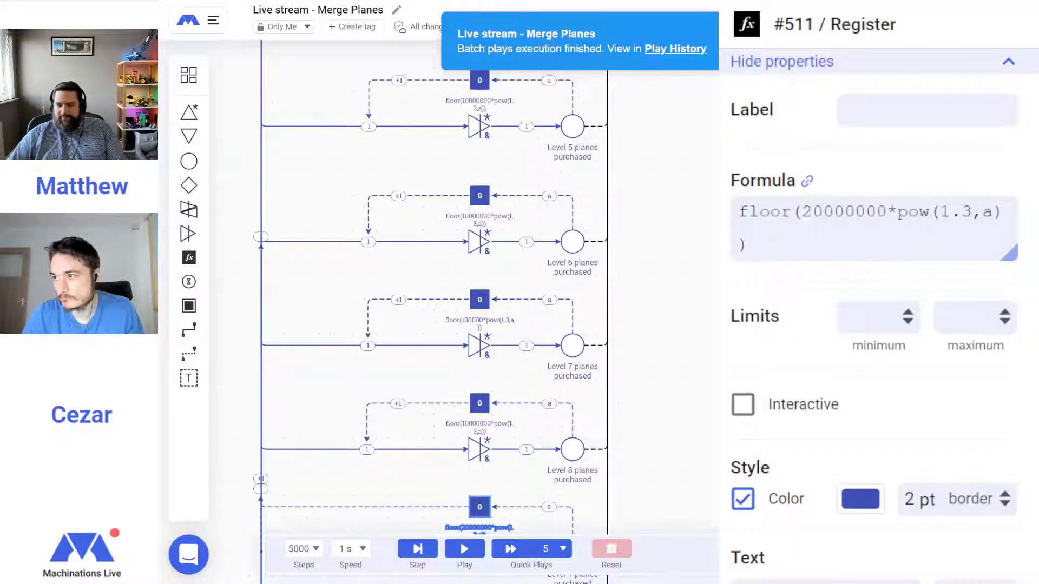
Set the second group's Level 2 planes register formula to floor(50000000*pow(1.3,a))
{"action": "scroll", "coordinate": [478, 423], "scroll_direction": "down", "scroll_amount": 4}
{"action": "left_click", "coordinate": [479, 424]}
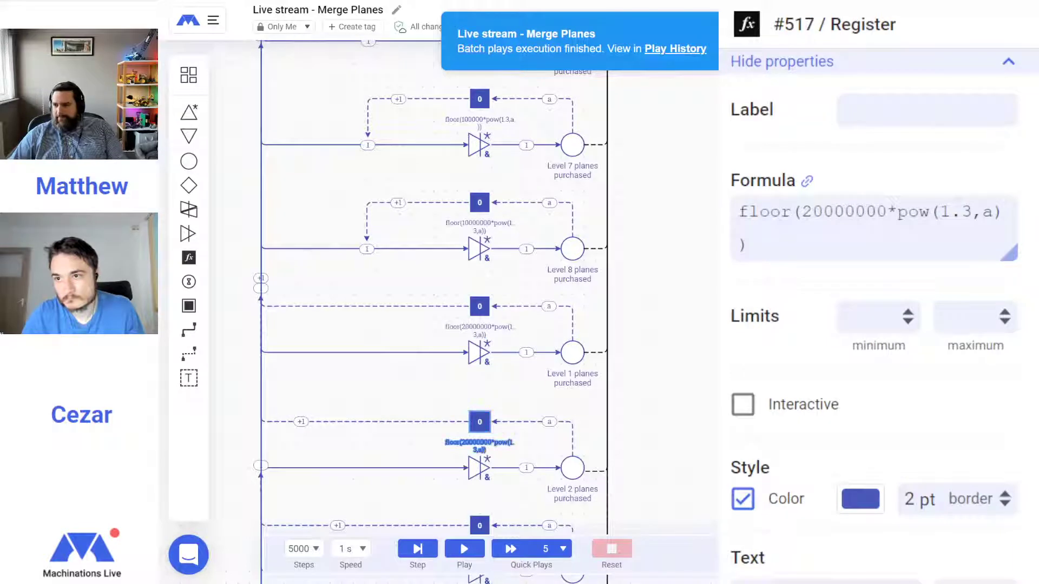
{"action": "left_click_drag", "start_coordinate": [769, 246], "coordinate": [720, 224]}
{"action": "key", "text": "ctrl+v"}
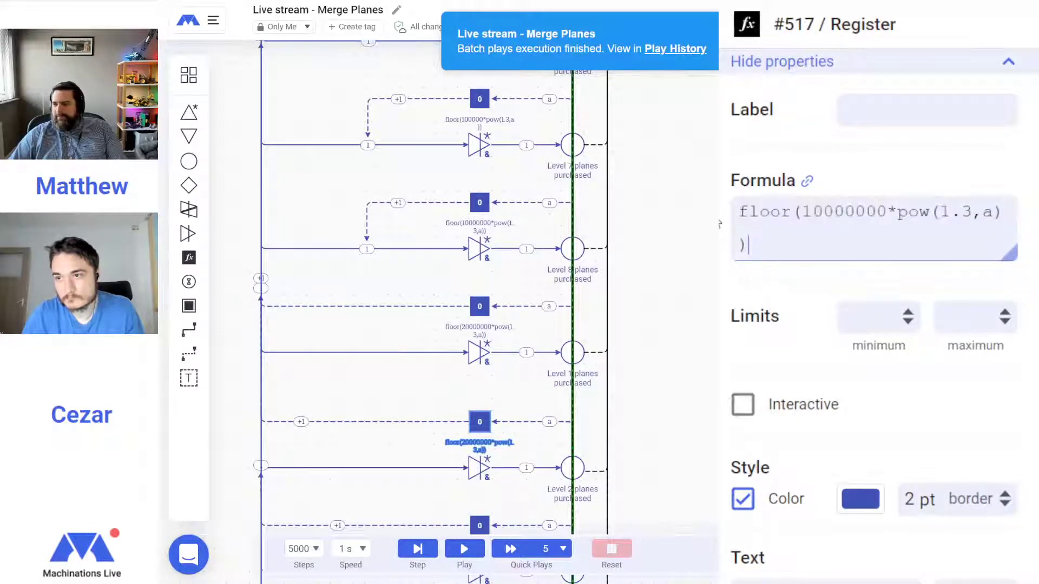
{"action": "left_click_drag", "start_coordinate": [814, 212], "coordinate": [803, 212]}
{"action": "type", "text": "2"}
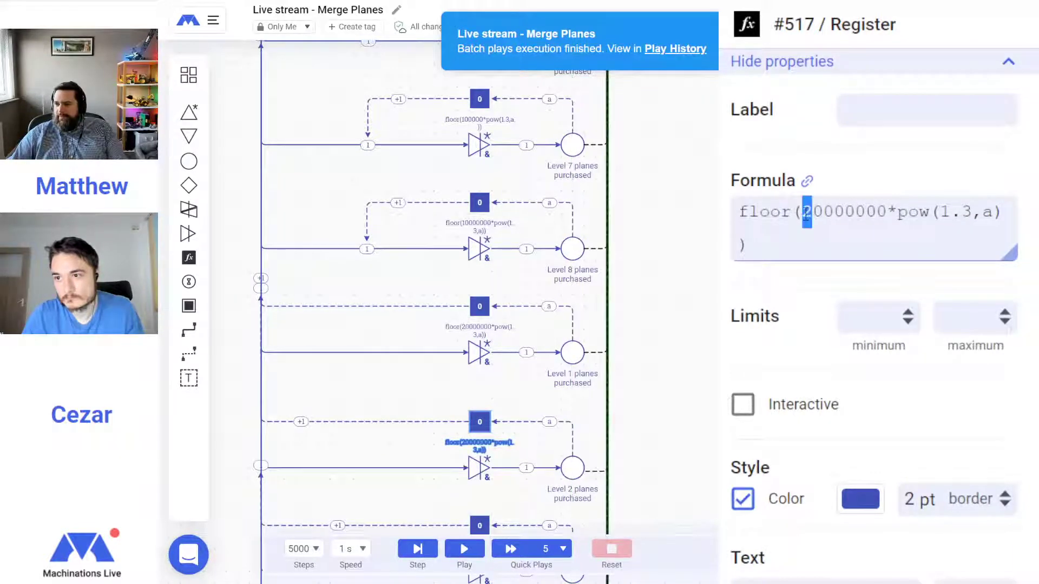
{"action": "type", "text": "5"}
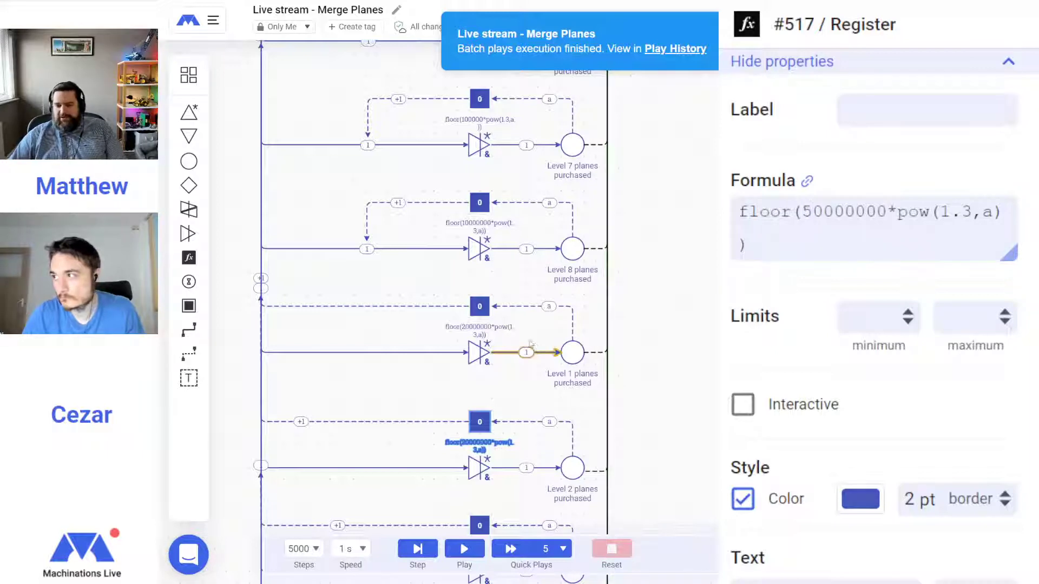
Set the second group's Level 3 planes register formula to floor(100000000*pow(1.3,a))
{"action": "scroll", "coordinate": [512, 367], "scroll_direction": "down", "scroll_amount": 3}
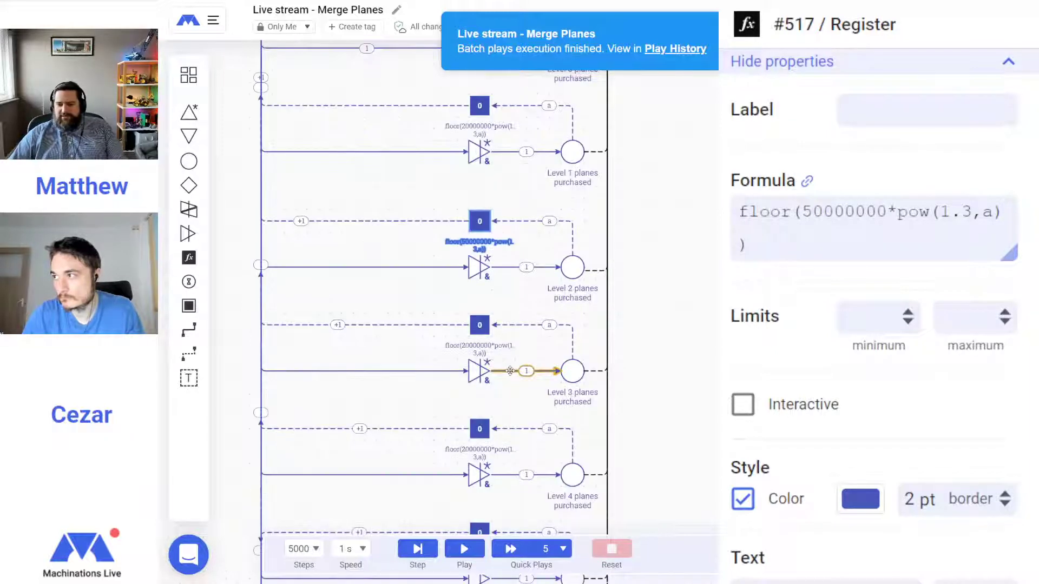
{"action": "left_click", "coordinate": [475, 341]}
{"action": "triple_click", "coordinate": [780, 239]}
{"action": "key", "text": "ctrl+v"}
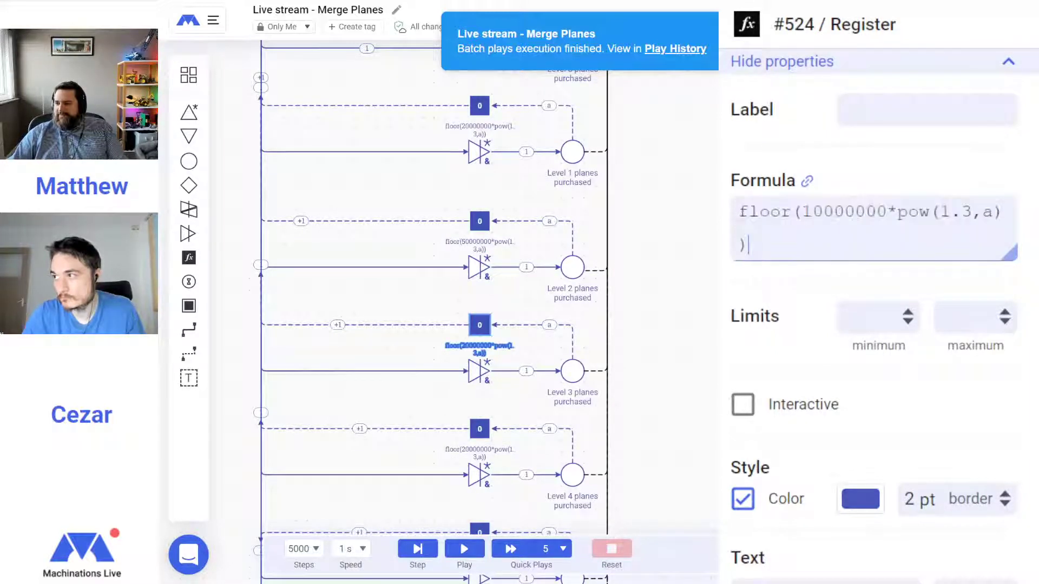
{"action": "left_click_drag", "start_coordinate": [799, 213], "coordinate": [813, 214]}
{"action": "type", "text": "2"}
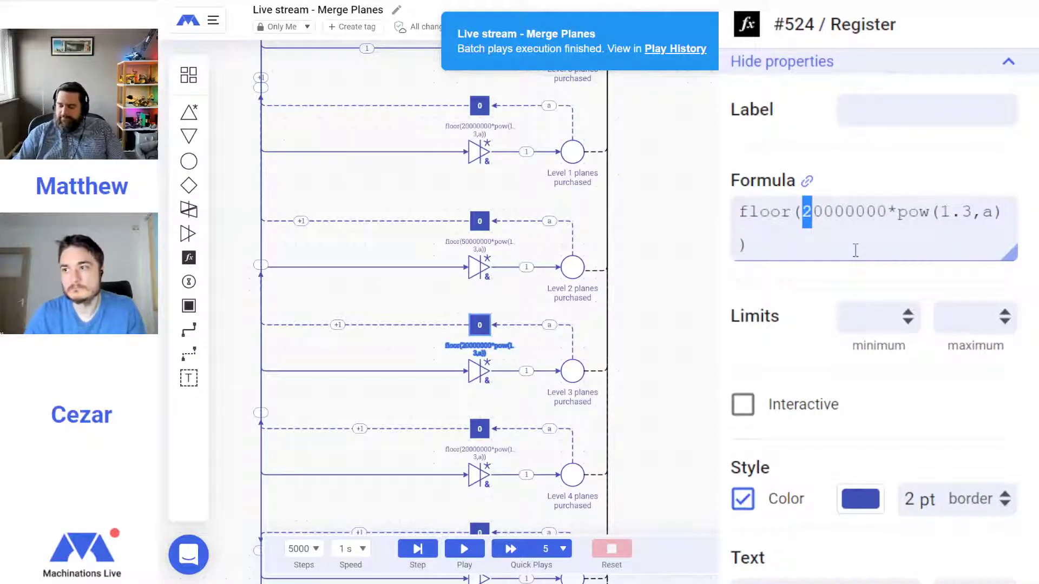
{"action": "type", "text": "10"}
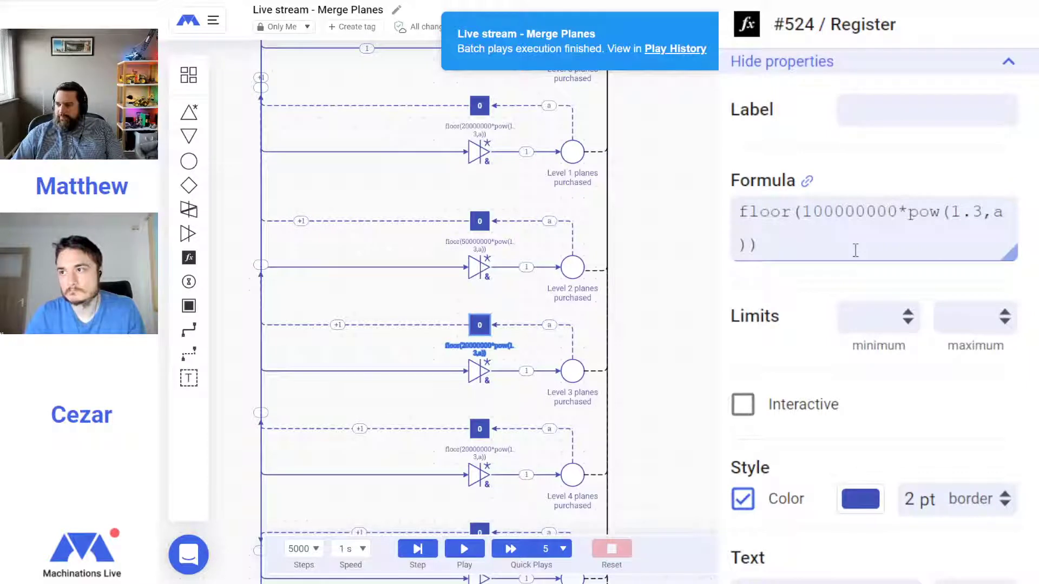
{"action": "left_click", "coordinate": [480, 429]}
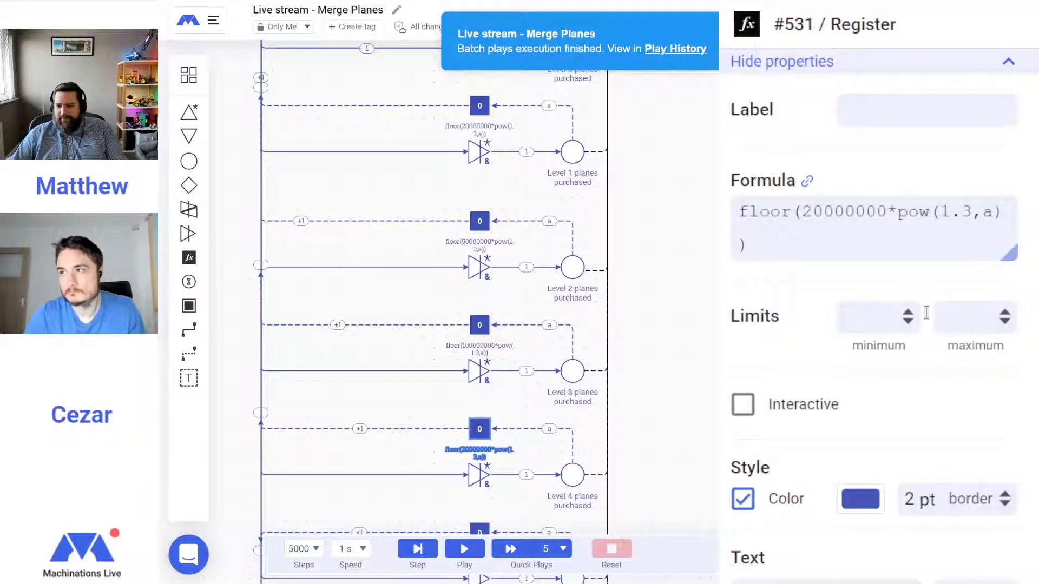
{"action": "left_click", "coordinate": [768, 245]}
{"action": "key", "text": "ctrl+a"}
{"action": "key", "text": "ctrl+v"}
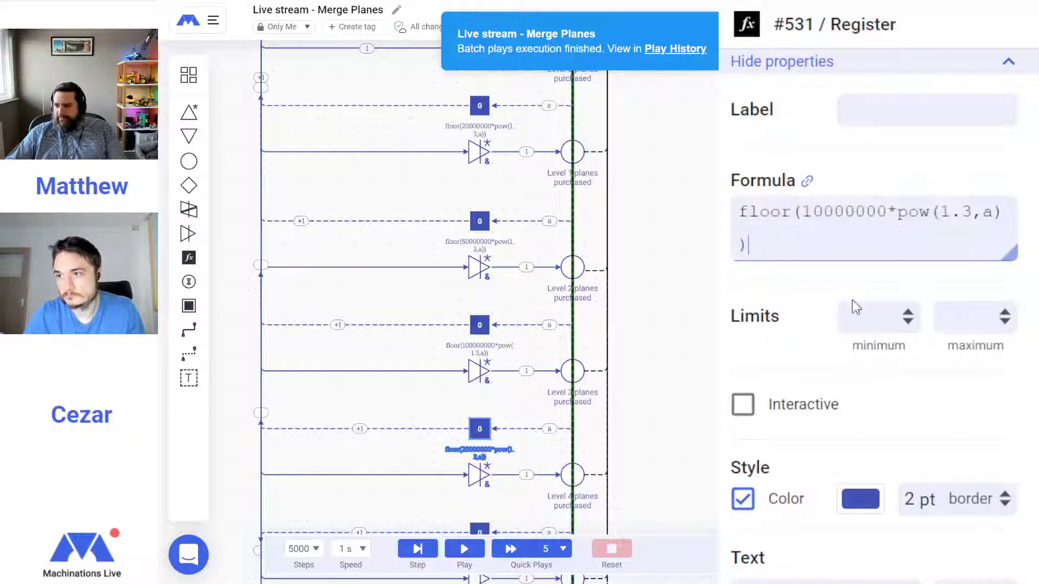
{"action": "left_click", "coordinate": [480, 325]}
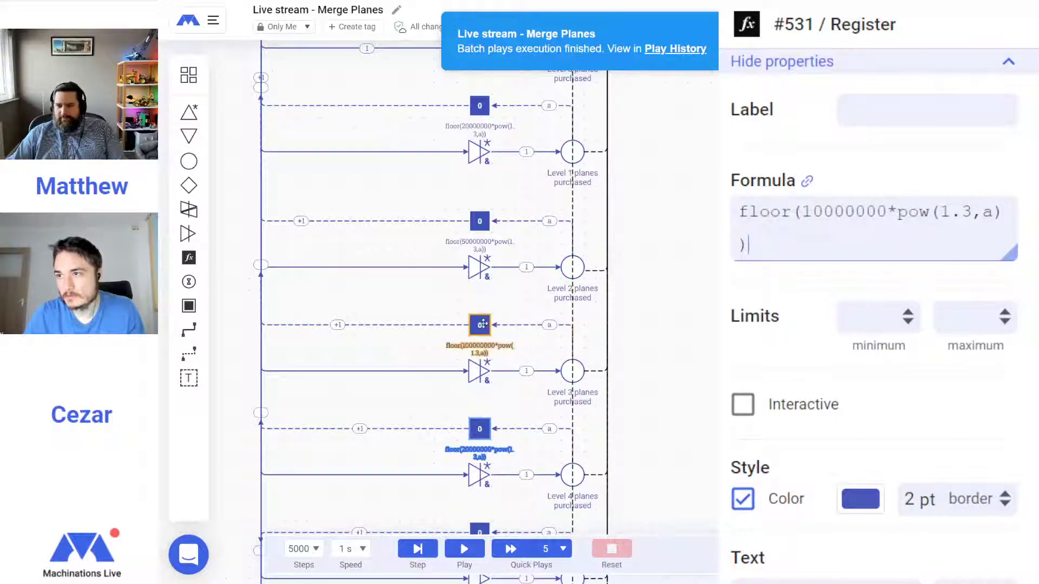
{"action": "left_click_drag", "start_coordinate": [769, 243], "coordinate": [721, 210]}
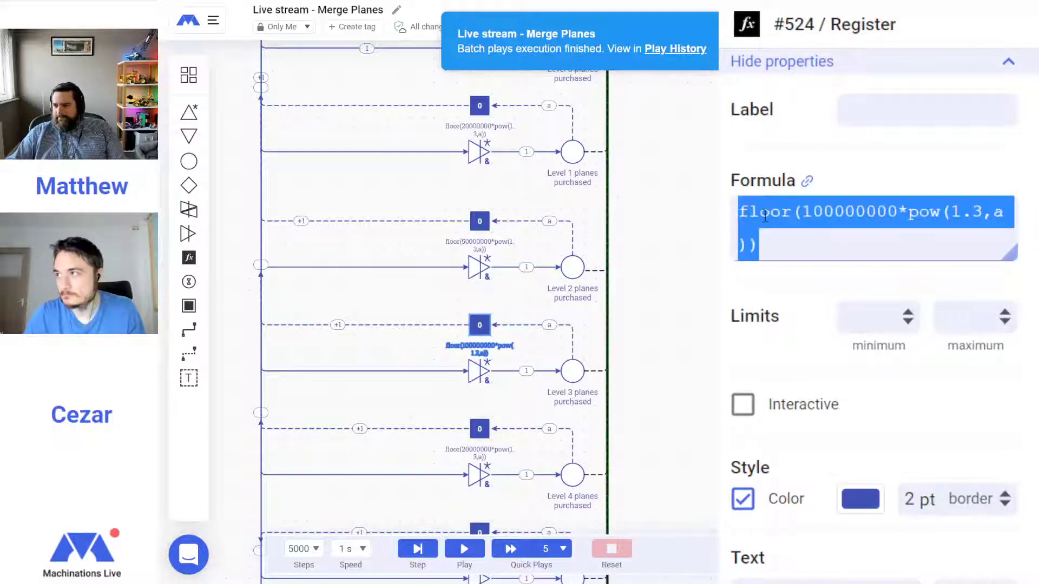
{"action": "right_click", "coordinate": [739, 217]}
{"action": "left_click", "coordinate": [788, 275]}
{"action": "left_click", "coordinate": [480, 429]}
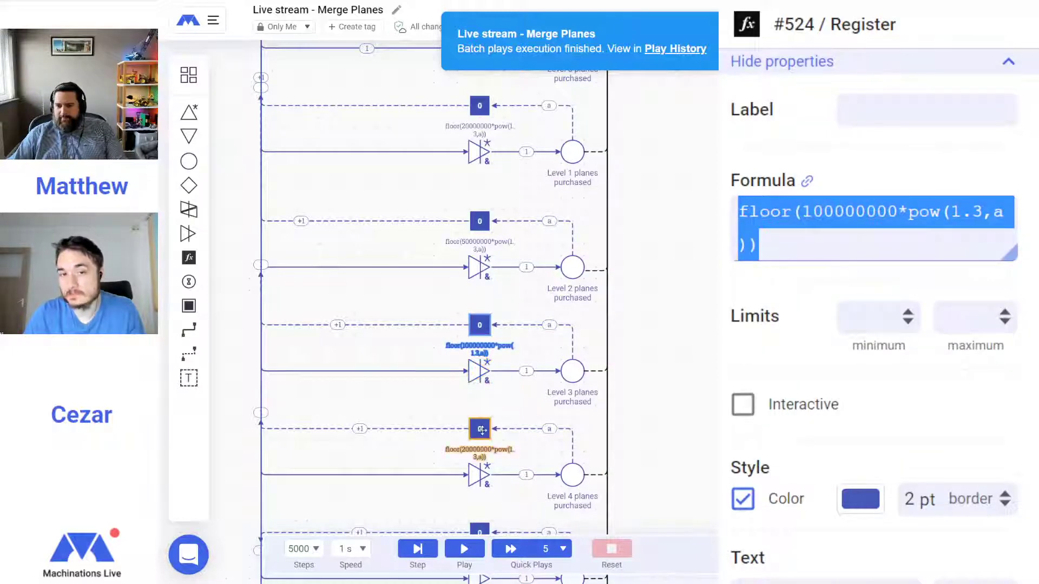
{"action": "left_click_drag", "start_coordinate": [771, 245], "coordinate": [721, 223]}
{"action": "key", "text": "ctrl+v"}
{"action": "left_click", "coordinate": [816, 212]}
{"action": "type", "text": "0"}
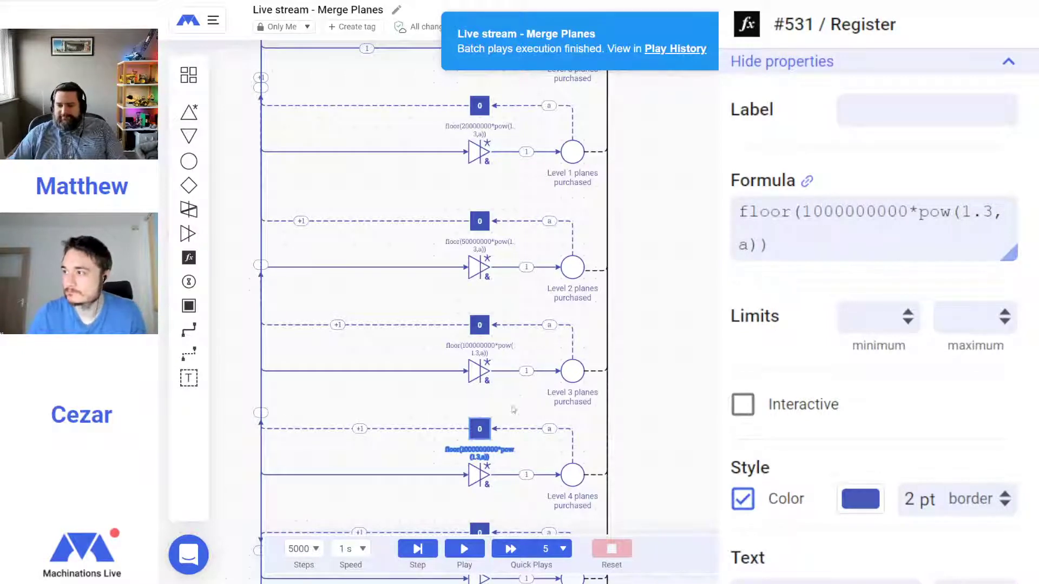
{"action": "scroll", "coordinate": [513, 414], "scroll_direction": "down", "scroll_amount": 4}
{"action": "left_click", "coordinate": [479, 332]}
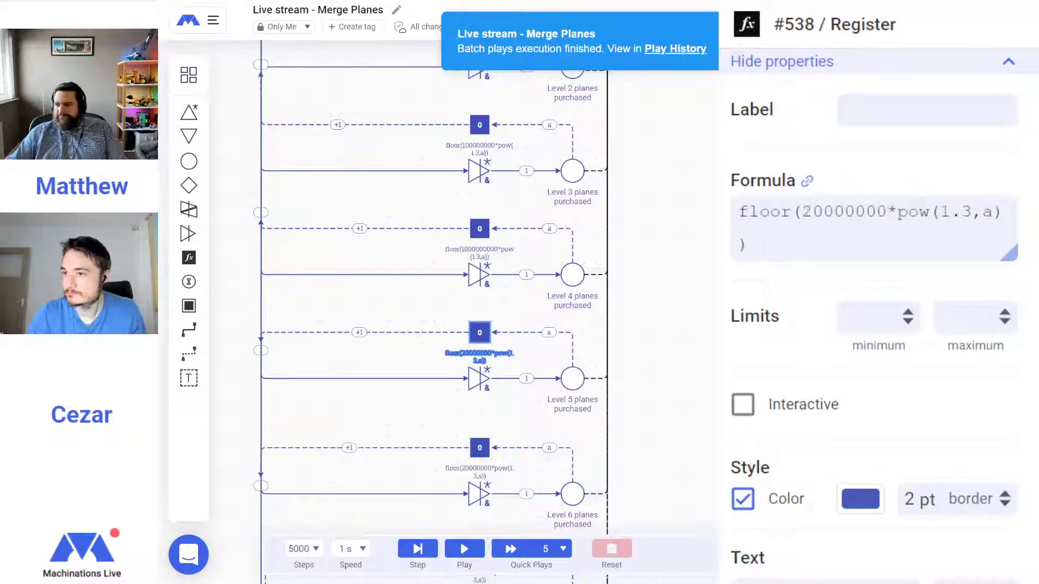
{"action": "left_click", "coordinate": [777, 246]}
{"action": "key", "text": "ctrl+a"}
{"action": "key", "text": "ctrl+v"}
{"action": "left_click", "coordinate": [816, 211]}
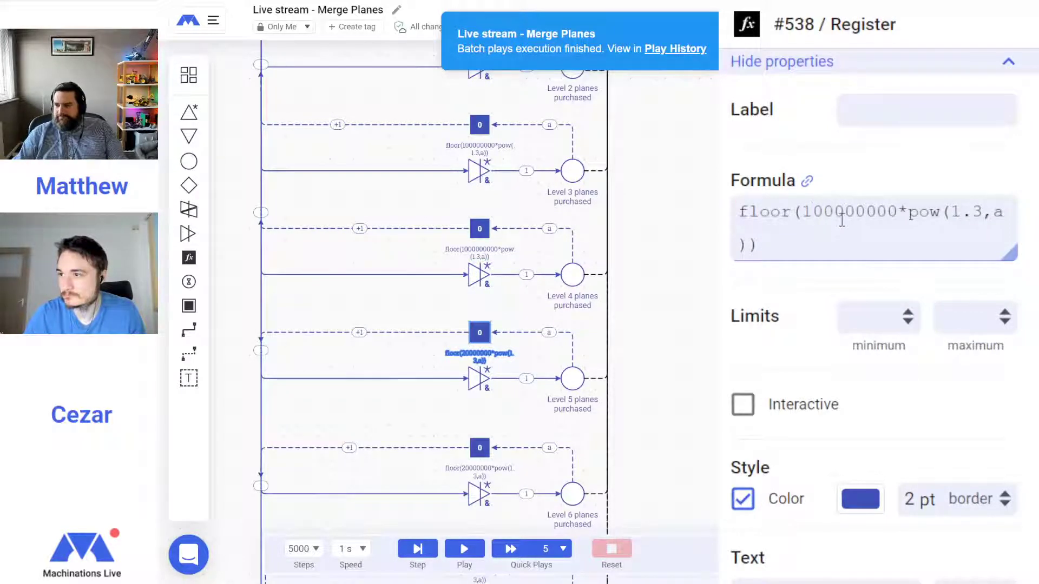
{"action": "type", "text": "0"}
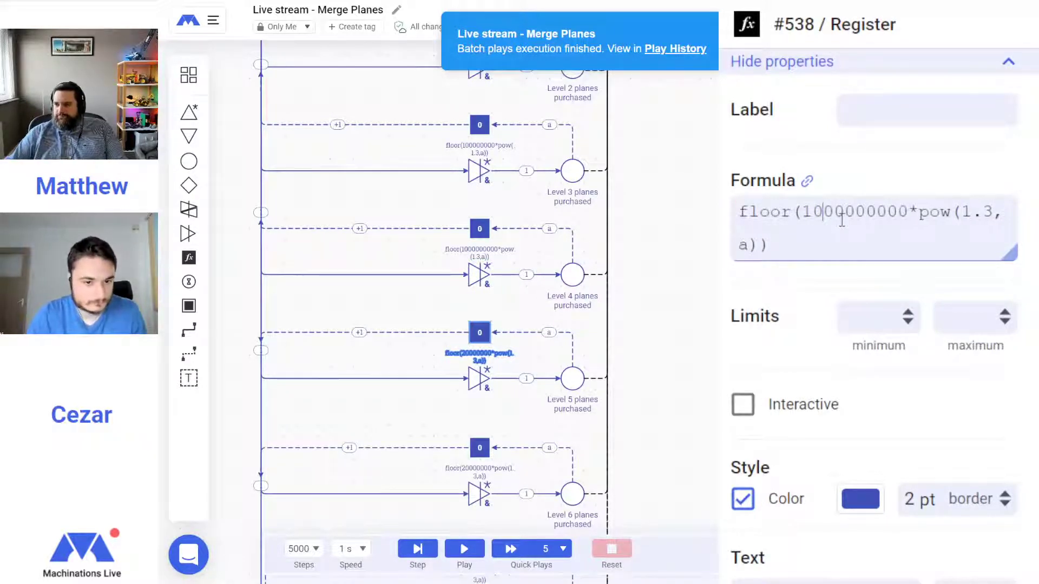
{"action": "left_click", "coordinate": [703, 375]}
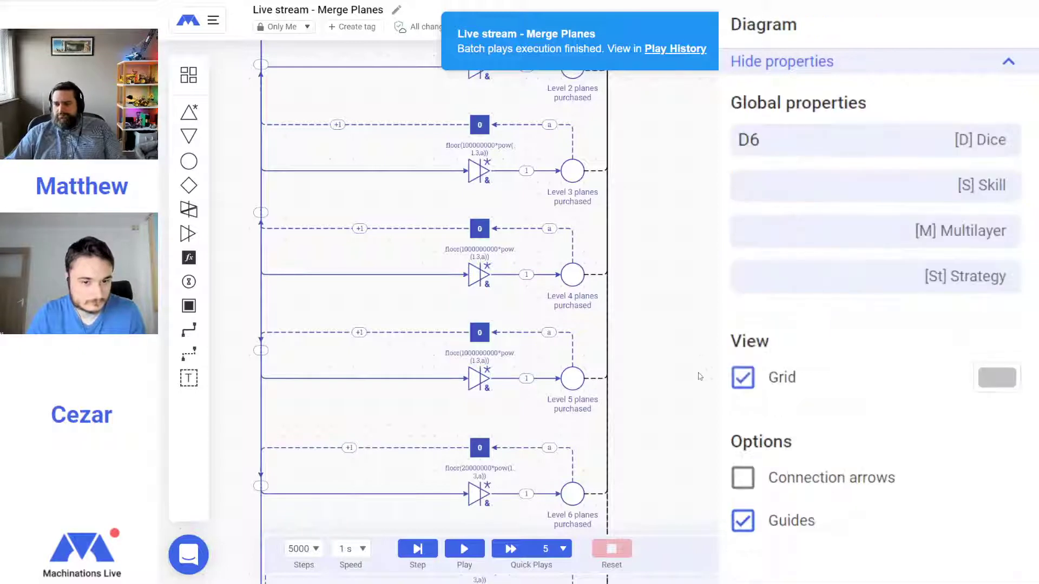
Play the diagram briefly and stop it, set the quick plays count to 1, and run the batch simulation
{"action": "left_click", "coordinate": [466, 549]}
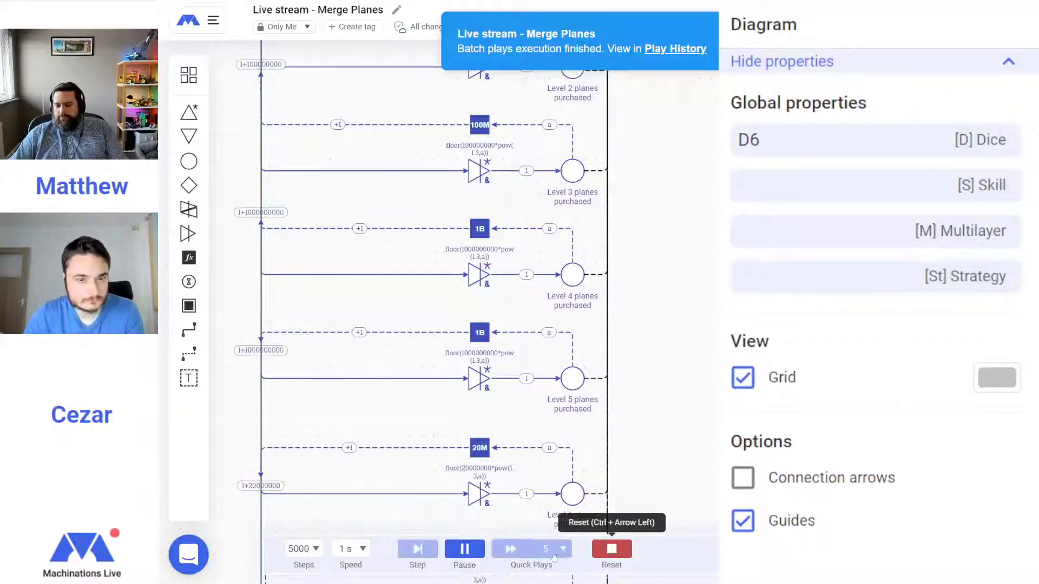
{"action": "left_click", "coordinate": [564, 556]}
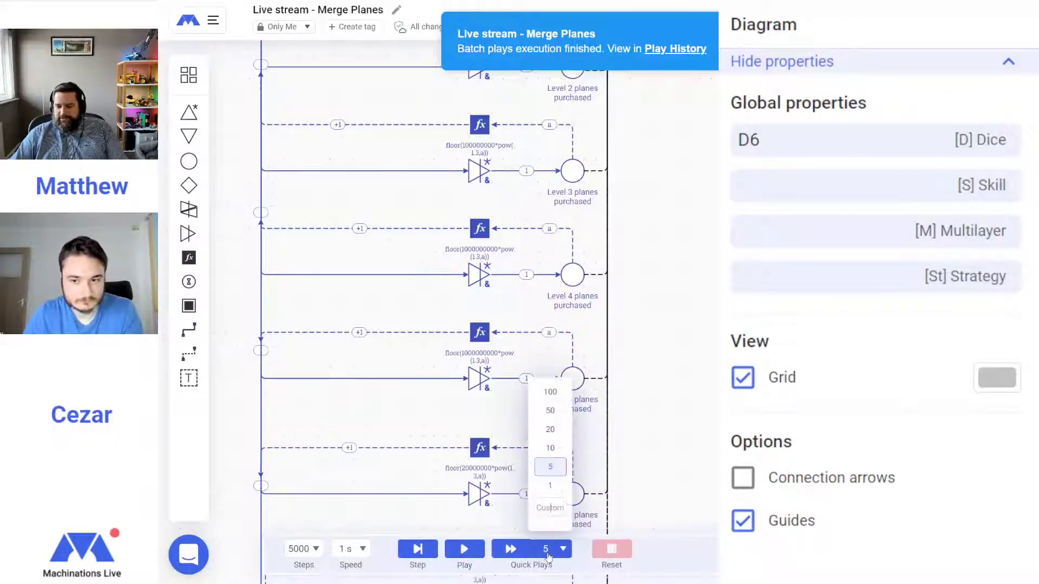
{"action": "left_click", "coordinate": [550, 486]}
{"action": "left_click", "coordinate": [510, 549]}
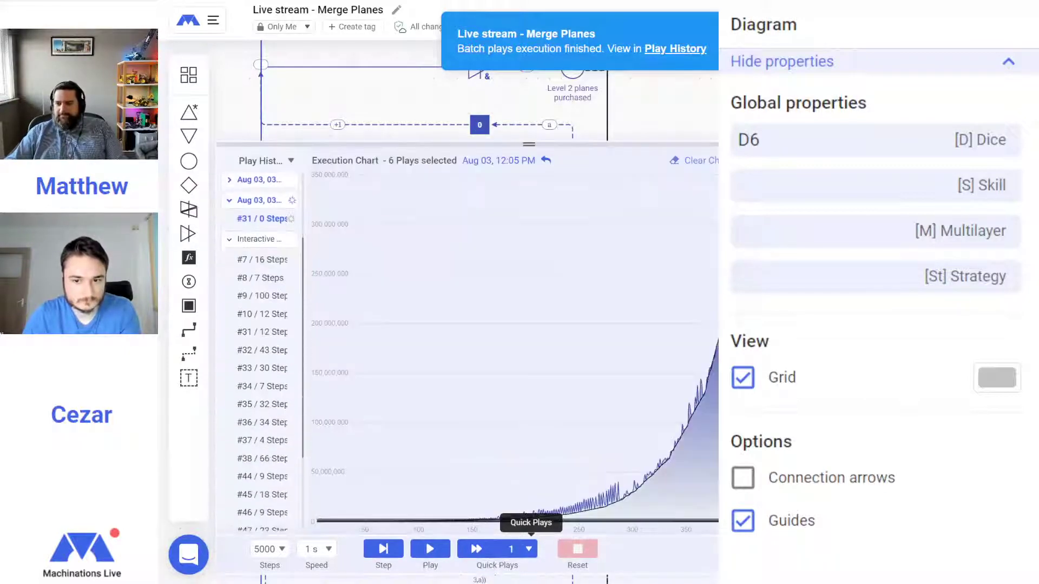
{"action": "mouse_move", "coordinate": [461, 236]}
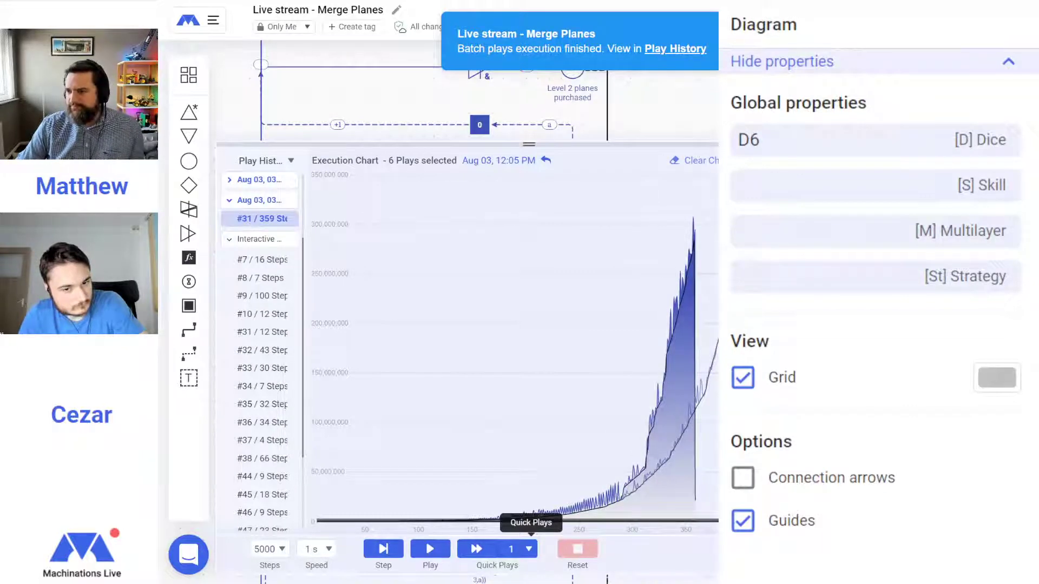
Insert the private library component "Player choice loop" in the empty area beside the coin source
{"action": "scroll", "coordinate": [363, 332], "scroll_direction": "up", "scroll_amount": 10}
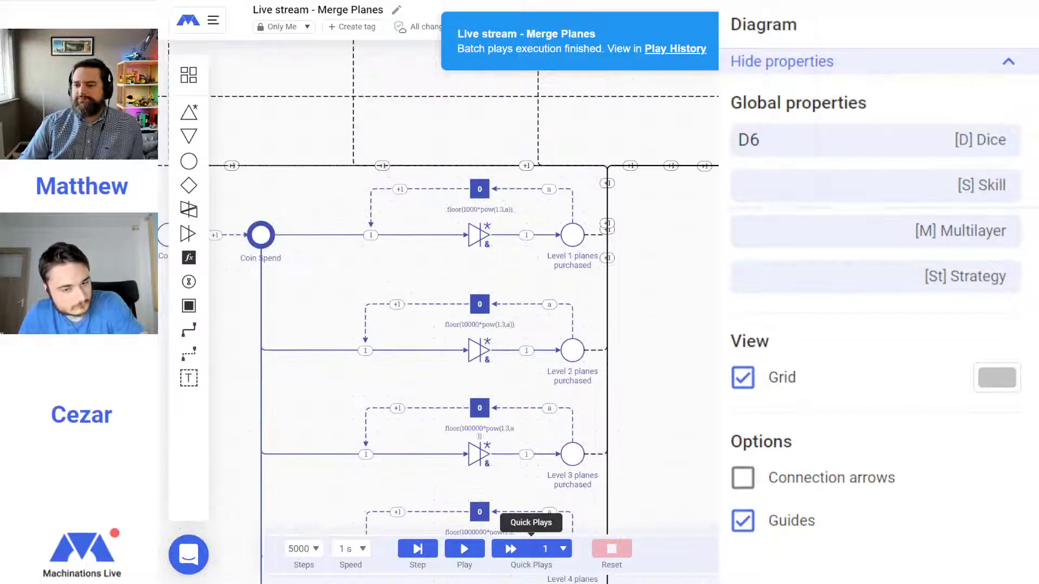
{"action": "scroll", "coordinate": [362, 332], "scroll_direction": "left", "scroll_amount": 6}
{"action": "scroll", "coordinate": [362, 332], "scroll_direction": "left", "scroll_amount": 2}
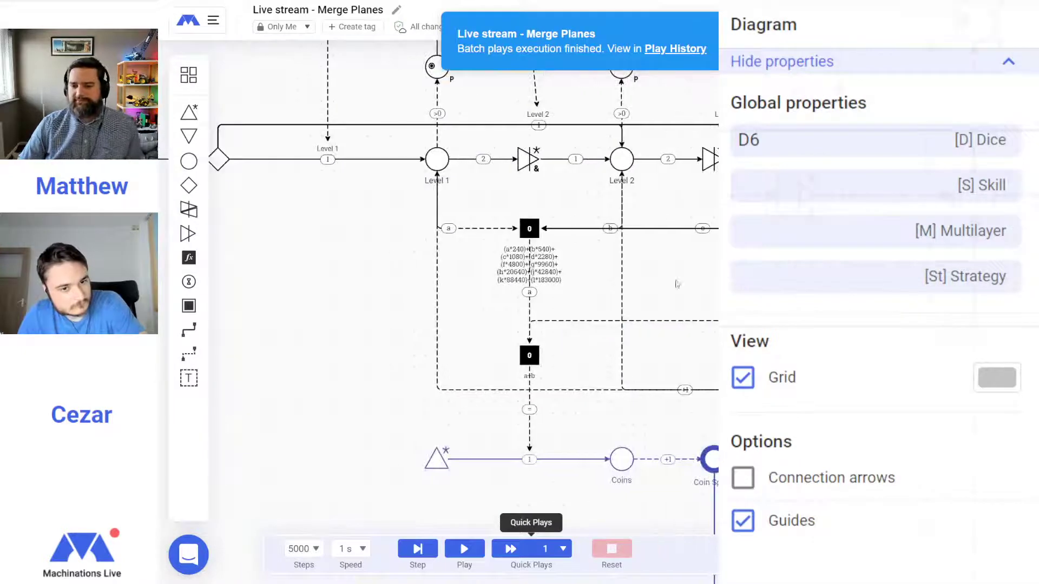
{"action": "scroll", "coordinate": [695, 370], "scroll_direction": "right", "scroll_amount": 3}
{"action": "scroll", "coordinate": [695, 370], "scroll_direction": "up", "scroll_amount": 1}
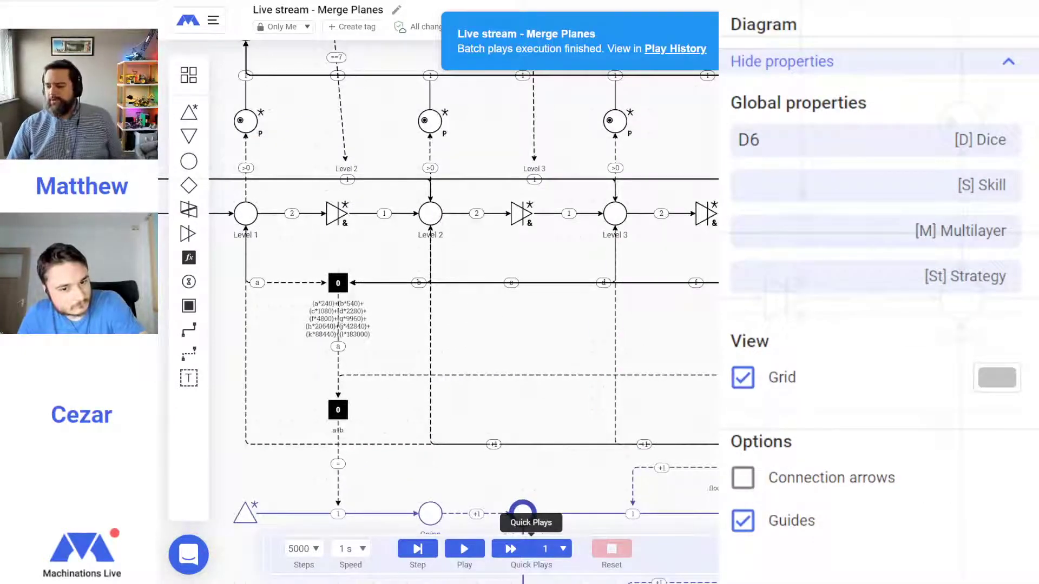
{"action": "scroll", "coordinate": [599, 276], "scroll_direction": "down", "scroll_amount": 2}
{"action": "scroll", "coordinate": [309, 446], "scroll_direction": "down", "scroll_amount": 3}
{"action": "scroll", "coordinate": [308, 447], "scroll_direction": "left", "scroll_amount": 3}
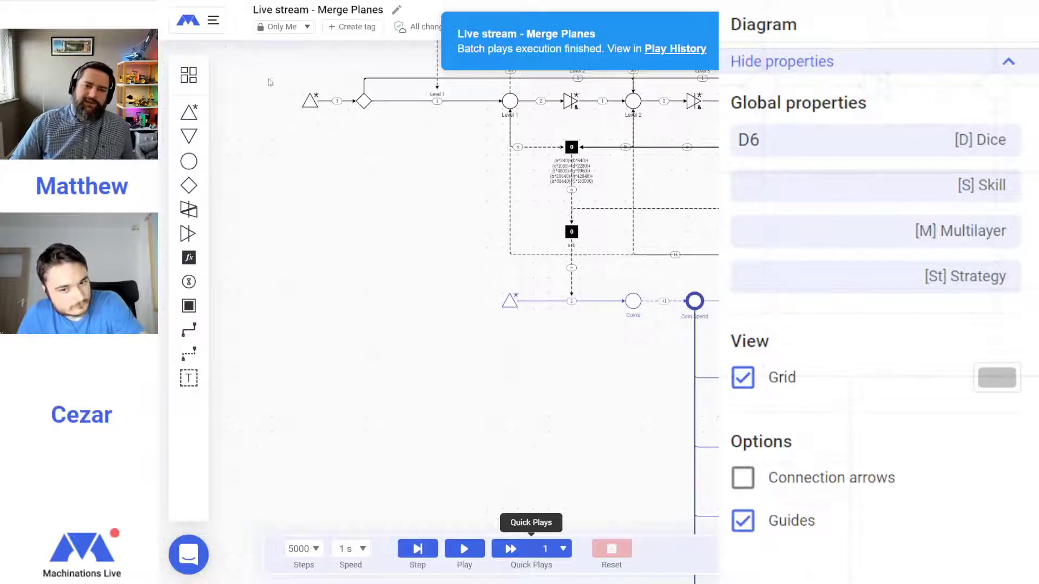
{"action": "left_click_drag", "start_coordinate": [315, 267], "coordinate": [530, 220]}
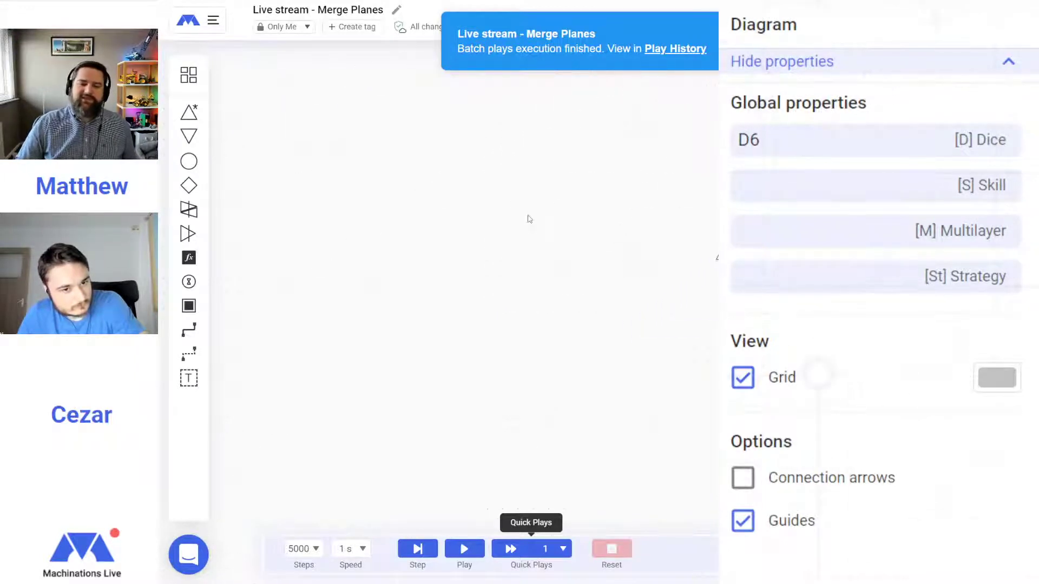
{"action": "left_click", "coordinate": [190, 78]}
{"action": "scroll", "coordinate": [336, 403], "scroll_direction": "down", "scroll_amount": 2}
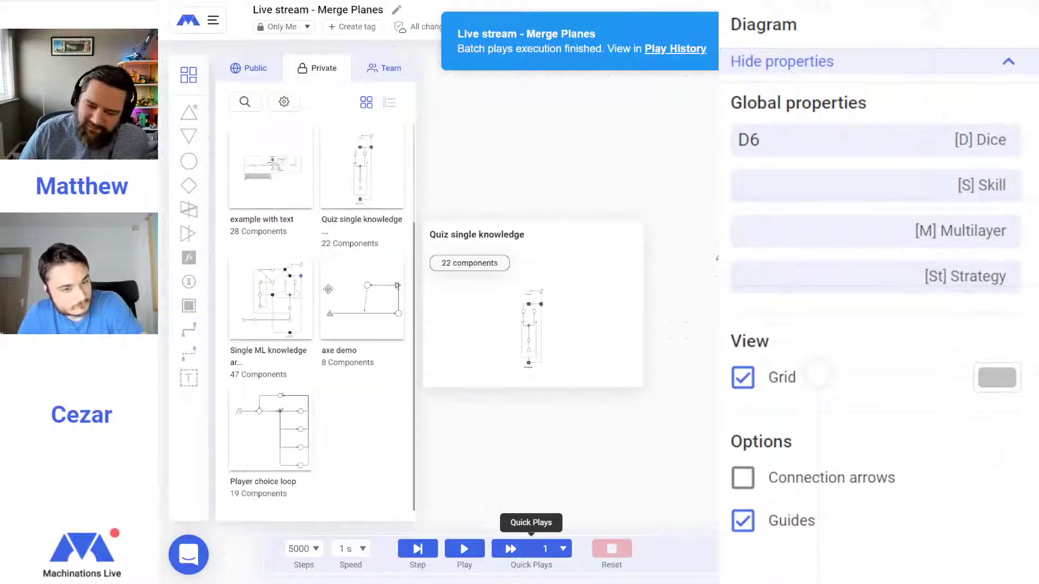
{"action": "left_click_drag", "start_coordinate": [276, 439], "coordinate": [445, 340]}
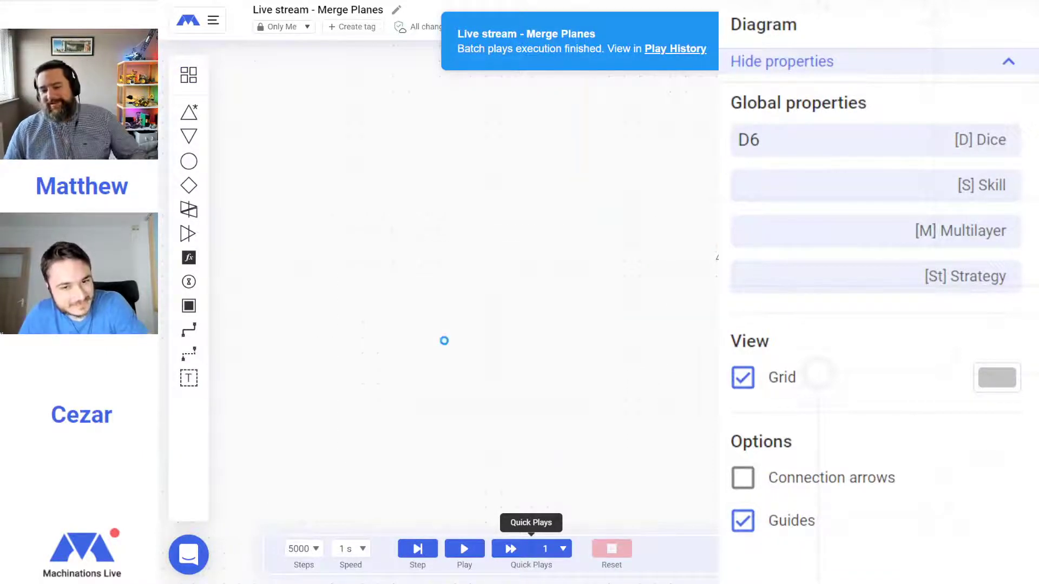
{"action": "left_click_drag", "start_coordinate": [668, 377], "coordinate": [526, 332]}
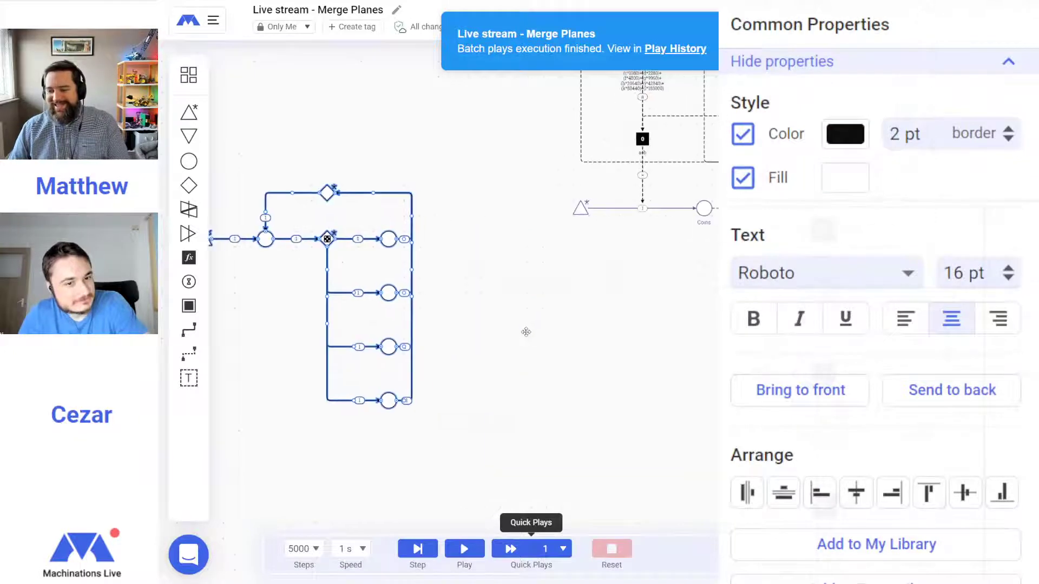
{"action": "left_click", "coordinate": [528, 336]}
Delete the two lowest pools of the player choice loop together with their resource connections
{"action": "left_click_drag", "start_coordinate": [487, 432], "coordinate": [279, 331]}
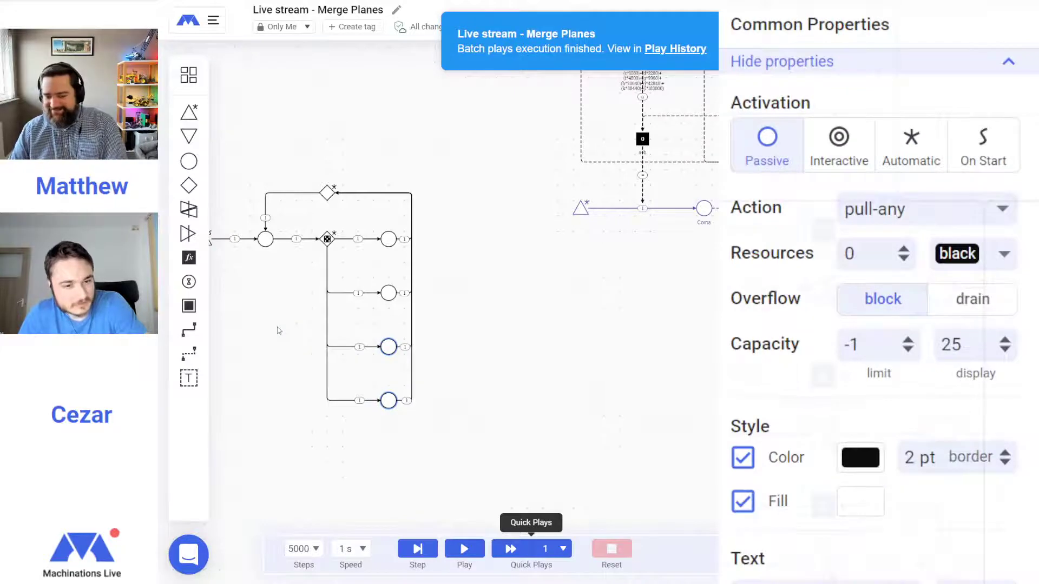
{"action": "key", "text": "Delete"}
{"action": "left_click", "coordinate": [408, 354]}
{"action": "key", "text": "Delete"}
{"action": "left_click", "coordinate": [353, 350]}
{"action": "key", "text": "Delete"}
{"action": "left_click", "coordinate": [357, 400]}
{"action": "key", "text": "Delete"}
Reposition the whole trimmed choice loop further down and to the right in the empty canvas area
{"action": "left_click_drag", "start_coordinate": [411, 351], "coordinate": [449, 393]}
{"action": "left_click_drag", "start_coordinate": [526, 409], "coordinate": [216, 209]}
{"action": "left_click_drag", "start_coordinate": [311, 295], "coordinate": [401, 382]}
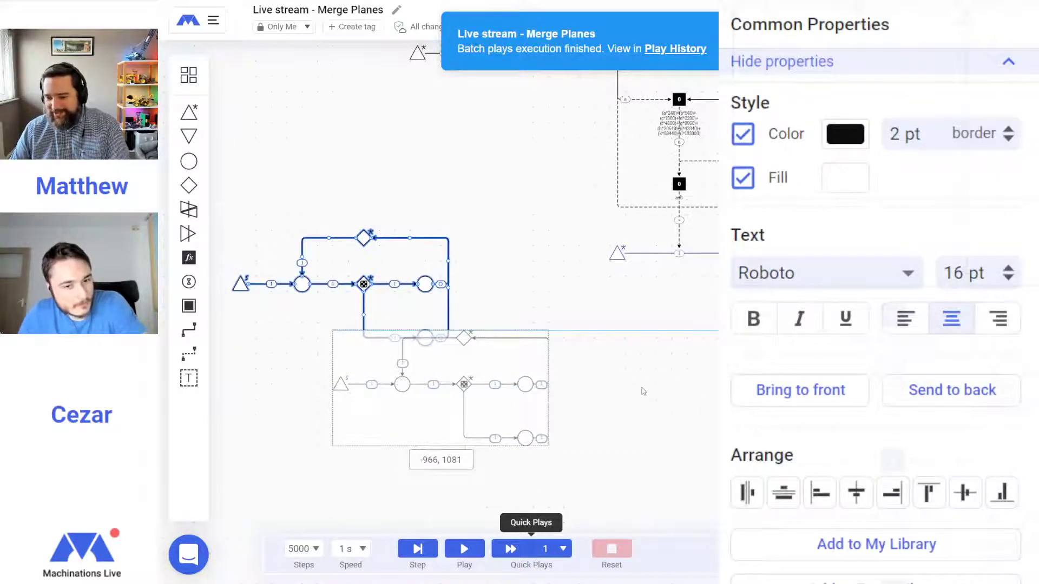
{"action": "left_click", "coordinate": [666, 410]}
Add a pool below the automatic source that feeds the first gate, connect it to that source, and label it "Minutes"
{"action": "left_click_drag", "start_coordinate": [696, 398], "coordinate": [554, 323]}
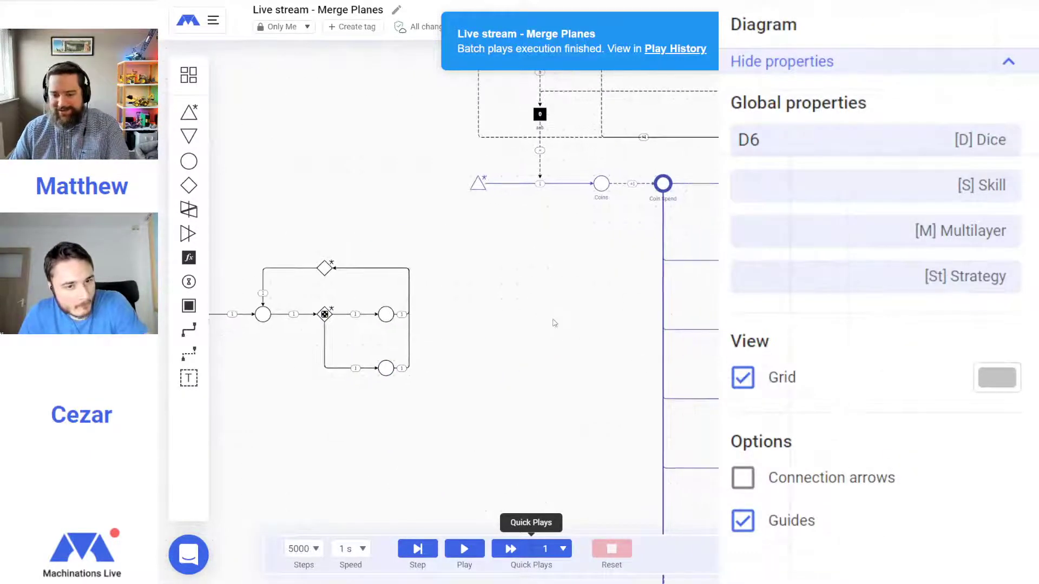
{"action": "left_click_drag", "start_coordinate": [425, 200], "coordinate": [515, 332]}
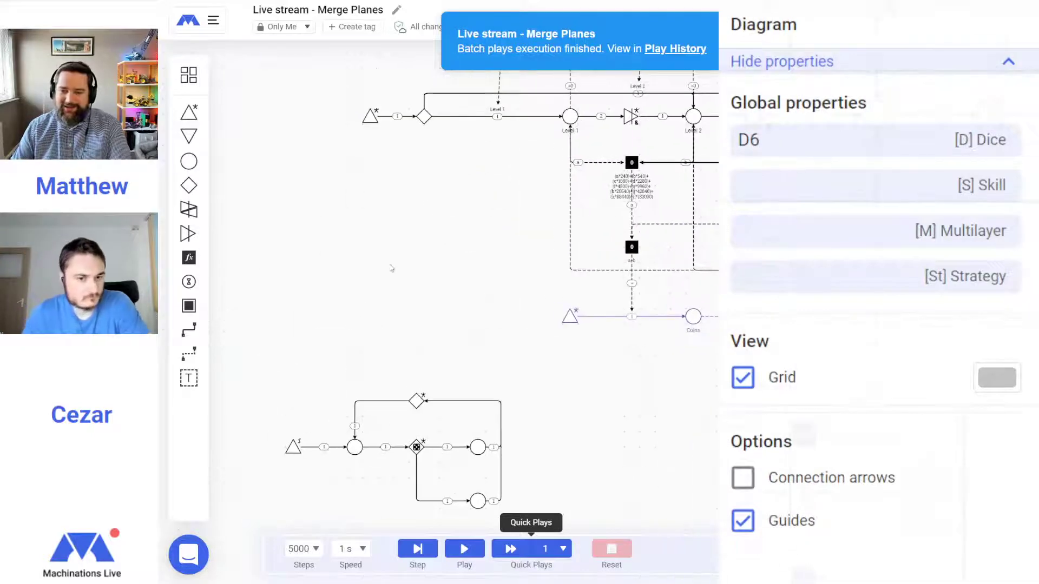
{"action": "left_click", "coordinate": [371, 117]}
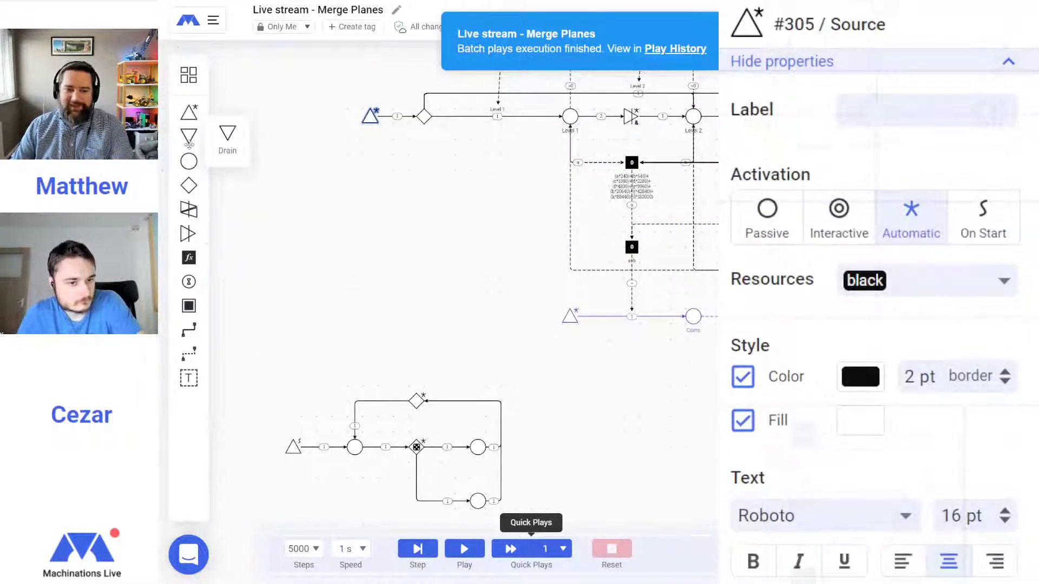
{"action": "left_click", "coordinate": [188, 162]}
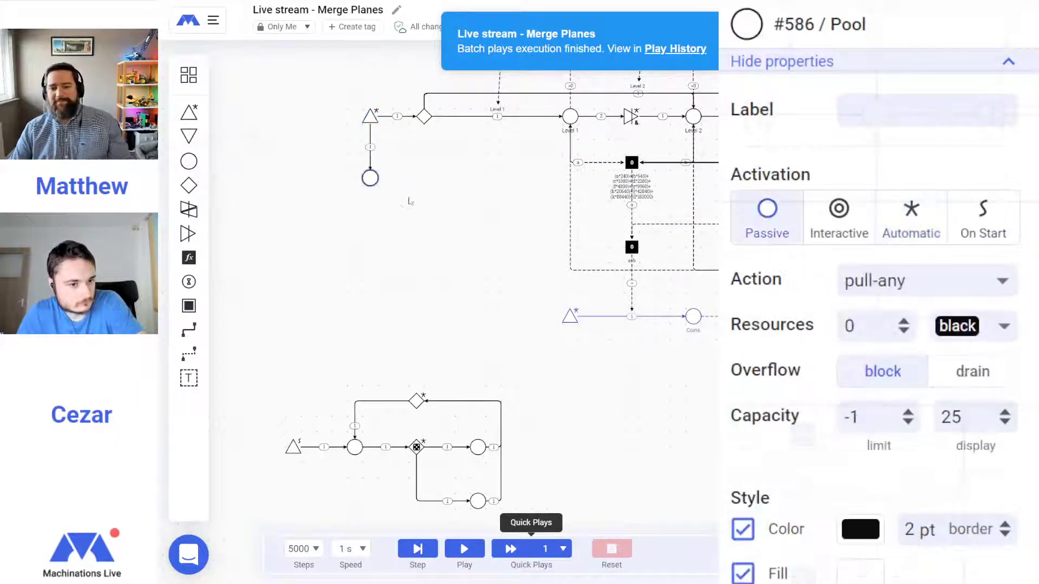
{"action": "left_click", "coordinate": [918, 114]}
{"action": "type", "text": "Minutes"}
{"action": "key", "text": "Return"}
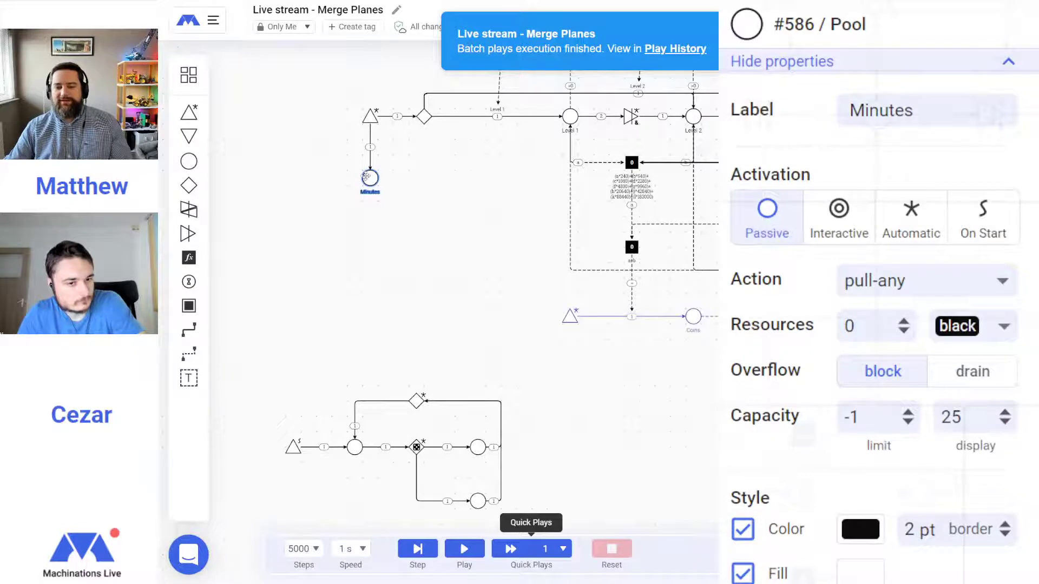
Add a converter below the Minutes pool, followed by a connected pool labelled "Hours"
{"action": "left_click", "coordinate": [186, 233]}
{"action": "left_click", "coordinate": [370, 240]}
{"action": "left_click", "coordinate": [188, 161]}
{"action": "left_click", "coordinate": [370, 300]}
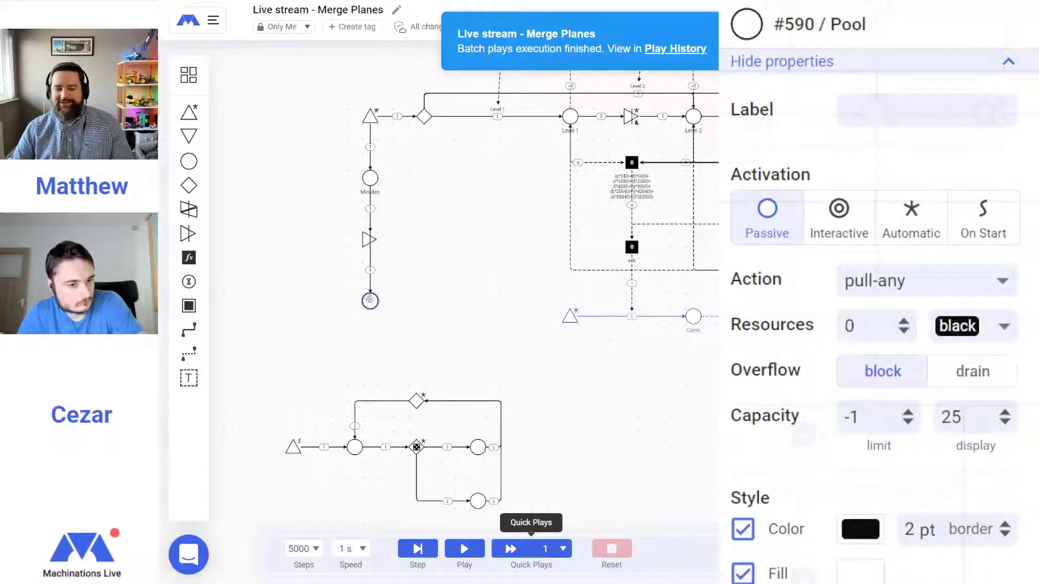
{"action": "left_click", "coordinate": [874, 105]}
{"action": "type", "text": "Hours"}
{"action": "key", "text": "Return"}
Set the formula of the resource connection from Minutes to the converter to 60
{"action": "left_click", "coordinate": [372, 222]}
{"action": "left_click", "coordinate": [741, 211]}
{"action": "double_click", "coordinate": [740, 211]}
{"action": "type", "text": "60"}
{"action": "key", "text": "Return"}
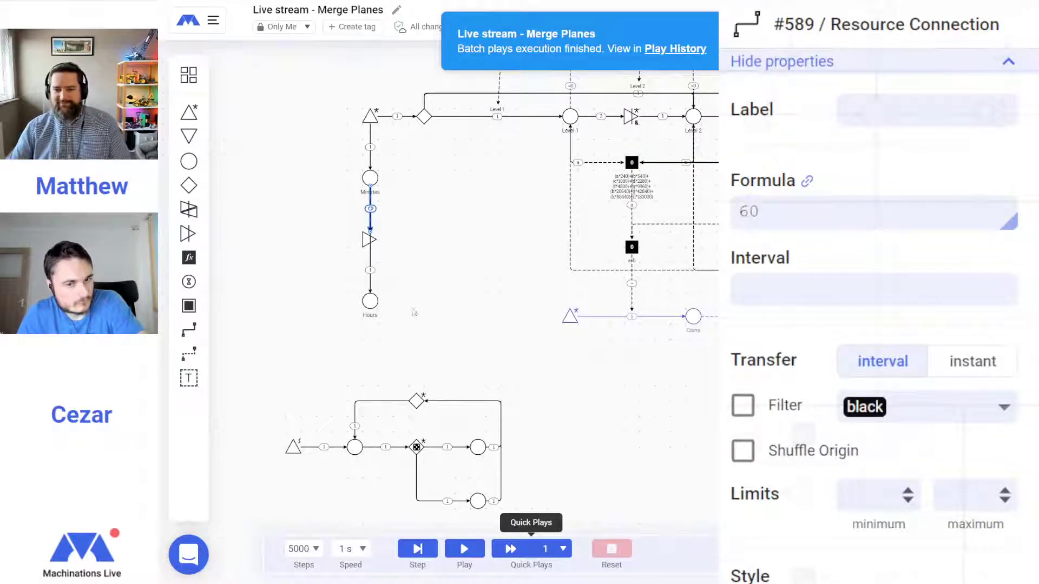
{"action": "left_click", "coordinate": [388, 263]}
Set the converter between Minutes and Hours to Automatic activation with the pull-all action
{"action": "left_click", "coordinate": [369, 239]}
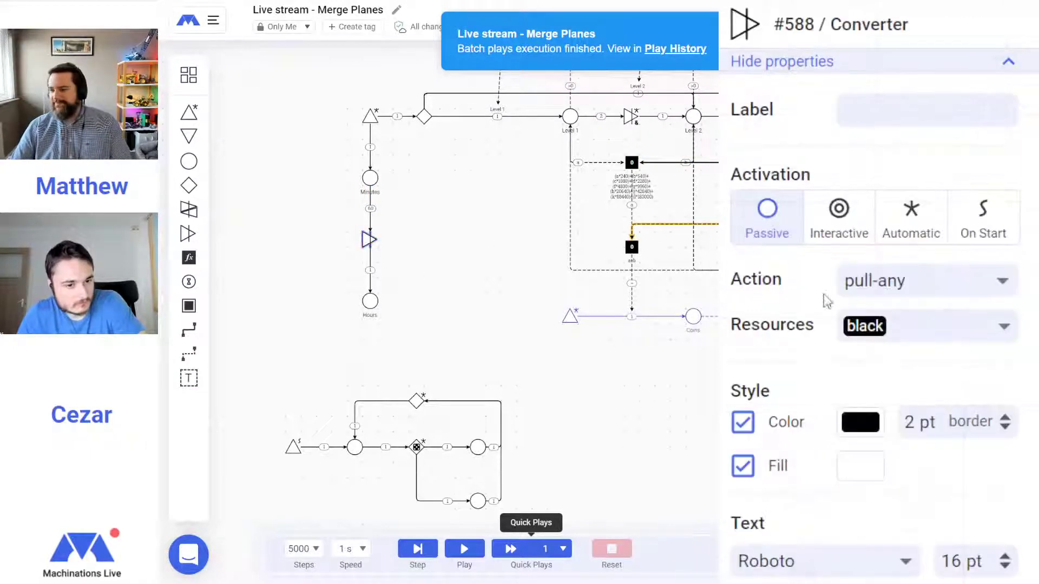
{"action": "left_click", "coordinate": [907, 219]}
{"action": "left_click", "coordinate": [882, 282]}
{"action": "left_click", "coordinate": [884, 373]}
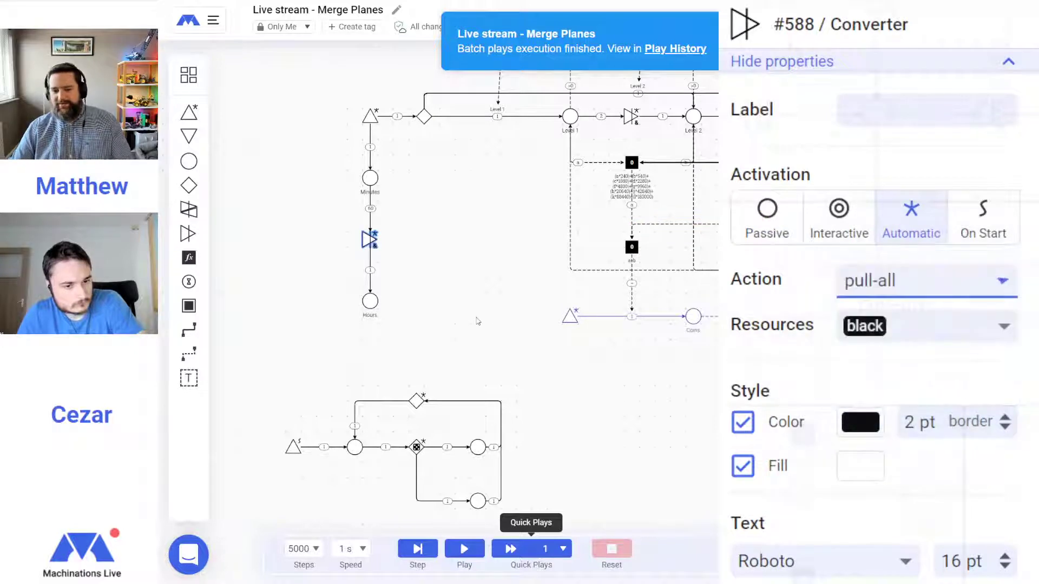
{"action": "left_click", "coordinate": [478, 321]}
Add a source beside the choice loop's lower pool, linked from that pool by a state connection
{"action": "scroll", "coordinate": [541, 368], "scroll_direction": "down", "scroll_amount": 3}
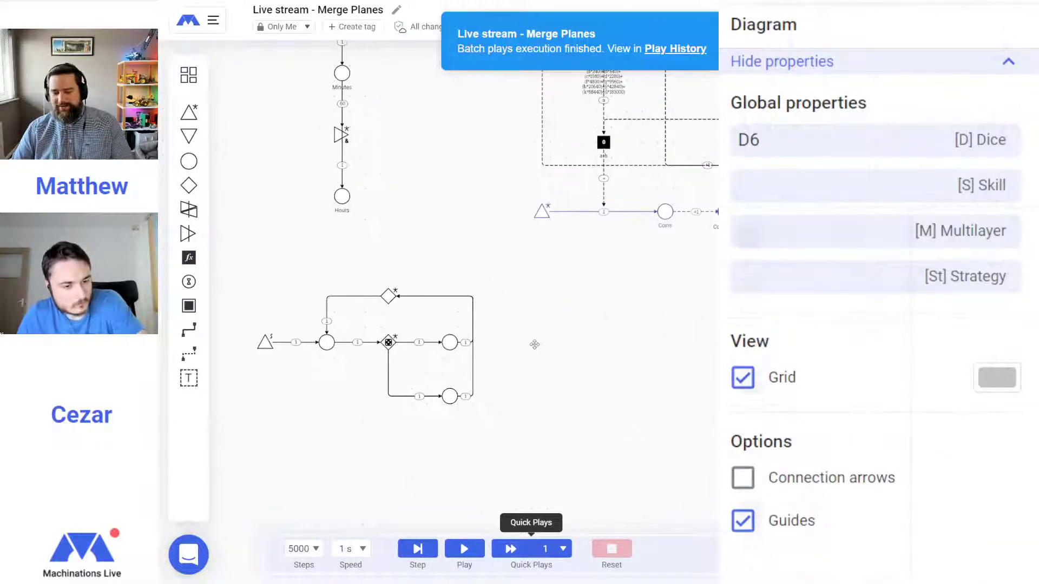
{"action": "left_click", "coordinate": [448, 397]}
{"action": "left_click", "coordinate": [189, 161]}
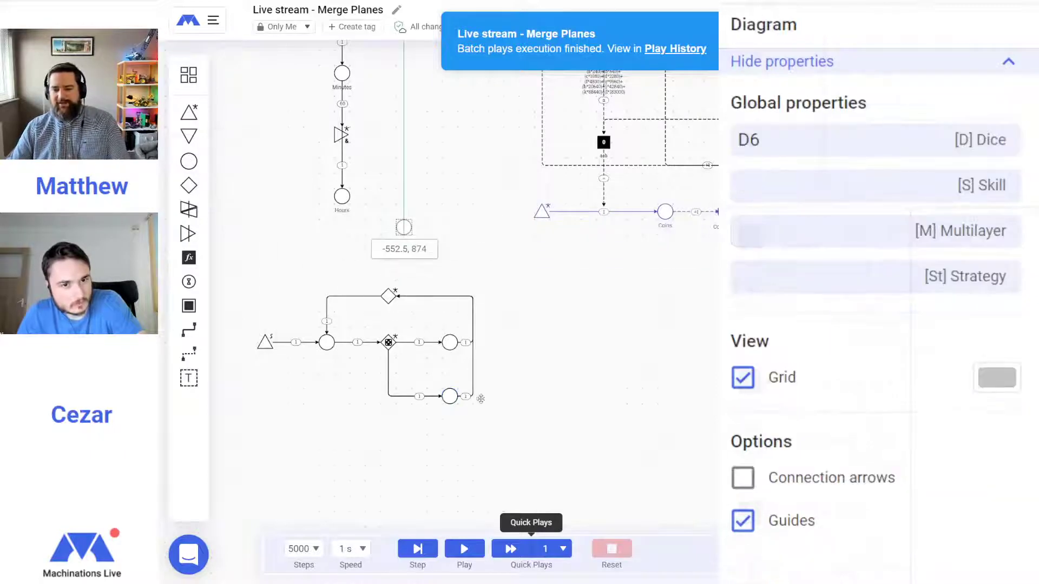
{"action": "left_click", "coordinate": [450, 396]}
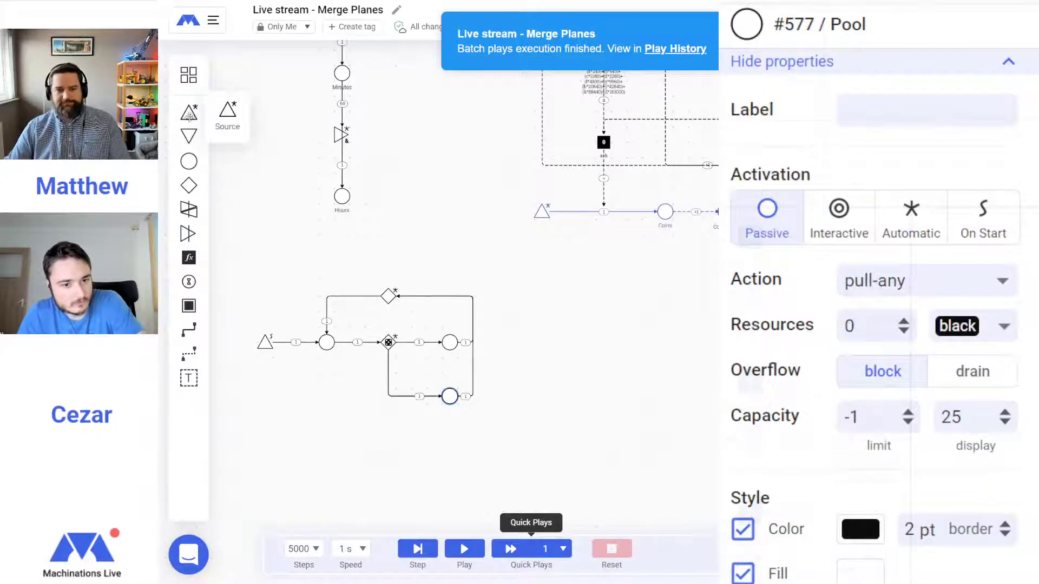
{"action": "left_click", "coordinate": [189, 112]}
{"action": "left_click", "coordinate": [578, 426]}
{"action": "left_click", "coordinate": [511, 396]}
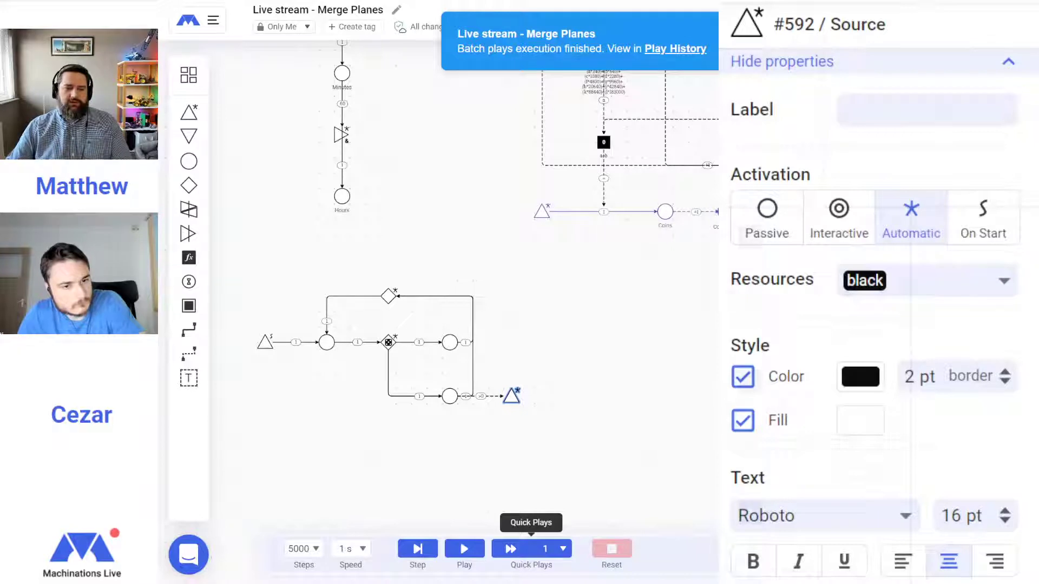
Change the activation of the new source beside the choice loop to Passive
{"action": "left_click", "coordinate": [597, 393]}
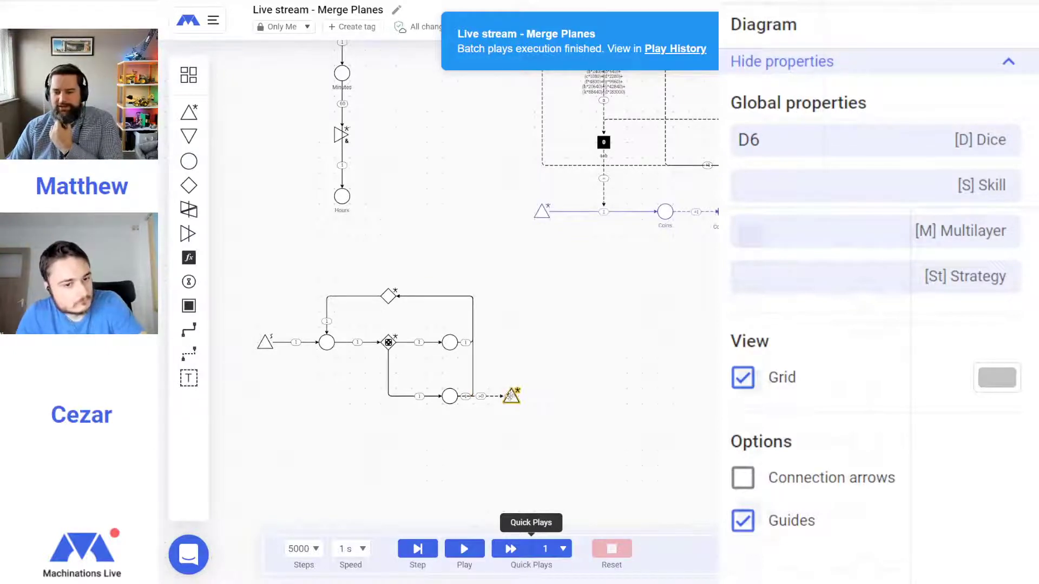
{"action": "left_click", "coordinate": [509, 396]}
{"action": "left_click", "coordinate": [768, 211]}
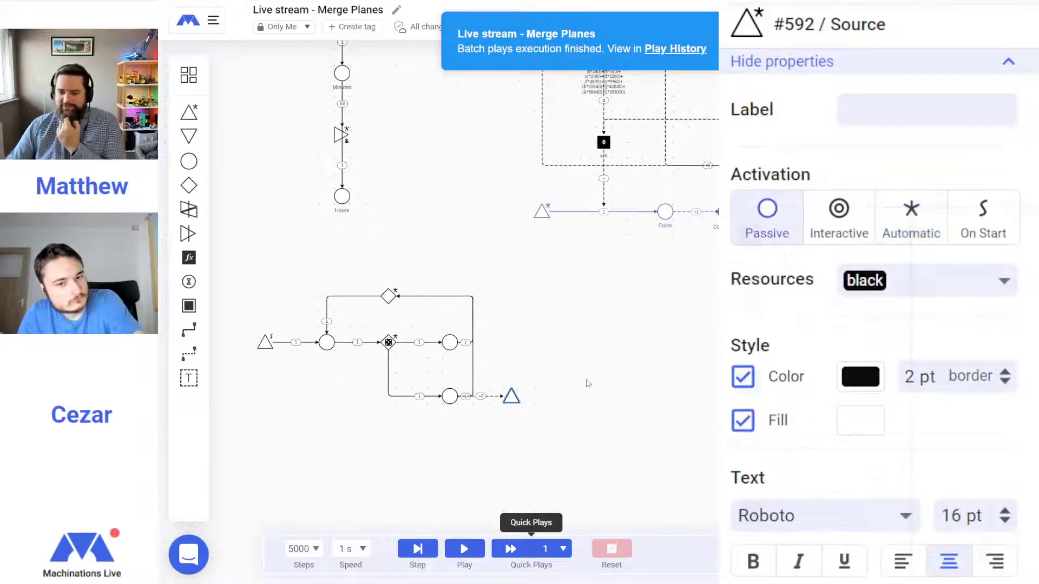
{"action": "left_click", "coordinate": [596, 381]}
Set the formula of the resource connection from the choice loop's random gate to the upper pool to 10
{"action": "left_click", "coordinate": [430, 342]}
{"action": "left_click", "coordinate": [779, 210]}
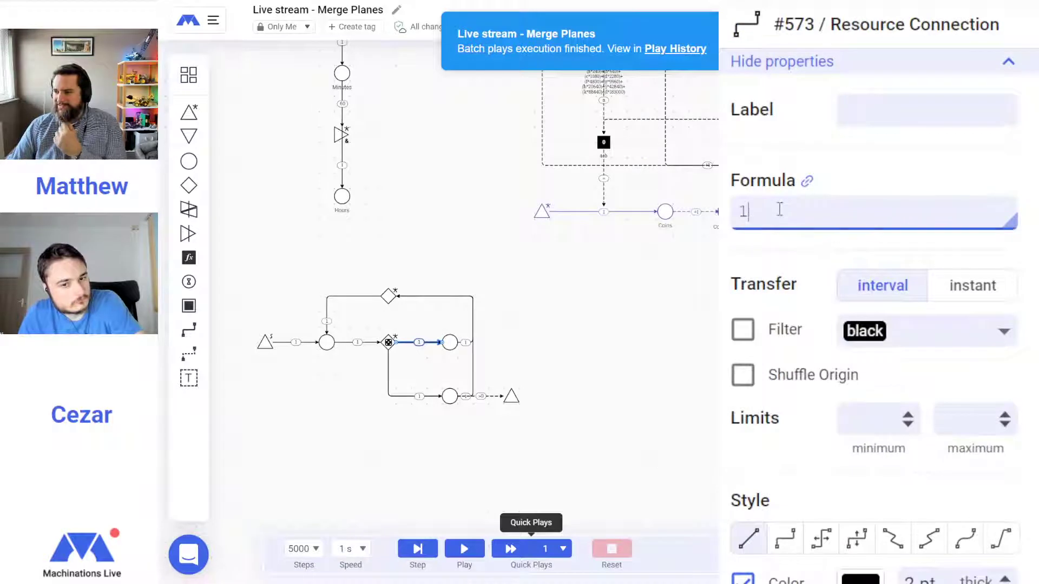
{"action": "key", "text": "BackSpace"}
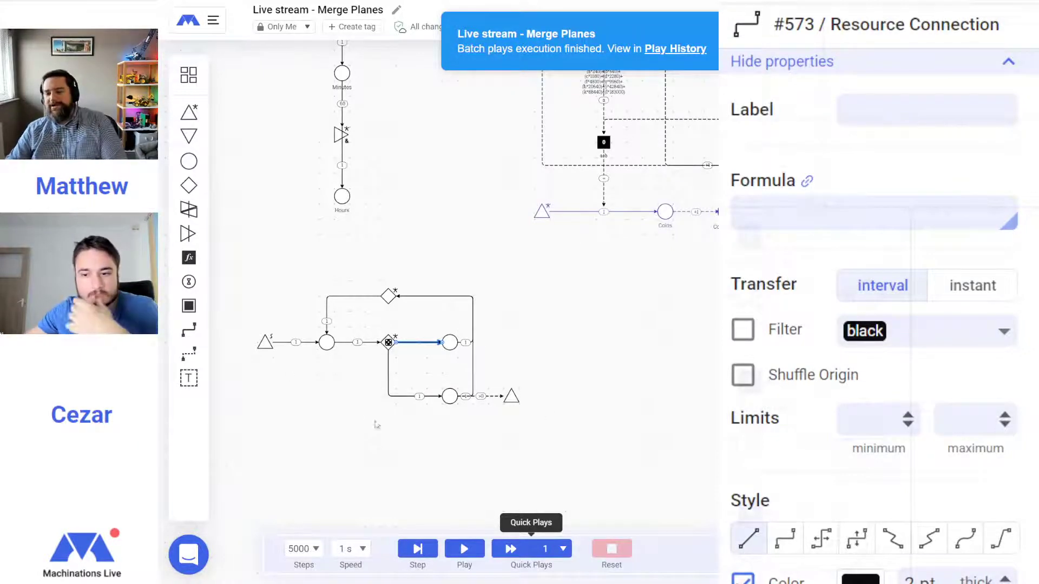
{"action": "left_click", "coordinate": [424, 365]}
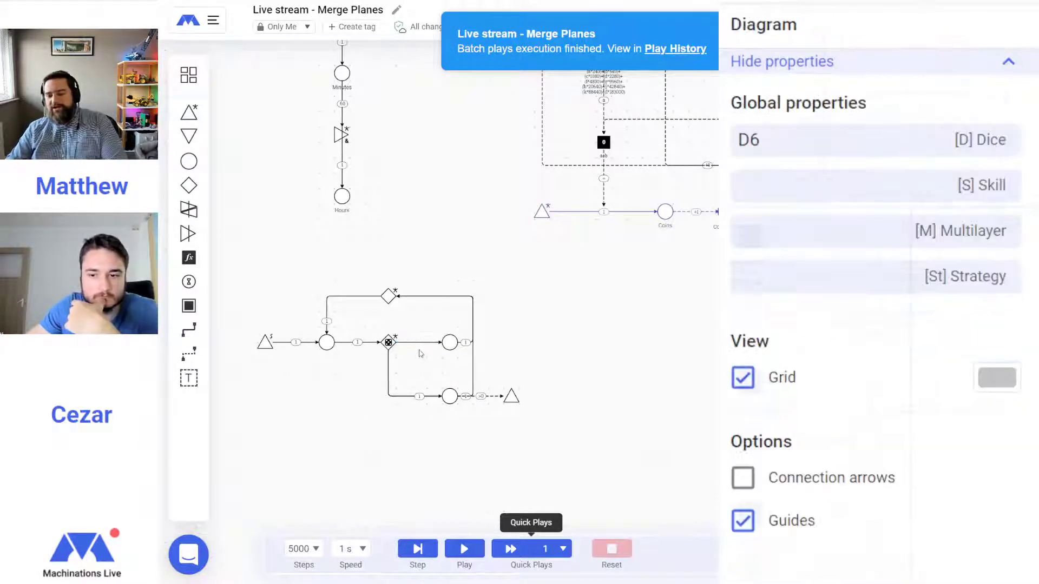
{"action": "left_click", "coordinate": [420, 343]}
{"action": "left_click", "coordinate": [796, 215]}
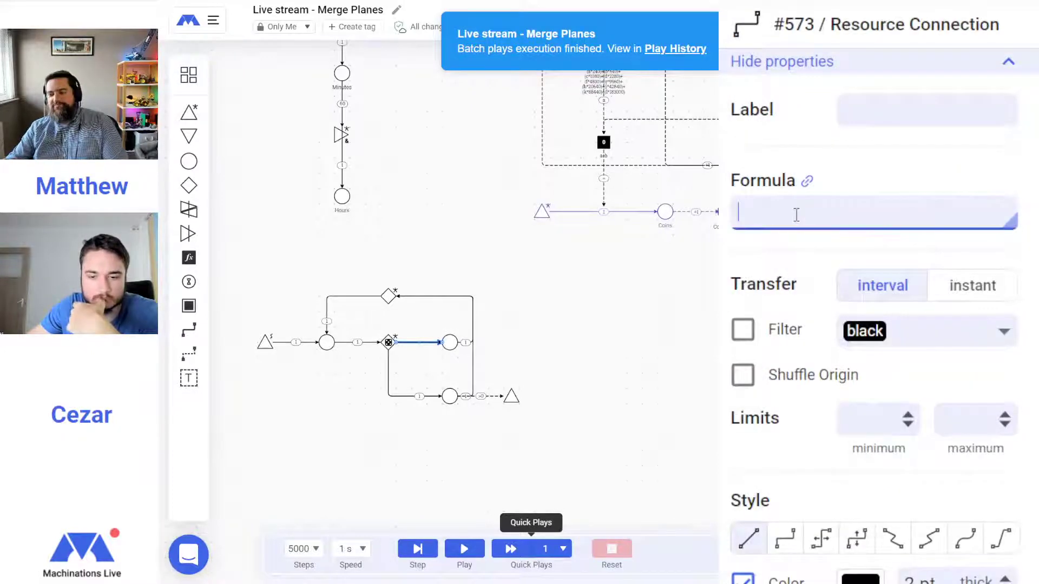
{"action": "key", "text": "Return"}
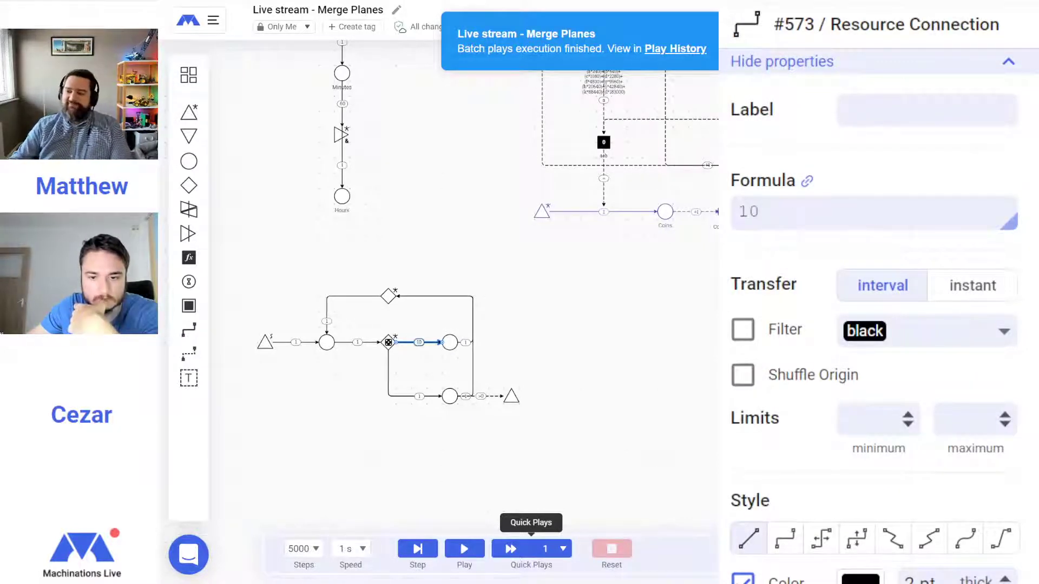
{"action": "left_click", "coordinate": [587, 352]}
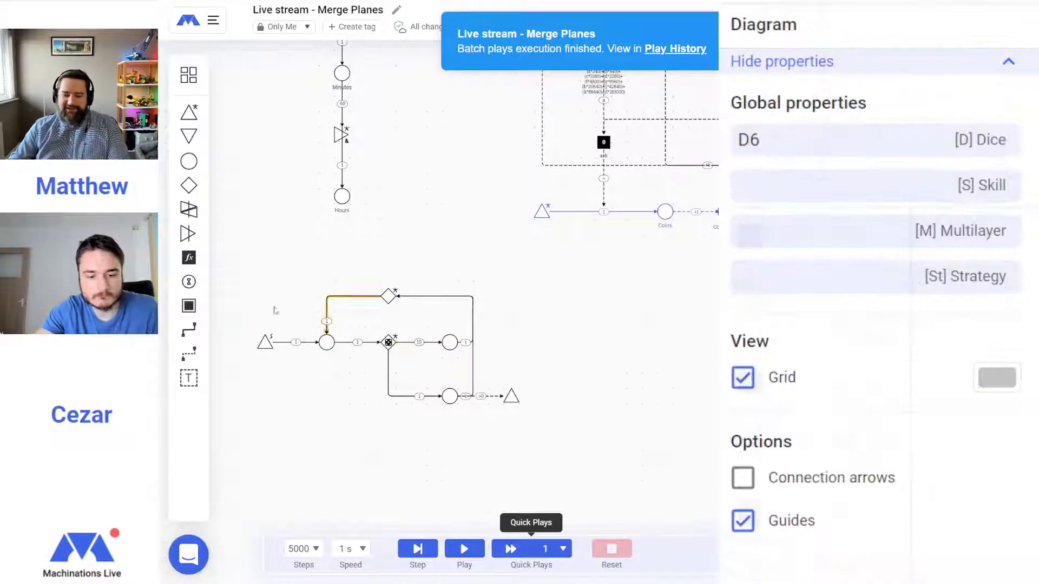
Connect the passive source beside the choice loop to the Hours pool with a resource connection, routed outside the loop
{"action": "left_click", "coordinate": [190, 356]}
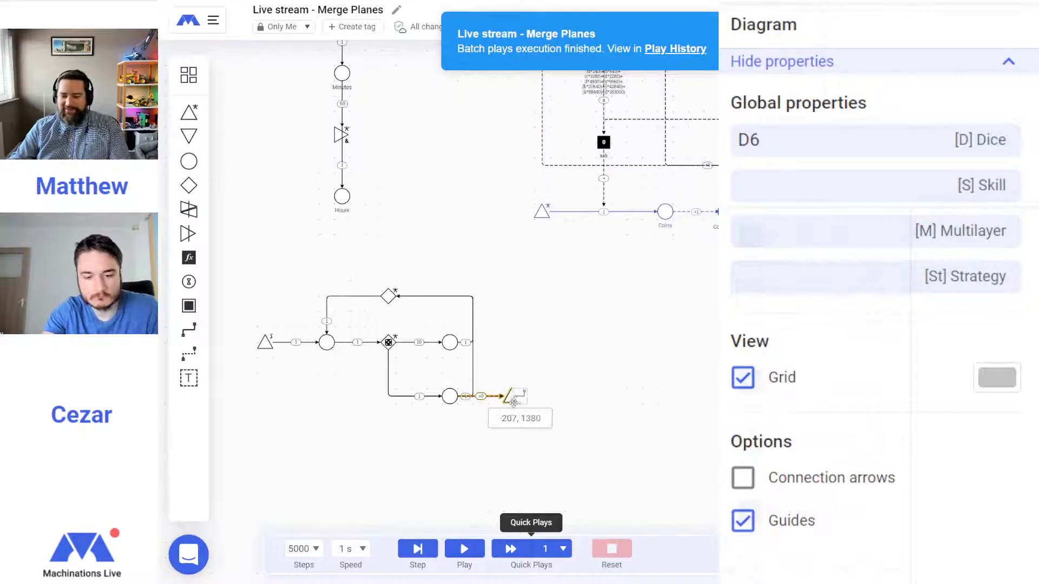
{"action": "left_click_drag", "start_coordinate": [515, 401], "coordinate": [342, 197]}
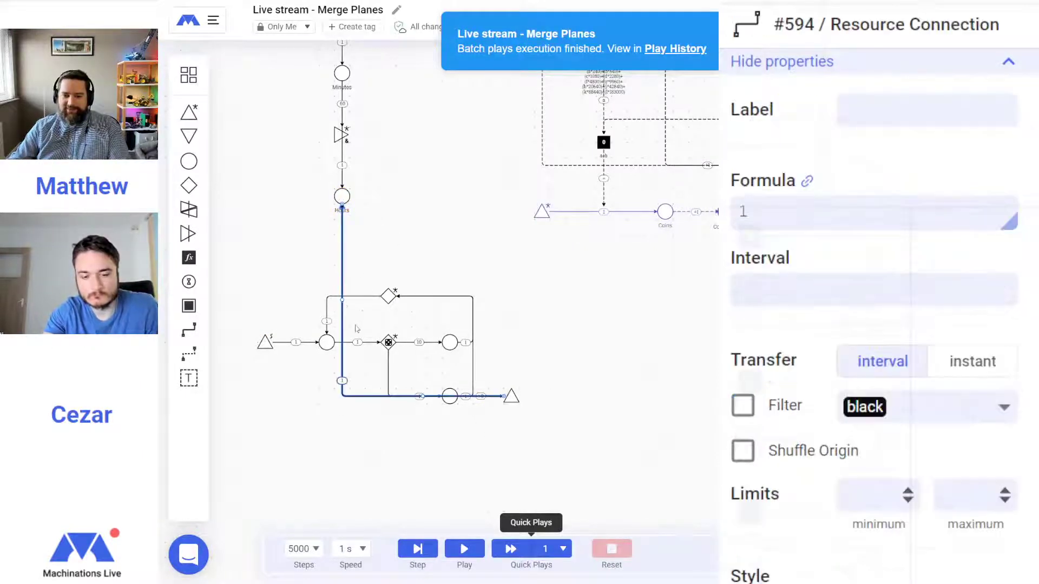
{"action": "left_click_drag", "start_coordinate": [341, 301], "coordinate": [523, 277]}
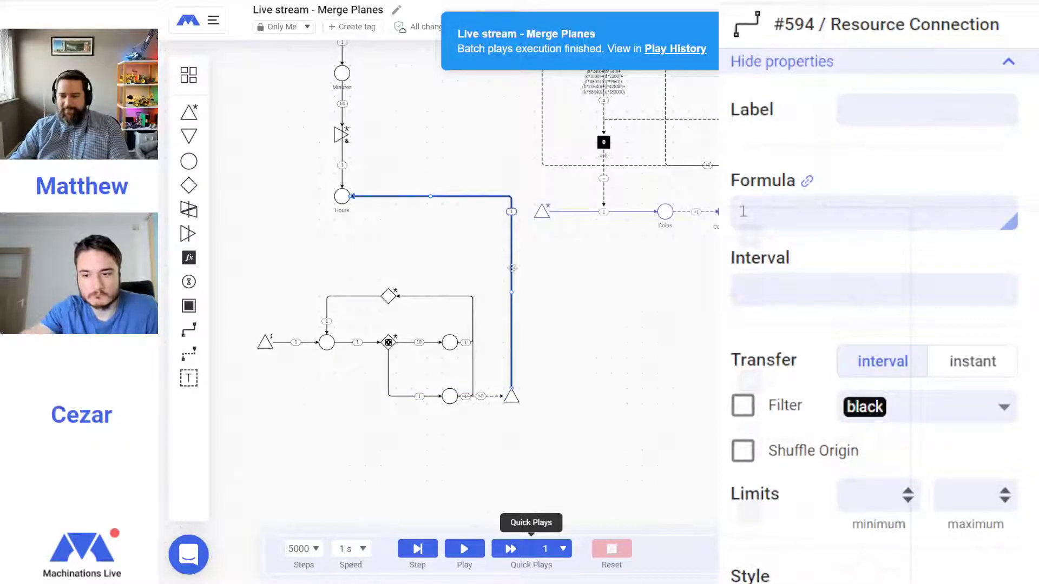
Set the formula of the resource connection from the passive source to Hours to 8
{"action": "left_click", "coordinate": [782, 205]}
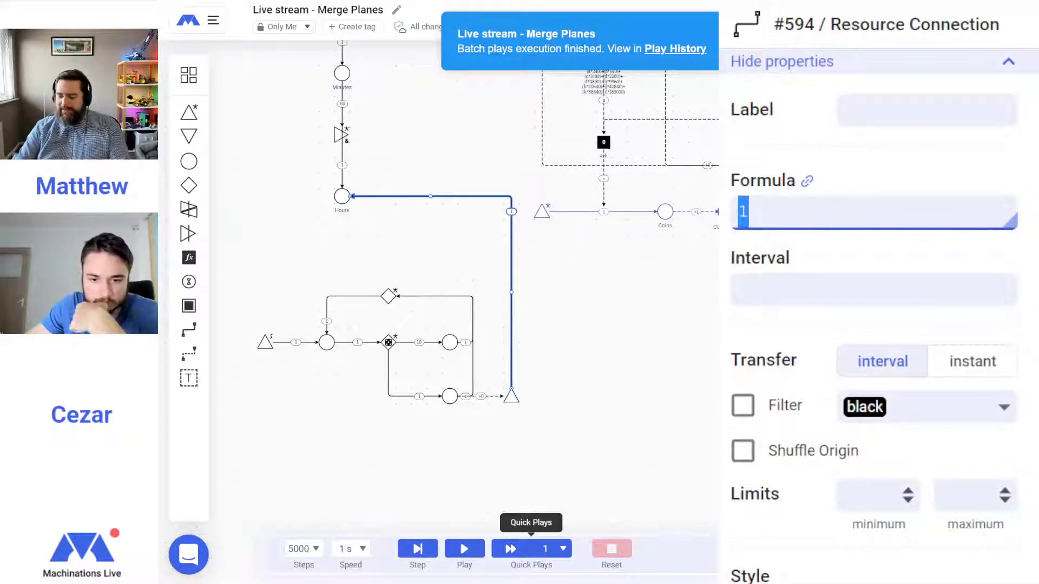
{"action": "type", "text": "8"}
{"action": "key", "text": "Return"}
{"action": "left_click", "coordinate": [632, 222]}
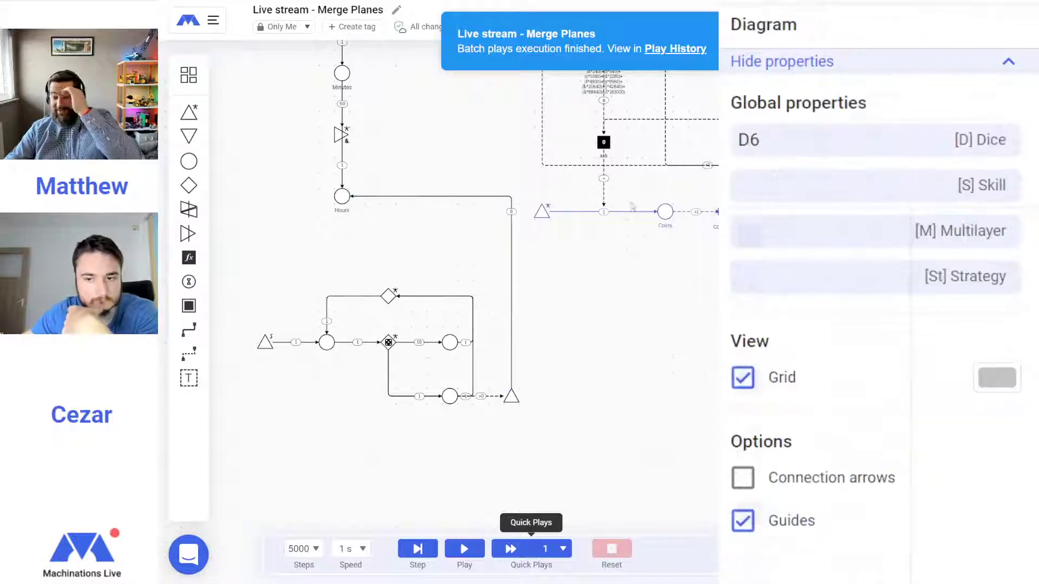
Add a register below the a+b register and link it from that register with a state connection
{"action": "left_click", "coordinate": [604, 140]}
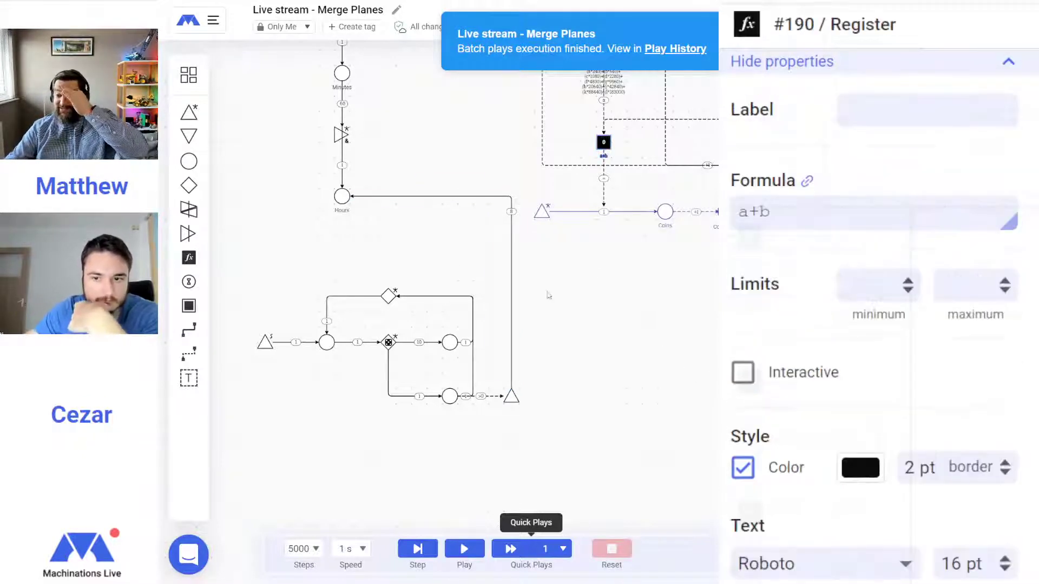
{"action": "left_click", "coordinate": [189, 258]}
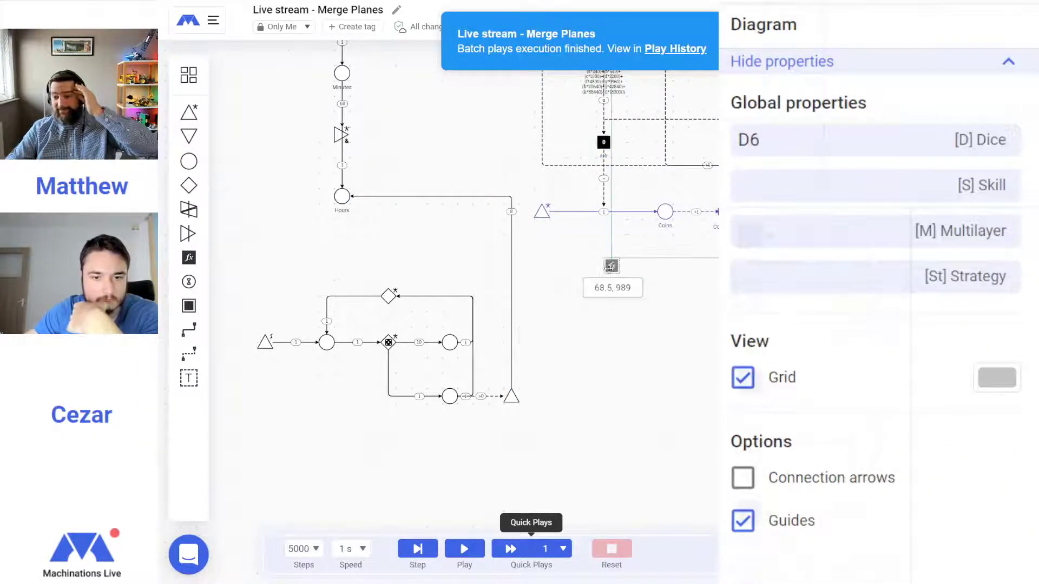
{"action": "left_click", "coordinate": [604, 271]}
{"action": "left_click", "coordinate": [606, 373]}
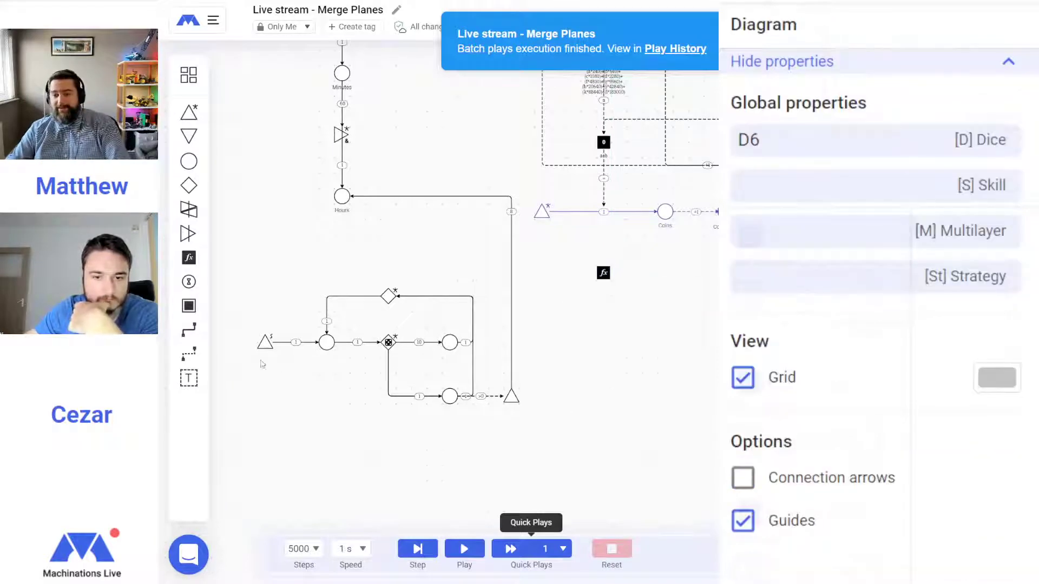
{"action": "left_click", "coordinate": [189, 354]}
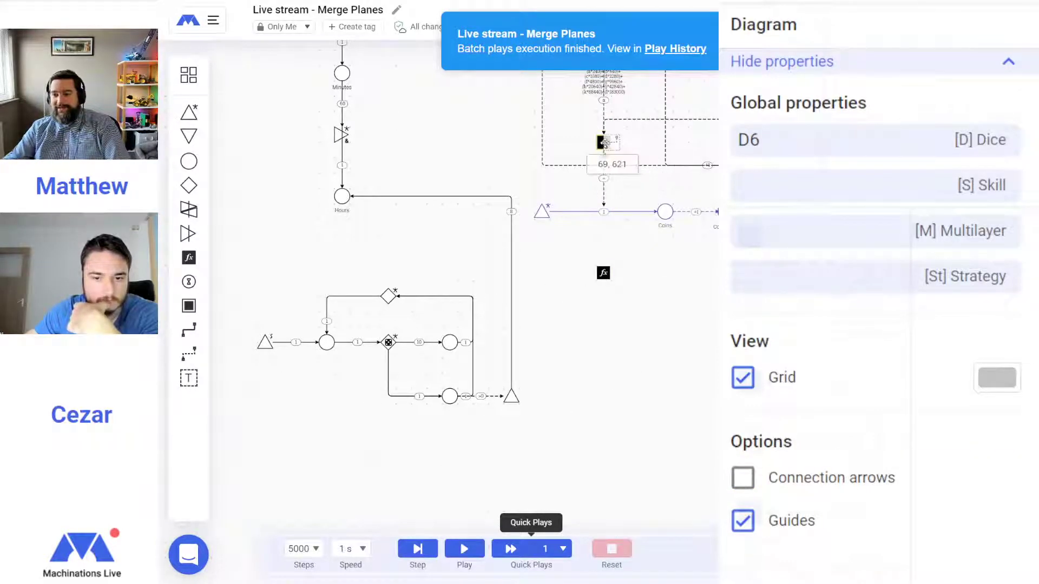
{"action": "left_click_drag", "start_coordinate": [604, 142], "coordinate": [605, 271]}
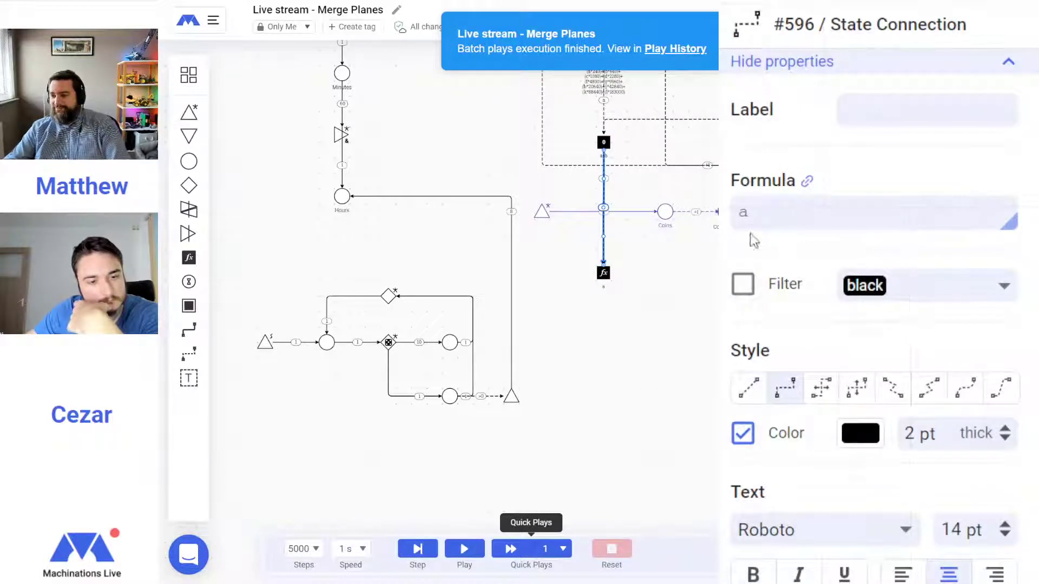
Set the formula of the new register to a*480
{"action": "left_click", "coordinate": [603, 273]}
{"action": "left_click", "coordinate": [801, 212]}
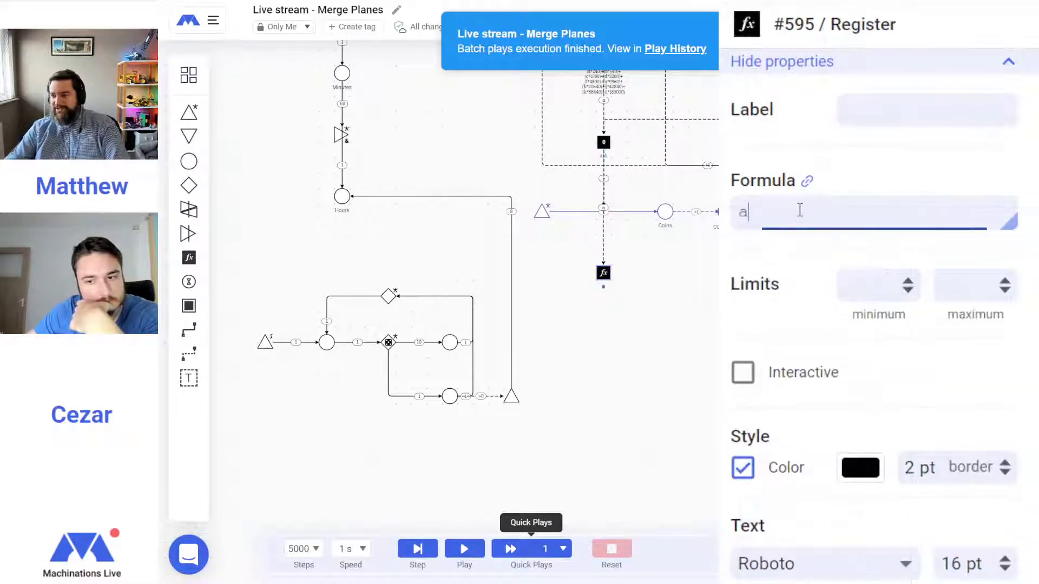
{"action": "type", "text": "*480"}
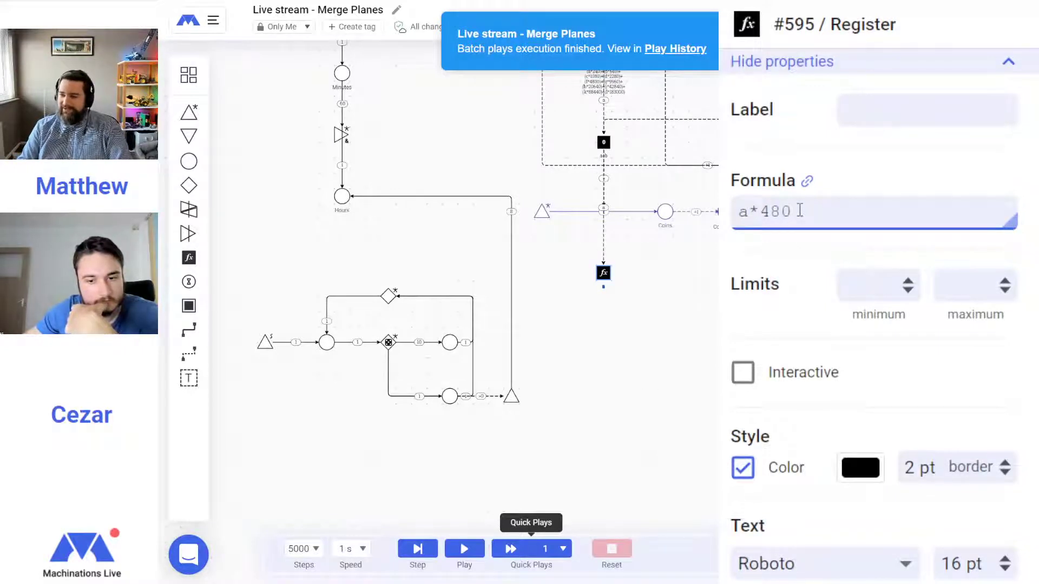
{"action": "key", "text": "Return"}
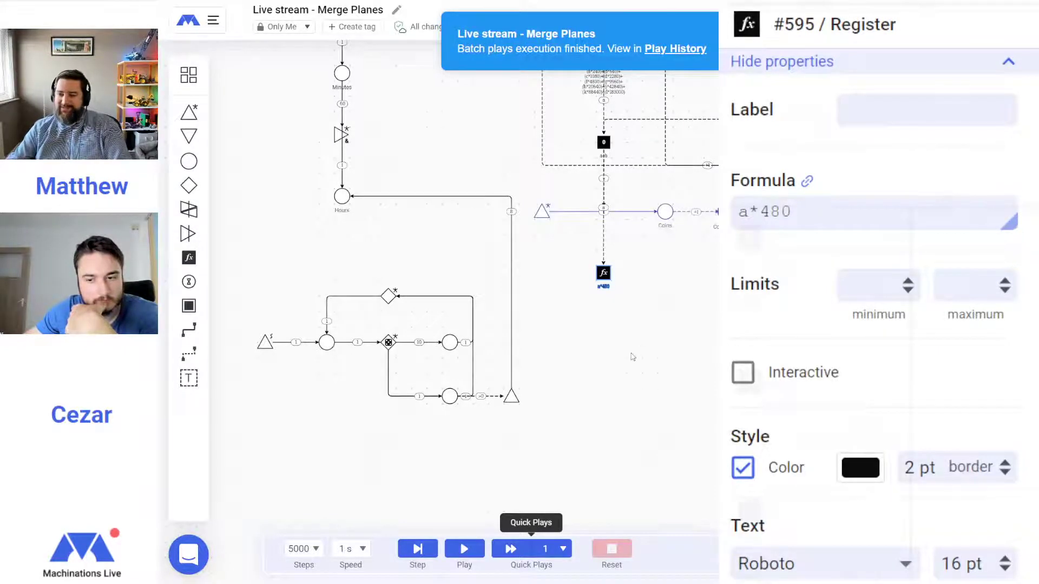
{"action": "left_click", "coordinate": [632, 357]}
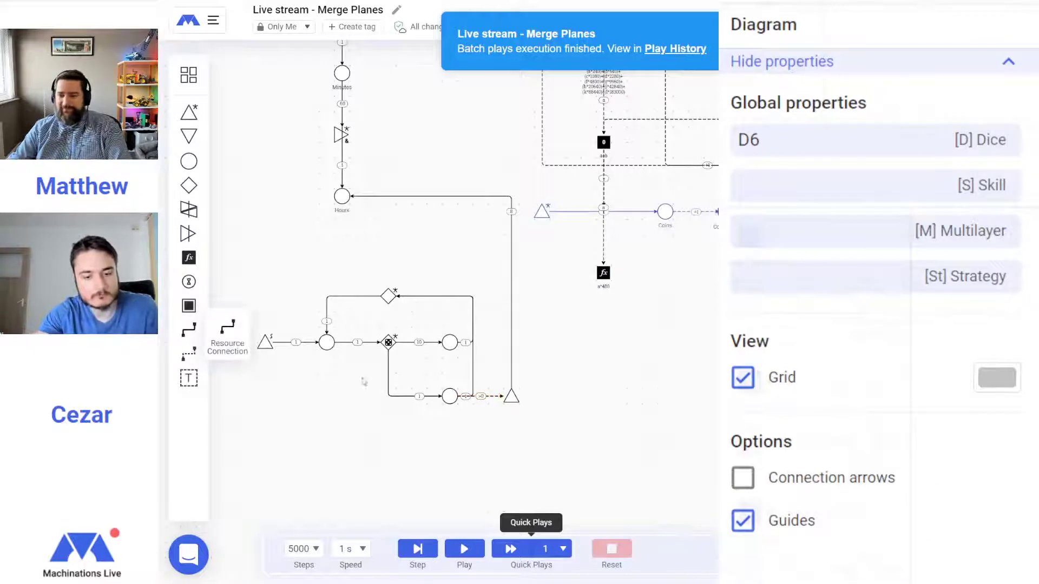
Connect the passive source beside the choice loop to the Coins pool with a resource connection
{"action": "left_click", "coordinate": [511, 396]}
{"action": "left_click", "coordinate": [665, 212]}
{"action": "left_click", "coordinate": [555, 360]}
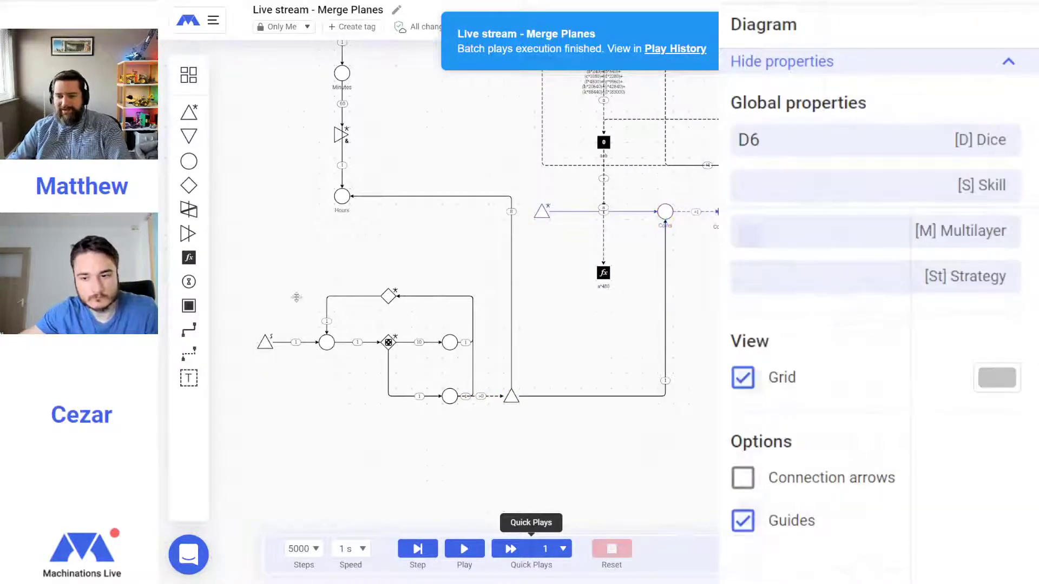
Link the a*480 register by state connection to the source-to-Coins connection's label, and move that label up level with the register
{"action": "left_click", "coordinate": [189, 354]}
{"action": "left_click", "coordinate": [603, 273]}
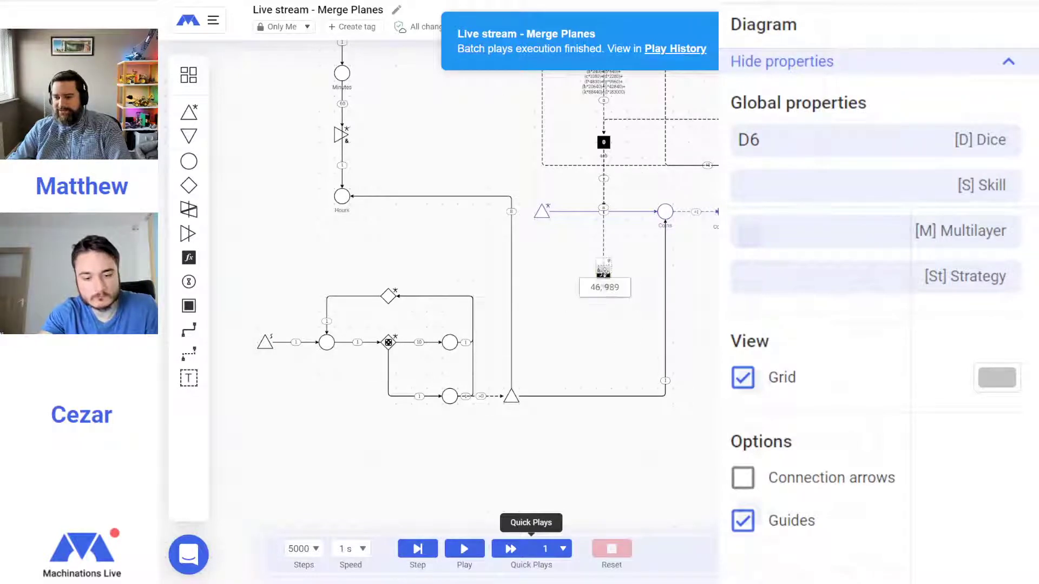
{"action": "left_click", "coordinate": [664, 380]}
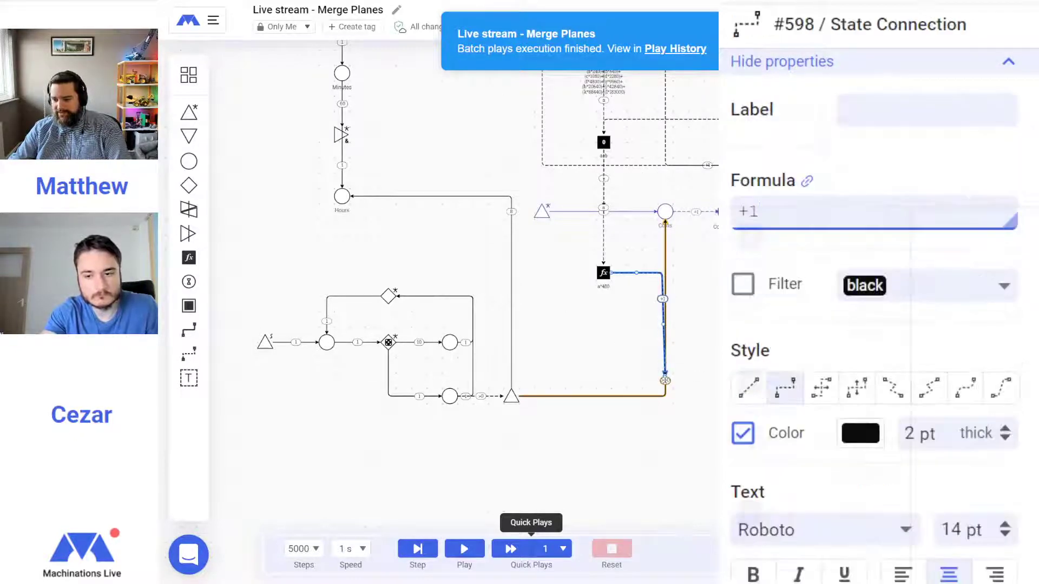
{"action": "left_click", "coordinate": [670, 279]}
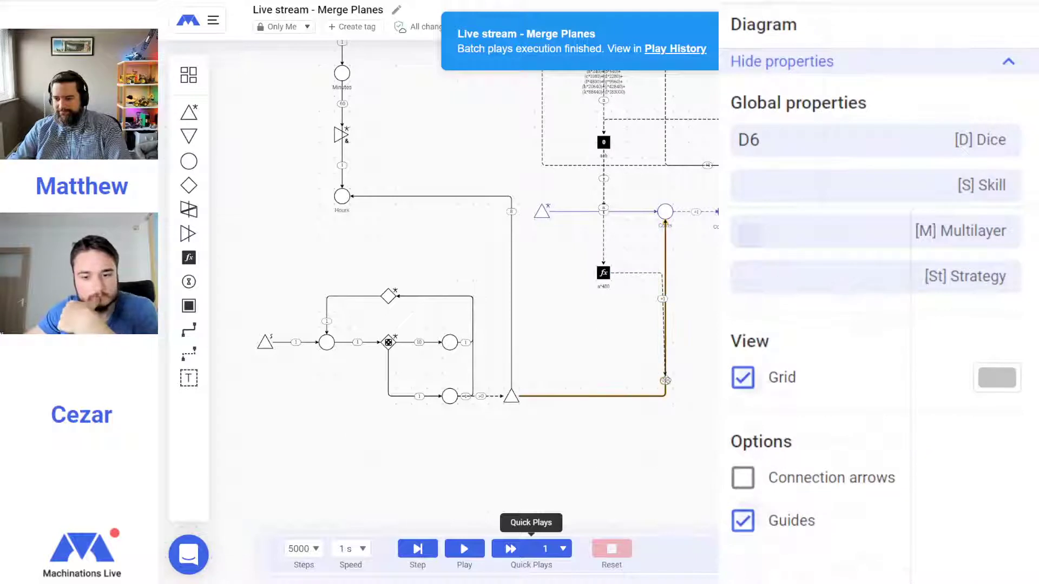
{"action": "left_click_drag", "start_coordinate": [674, 277], "coordinate": [678, 284]}
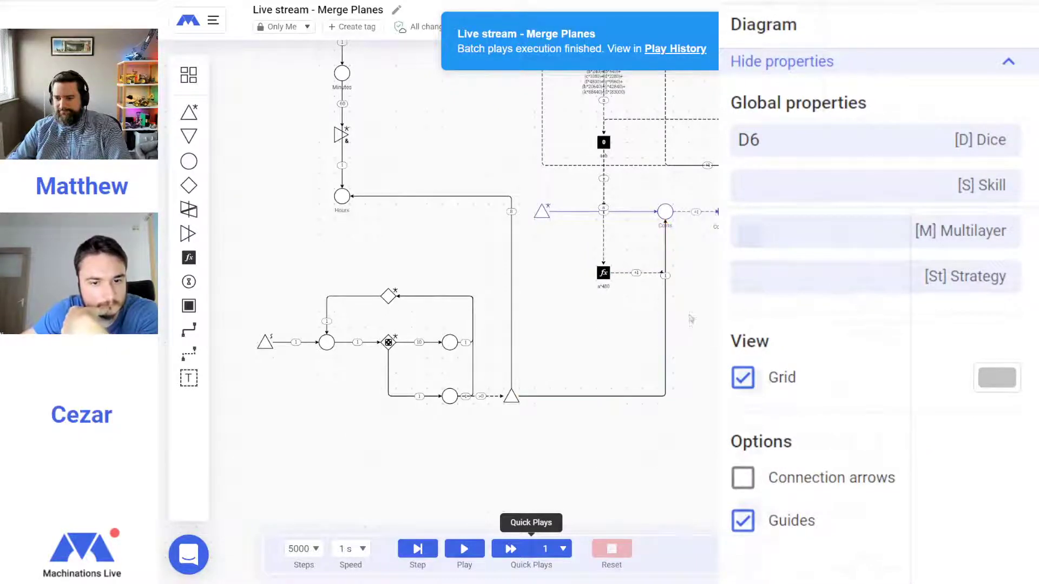
Set the formula of the state connection from the a*480 register to the Coins connection to =
{"action": "left_click", "coordinate": [640, 273]}
{"action": "left_click_drag", "start_coordinate": [788, 218], "coordinate": [719, 226]}
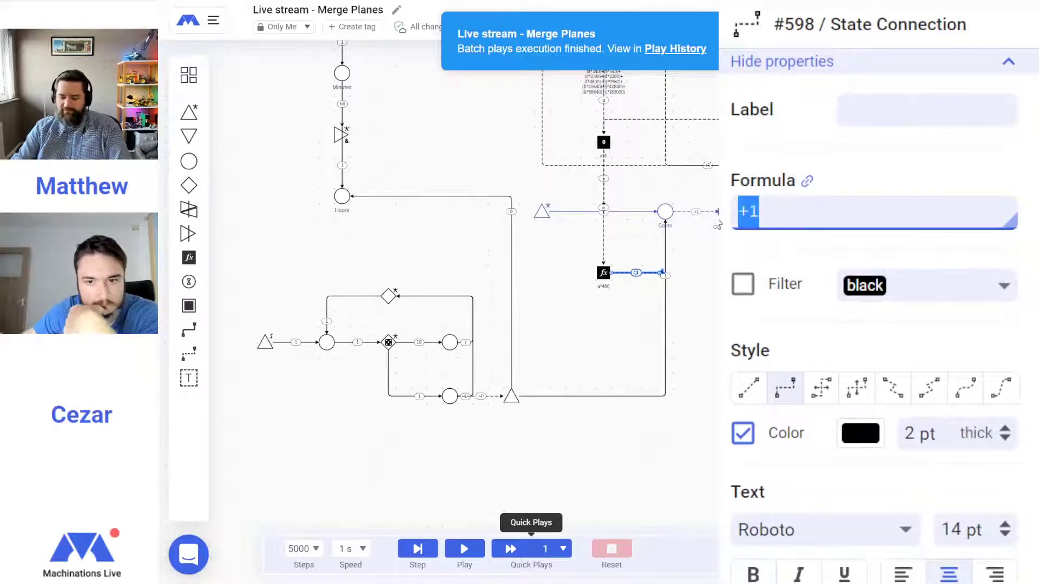
{"action": "type", "text": "="}
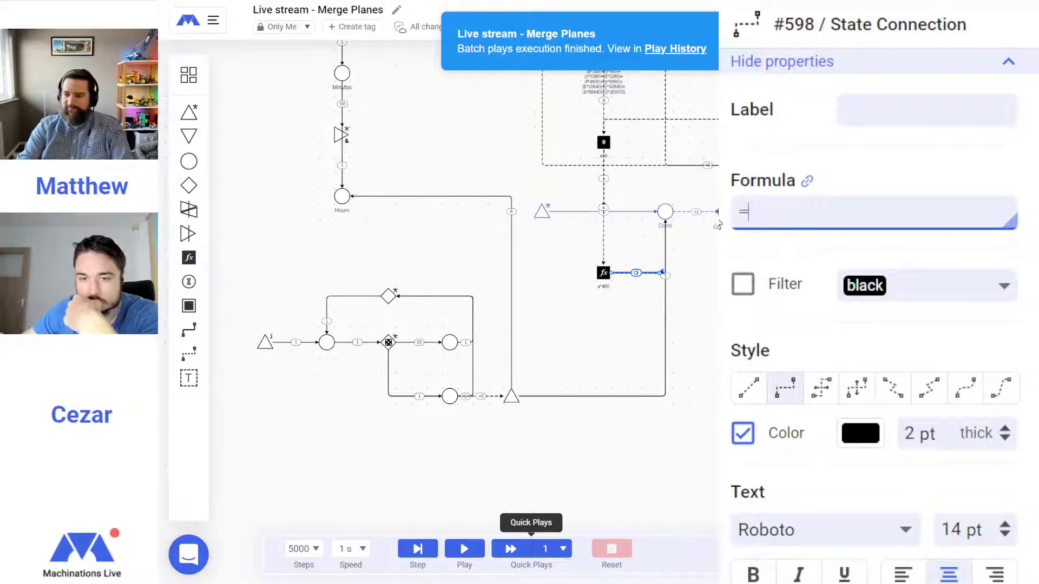
{"action": "left_click", "coordinate": [600, 345]}
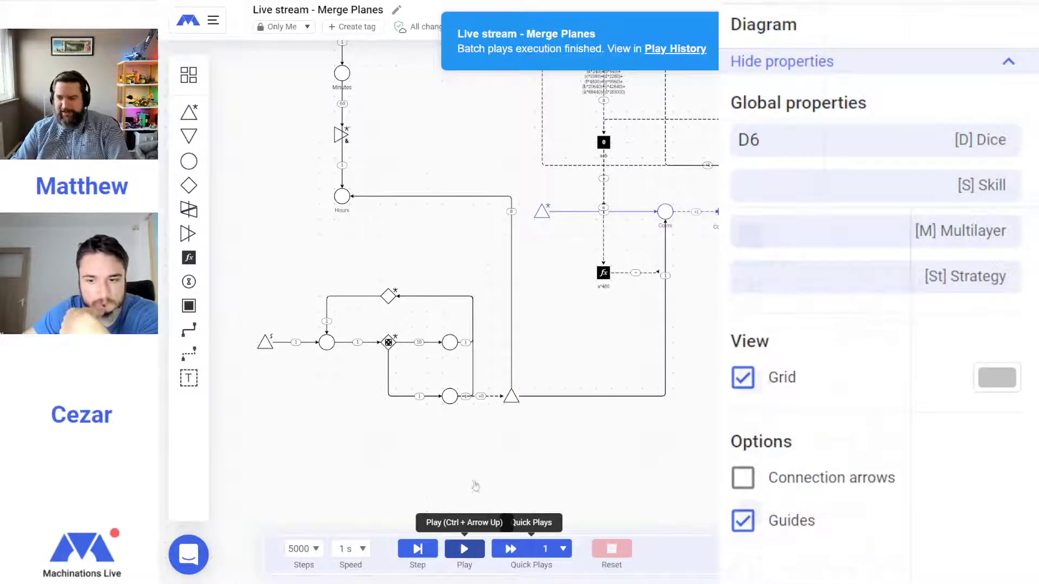
Run the simulation, reset it, and start it again to test the choice loop
{"action": "key", "text": "ctrl+Up"}
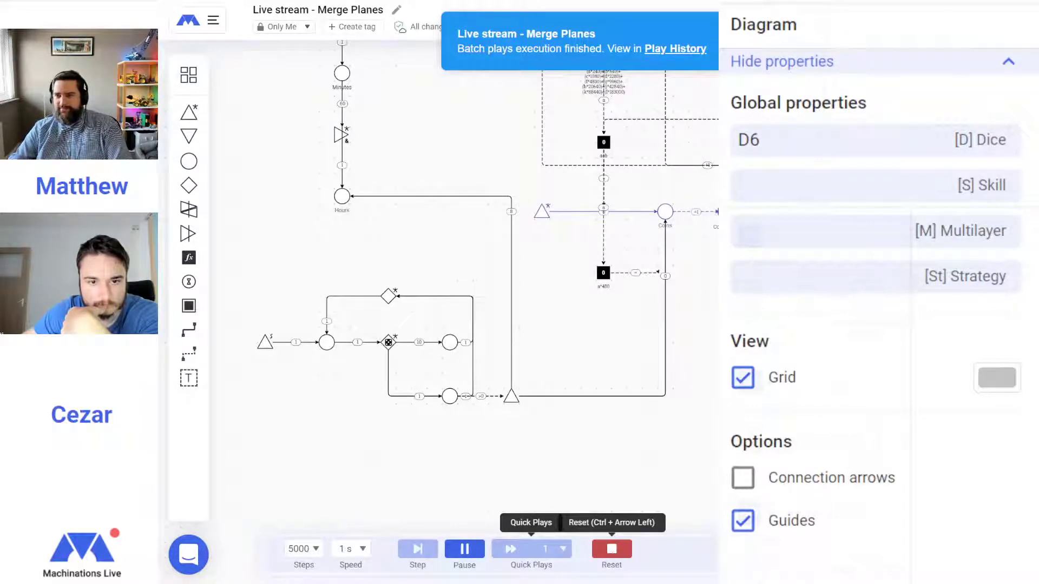
{"action": "left_click", "coordinate": [612, 549]}
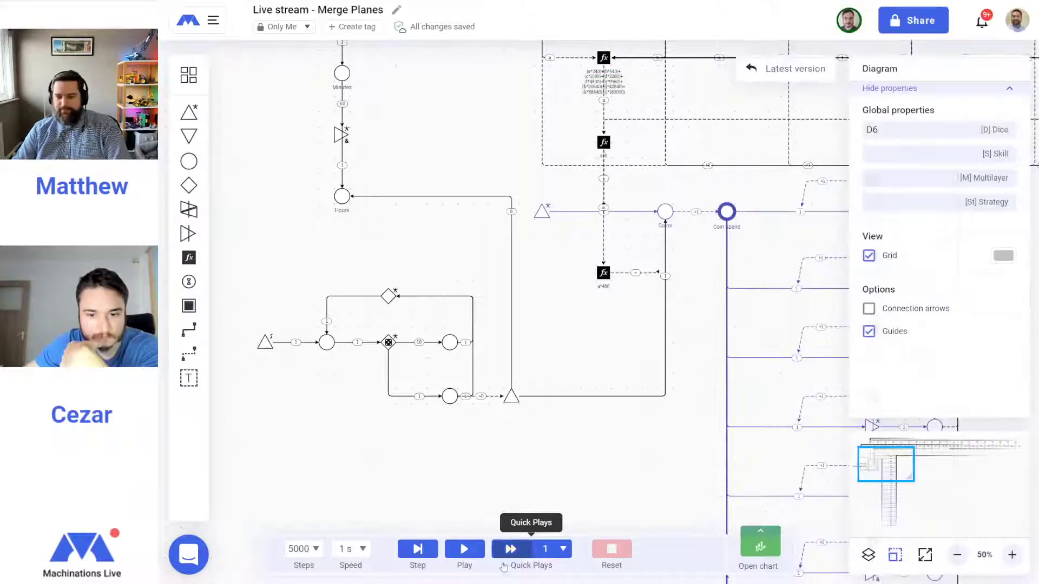
{"action": "left_click", "coordinate": [465, 550]}
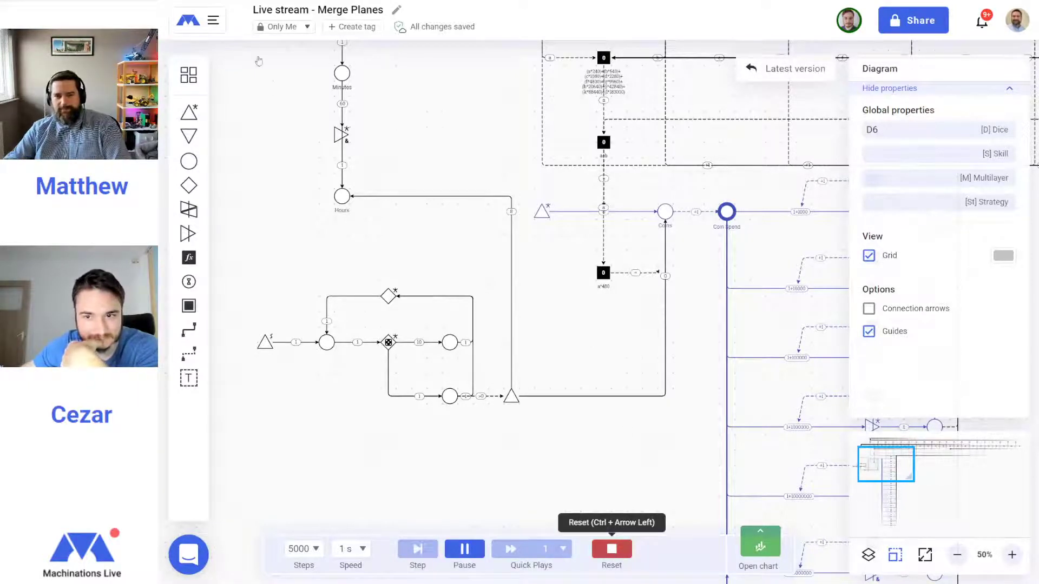
Reload the diagram page and bring the choice loop and Coins area back into view at 50% zoom
{"action": "key", "text": "F5"}
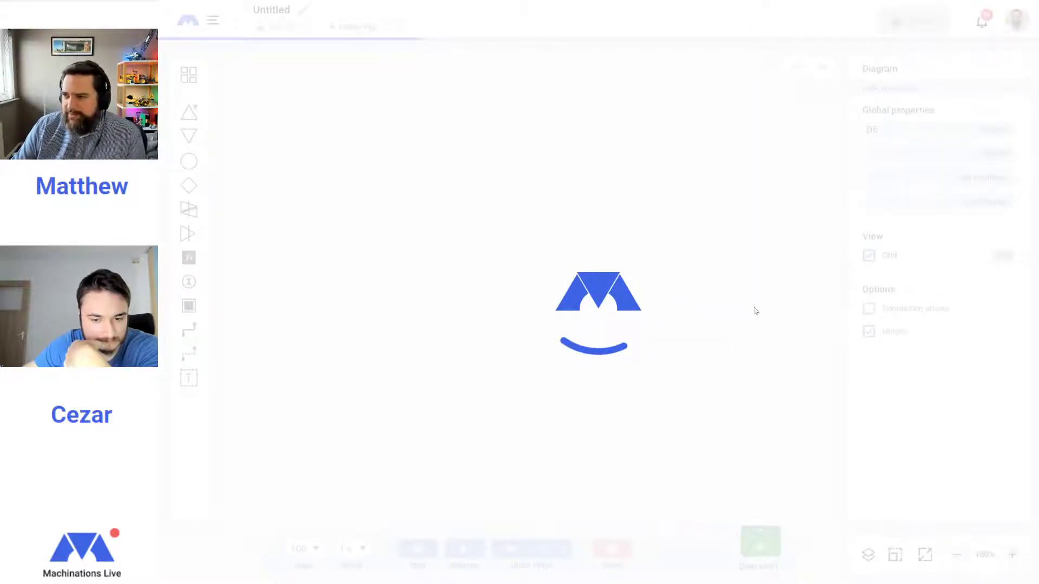
{"action": "left_click_drag", "start_coordinate": [492, 267], "coordinate": [665, 329]}
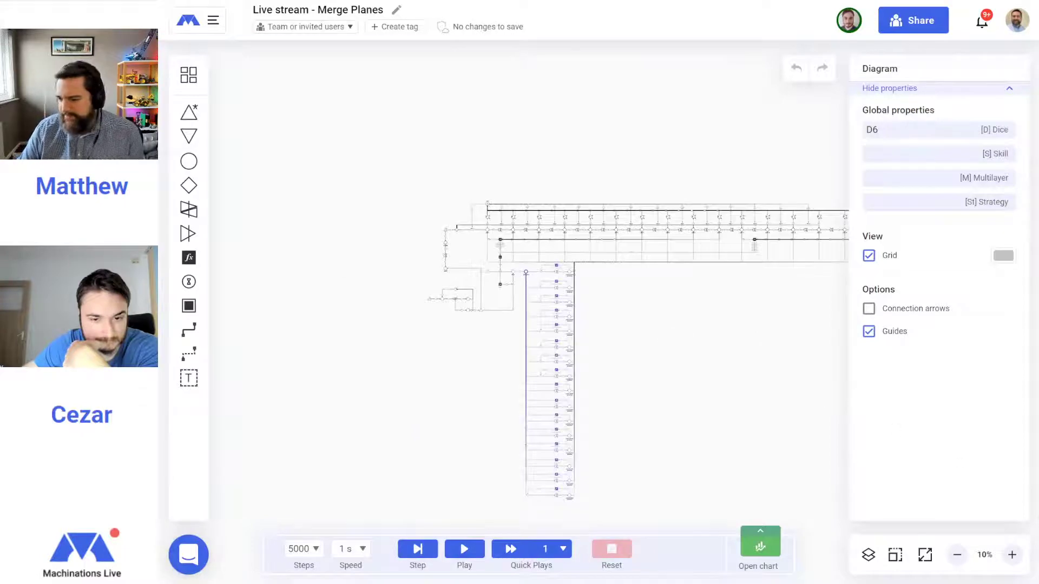
{"action": "left_click", "coordinate": [1012, 555]}
{"action": "left_click", "coordinate": [1012, 554]}
{"action": "left_click", "coordinate": [1012, 554]}
{"action": "scroll", "coordinate": [602, 355], "scroll_direction": "left", "scroll_amount": 10}
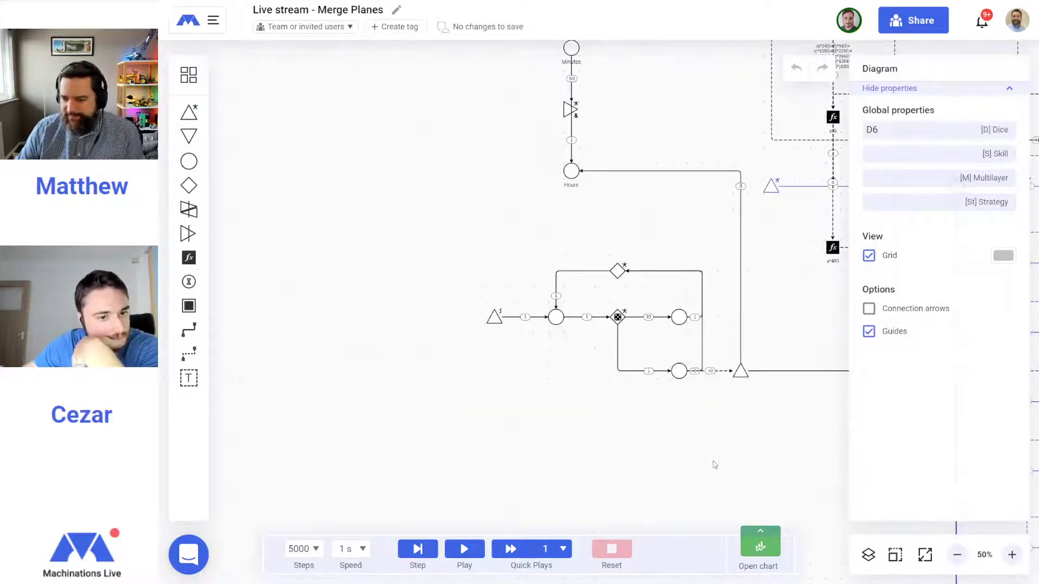
{"action": "left_click_drag", "start_coordinate": [714, 464], "coordinate": [544, 401]}
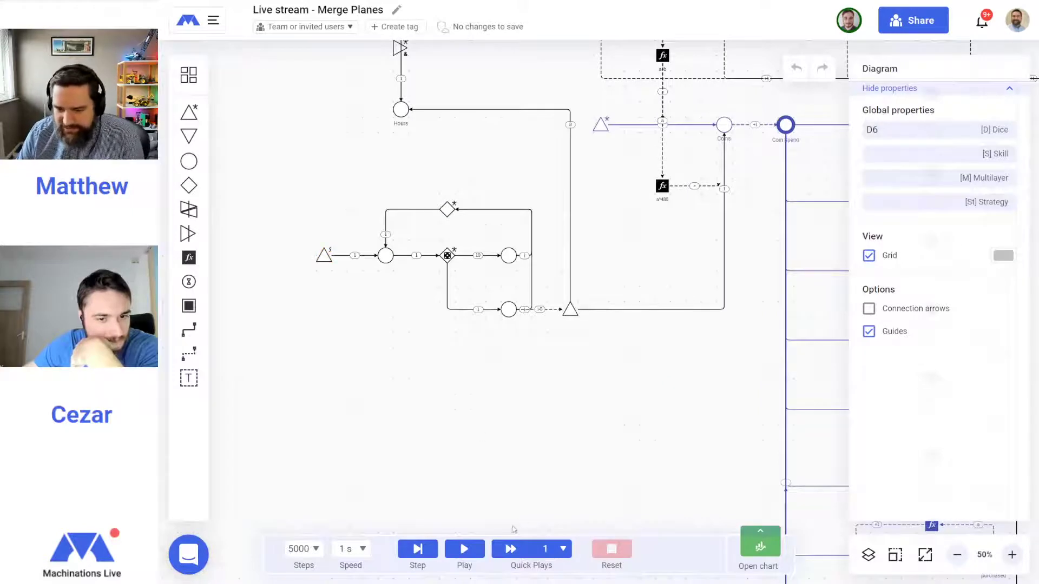
Run the simulation to watch the choice loop, then reset it
{"action": "key", "text": "ctrl+Up"}
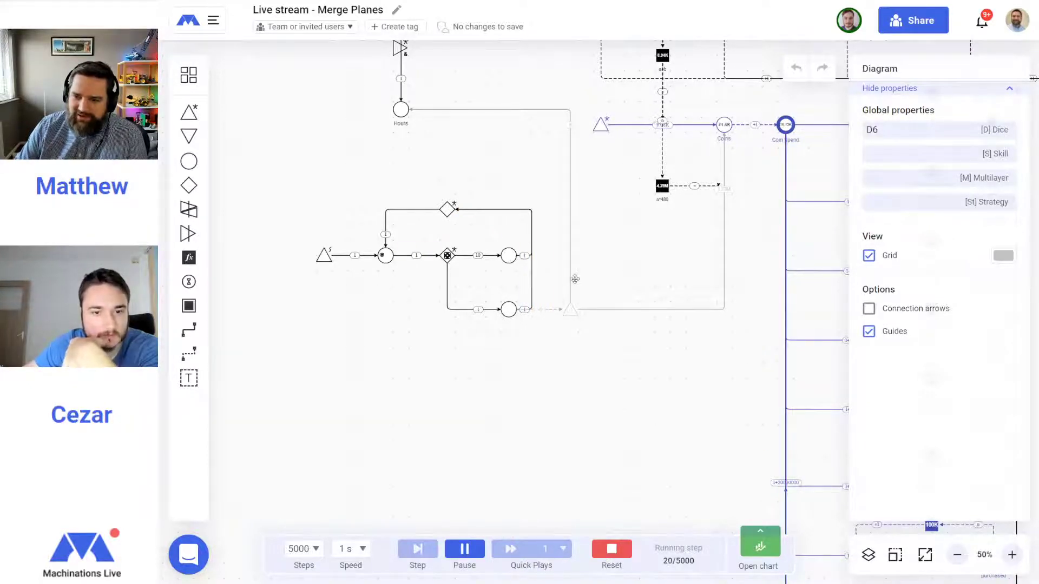
{"action": "left_click_drag", "start_coordinate": [656, 396], "coordinate": [654, 497]}
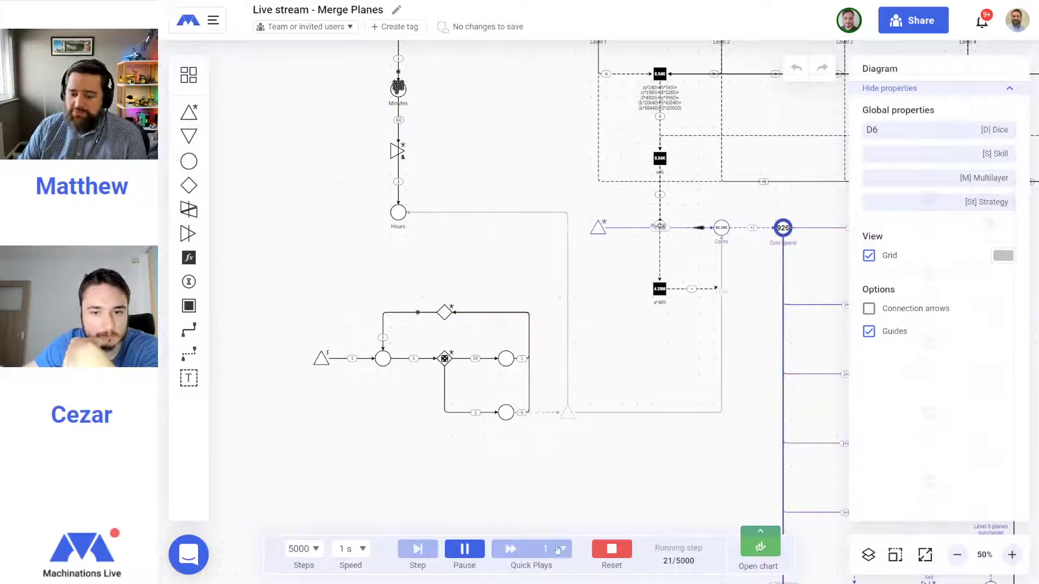
{"action": "left_click", "coordinate": [612, 550]}
Link the choice loop's upper pool by state connection to the source feeding Coins, and set that source's activation to Passive
{"action": "left_click", "coordinate": [189, 354]}
{"action": "left_click_drag", "start_coordinate": [506, 359], "coordinate": [598, 228]}
{"action": "left_click", "coordinate": [598, 227]}
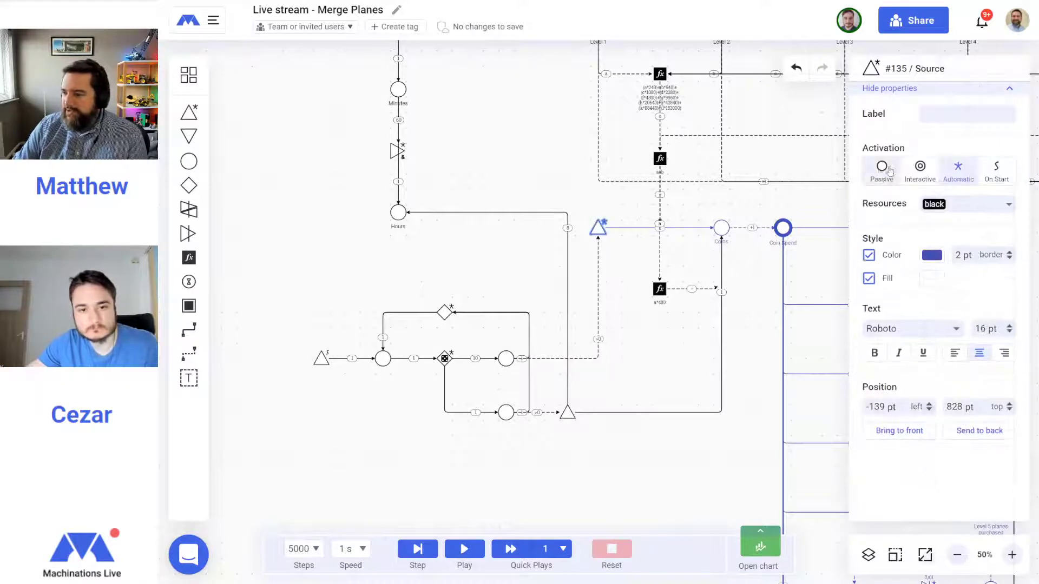
{"action": "left_click", "coordinate": [891, 170]}
Set the formula of the state connection from the upper pool to the Coins source to *
{"action": "left_click", "coordinate": [598, 296]}
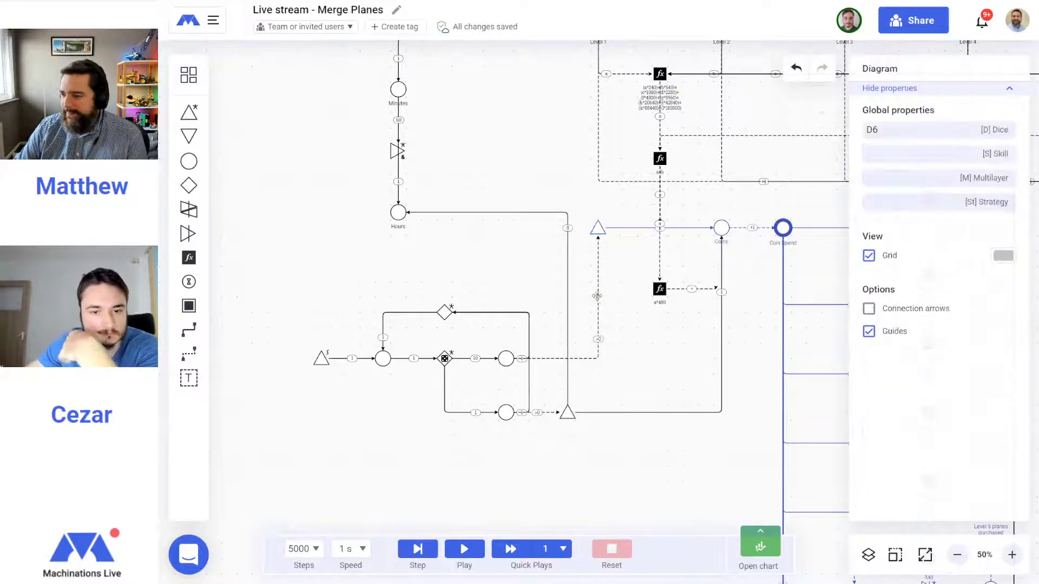
{"action": "left_click_drag", "start_coordinate": [894, 172], "coordinate": [826, 169]}
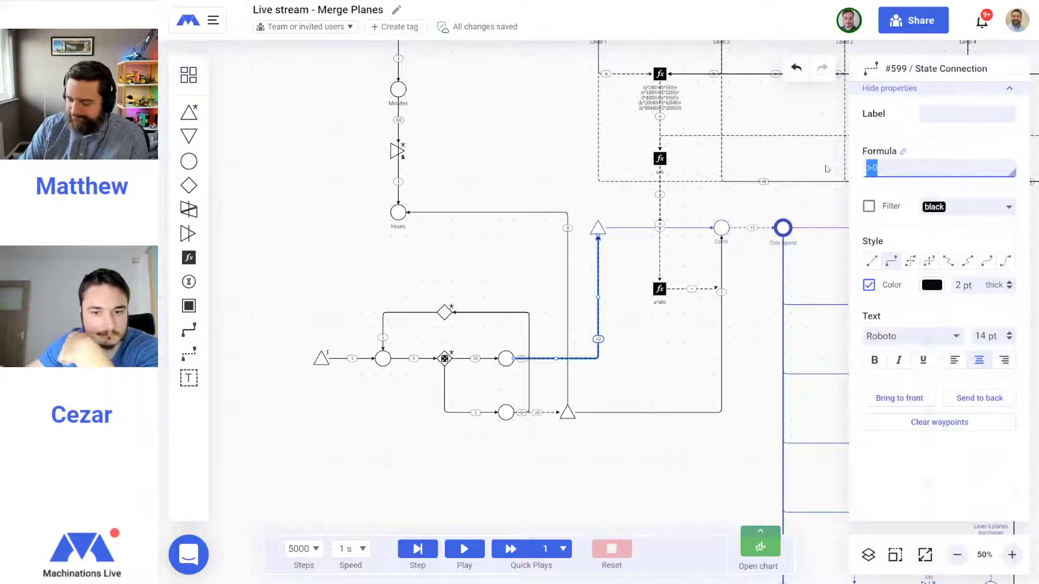
{"action": "type", "text": "*"}
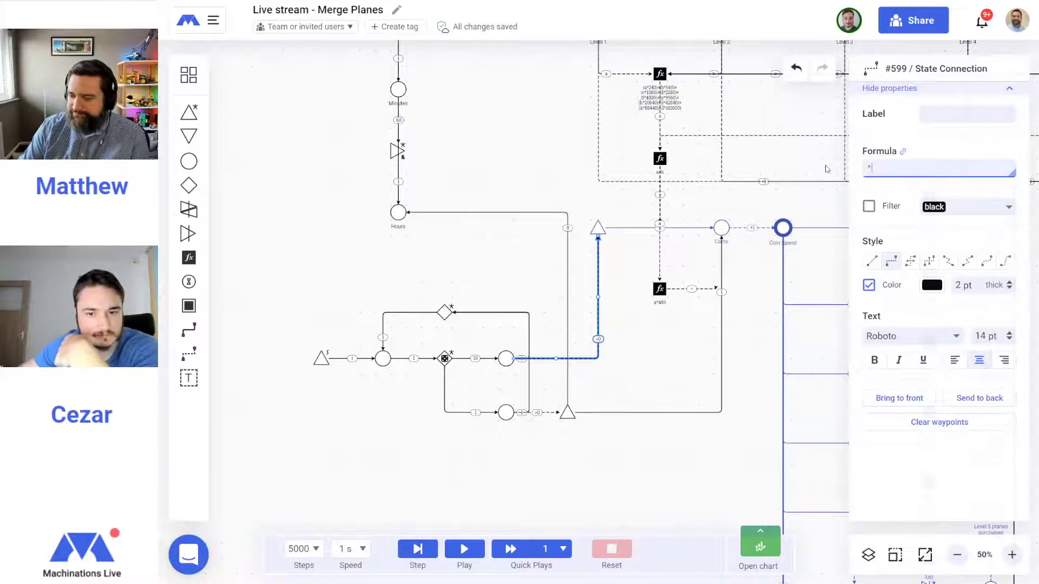
Link the upper choice pool by state connection to the source above Minutes, routing the line above the choice loop and around the Hours column
{"action": "left_click", "coordinate": [189, 355]}
{"action": "left_click_drag", "start_coordinate": [503, 358], "coordinate": [399, 228]}
{"action": "left_click_drag", "start_coordinate": [399, 400], "coordinate": [329, 417]}
{"action": "scroll", "coordinate": [498, 431], "scroll_direction": "down", "scroll_amount": 4}
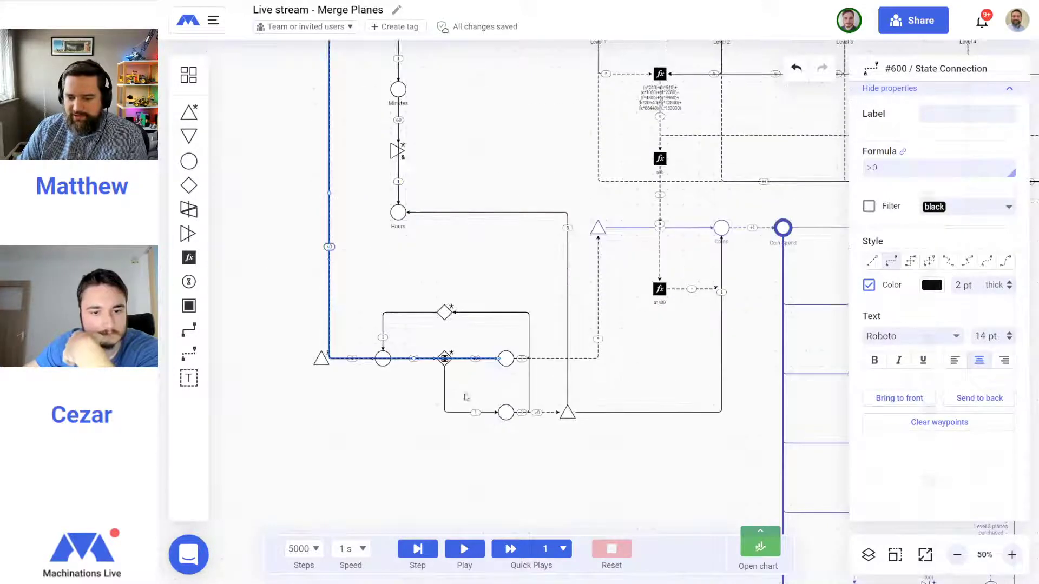
{"action": "left_click_drag", "start_coordinate": [413, 359], "coordinate": [438, 258]}
{"action": "scroll", "coordinate": [532, 232], "scroll_direction": "up", "scroll_amount": 4}
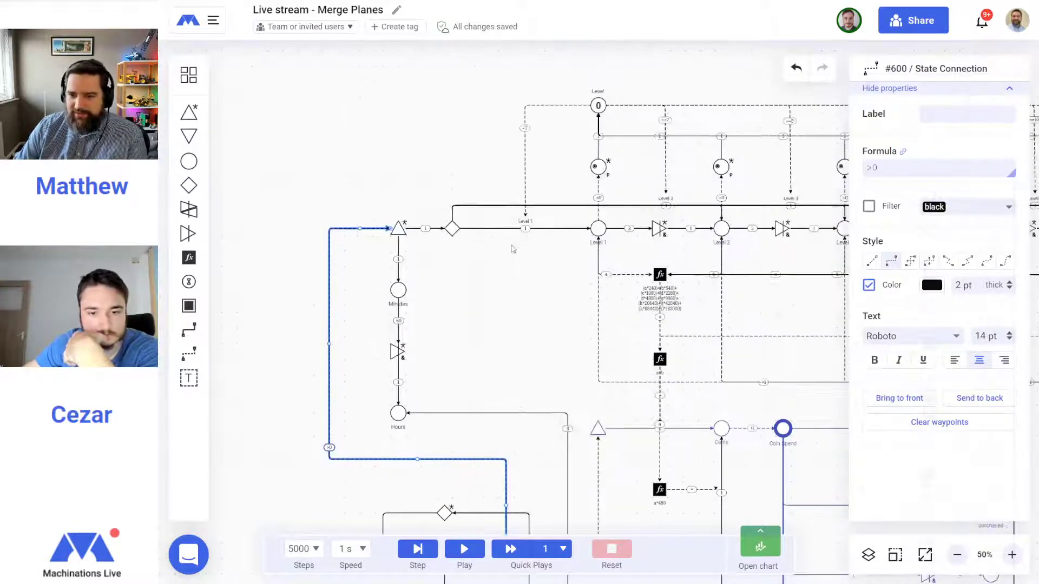
Set the formula of the resource connection from the source above Minutes to the neighbouring gate to 50%
{"action": "left_click", "coordinate": [427, 228]}
{"action": "left_click_drag", "start_coordinate": [878, 166], "coordinate": [840, 166]}
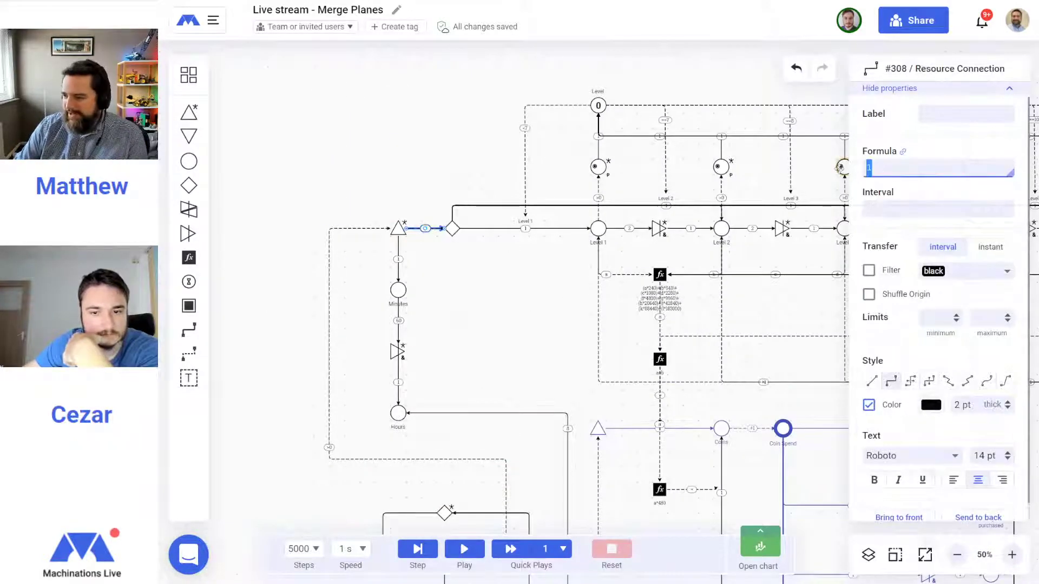
{"action": "type", "text": "50"}
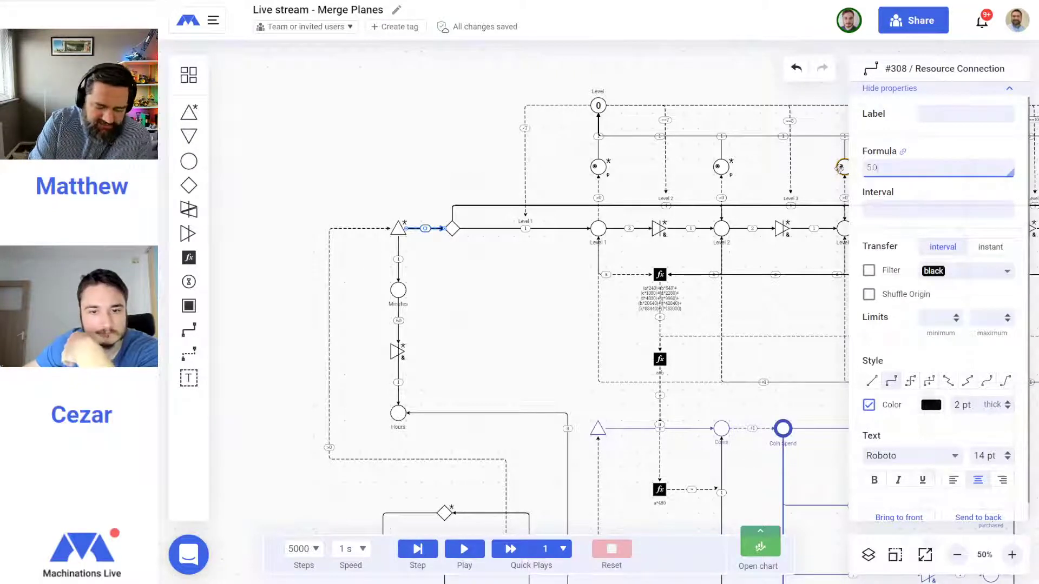
{"action": "type", "text": "%"}
{"action": "key", "text": "Return"}
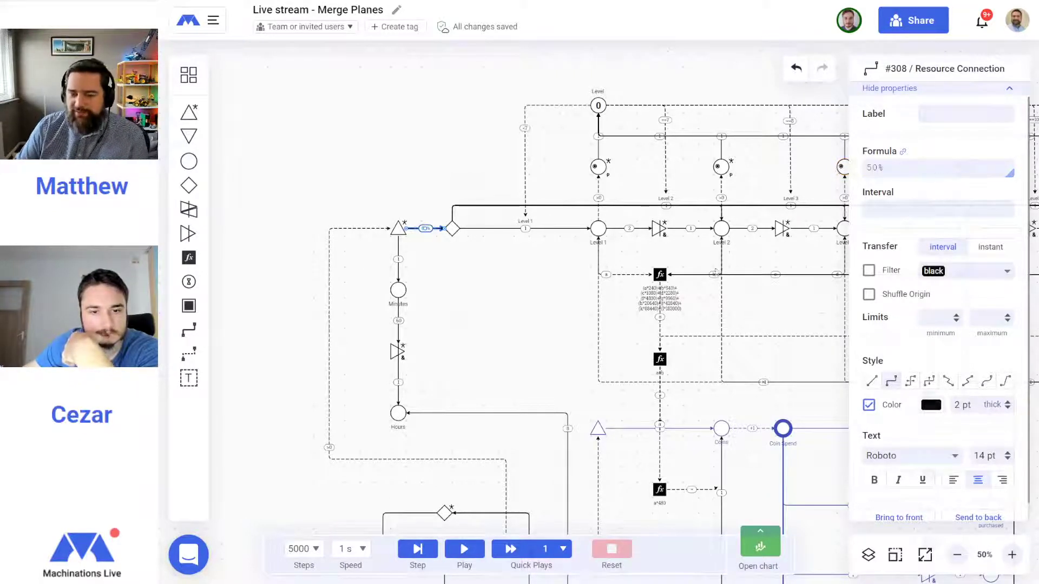
{"action": "left_click", "coordinate": [480, 323]}
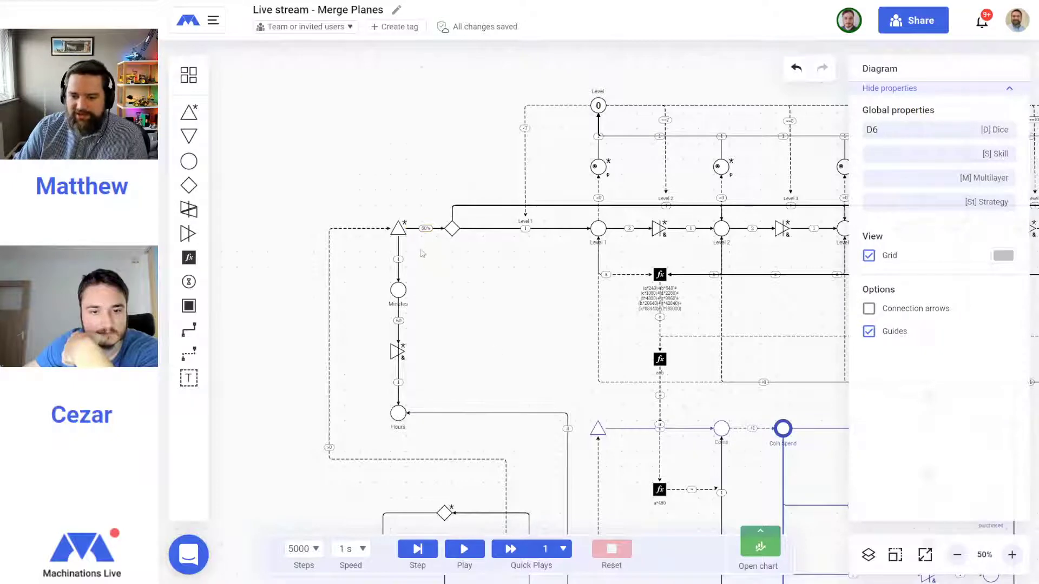
Make the source above Minutes Passive and set the formula of its incoming state connection to *
{"action": "left_click", "coordinate": [398, 228]}
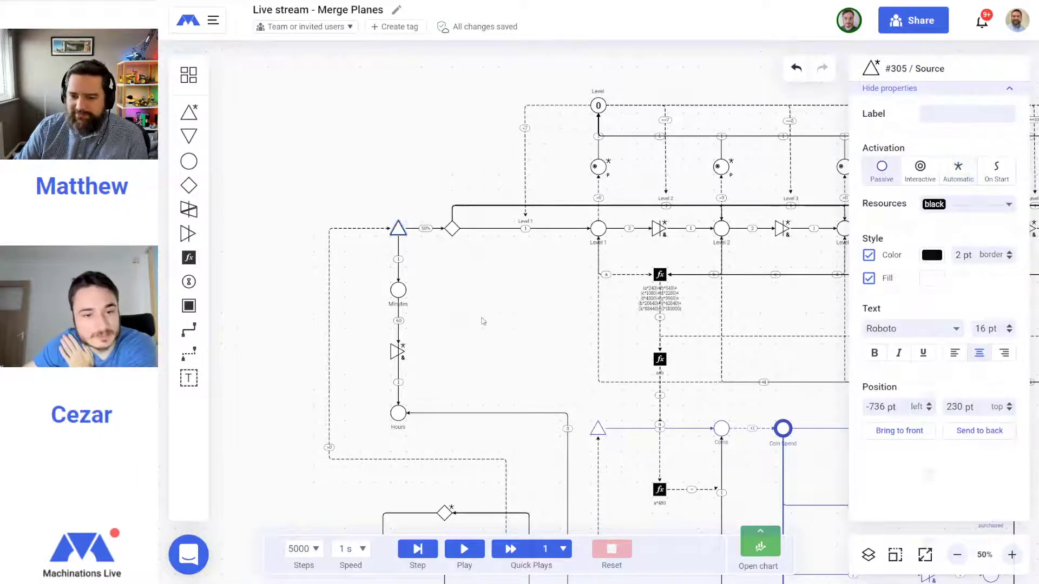
{"action": "scroll", "coordinate": [507, 328], "scroll_direction": "down", "scroll_amount": 5}
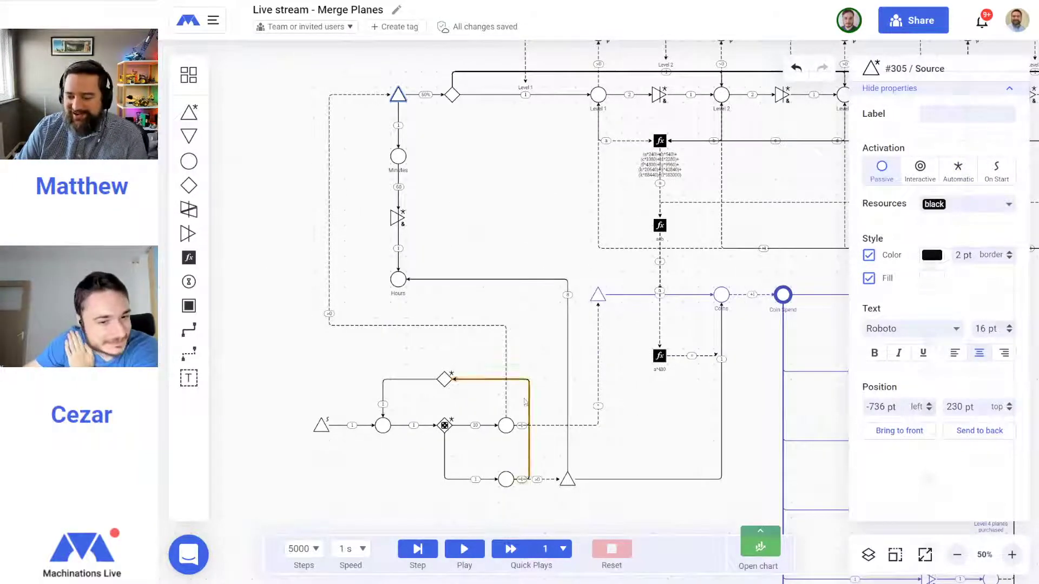
{"action": "left_click", "coordinate": [506, 379]}
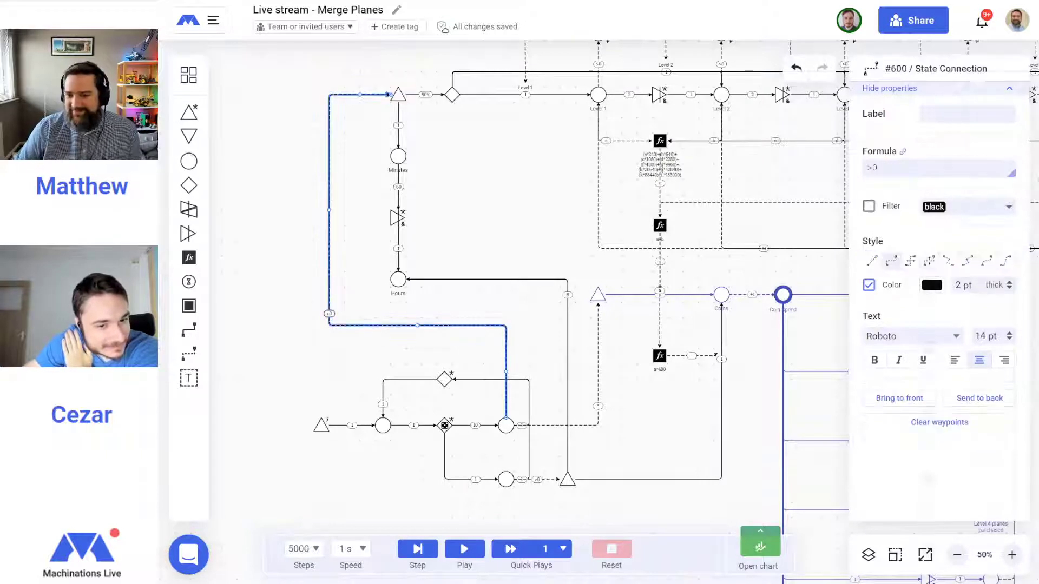
{"action": "left_click_drag", "start_coordinate": [901, 171], "coordinate": [842, 170]}
{"action": "type", "text": "*"}
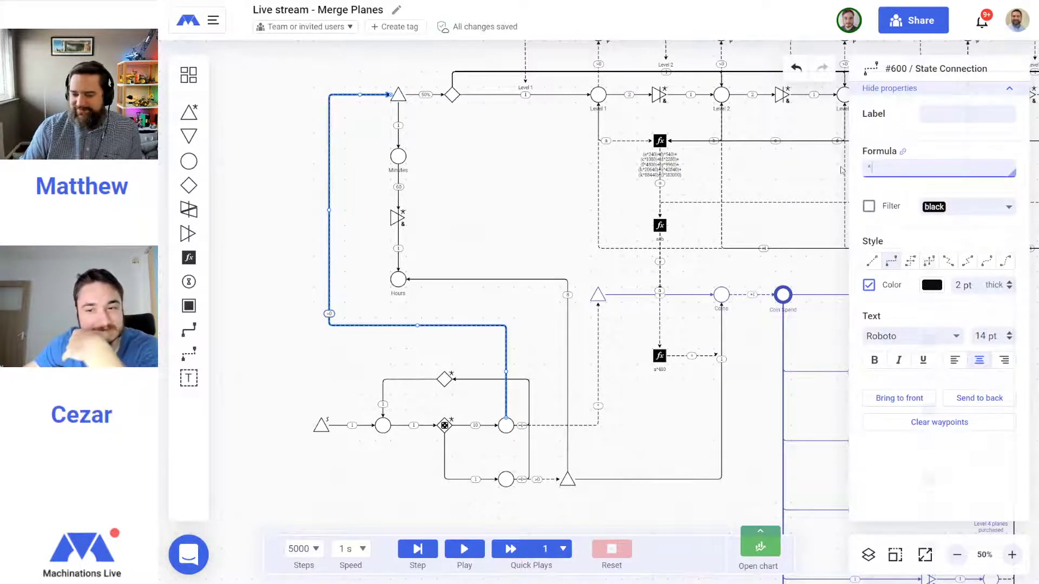
Set the resource type of the choice loop's On Start source to Green
{"action": "left_click", "coordinate": [321, 425]}
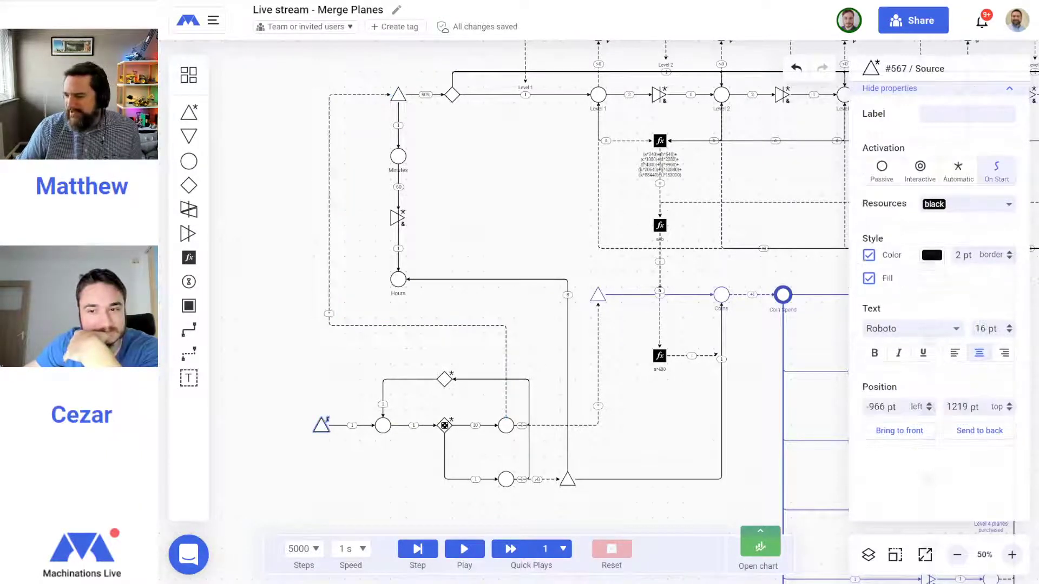
{"action": "left_click", "coordinate": [976, 206]}
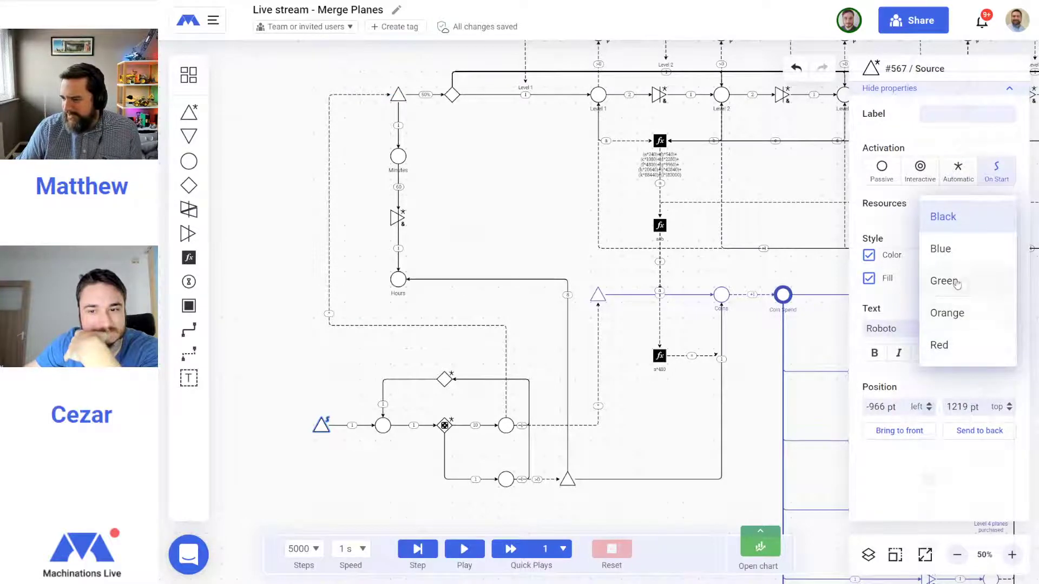
{"action": "left_click", "coordinate": [944, 281]}
{"action": "left_click", "coordinate": [354, 473]}
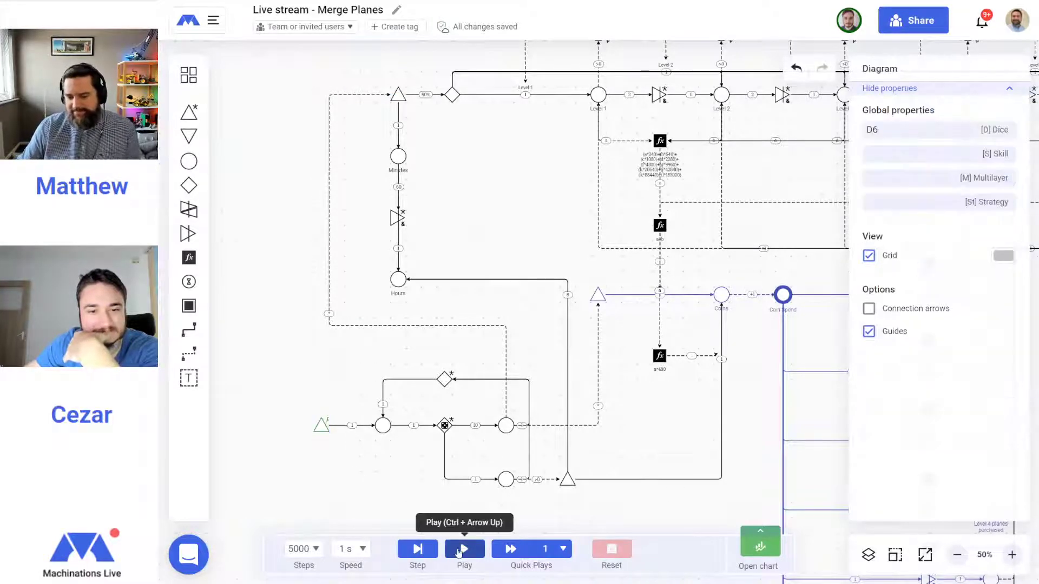
Recolor all nodes and connections of the choice loop green, RGB 4, 155, 4
{"action": "scroll", "coordinate": [338, 405], "scroll_direction": "down", "scroll_amount": 3}
{"action": "scroll", "coordinate": [337, 405], "scroll_direction": "right", "scroll_amount": 2}
{"action": "left_click_drag", "start_coordinate": [246, 462], "coordinate": [535, 256]}
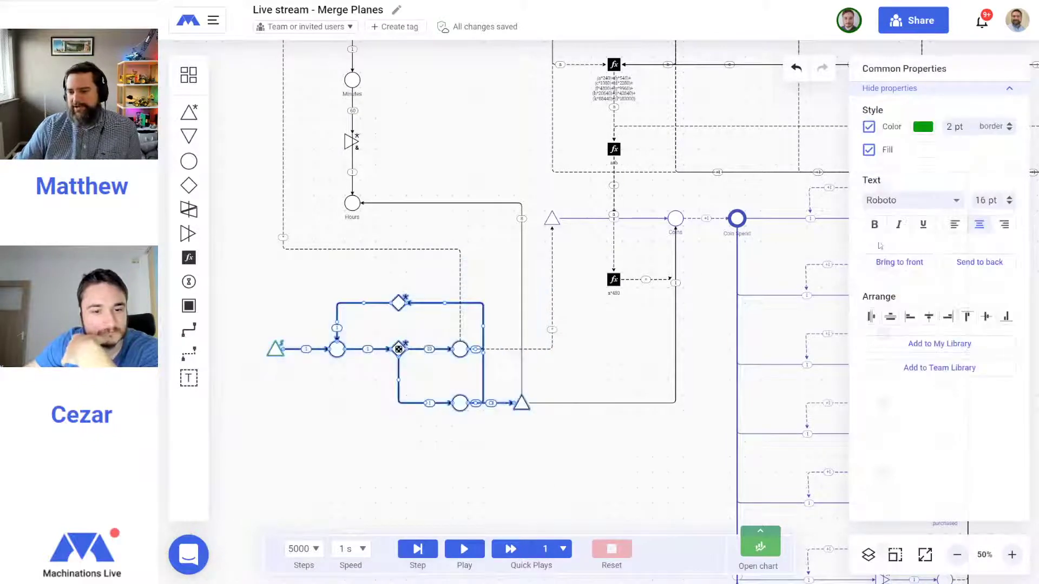
{"action": "left_click", "coordinate": [924, 128]}
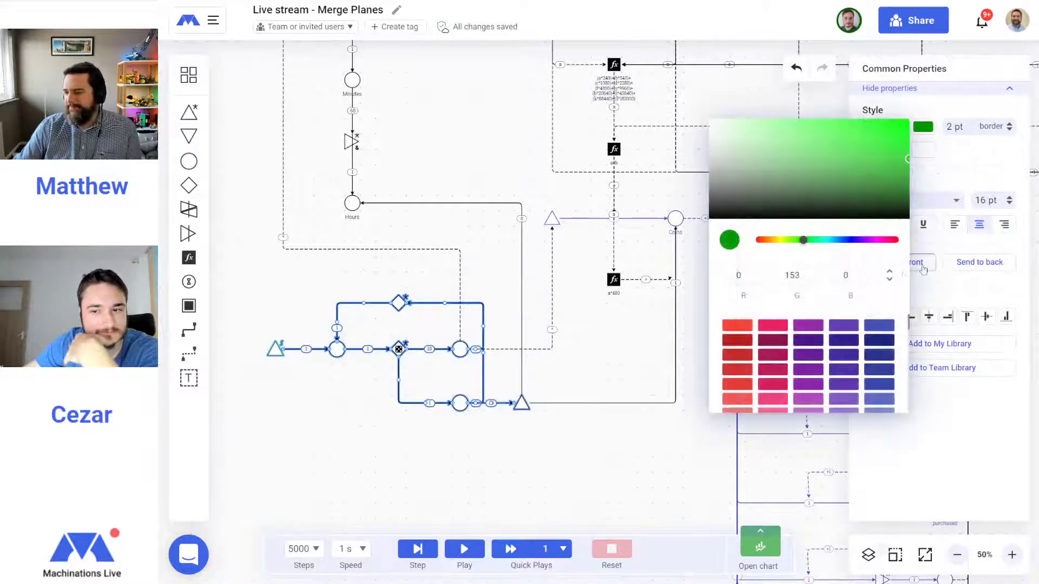
{"action": "left_click", "coordinate": [904, 159]}
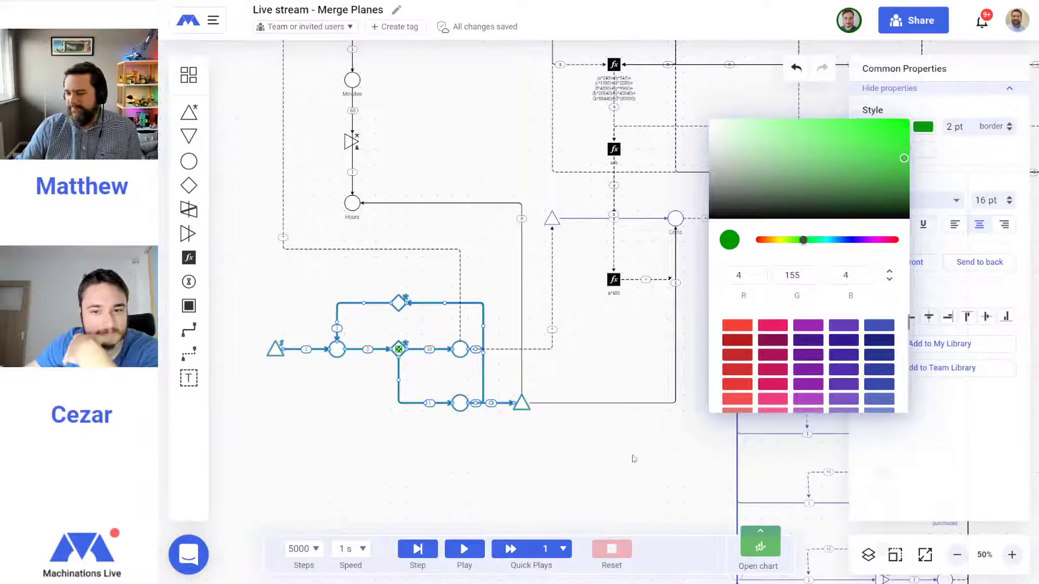
{"action": "left_click", "coordinate": [568, 481]}
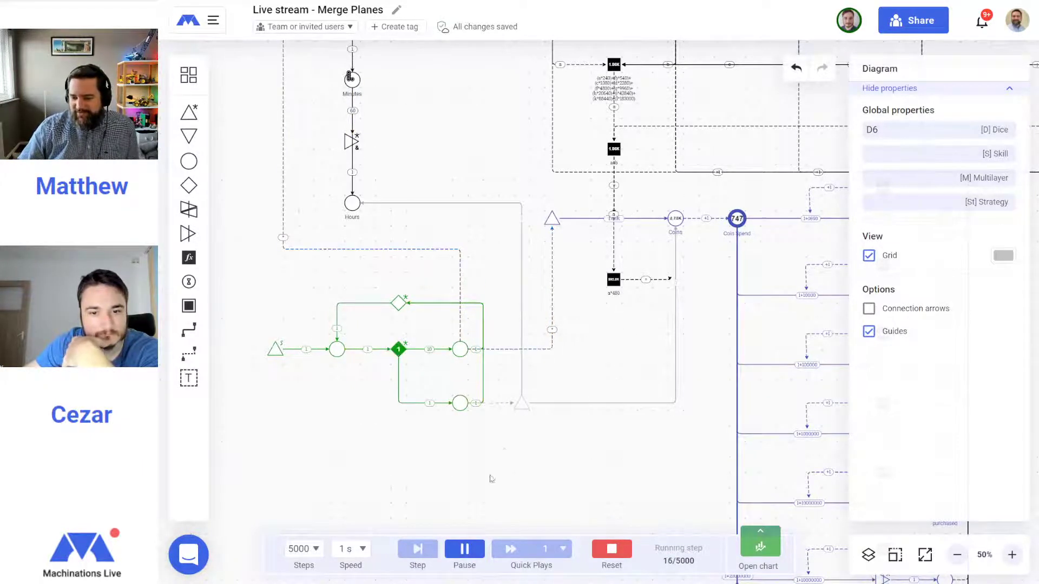
Reset the running simulation and set the formula of the state connection from the loop's lower pool to the adjacent source to *
{"action": "key", "text": "ctrl+Left"}
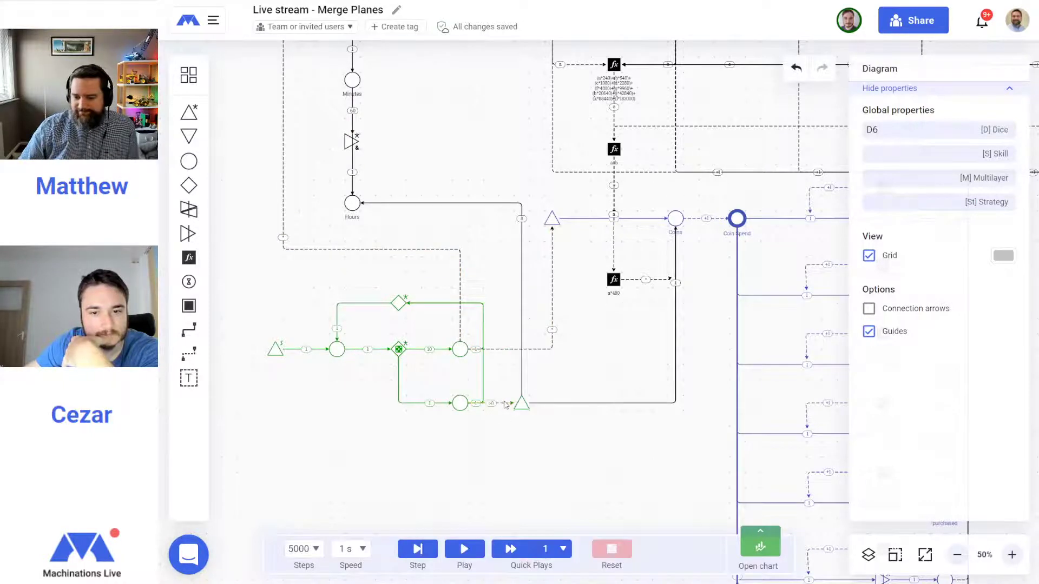
{"action": "left_click", "coordinate": [503, 404]}
{"action": "left_click_drag", "start_coordinate": [896, 167], "coordinate": [847, 173]}
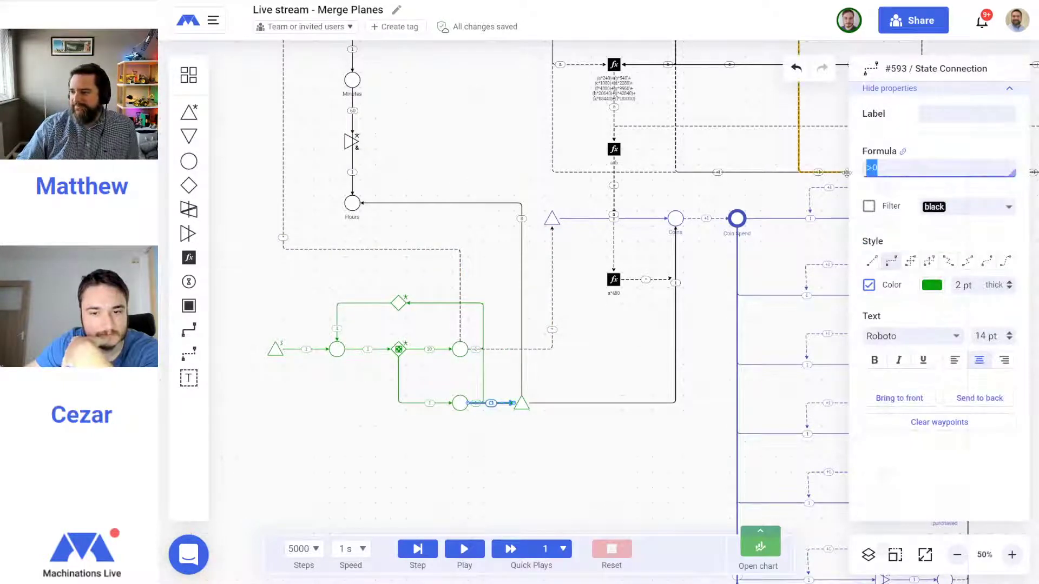
{"action": "left_click", "coordinate": [892, 182]}
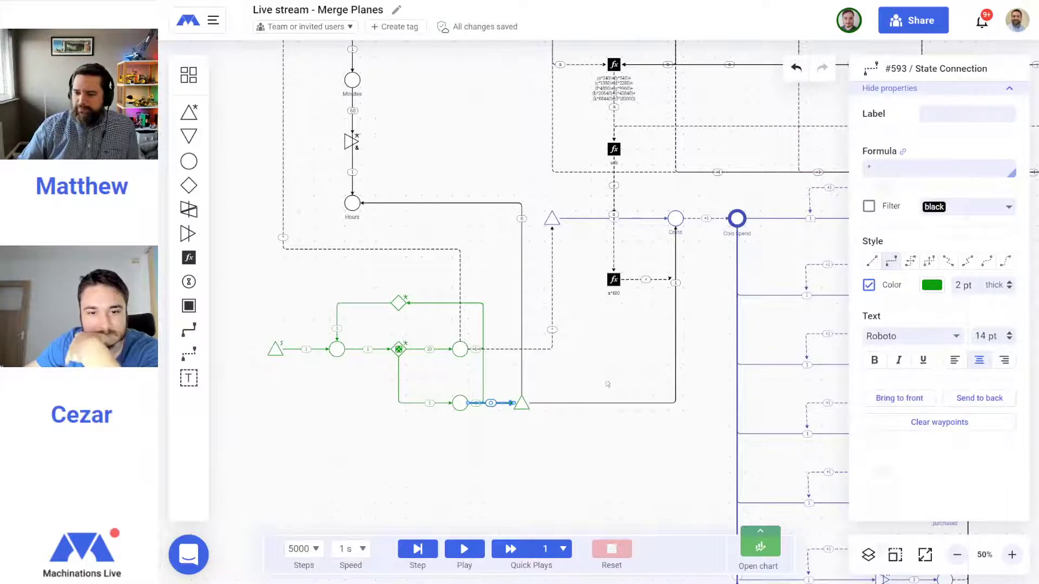
{"action": "left_click", "coordinate": [619, 389]}
Run the simulation again to test the lower pool's rewards of Hours and Coins, then reset it
{"action": "left_click", "coordinate": [464, 550]}
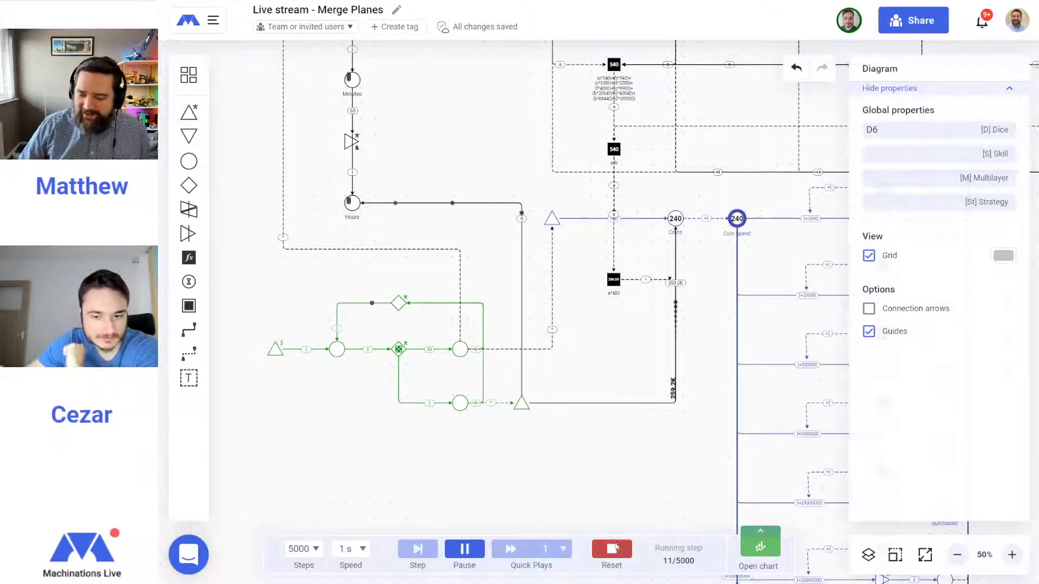
{"action": "left_click", "coordinate": [613, 546]}
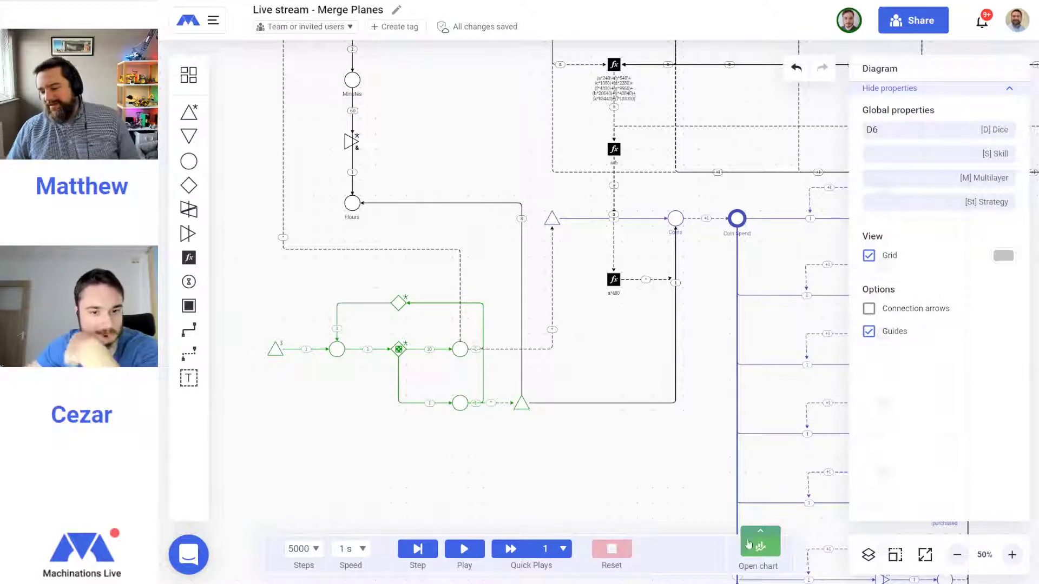
Open and clear the execution chart, and run a batch of 5 quick plays
{"action": "left_click", "coordinate": [773, 549]}
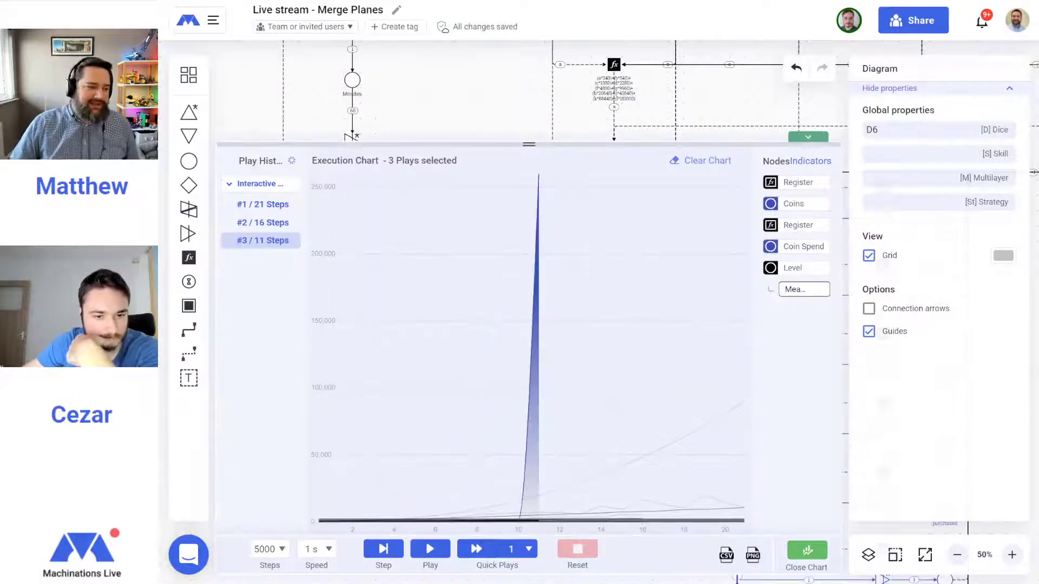
{"action": "left_click", "coordinate": [697, 168]}
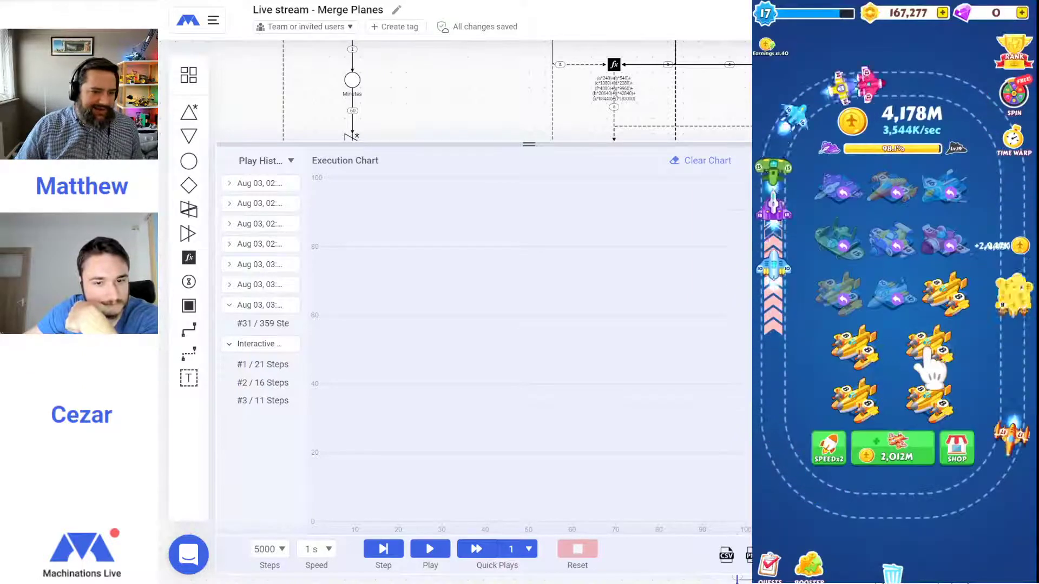
{"action": "left_click", "coordinate": [514, 549]}
{"action": "left_click", "coordinate": [517, 467]}
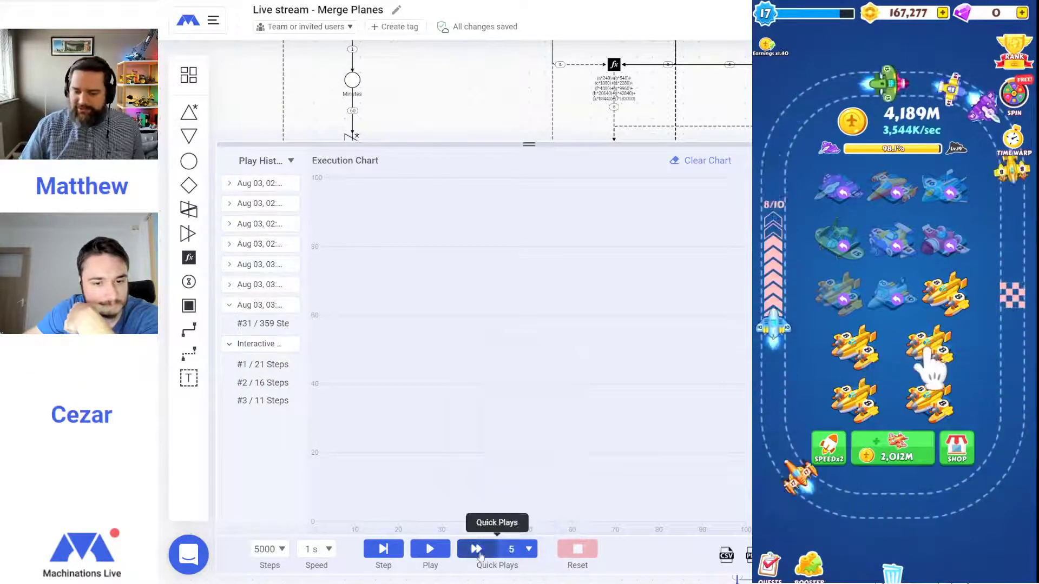
{"action": "left_click", "coordinate": [476, 549]}
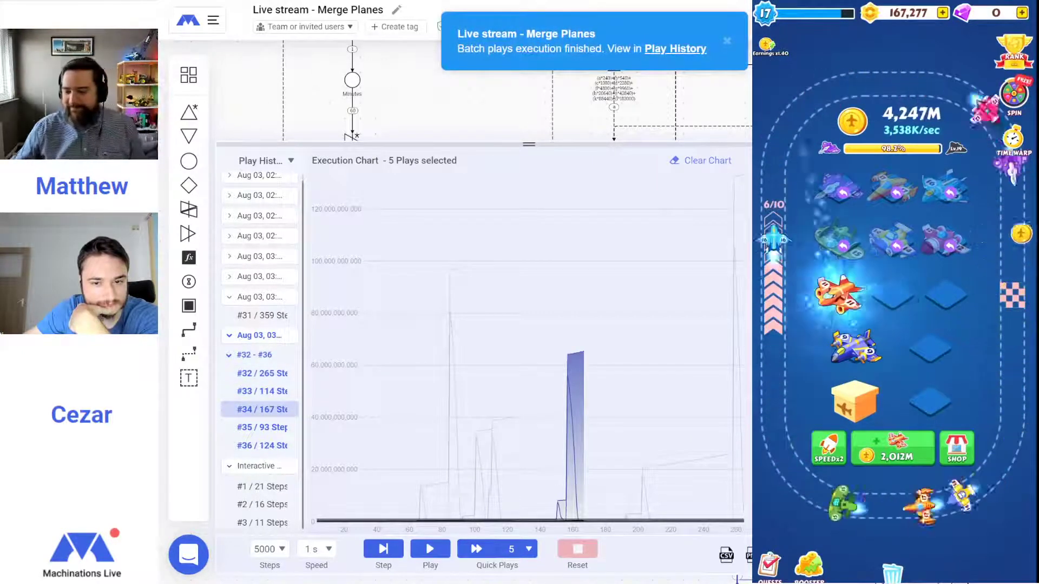
Examine the five plays' curves in the execution chart, close the chart, and view the plane levels at 33% zoom
{"action": "mouse_move", "coordinate": [460, 379]}
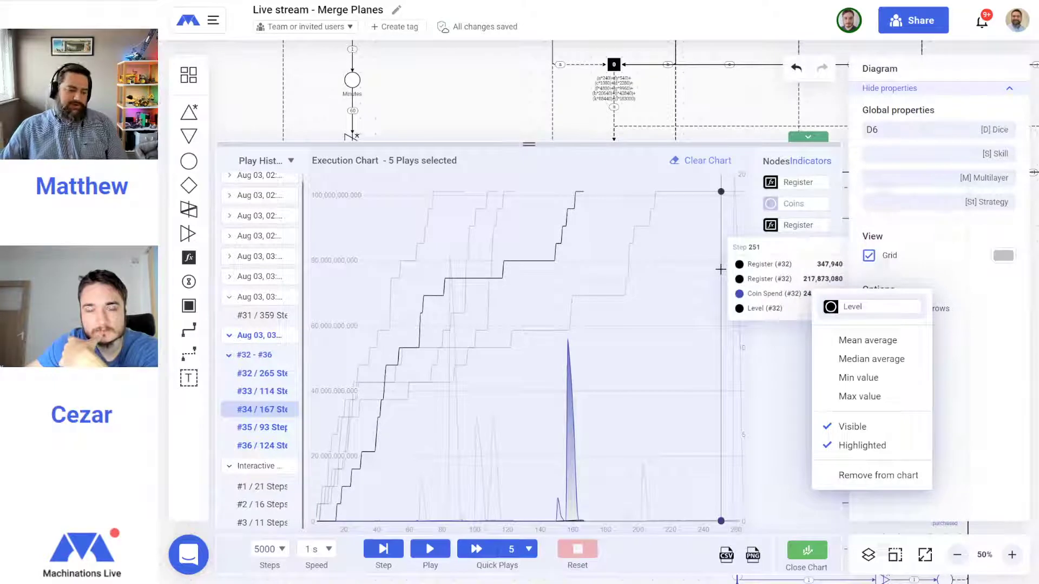
{"action": "left_click", "coordinate": [808, 138]}
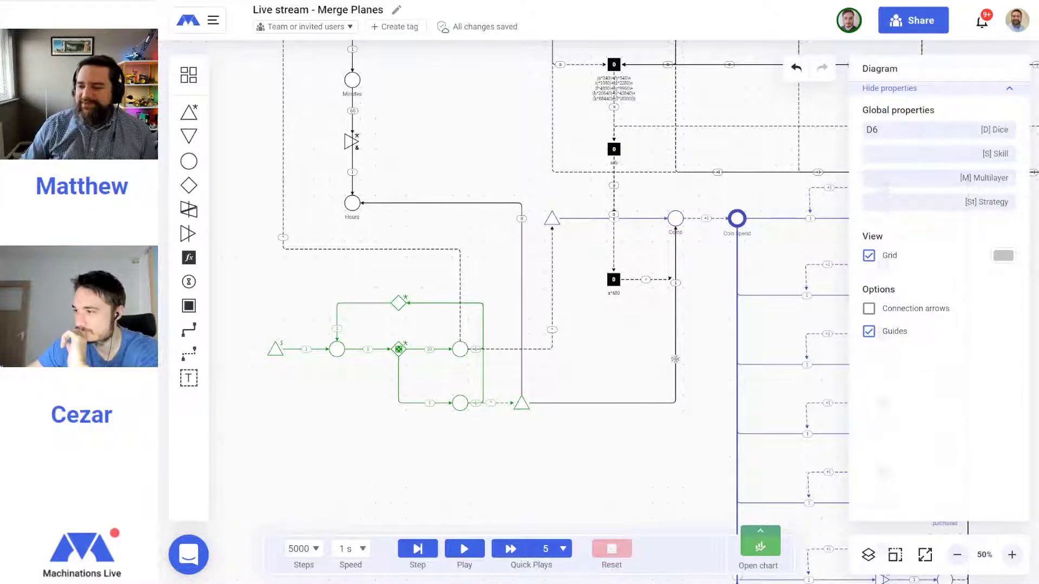
{"action": "left_click_drag", "start_coordinate": [687, 339], "coordinate": [605, 431]}
{"action": "left_click", "coordinate": [957, 556]}
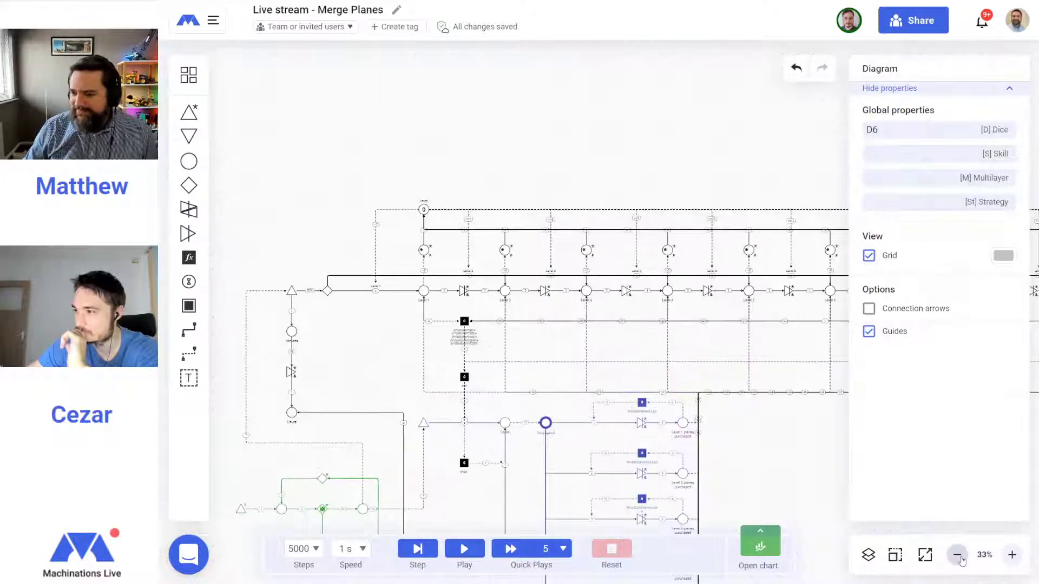
Examine the whole Merge Planes diagram, from the full chain of plane levels to the column of plane purchase branches
{"action": "left_click", "coordinate": [957, 555]}
{"action": "left_click_drag", "start_coordinate": [627, 367], "coordinate": [615, 373]}
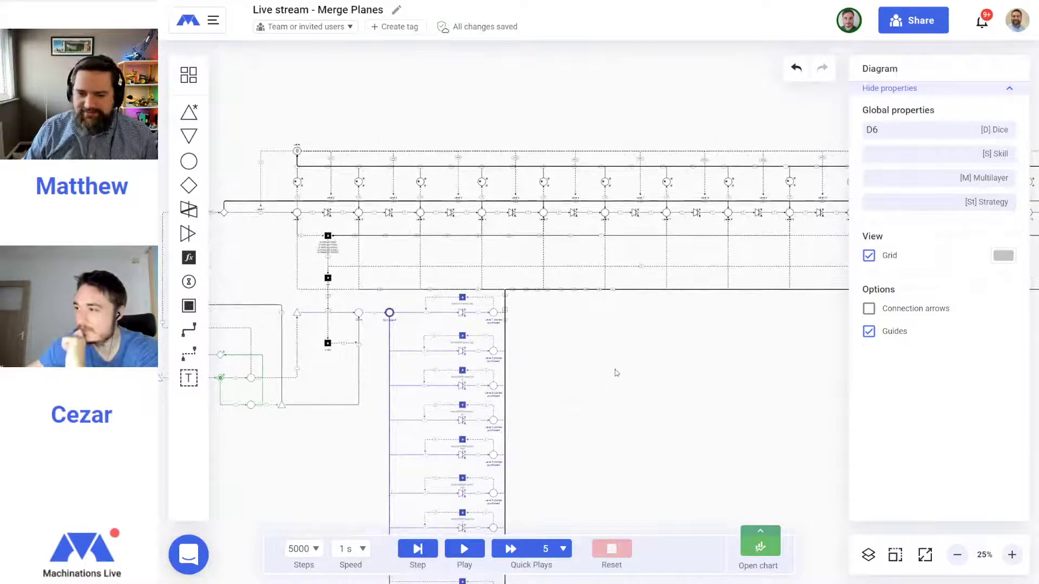
{"action": "left_click_drag", "start_coordinate": [739, 380], "coordinate": [445, 381]}
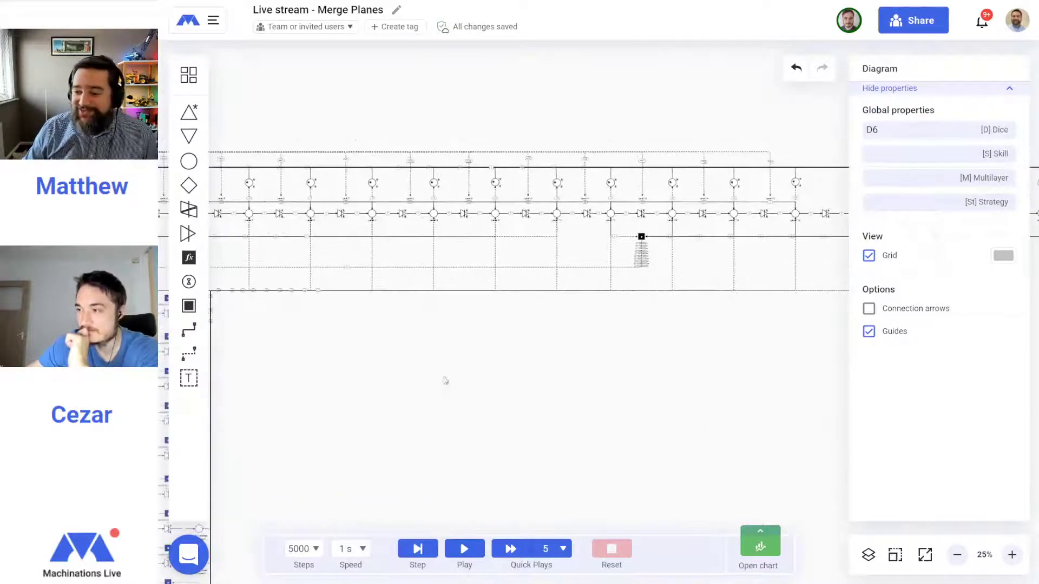
{"action": "left_click_drag", "start_coordinate": [722, 360], "coordinate": [443, 410]}
{"action": "left_click_drag", "start_coordinate": [705, 408], "coordinate": [457, 388]}
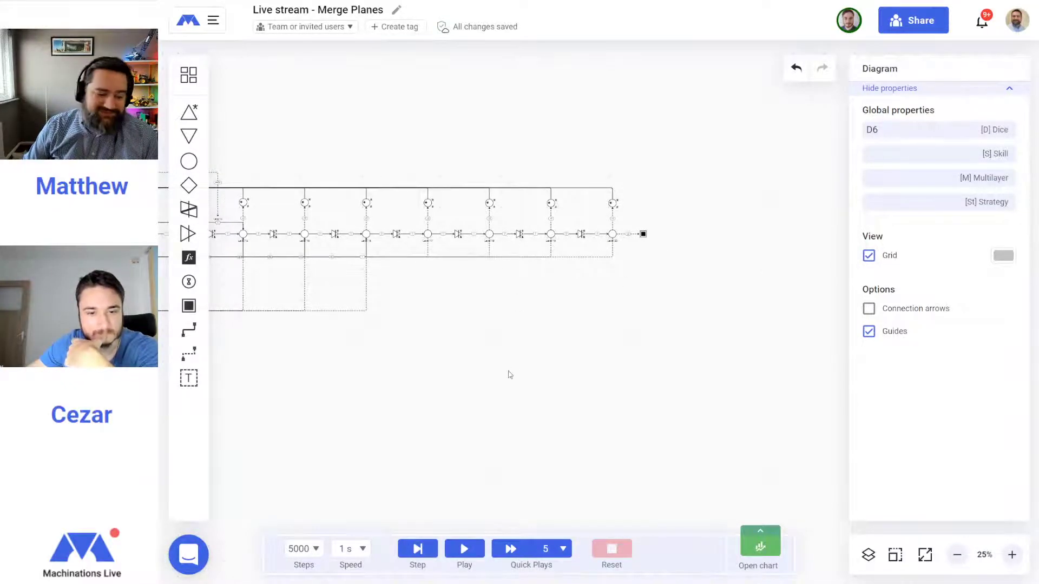
{"action": "left_click", "coordinate": [957, 556]}
{"action": "left_click", "coordinate": [957, 556]}
{"action": "left_click_drag", "start_coordinate": [291, 348], "coordinate": [458, 246]}
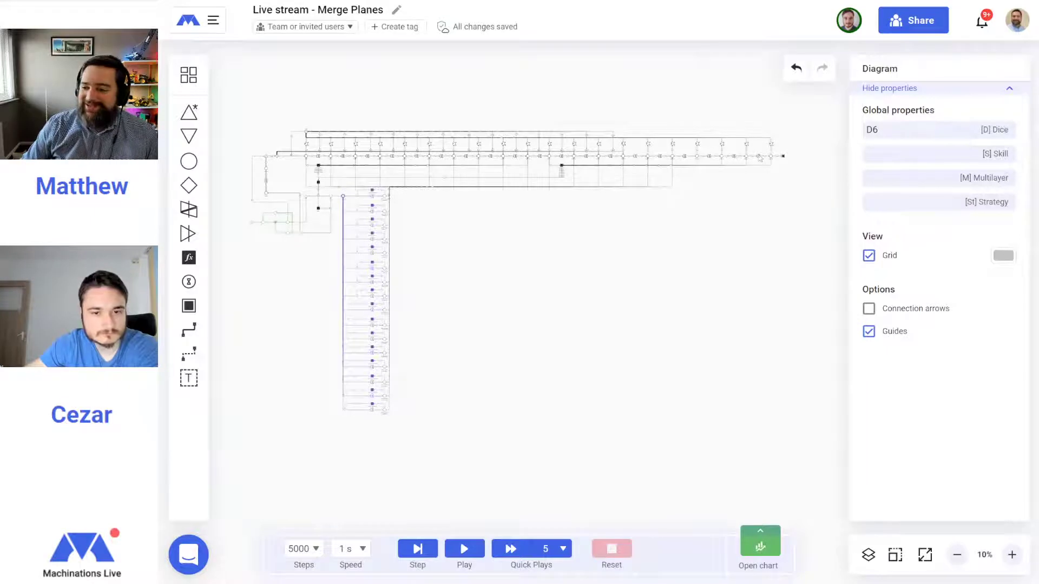
{"action": "left_click_drag", "start_coordinate": [703, 264], "coordinate": [601, 265]}
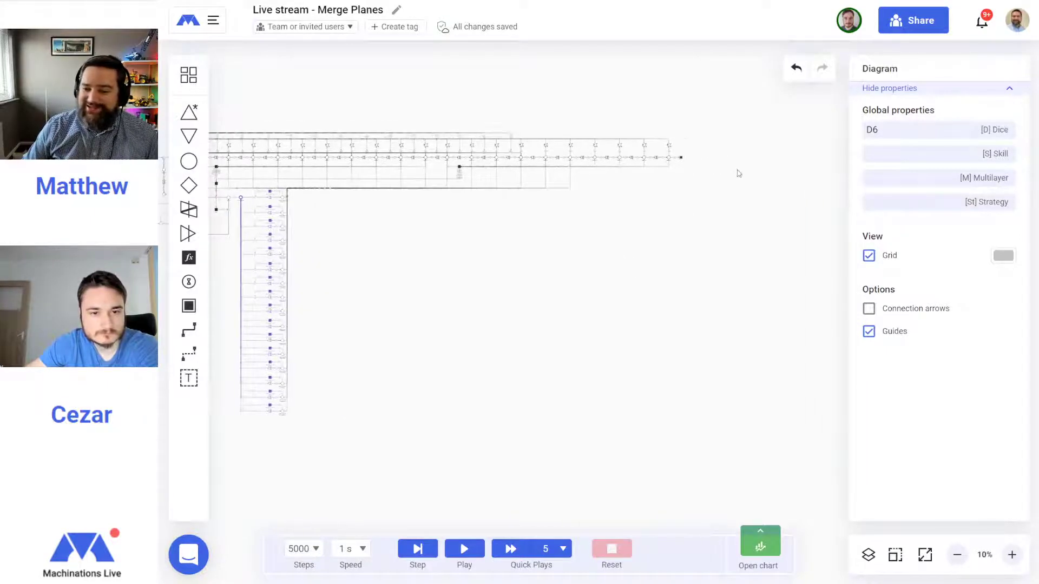
{"action": "left_click_drag", "start_coordinate": [438, 429], "coordinate": [629, 262]}
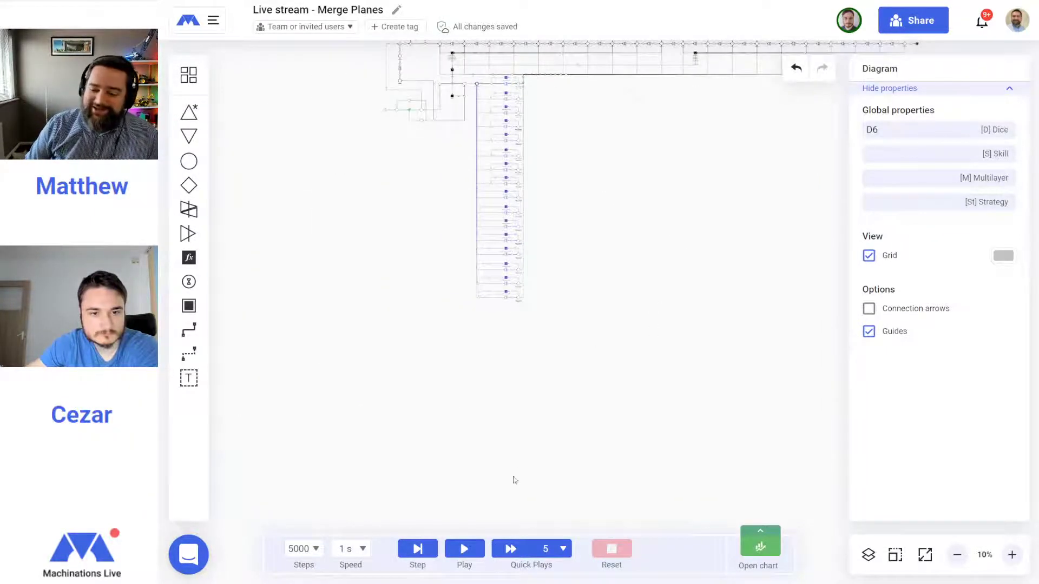
{"action": "left_click_drag", "start_coordinate": [708, 254], "coordinate": [671, 353]}
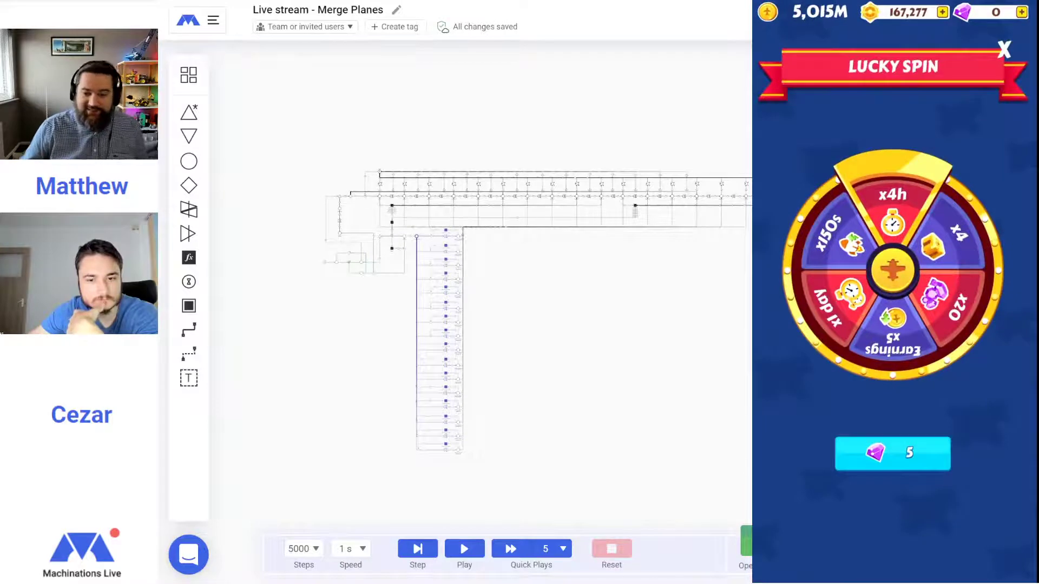
{"action": "left_click_drag", "start_coordinate": [524, 329], "coordinate": [610, 227]}
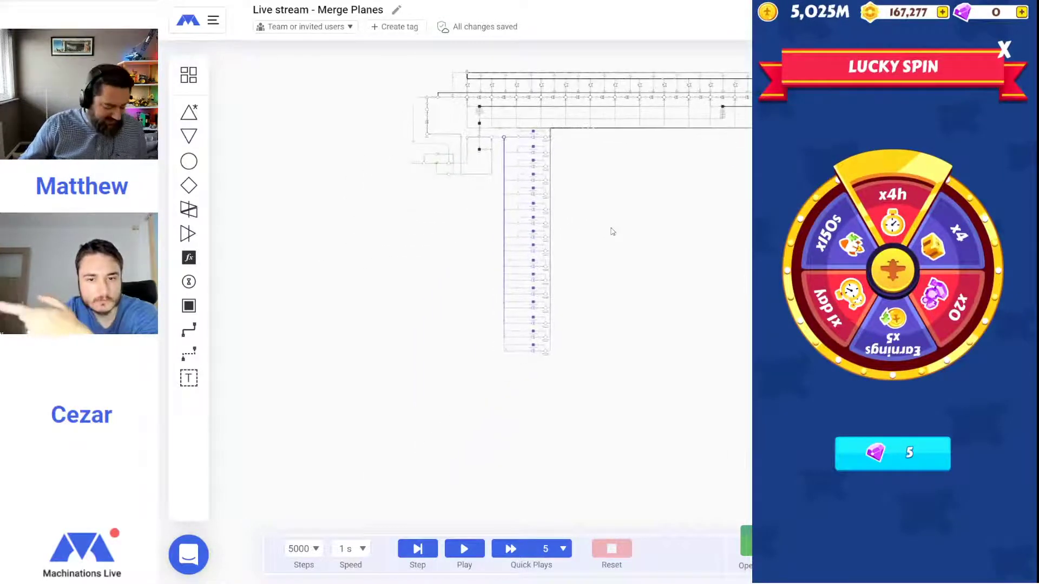
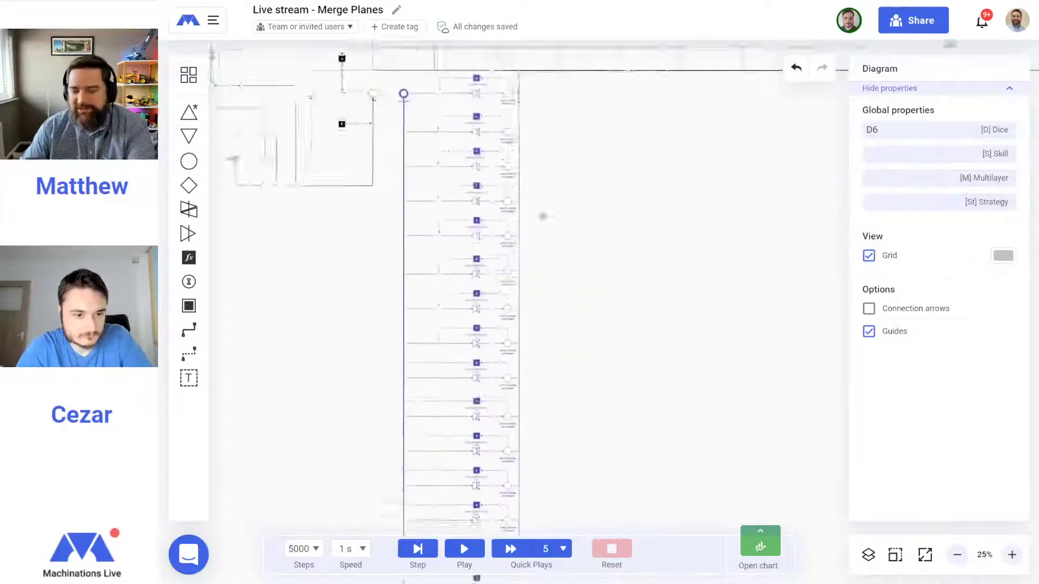
{"action": "scroll", "coordinate": [557, 180], "scroll_direction": "up", "scroll_amount": 5}
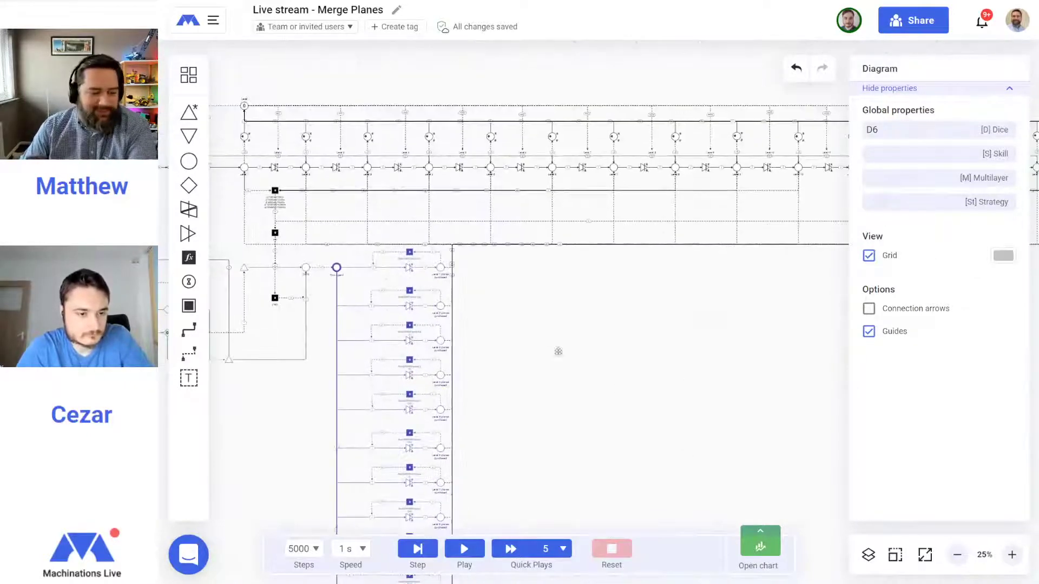
{"action": "left_click_drag", "start_coordinate": [557, 352], "coordinate": [716, 387]}
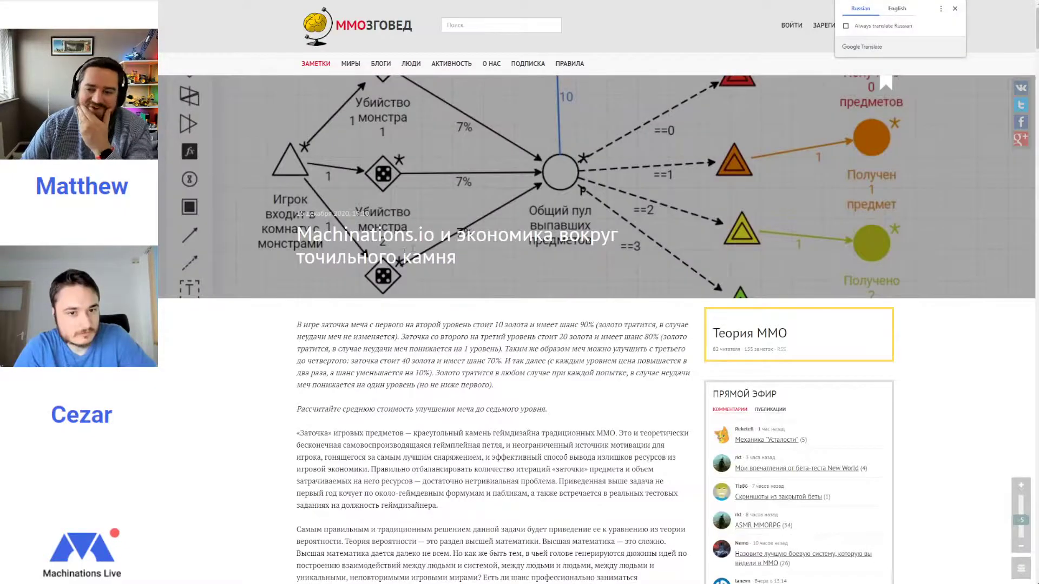
Skim the Russian Machinations.io article in the browser, translate it into English, and open its linked final result diagram
{"action": "scroll", "coordinate": [492, 270], "scroll_direction": "down", "scroll_amount": 10}
{"action": "scroll", "coordinate": [546, 276], "scroll_direction": "down", "scroll_amount": 20}
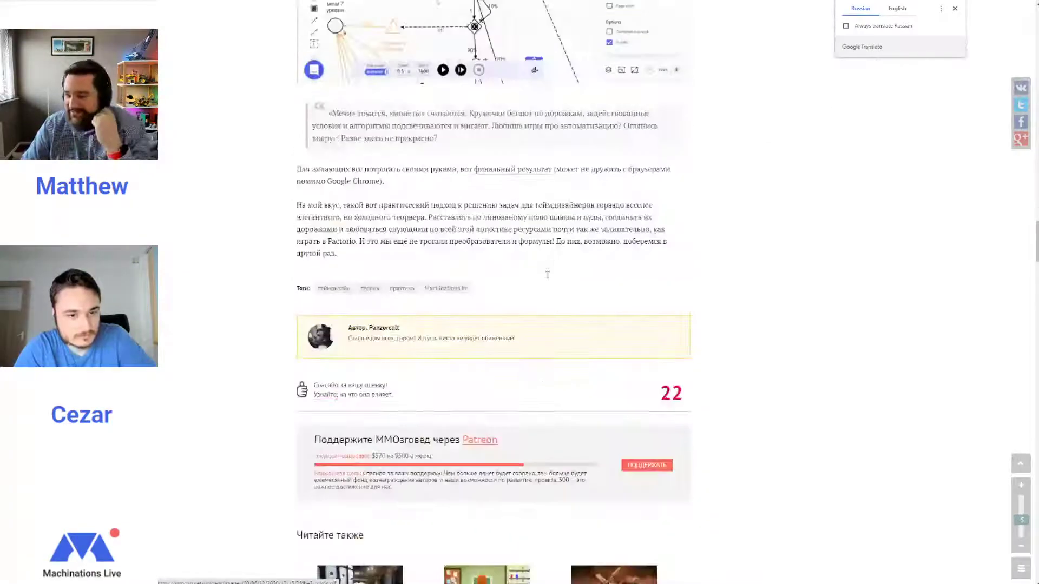
{"action": "scroll", "coordinate": [547, 276], "scroll_direction": "up", "scroll_amount": 15}
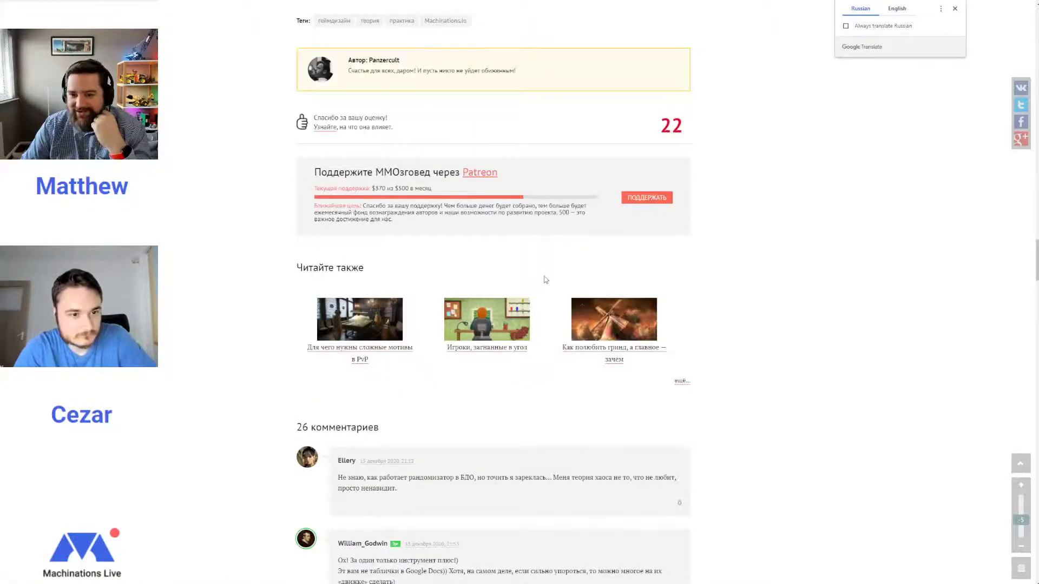
{"action": "scroll", "coordinate": [545, 279], "scroll_direction": "up", "scroll_amount": 7}
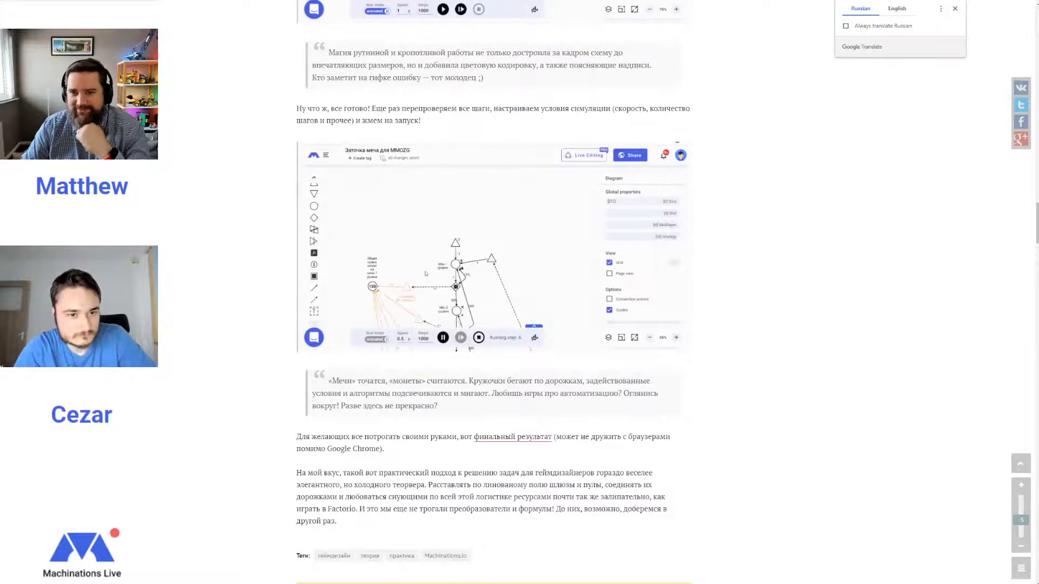
{"action": "left_click", "coordinate": [905, 10]}
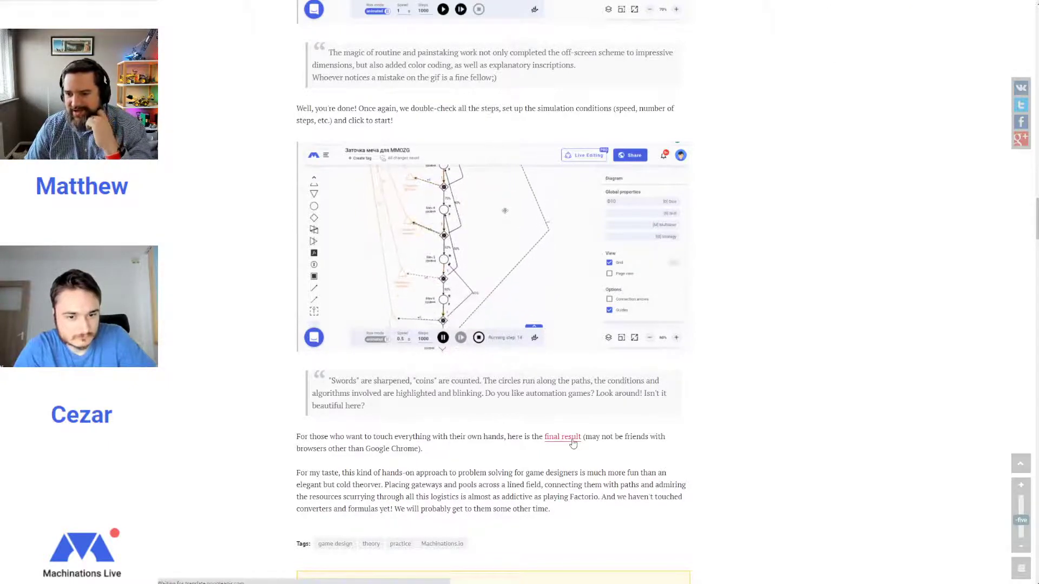
{"action": "left_click", "coordinate": [573, 443]}
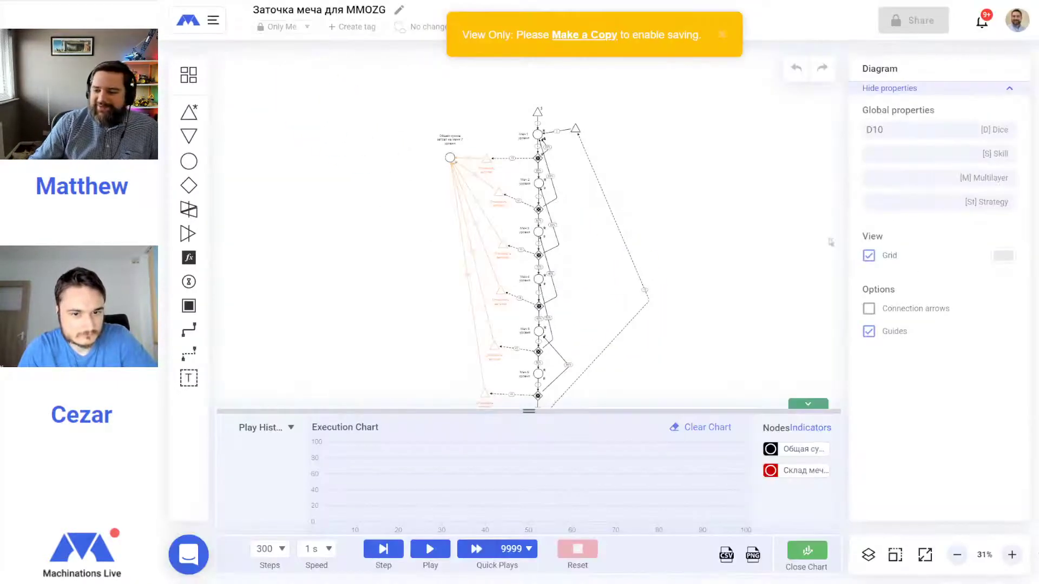
Close the execution chart, run the sword sharpening simulation, and examine the upgrade chain down to the level 7 sword pool at 75% zoom
{"action": "left_click", "coordinate": [808, 403]}
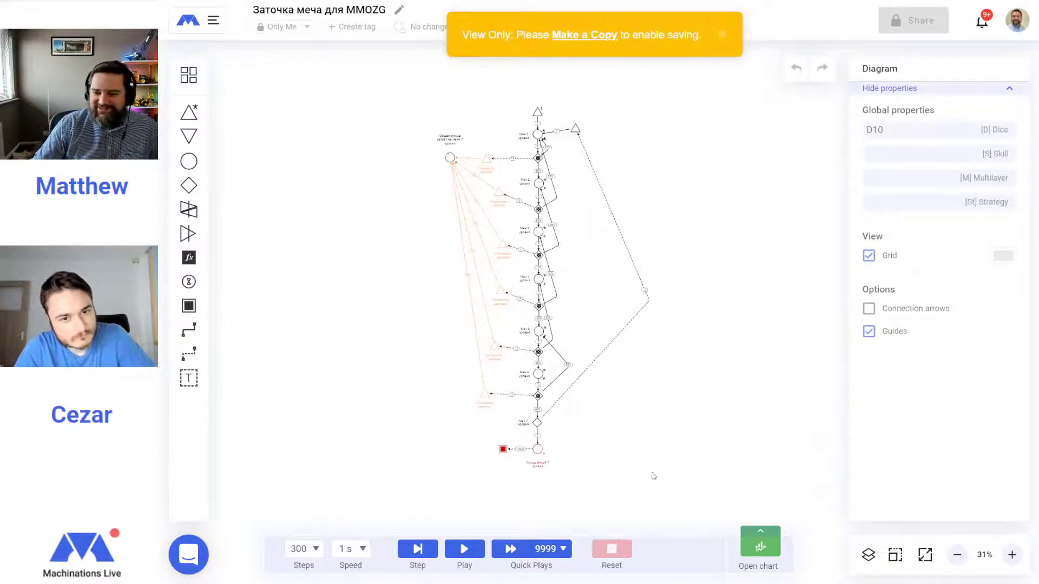
{"action": "left_click", "coordinate": [466, 551]}
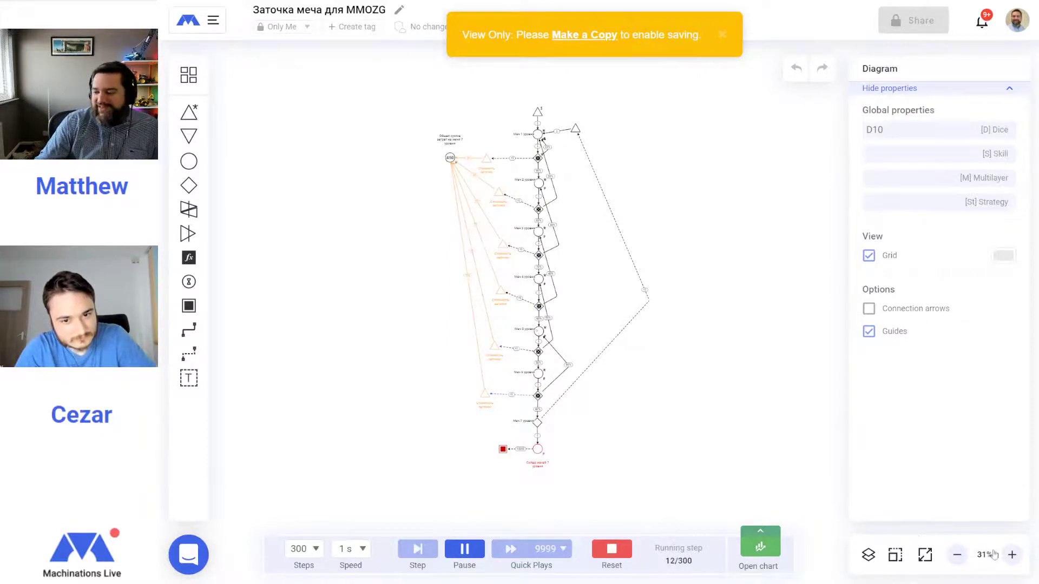
{"action": "left_click", "coordinate": [1011, 555]}
{"action": "left_click", "coordinate": [1011, 554]}
{"action": "left_click", "coordinate": [1012, 555]}
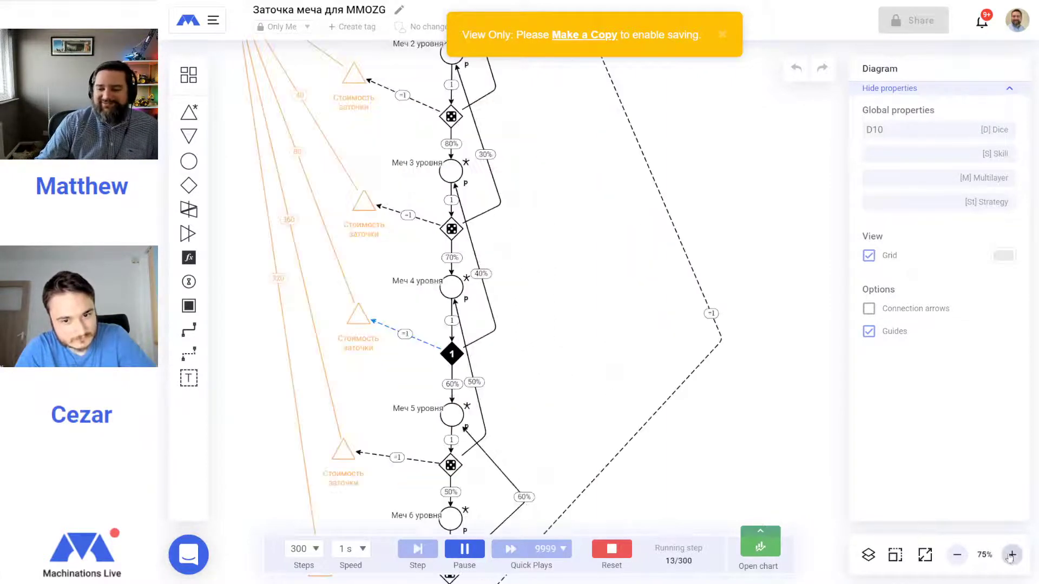
{"action": "scroll", "coordinate": [591, 267], "scroll_direction": "down", "scroll_amount": 3}
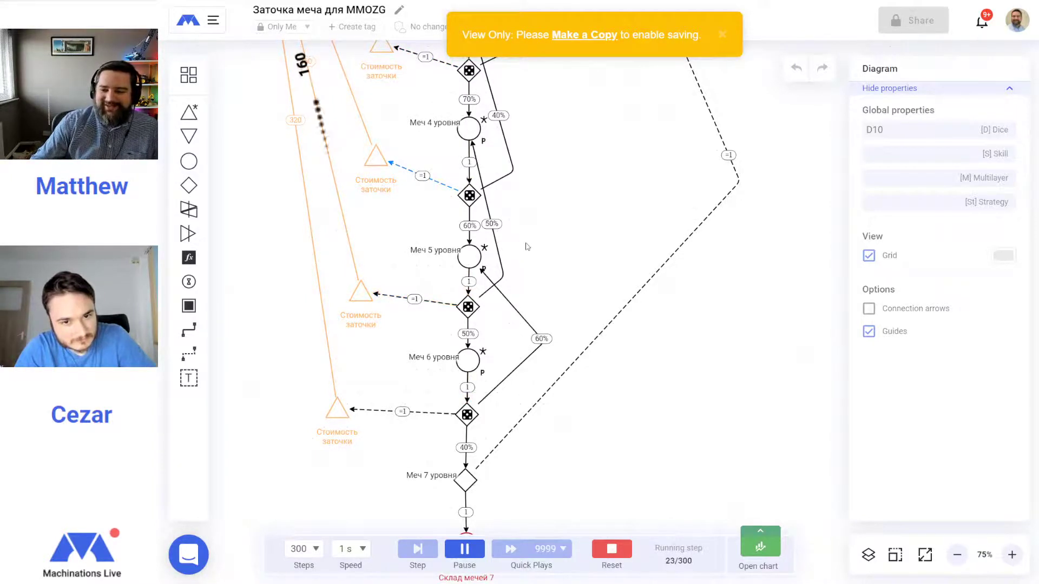
{"action": "left_click_drag", "start_coordinate": [566, 223], "coordinate": [583, 357]}
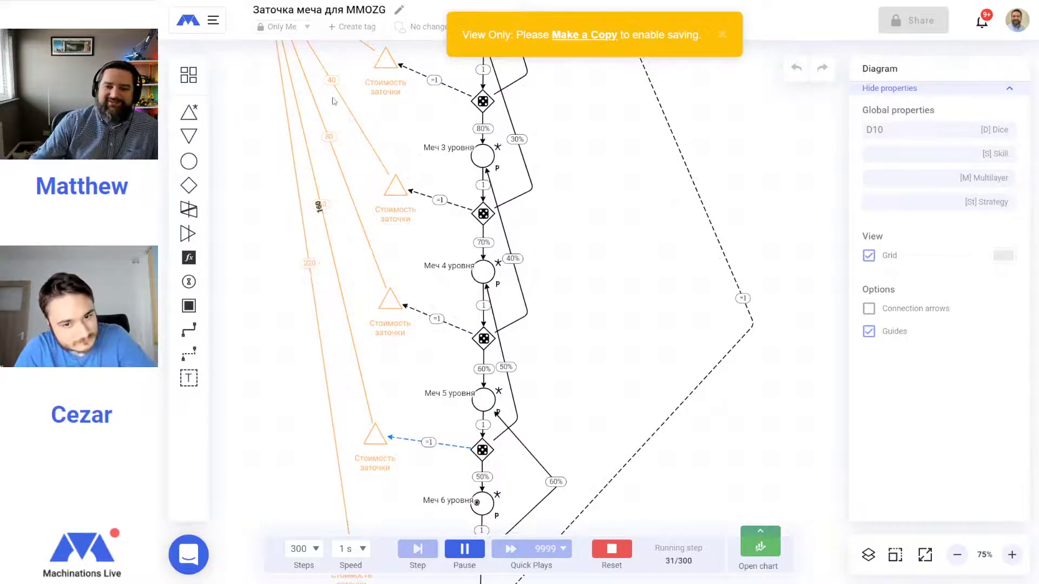
{"action": "scroll", "coordinate": [303, 349], "scroll_direction": "down", "scroll_amount": 4}
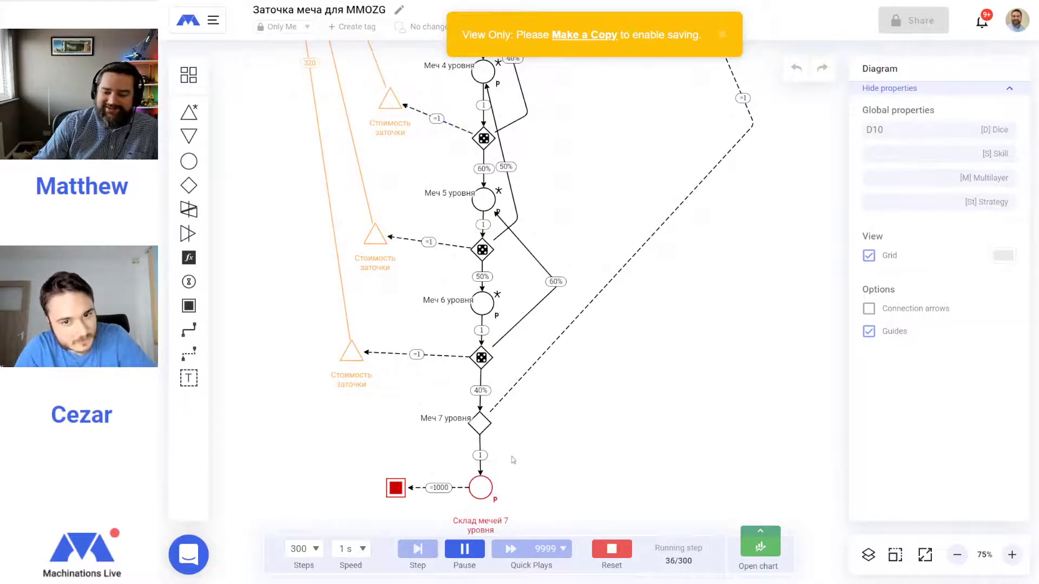
{"action": "scroll", "coordinate": [500, 451], "scroll_direction": "down", "scroll_amount": 1}
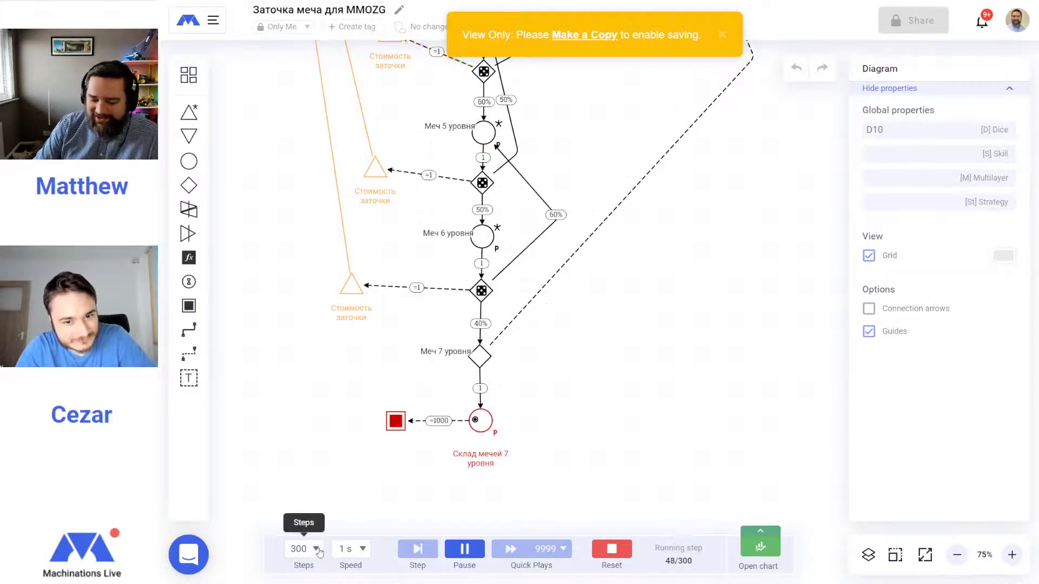
Set the quick plays to 5 and the steps to 1000, reset the running simulation, and dismiss the view-only notice
{"action": "left_click", "coordinate": [548, 556]}
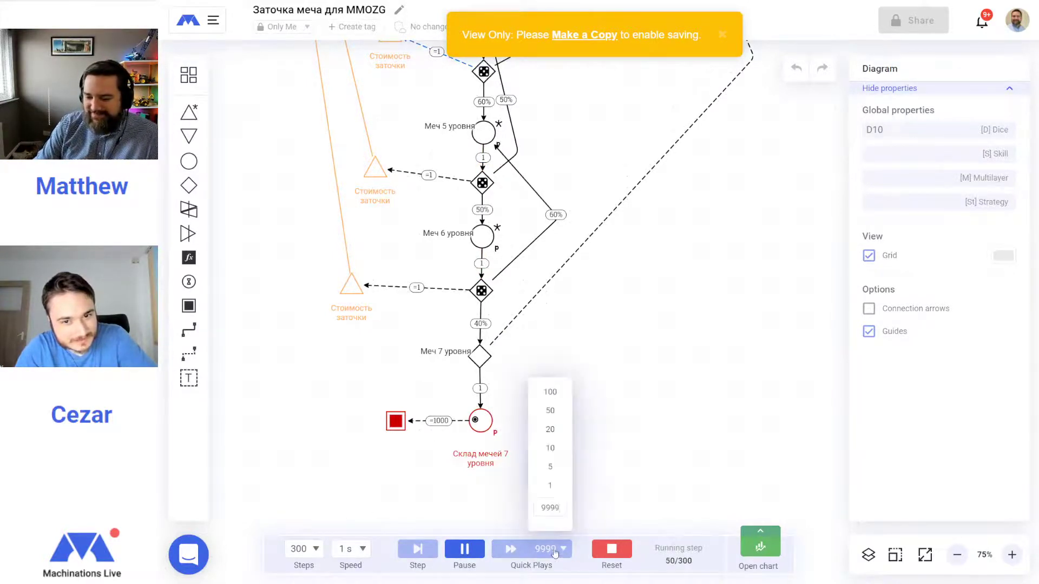
{"action": "left_click", "coordinate": [548, 466]}
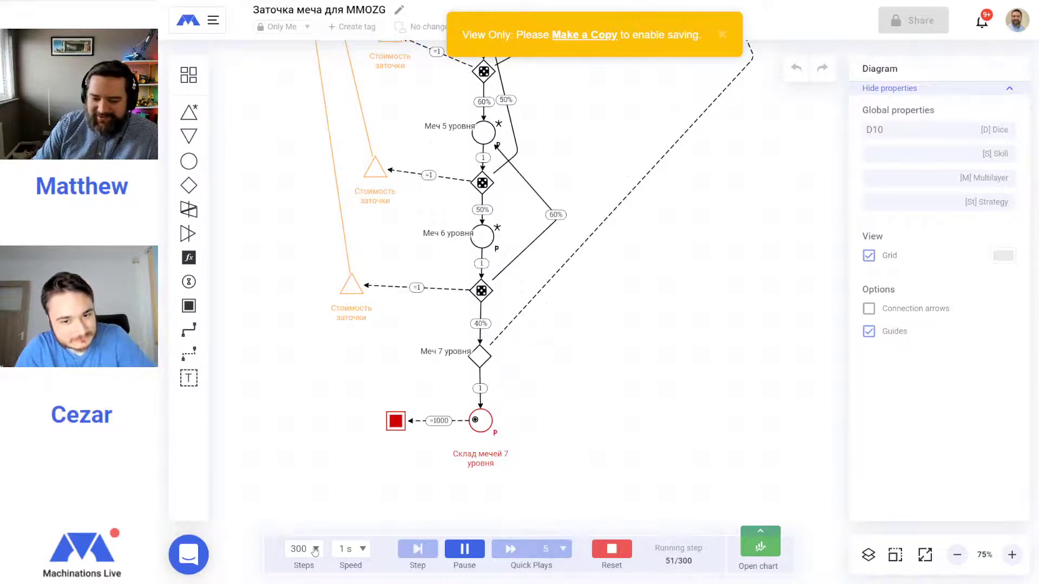
{"action": "left_click", "coordinate": [309, 550]}
{"action": "left_click", "coordinate": [313, 338]}
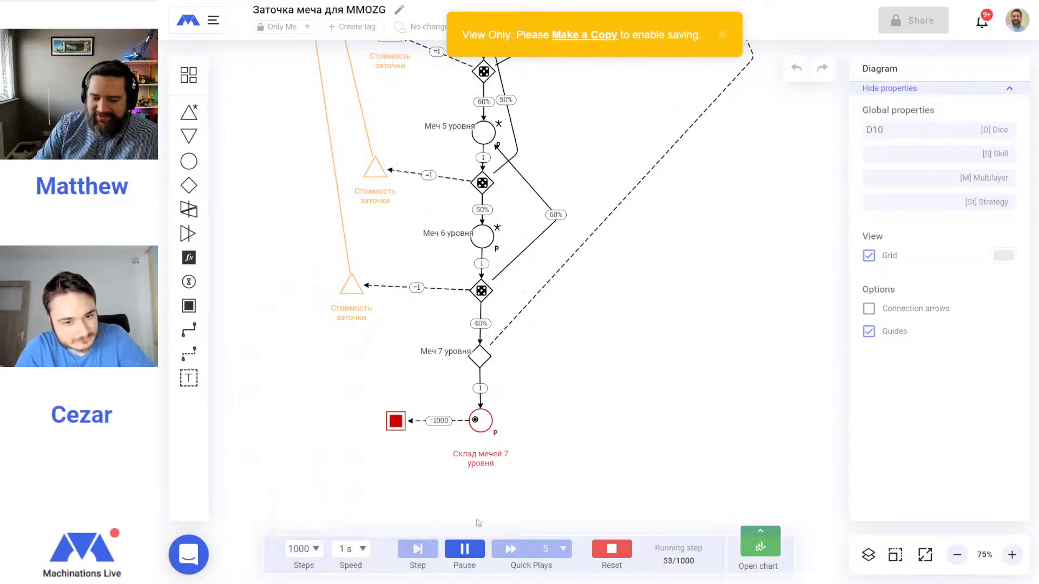
{"action": "left_click", "coordinate": [612, 549]}
{"action": "left_click", "coordinate": [722, 36]}
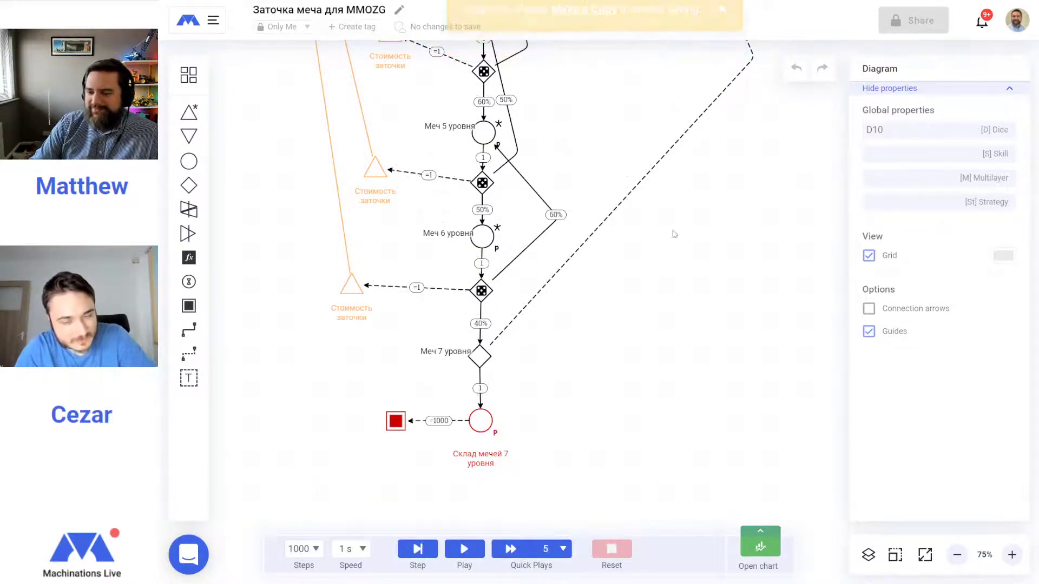
Run the batch of 5 quick plays, saving the diagram as an own copy first
{"action": "left_click", "coordinate": [511, 550]}
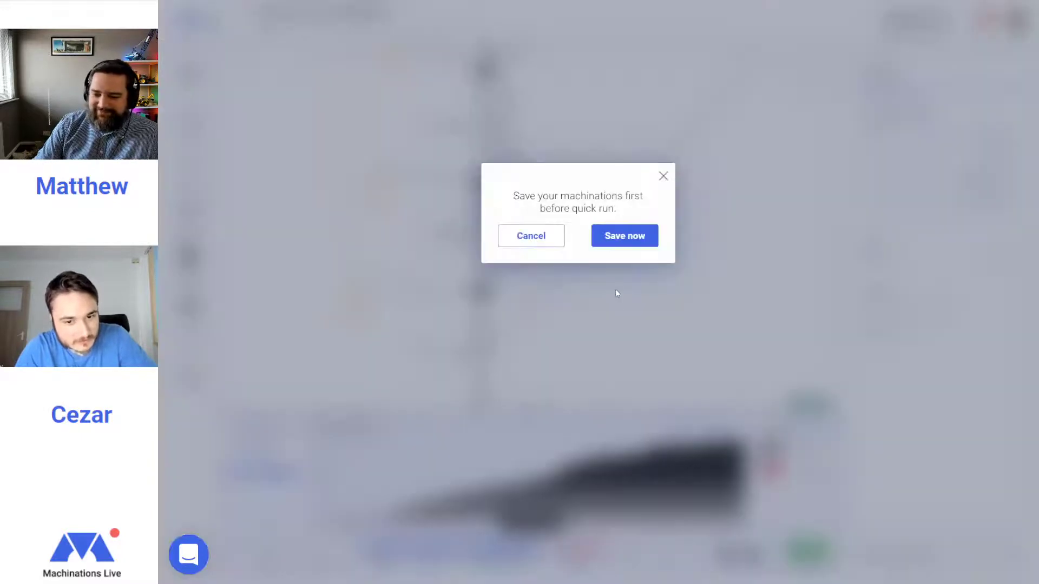
{"action": "left_click", "coordinate": [635, 237]}
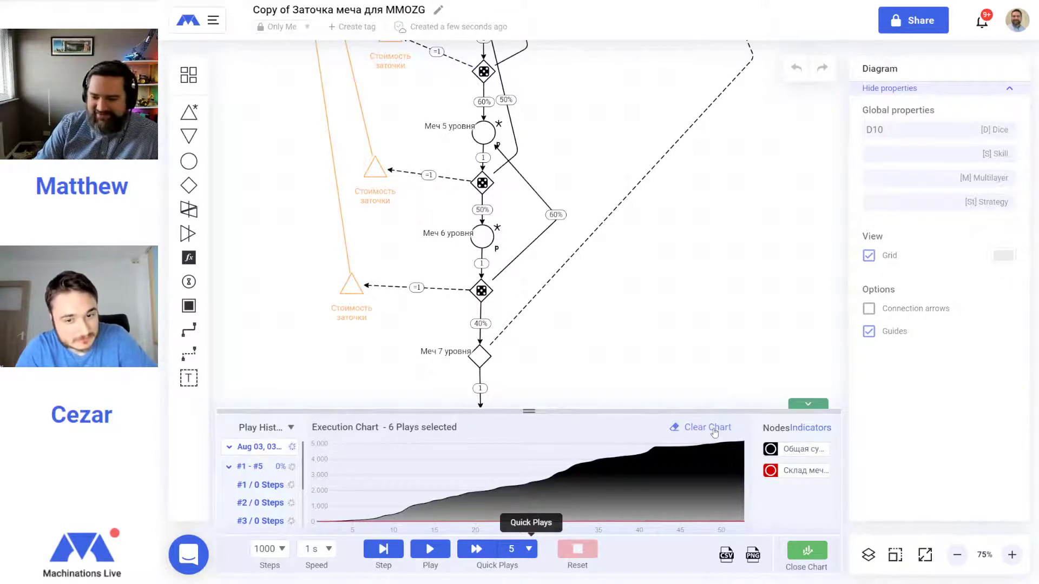
{"action": "scroll", "coordinate": [603, 319], "scroll_direction": "down", "scroll_amount": 4}
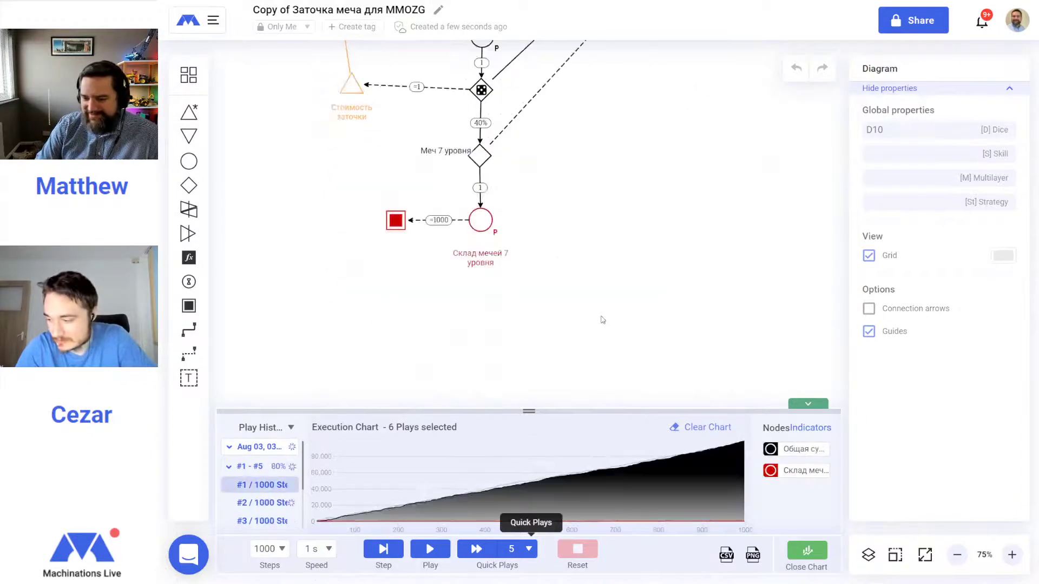
{"action": "scroll", "coordinate": [603, 320], "scroll_direction": "down", "scroll_amount": 1}
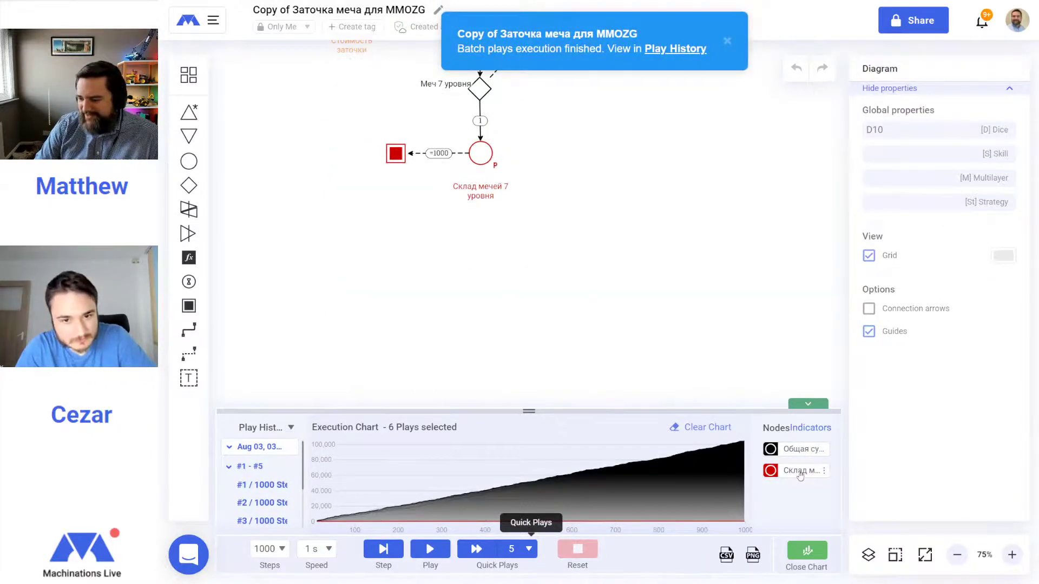
Plot the Склад мечей 7 уровня pool on the execution chart's right scale
{"action": "left_click", "coordinate": [824, 471]}
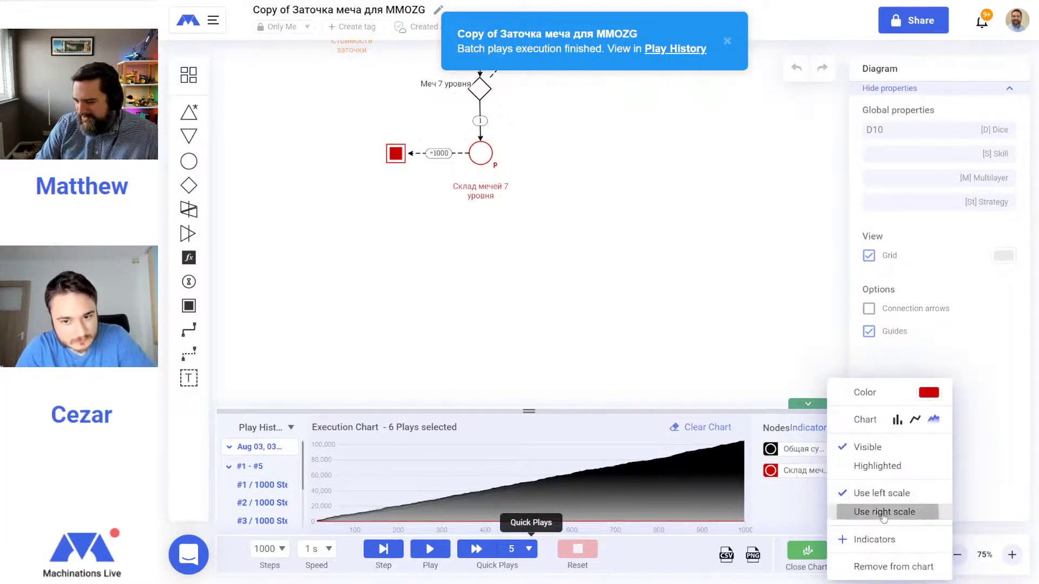
{"action": "left_click", "coordinate": [883, 513]}
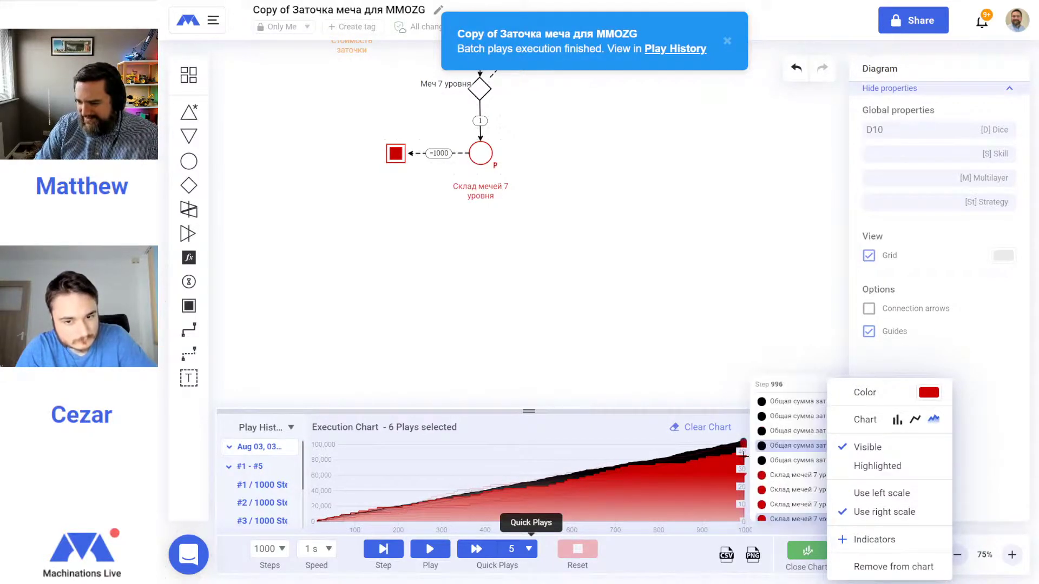
{"action": "left_click", "coordinate": [727, 358]}
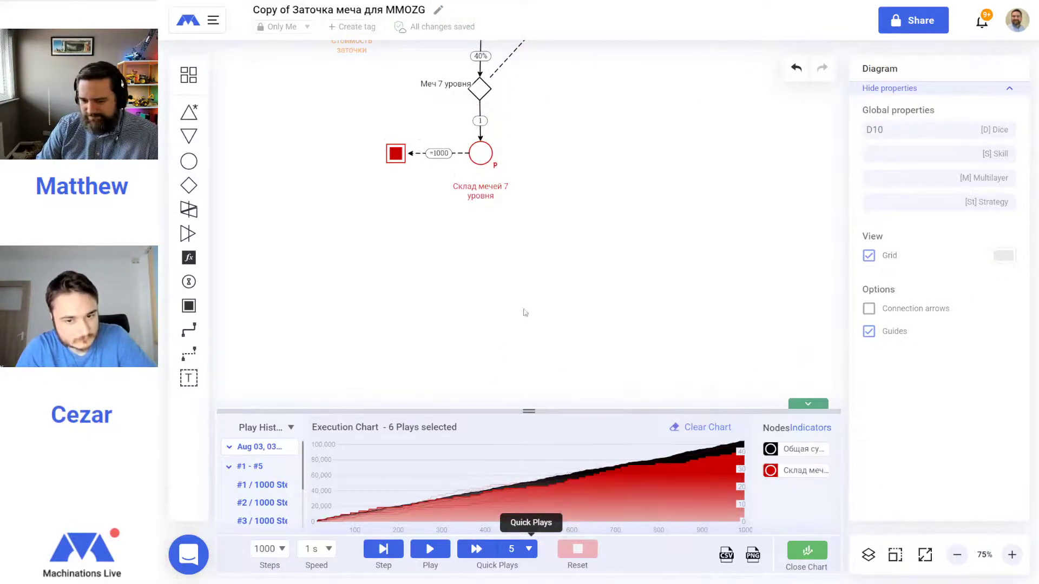
Add a mean average indicator for the Склад мечей 7 уровня pool to the execution chart
{"action": "left_click", "coordinate": [815, 429]}
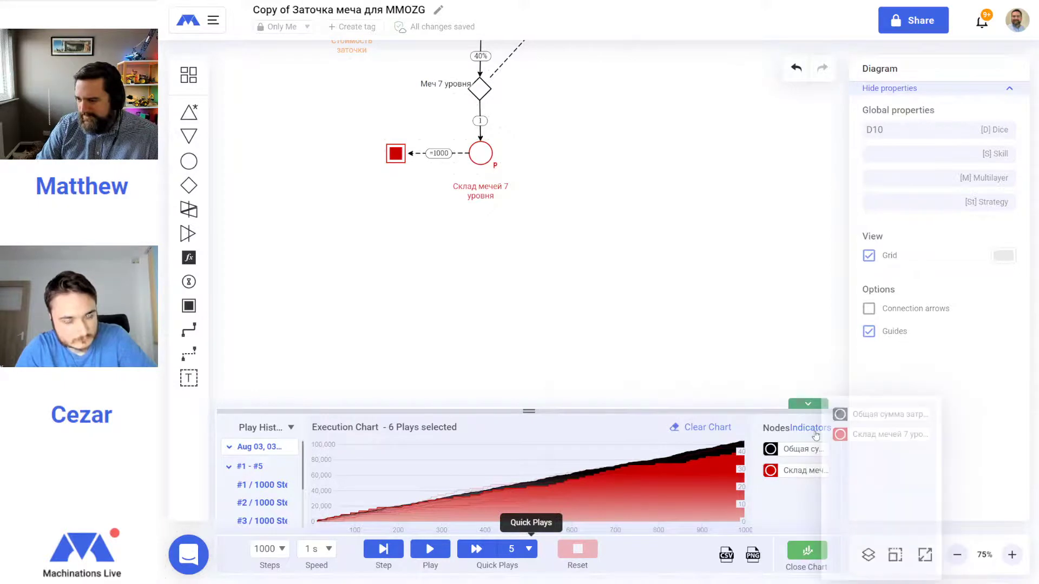
{"action": "left_click", "coordinate": [872, 437]}
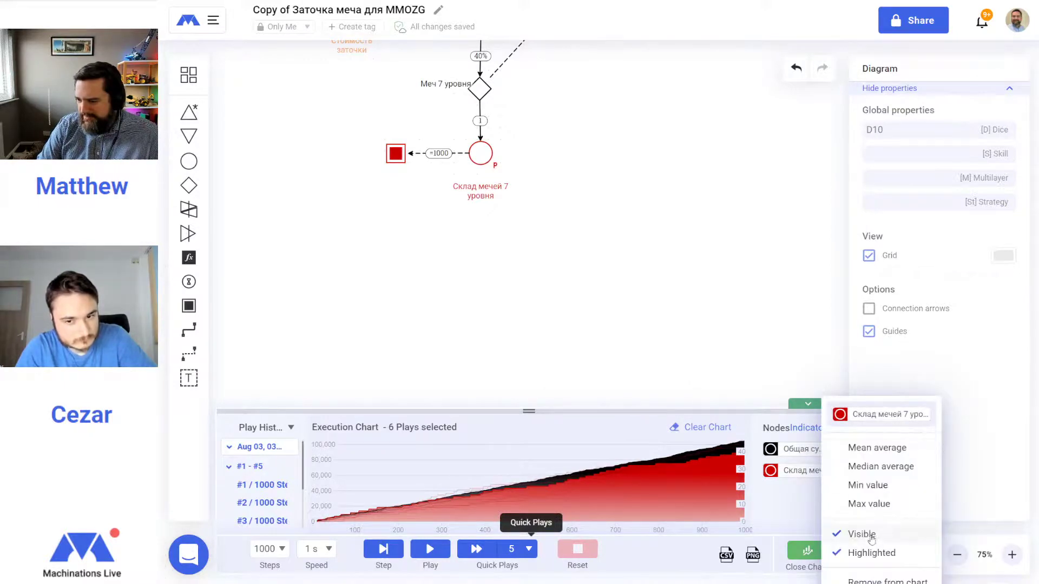
{"action": "left_click", "coordinate": [874, 450]}
Enlarge the execution chart slightly and inspect the formula of the state connection between the level 7 sword pool and the end condition
{"action": "left_click_drag", "start_coordinate": [683, 221], "coordinate": [683, 177]}
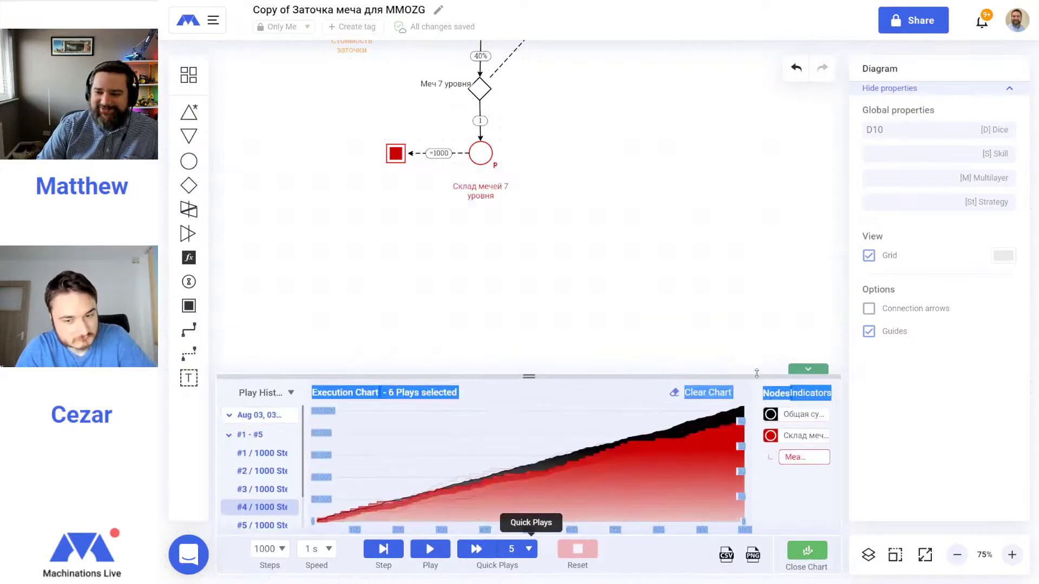
{"action": "left_click", "coordinate": [444, 154]}
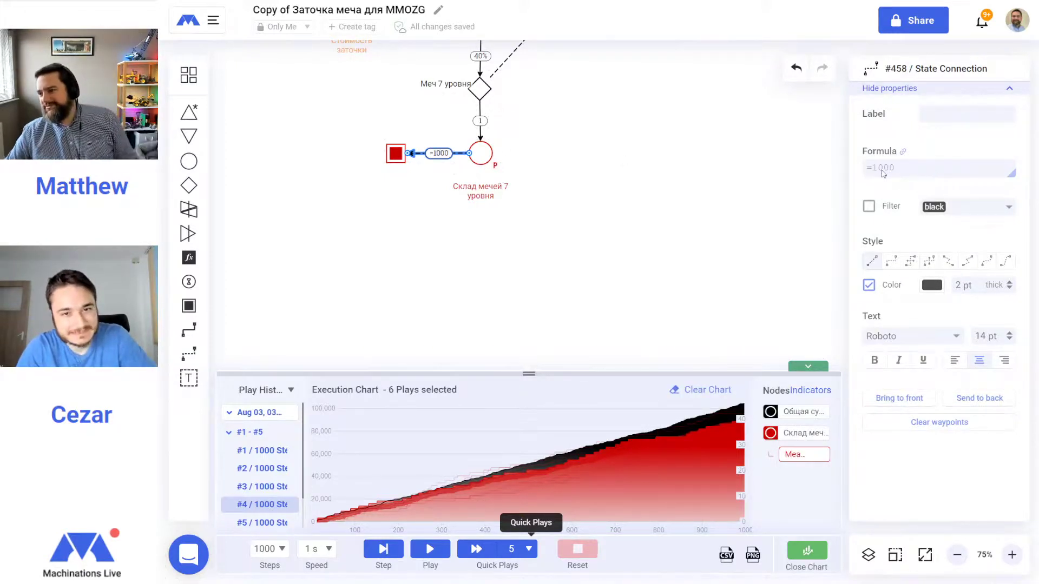
{"action": "left_click", "coordinate": [526, 274]}
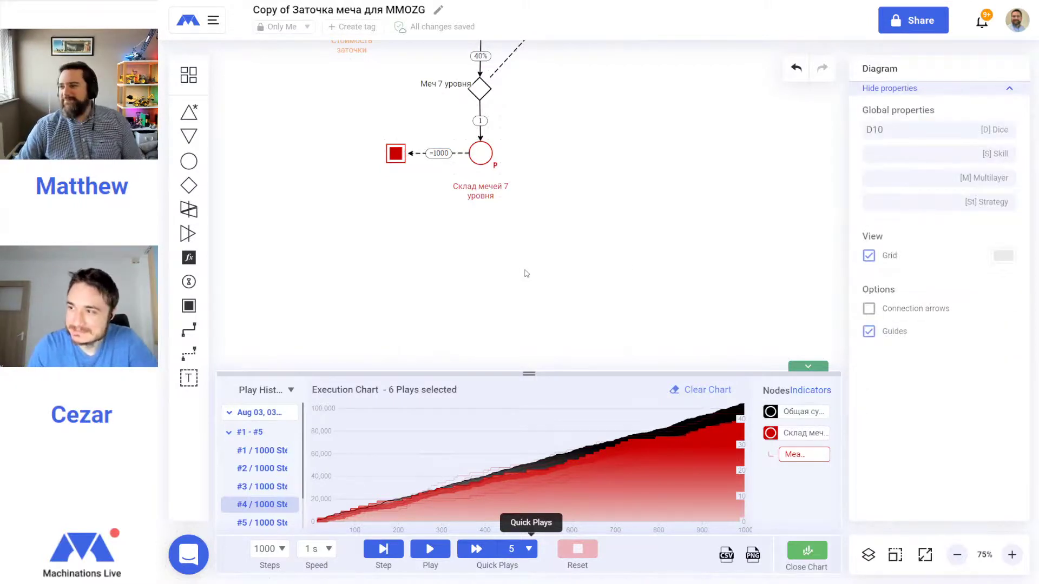